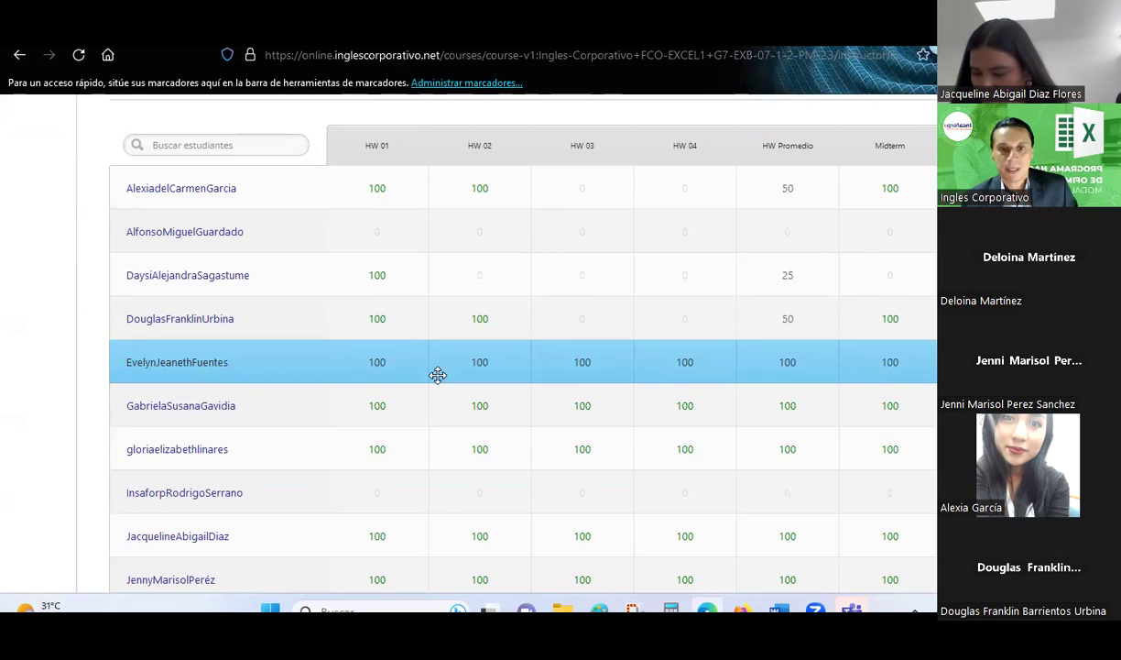
Scroll through the gradebook, flipping to its second page and back to the first
{"action": "scroll", "coordinate": [438, 375], "scroll_direction": "down", "scroll_amount": 3}
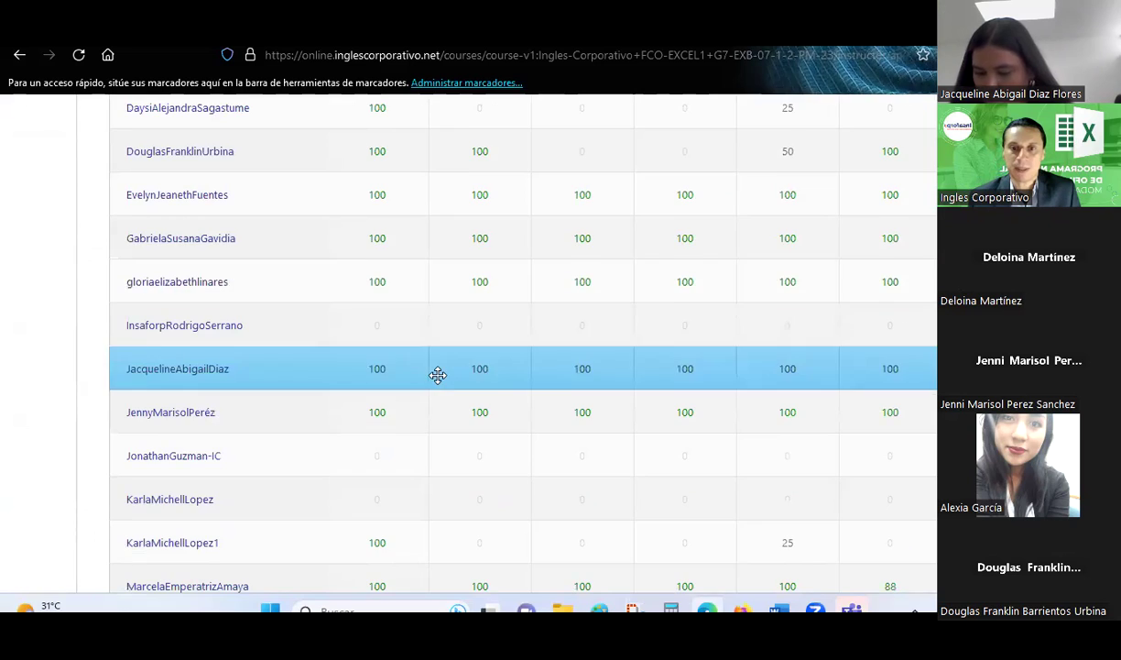
{"action": "scroll", "coordinate": [437, 375], "scroll_direction": "down", "scroll_amount": 2}
{"action": "scroll", "coordinate": [438, 375], "scroll_direction": "down", "scroll_amount": 3}
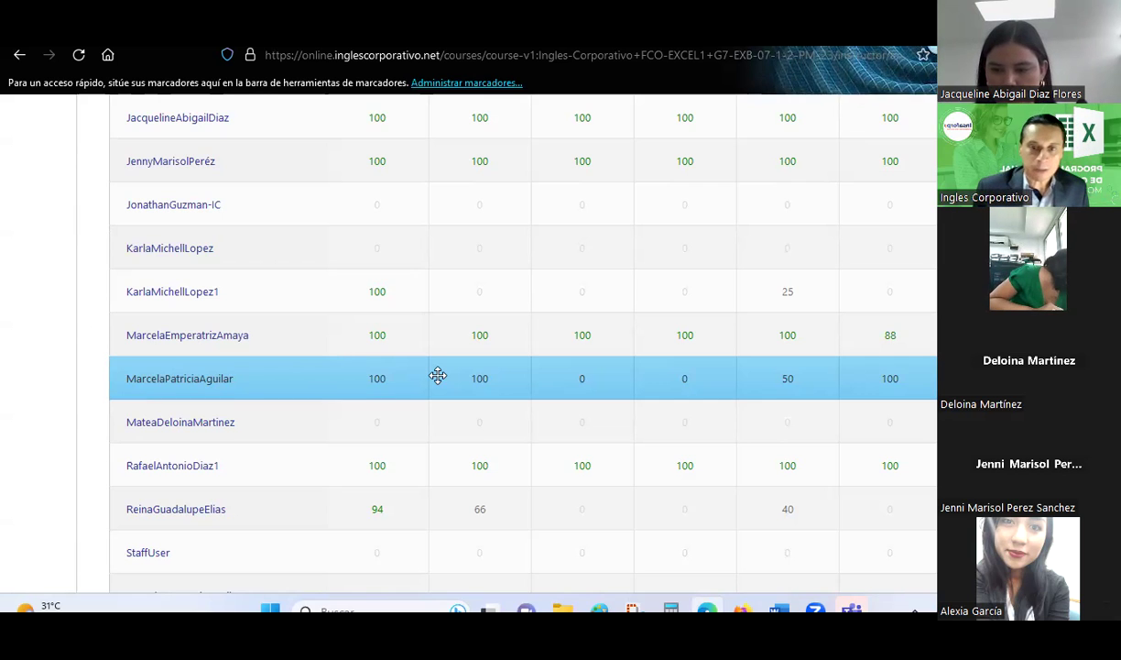
{"action": "scroll", "coordinate": [612, 451], "scroll_direction": "up", "scroll_amount": 3}
{"action": "scroll", "coordinate": [612, 451], "scroll_direction": "up", "scroll_amount": 1}
{"action": "scroll", "coordinate": [612, 451], "scroll_direction": "up", "scroll_amount": 2}
{"action": "scroll", "coordinate": [612, 451], "scroll_direction": "up", "scroll_amount": 2}
{"action": "scroll", "coordinate": [612, 451], "scroll_direction": "up", "scroll_amount": 2}
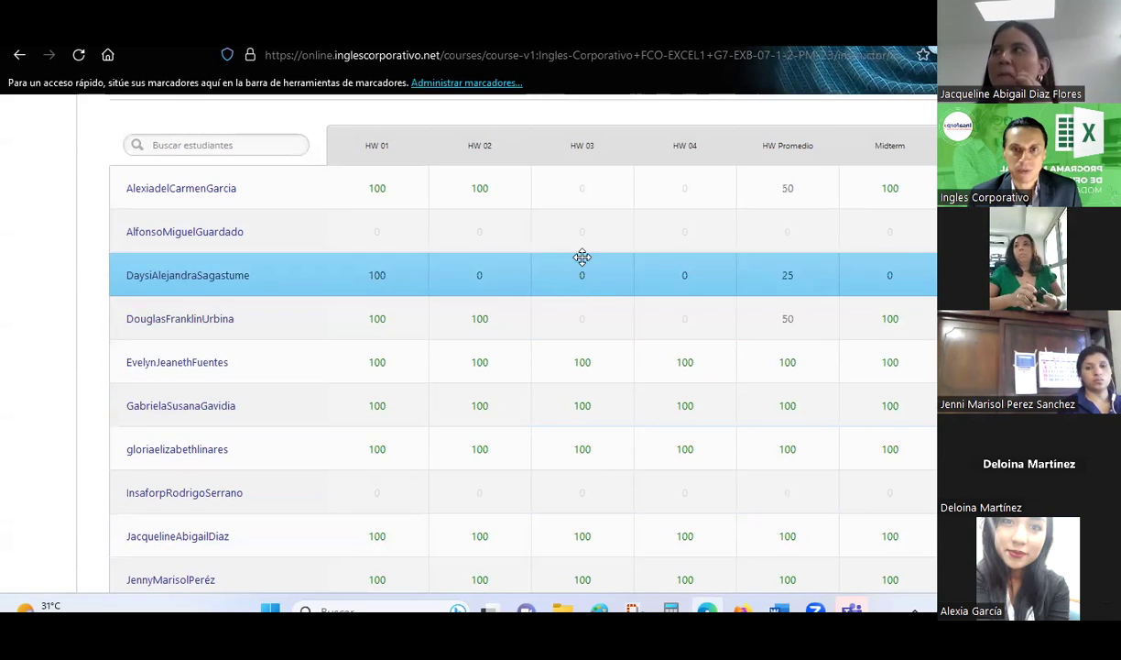
{"action": "scroll", "coordinate": [636, 335], "scroll_direction": "down", "scroll_amount": 3}
{"action": "scroll", "coordinate": [637, 335], "scroll_direction": "down", "scroll_amount": 2}
{"action": "scroll", "coordinate": [638, 335], "scroll_direction": "down", "scroll_amount": 2}
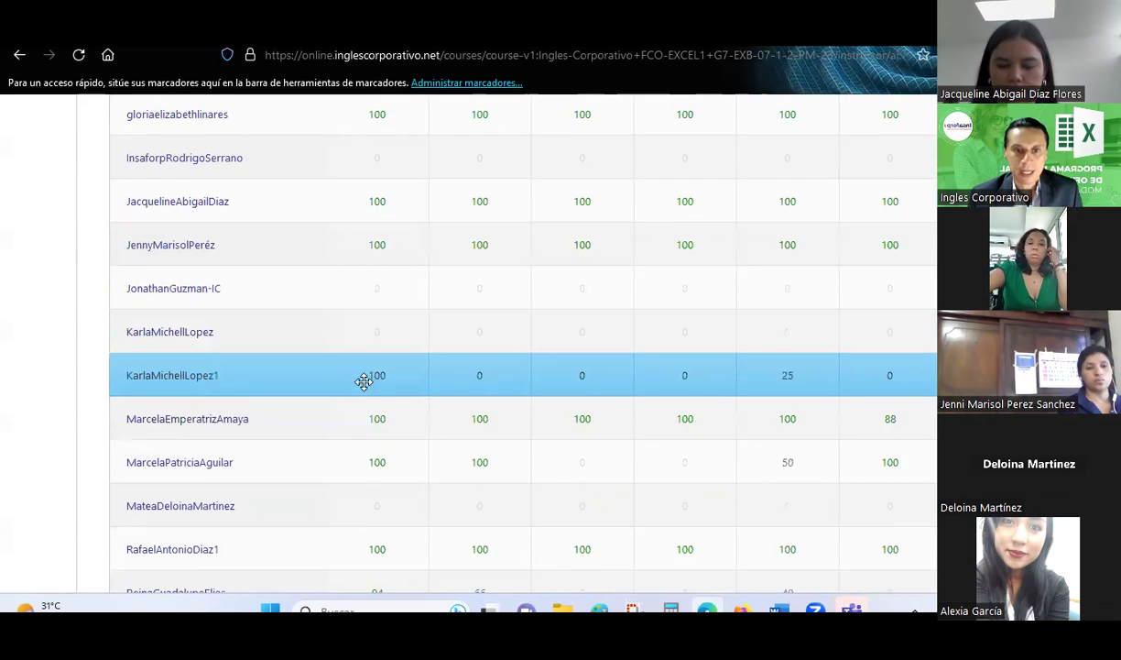
{"action": "scroll", "coordinate": [538, 427], "scroll_direction": "down", "scroll_amount": 3}
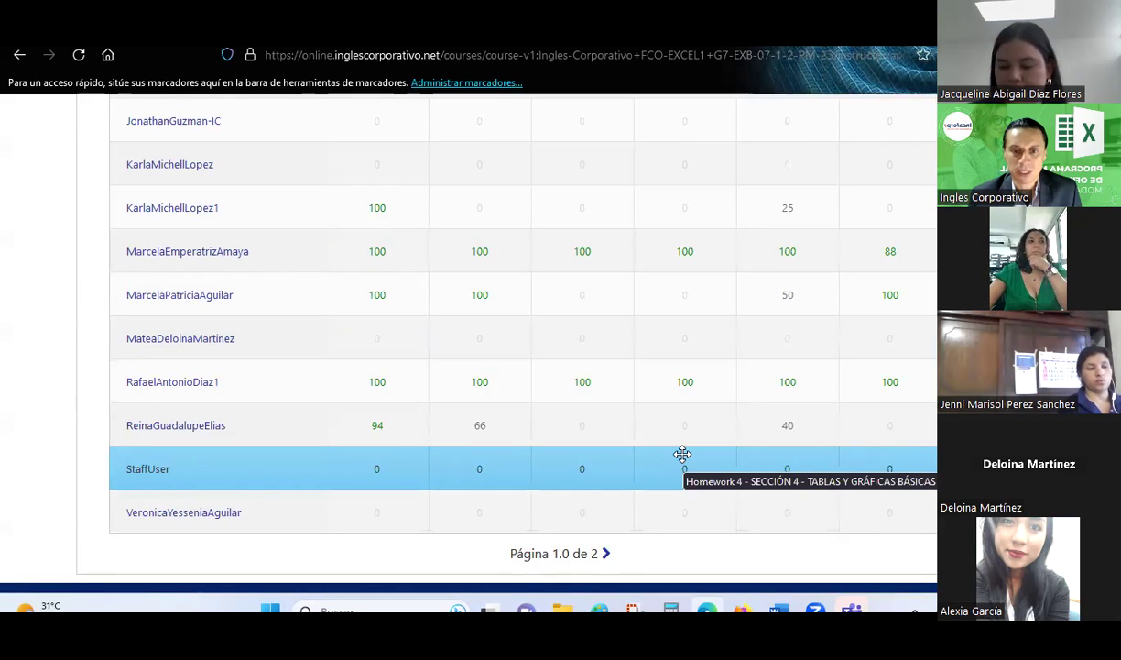
{"action": "left_click", "coordinate": [605, 554]}
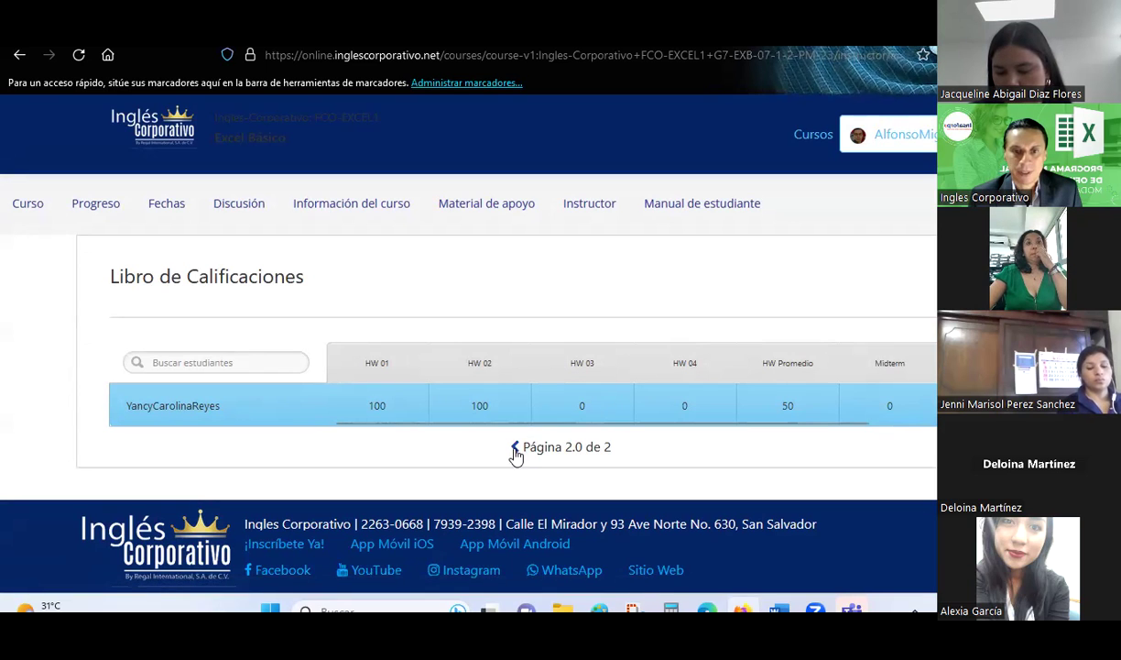
{"action": "left_click", "coordinate": [515, 447]}
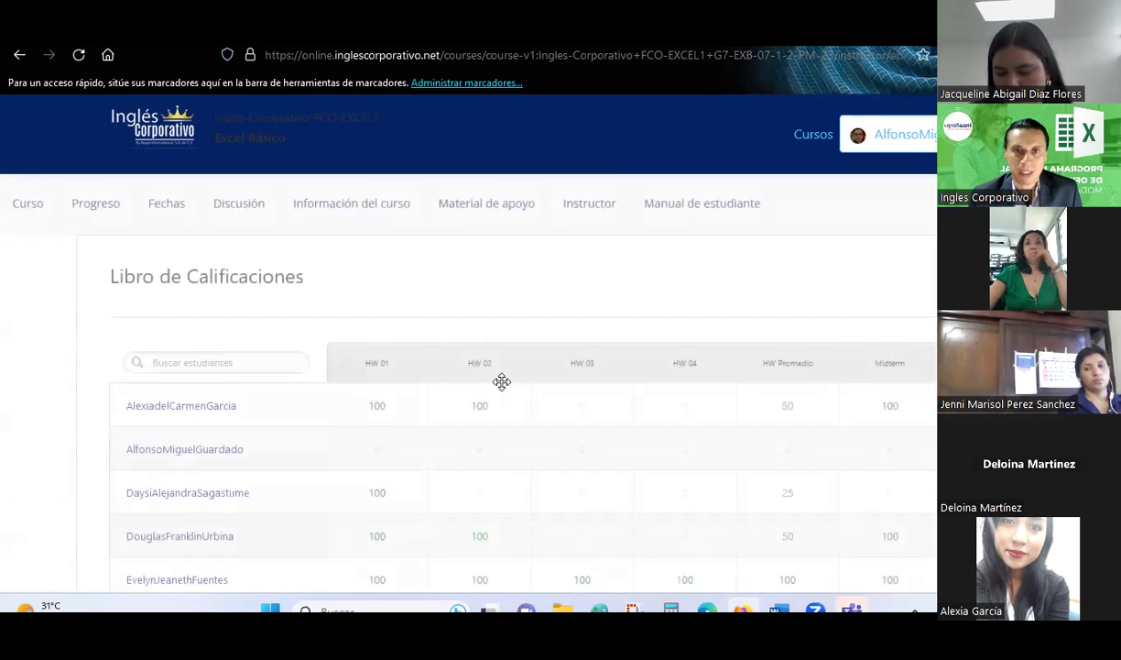
Open the 15-Sesión11-UsodefiltrosenEXCEL presentation from the 04-Excel Básico folder
{"action": "scroll", "coordinate": [502, 381], "scroll_direction": "down", "scroll_amount": 3}
{"action": "scroll", "coordinate": [503, 381], "scroll_direction": "down", "scroll_amount": 2}
{"action": "scroll", "coordinate": [502, 382], "scroll_direction": "down", "scroll_amount": 3}
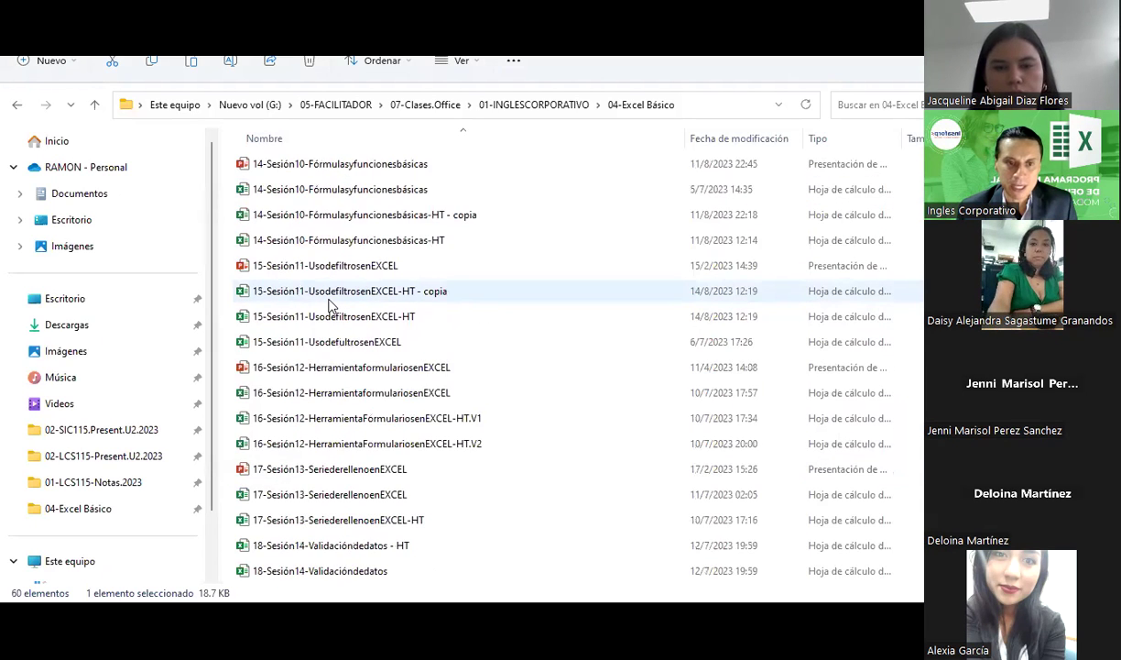
{"action": "double_click", "coordinate": [335, 268]}
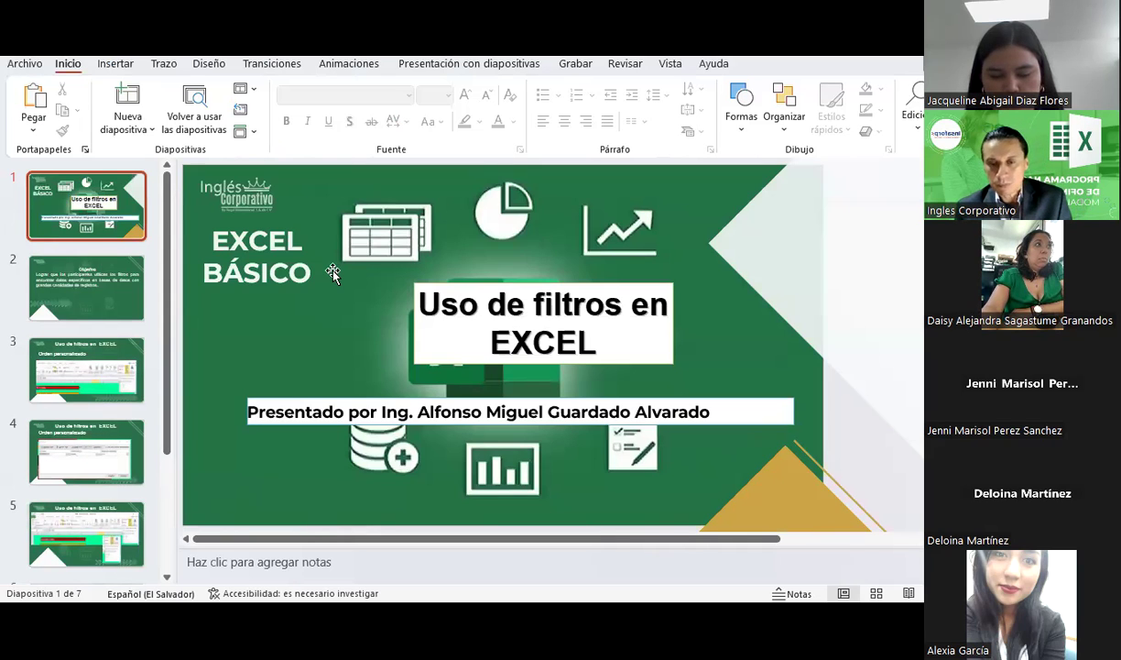
Show slide 2, Objetivo, of the Uso de filtros en EXCEL deck
{"action": "left_click", "coordinate": [122, 280]}
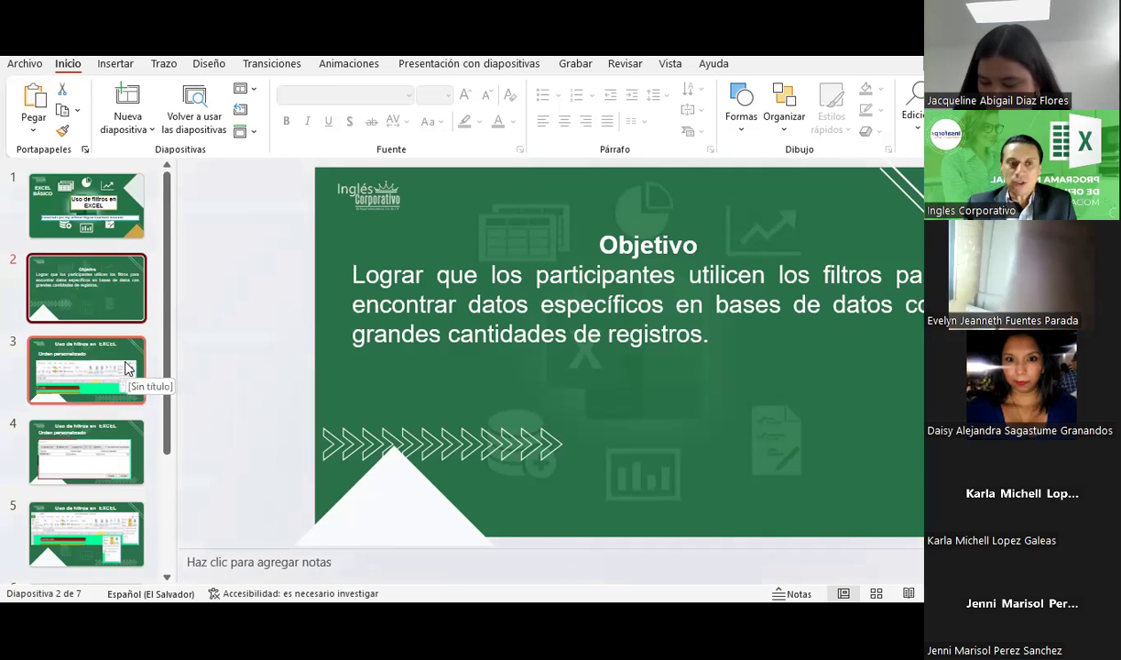
View slide 3 'Orden personalizado', then open the '15-Sesión11-UsodefiltrosenEXCEL-HT - copia' workbook
{"action": "left_click", "coordinate": [127, 368]}
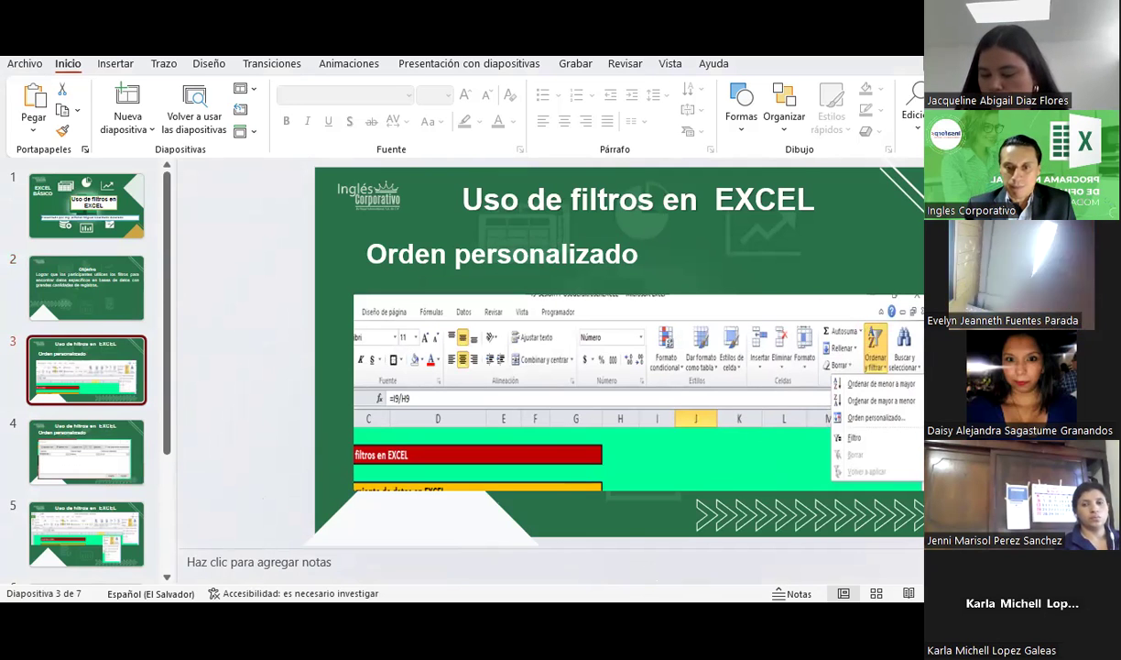
{"action": "key", "text": "alt+Tab"}
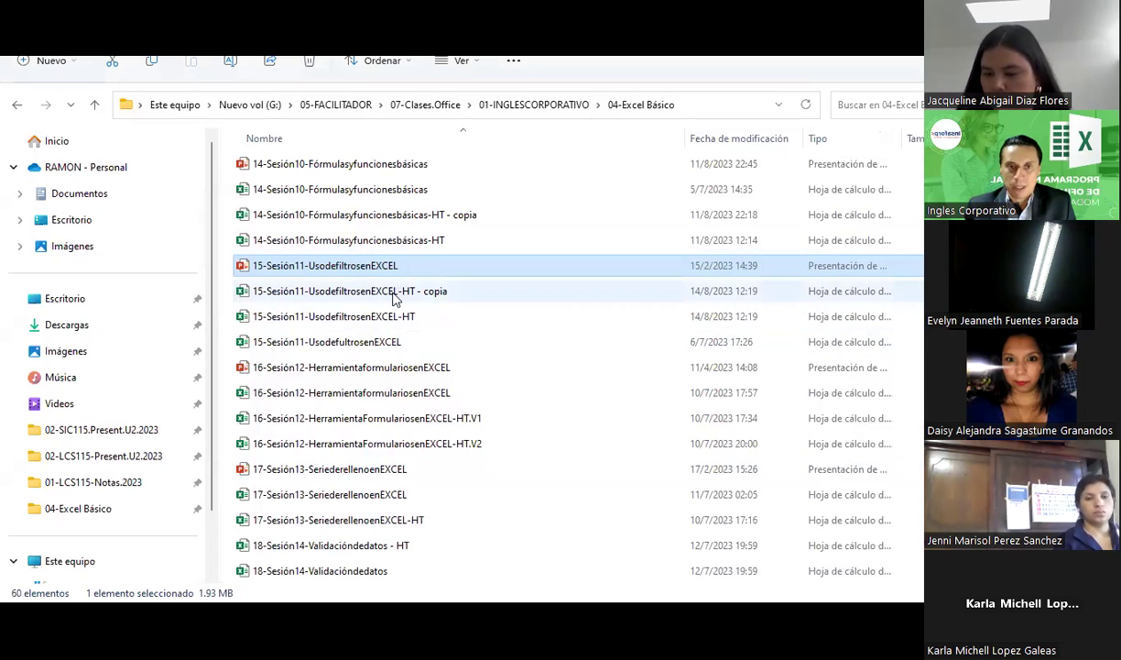
{"action": "double_click", "coordinate": [394, 291]}
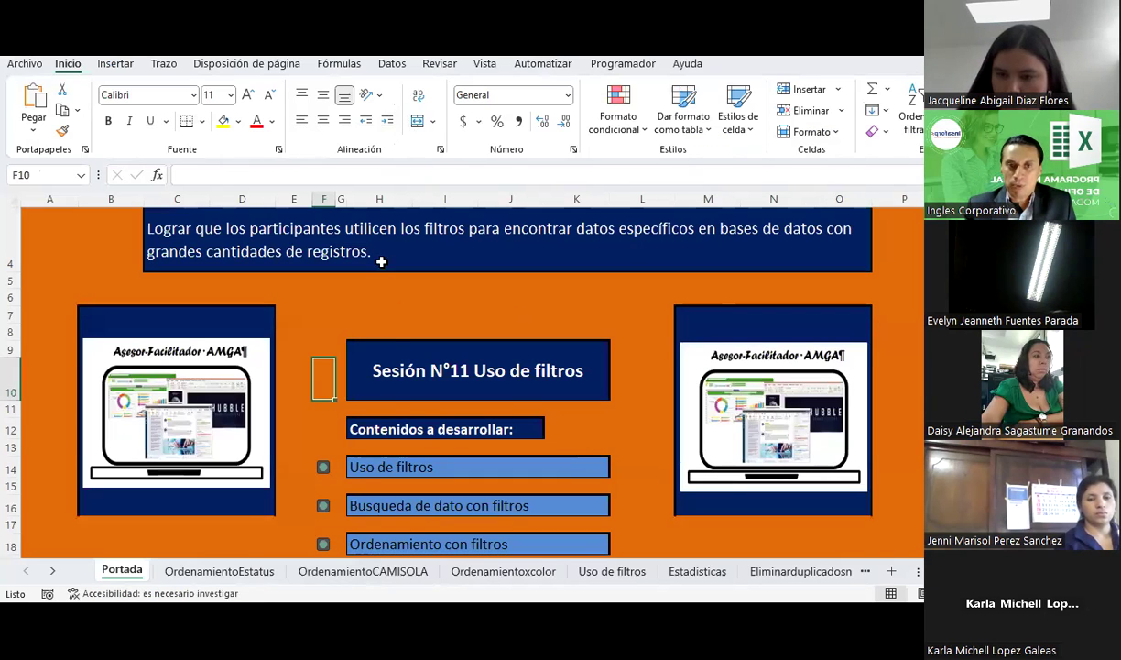
Go to the OrdenamientoEstatus sheet, select header cell B7 and bring up Ordenar y filtrar
{"action": "left_click", "coordinate": [211, 572]}
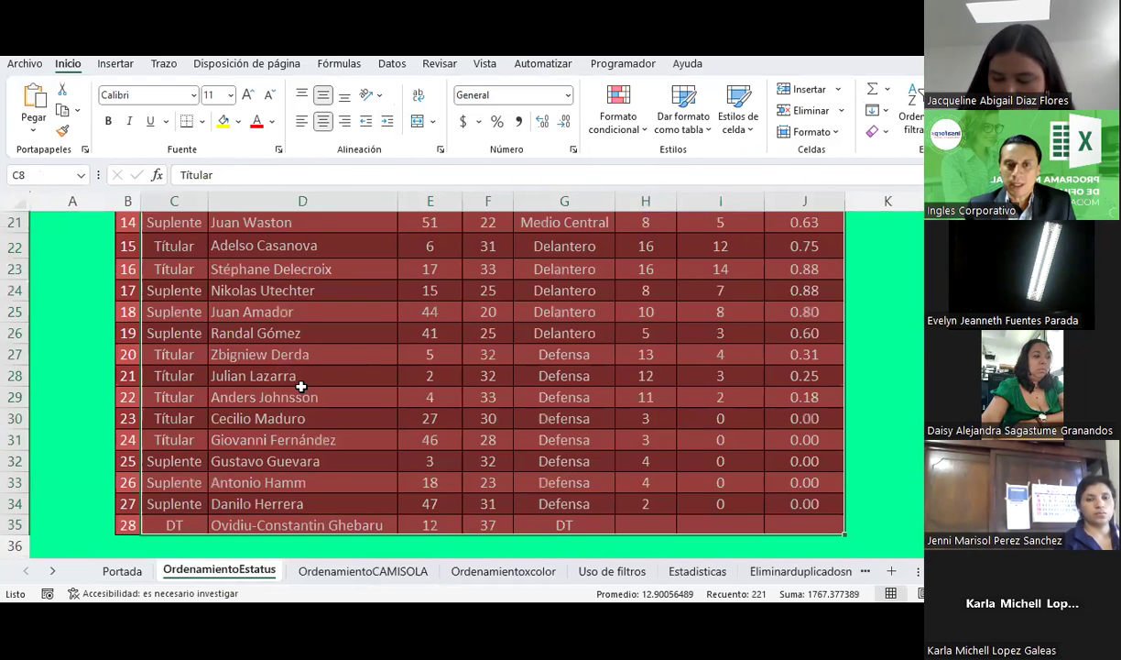
{"action": "scroll", "coordinate": [301, 387], "scroll_direction": "up", "scroll_amount": 5}
{"action": "left_click", "coordinate": [300, 388]}
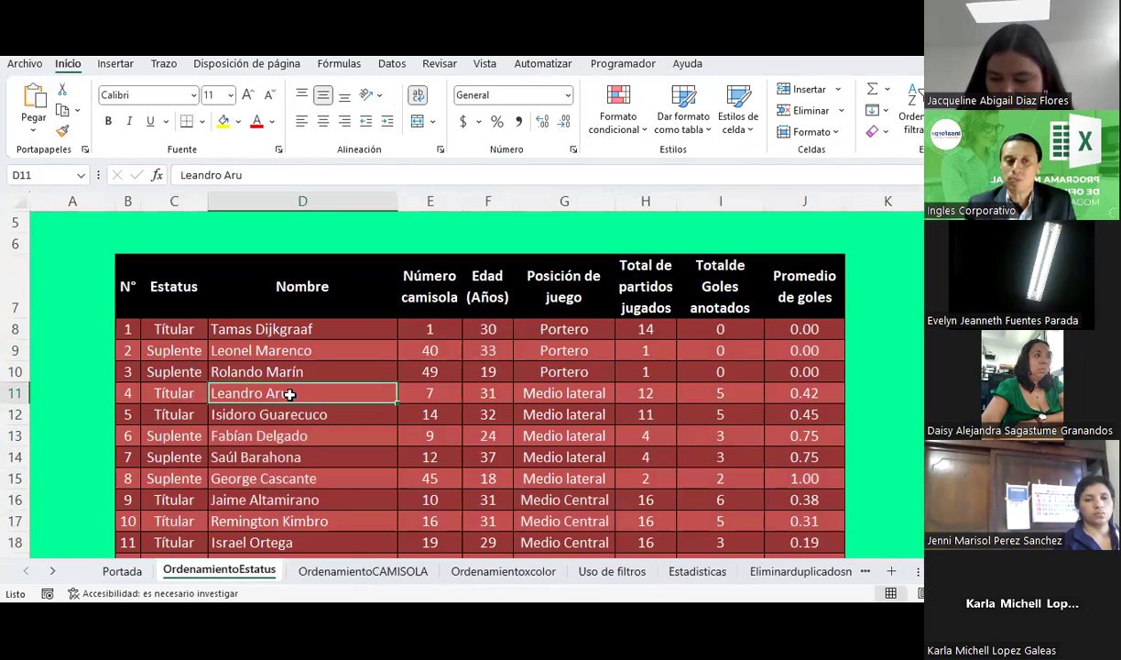
{"action": "left_click", "coordinate": [128, 265]}
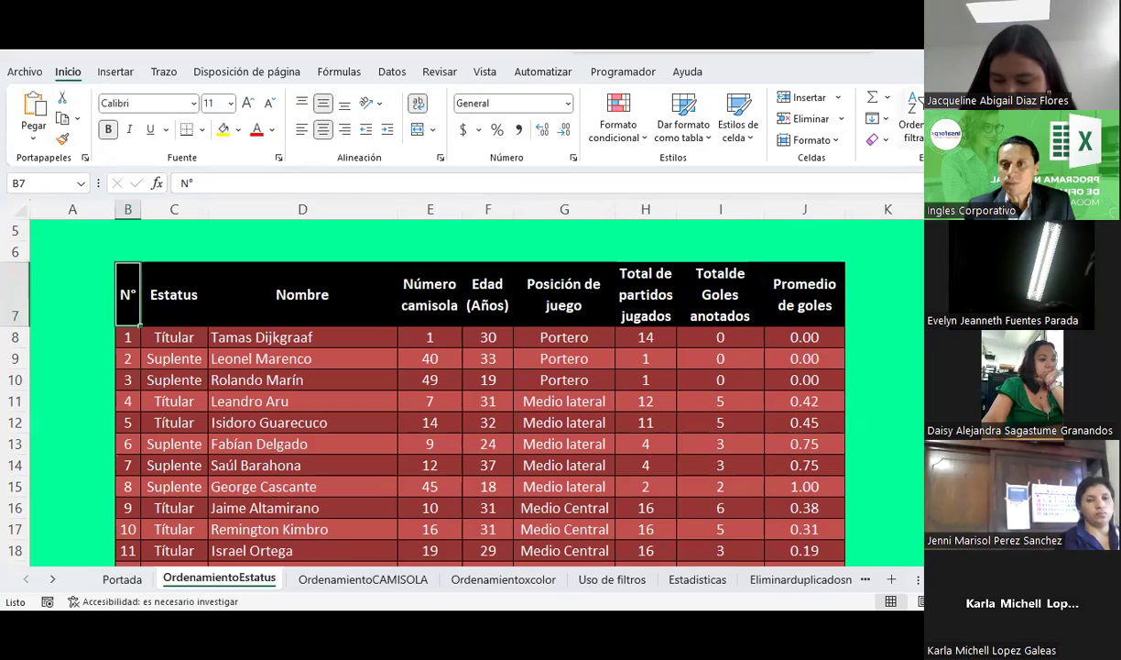
{"action": "left_click", "coordinate": [914, 128]}
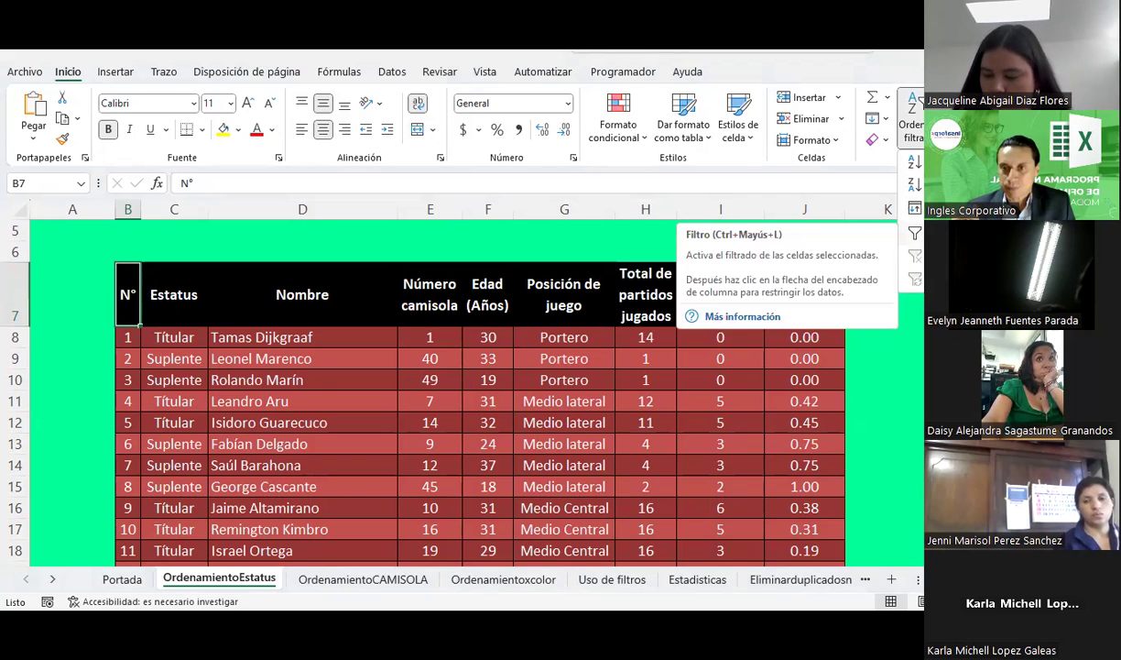
Turn on Filtro for the roster headers and check the N°, Nombre and Número camisola dropdowns
{"action": "left_click", "coordinate": [915, 233]}
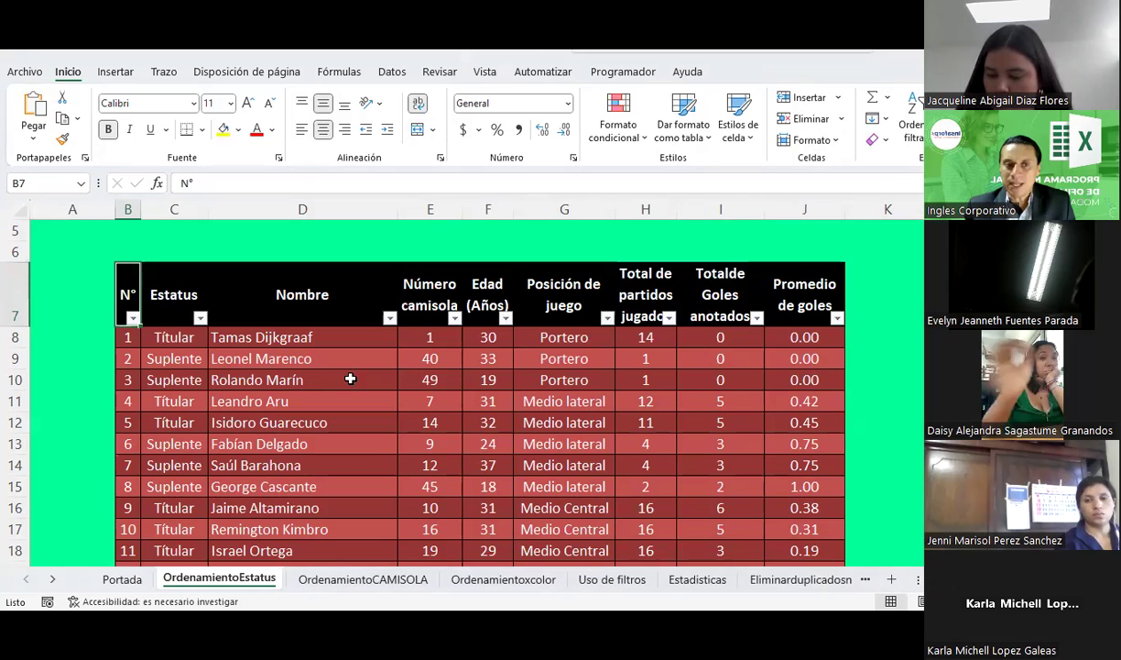
{"action": "left_click", "coordinate": [133, 317]}
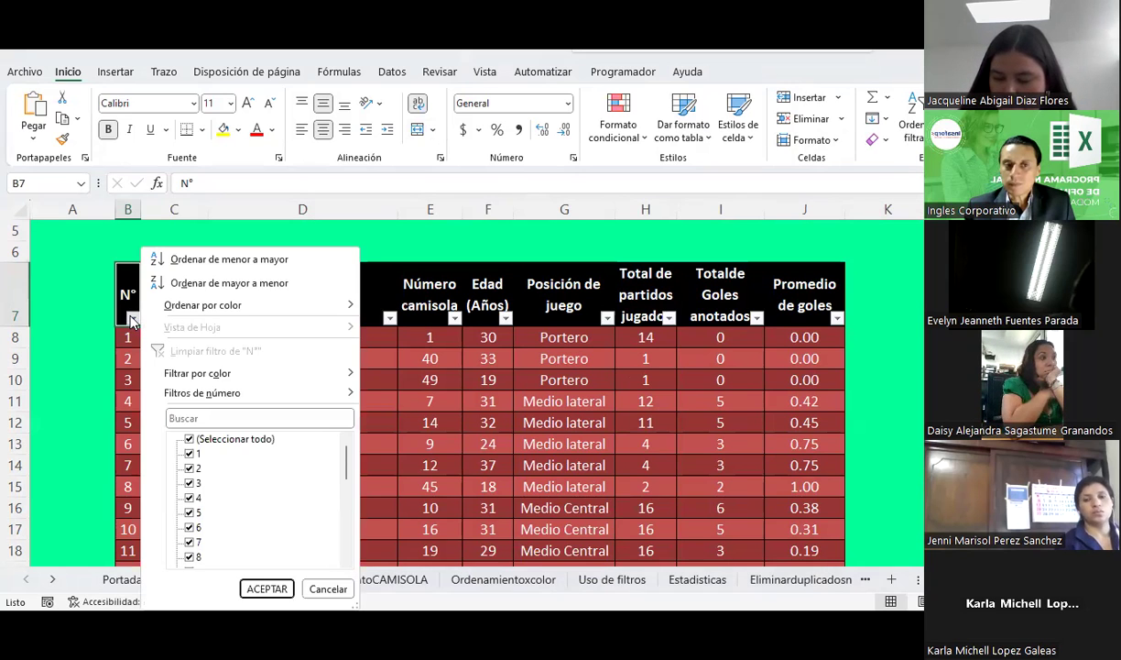
{"action": "left_click", "coordinate": [130, 315]}
{"action": "left_click", "coordinate": [130, 316]}
{"action": "left_click", "coordinate": [389, 317]}
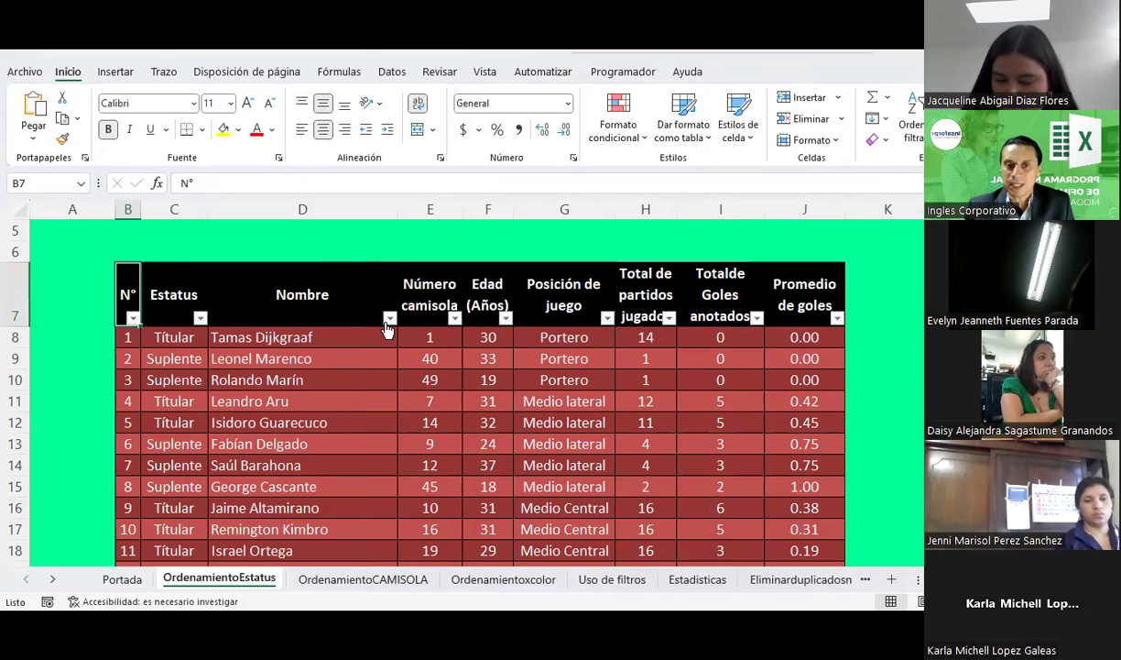
{"action": "left_click", "coordinate": [389, 317]}
{"action": "left_click", "coordinate": [389, 319]}
{"action": "left_click", "coordinate": [454, 317]}
{"action": "left_click", "coordinate": [454, 317]}
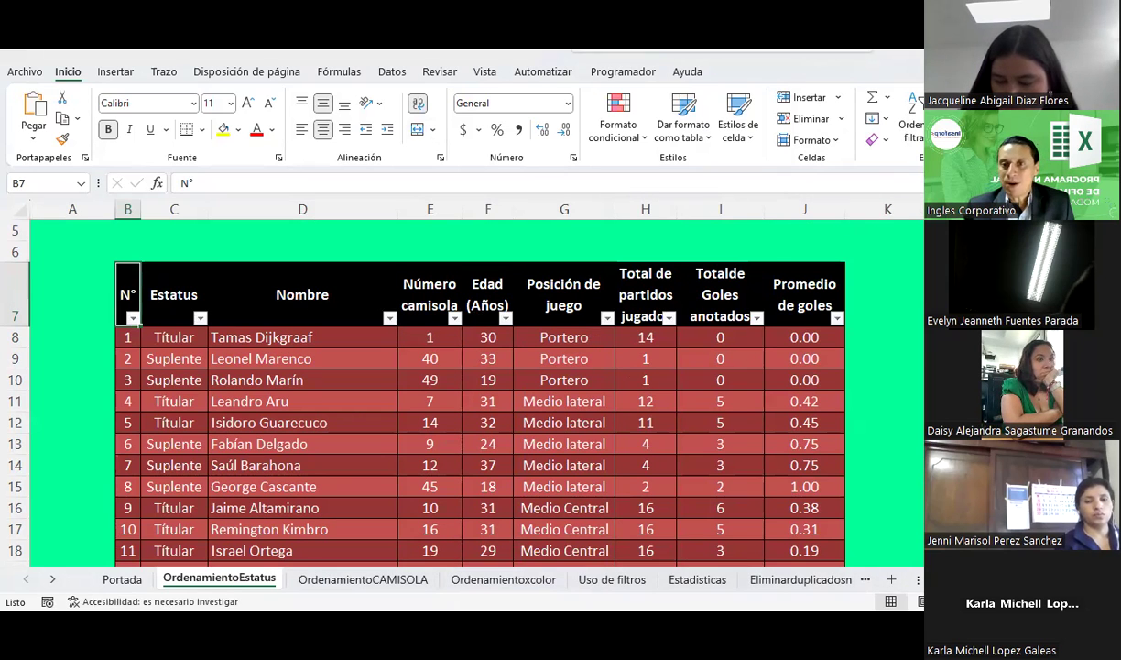
{"action": "left_click", "coordinate": [912, 123]}
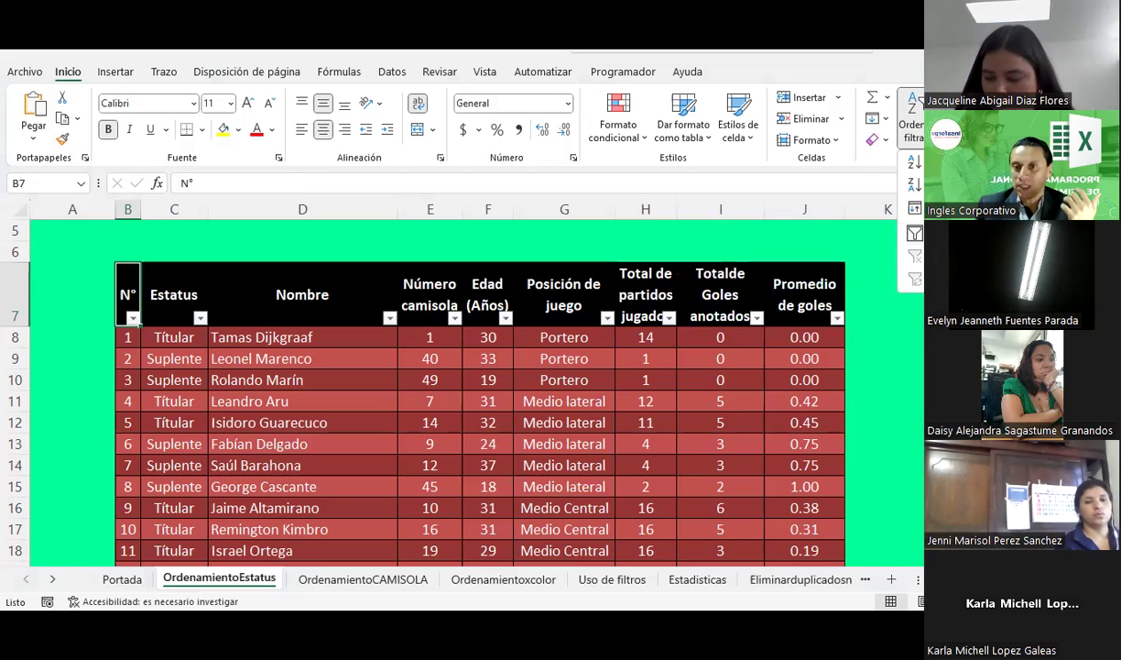
{"action": "key", "text": "Escape"}
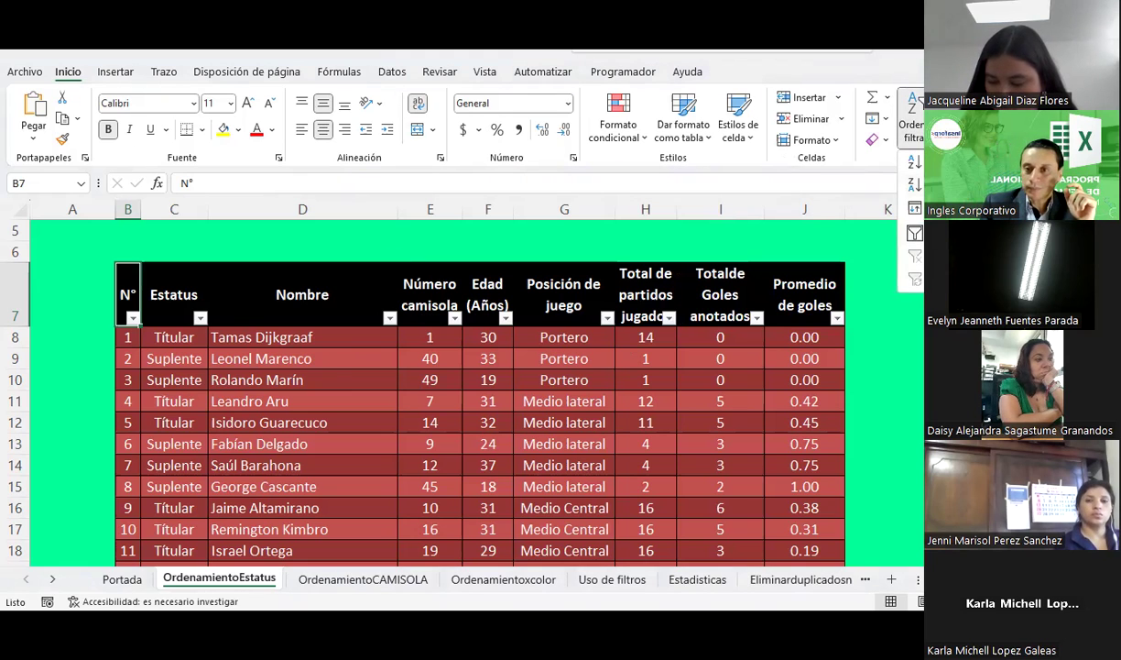
Toggle the roster filters off and on, check the Estatus dropdown, then switch filtering off
{"action": "key", "text": "ctrl+shift+l"}
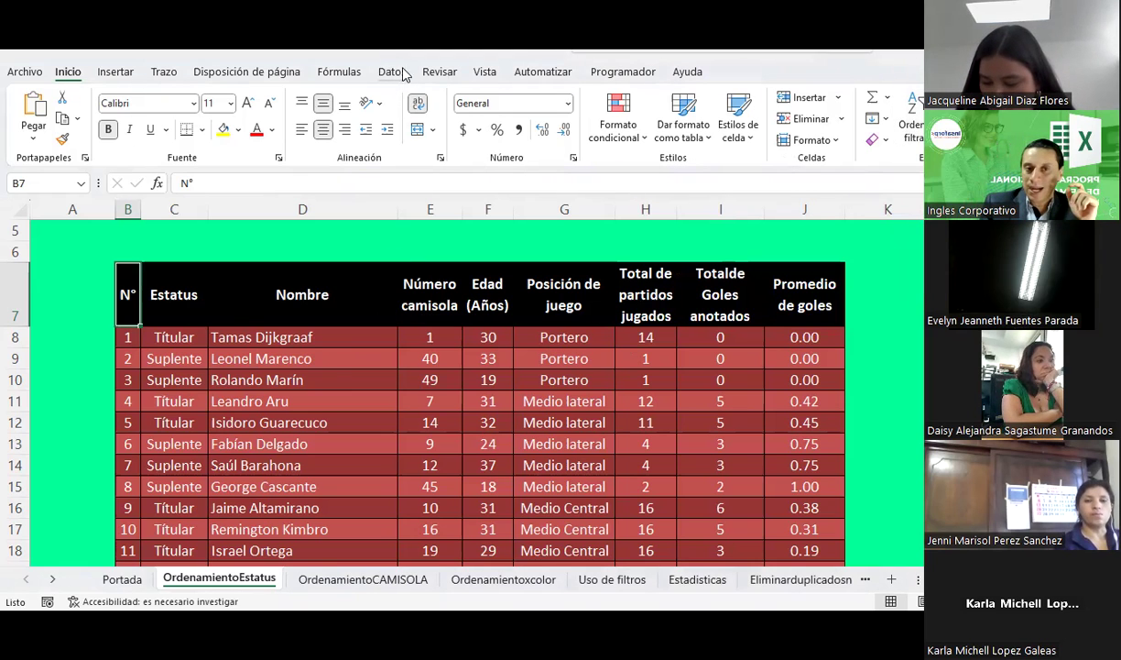
{"action": "left_click", "coordinate": [394, 73]}
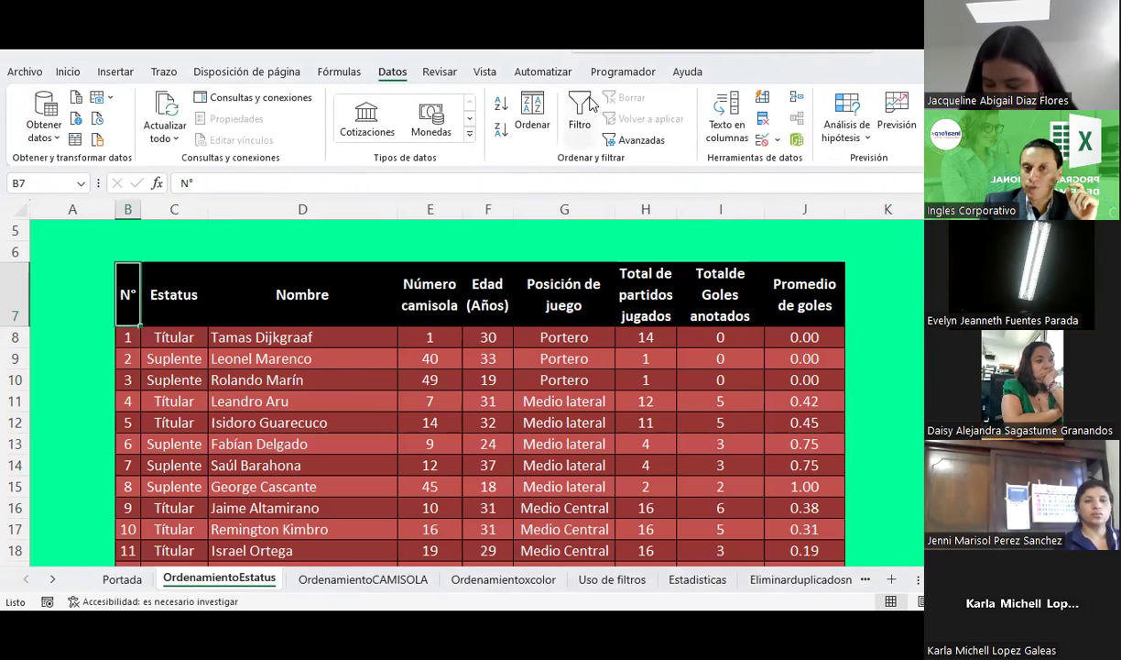
{"action": "left_click", "coordinate": [579, 124]}
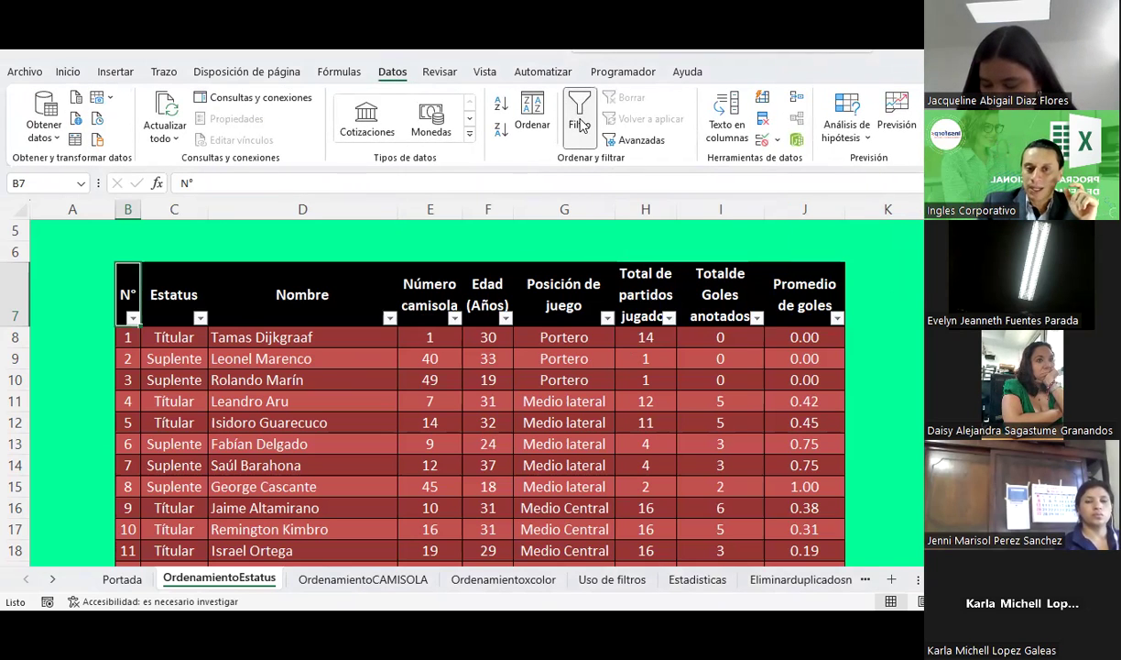
{"action": "left_click", "coordinate": [200, 318]}
{"action": "key", "text": "Escape"}
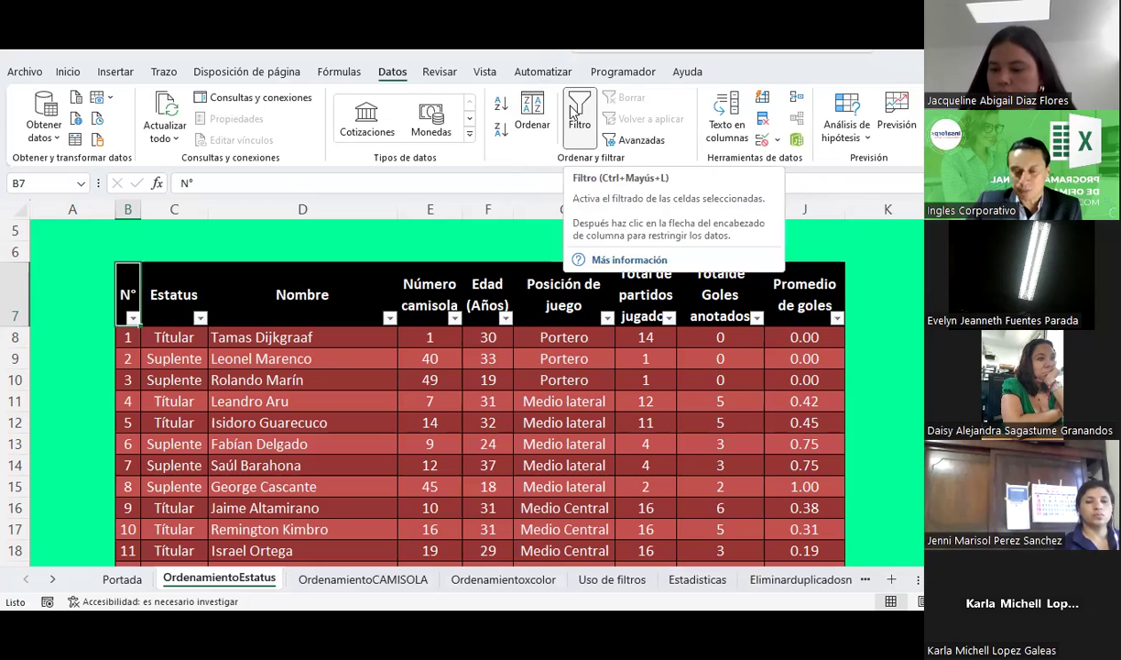
{"action": "left_click", "coordinate": [571, 111]}
Look at PowerPoint slide 4 on custom sort settings, then return to the Excel roster
{"action": "key", "text": "alt+Tab"}
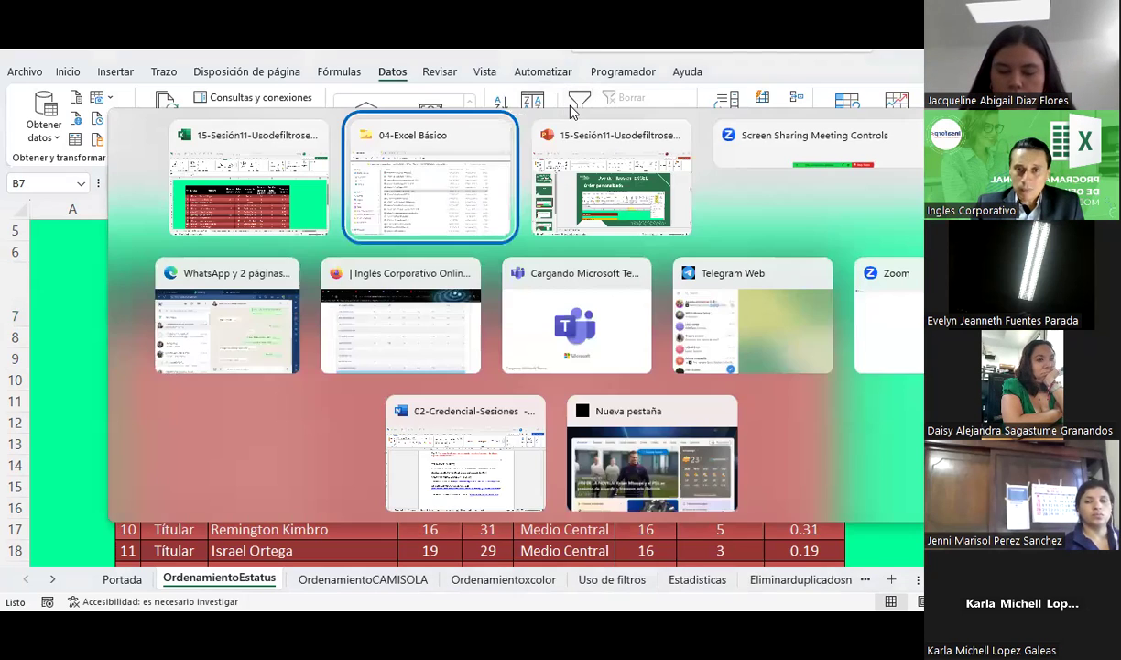
{"action": "key", "text": "alt+Tab"}
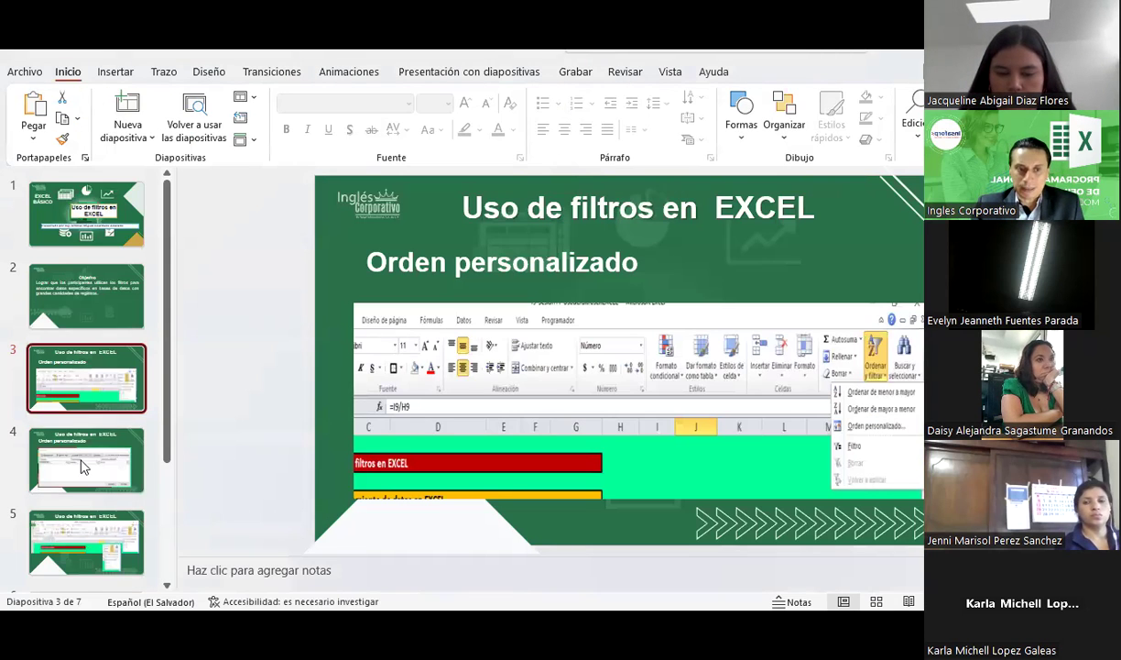
{"action": "left_click", "coordinate": [81, 468]}
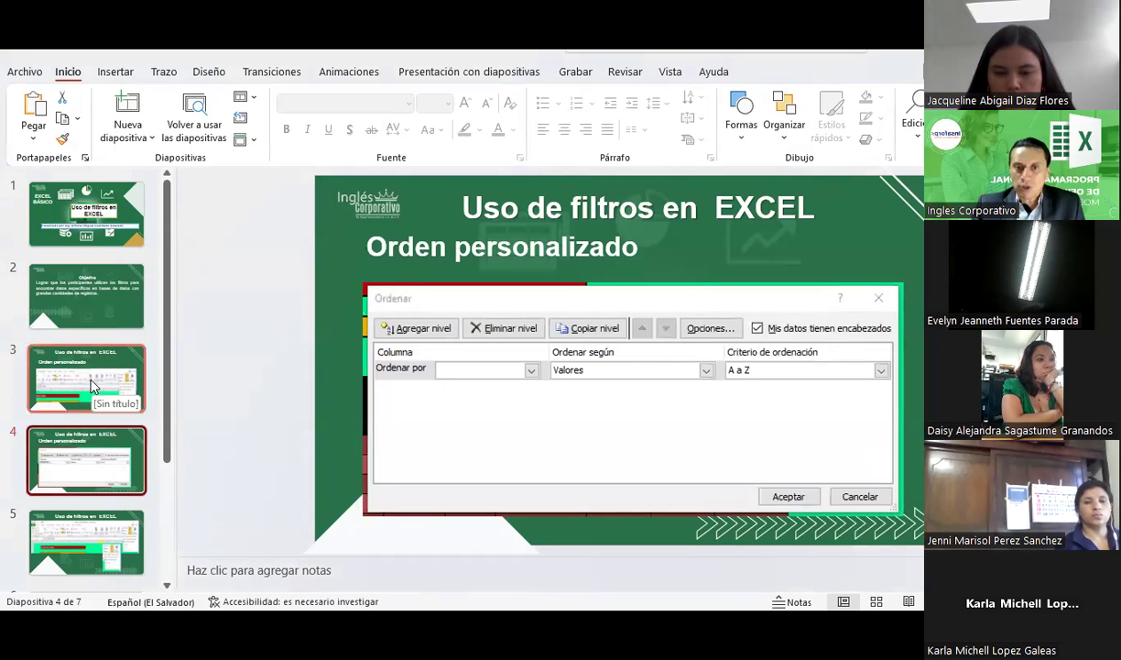
{"action": "key", "text": "alt+Tab"}
{"action": "left_click", "coordinate": [281, 377]}
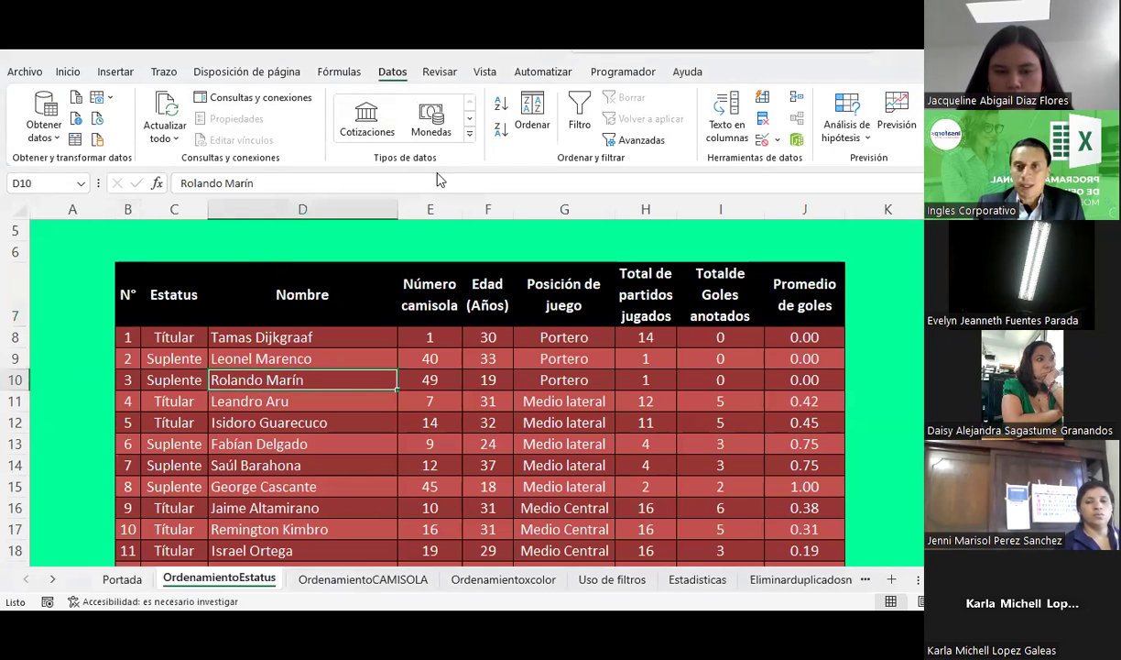
Select the roster from header cell B7 through column J, headers included
{"action": "left_click", "coordinate": [69, 74]}
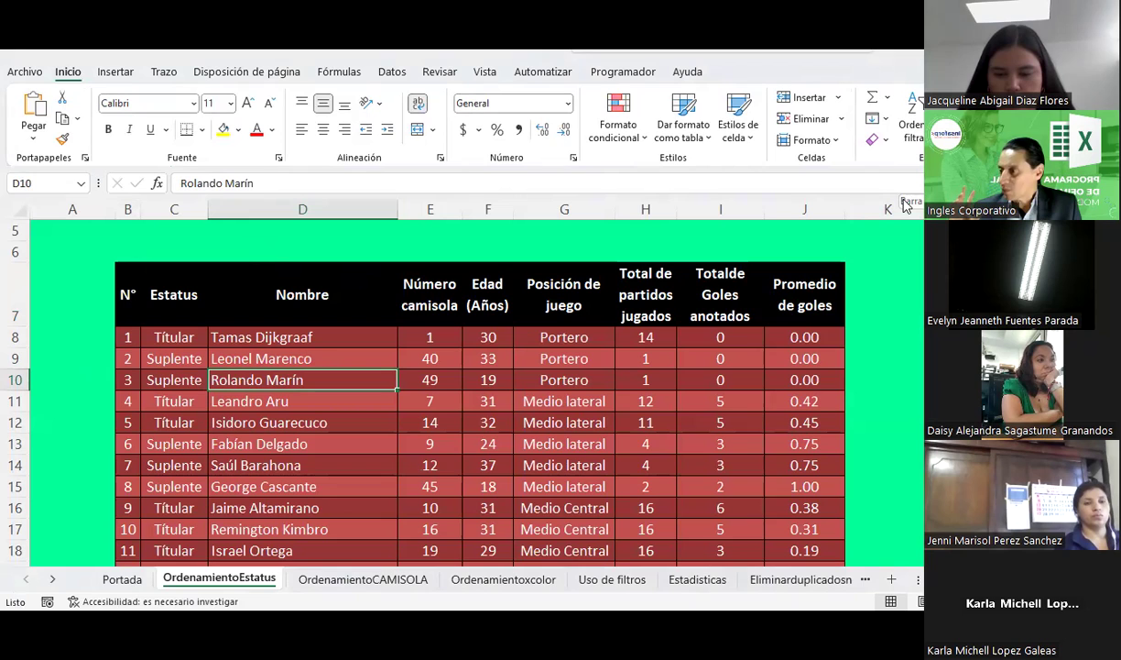
{"action": "key", "text": "alt"}
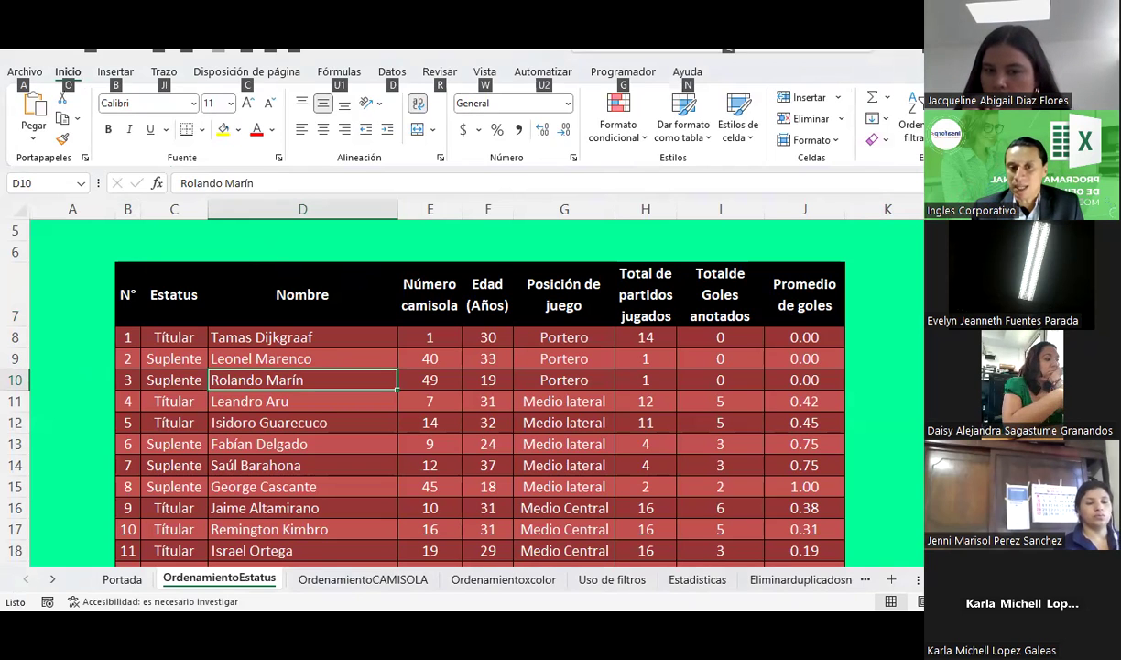
{"action": "left_click", "coordinate": [433, 337]}
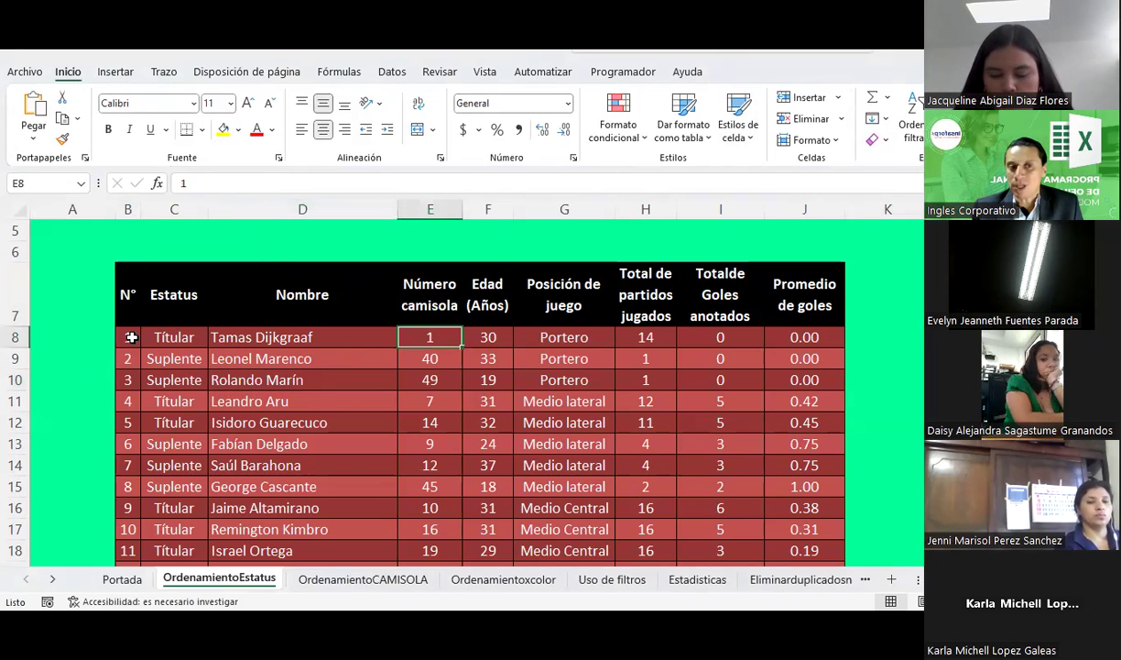
{"action": "scroll", "coordinate": [131, 337], "scroll_direction": "down", "scroll_amount": 1}
{"action": "mouse_move", "coordinate": [128, 252]}
{"action": "left_mouse_down"}
{"action": "mouse_move", "coordinate": [306, 287]}
{"action": "mouse_move", "coordinate": [787, 572]}
{"action": "mouse_move", "coordinate": [758, 512]}
{"action": "mouse_move", "coordinate": [790, 534]}
{"action": "left_mouse_up"}
{"action": "scroll", "coordinate": [785, 440], "scroll_direction": "up", "scroll_amount": 7}
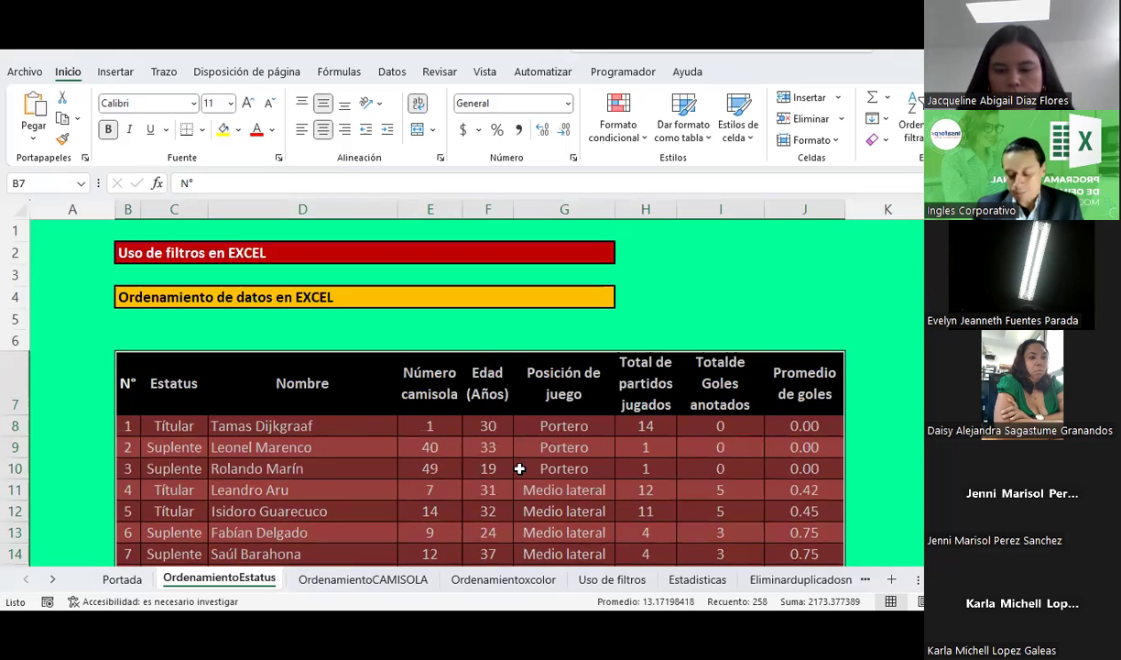
{"action": "key", "text": "alt+Tab"}
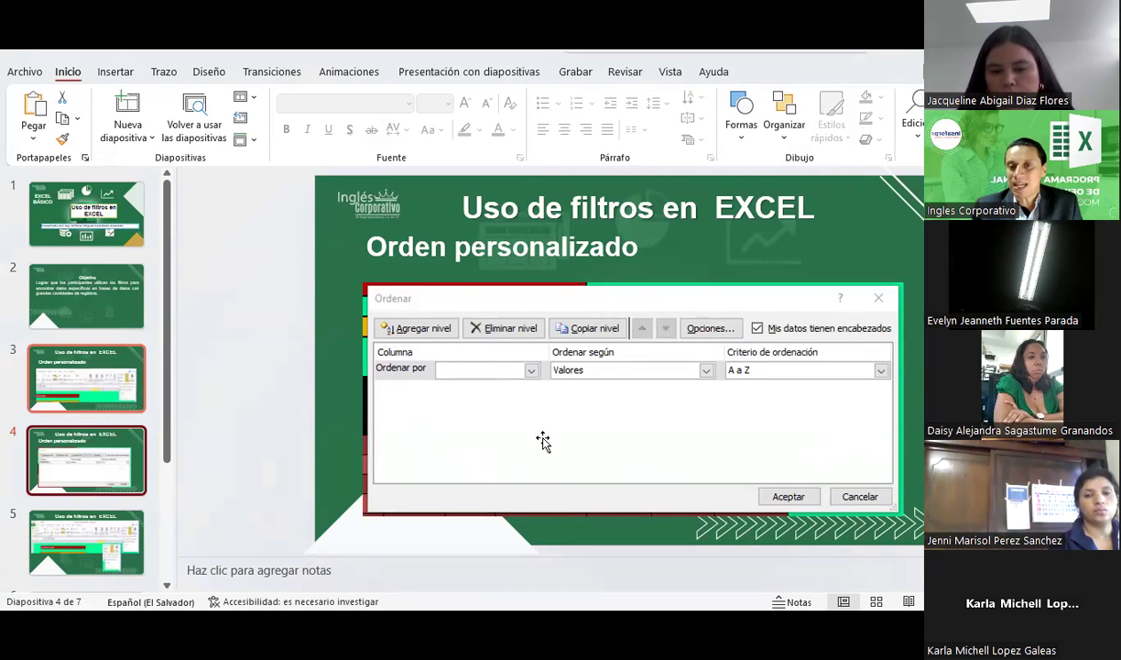
{"action": "key", "text": "alt+Tab"}
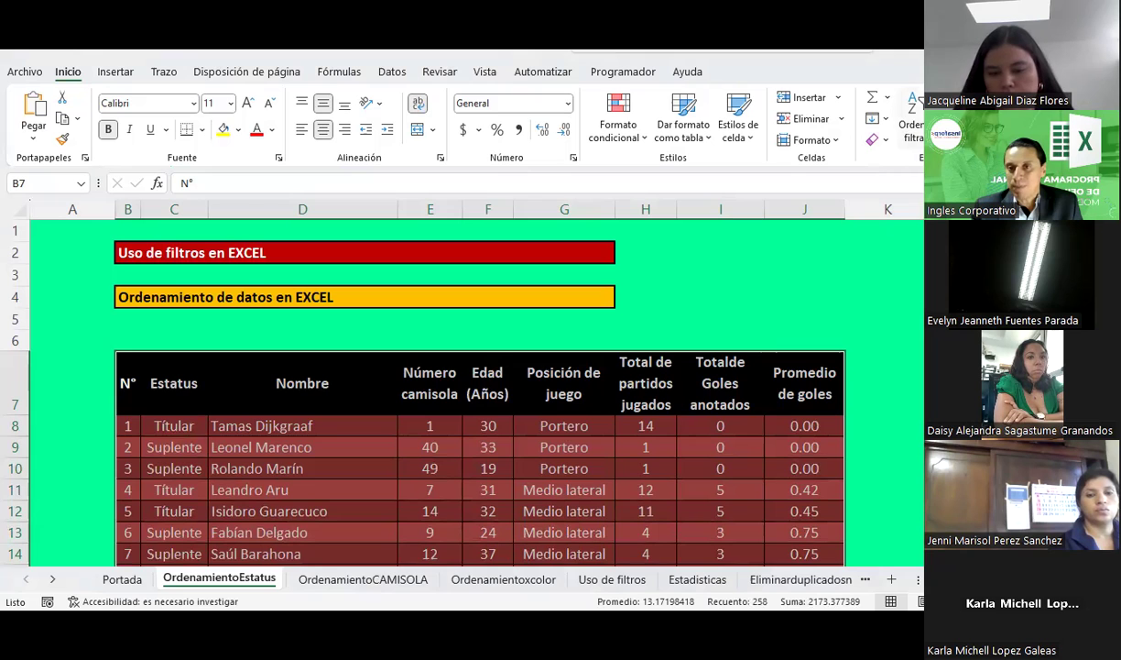
Open Orden personalizado and move the Ordenar dialog up to reveal the table headers
{"action": "left_click", "coordinate": [913, 119]}
{"action": "left_click", "coordinate": [914, 208]}
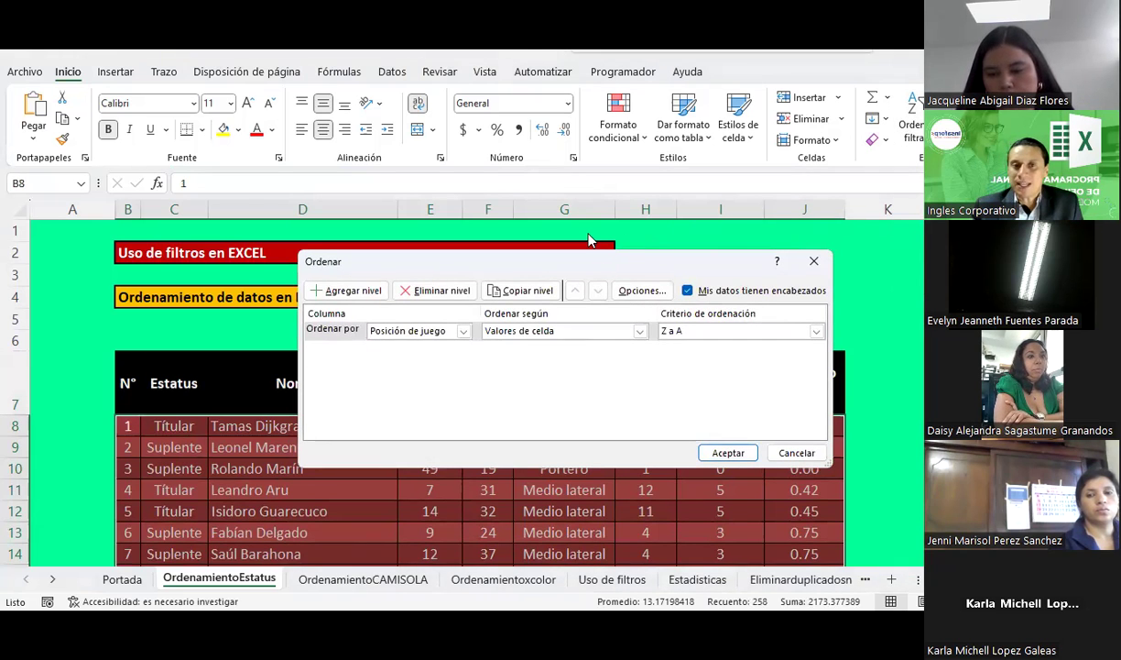
{"action": "left_click_drag", "start_coordinate": [589, 261], "coordinate": [539, 82]}
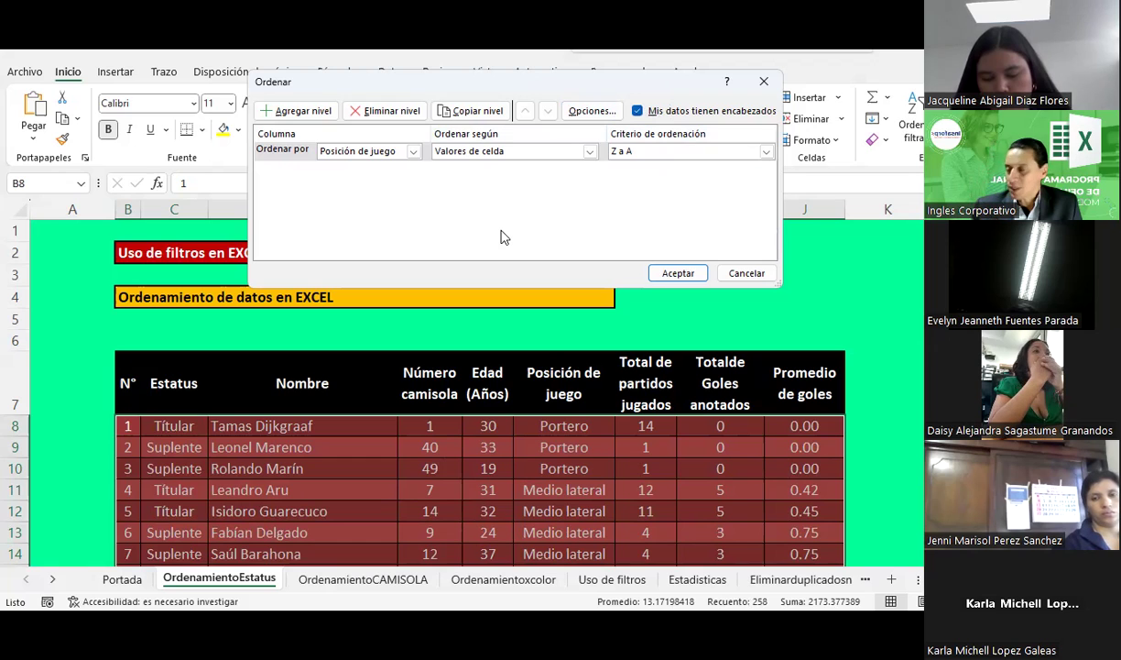
{"action": "left_click", "coordinate": [638, 110]}
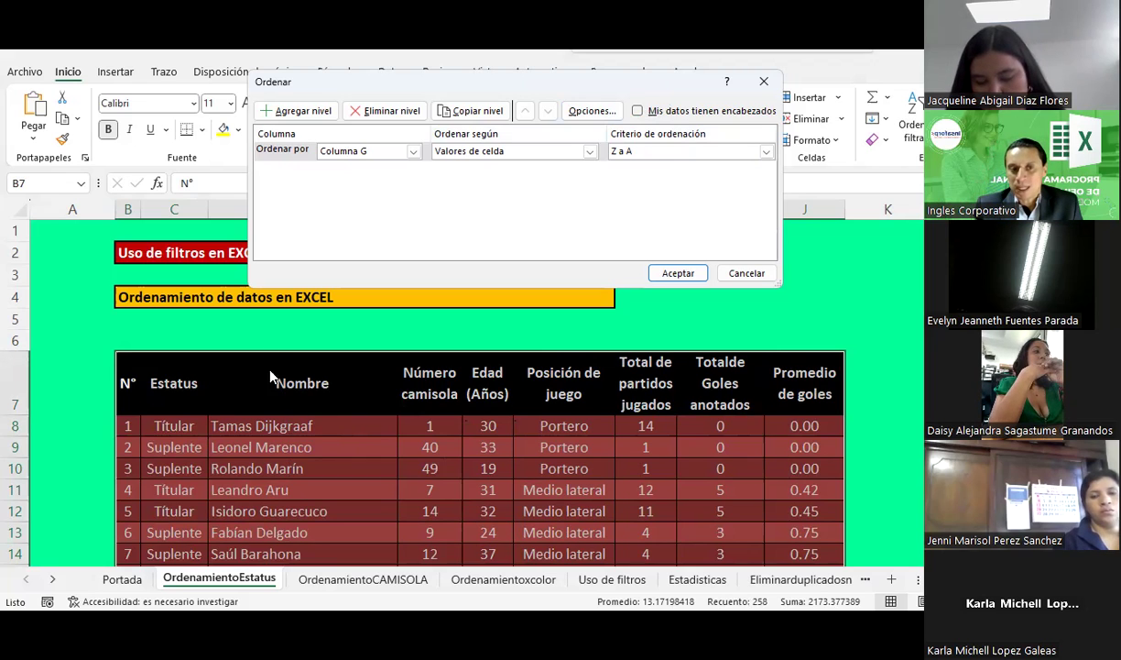
{"action": "left_click_drag", "start_coordinate": [371, 83], "coordinate": [474, 80]}
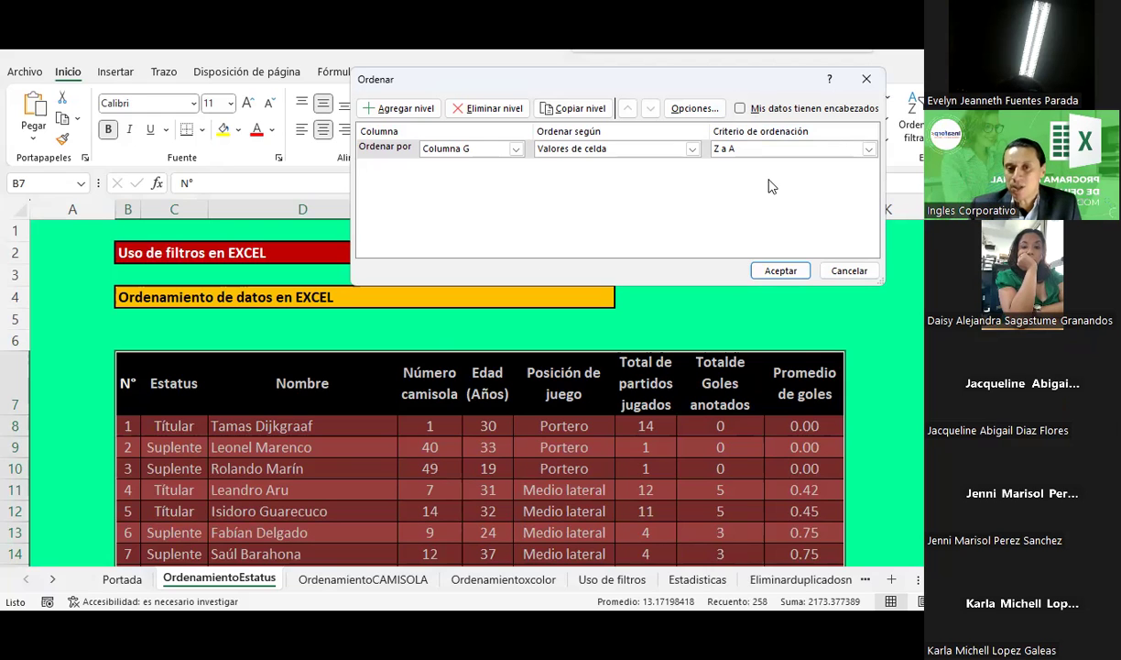
{"action": "left_click", "coordinate": [740, 110]}
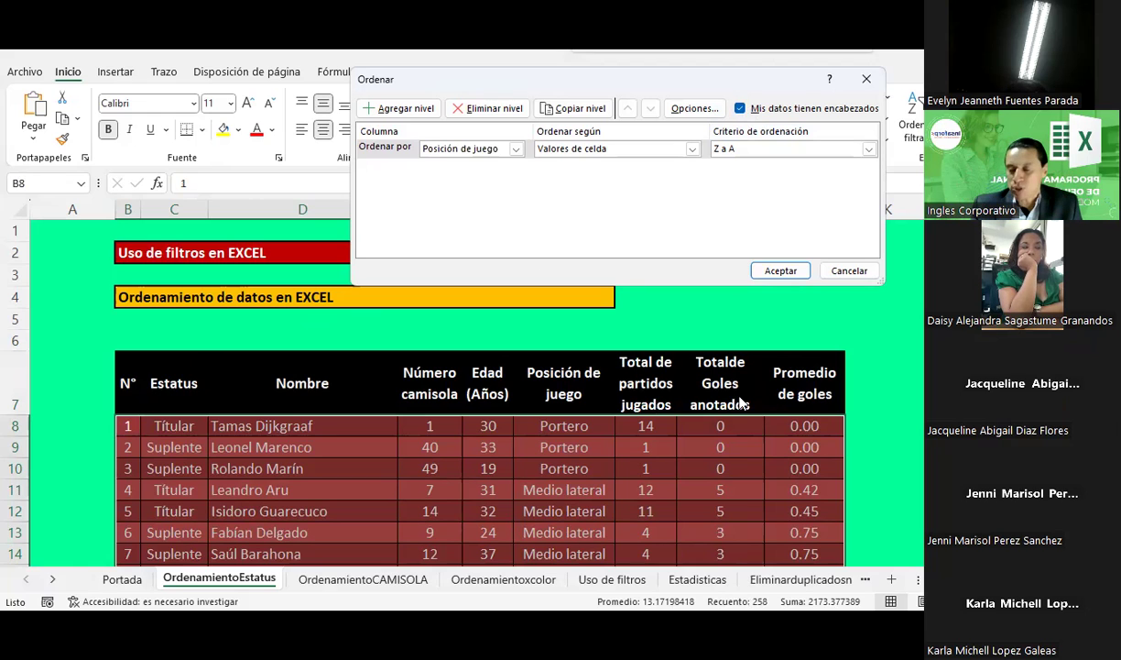
{"action": "left_click", "coordinate": [739, 109]}
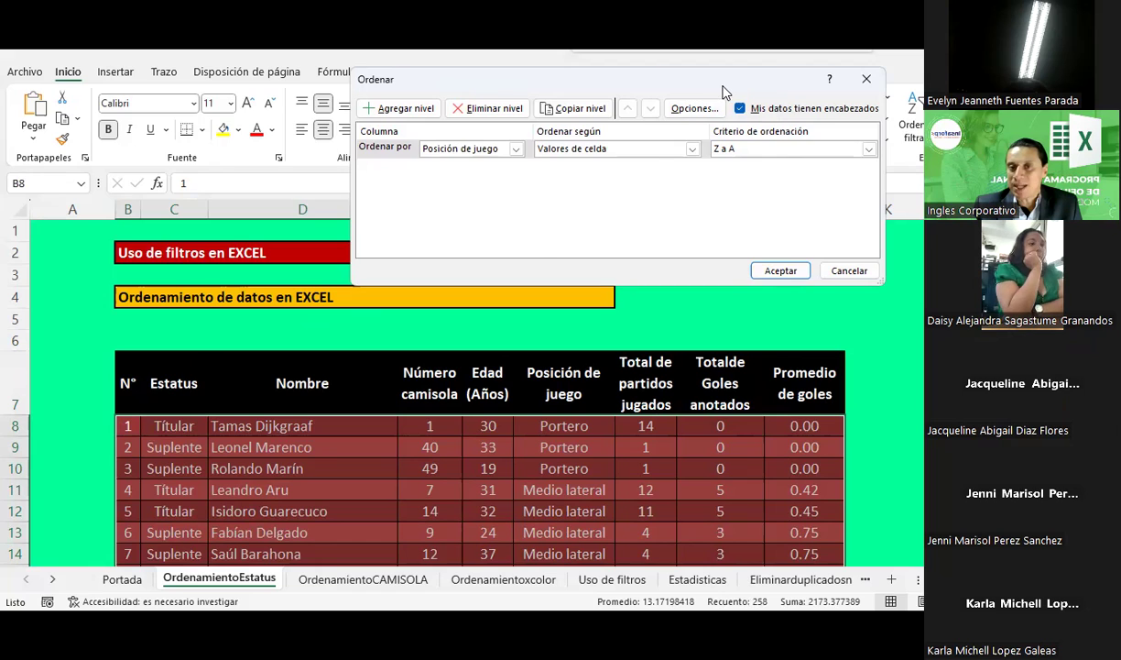
{"action": "left_click_drag", "start_coordinate": [722, 92], "coordinate": [476, 97]}
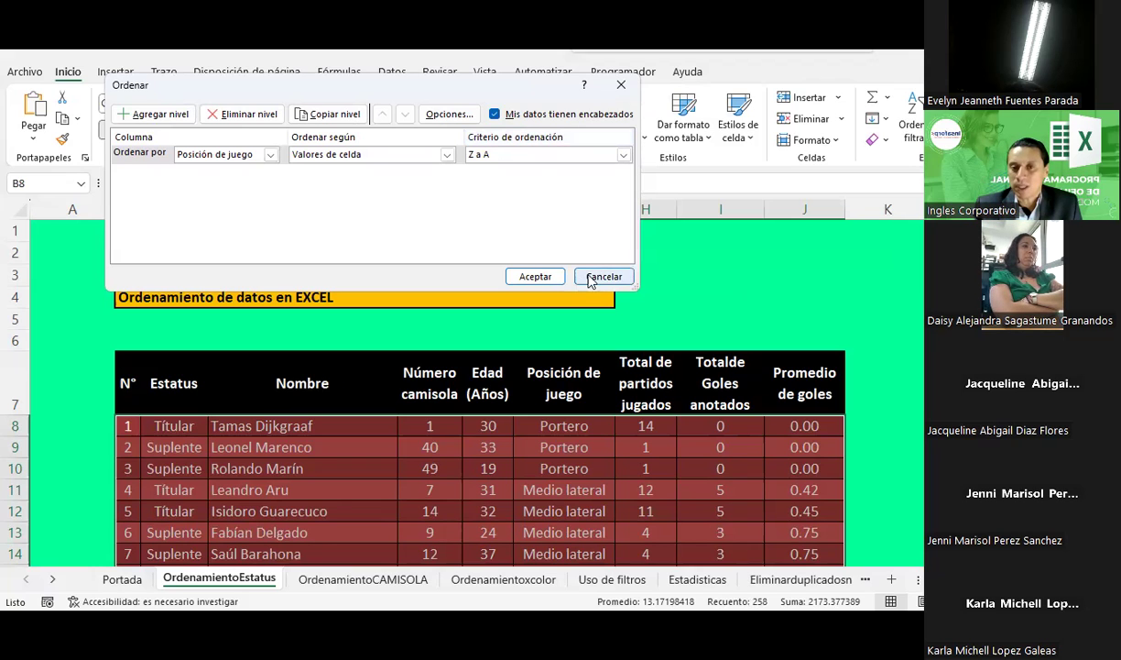
Switch to PowerPoint slide 4, showing the Ordenar dialog example with Valores and A a Z
{"action": "key", "text": "alt+Tab"}
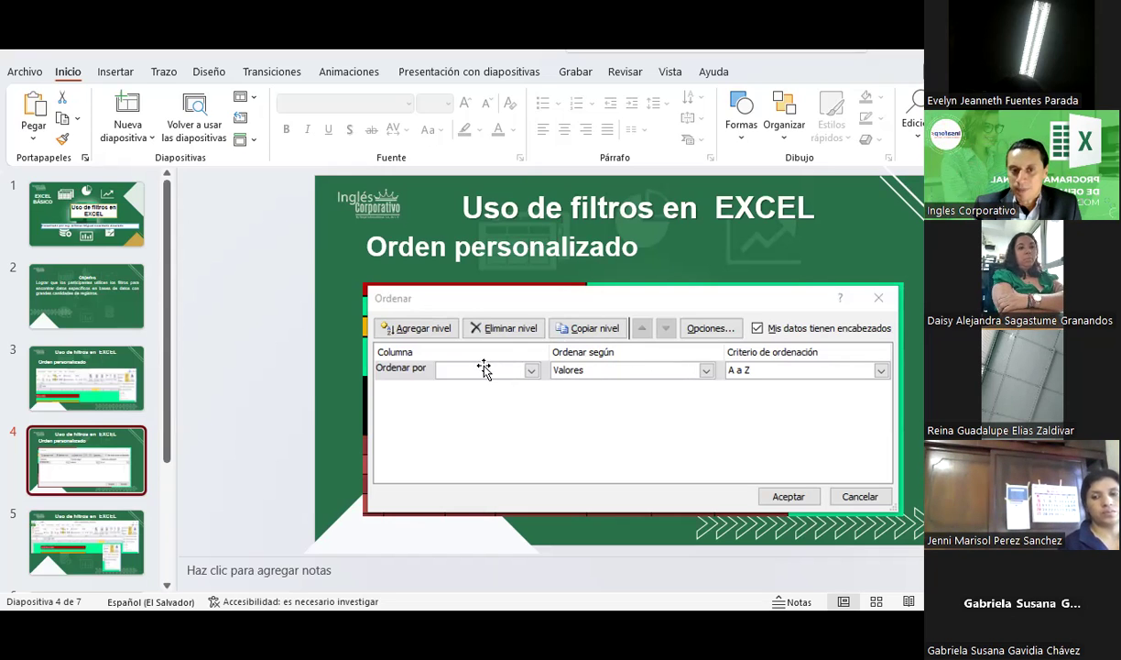
Back in Excel's sort settings, try sorting the Posición de juego level by cell colour
{"action": "key", "text": "alt+Tab"}
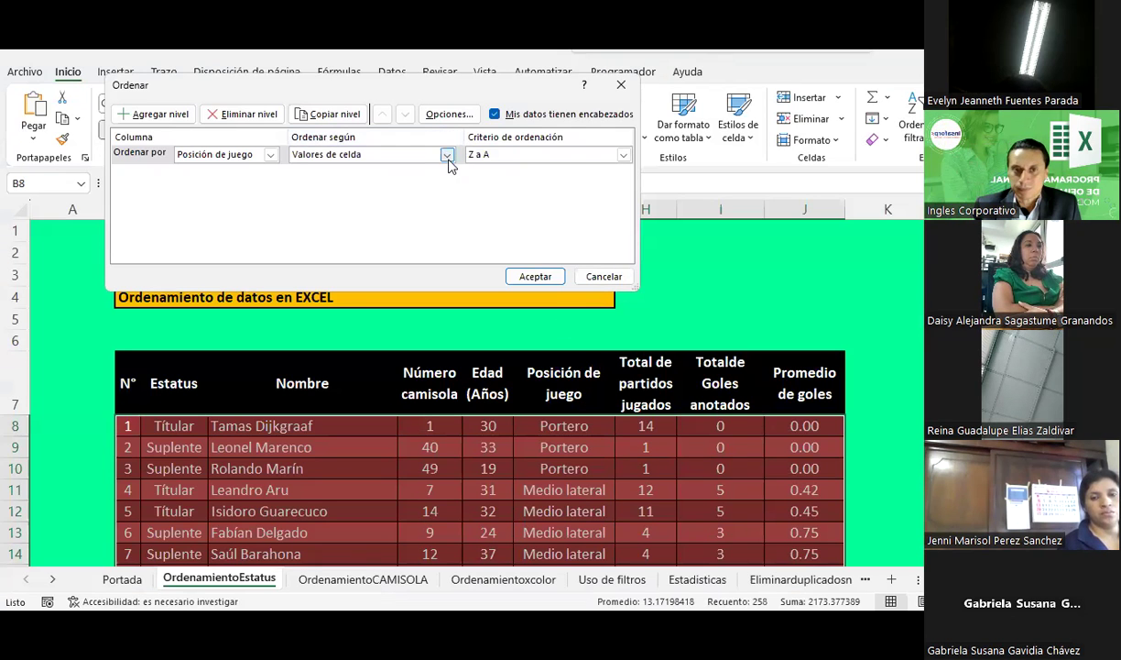
{"action": "left_click", "coordinate": [447, 154]}
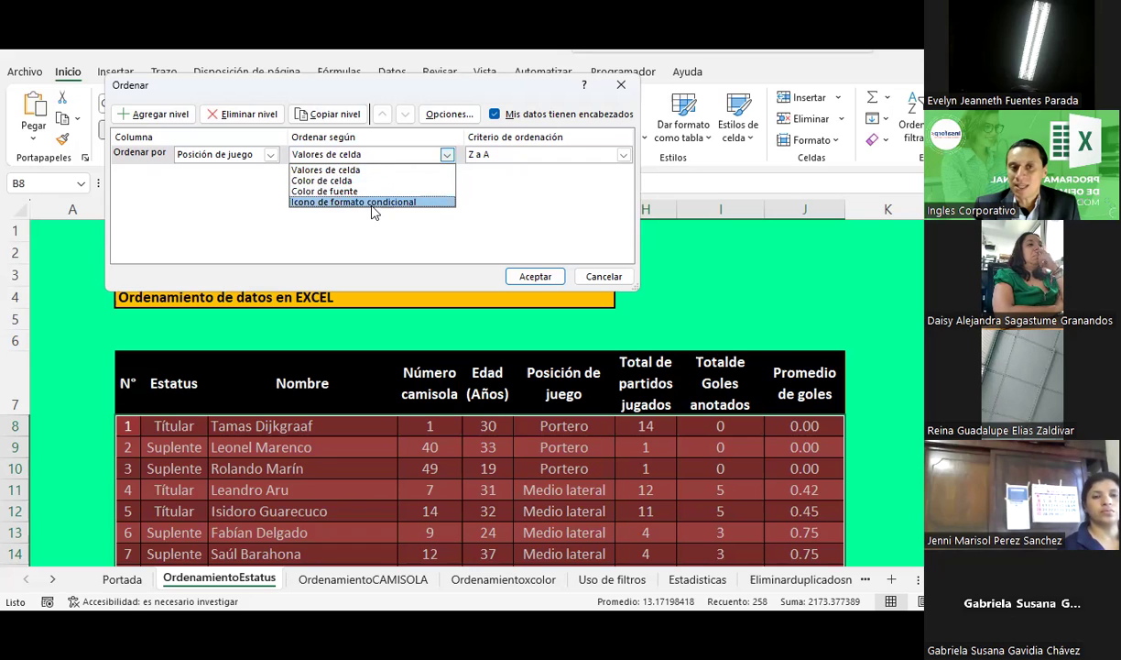
{"action": "key", "text": "Escape"}
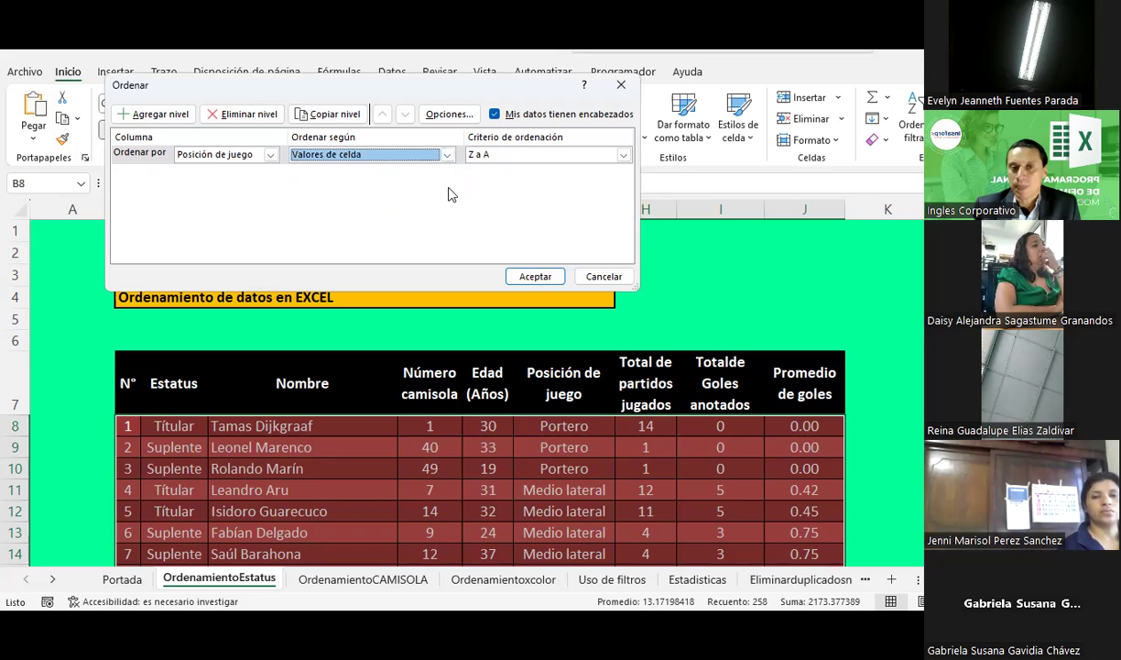
{"action": "left_click", "coordinate": [517, 158]}
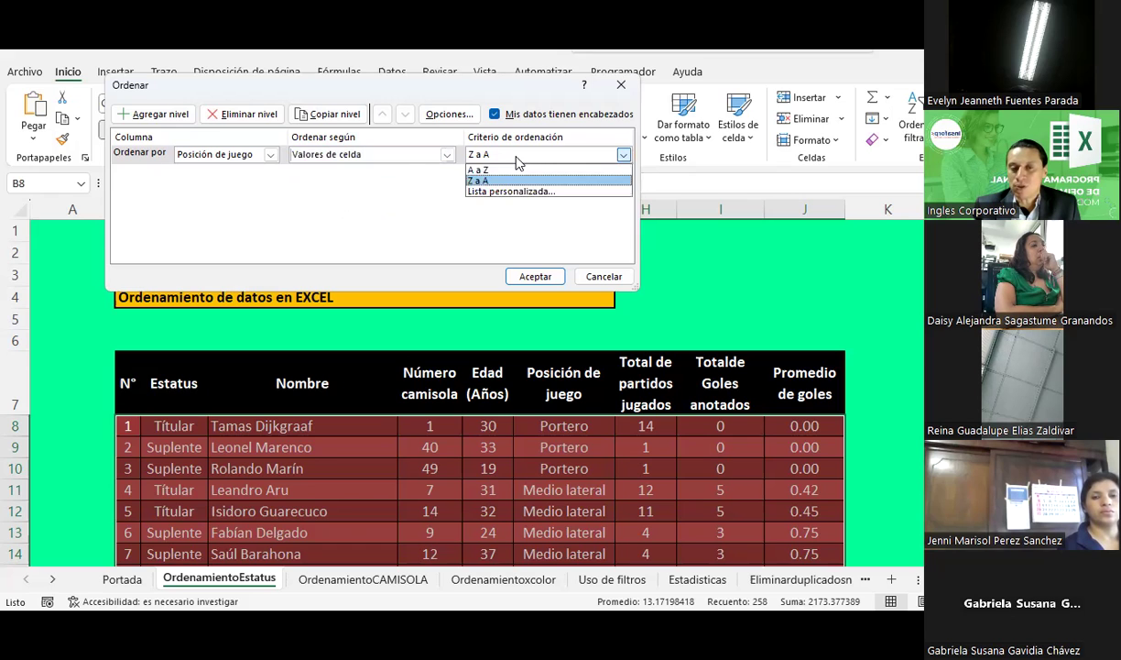
{"action": "left_click", "coordinate": [517, 162]}
{"action": "left_click", "coordinate": [428, 152]}
{"action": "left_click", "coordinate": [385, 181]}
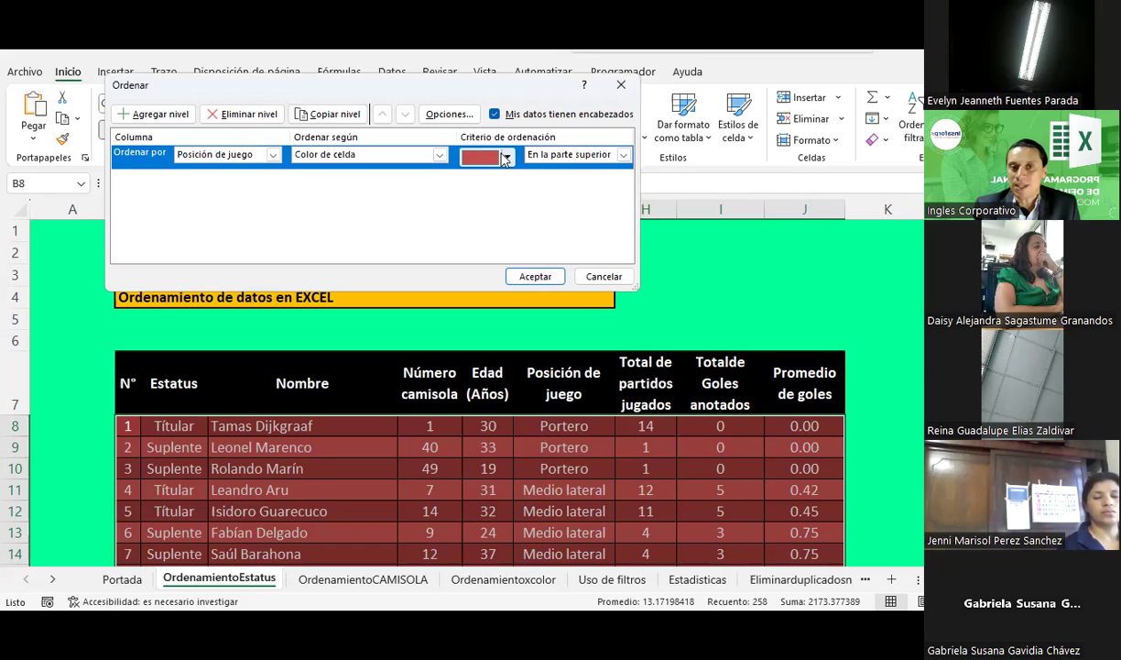
Keep light red on top, then revert the level to Valores de celda, A a Z
{"action": "left_click", "coordinate": [506, 158]}
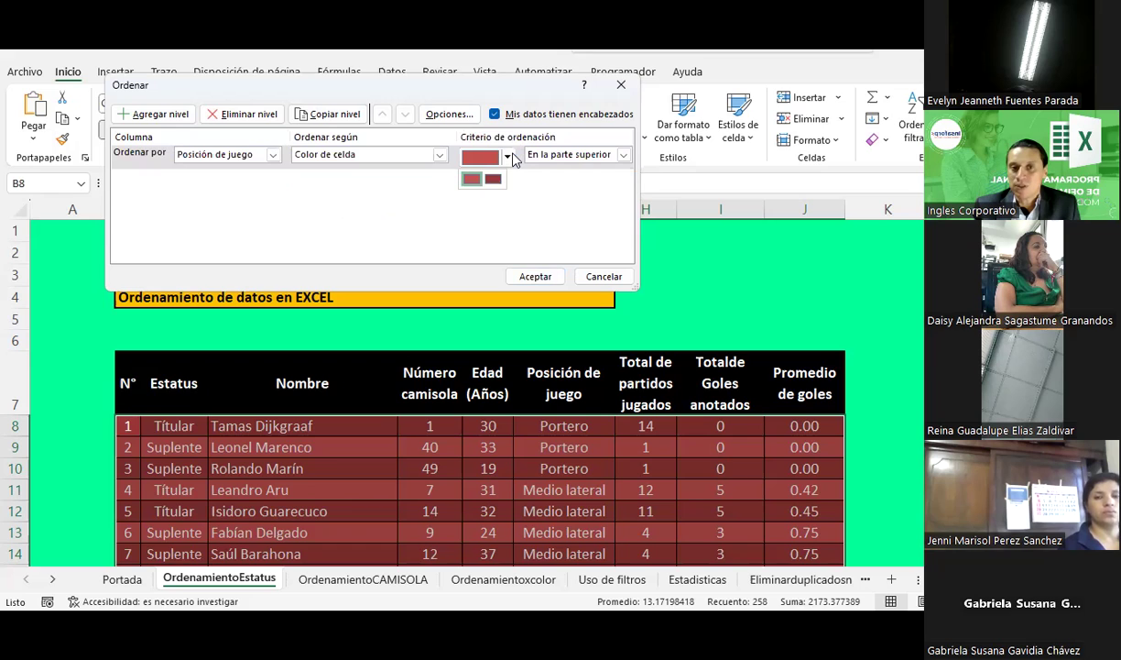
{"action": "left_click", "coordinate": [510, 158]}
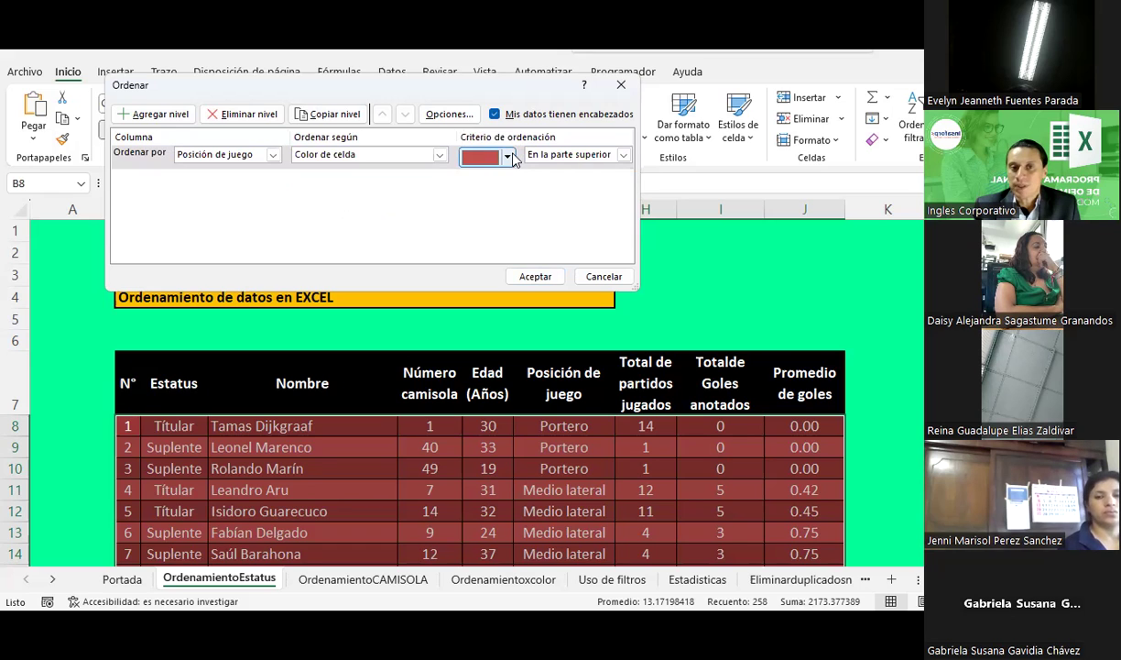
{"action": "left_click", "coordinate": [394, 154]}
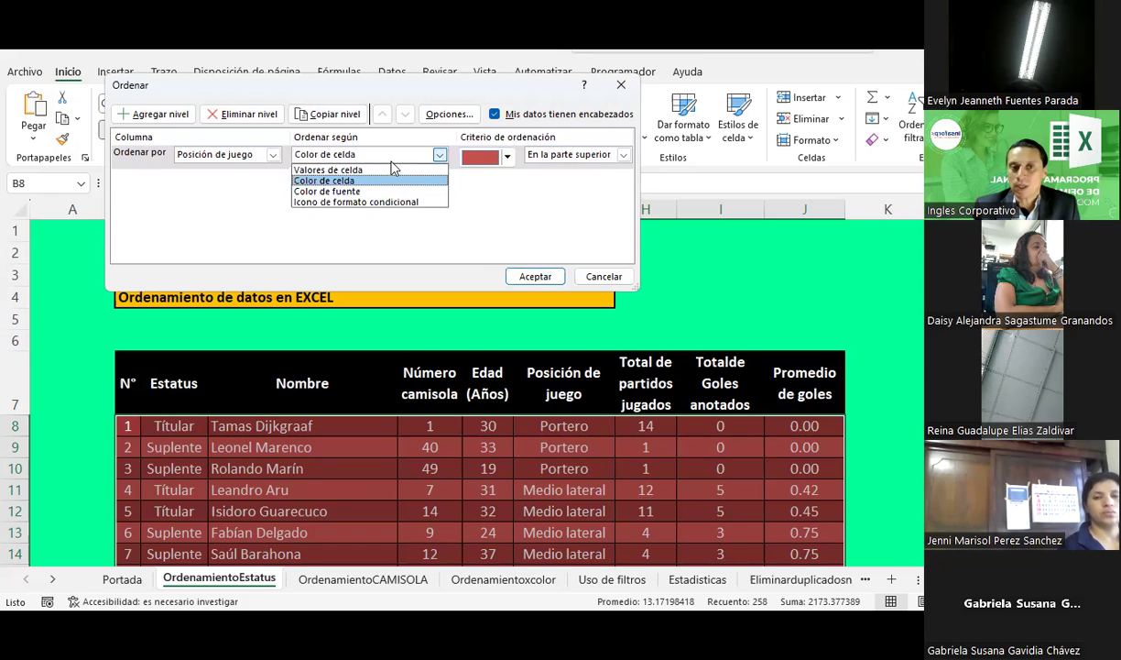
{"action": "left_click", "coordinate": [379, 170]}
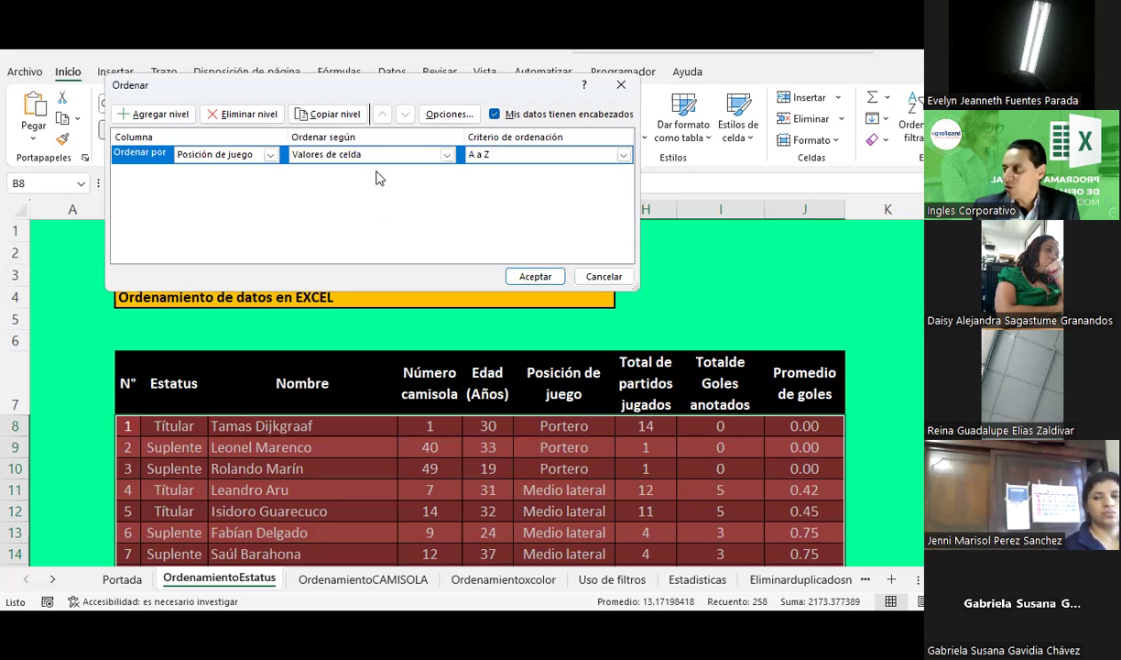
{"action": "key", "text": "alt+Tab"}
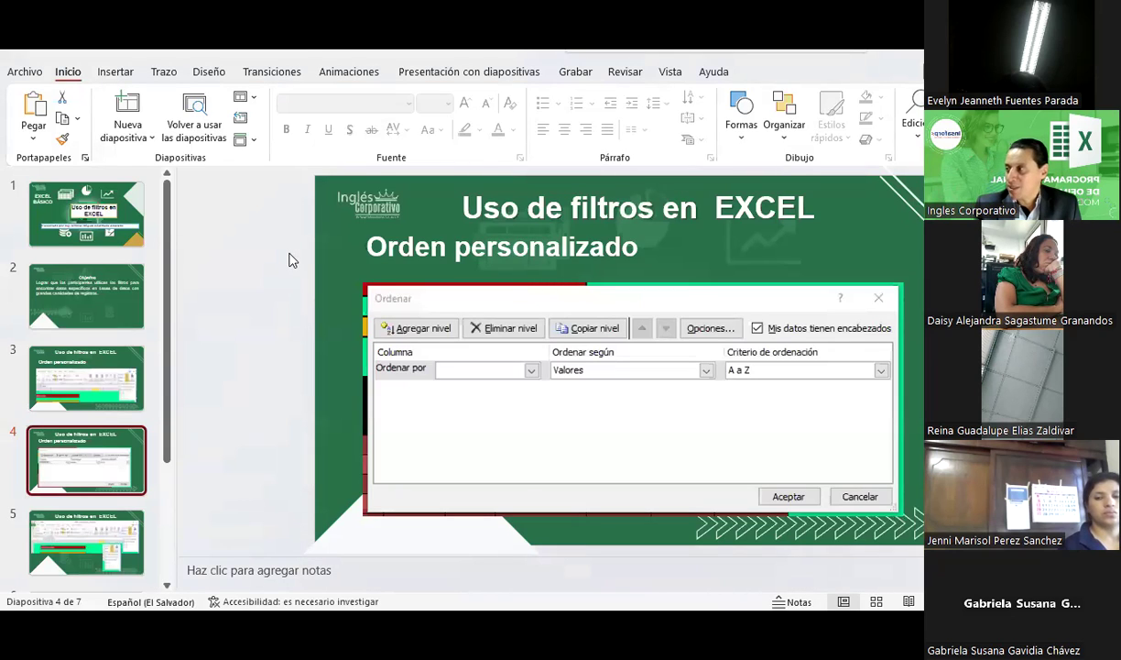
Flip between sort slides 5 and 4, then advance to slide 6 on filters
{"action": "left_click", "coordinate": [122, 496]}
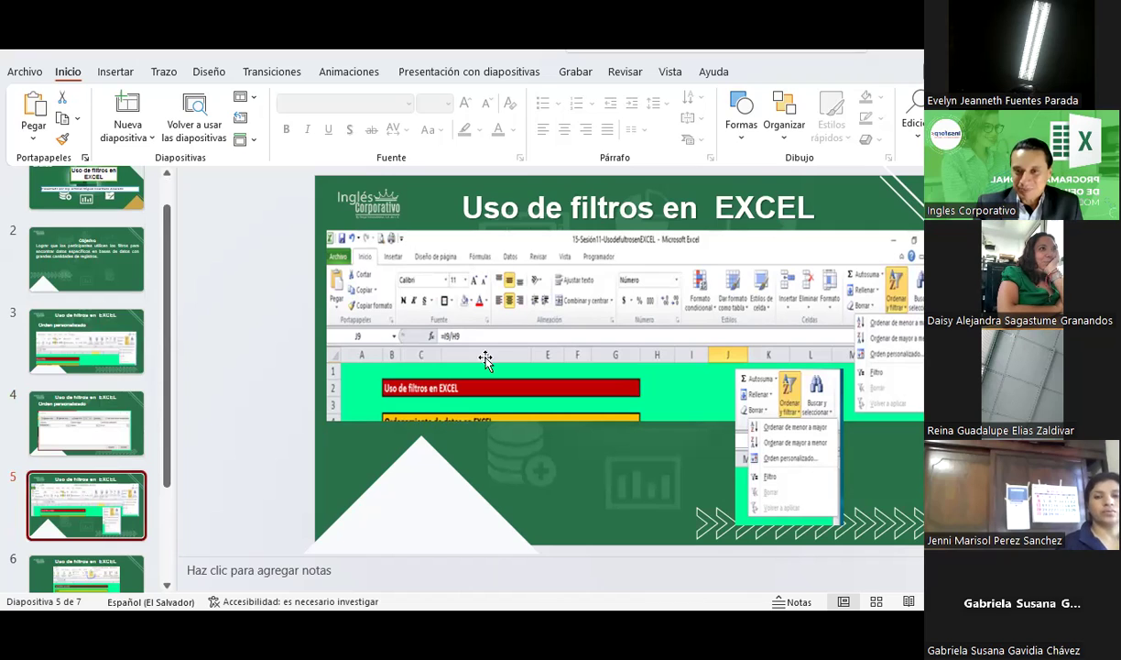
{"action": "left_click", "coordinate": [125, 432]}
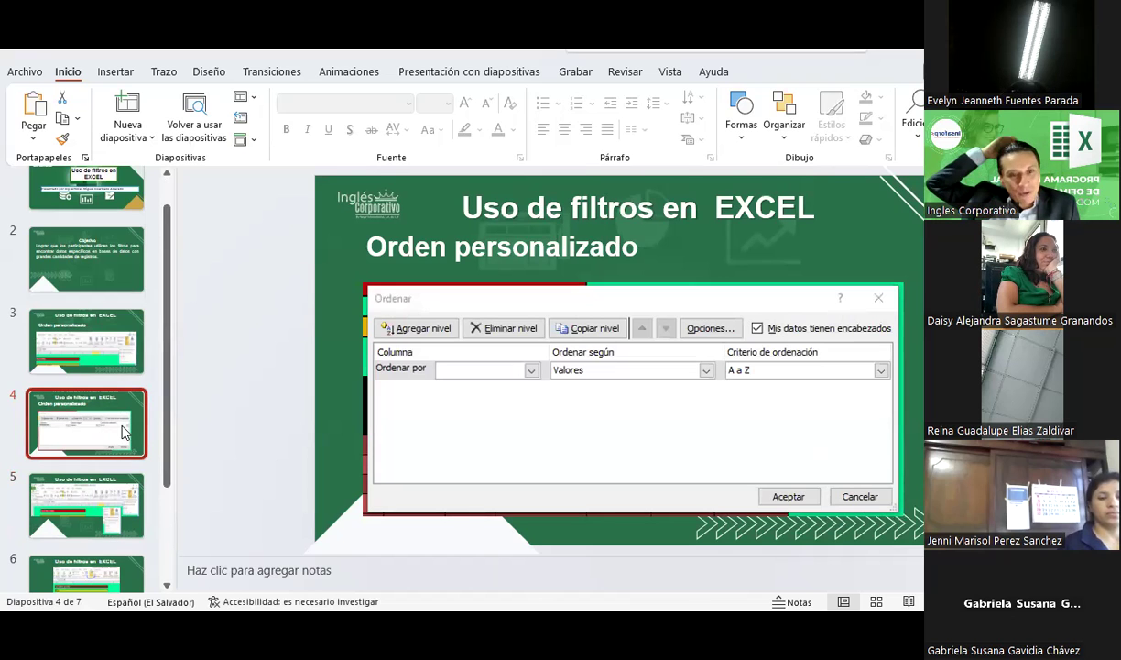
{"action": "left_click", "coordinate": [101, 509]}
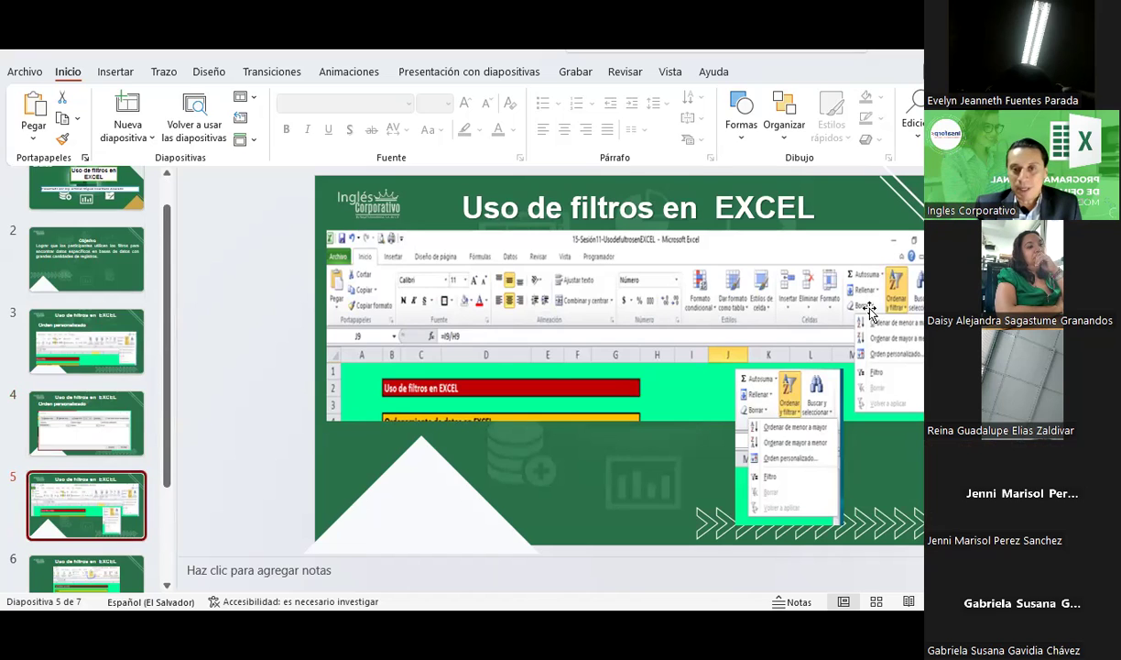
{"action": "scroll", "coordinate": [137, 431], "scroll_direction": "down", "scroll_amount": 3}
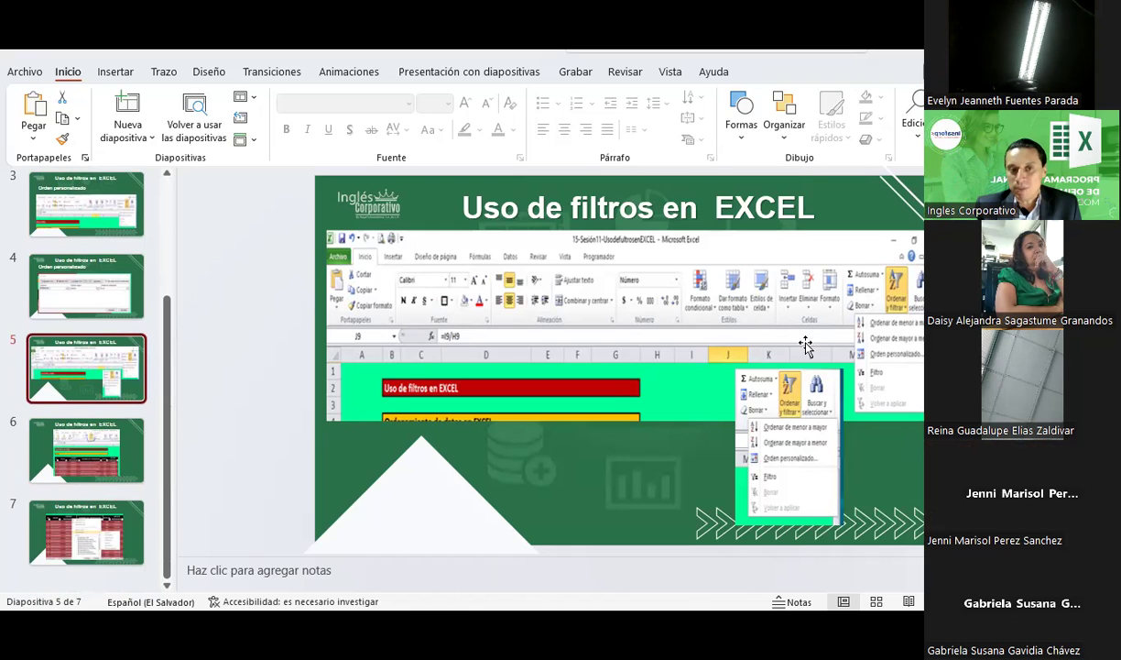
{"action": "left_click", "coordinate": [68, 453]}
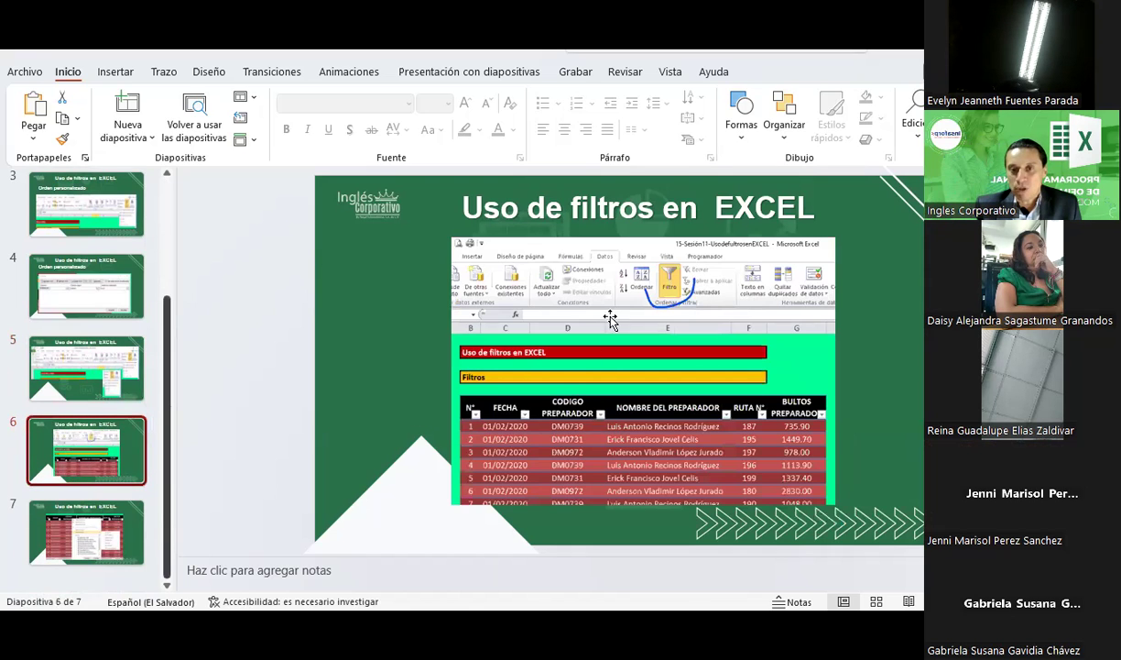
Go to slide 7, the last slide of the presentation
{"action": "left_click", "coordinate": [114, 520]}
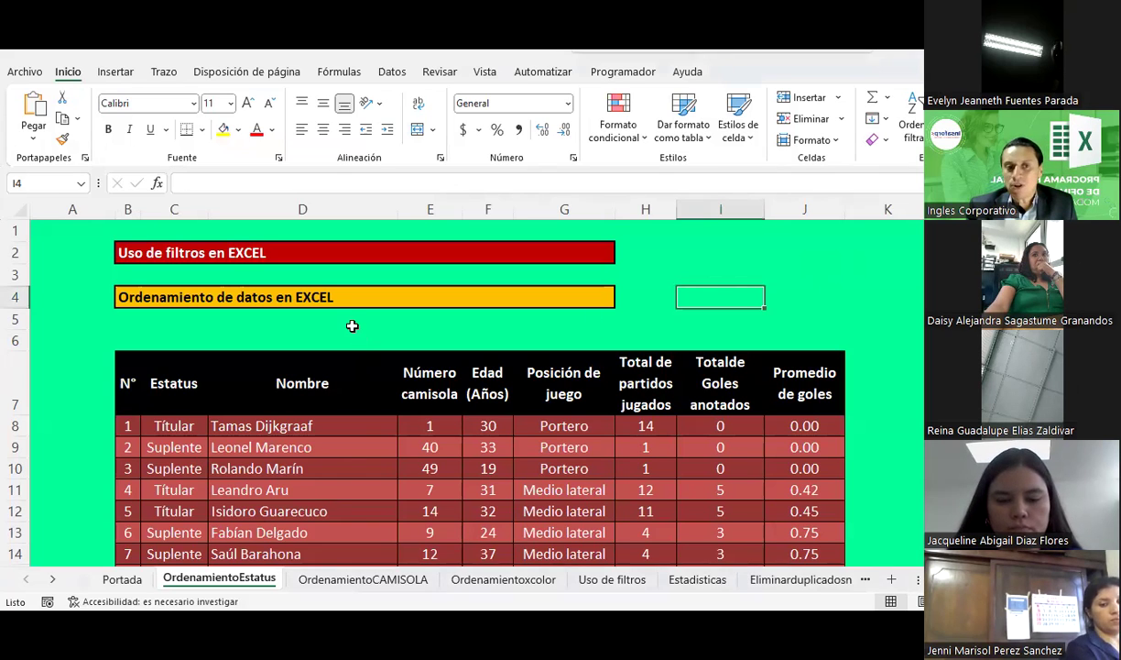
{"action": "scroll", "coordinate": [351, 325], "scroll_direction": "down", "scroll_amount": 2}
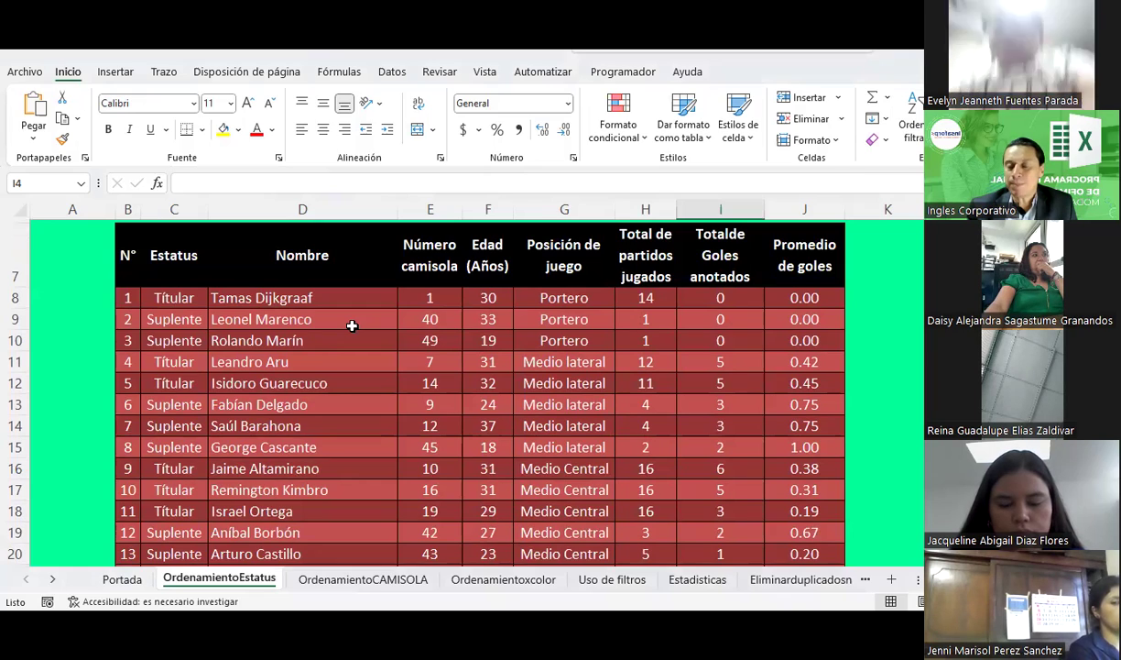
{"action": "scroll", "coordinate": [352, 325], "scroll_direction": "down", "scroll_amount": 2}
{"action": "scroll", "coordinate": [352, 325], "scroll_direction": "down", "scroll_amount": 1}
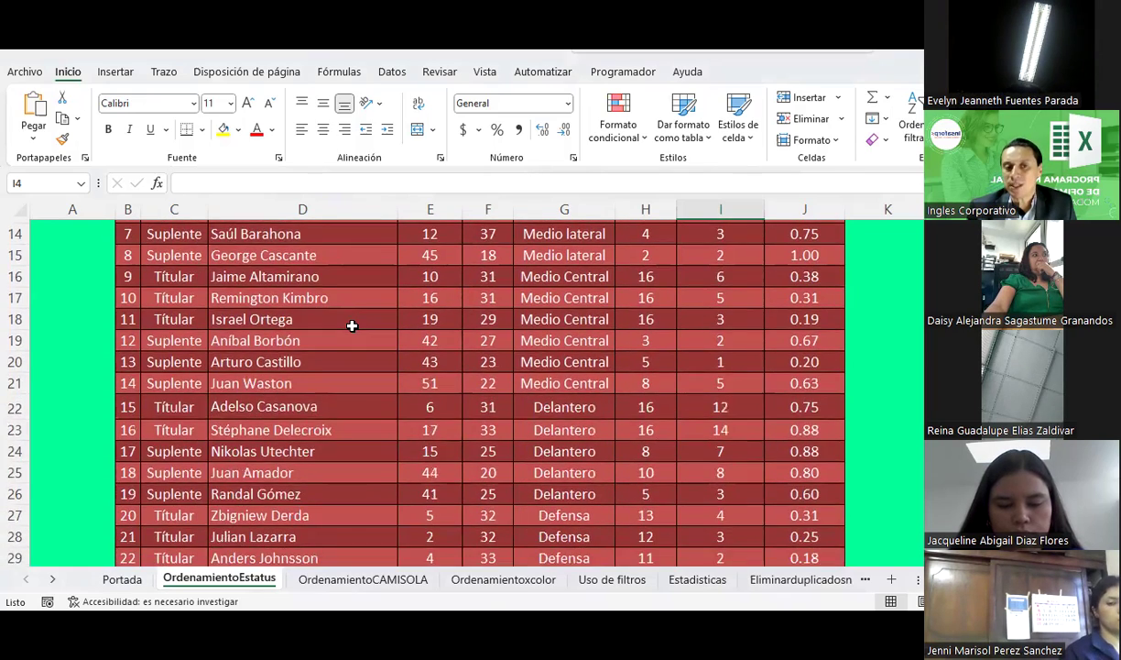
{"action": "scroll", "coordinate": [352, 325], "scroll_direction": "down", "scroll_amount": 3}
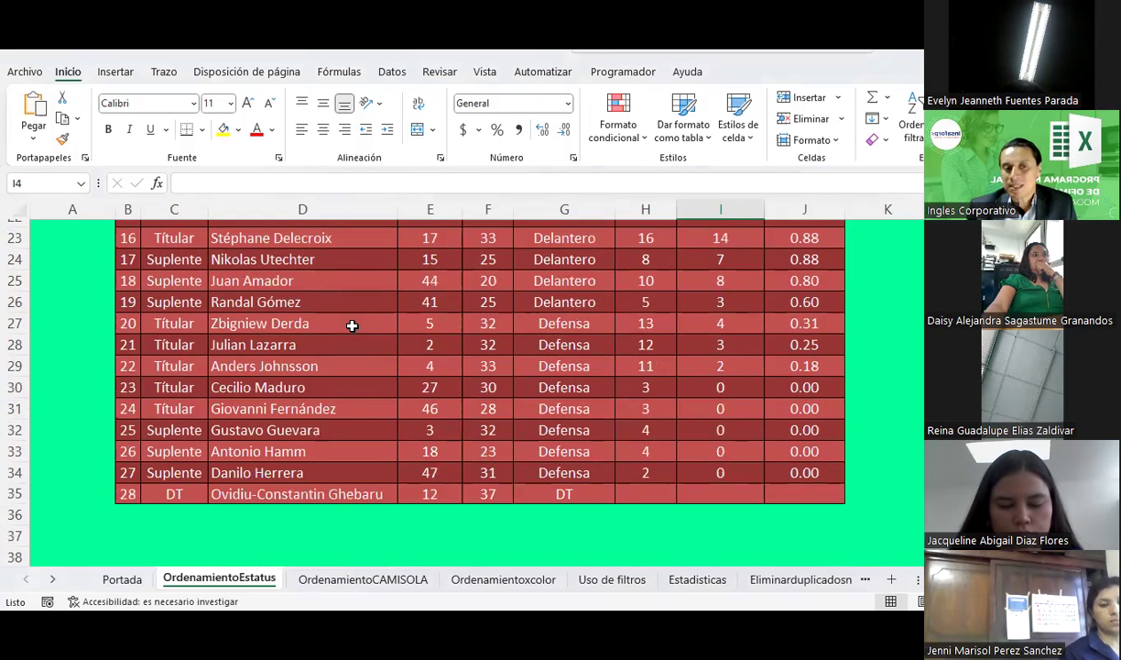
{"action": "mouse_move", "coordinate": [173, 472]}
{"action": "left_mouse_down"}
{"action": "mouse_move", "coordinate": [195, 216]}
{"action": "mouse_move", "coordinate": [211, 212]}
{"action": "mouse_move", "coordinate": [182, 318]}
{"action": "left_mouse_up"}
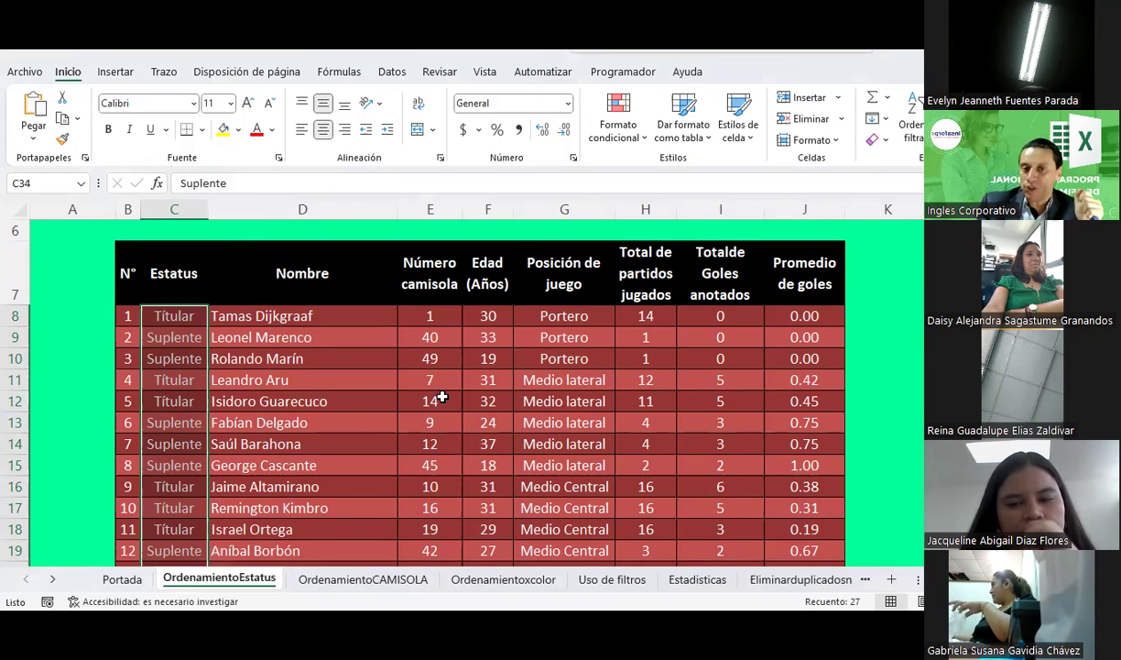
Look over the first players' position, games played and goals scored values
{"action": "left_click", "coordinate": [577, 404]}
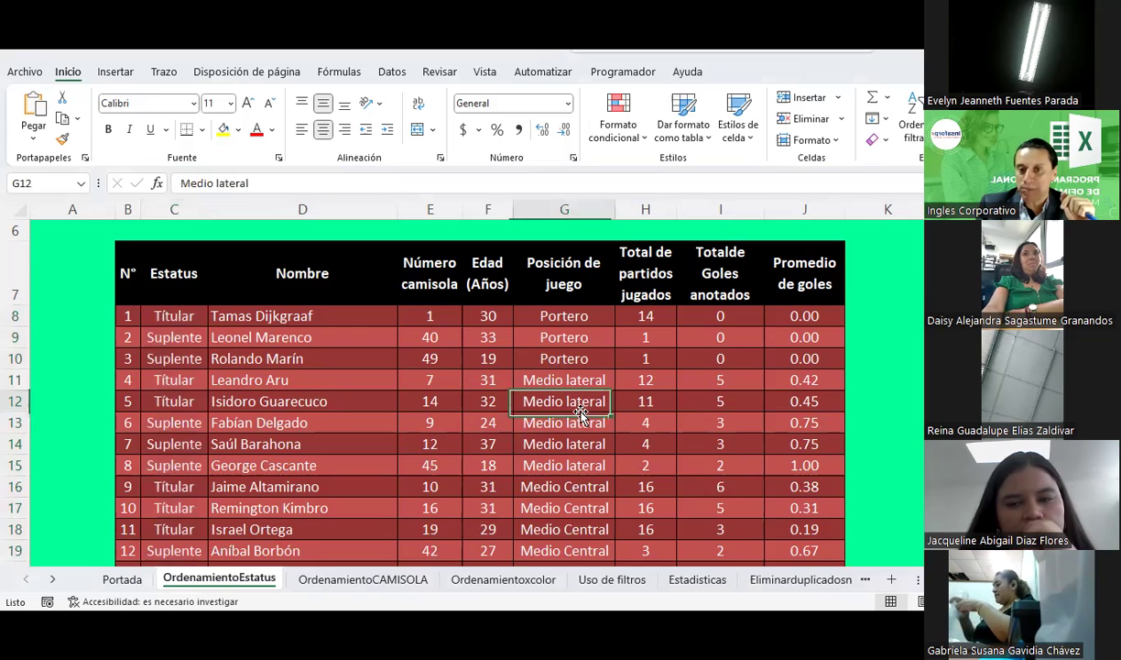
{"action": "scroll", "coordinate": [580, 414], "scroll_direction": "down", "scroll_amount": 2}
{"action": "scroll", "coordinate": [580, 414], "scroll_direction": "down", "scroll_amount": 2}
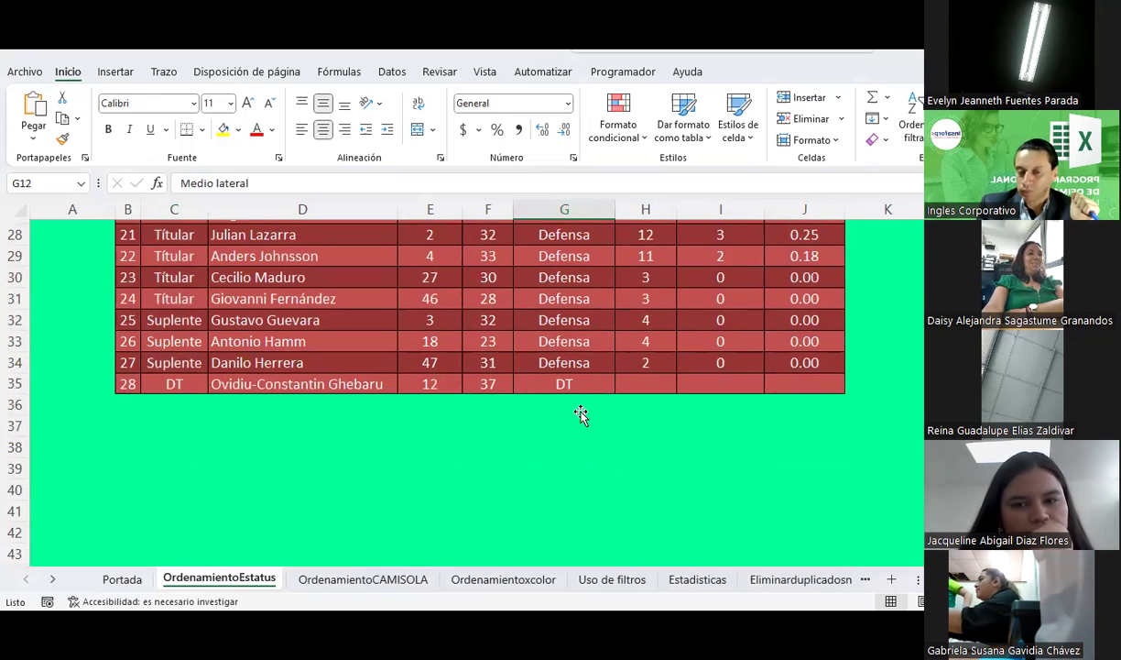
{"action": "scroll", "coordinate": [581, 414], "scroll_direction": "up", "scroll_amount": 2}
{"action": "scroll", "coordinate": [581, 414], "scroll_direction": "up", "scroll_amount": 3}
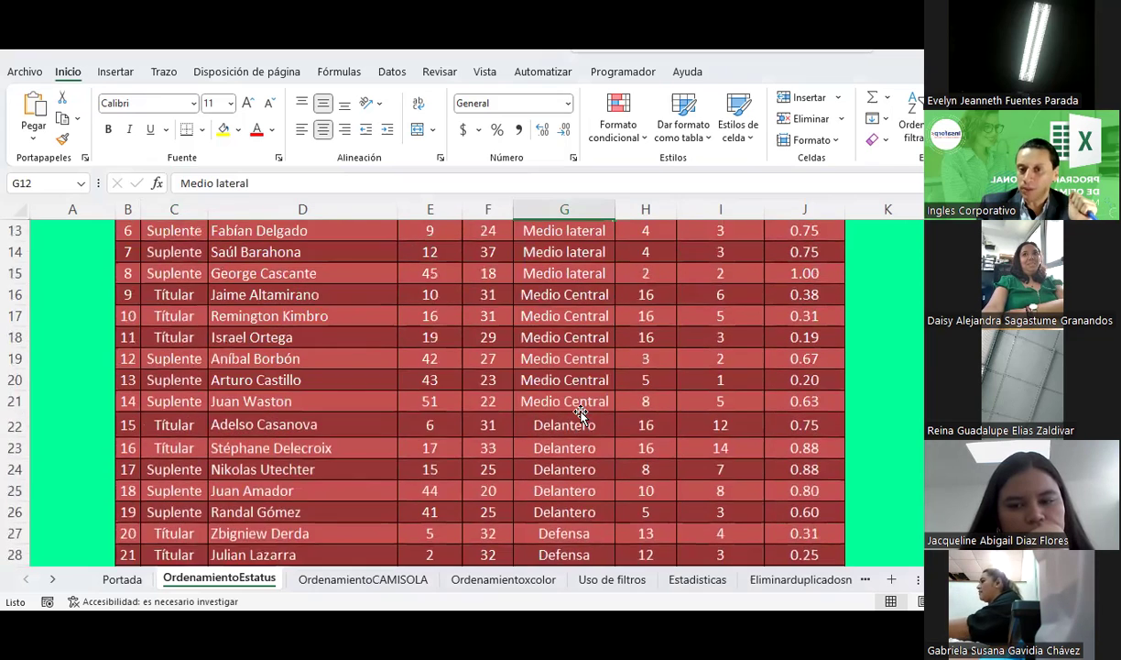
{"action": "scroll", "coordinate": [581, 414], "scroll_direction": "up", "scroll_amount": 4}
{"action": "scroll", "coordinate": [581, 414], "scroll_direction": "up", "scroll_amount": 1}
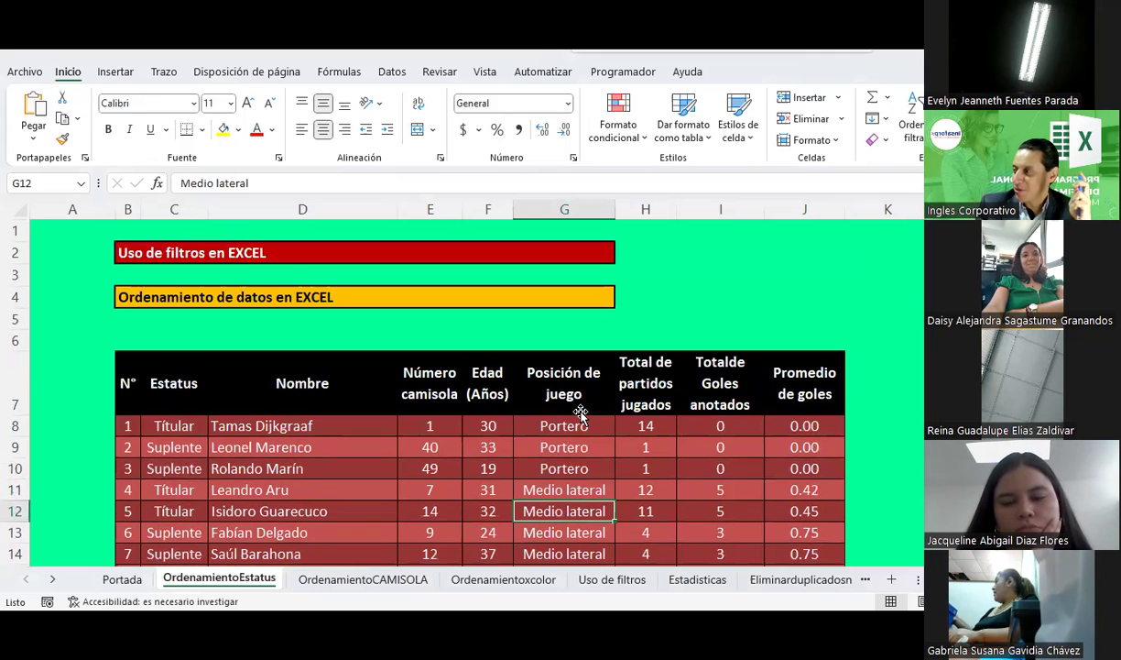
{"action": "scroll", "coordinate": [581, 414], "scroll_direction": "down", "scroll_amount": 1}
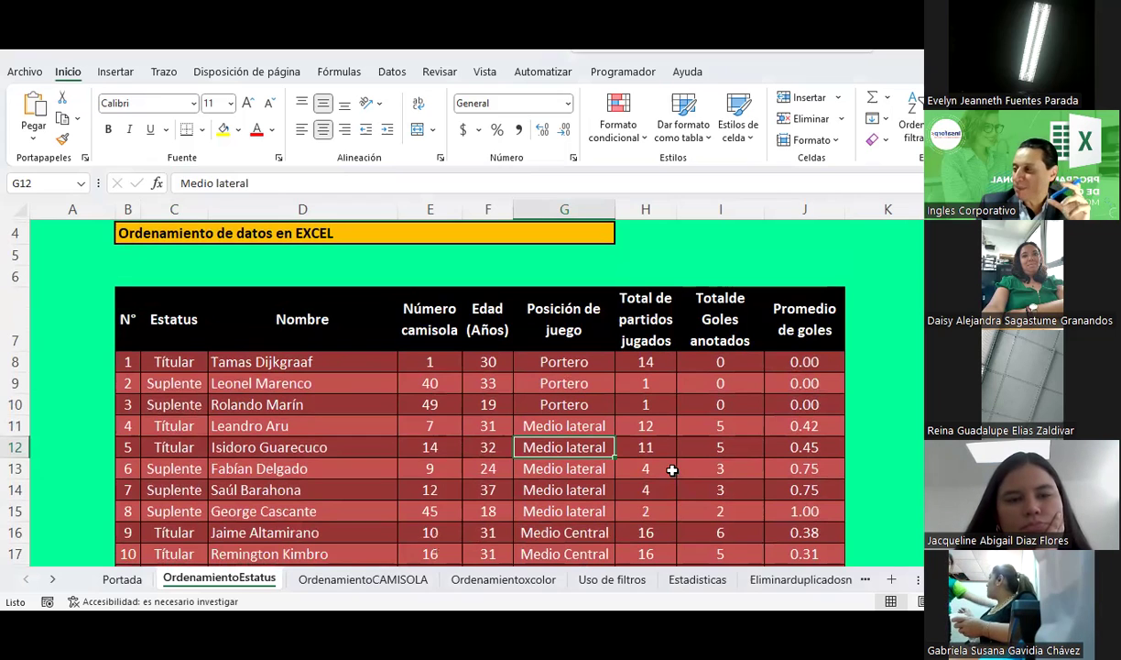
{"action": "left_click", "coordinate": [650, 359]}
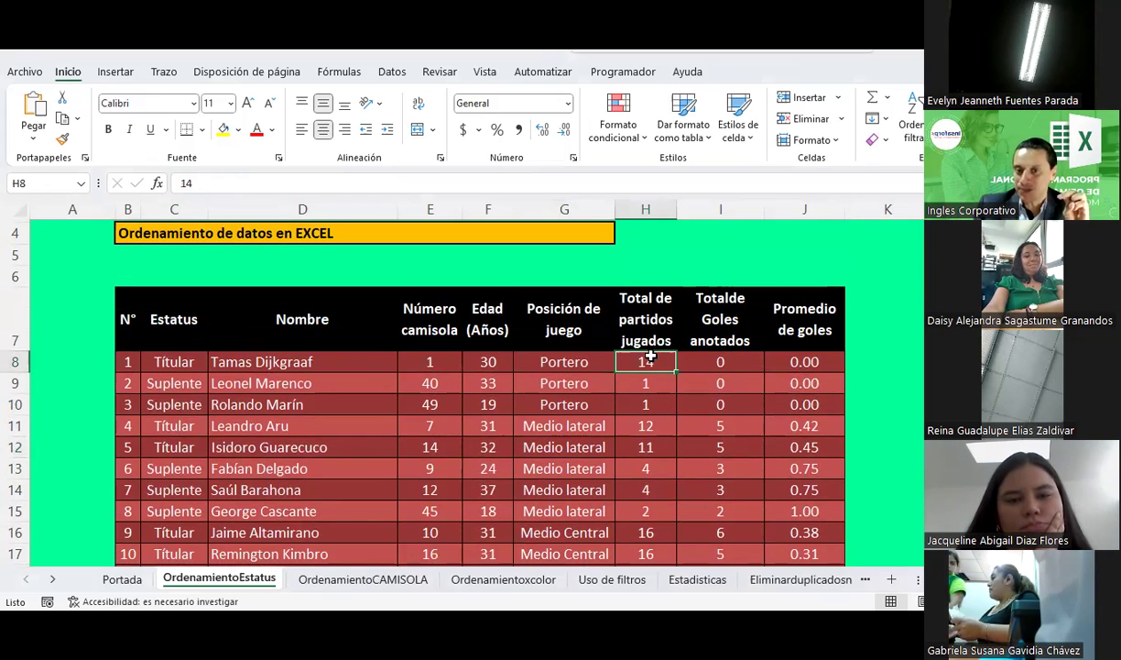
{"action": "left_click", "coordinate": [756, 364]}
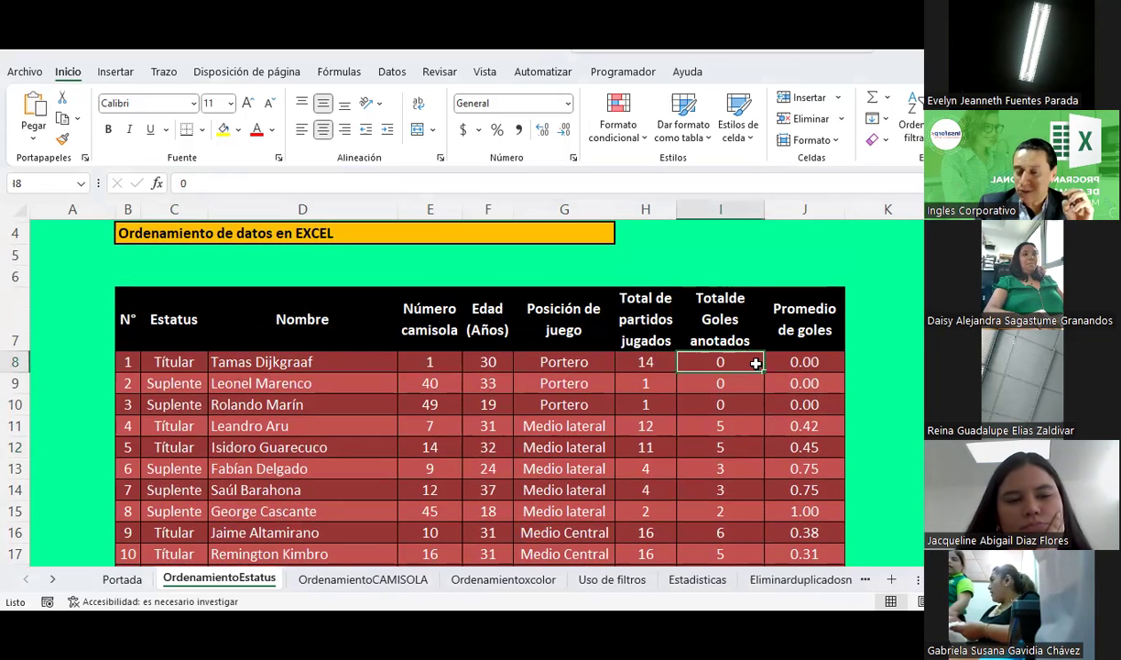
{"action": "scroll", "coordinate": [756, 365], "scroll_direction": "down", "scroll_amount": 1}
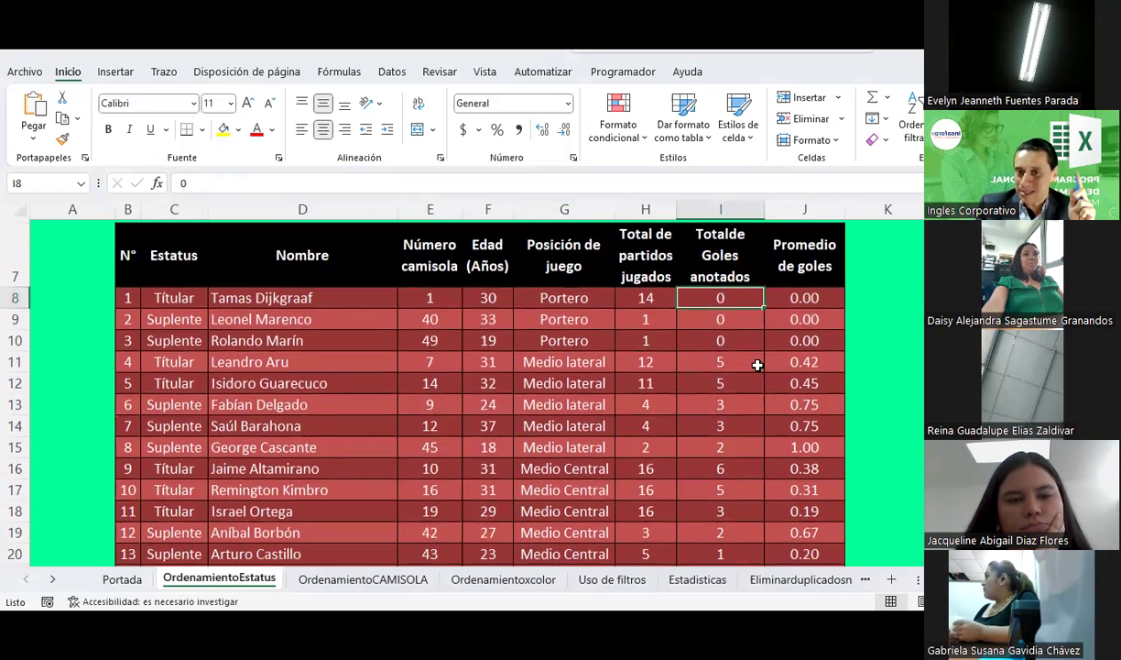
Inspect the goal-average formulas in J8 and J12, goals divided by games played
{"action": "left_click", "coordinate": [812, 298]}
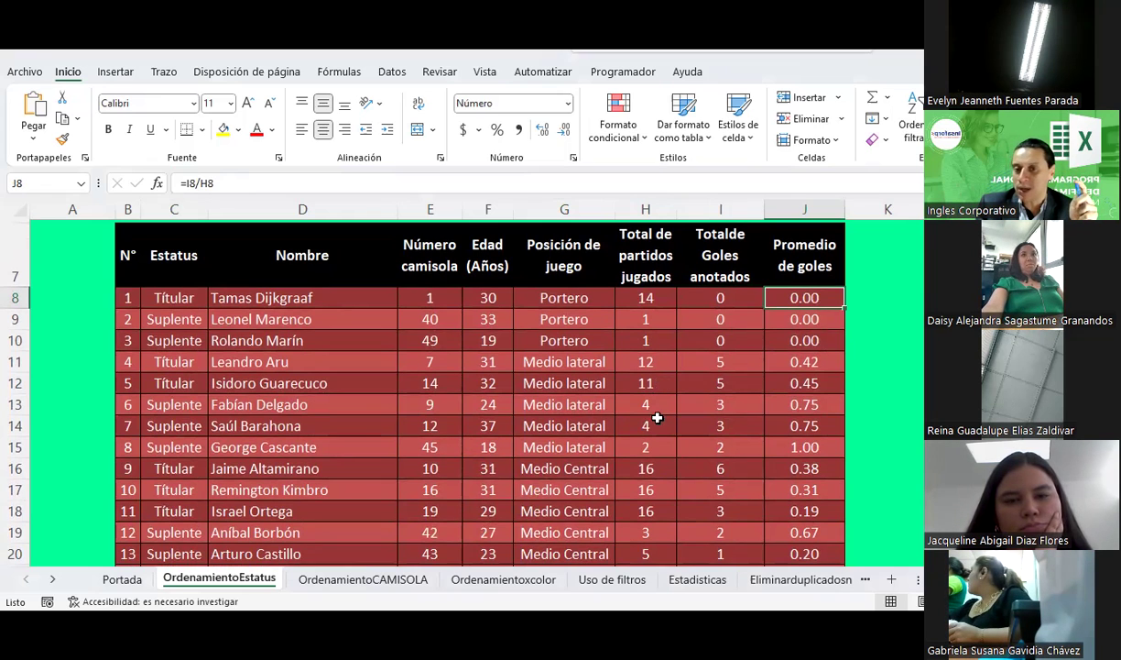
{"action": "left_click", "coordinate": [812, 385]}
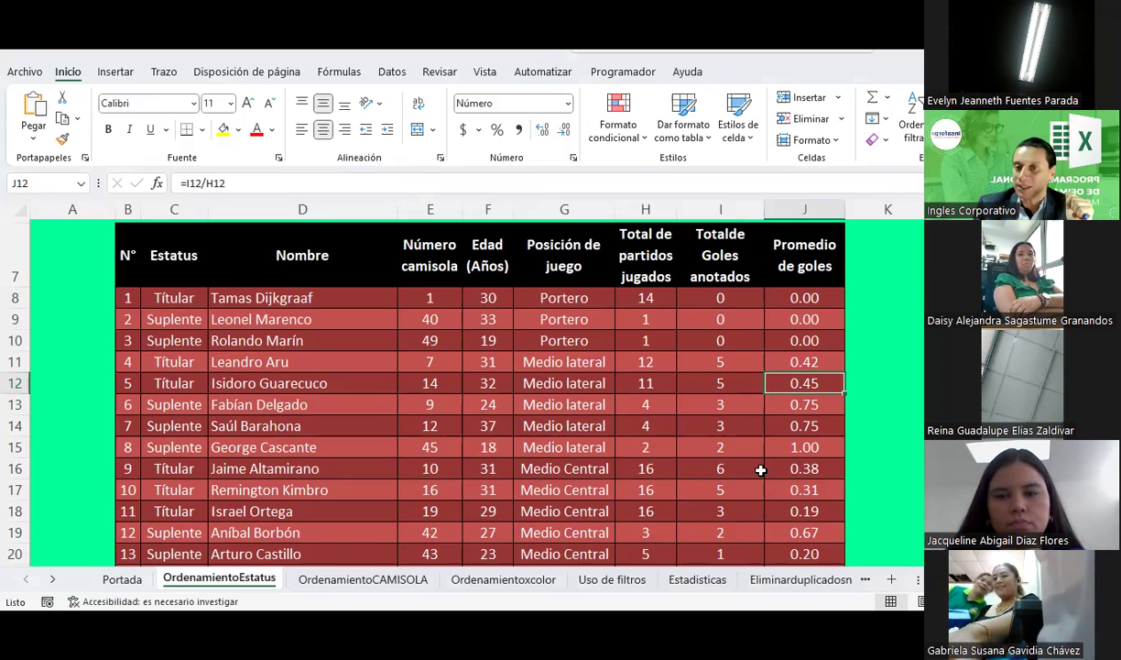
{"action": "left_click", "coordinate": [815, 299]}
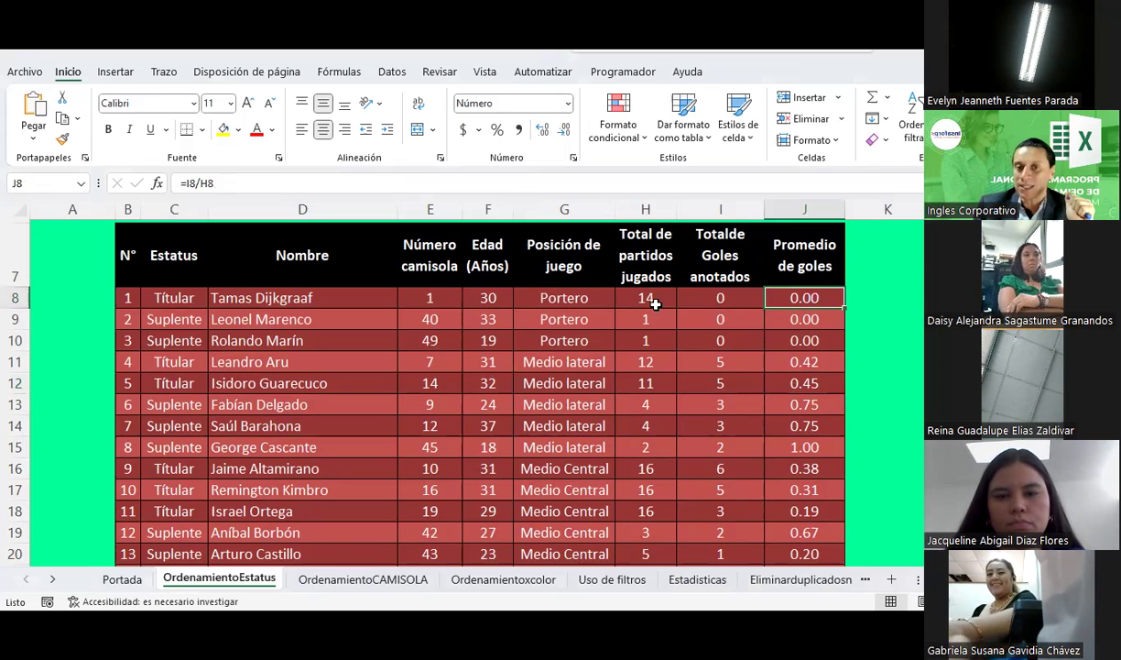
Step through the row-number formulas like =+B16+1 down column B from B9
{"action": "left_click", "coordinate": [579, 318]}
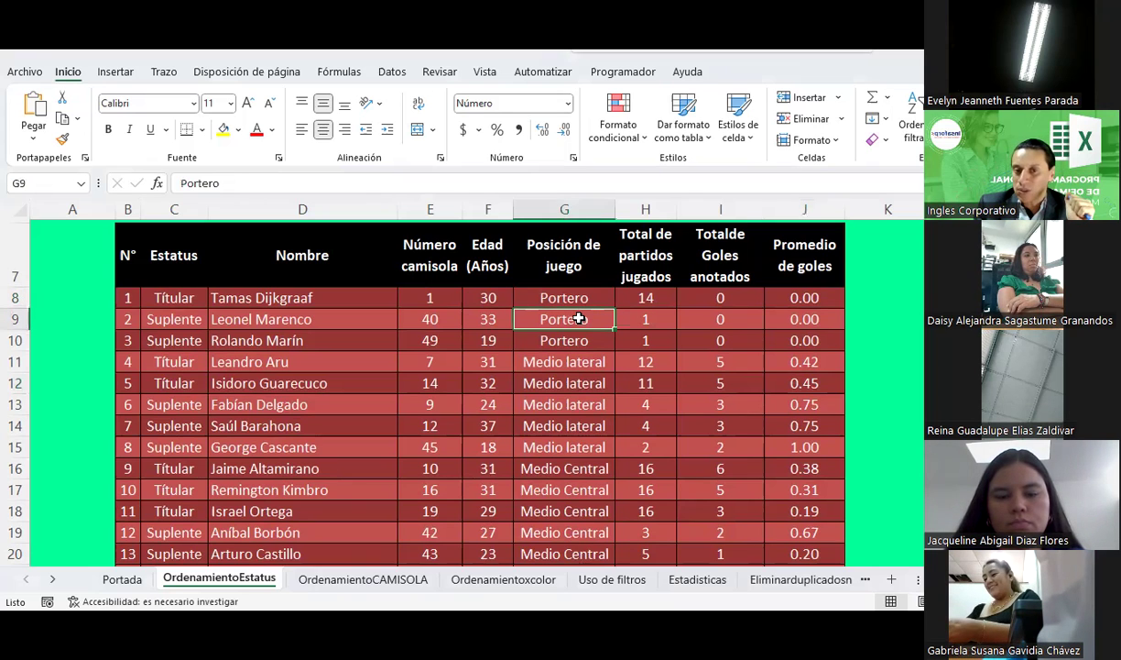
{"action": "left_click", "coordinate": [129, 319]}
{"action": "left_click", "coordinate": [127, 361]}
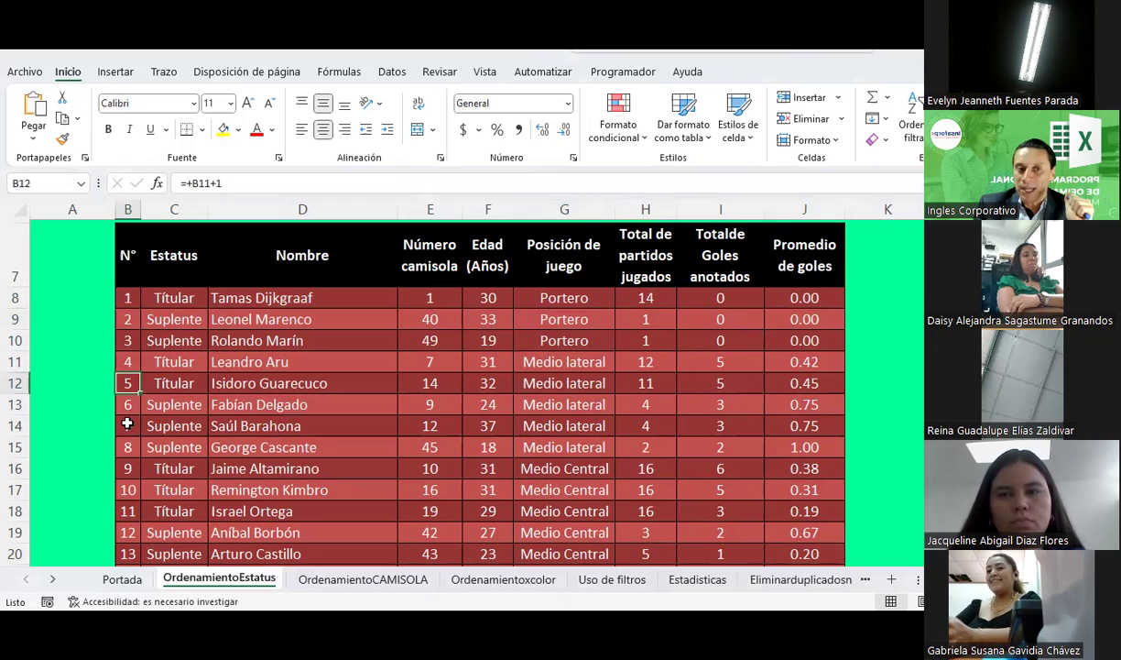
{"action": "left_click", "coordinate": [126, 404]}
{"action": "left_click", "coordinate": [125, 448]}
{"action": "left_click", "coordinate": [128, 469]}
{"action": "left_click", "coordinate": [127, 489]}
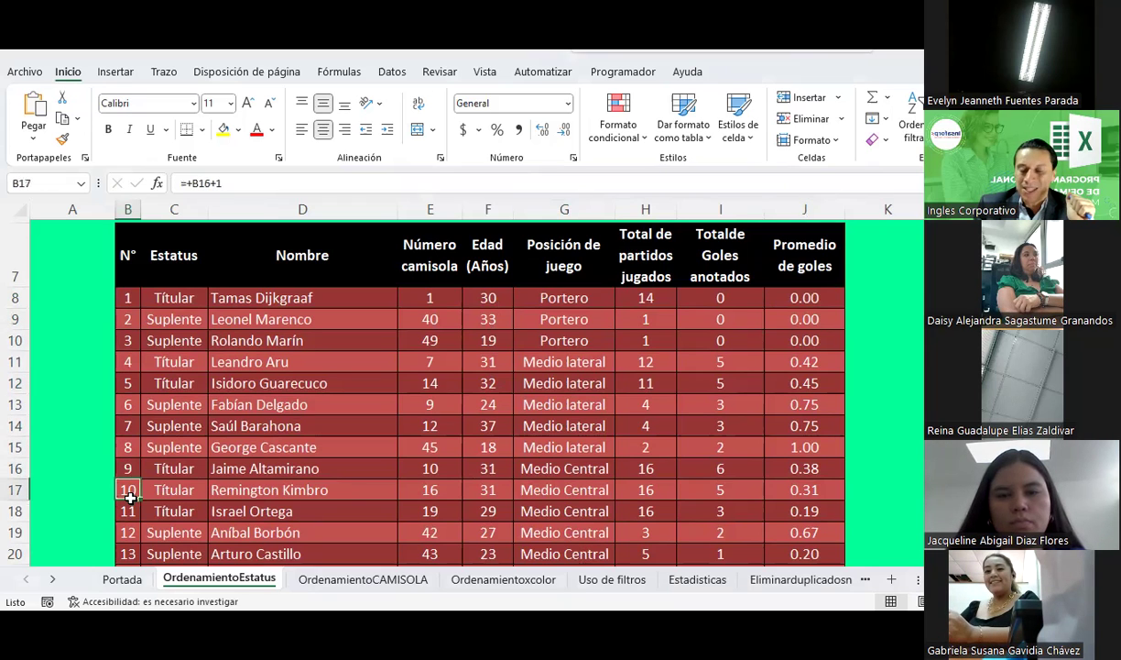
Check the goal-average formulas from J9 down to J18, and bring up the Fórmulas ribbon
{"action": "left_click", "coordinate": [805, 319]}
{"action": "left_click", "coordinate": [785, 391]}
{"action": "left_click", "coordinate": [785, 448]}
{"action": "left_click", "coordinate": [786, 513]}
{"action": "left_click", "coordinate": [671, 405]}
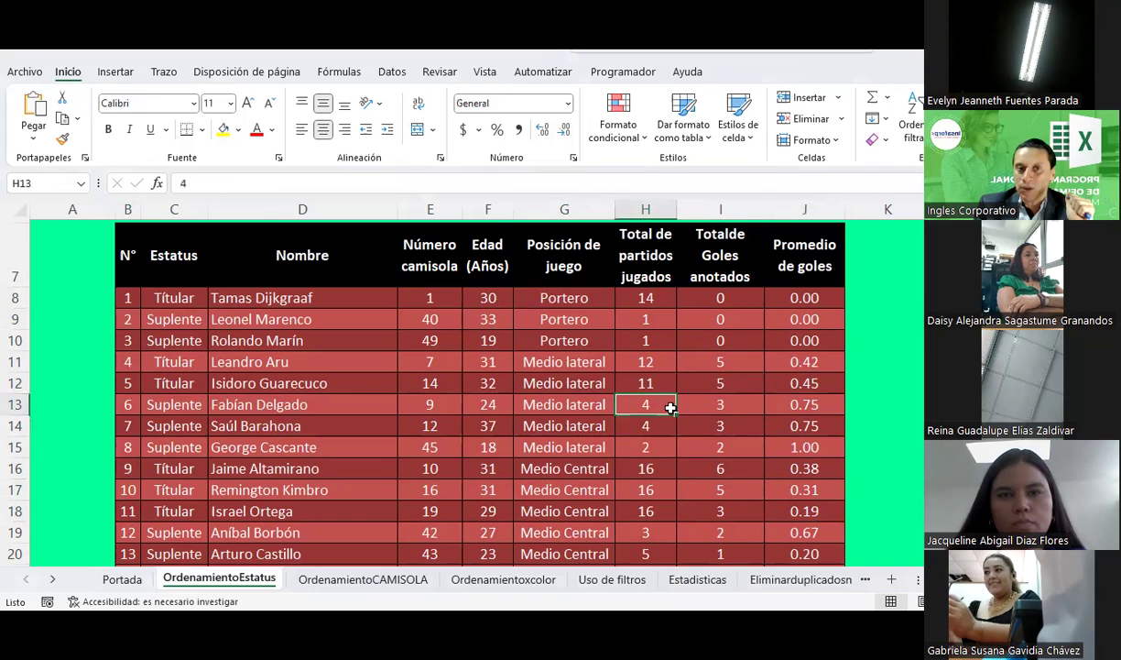
{"action": "left_click", "coordinate": [339, 74]}
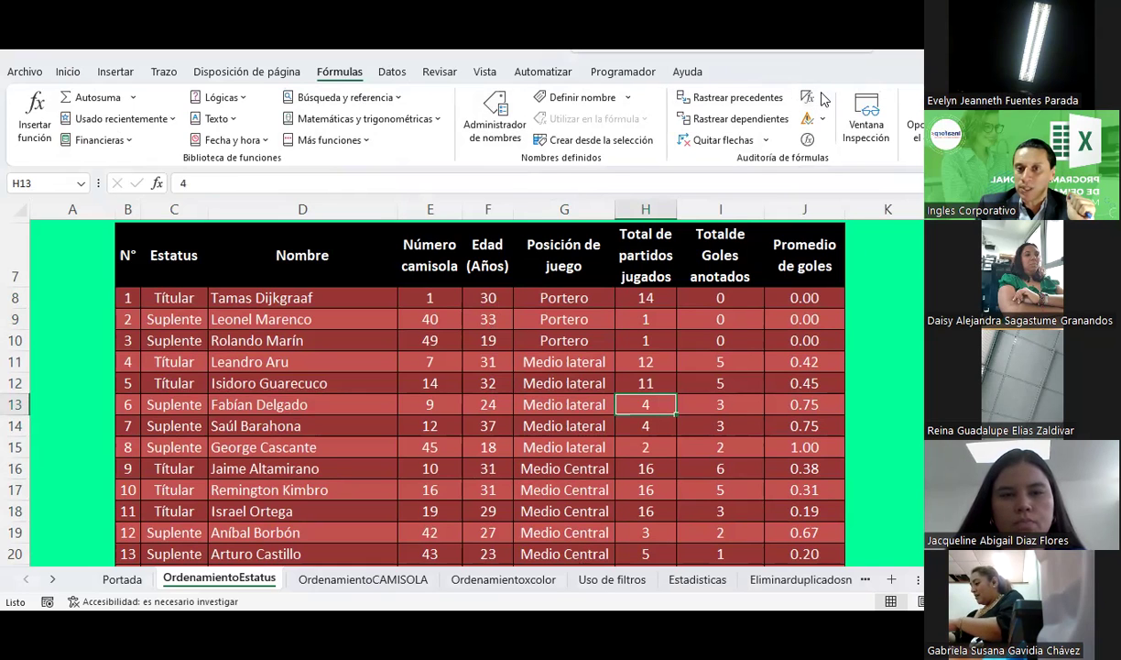
{"action": "left_click", "coordinate": [808, 98]}
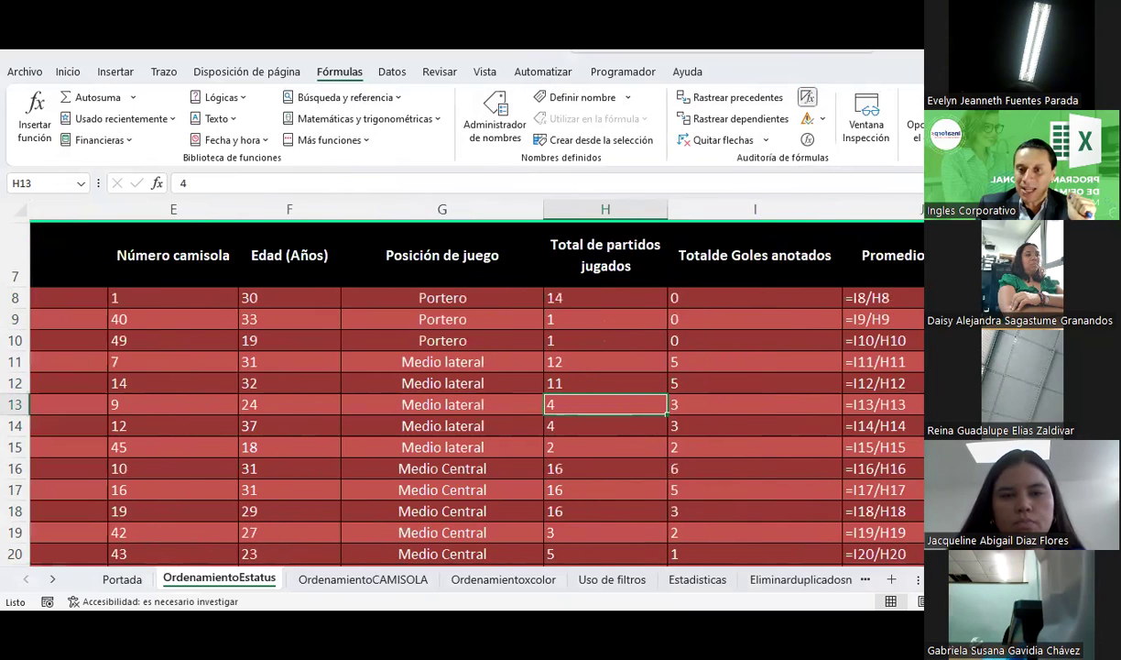
{"action": "scroll", "coordinate": [459, 394], "scroll_direction": "down", "scroll_amount": 7}
{"action": "scroll", "coordinate": [458, 394], "scroll_direction": "up", "scroll_amount": 4}
{"action": "scroll", "coordinate": [550, 394], "scroll_direction": "up", "scroll_amount": 4}
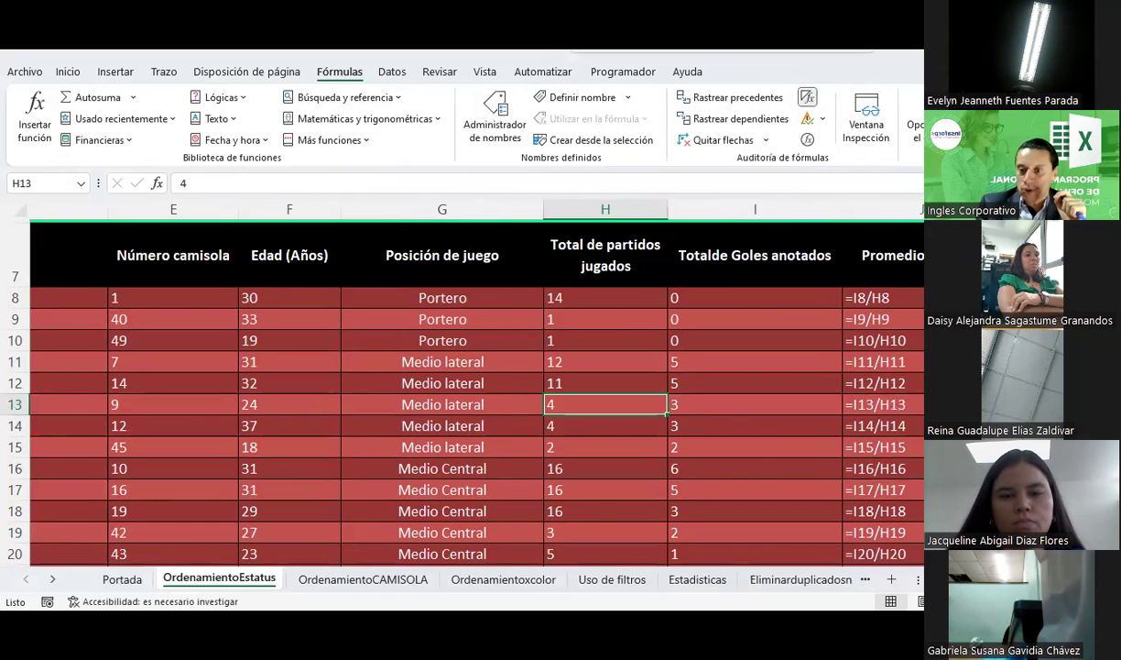
{"action": "scroll", "coordinate": [476, 394], "scroll_direction": "left", "scroll_amount": 3}
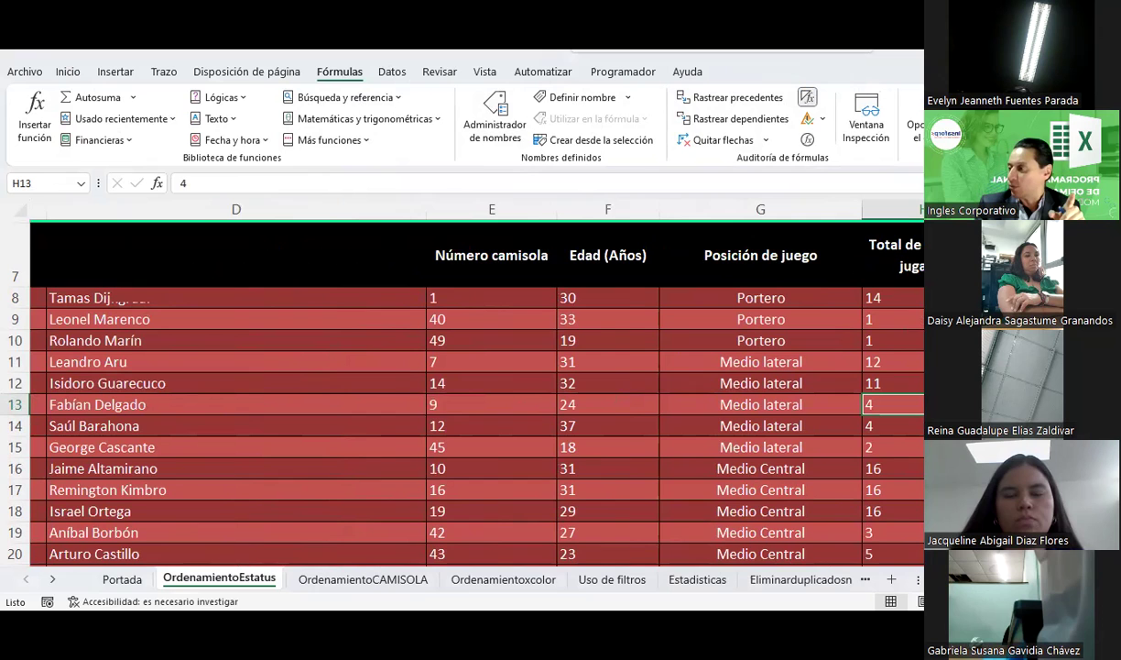
{"action": "scroll", "coordinate": [458, 394], "scroll_direction": "left", "scroll_amount": 3}
{"action": "scroll", "coordinate": [458, 394], "scroll_direction": "right", "scroll_amount": 1}
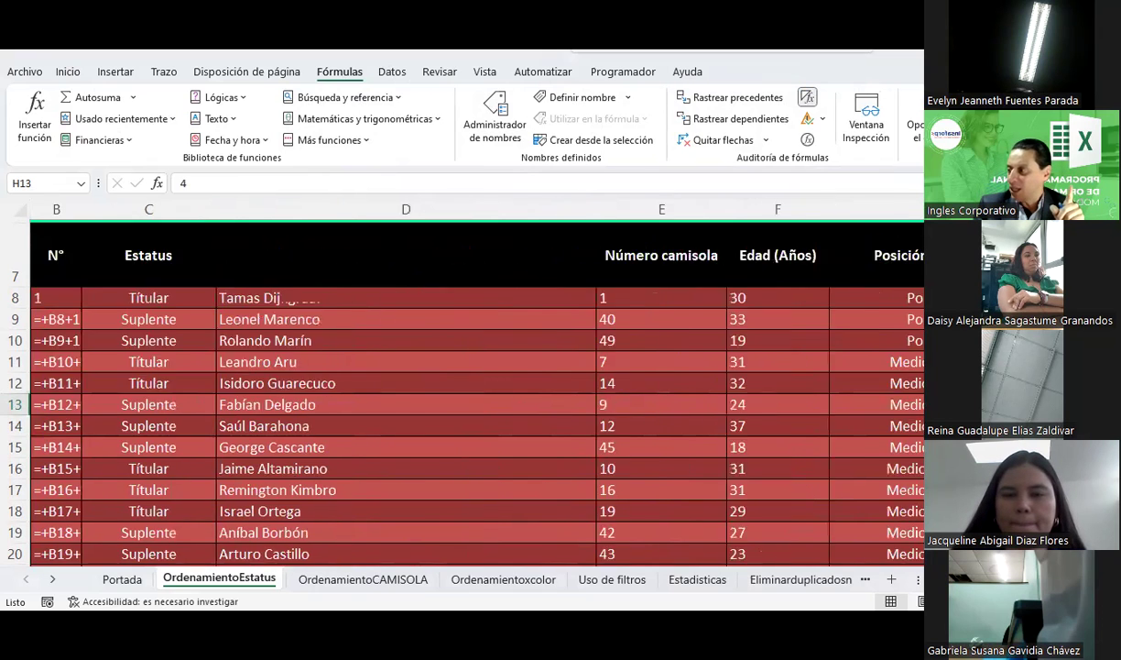
{"action": "scroll", "coordinate": [458, 394], "scroll_direction": "right", "scroll_amount": 4}
{"action": "left_click", "coordinate": [807, 97]}
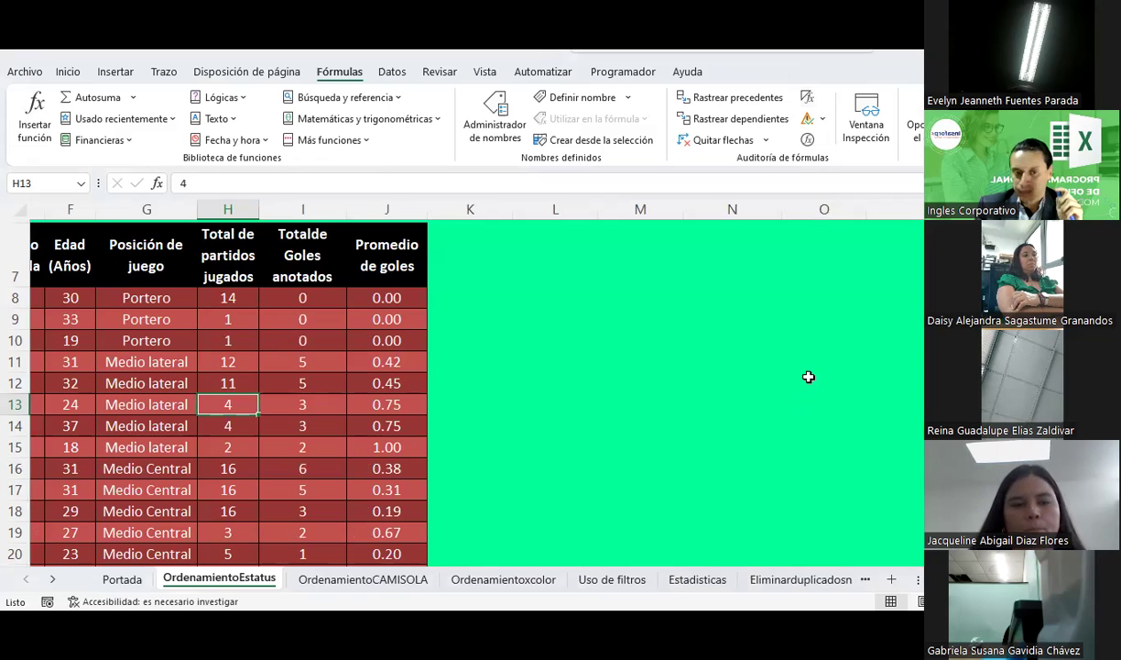
{"action": "scroll", "coordinate": [661, 454], "scroll_direction": "left", "scroll_amount": 3}
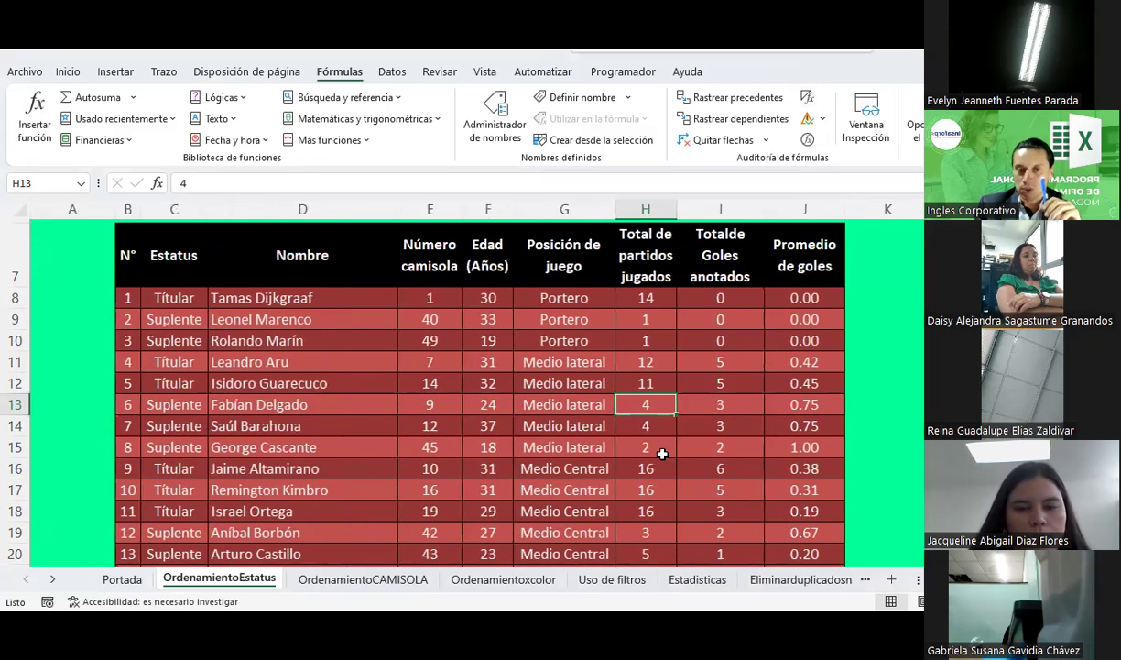
{"action": "scroll", "coordinate": [522, 357], "scroll_direction": "up", "scroll_amount": 1}
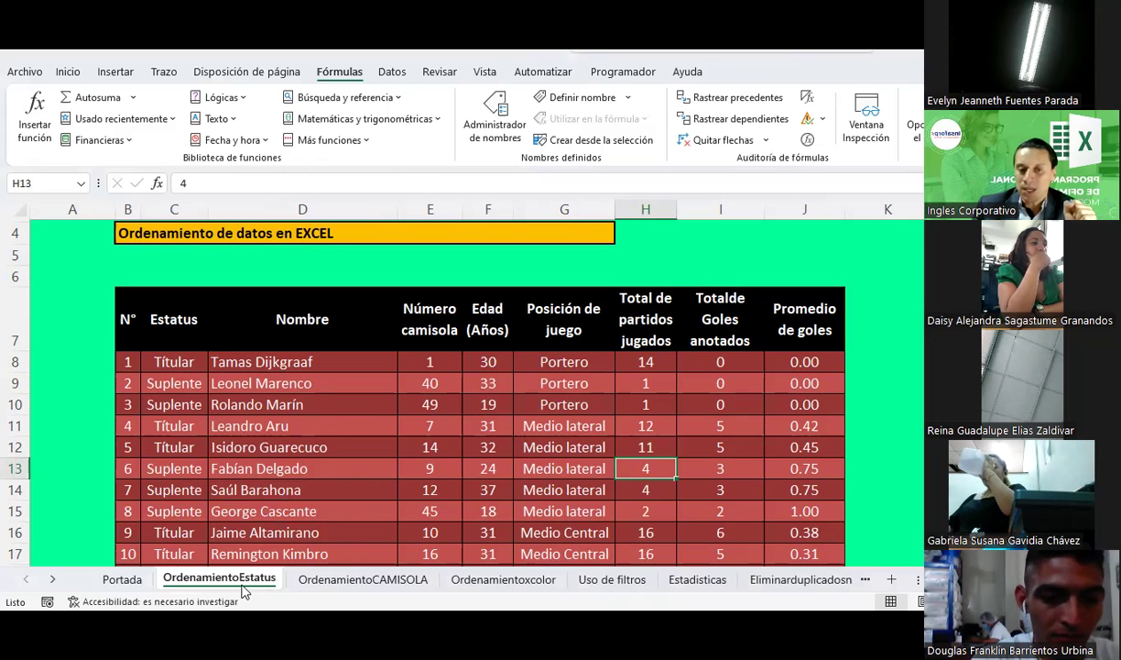
Duplicate the OrdenamientoEstatus sheet through Mover o copiar with Crear una copia ticked
{"action": "left_click", "coordinate": [521, 388]}
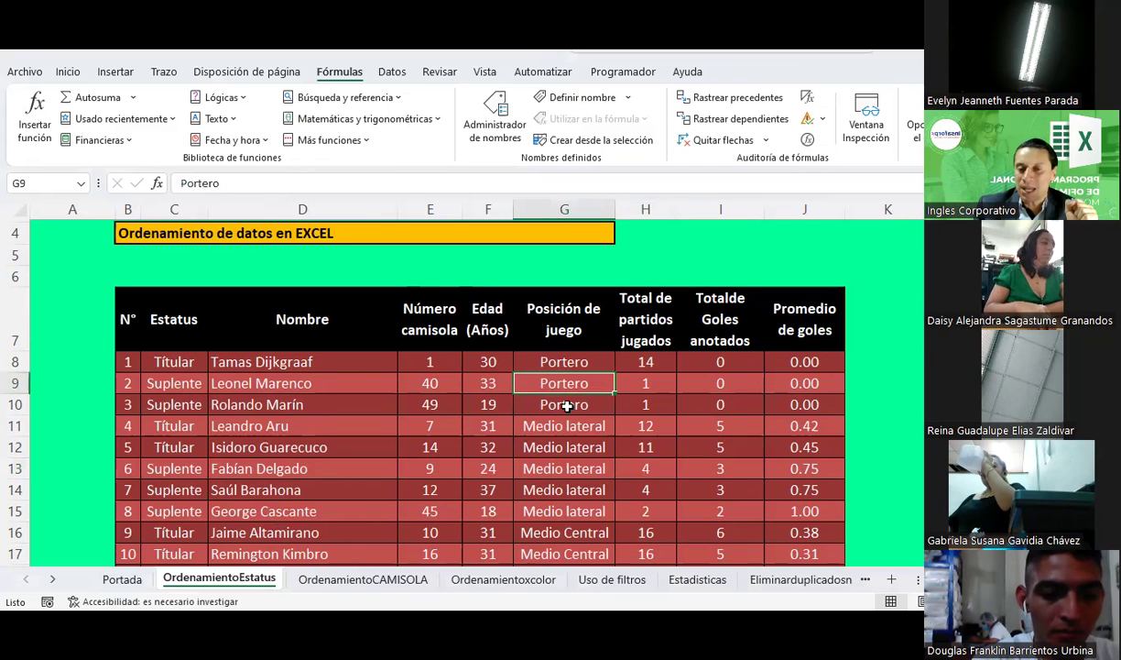
{"action": "right_click", "coordinate": [236, 583]}
{"action": "mouse_move", "coordinate": [366, 463]}
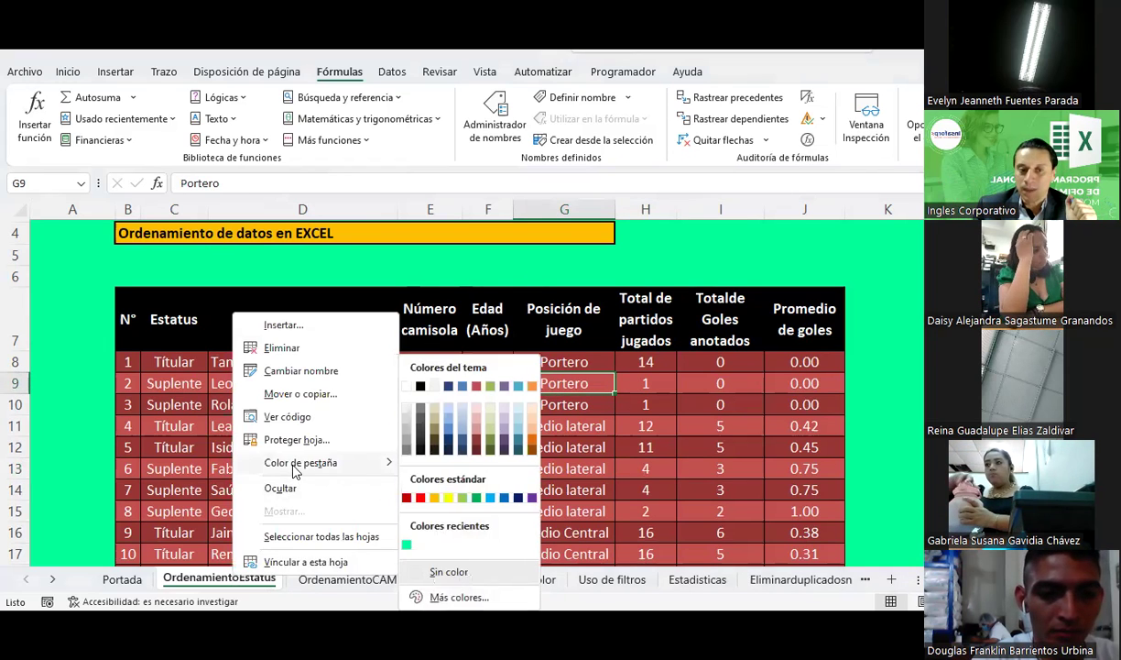
{"action": "left_click", "coordinate": [300, 394]}
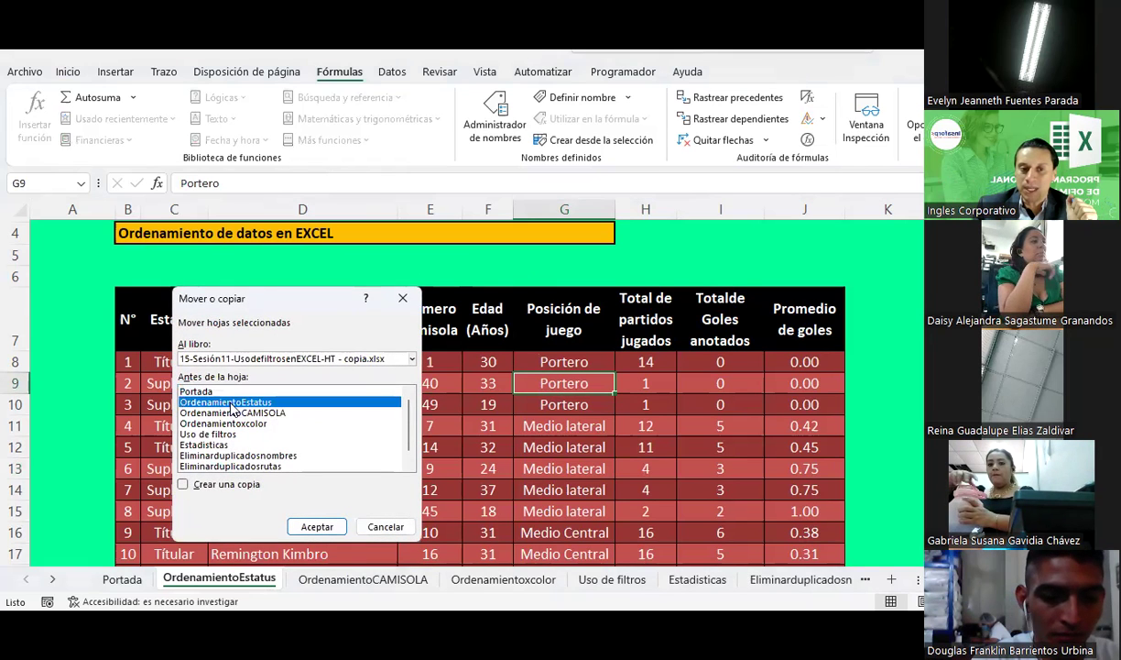
{"action": "left_click", "coordinate": [183, 484]}
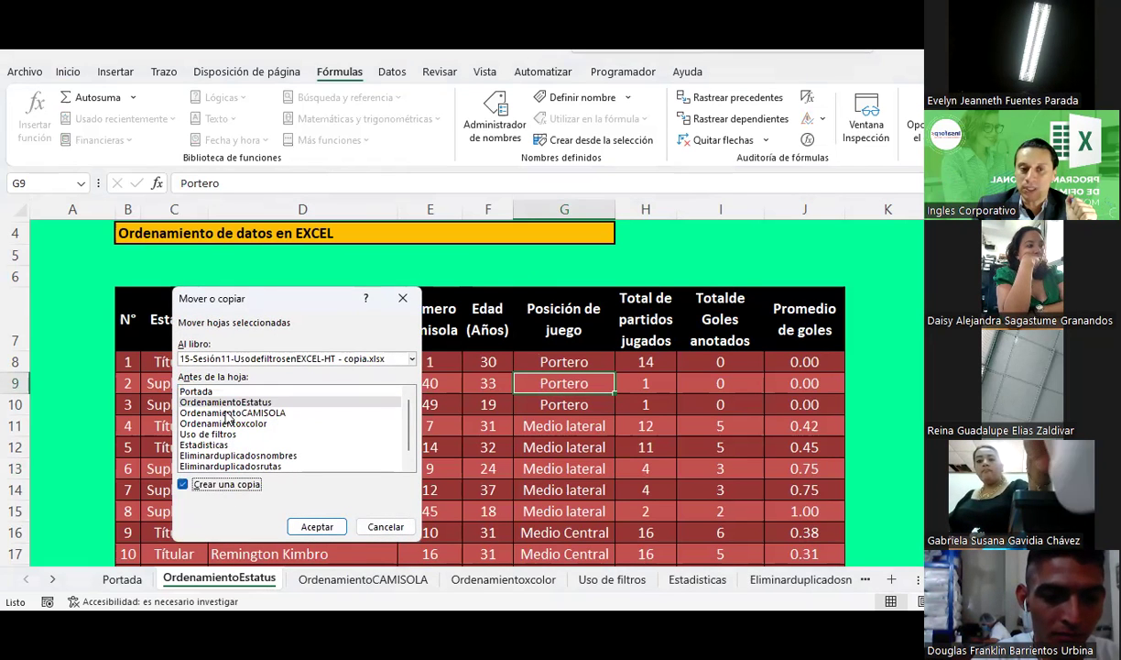
{"action": "left_click", "coordinate": [311, 526]}
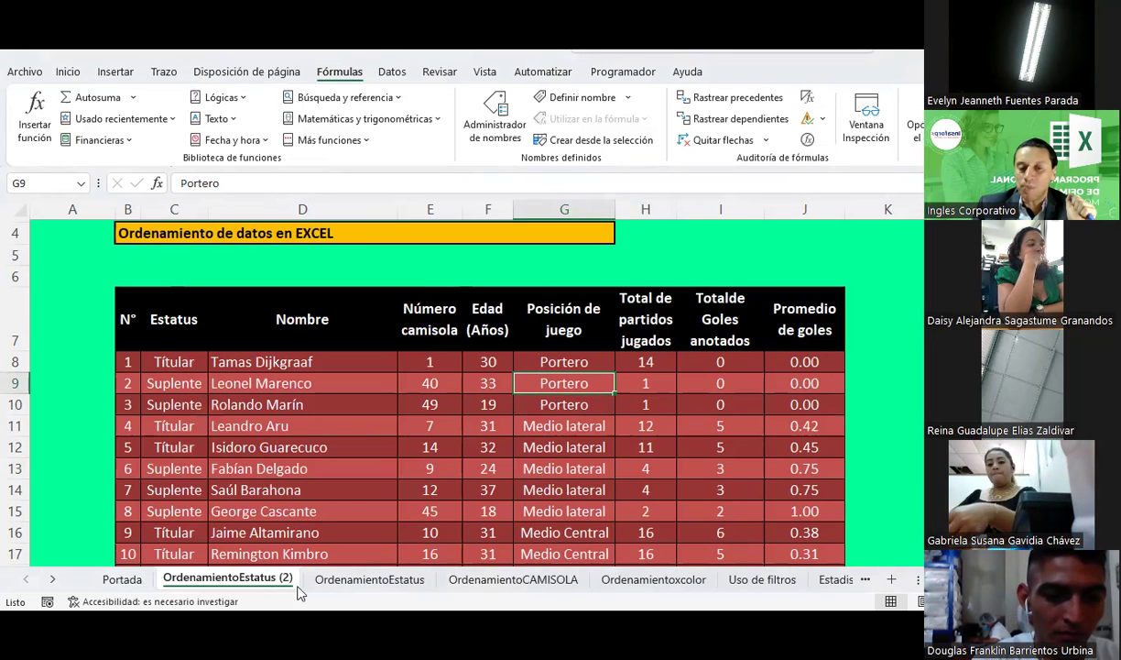
Compare with the original, then select the Estatus header C7 on OrdenamientoEstatus (2)
{"action": "left_click", "coordinate": [348, 579]}
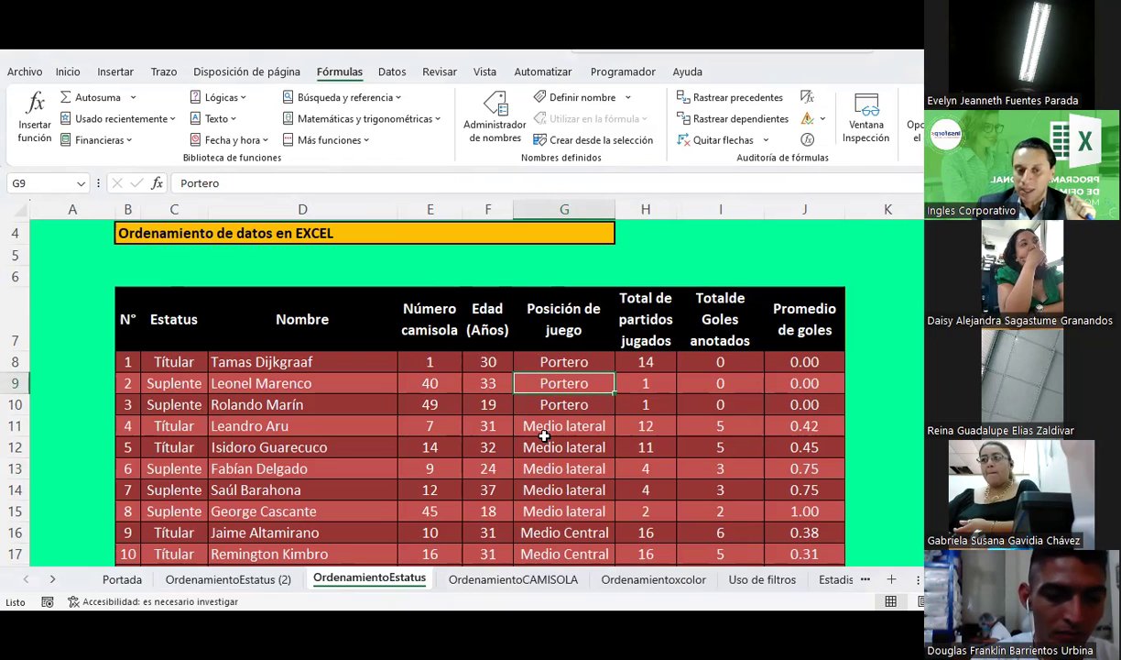
{"action": "left_click", "coordinate": [227, 579]}
{"action": "left_click", "coordinate": [502, 379]}
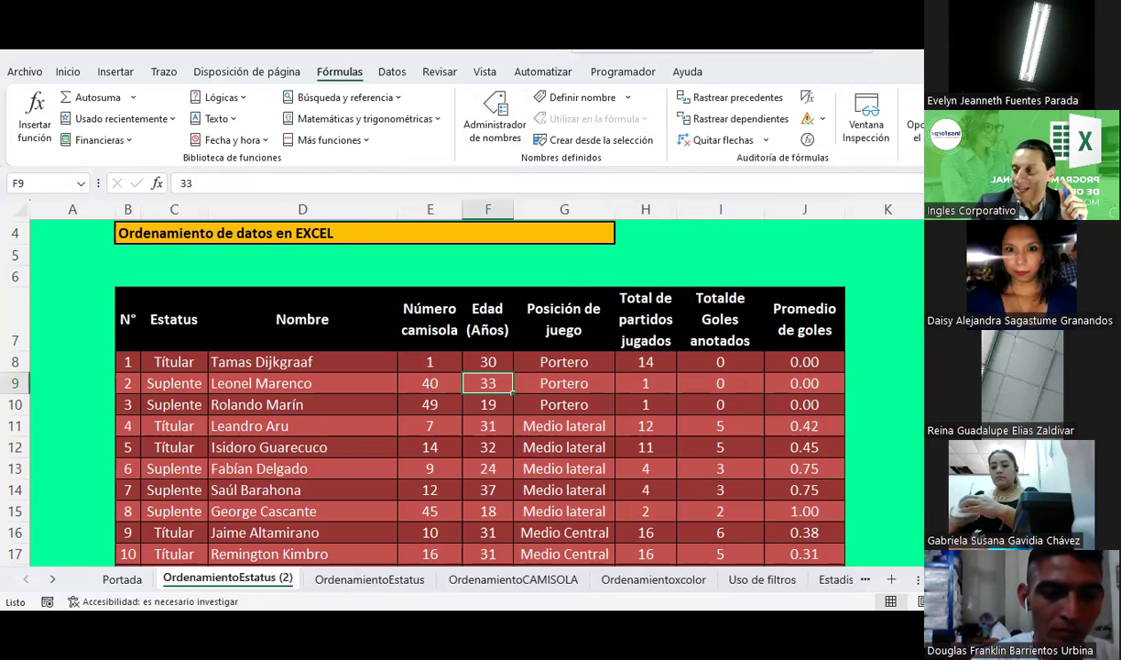
{"action": "left_click", "coordinate": [206, 321]}
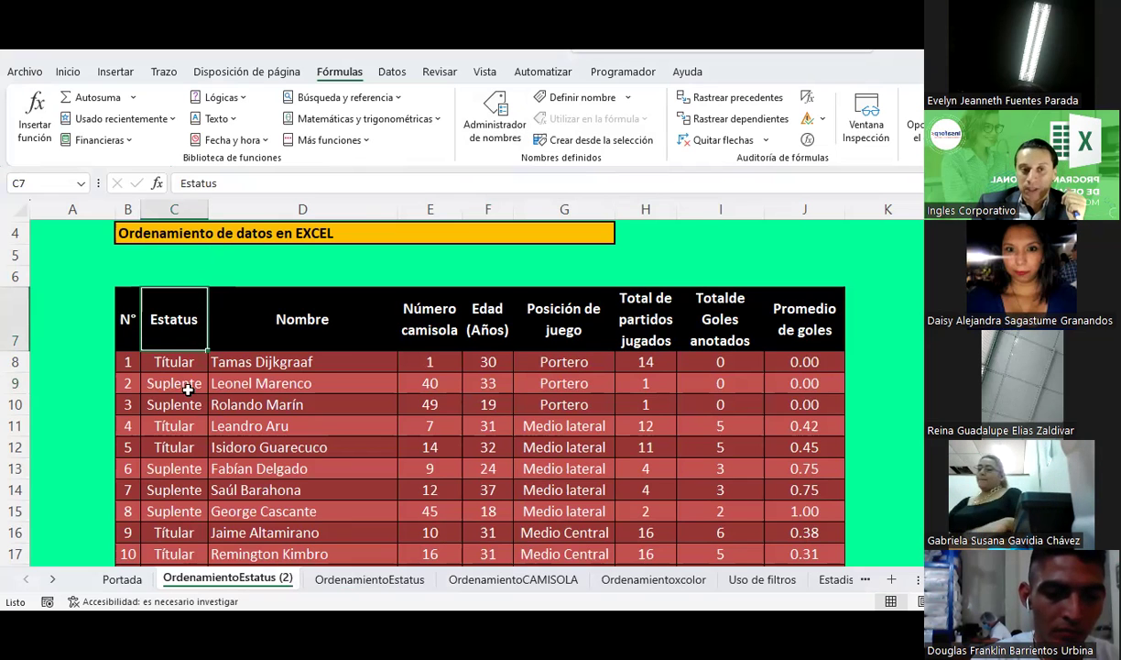
Try selecting the first player rows, B8 to J8 and B9 to J9
{"action": "scroll", "coordinate": [187, 389], "scroll_direction": "down", "scroll_amount": 1}
{"action": "scroll", "coordinate": [187, 389], "scroll_direction": "down", "scroll_amount": 1}
{"action": "left_click_drag", "start_coordinate": [128, 294], "coordinate": [122, 584]}
{"action": "left_click_drag", "start_coordinate": [122, 585], "coordinate": [126, 536]}
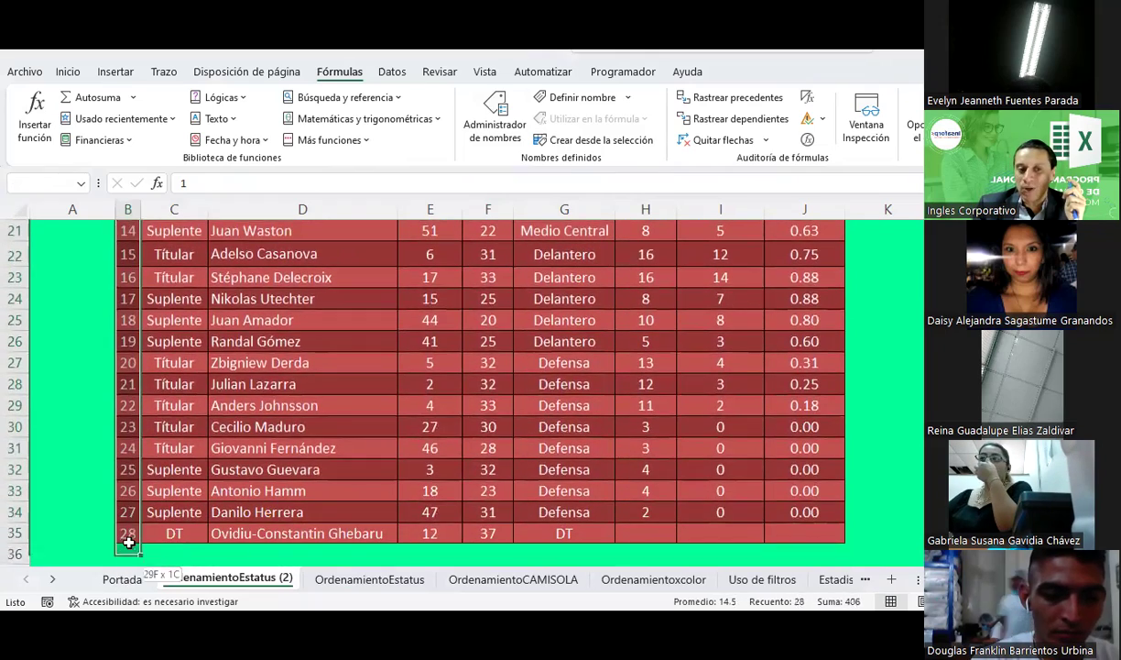
{"action": "scroll", "coordinate": [153, 445], "scroll_direction": "up", "scroll_amount": 1}
{"action": "scroll", "coordinate": [147, 402], "scroll_direction": "up", "scroll_amount": 5}
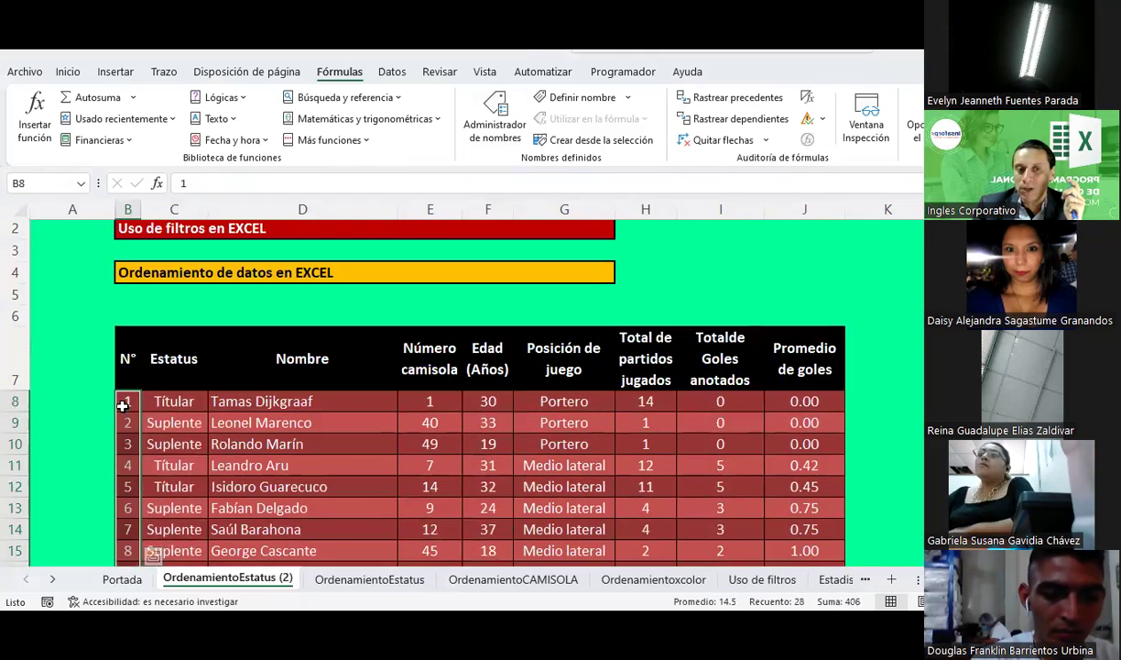
{"action": "left_click", "coordinate": [119, 396]}
{"action": "key", "text": "shift+Right"}
{"action": "key", "text": "shift+Right"}
{"action": "key", "text": "shift+Right"}
{"action": "key", "text": "shift+Right"}
{"action": "key", "text": "shift+Right"}
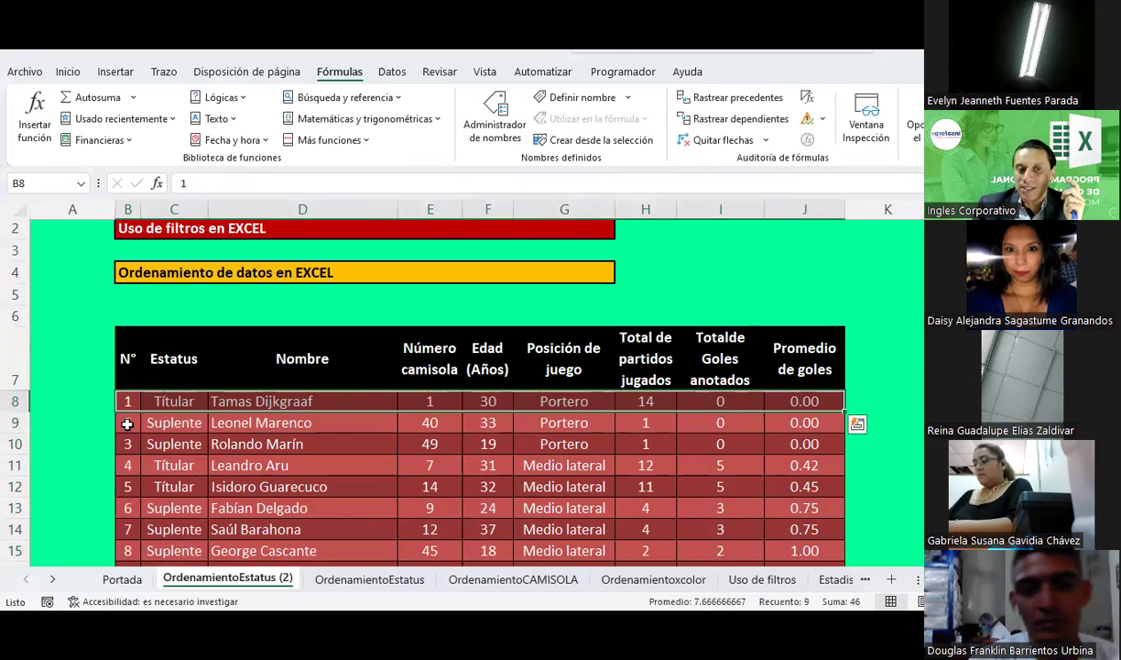
{"action": "left_click_drag", "start_coordinate": [120, 423], "coordinate": [823, 418]}
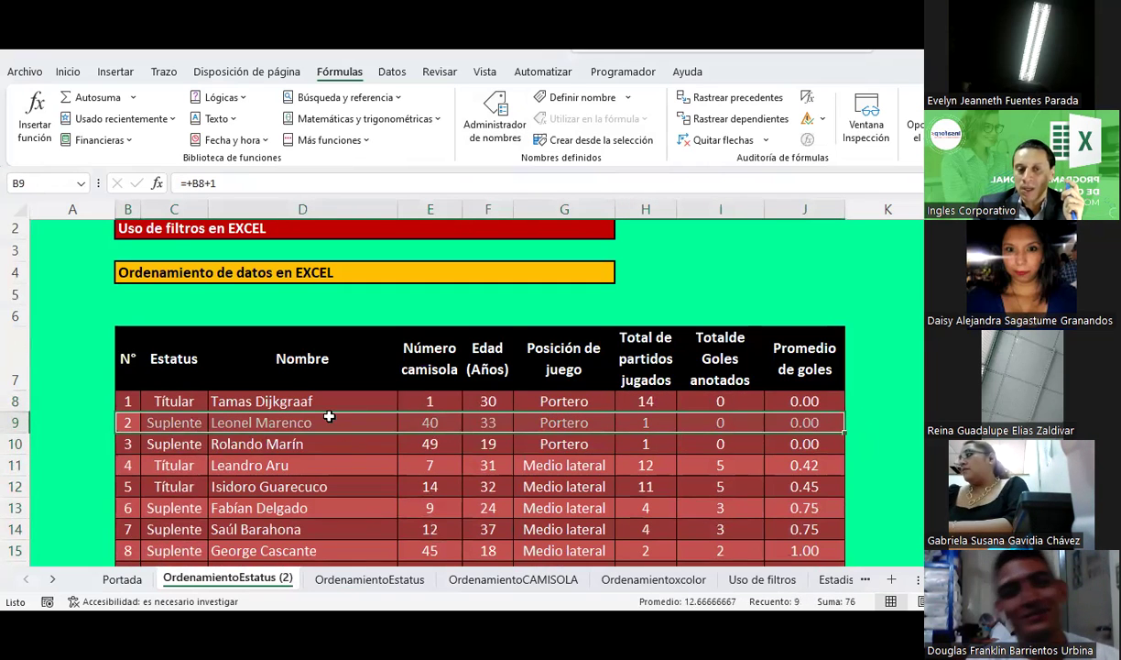
Check the row-12 name and numbering, then select the table from C7 to J35
{"action": "scroll", "coordinate": [328, 417], "scroll_direction": "down", "scroll_amount": 1}
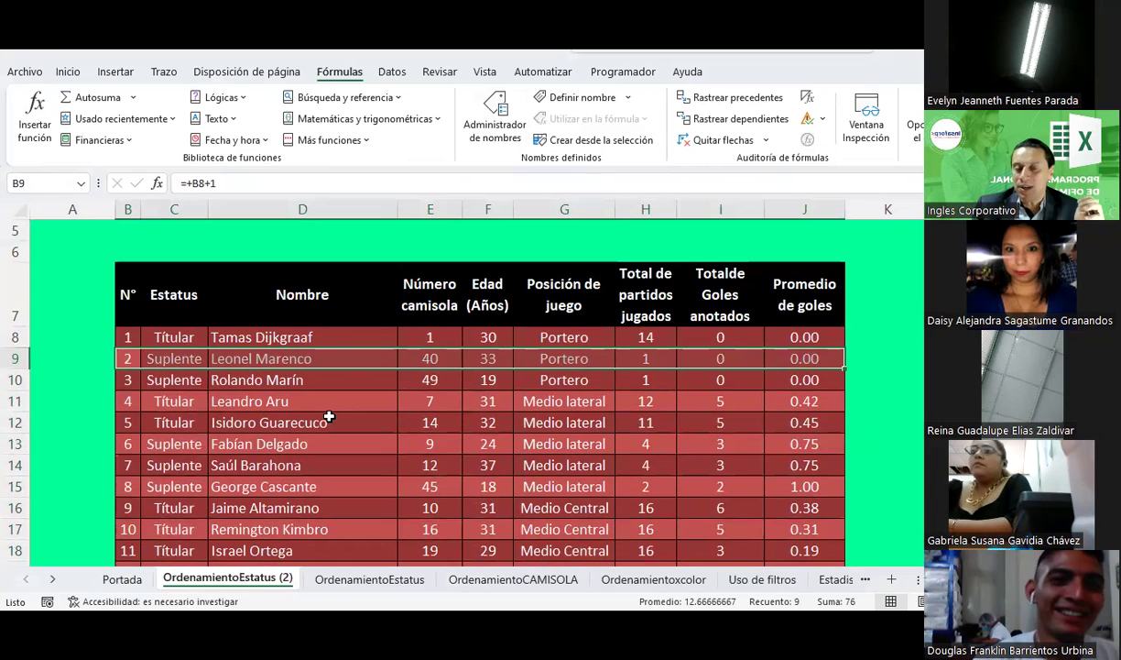
{"action": "left_click", "coordinate": [328, 416]}
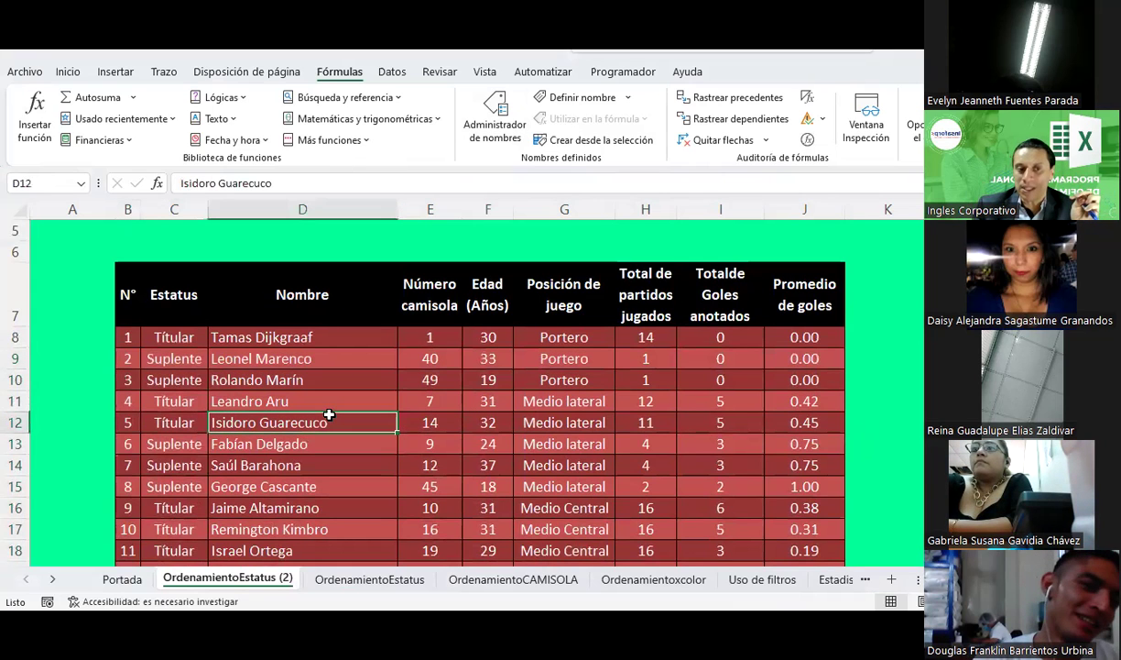
{"action": "left_click", "coordinate": [129, 424]}
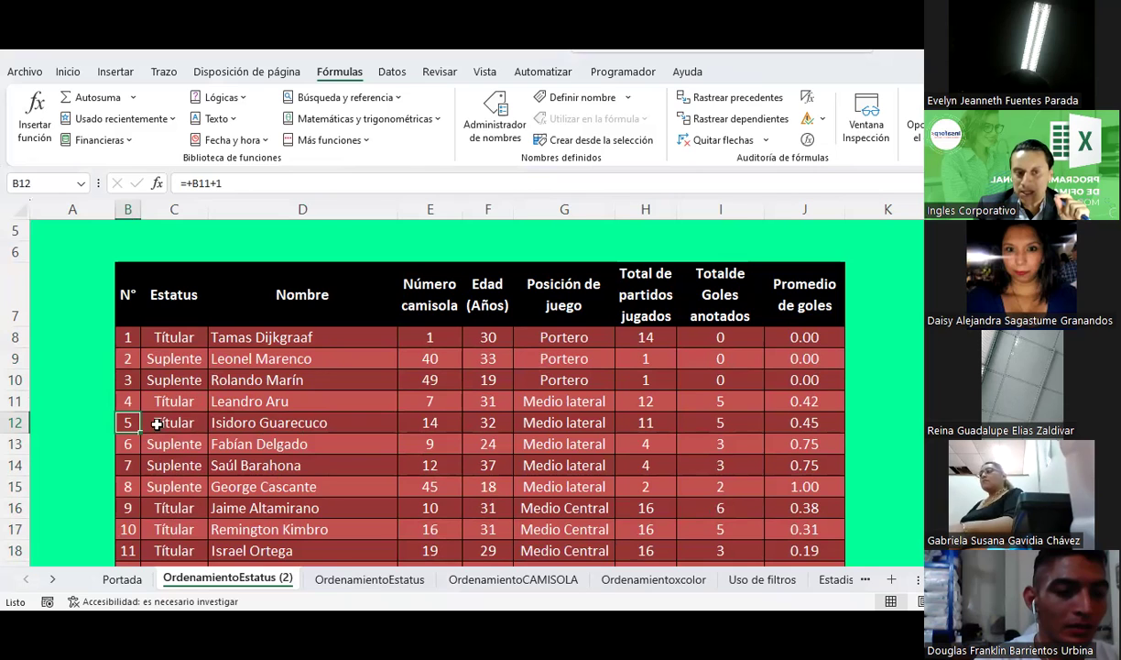
{"action": "left_click", "coordinate": [324, 422]}
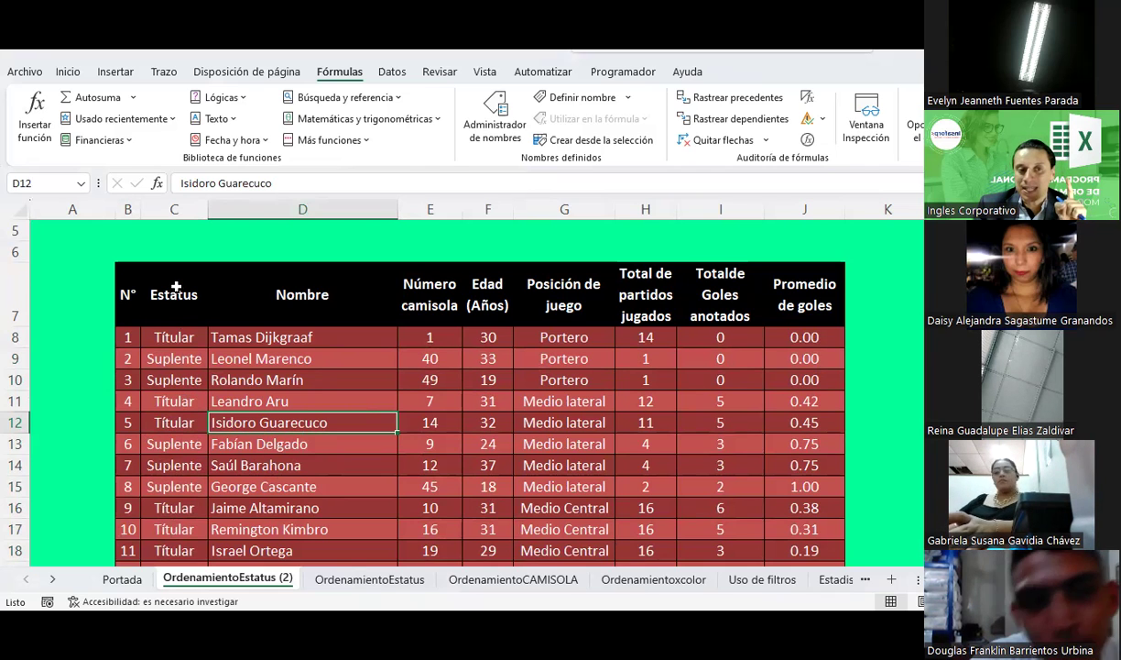
{"action": "mouse_move", "coordinate": [176, 288]}
{"action": "left_mouse_down"}
{"action": "mouse_move", "coordinate": [843, 560]}
{"action": "mouse_move", "coordinate": [793, 568]}
{"action": "mouse_move", "coordinate": [797, 530]}
{"action": "left_mouse_up"}
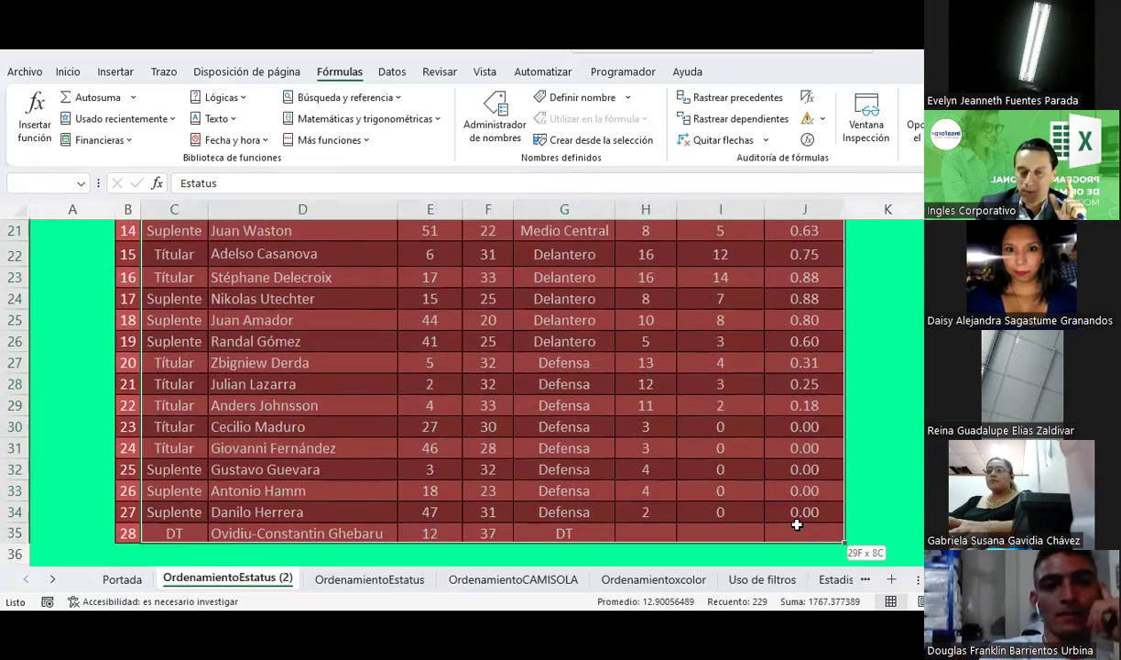
{"action": "scroll", "coordinate": [577, 401], "scroll_direction": "up", "scroll_amount": 5}
{"action": "scroll", "coordinate": [160, 389], "scroll_direction": "up", "scroll_amount": 2}
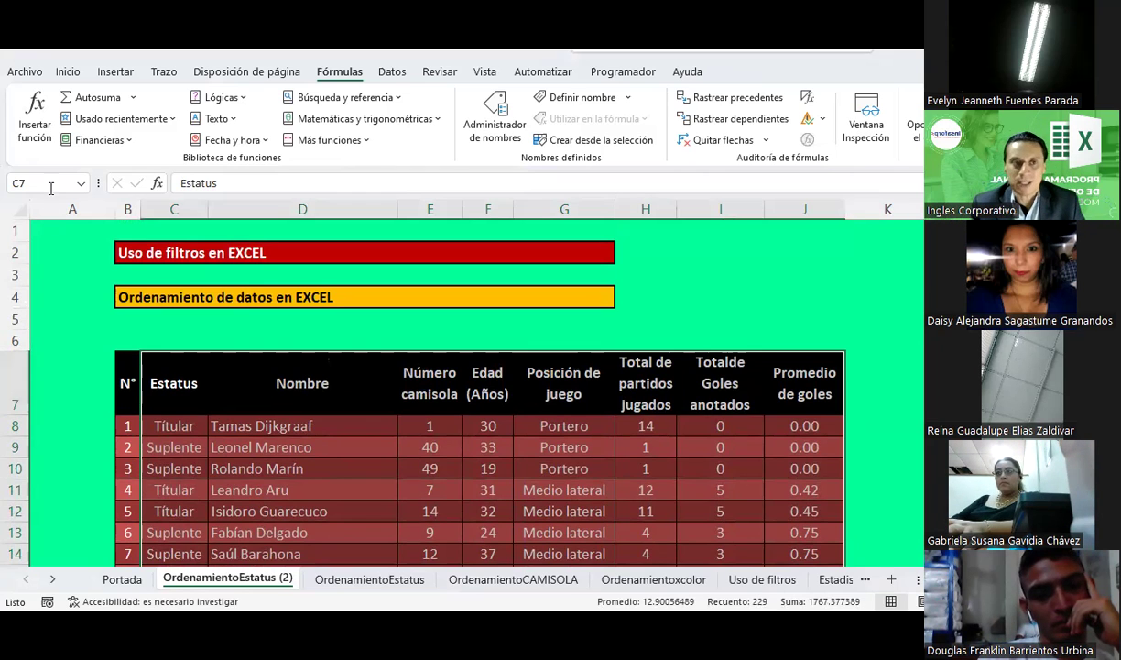
Open Orden personalizado from Inicio > Ordenar y filtrar, move it aside, then cancel it
{"action": "left_click", "coordinate": [67, 74]}
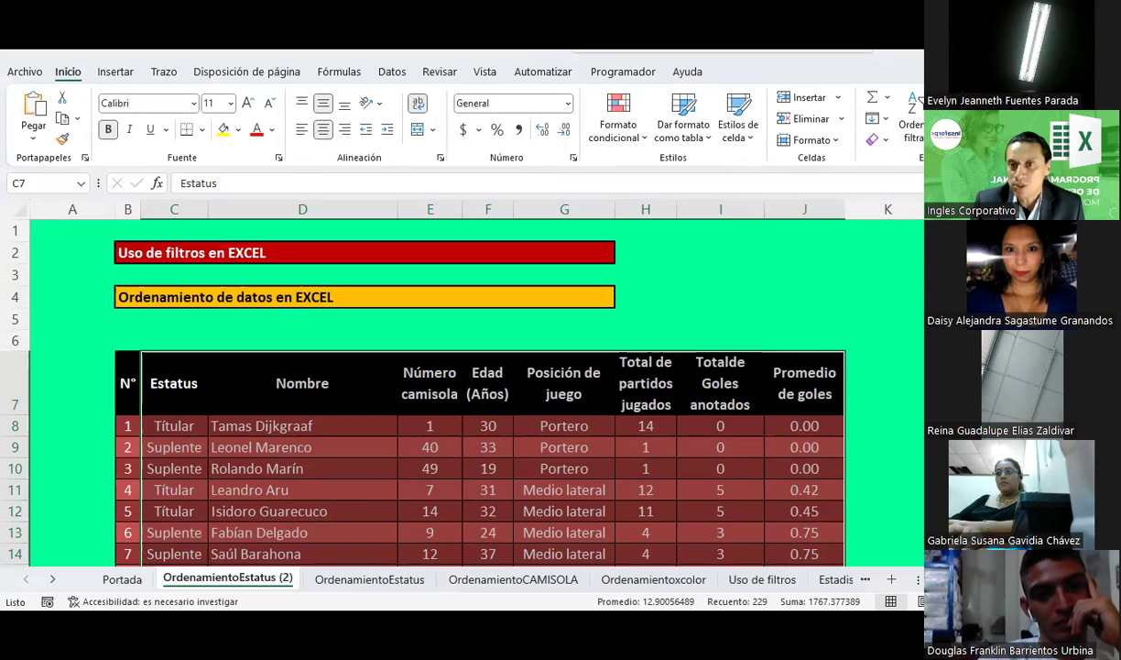
{"action": "left_click", "coordinate": [912, 115]}
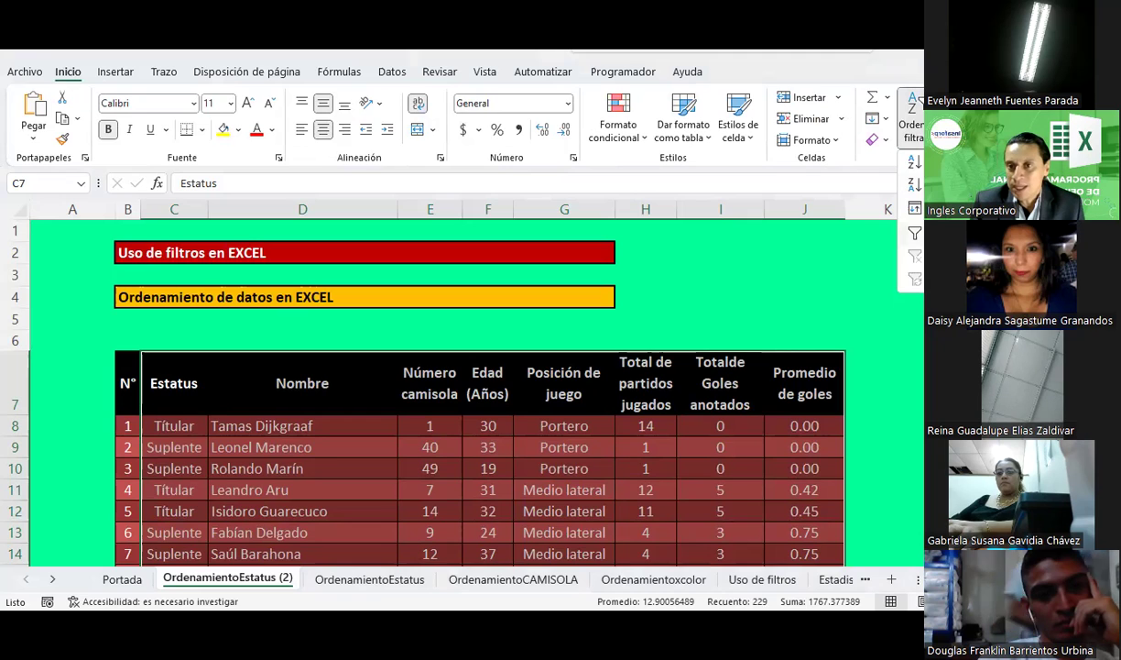
{"action": "left_click", "coordinate": [916, 208]}
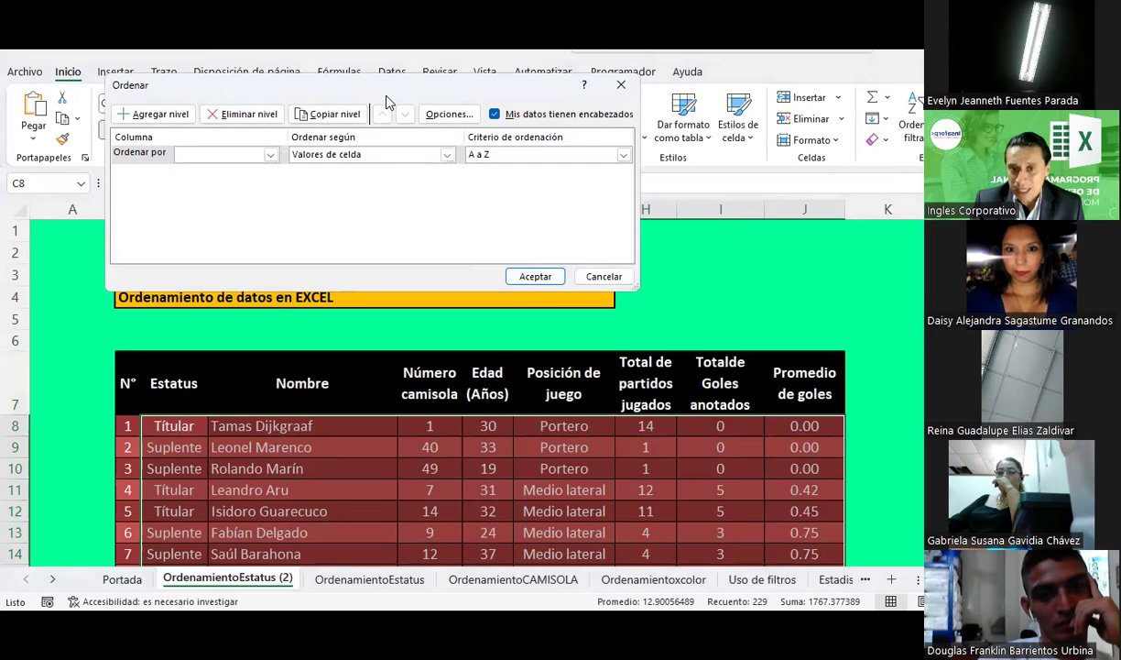
{"action": "left_click_drag", "start_coordinate": [386, 99], "coordinate": [832, 106]}
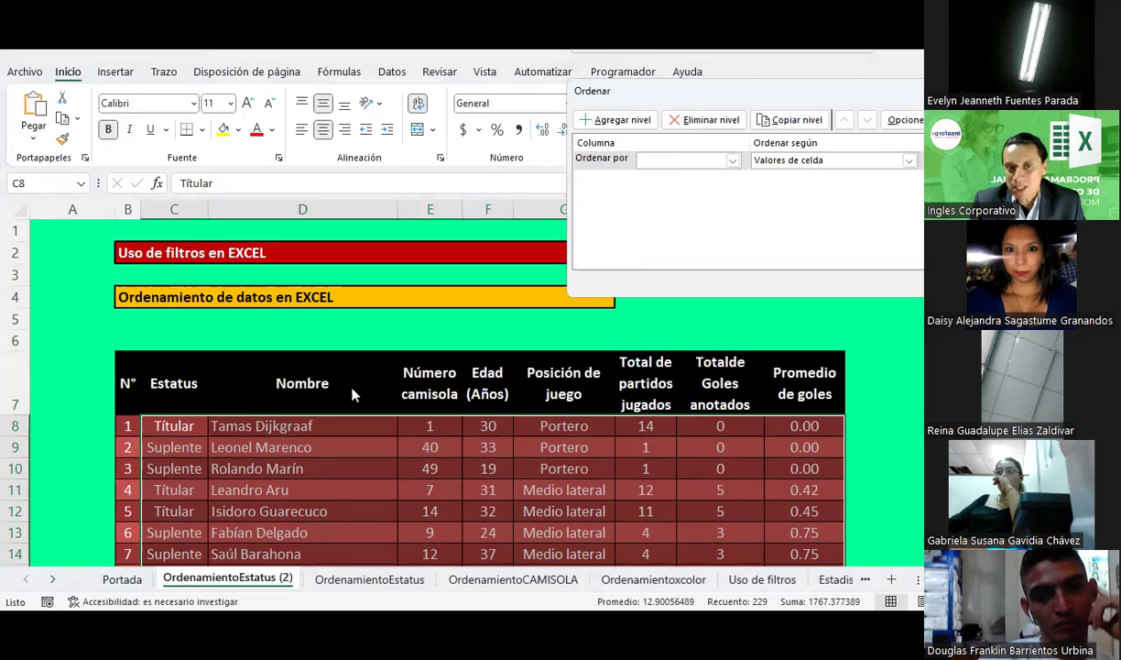
{"action": "key", "text": "Escape"}
{"action": "left_click", "coordinate": [199, 383]}
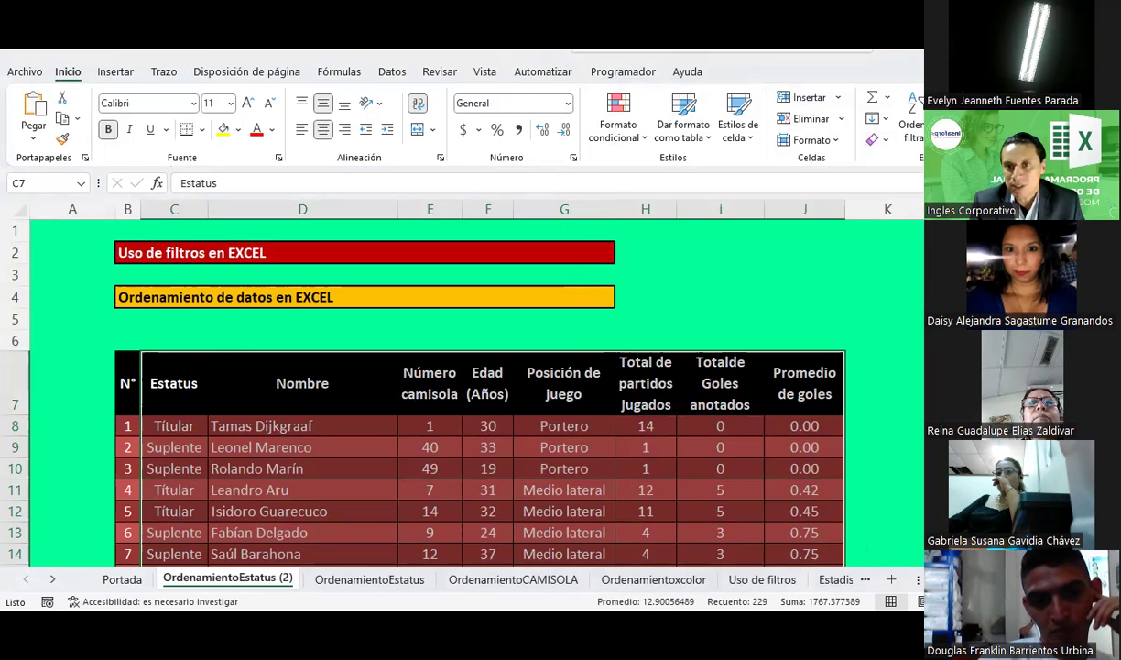
Reopen the custom sort, glance at Ordenar por columns, and untick Mis datos tienen encabezados
{"action": "left_click", "coordinate": [915, 115]}
{"action": "left_click", "coordinate": [916, 208]}
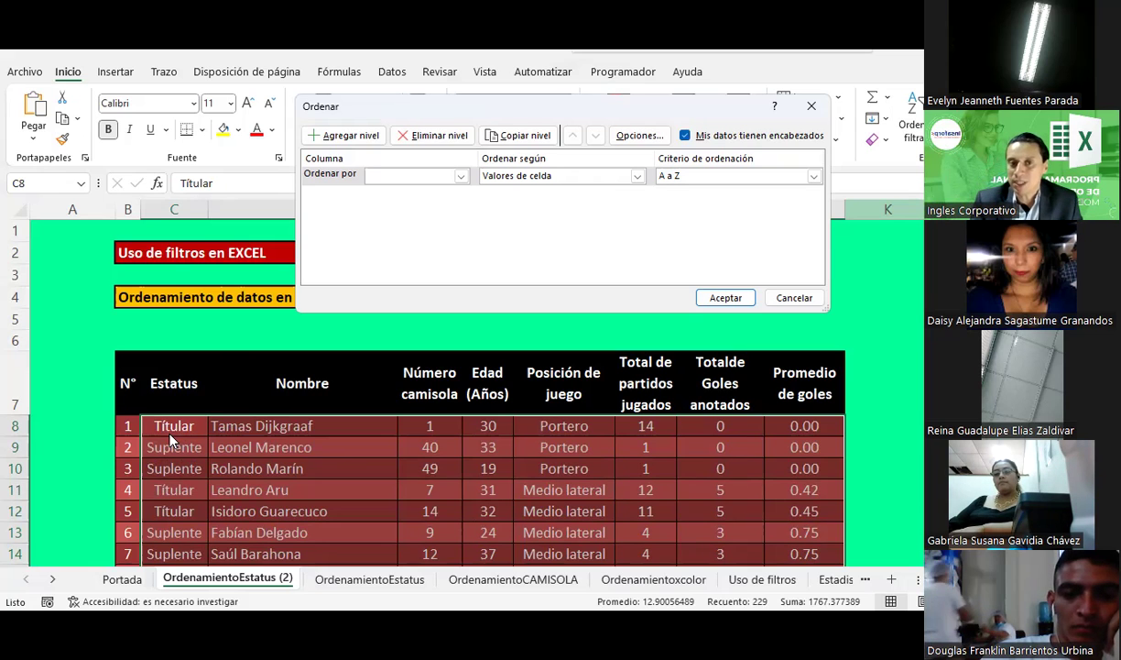
{"action": "left_click", "coordinate": [461, 176]}
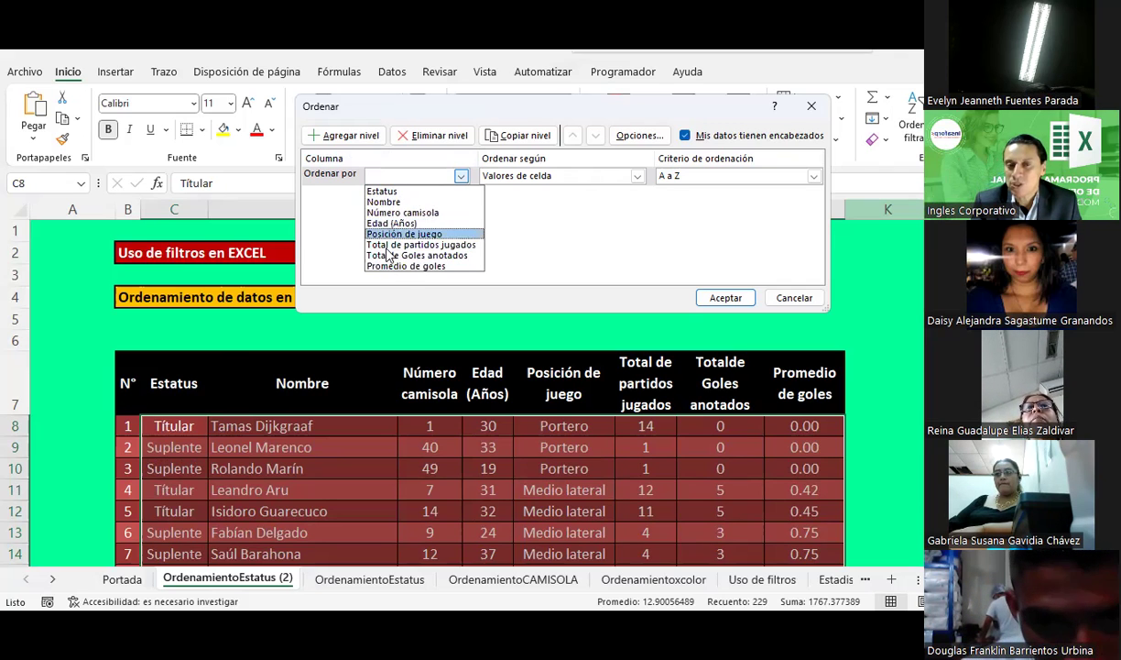
{"action": "left_click", "coordinate": [315, 236]}
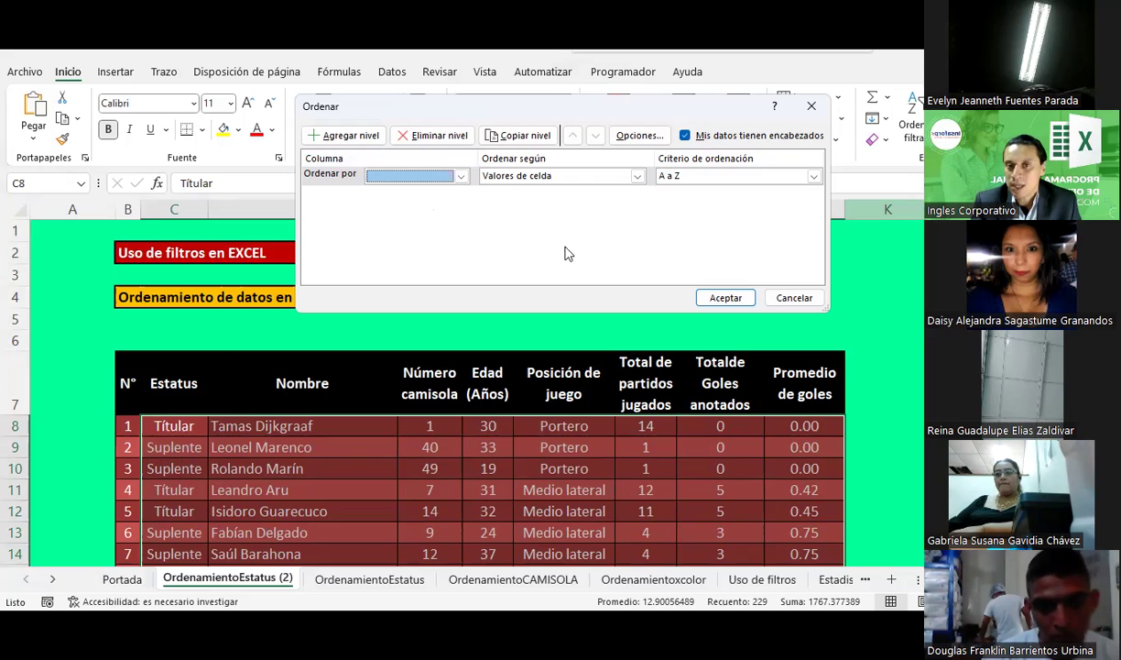
{"action": "left_click", "coordinate": [685, 135]}
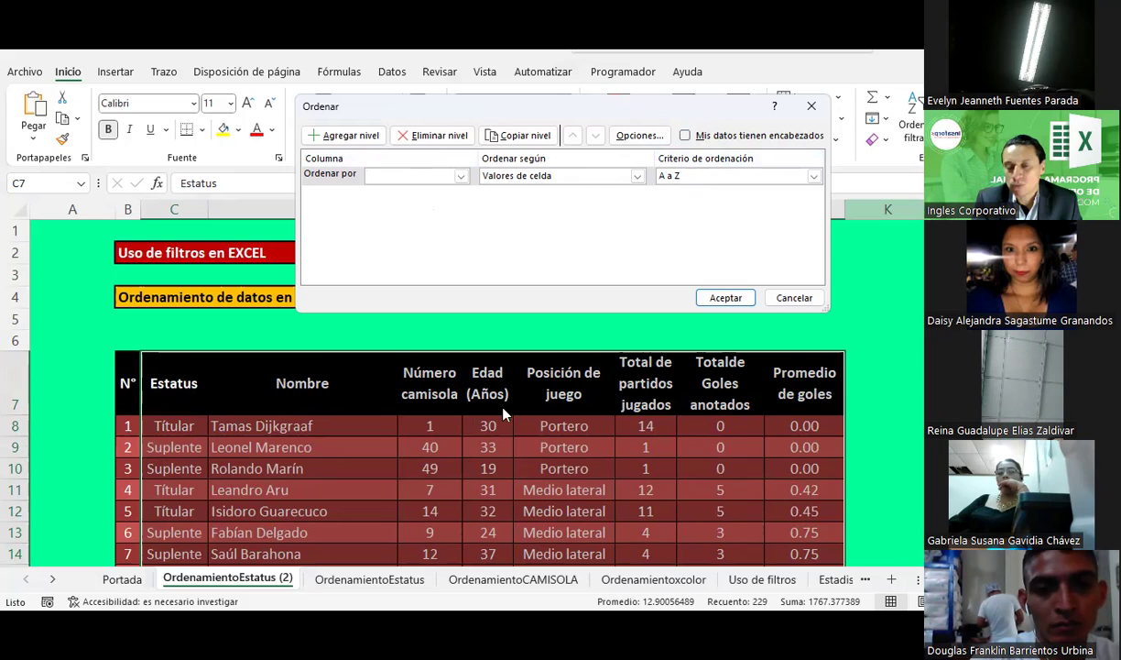
Browse the Ordenar por column list (Columna C–J), move the dialog, then cancel it
{"action": "left_click", "coordinate": [461, 176]}
{"action": "left_click", "coordinate": [417, 112]}
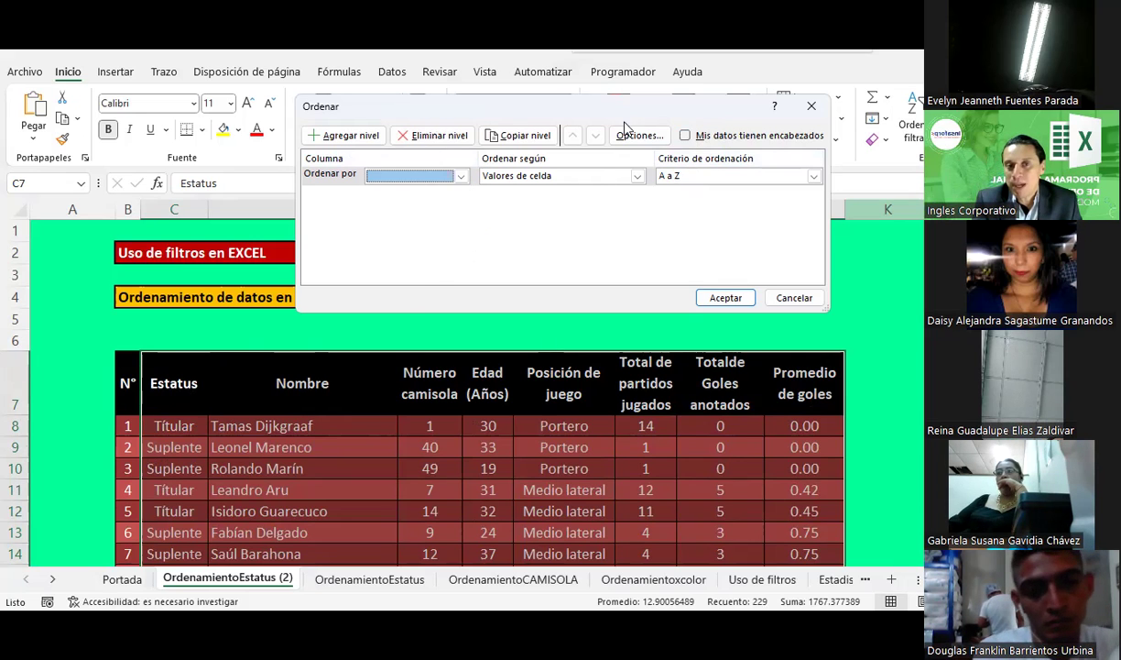
{"action": "left_click_drag", "start_coordinate": [513, 113], "coordinate": [741, 120]}
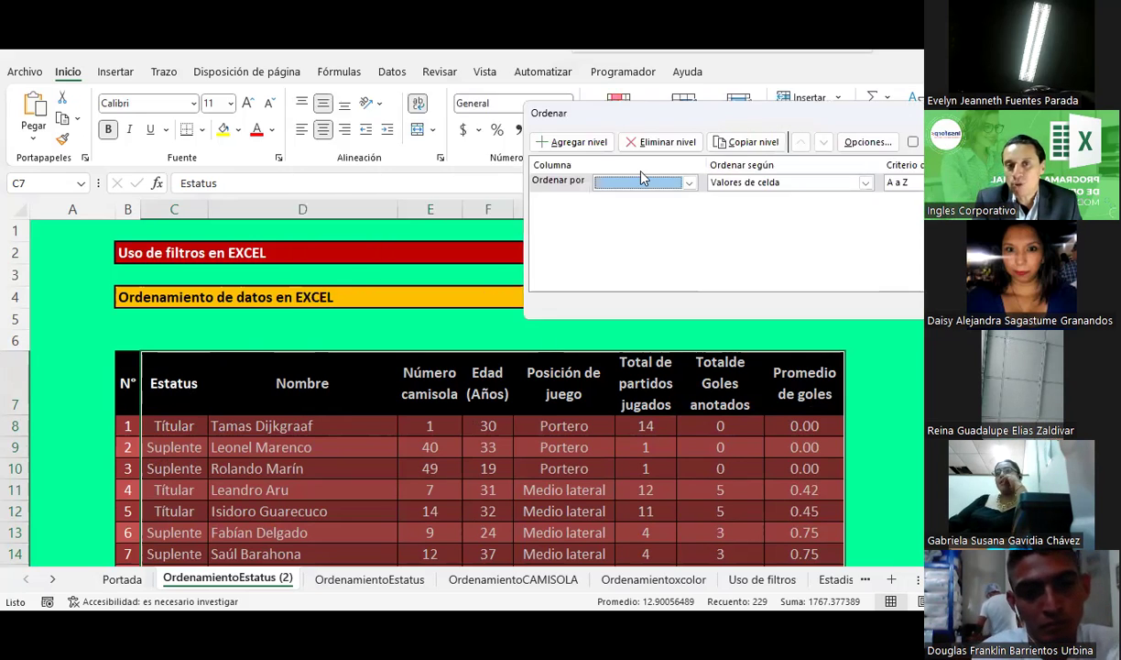
{"action": "left_click", "coordinate": [689, 182]}
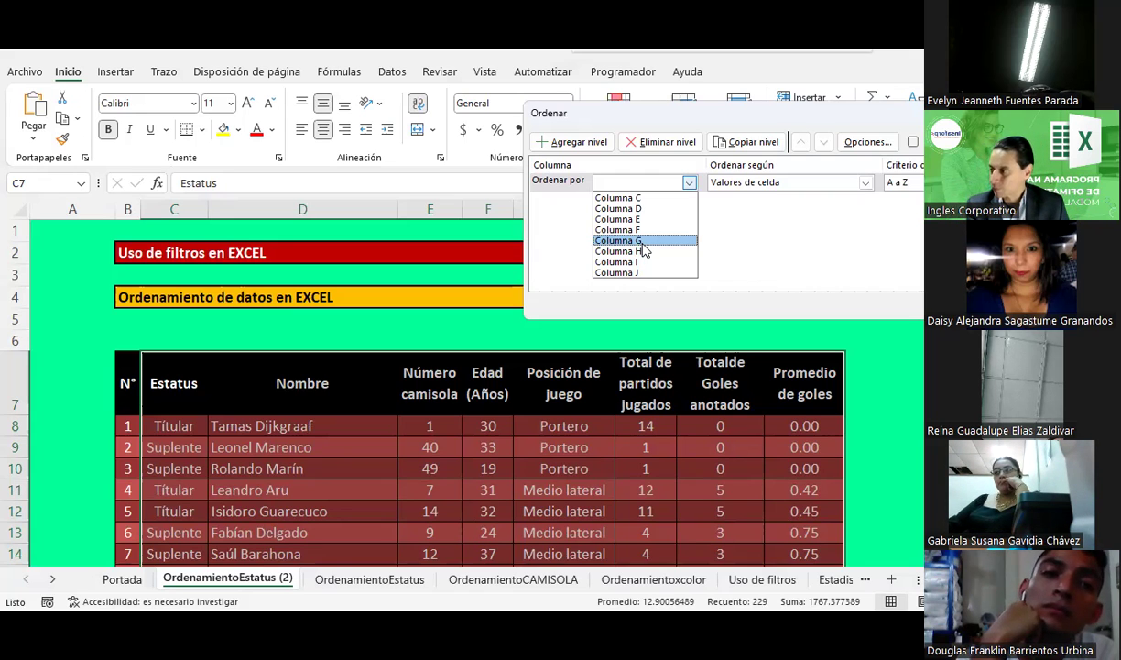
{"action": "key", "text": "Escape"}
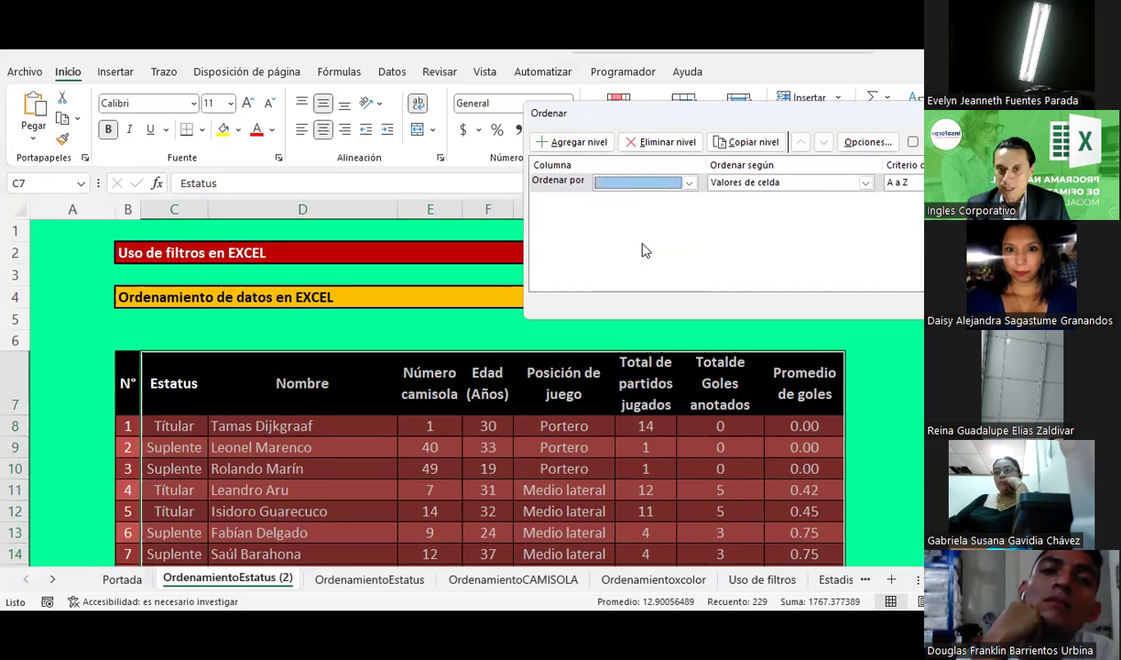
{"action": "key", "text": "Escape"}
{"action": "left_click", "coordinate": [406, 323]}
{"action": "scroll", "coordinate": [268, 386], "scroll_direction": "down", "scroll_amount": 2}
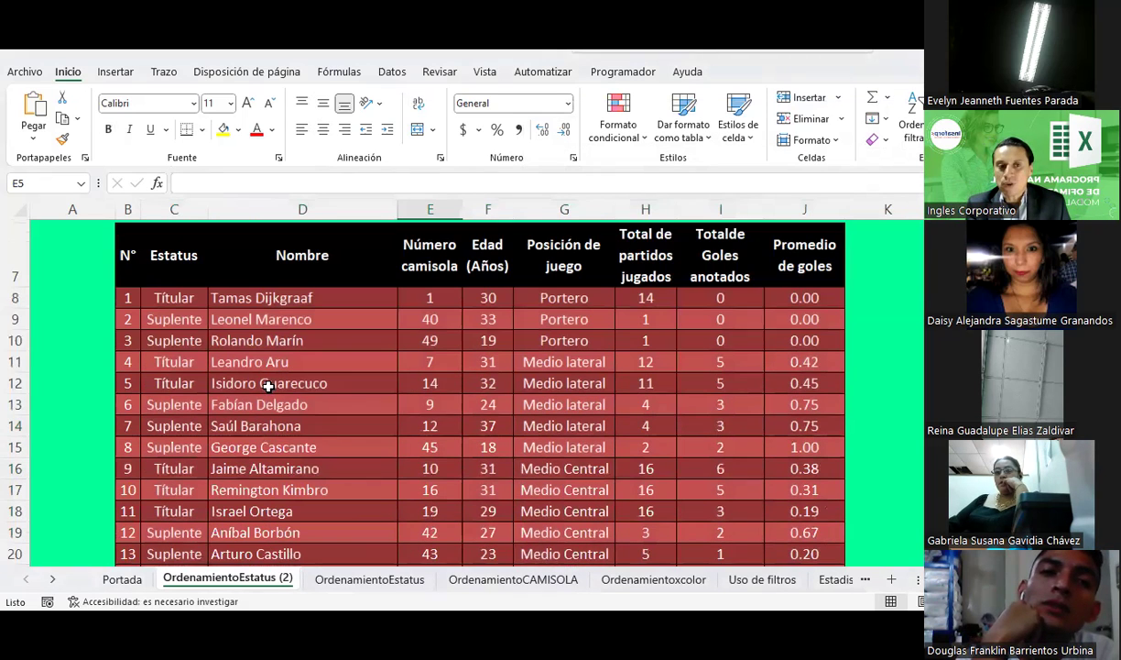
{"action": "mouse_move", "coordinate": [175, 299]}
{"action": "left_mouse_down"}
{"action": "mouse_move", "coordinate": [784, 563]}
{"action": "mouse_move", "coordinate": [795, 531]}
{"action": "left_mouse_up"}
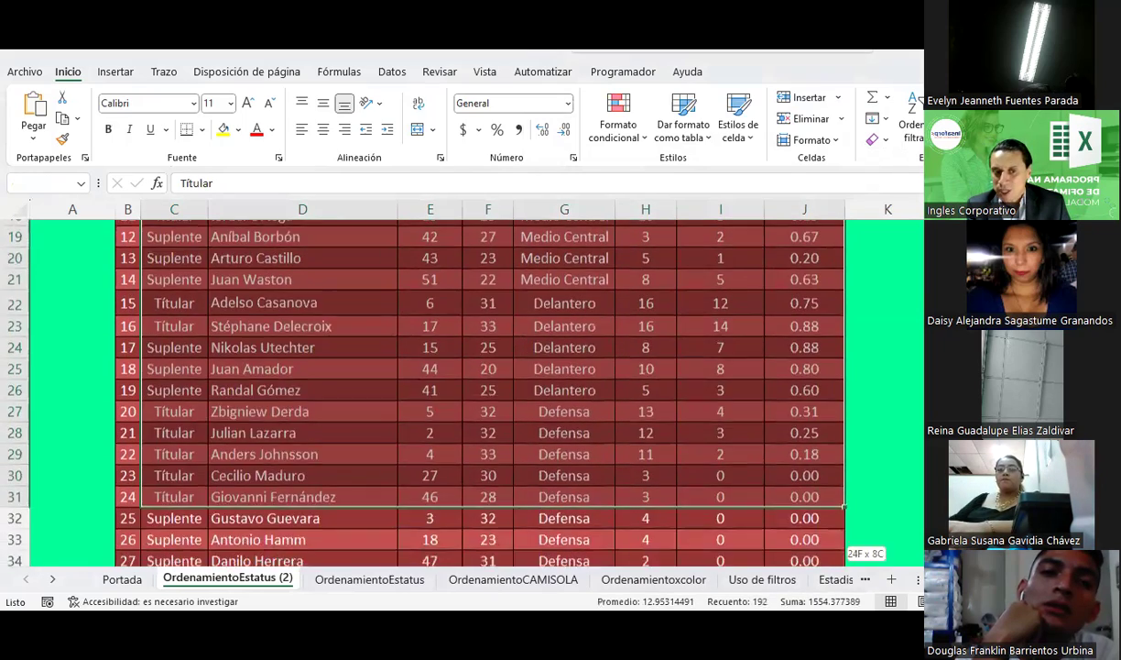
{"action": "scroll", "coordinate": [544, 362], "scroll_direction": "up", "scroll_amount": 5}
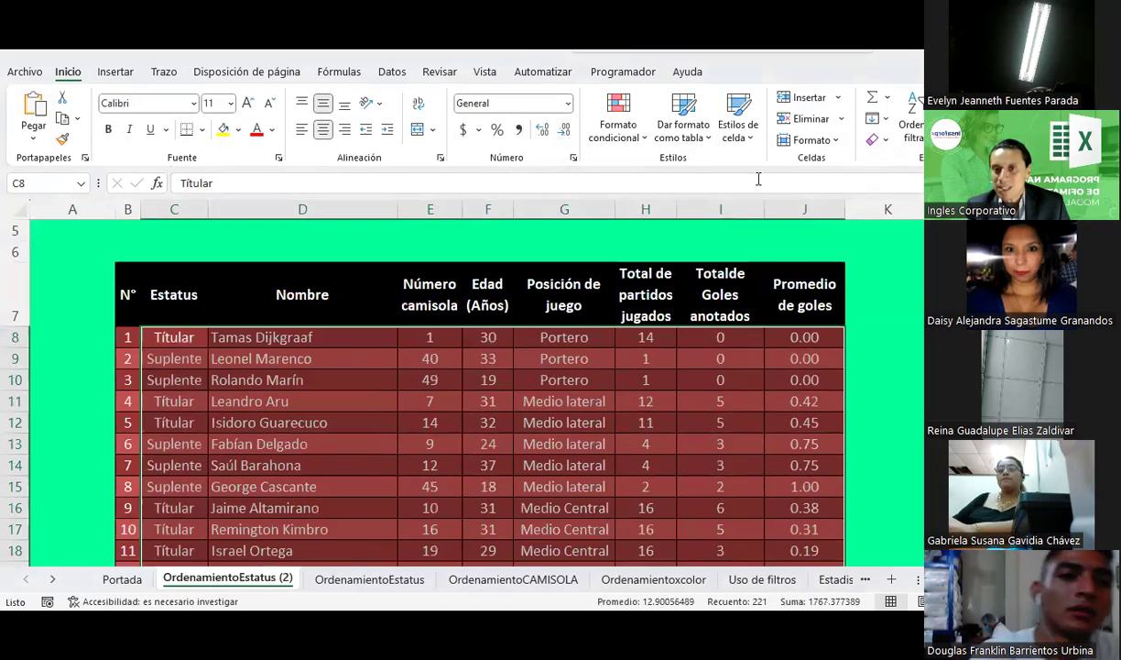
{"action": "left_click", "coordinate": [922, 142]}
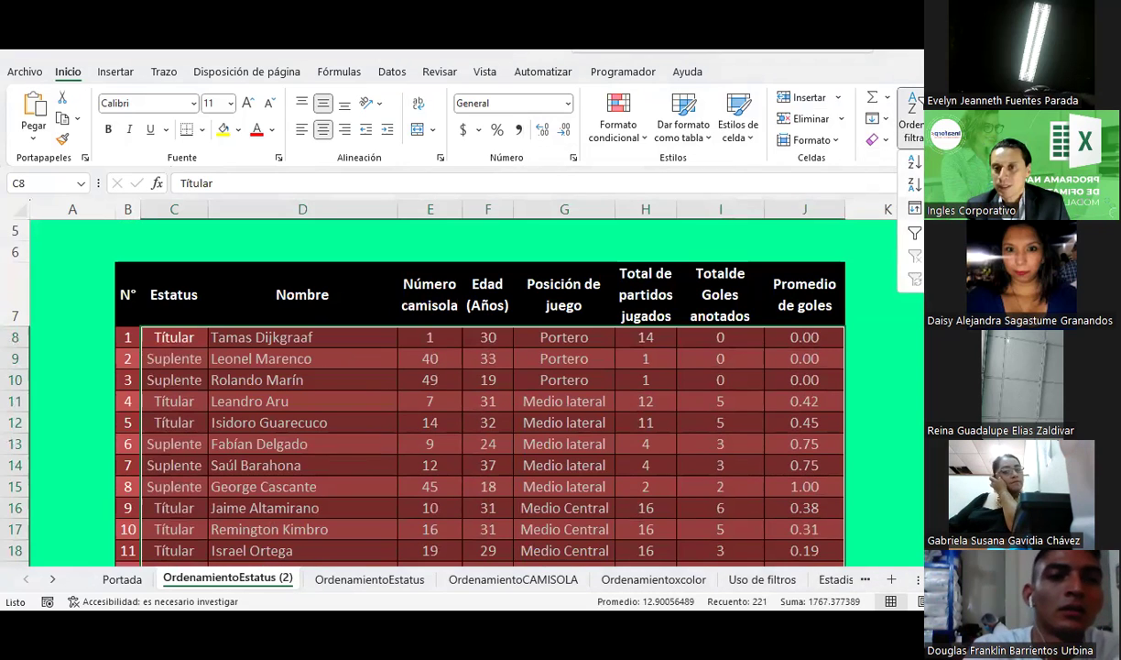
{"action": "left_click", "coordinate": [875, 206]}
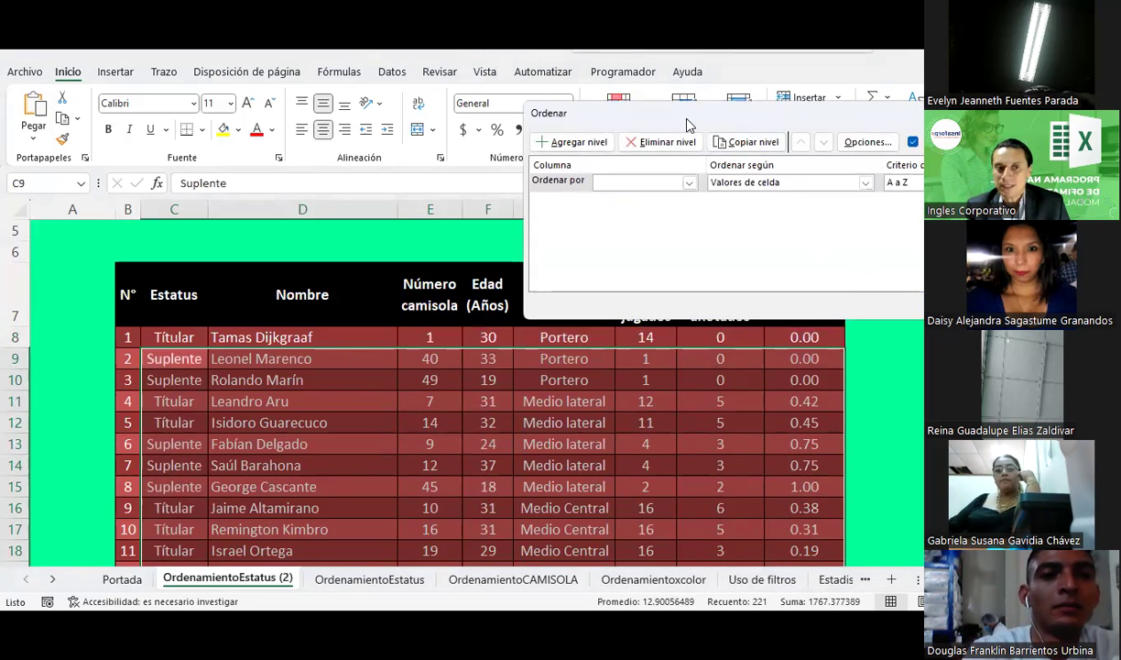
{"action": "left_click_drag", "start_coordinate": [687, 123], "coordinate": [360, 61]}
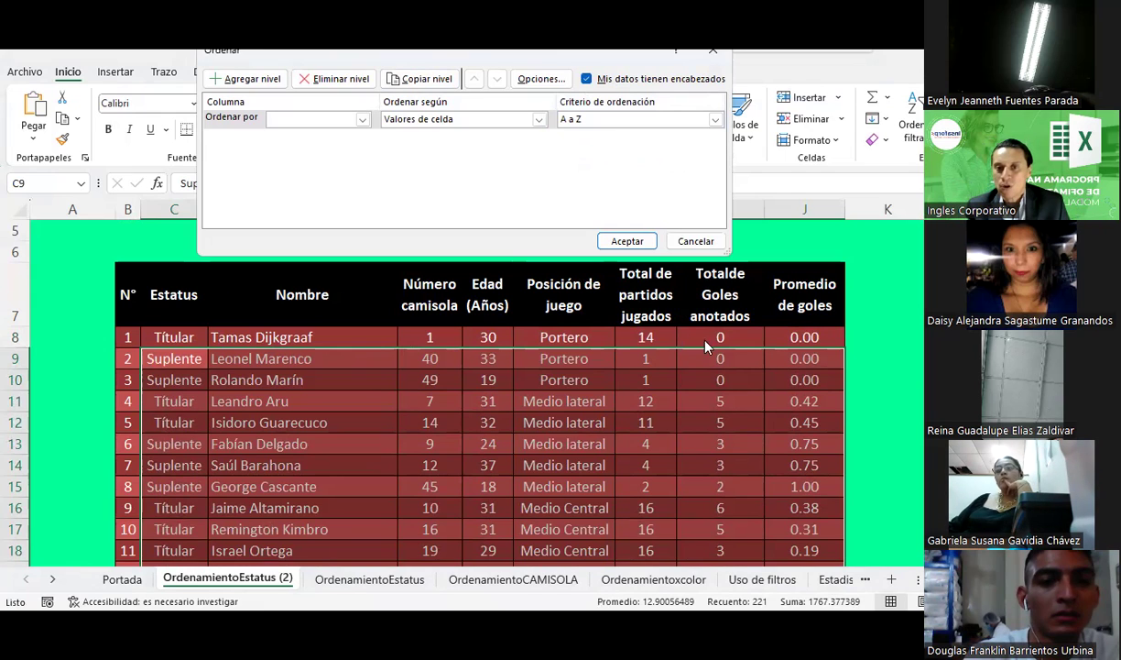
{"action": "left_click", "coordinate": [363, 119]}
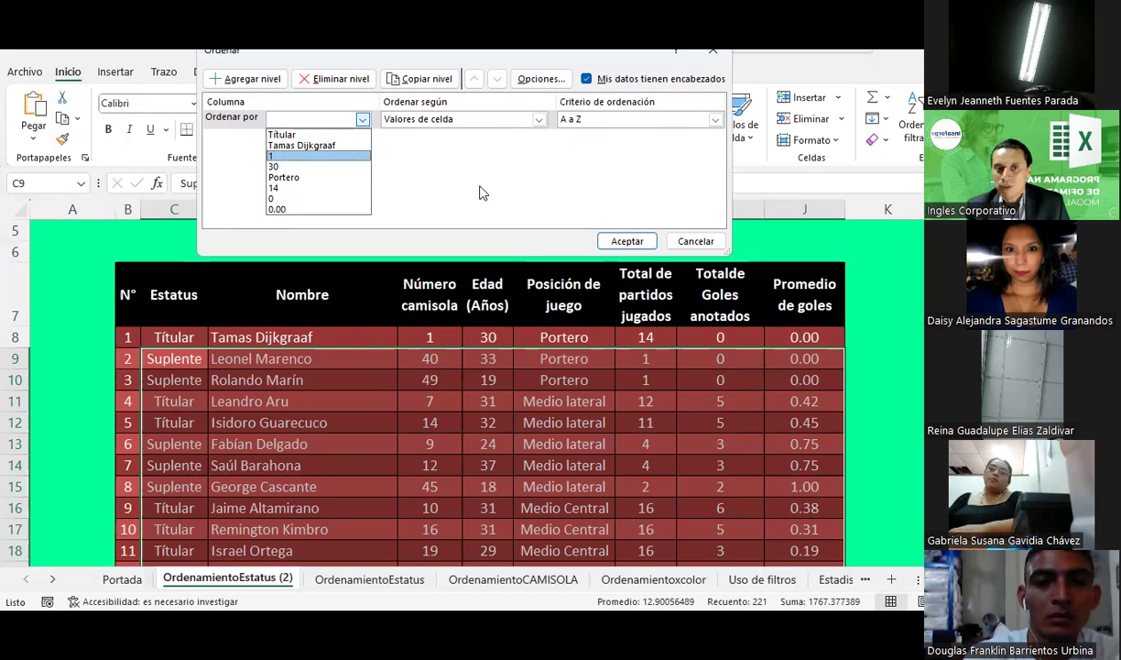
{"action": "key", "text": "Escape"}
{"action": "key", "text": "Escape"}
{"action": "left_click", "coordinate": [186, 338]}
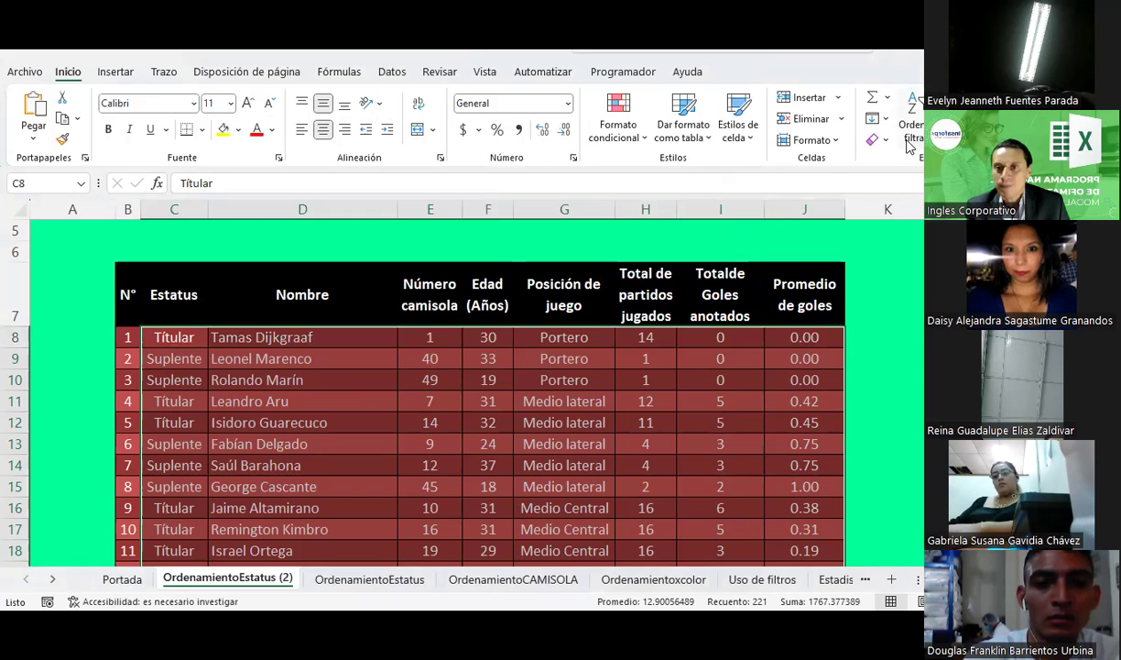
Open and cancel the custom sort dialog twice without sorting
{"action": "left_click", "coordinate": [909, 144]}
{"action": "left_click", "coordinate": [875, 195]}
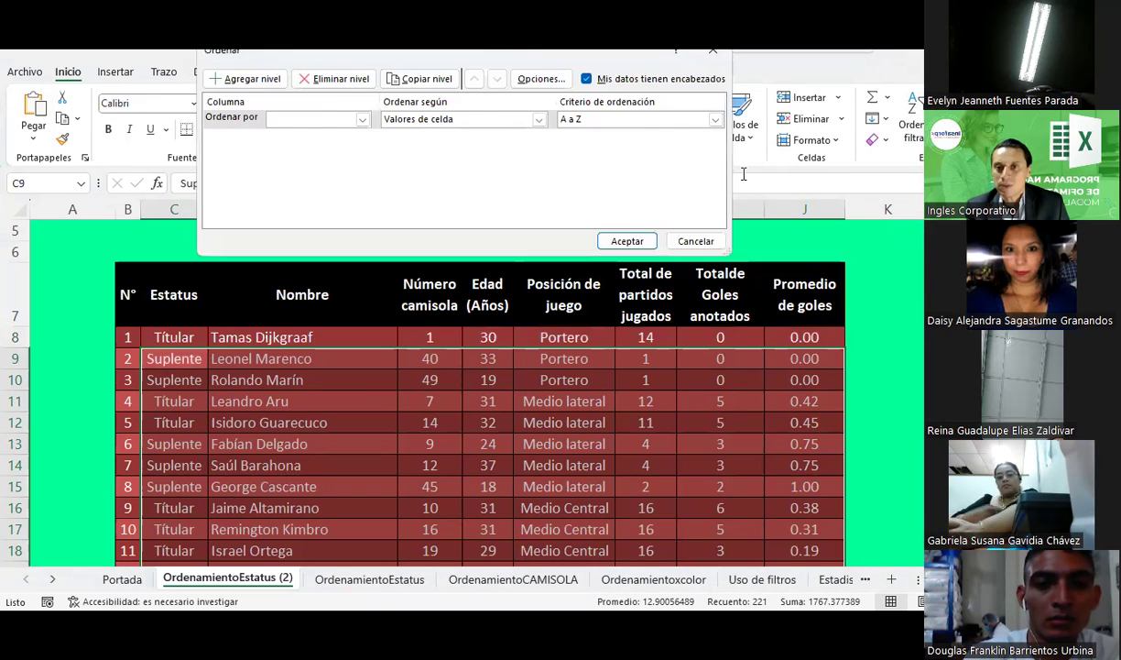
{"action": "key", "text": "Escape"}
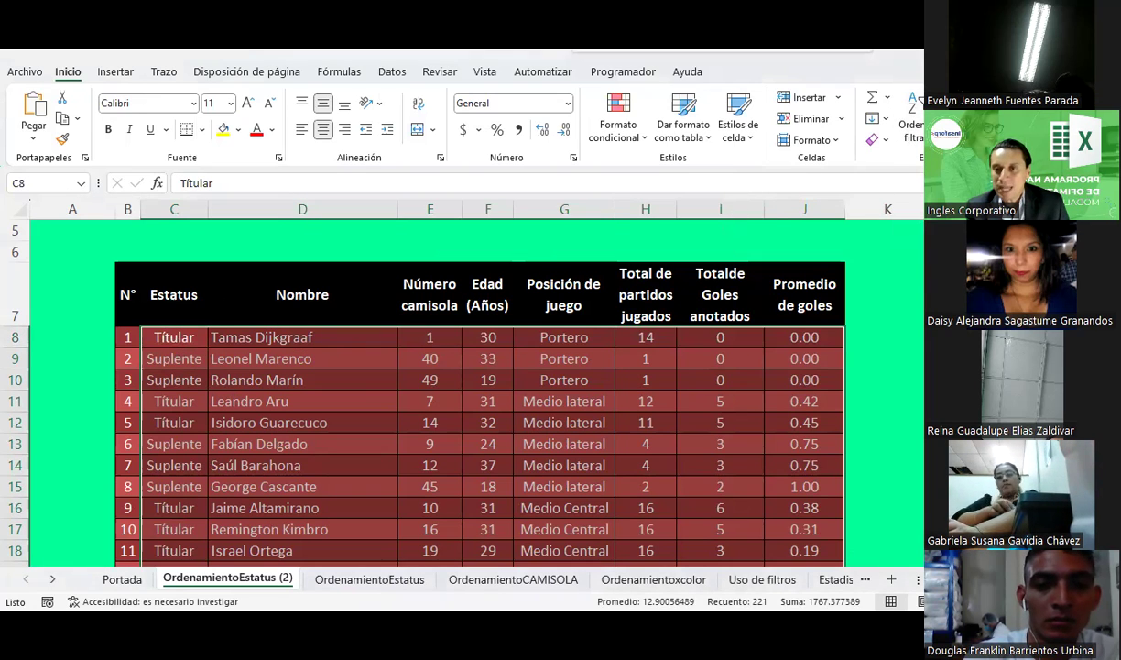
{"action": "left_click", "coordinate": [911, 129]}
{"action": "left_click", "coordinate": [914, 209]}
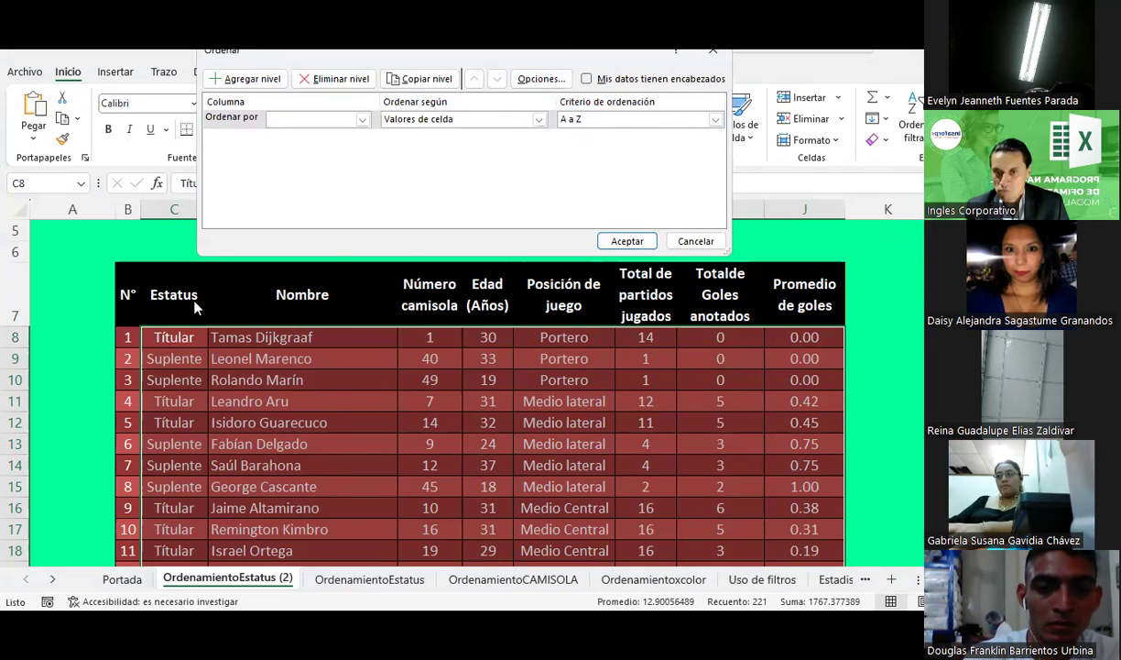
{"action": "key", "text": "Escape"}
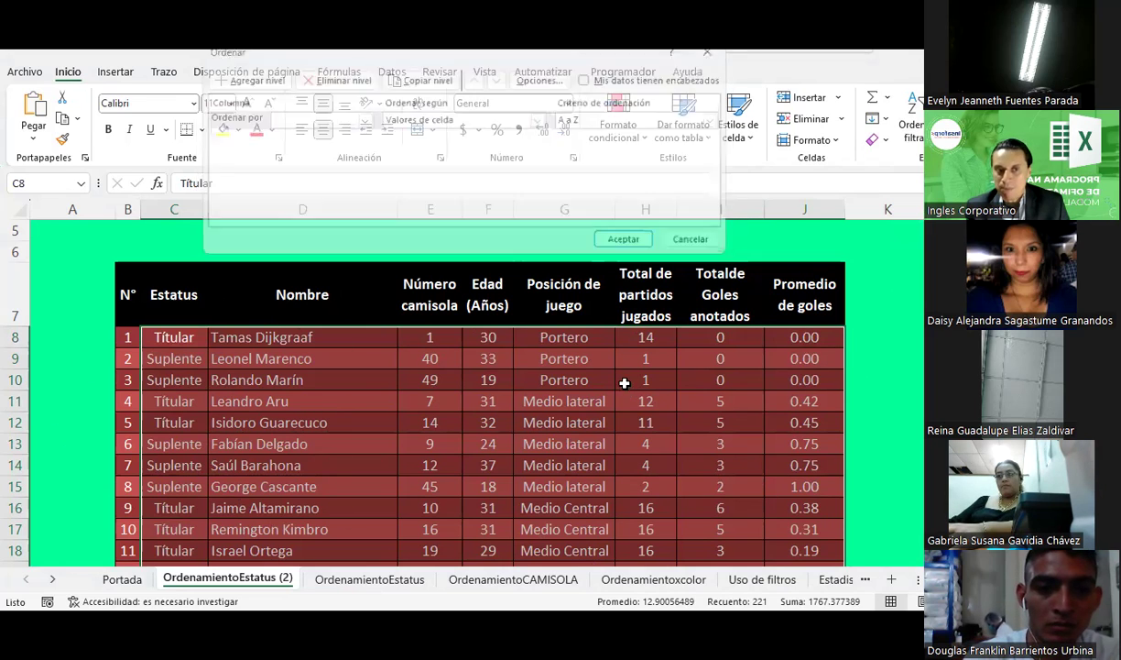
Select the roster from the Estatus header C7 across to column J and down
{"action": "left_click", "coordinate": [174, 276]}
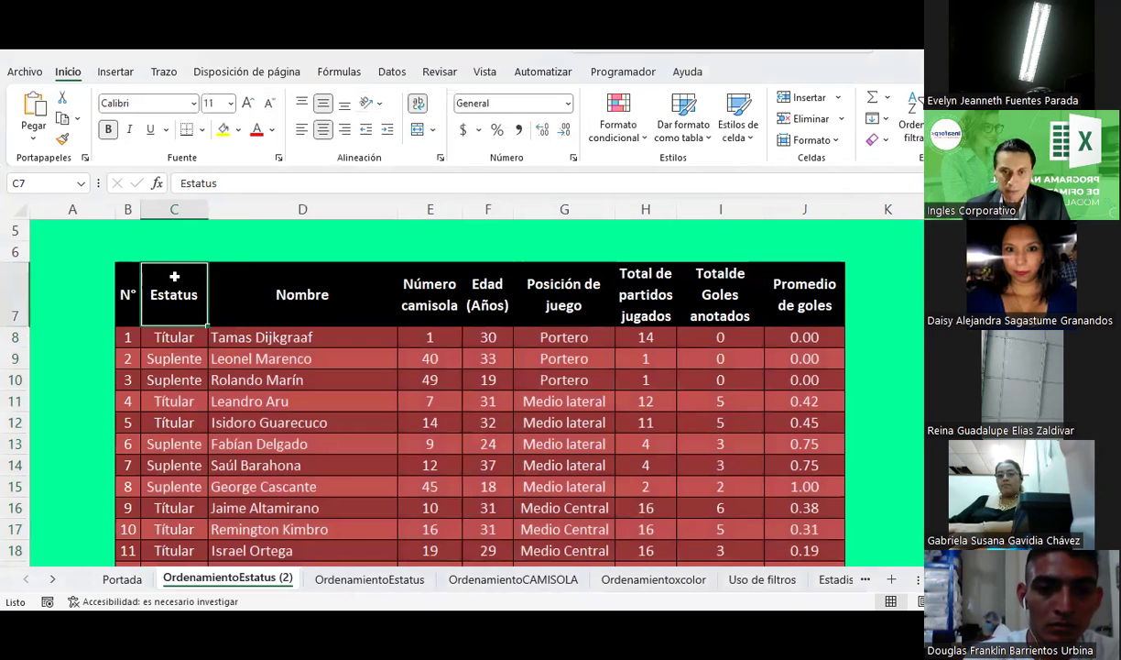
{"action": "key", "text": "shift+Right"}
{"action": "key", "text": "shift+Right"}
{"action": "key", "text": "shift+Right"}
{"action": "key", "text": "shift+Right"}
{"action": "key", "text": "shift+Right"}
{"action": "key", "text": "shift+Right"}
{"action": "key", "text": "shift+Right"}
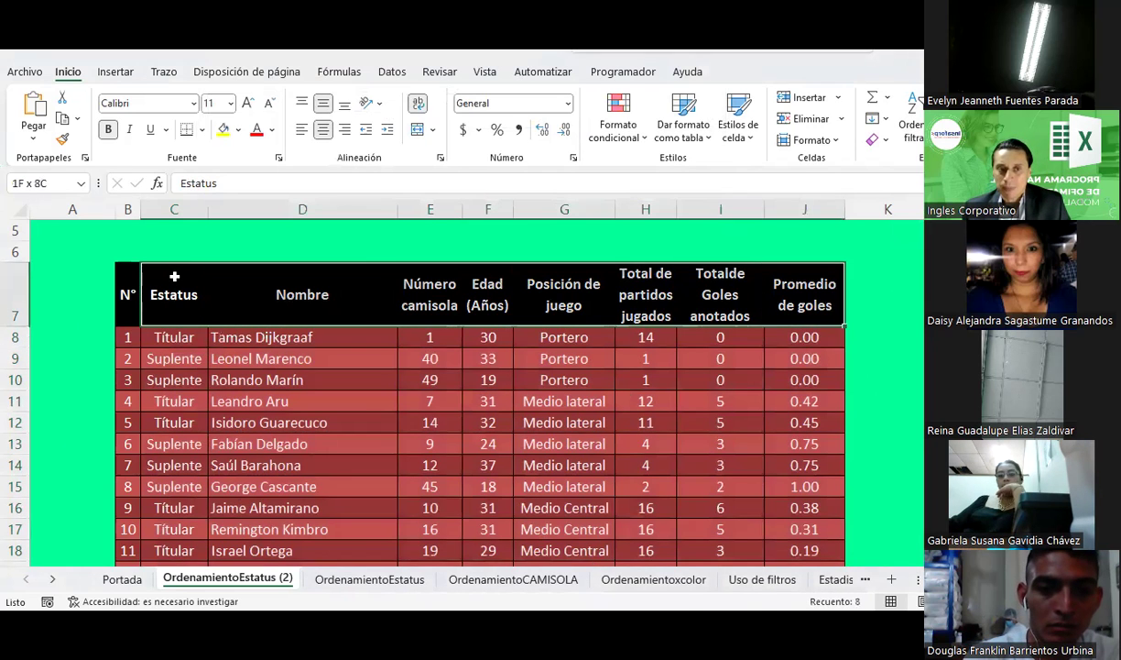
{"action": "key", "text": "ctrl+shift+Down"}
{"action": "scroll", "coordinate": [433, 397], "scroll_direction": "up", "scroll_amount": 6}
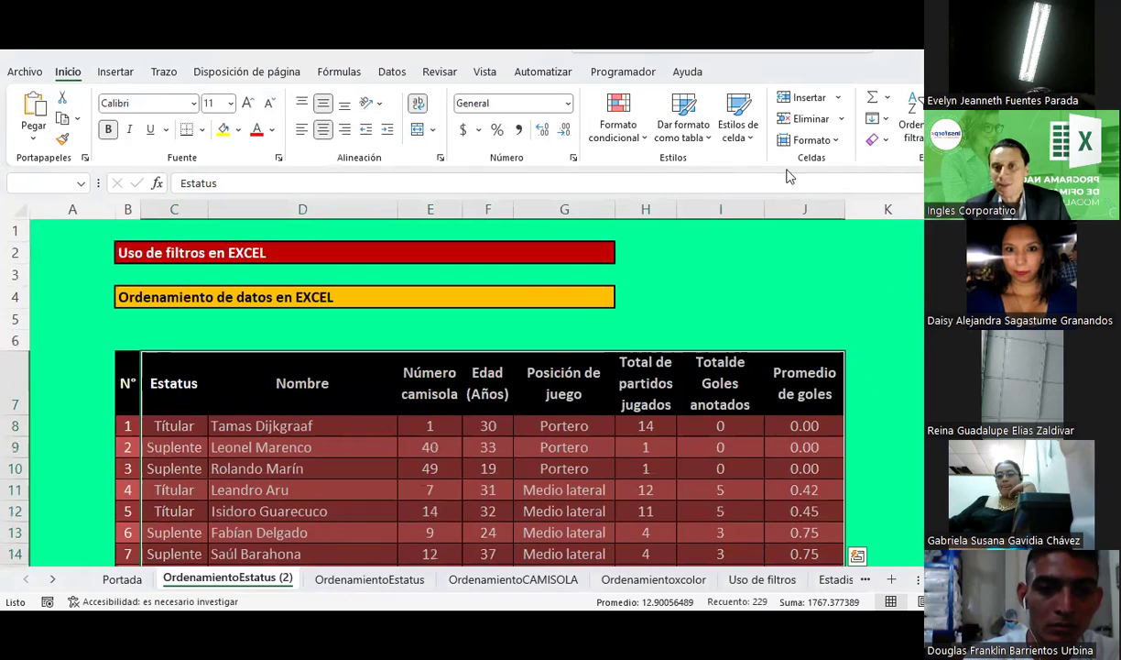
Custom-sort the selected roster by Estatus, Valores de celda, A a Z, and apply it
{"action": "left_click", "coordinate": [914, 130]}
{"action": "left_click", "coordinate": [917, 208]}
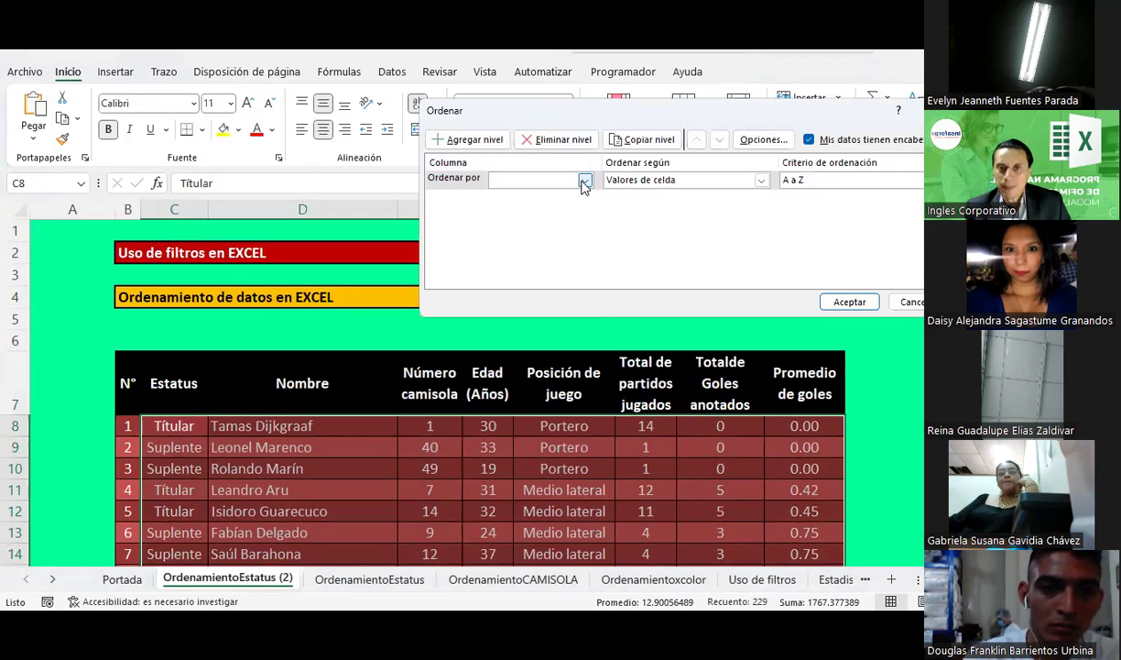
{"action": "left_click", "coordinate": [584, 182]}
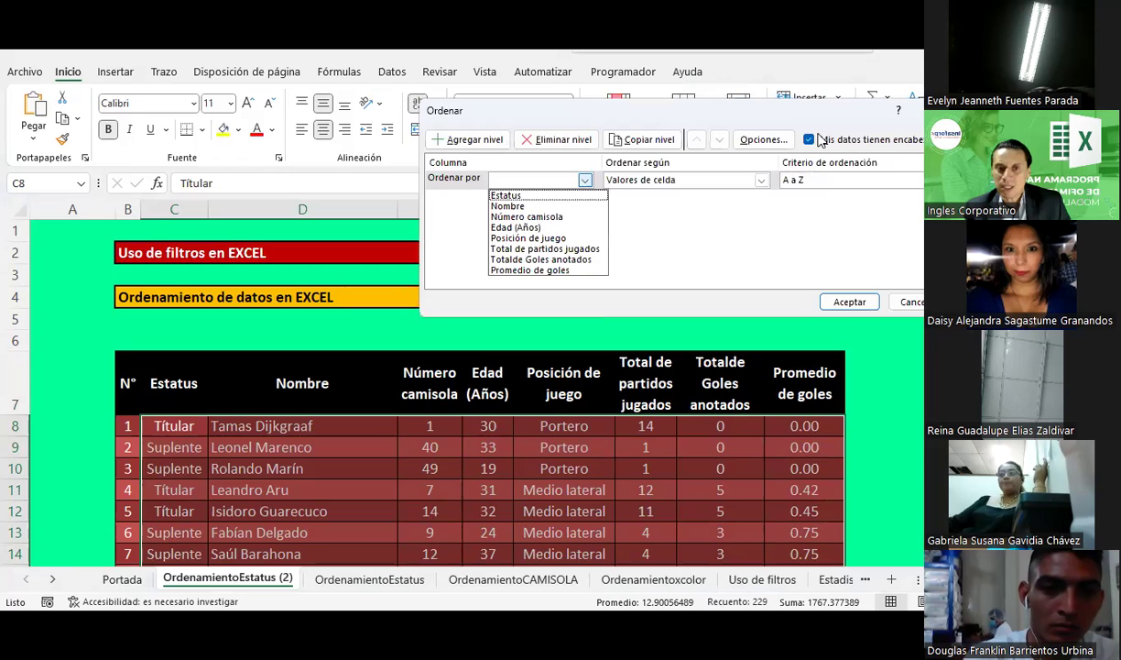
{"action": "left_click", "coordinate": [505, 195]}
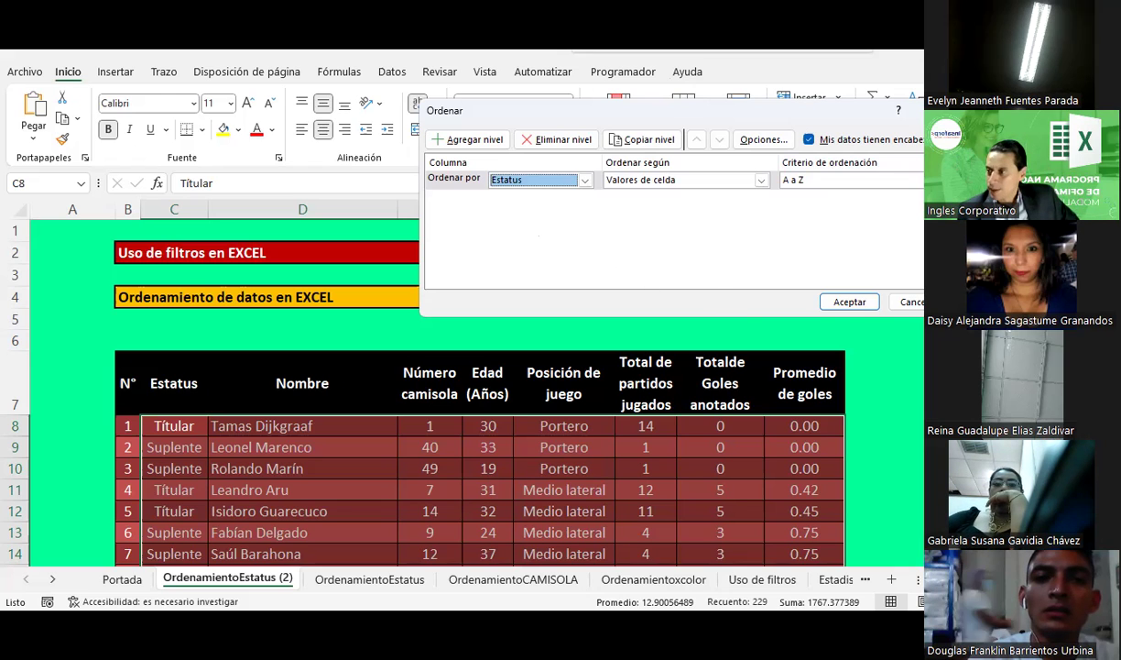
{"action": "left_click", "coordinate": [867, 311]}
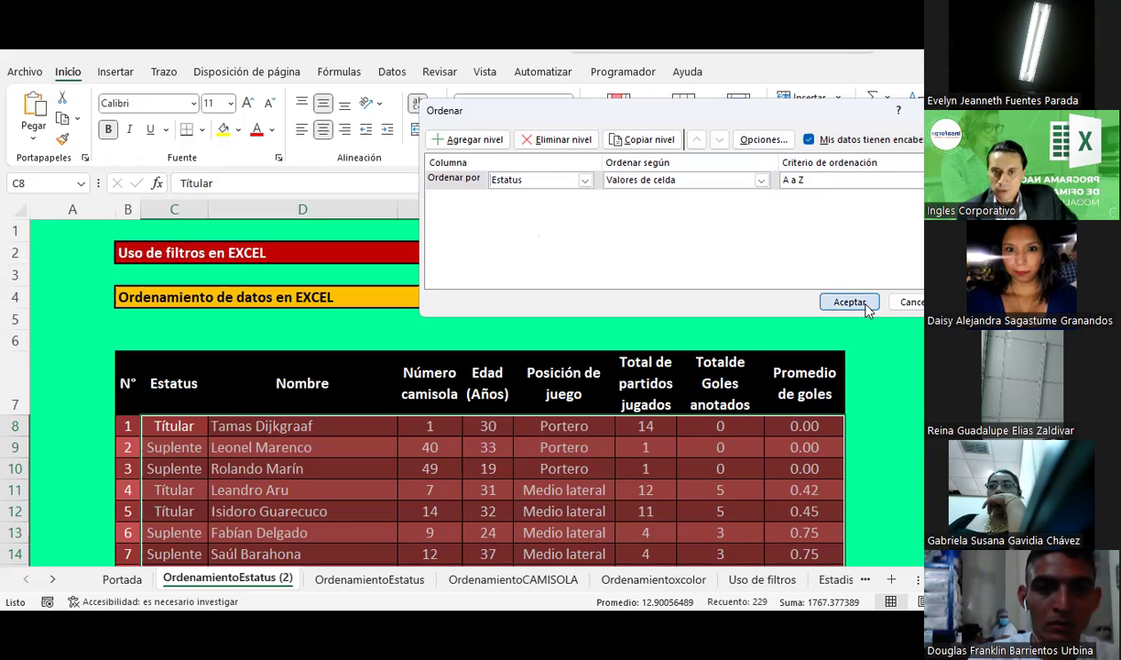
{"action": "scroll", "coordinate": [270, 410], "scroll_direction": "down", "scroll_amount": 2}
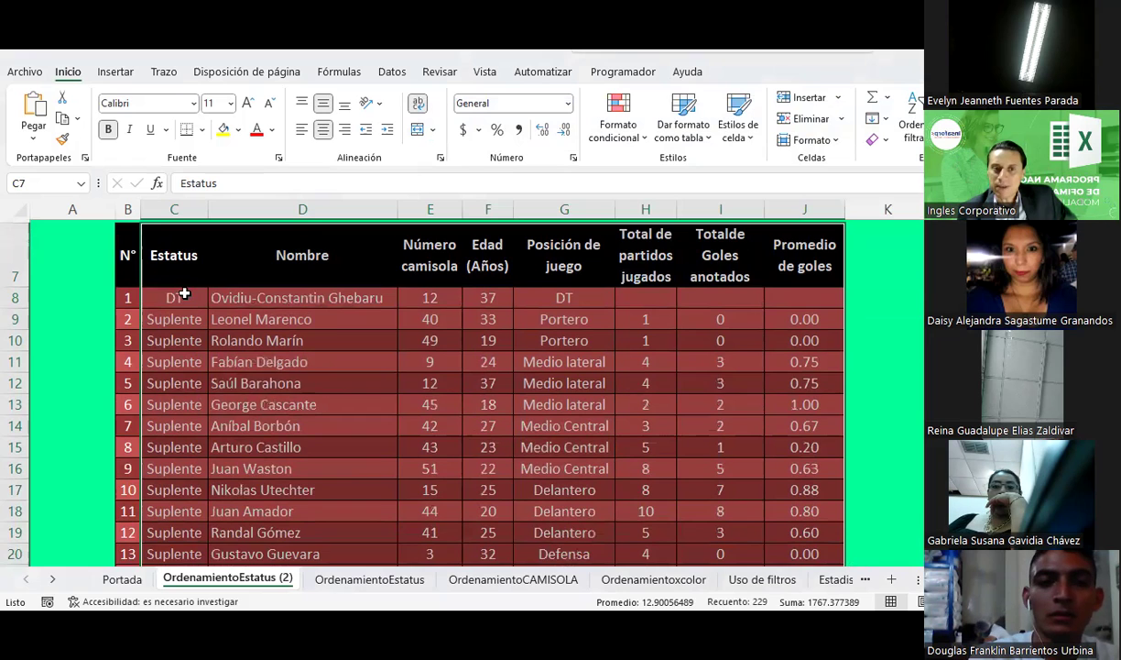
{"action": "scroll", "coordinate": [184, 293], "scroll_direction": "down", "scroll_amount": 1}
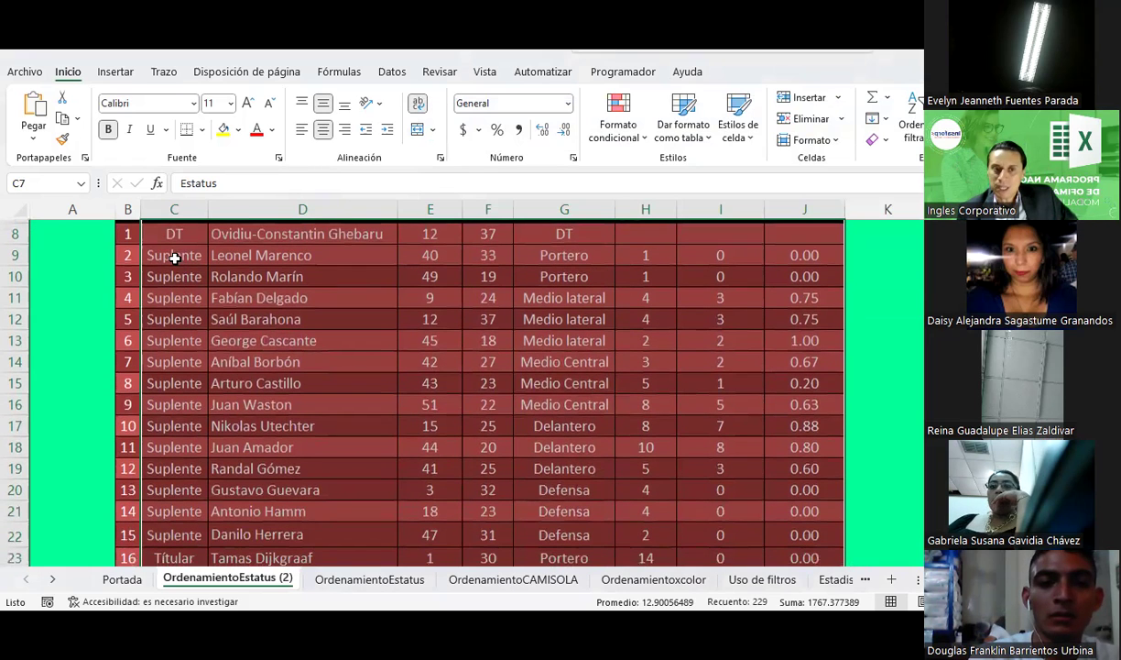
{"action": "scroll", "coordinate": [198, 389], "scroll_direction": "down", "scroll_amount": 1}
{"action": "scroll", "coordinate": [198, 385], "scroll_direction": "down", "scroll_amount": 3}
{"action": "scroll", "coordinate": [198, 386], "scroll_direction": "down", "scroll_amount": 1}
{"action": "scroll", "coordinate": [198, 386], "scroll_direction": "down", "scroll_amount": 1}
{"action": "scroll", "coordinate": [188, 316], "scroll_direction": "up", "scroll_amount": 3}
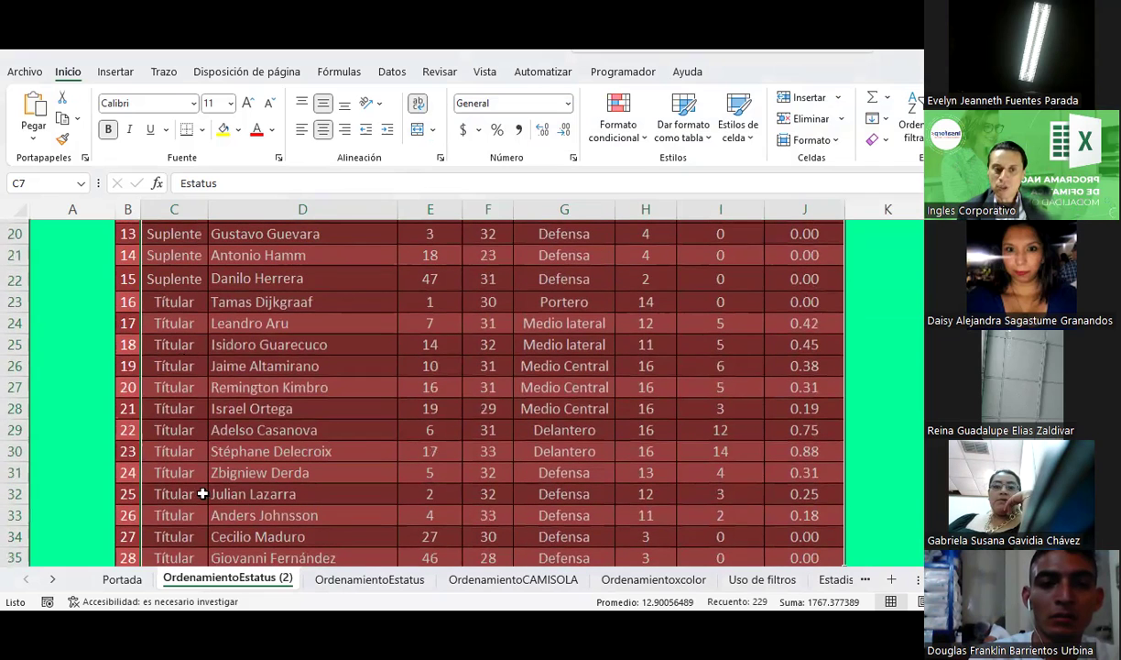
{"action": "scroll", "coordinate": [204, 408], "scroll_direction": "down", "scroll_amount": 2}
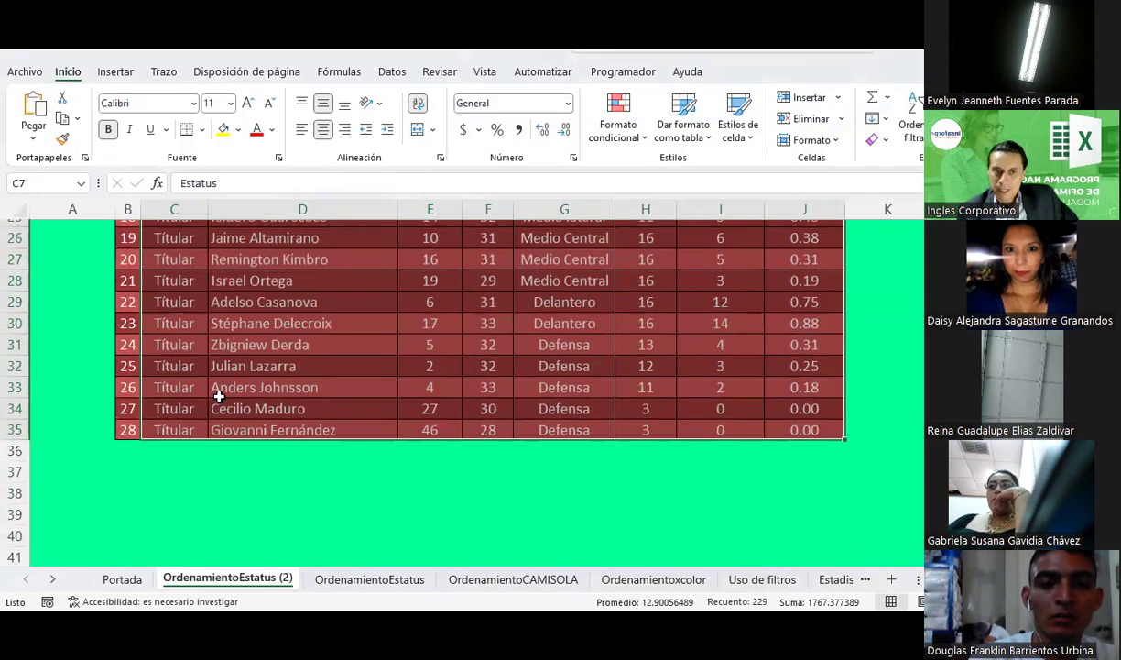
{"action": "scroll", "coordinate": [219, 396], "scroll_direction": "up", "scroll_amount": 2}
{"action": "scroll", "coordinate": [219, 395], "scroll_direction": "up", "scroll_amount": 3}
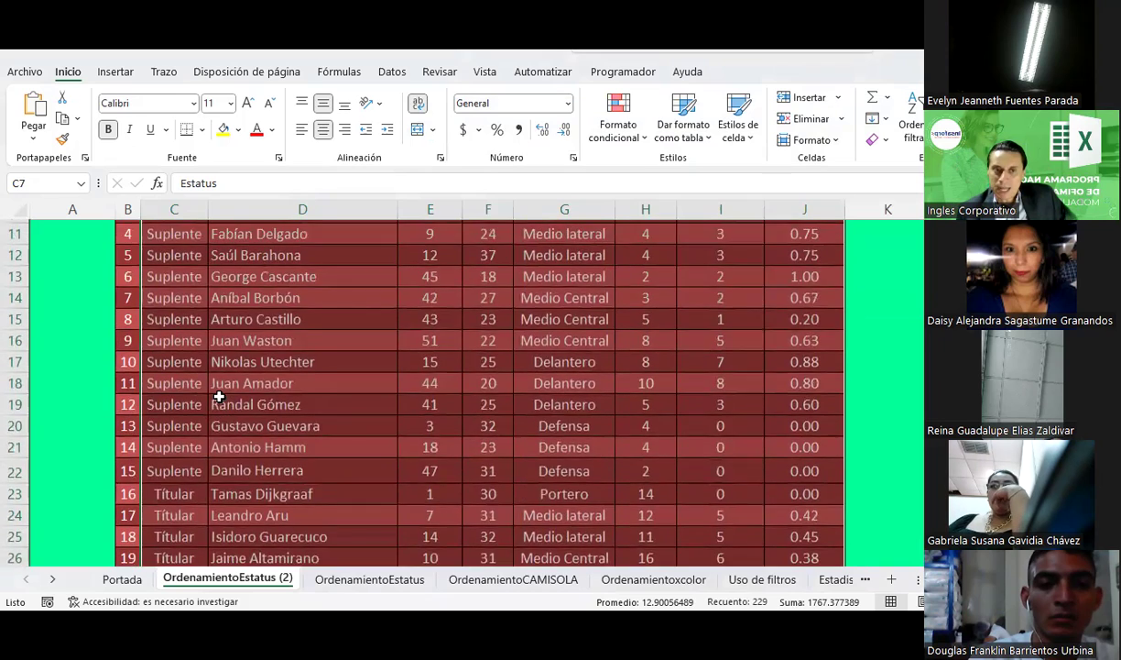
{"action": "scroll", "coordinate": [219, 396], "scroll_direction": "up", "scroll_amount": 2}
{"action": "left_click", "coordinate": [219, 396]}
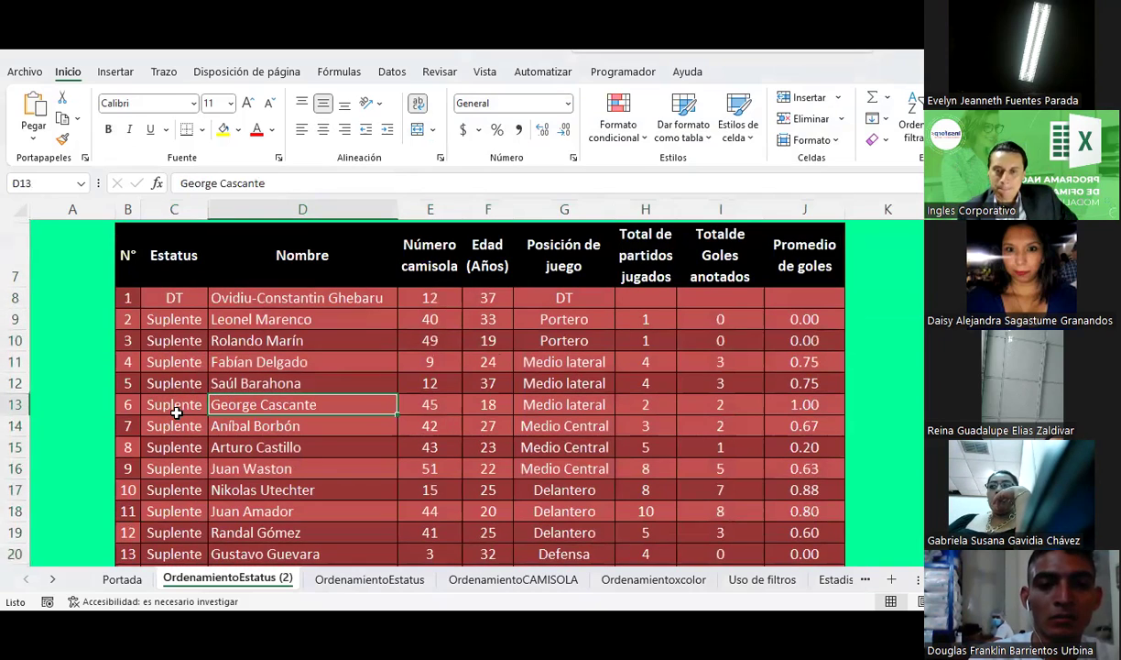
{"action": "scroll", "coordinate": [184, 403], "scroll_direction": "down", "scroll_amount": 1}
{"action": "scroll", "coordinate": [183, 403], "scroll_direction": "up", "scroll_amount": 1}
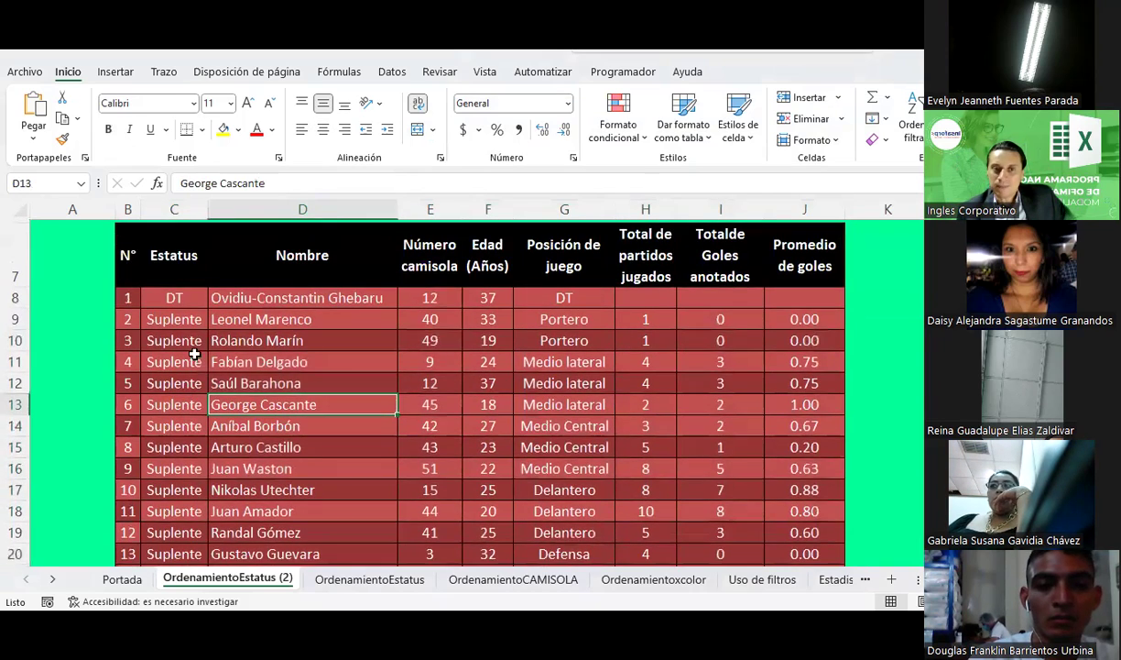
{"action": "left_click", "coordinate": [182, 297]}
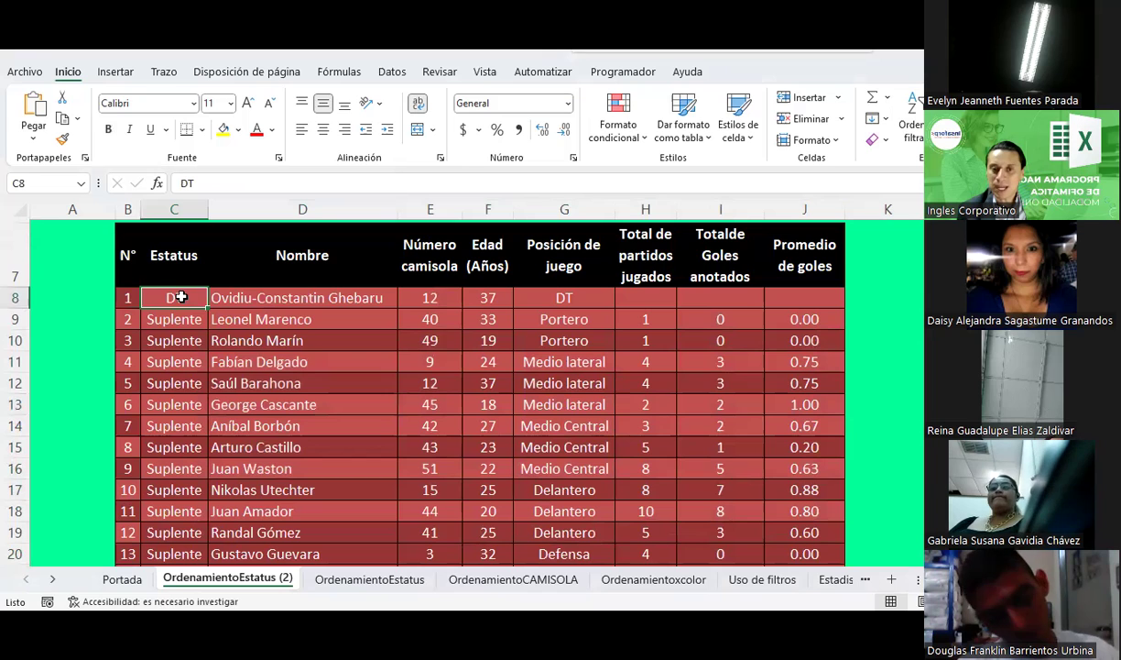
{"action": "left_click_drag", "start_coordinate": [181, 296], "coordinate": [322, 319]}
{"action": "left_click", "coordinate": [280, 364]}
{"action": "left_click", "coordinate": [188, 366]}
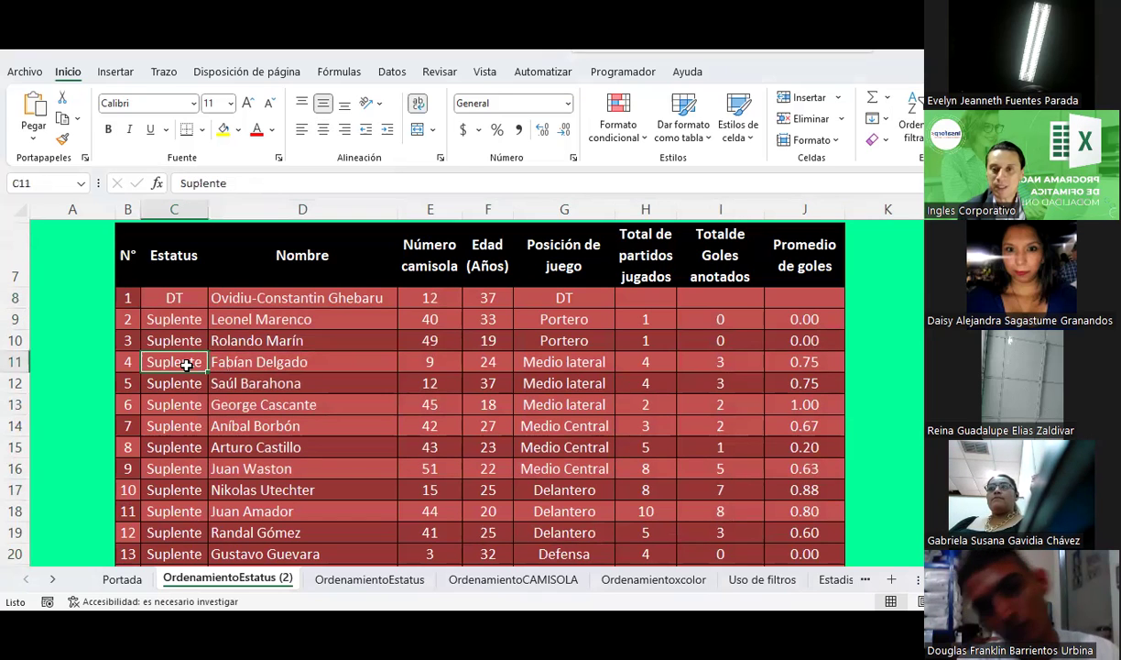
{"action": "scroll", "coordinate": [186, 366], "scroll_direction": "down", "scroll_amount": 1}
{"action": "left_click", "coordinate": [188, 364]}
{"action": "left_click", "coordinate": [199, 404]}
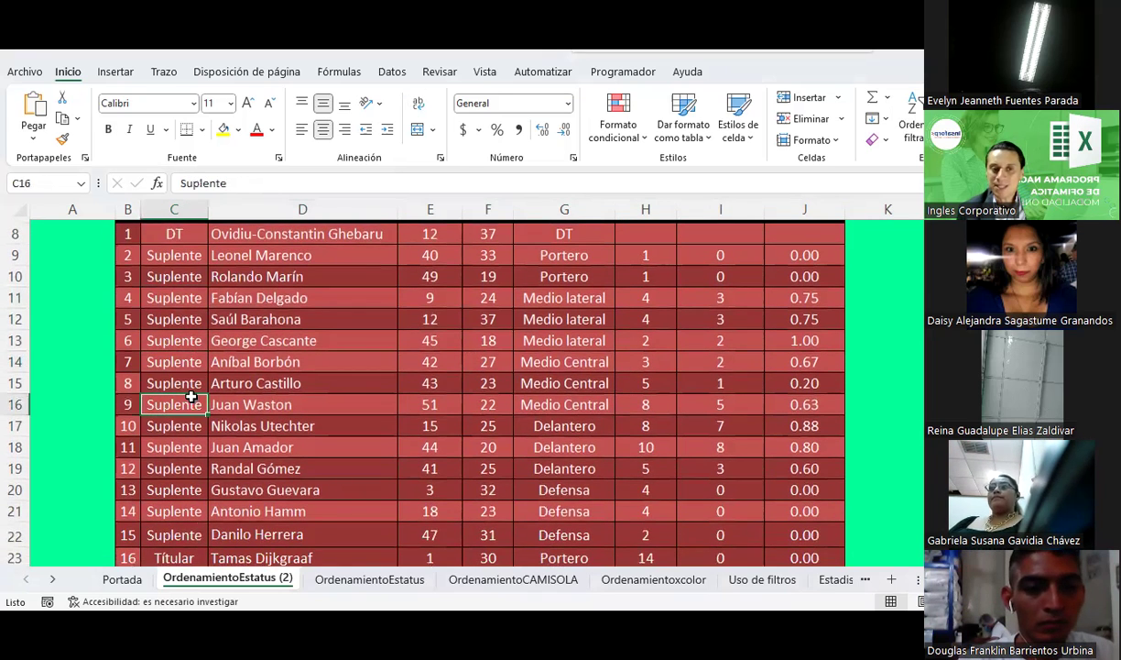
{"action": "left_click", "coordinate": [182, 334]}
{"action": "left_click", "coordinate": [183, 361]}
{"action": "left_click", "coordinate": [191, 401]}
{"action": "scroll", "coordinate": [191, 401], "scroll_direction": "down", "scroll_amount": 2}
{"action": "left_click", "coordinate": [191, 400]}
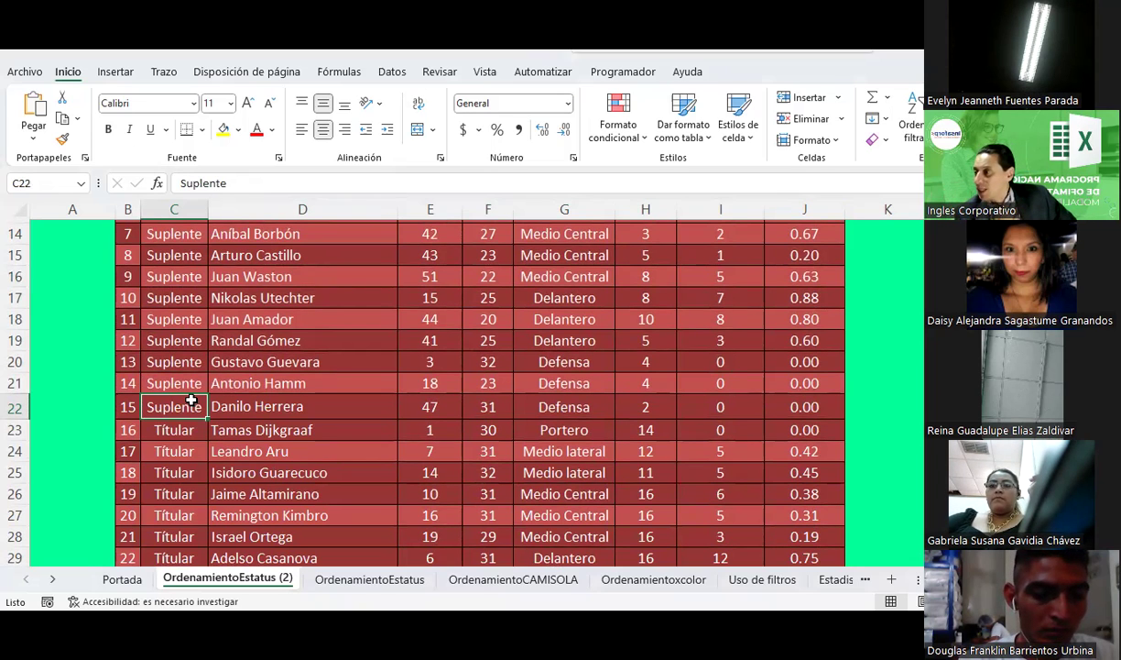
{"action": "scroll", "coordinate": [192, 401], "scroll_direction": "up", "scroll_amount": 3}
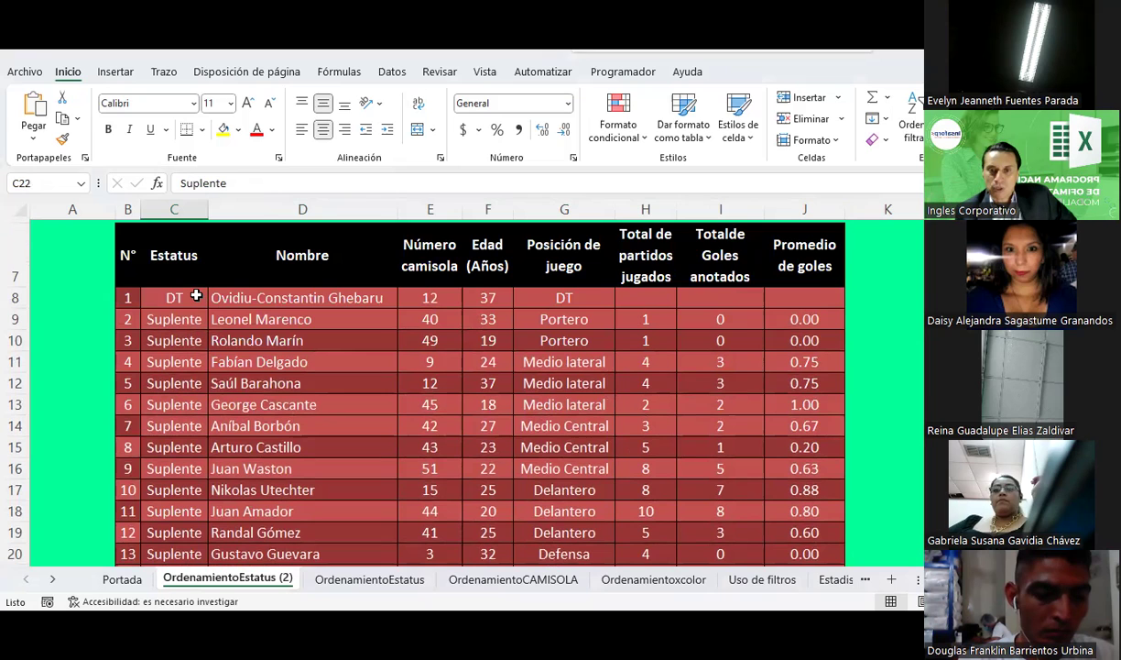
{"action": "scroll", "coordinate": [196, 296], "scroll_direction": "down", "scroll_amount": 2}
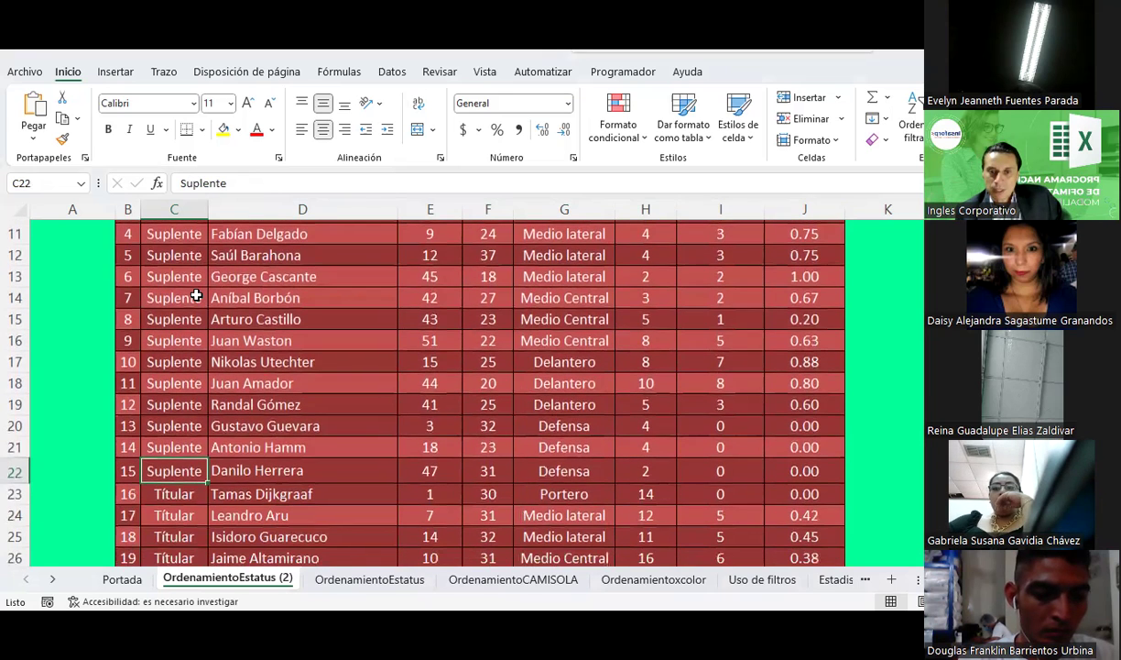
{"action": "left_click", "coordinate": [152, 318]}
{"action": "left_click", "coordinate": [161, 381]}
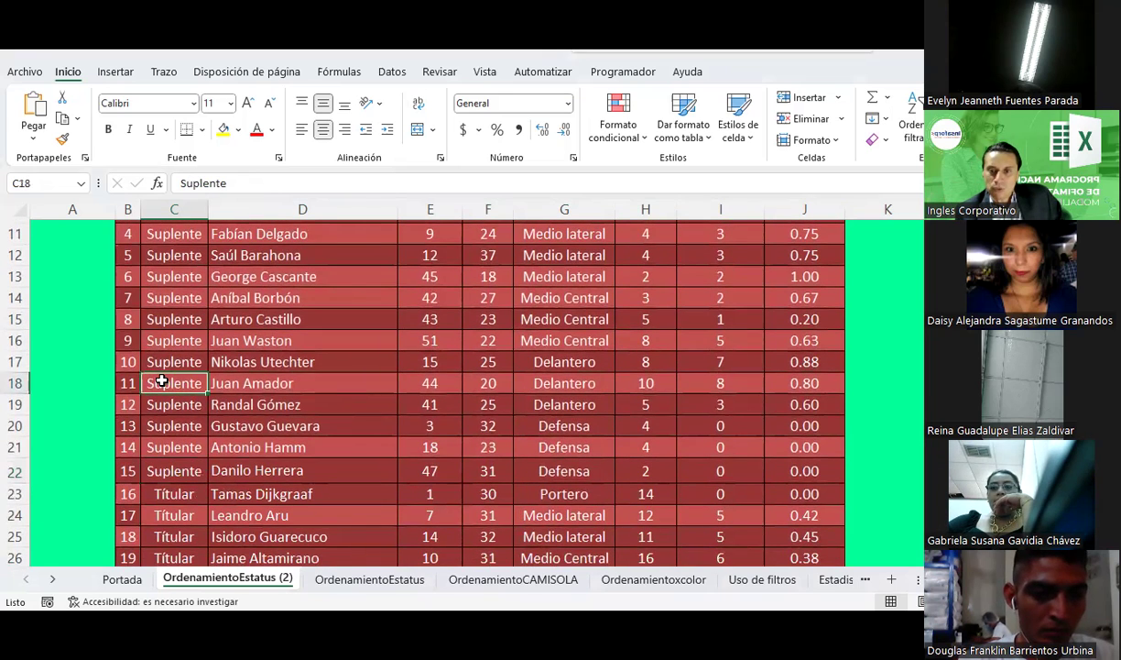
{"action": "scroll", "coordinate": [161, 376], "scroll_direction": "down", "scroll_amount": 1}
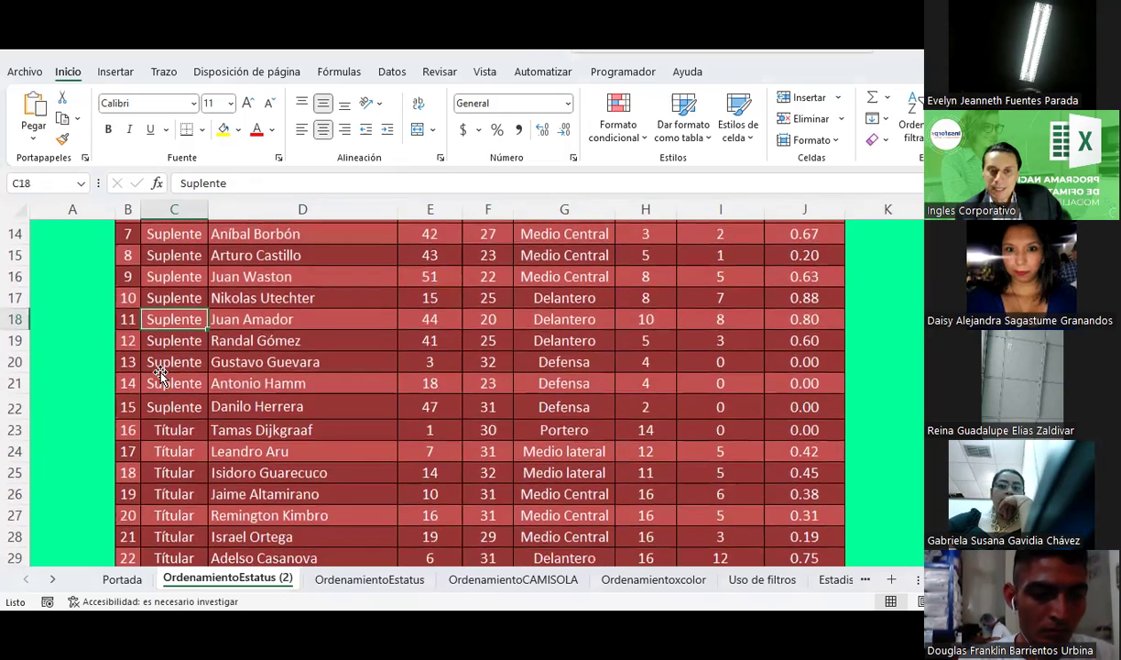
{"action": "scroll", "coordinate": [161, 375], "scroll_direction": "up", "scroll_amount": 3}
{"action": "scroll", "coordinate": [162, 376], "scroll_direction": "up", "scroll_amount": 1}
{"action": "left_click", "coordinate": [177, 425]}
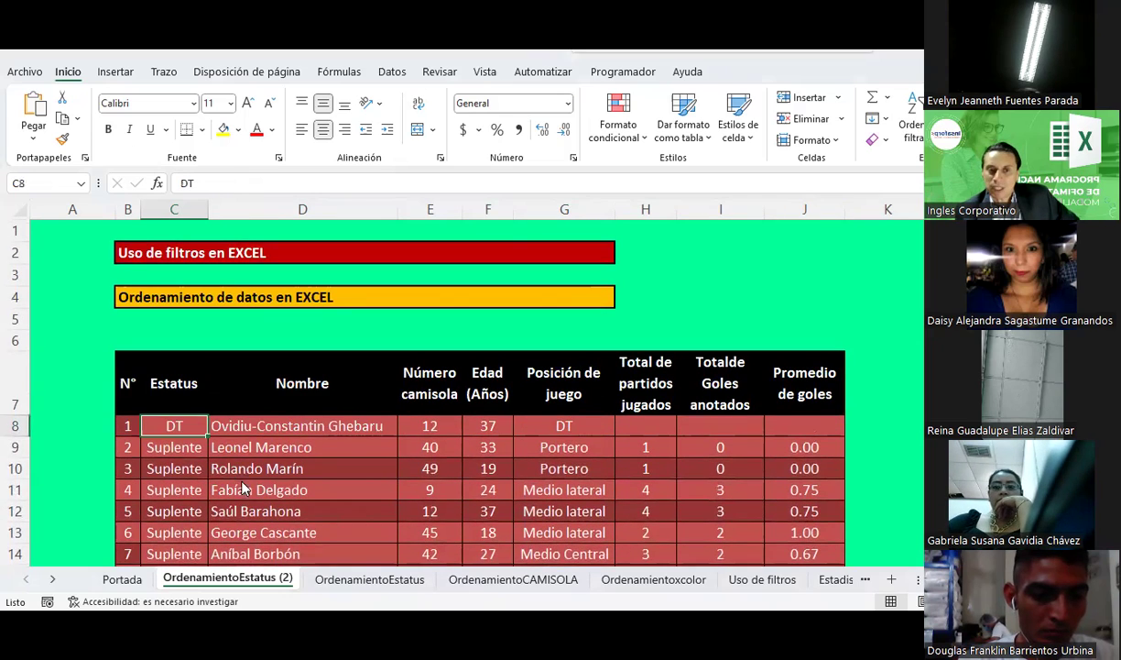
{"action": "scroll", "coordinate": [307, 492], "scroll_direction": "down", "scroll_amount": 2}
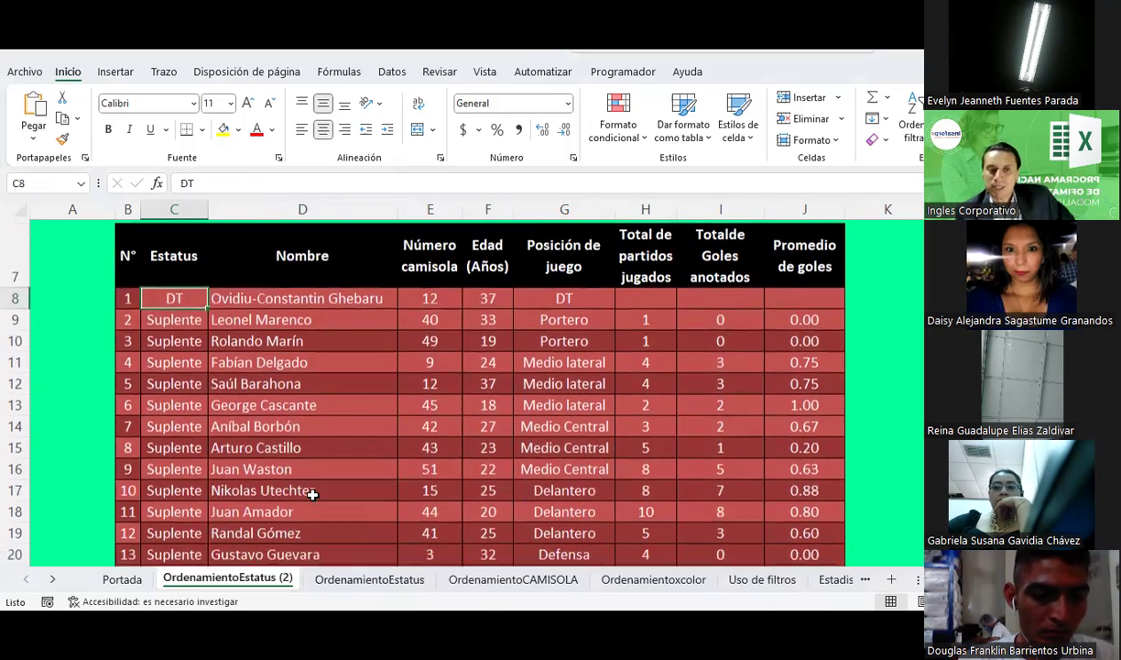
{"action": "scroll", "coordinate": [312, 494], "scroll_direction": "down", "scroll_amount": 1}
{"action": "scroll", "coordinate": [312, 494], "scroll_direction": "down", "scroll_amount": 1}
{"action": "scroll", "coordinate": [312, 494], "scroll_direction": "down", "scroll_amount": 2}
{"action": "scroll", "coordinate": [312, 494], "scroll_direction": "down", "scroll_amount": 2}
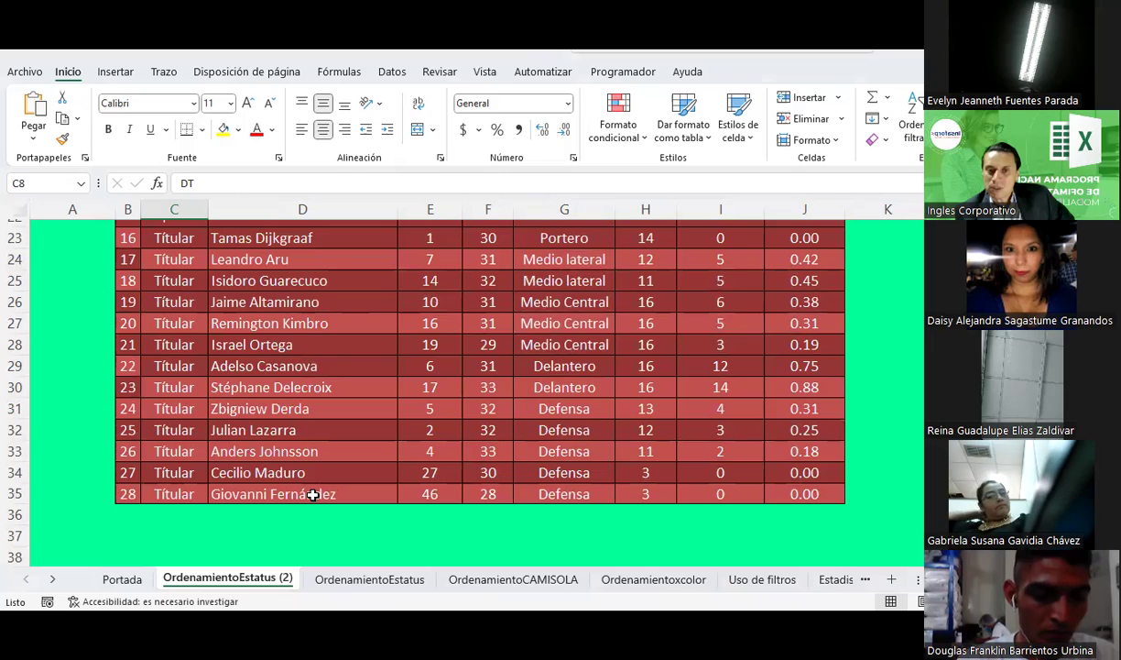
{"action": "scroll", "coordinate": [312, 494], "scroll_direction": "up", "scroll_amount": 2}
{"action": "scroll", "coordinate": [312, 494], "scroll_direction": "up", "scroll_amount": 1}
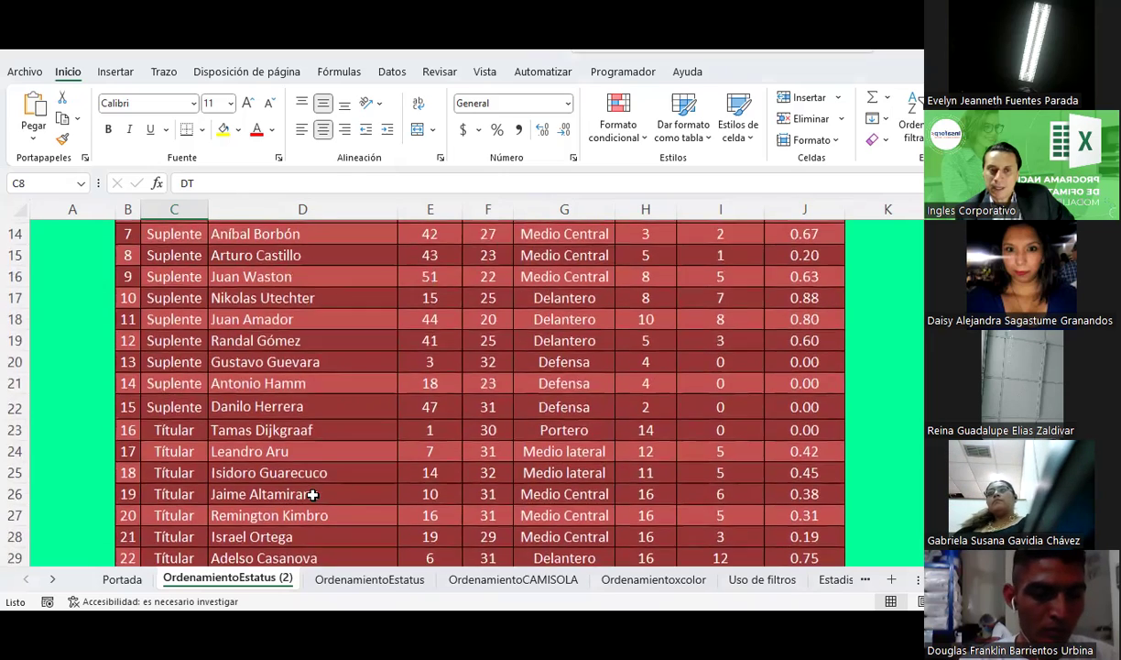
{"action": "scroll", "coordinate": [312, 493], "scroll_direction": "up", "scroll_amount": 2}
{"action": "scroll", "coordinate": [313, 493], "scroll_direction": "up", "scroll_amount": 1}
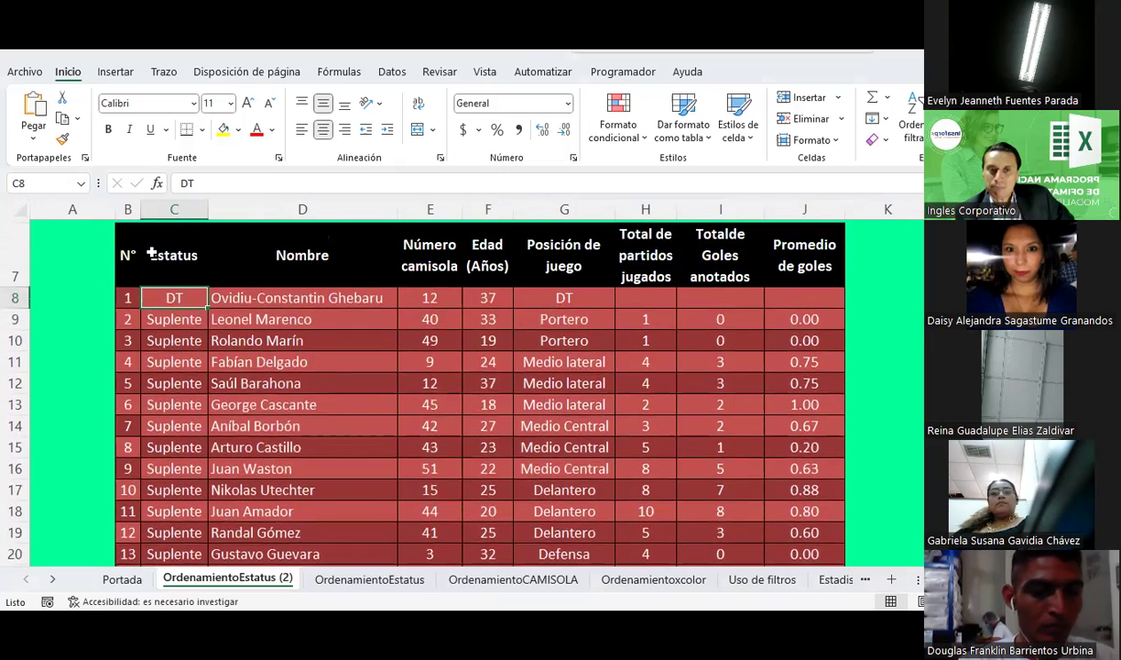
{"action": "left_click", "coordinate": [165, 262]}
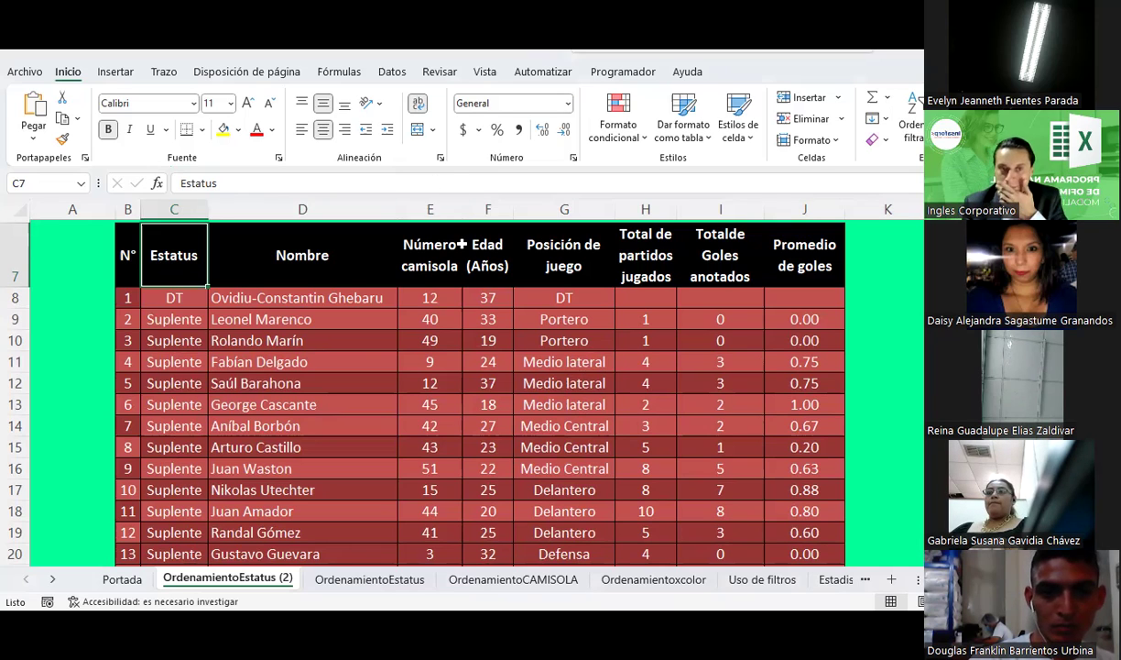
Select the roster range C7:J35, from the Estatus header down to the last player
{"action": "left_click", "coordinate": [440, 383]}
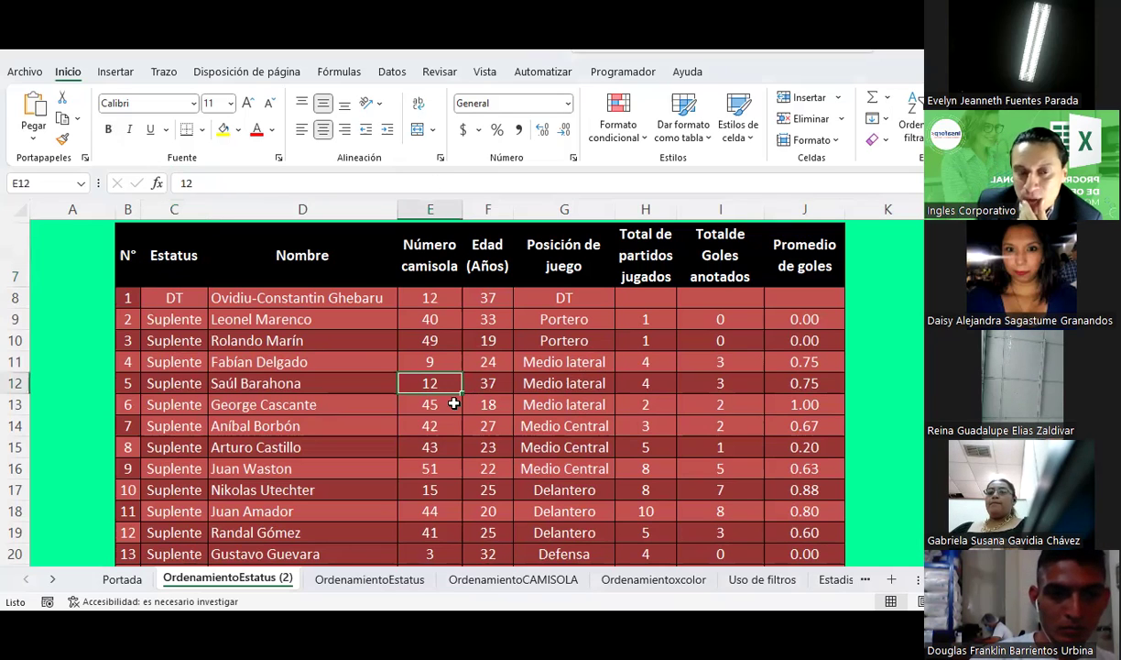
{"action": "scroll", "coordinate": [268, 300], "scroll_direction": "down", "scroll_amount": 1}
{"action": "scroll", "coordinate": [272, 300], "scroll_direction": "up", "scroll_amount": 1}
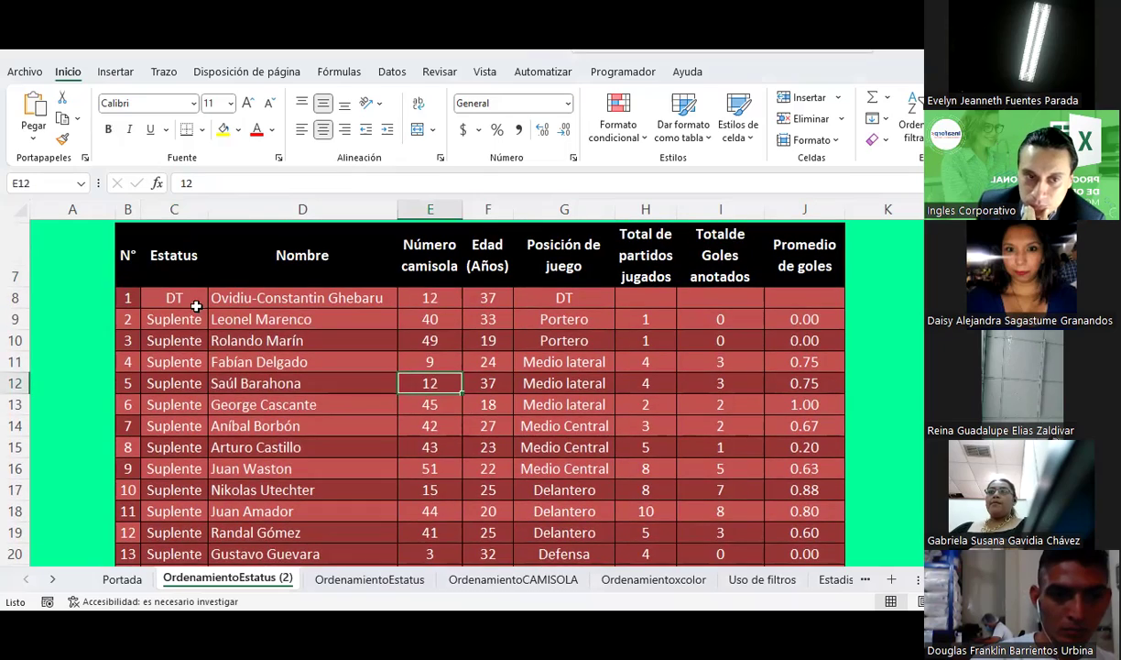
{"action": "left_click_drag", "start_coordinate": [186, 292], "coordinate": [578, 383]}
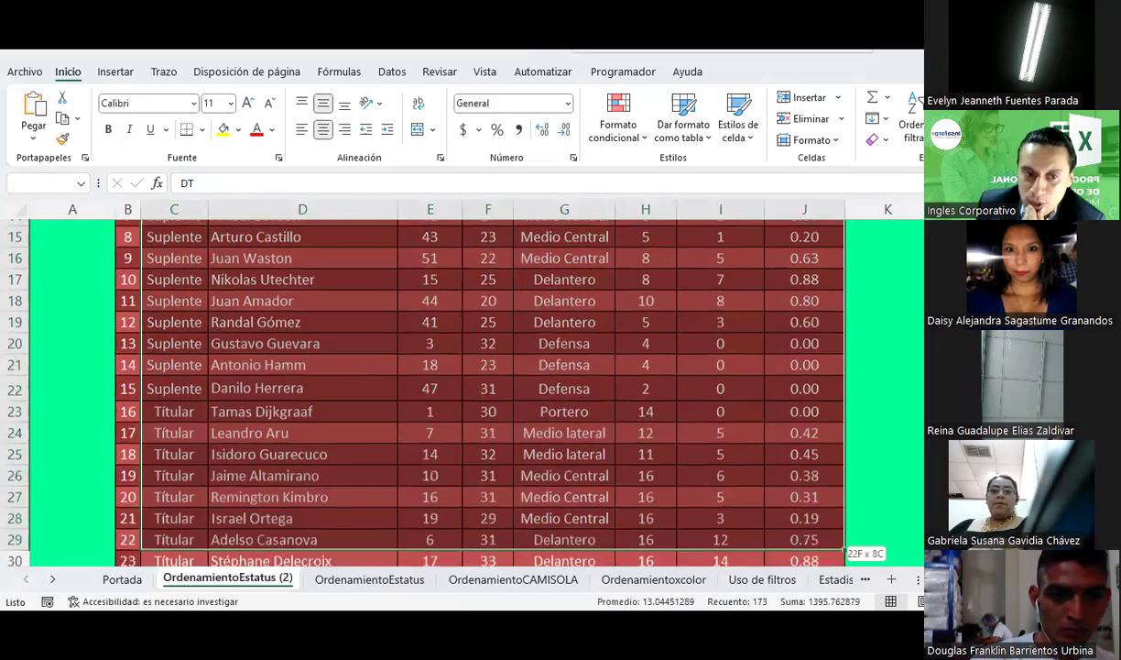
{"action": "scroll", "coordinate": [263, 358], "scroll_direction": "up", "scroll_amount": 5}
{"action": "left_click_drag", "start_coordinate": [185, 309], "coordinate": [844, 524]}
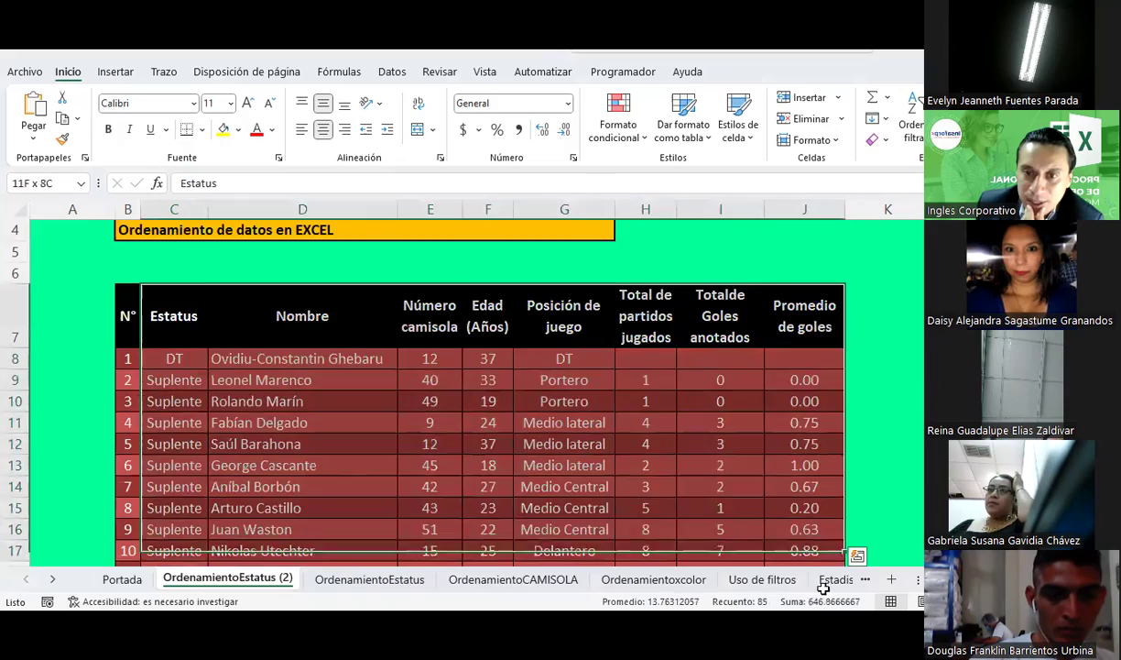
{"action": "left_click_drag", "start_coordinate": [844, 523], "coordinate": [820, 539]}
{"action": "scroll", "coordinate": [262, 422], "scroll_direction": "up", "scroll_amount": 5}
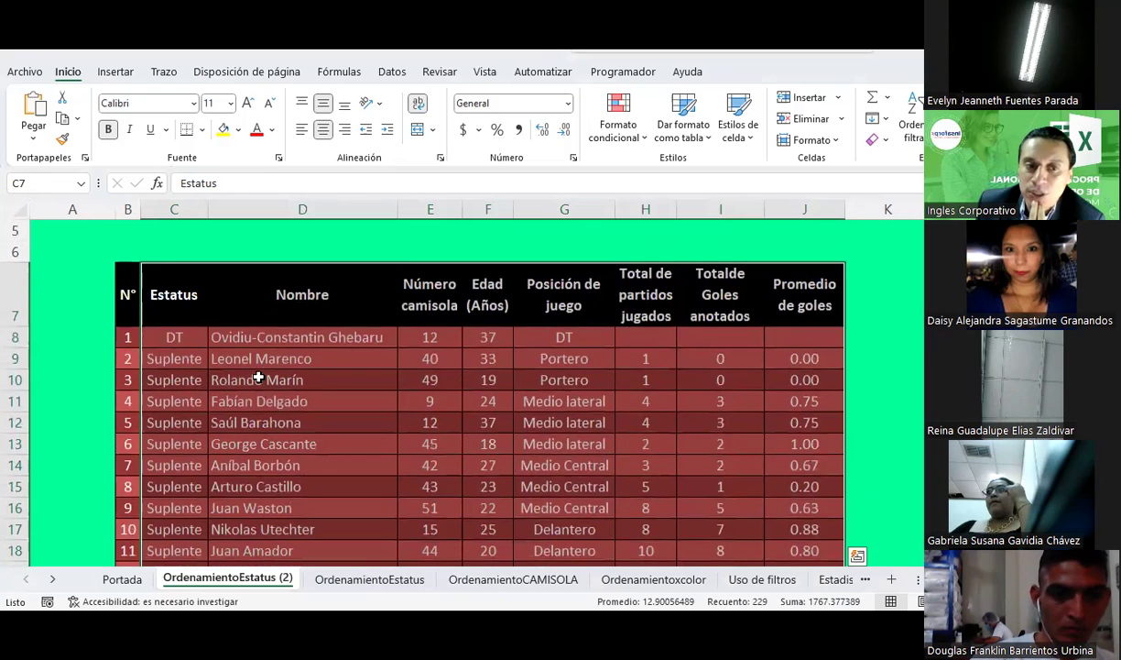
{"action": "scroll", "coordinate": [210, 357], "scroll_direction": "down", "scroll_amount": 1}
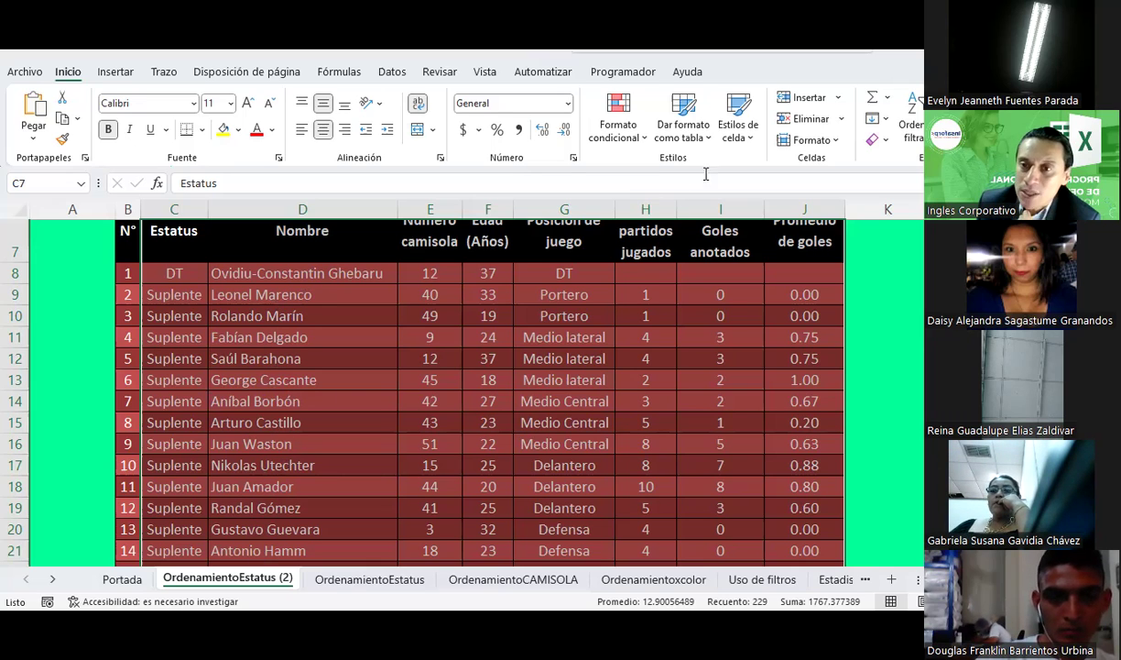
In Orden personalizado, add a second level under Estatus: Luego por Nombre, A a Z
{"action": "left_click", "coordinate": [911, 129]}
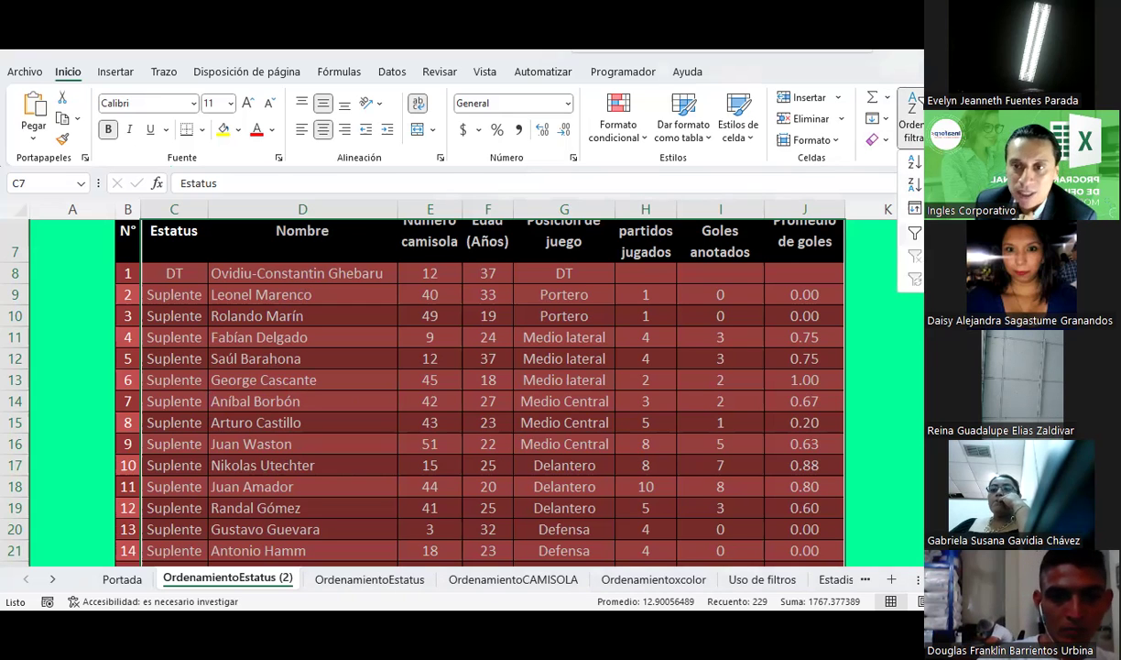
{"action": "left_click", "coordinate": [915, 208]}
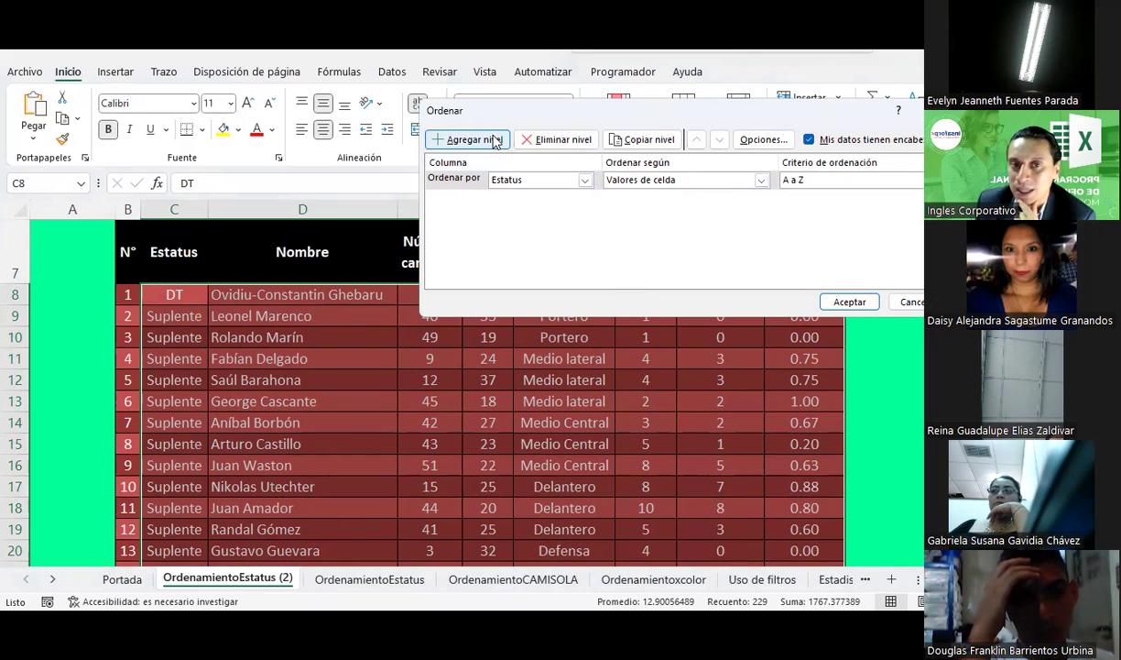
{"action": "left_click", "coordinate": [492, 142]}
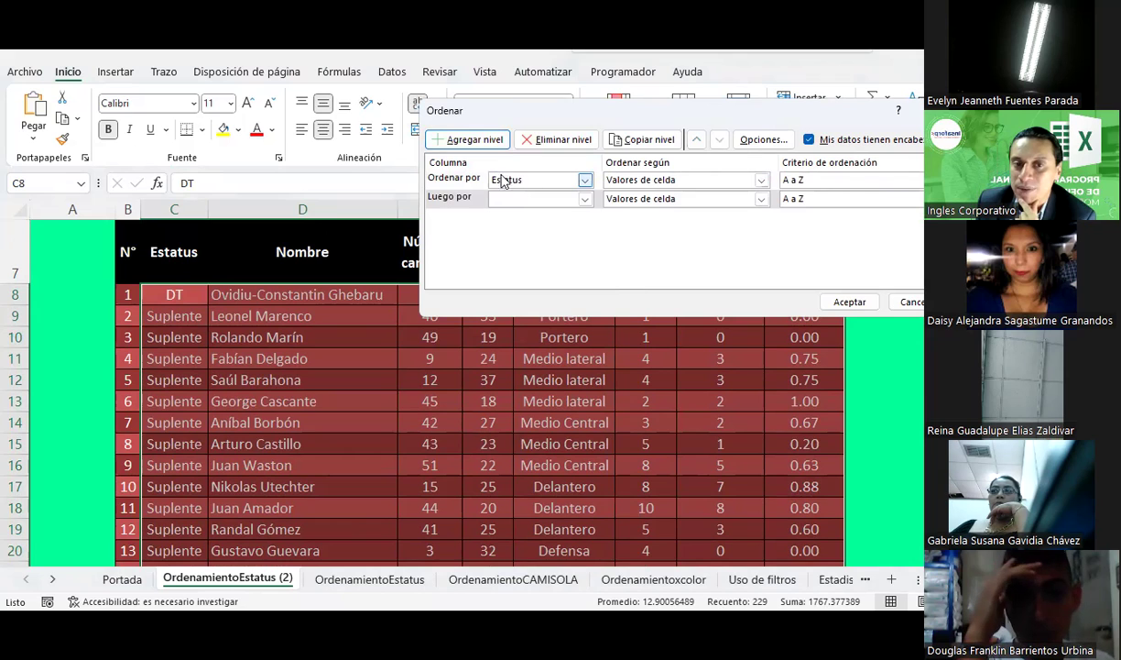
{"action": "left_click", "coordinate": [586, 198]}
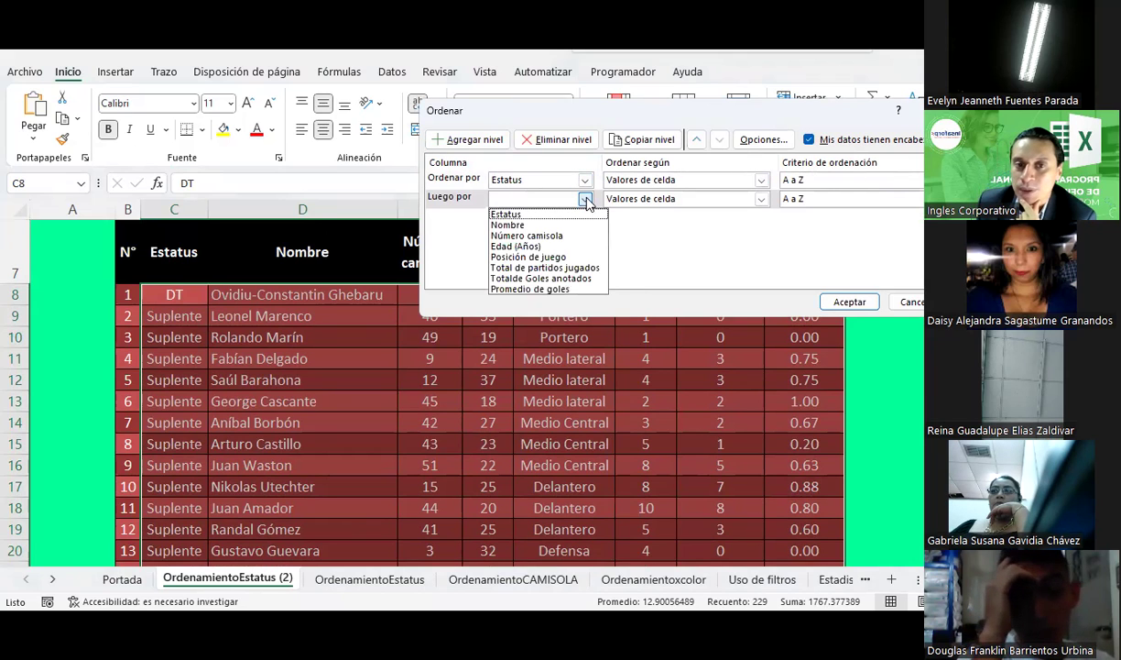
{"action": "left_click", "coordinate": [519, 225]}
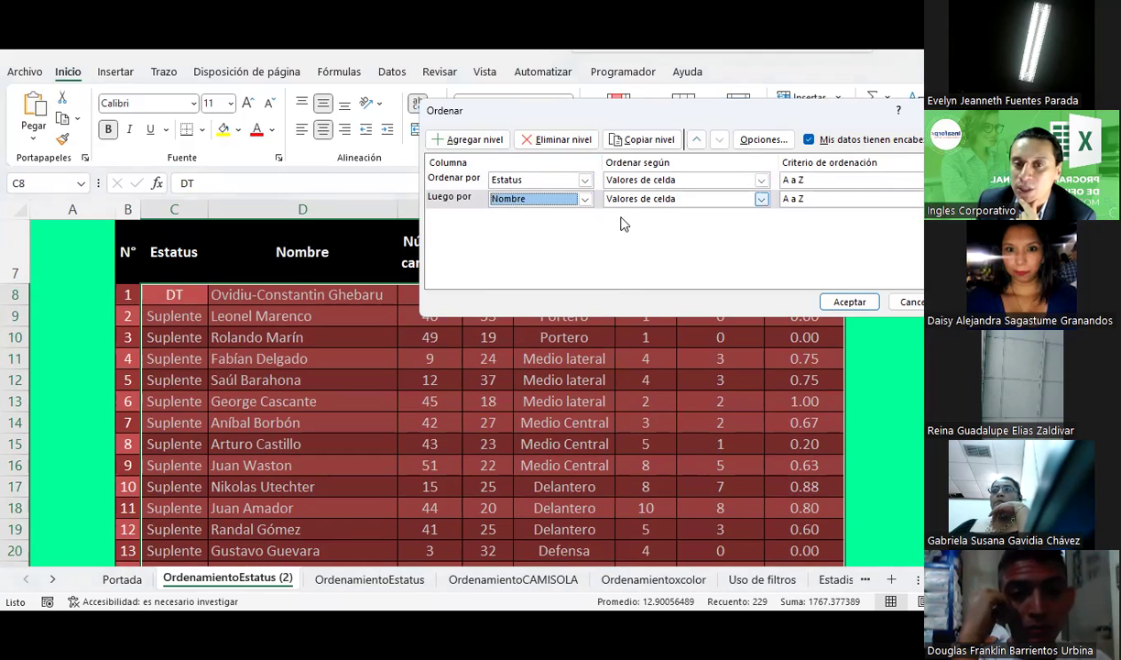
{"action": "left_click", "coordinate": [788, 199]}
{"action": "left_click", "coordinate": [788, 199]}
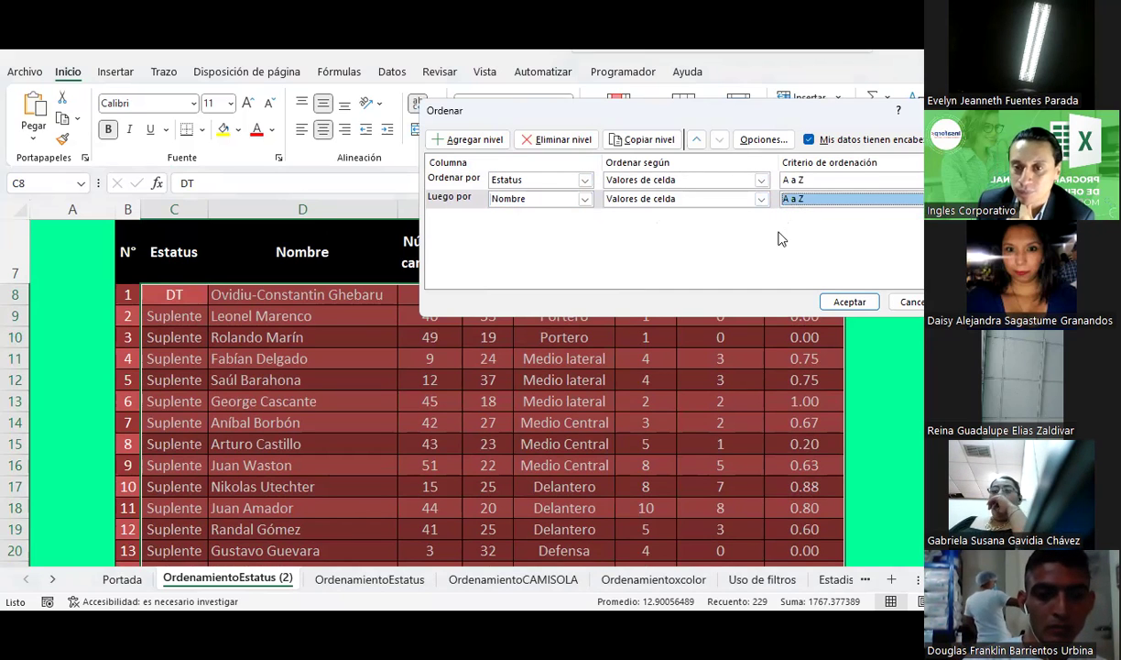
{"action": "left_click", "coordinate": [847, 305]}
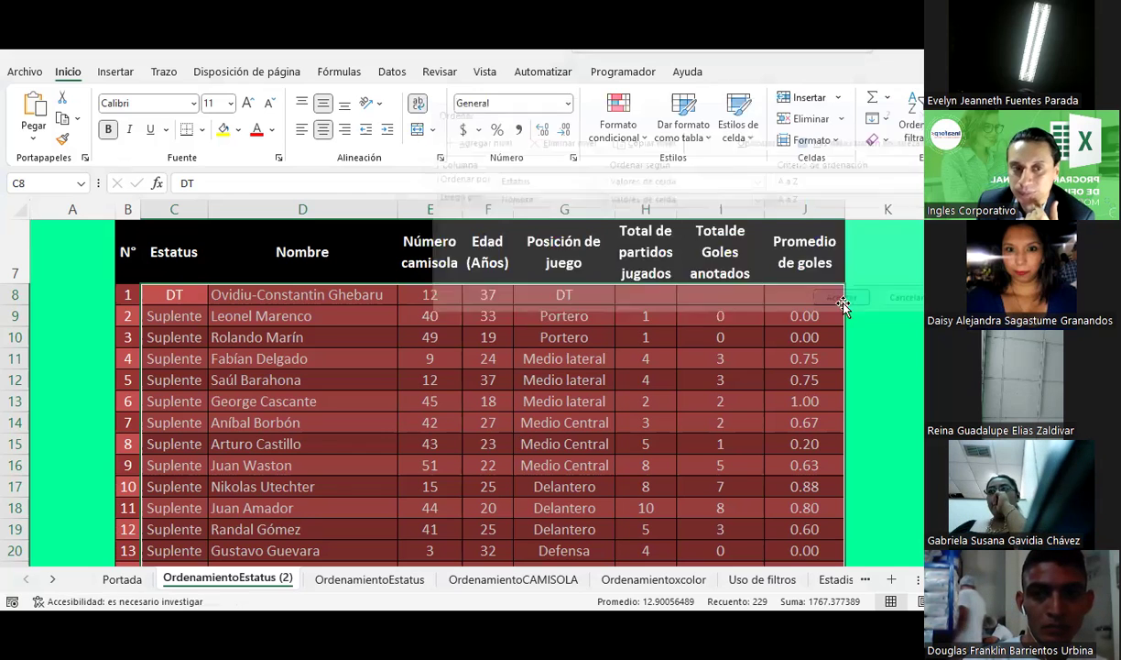
{"action": "scroll", "coordinate": [167, 366], "scroll_direction": "down", "scroll_amount": 1}
{"action": "scroll", "coordinate": [167, 366], "scroll_direction": "up", "scroll_amount": 1}
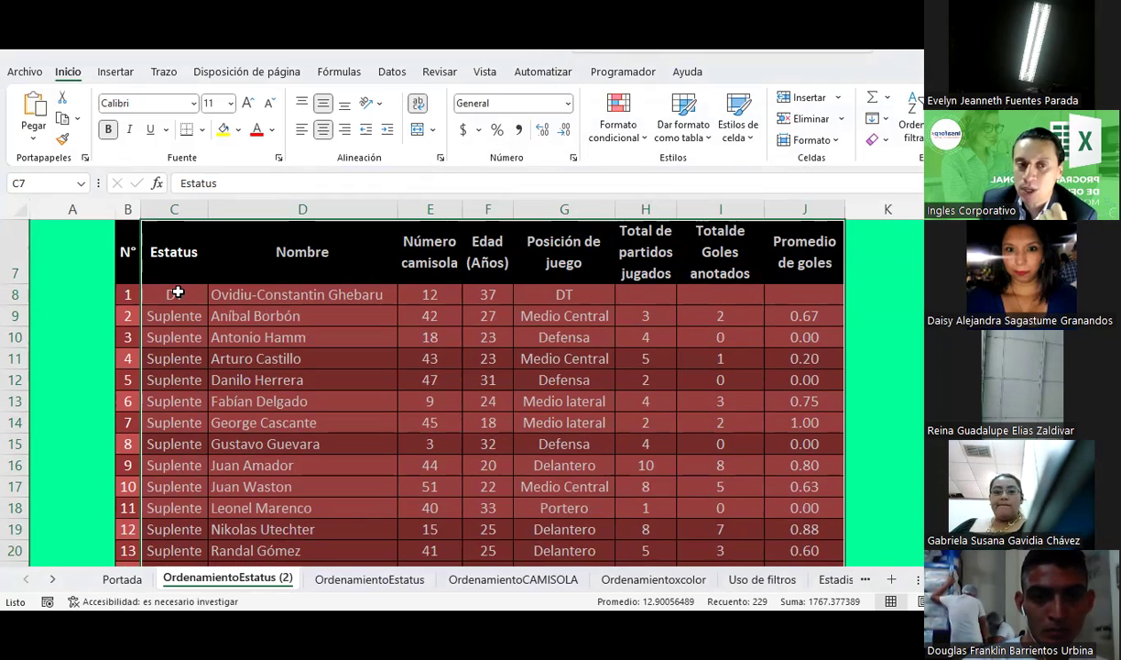
{"action": "scroll", "coordinate": [231, 297], "scroll_direction": "down", "scroll_amount": 1}
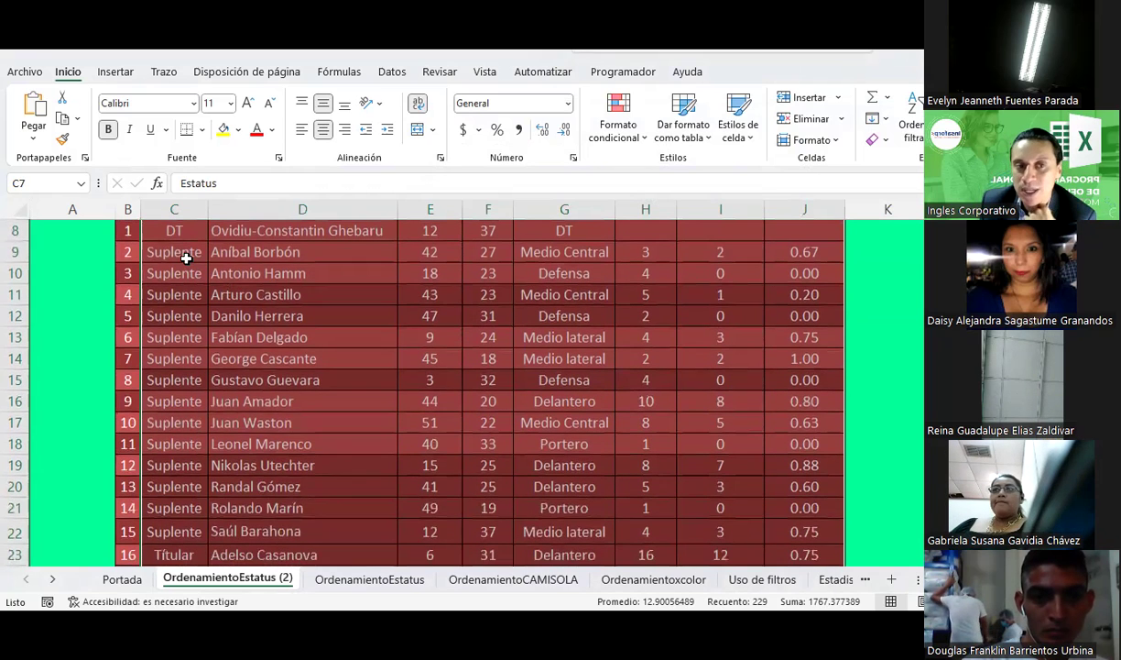
{"action": "scroll", "coordinate": [181, 259], "scroll_direction": "down", "scroll_amount": 4}
{"action": "scroll", "coordinate": [181, 258], "scroll_direction": "down", "scroll_amount": 2}
{"action": "scroll", "coordinate": [181, 258], "scroll_direction": "up", "scroll_amount": 2}
{"action": "scroll", "coordinate": [181, 258], "scroll_direction": "up", "scroll_amount": 1}
{"action": "scroll", "coordinate": [181, 258], "scroll_direction": "up", "scroll_amount": 3}
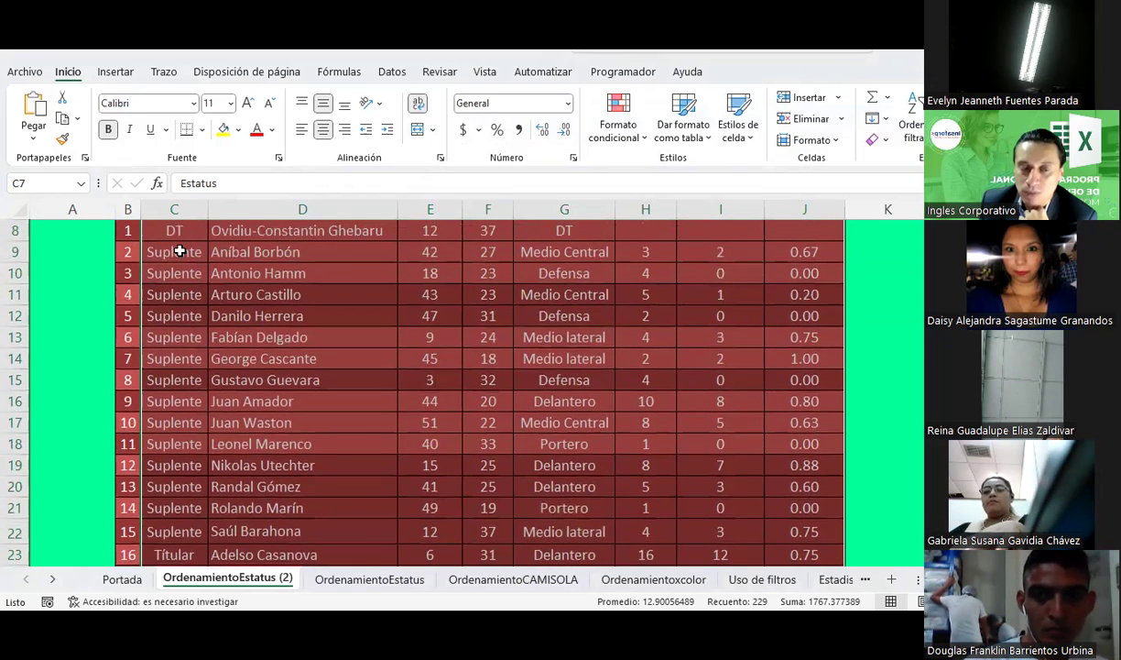
{"action": "scroll", "coordinate": [184, 516], "scroll_direction": "down", "scroll_amount": 2}
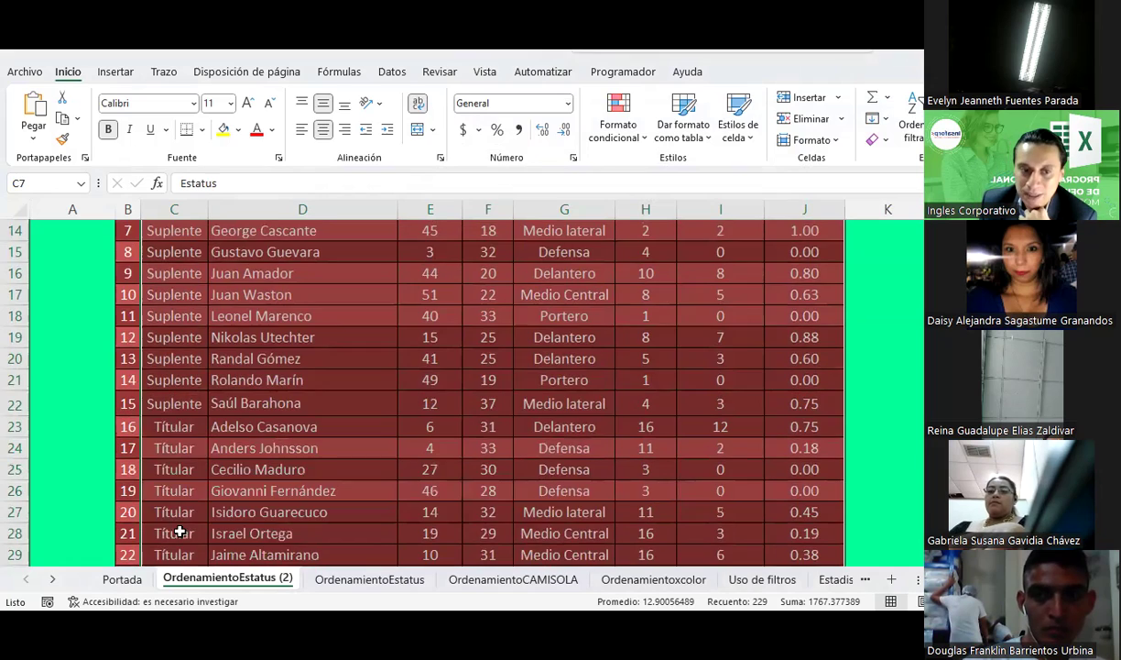
{"action": "scroll", "coordinate": [165, 508], "scroll_direction": "up", "scroll_amount": 3}
{"action": "scroll", "coordinate": [165, 507], "scroll_direction": "down", "scroll_amount": 1}
{"action": "scroll", "coordinate": [171, 510], "scroll_direction": "down", "scroll_amount": 1}
{"action": "scroll", "coordinate": [171, 510], "scroll_direction": "up", "scroll_amount": 1}
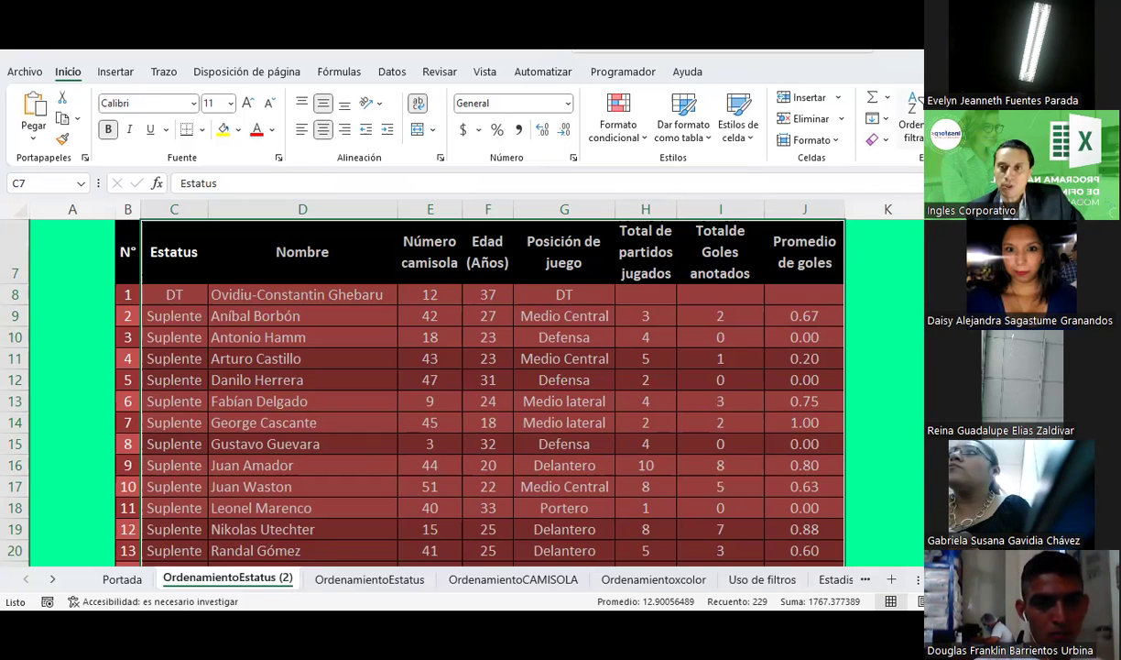
{"action": "key", "text": "Return"}
{"action": "key", "text": "alt+d"}
{"action": "key", "text": "s"}
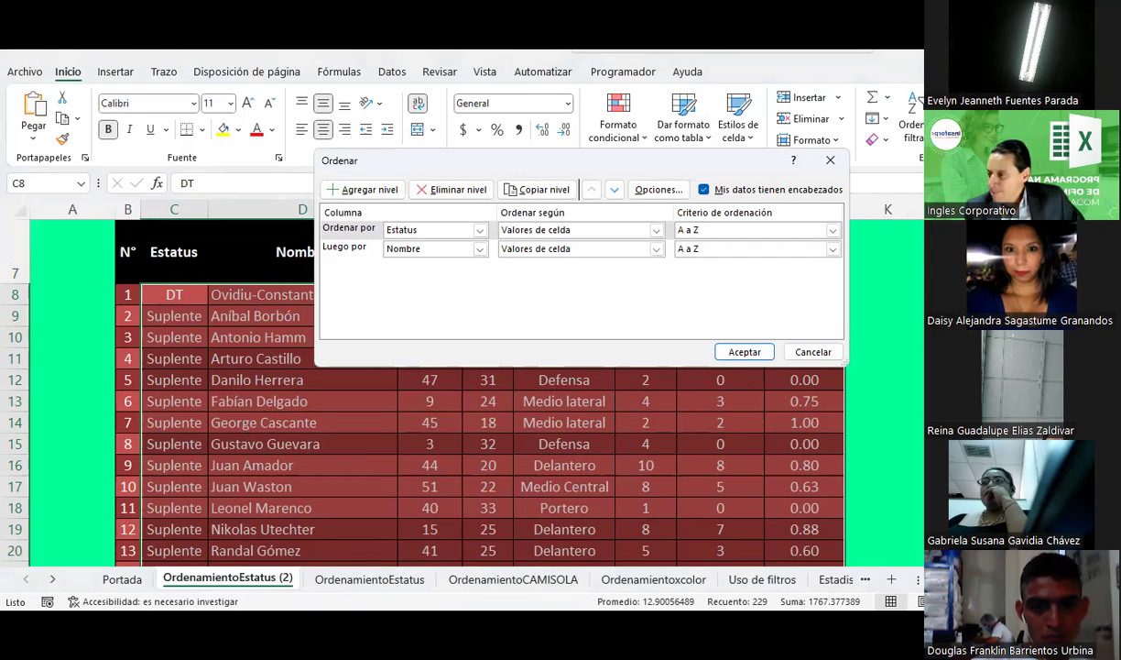
{"action": "key", "text": "Return"}
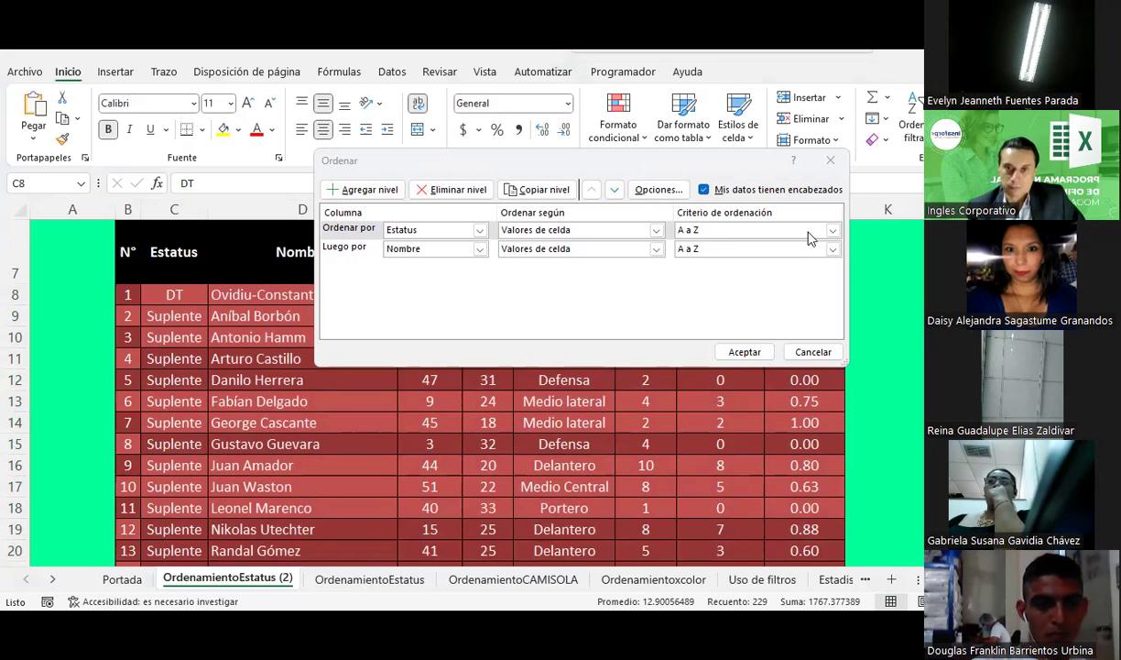
{"action": "left_click", "coordinate": [656, 249]}
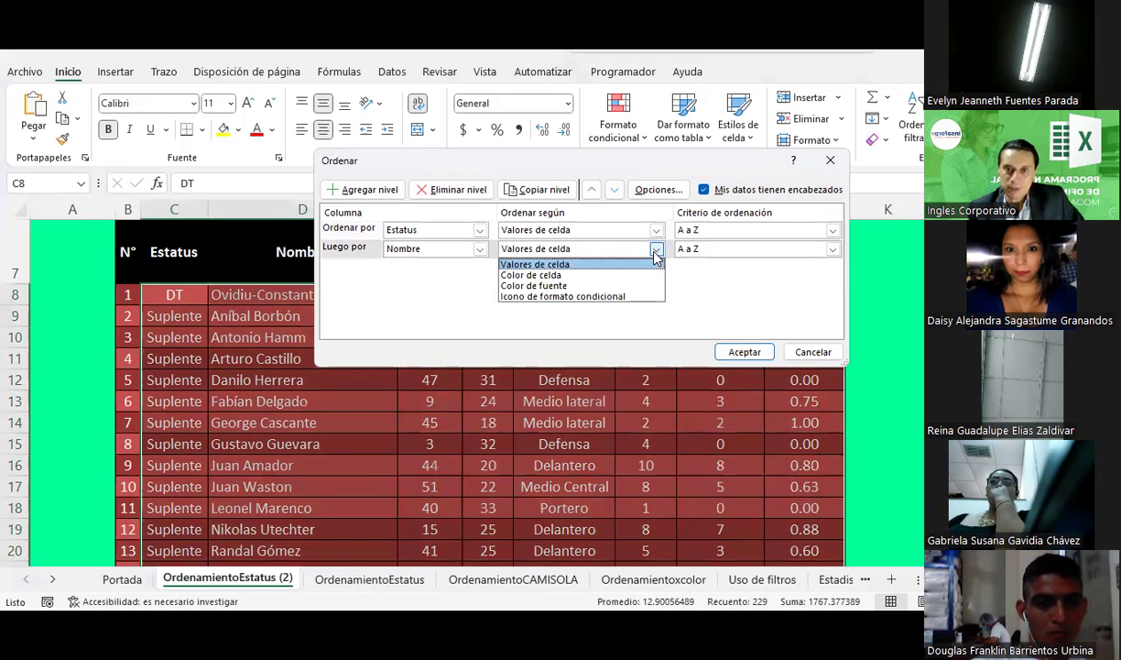
{"action": "left_click", "coordinate": [656, 255]}
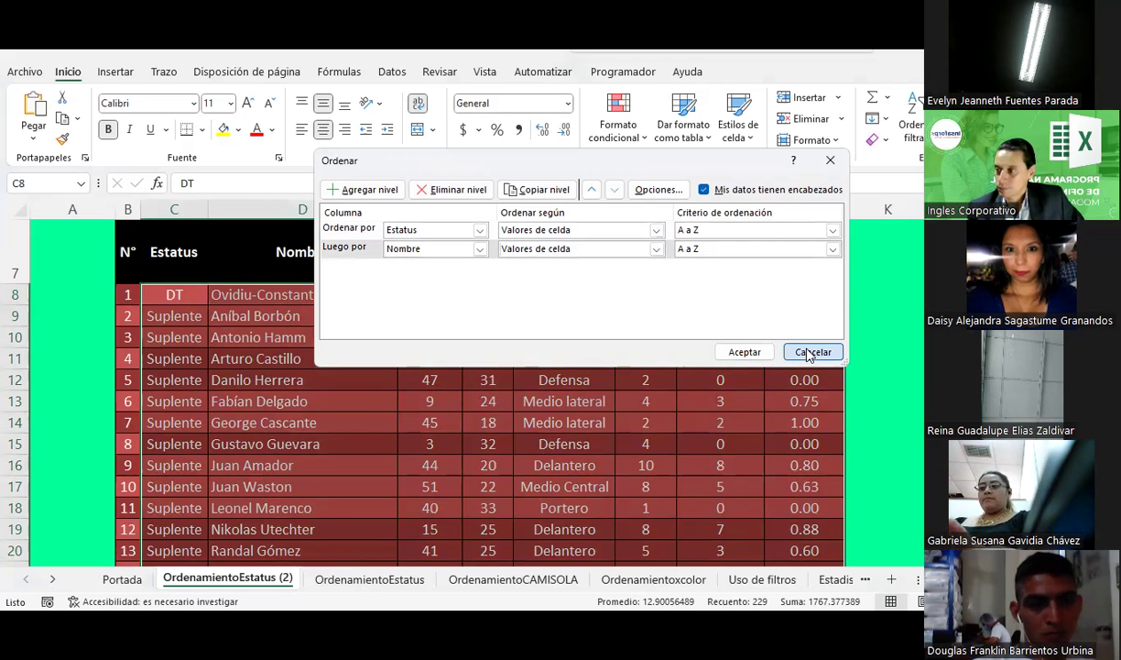
{"action": "left_click", "coordinate": [809, 353]}
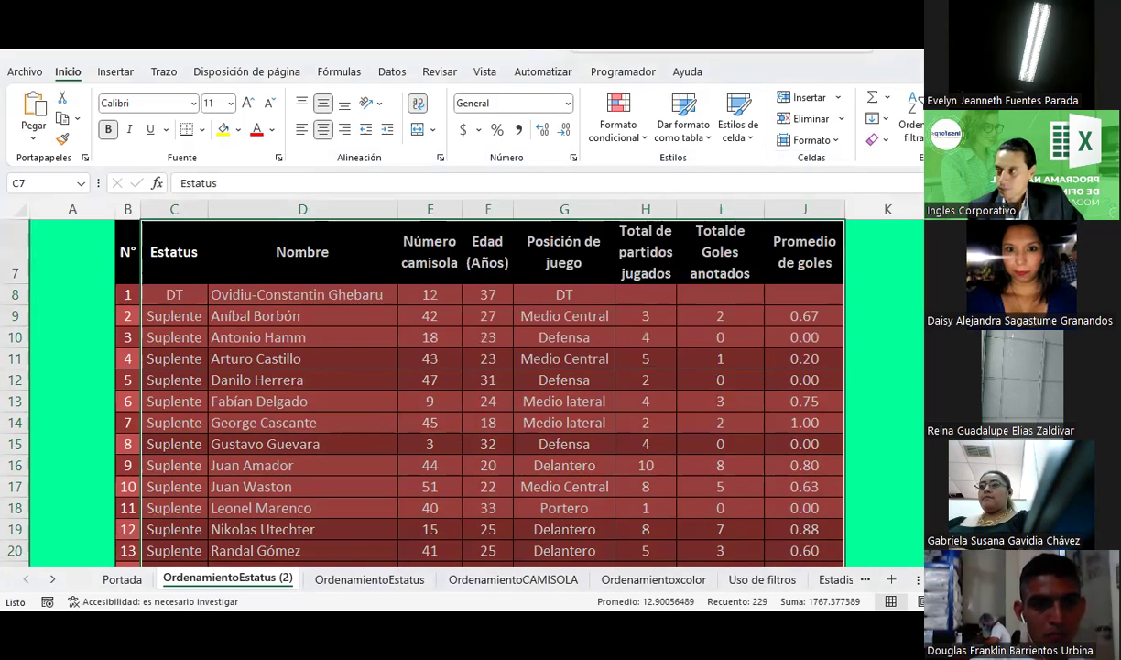
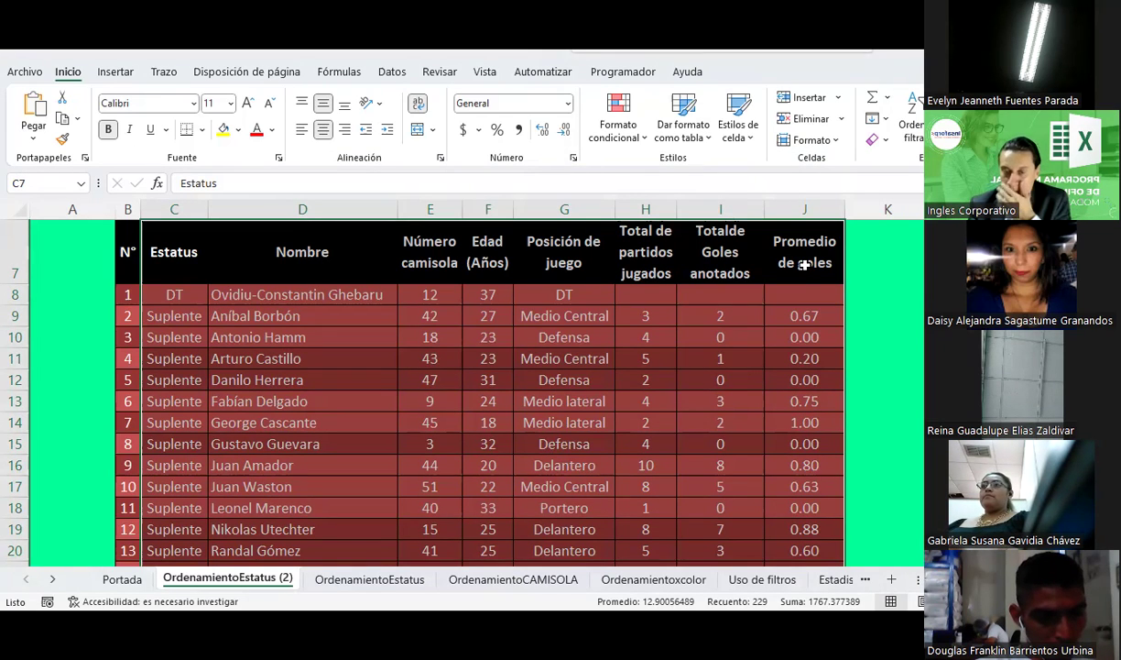
Copy the OrdenamientoEstatus sheet, placing the copy before the original as OrdenamientoEstatus (3)
{"action": "left_click", "coordinate": [448, 501]}
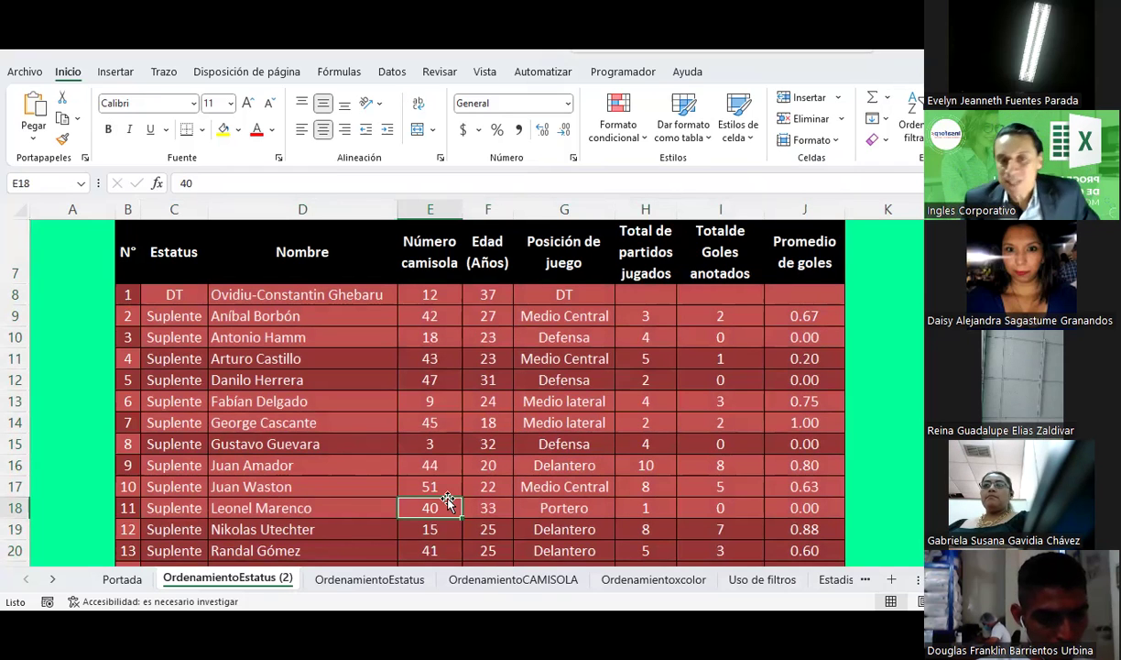
{"action": "left_click", "coordinate": [394, 579]}
{"action": "right_click", "coordinate": [394, 579]}
{"action": "left_click", "coordinate": [462, 391]}
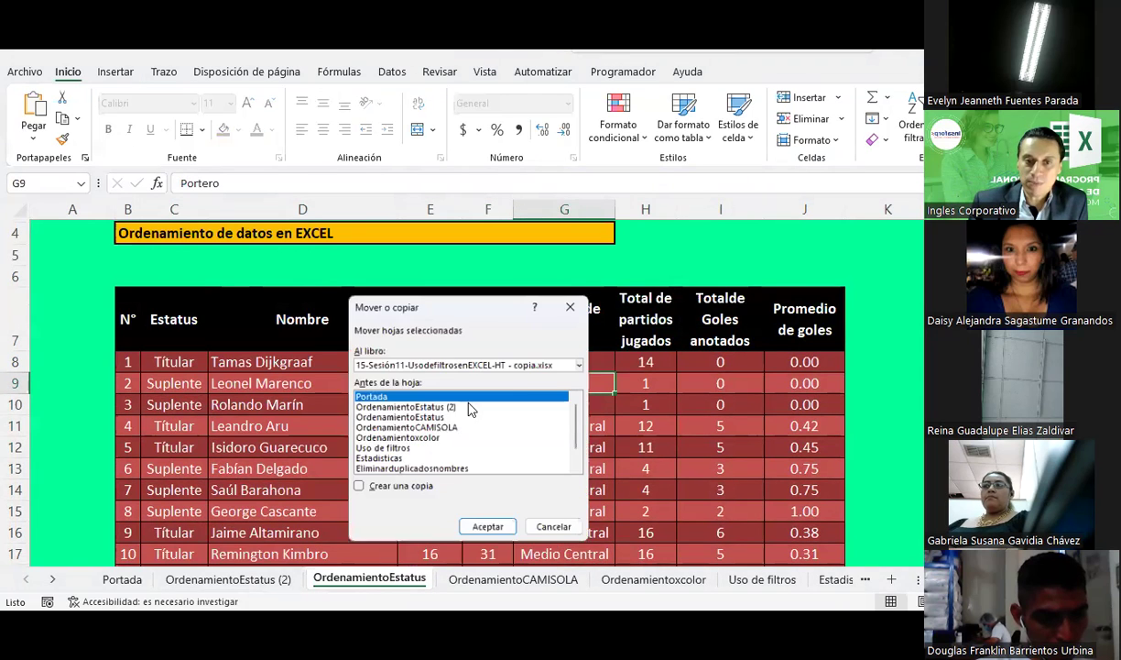
{"action": "left_click", "coordinate": [403, 417]}
{"action": "left_click", "coordinate": [394, 488]}
{"action": "left_click", "coordinate": [488, 530]}
{"action": "scroll", "coordinate": [395, 426], "scroll_direction": "down", "scroll_amount": 1}
{"action": "scroll", "coordinate": [395, 426], "scroll_direction": "down", "scroll_amount": 1}
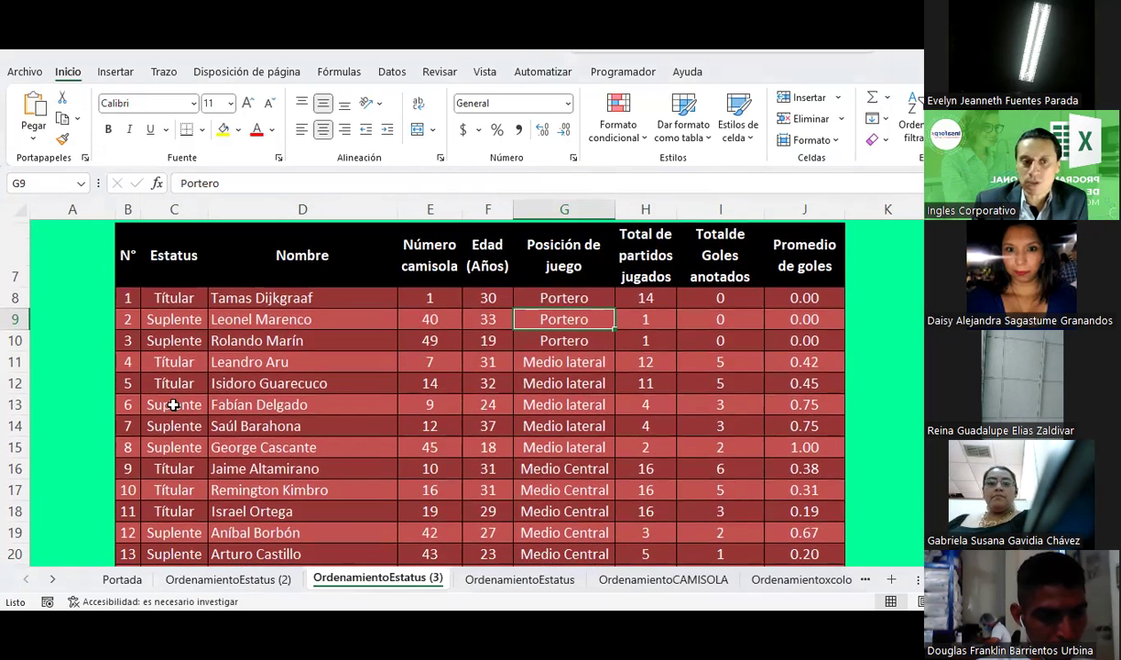
Select table rows 10, 14, 18, 22, 28 and 34 across columns B to J
{"action": "left_click", "coordinate": [174, 337]}
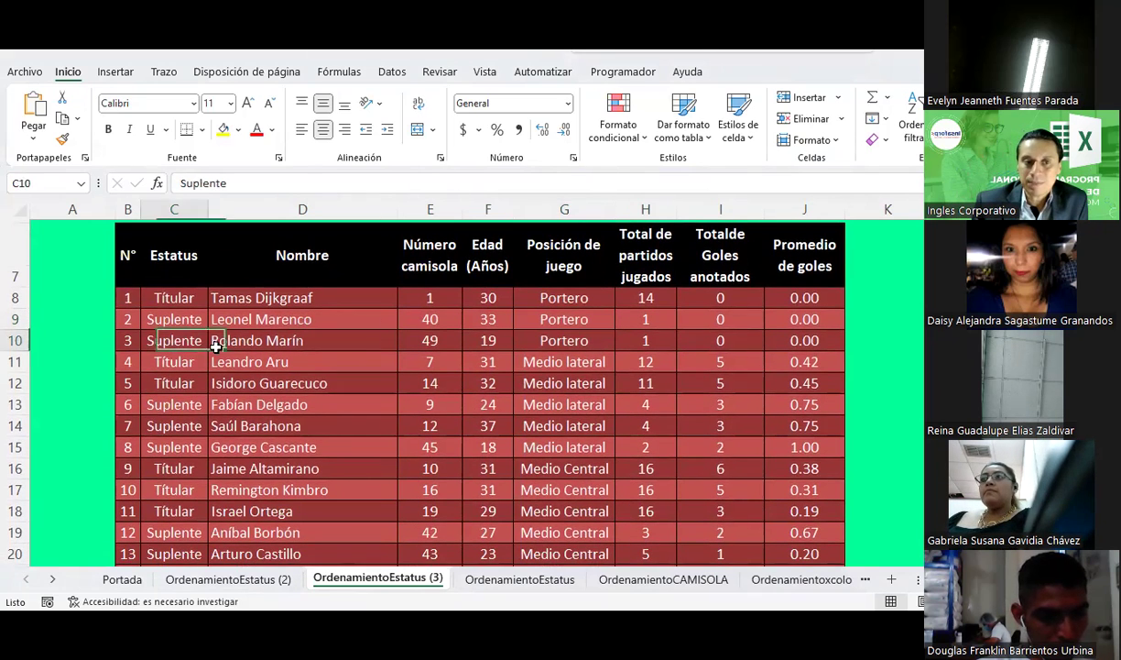
{"action": "key", "text": "shift+Right"}
{"action": "left_click_drag", "start_coordinate": [129, 340], "coordinate": [806, 340]}
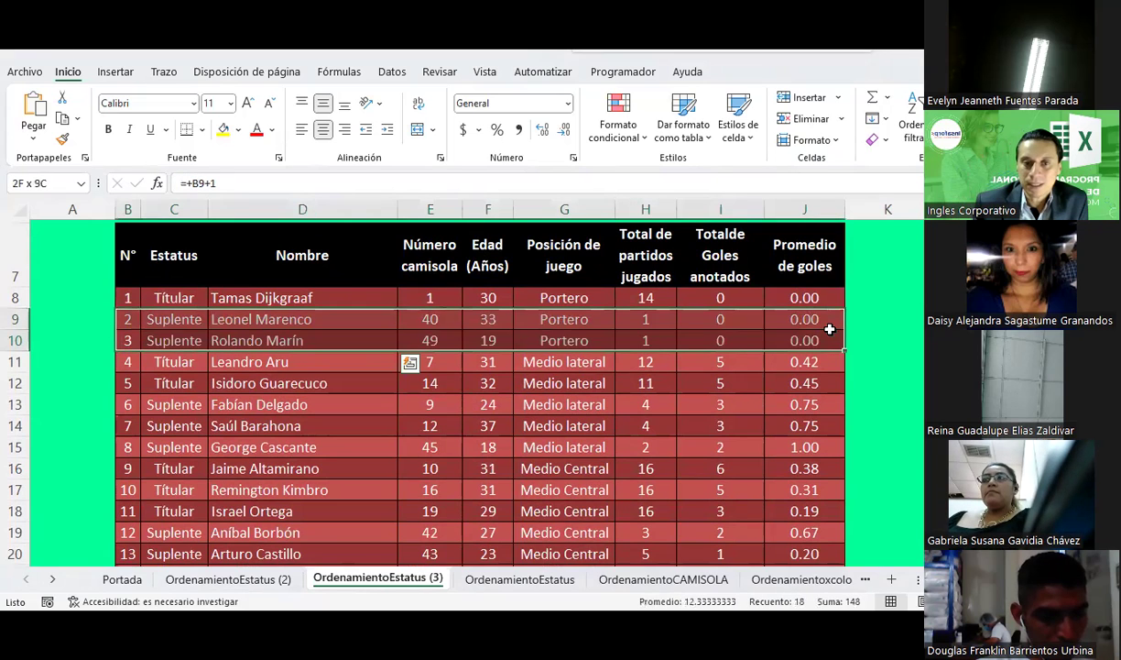
{"action": "left_click_drag", "start_coordinate": [127, 426], "coordinate": [806, 425], "text": "ctrl"}
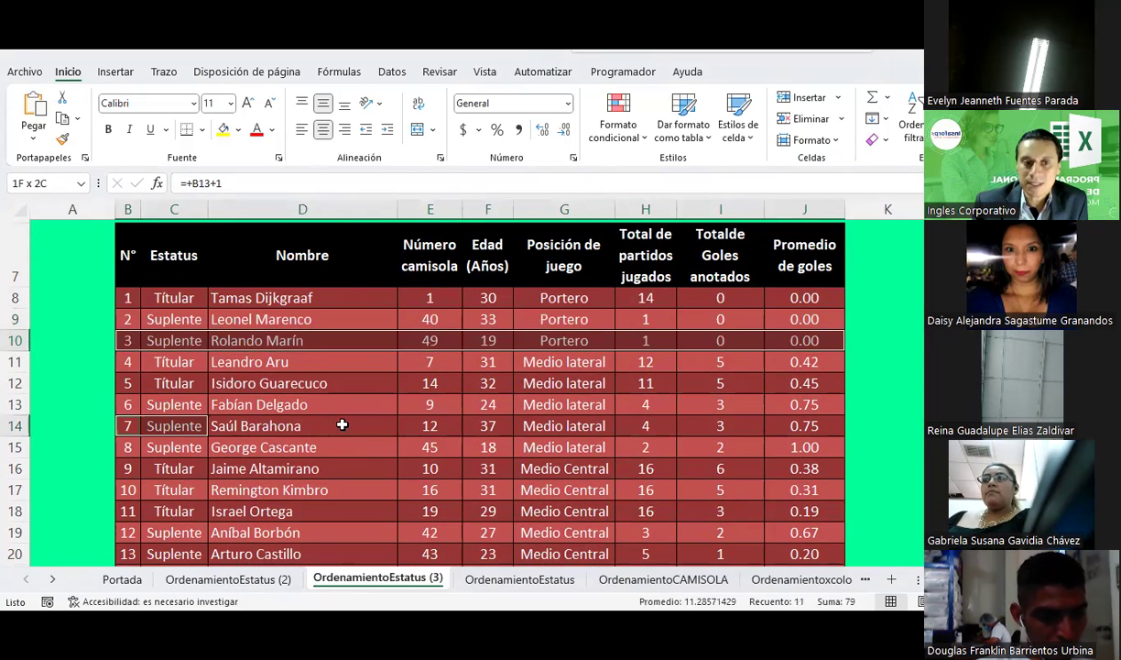
{"action": "scroll", "coordinate": [238, 463], "scroll_direction": "down", "scroll_amount": 1}
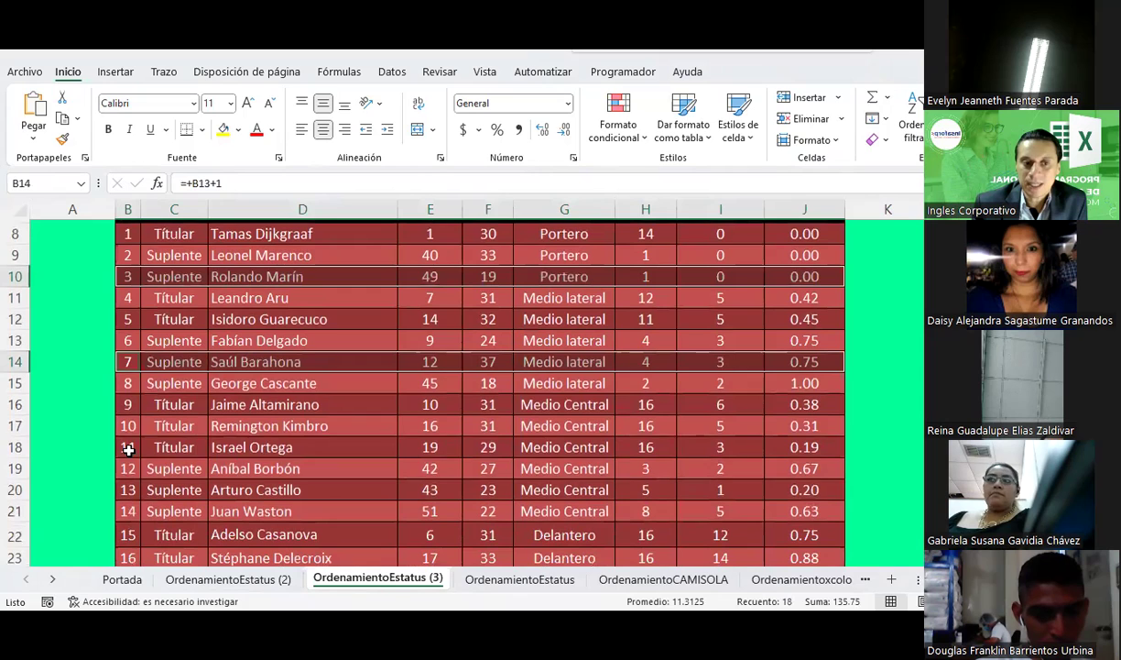
{"action": "left_click_drag", "start_coordinate": [128, 449], "coordinate": [828, 454], "text": "ctrl"}
{"action": "scroll", "coordinate": [180, 493], "scroll_direction": "down", "scroll_amount": 1}
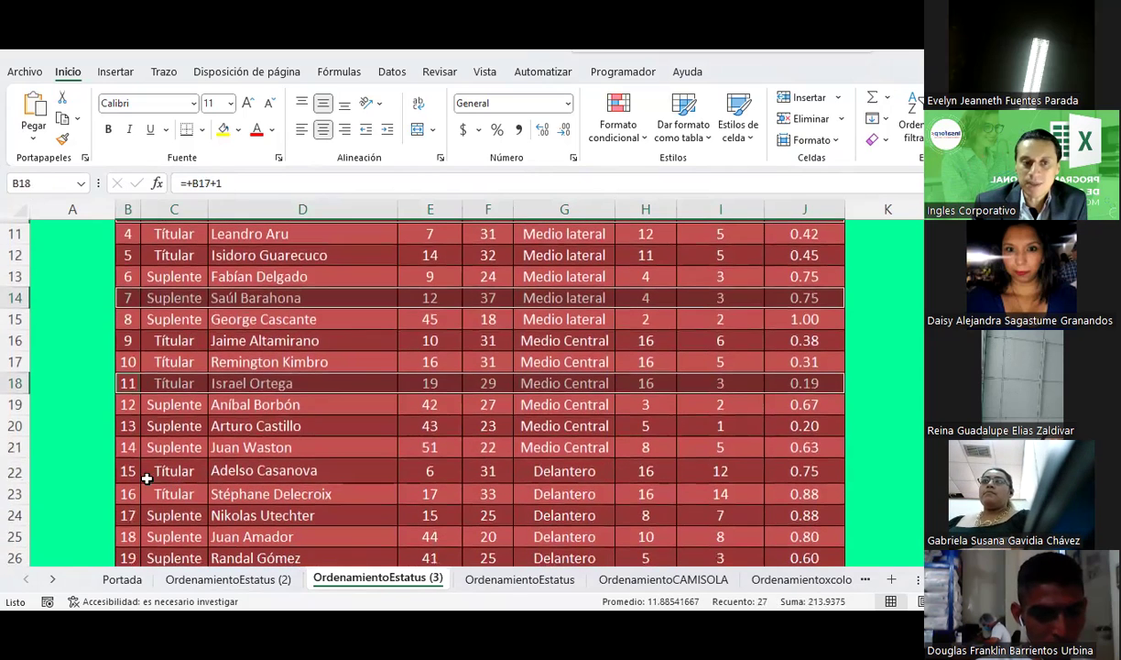
{"action": "left_click_drag", "start_coordinate": [132, 477], "coordinate": [779, 474], "text": "ctrl"}
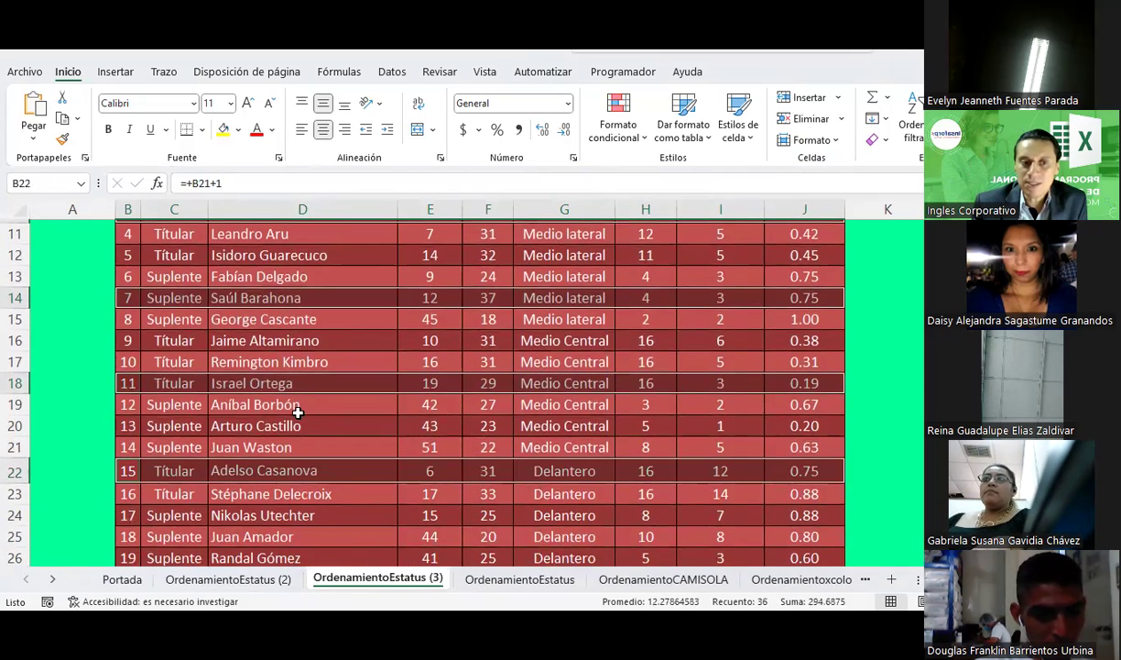
{"action": "scroll", "coordinate": [298, 413], "scroll_direction": "down", "scroll_amount": 2}
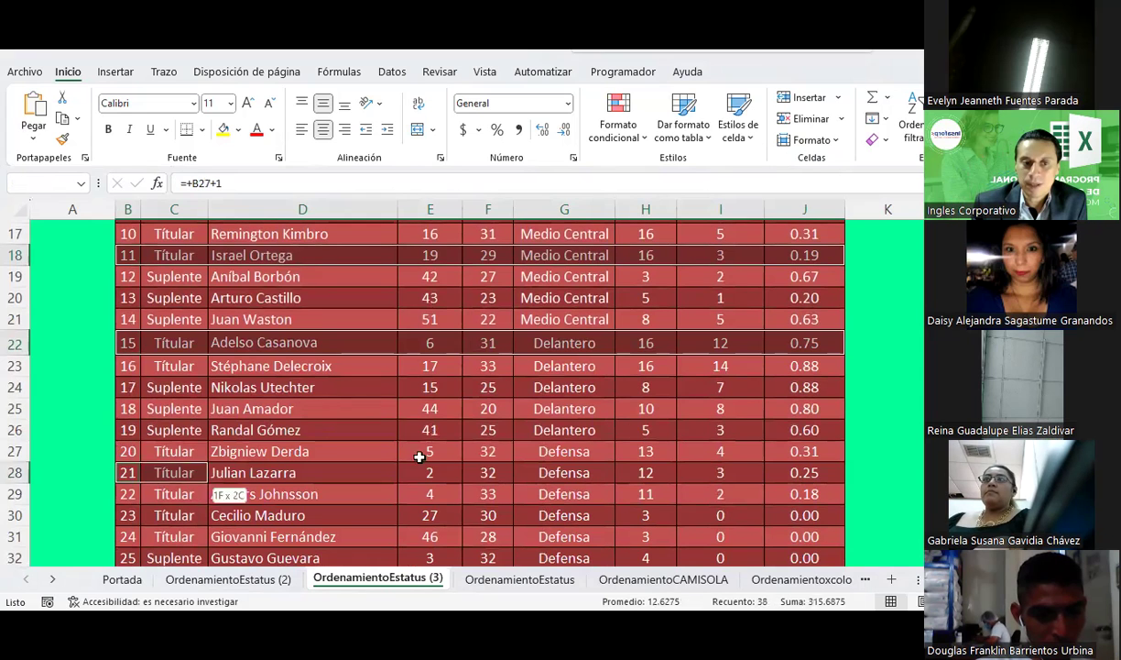
{"action": "left_click_drag", "start_coordinate": [122, 468], "coordinate": [811, 472], "text": "ctrl"}
{"action": "scroll", "coordinate": [412, 421], "scroll_direction": "down", "scroll_amount": 3}
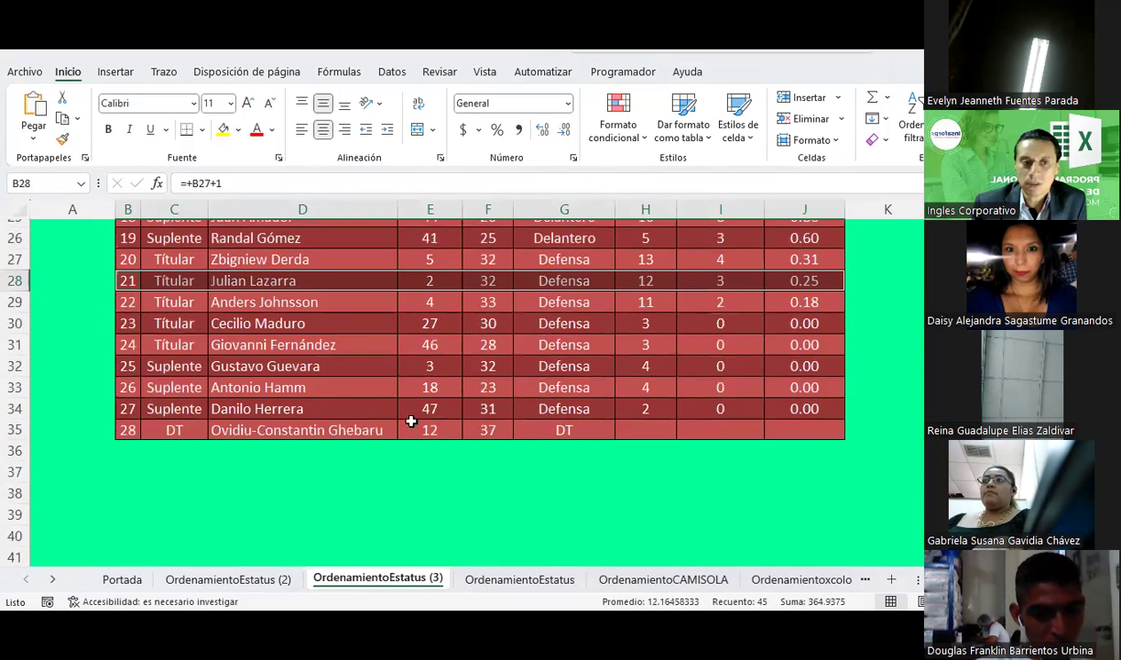
{"action": "left_click_drag", "start_coordinate": [128, 406], "coordinate": [820, 409], "text": "ctrl"}
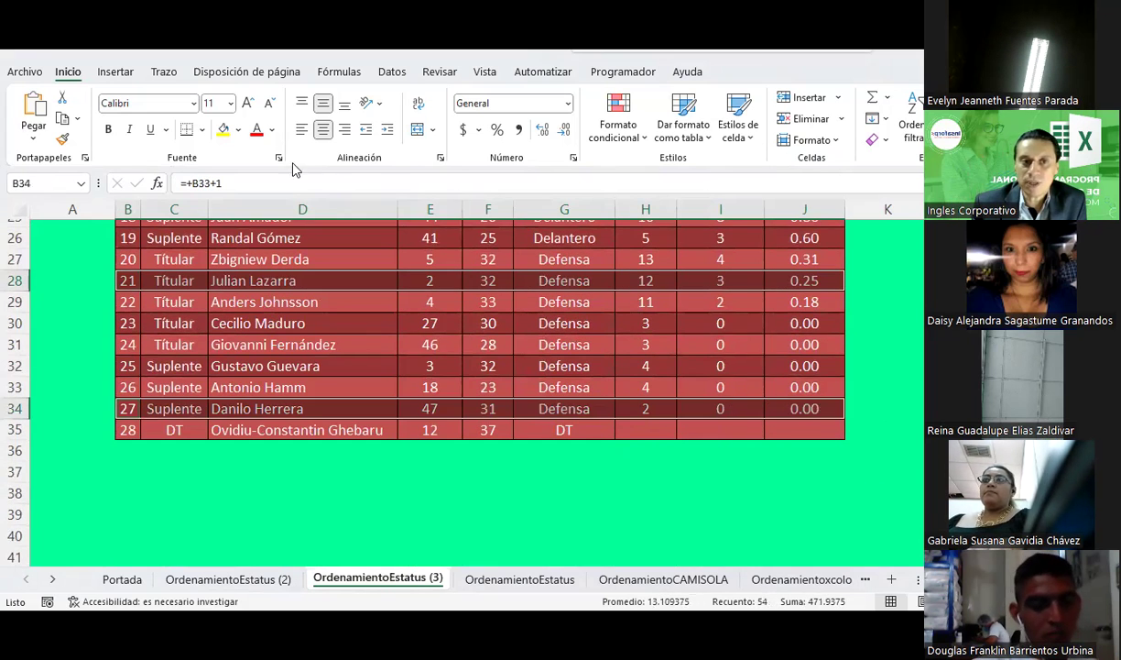
Fill the selected rows dark navy blue
{"action": "left_click", "coordinate": [240, 135]}
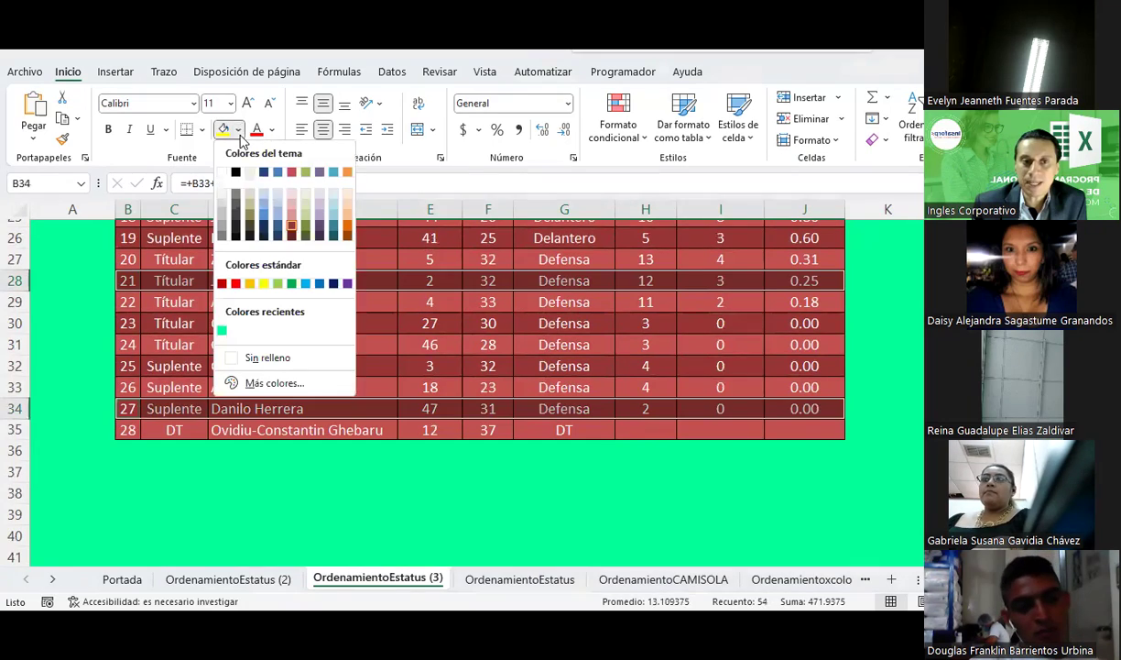
{"action": "left_click", "coordinate": [269, 231]}
{"action": "left_click", "coordinate": [456, 364]}
{"action": "scroll", "coordinate": [455, 363], "scroll_direction": "up", "scroll_amount": 3}
{"action": "scroll", "coordinate": [455, 364], "scroll_direction": "up", "scroll_amount": 3}
{"action": "scroll", "coordinate": [455, 364], "scroll_direction": "up", "scroll_amount": 3}
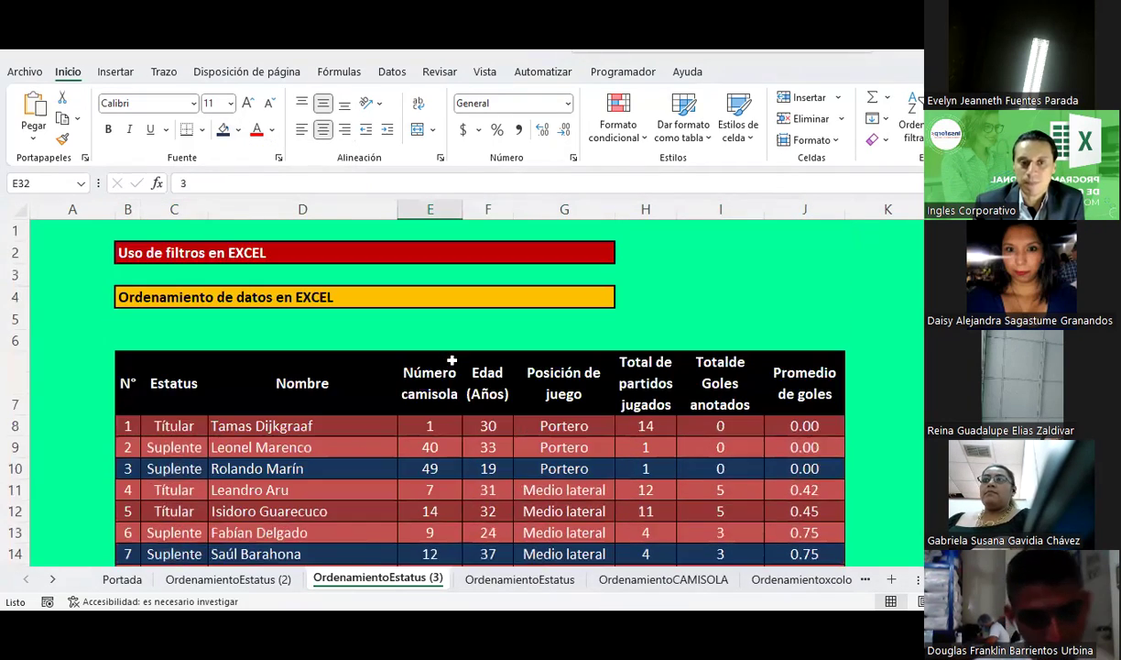
{"action": "scroll", "coordinate": [451, 360], "scroll_direction": "down", "scroll_amount": 1}
{"action": "scroll", "coordinate": [452, 360], "scroll_direction": "down", "scroll_amount": 1}
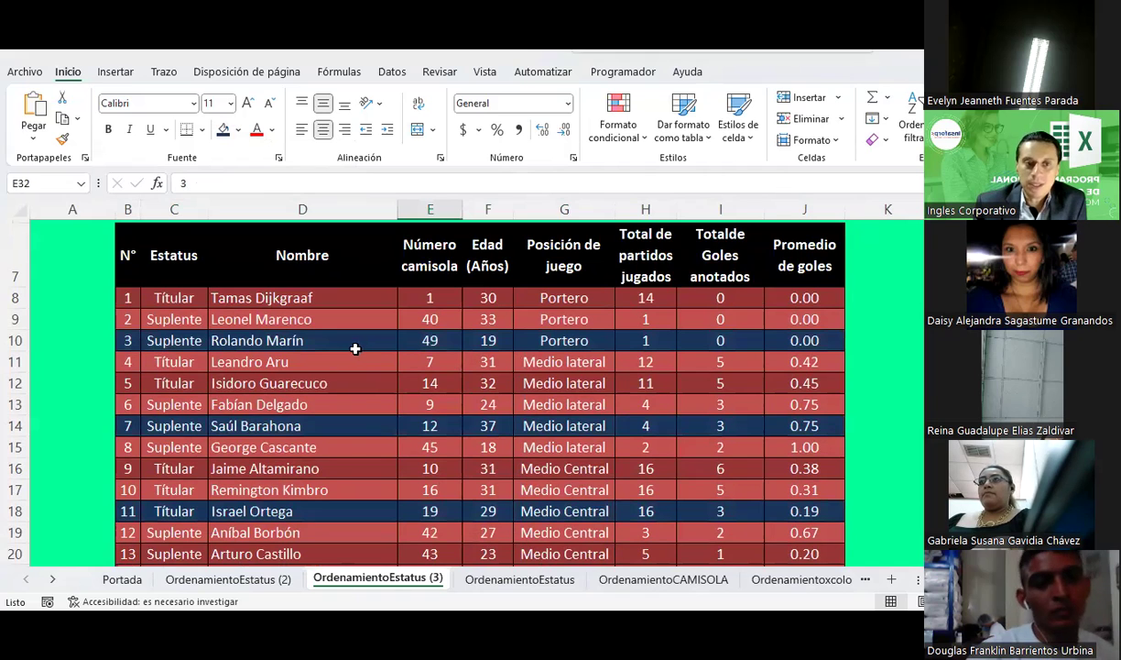
Select table rows 8, 12, 16, 20 and 24 across columns B to J
{"action": "left_click_drag", "start_coordinate": [130, 296], "coordinate": [811, 298]}
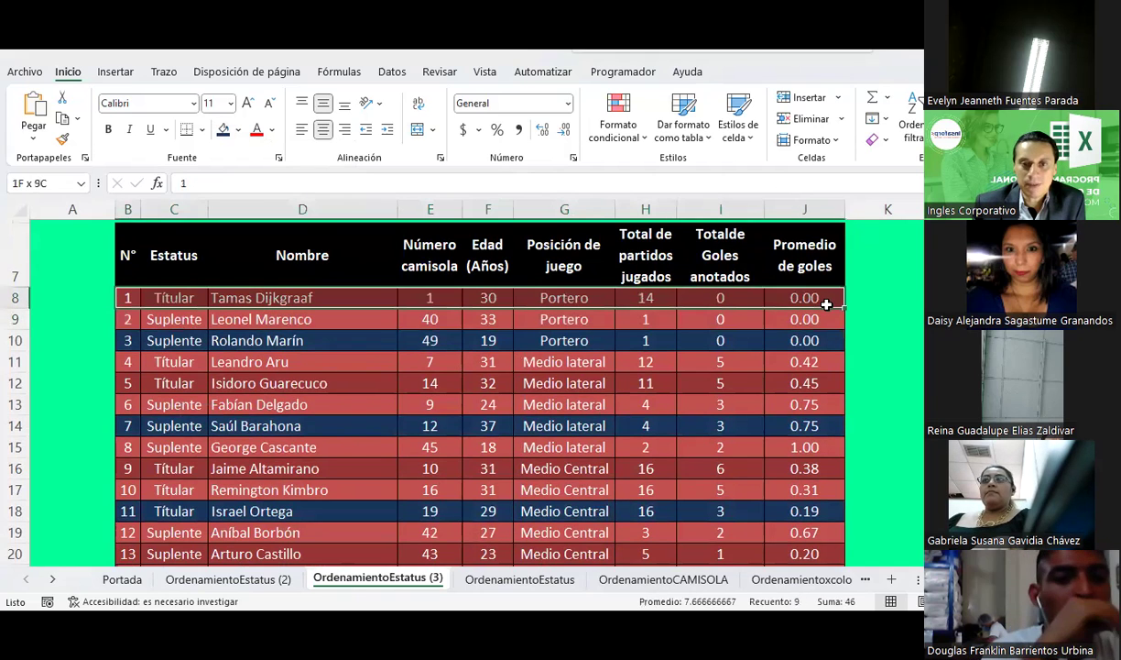
{"action": "left_click_drag", "start_coordinate": [138, 383], "coordinate": [796, 383], "text": "ctrl"}
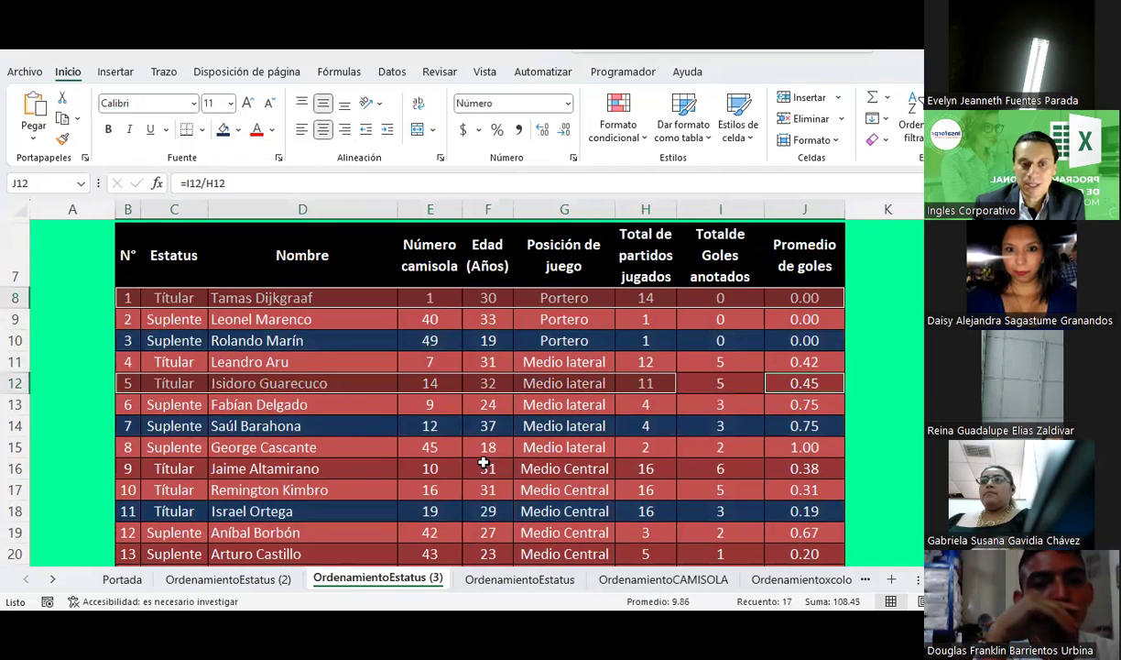
{"action": "left_click_drag", "start_coordinate": [126, 385], "coordinate": [823, 386]}
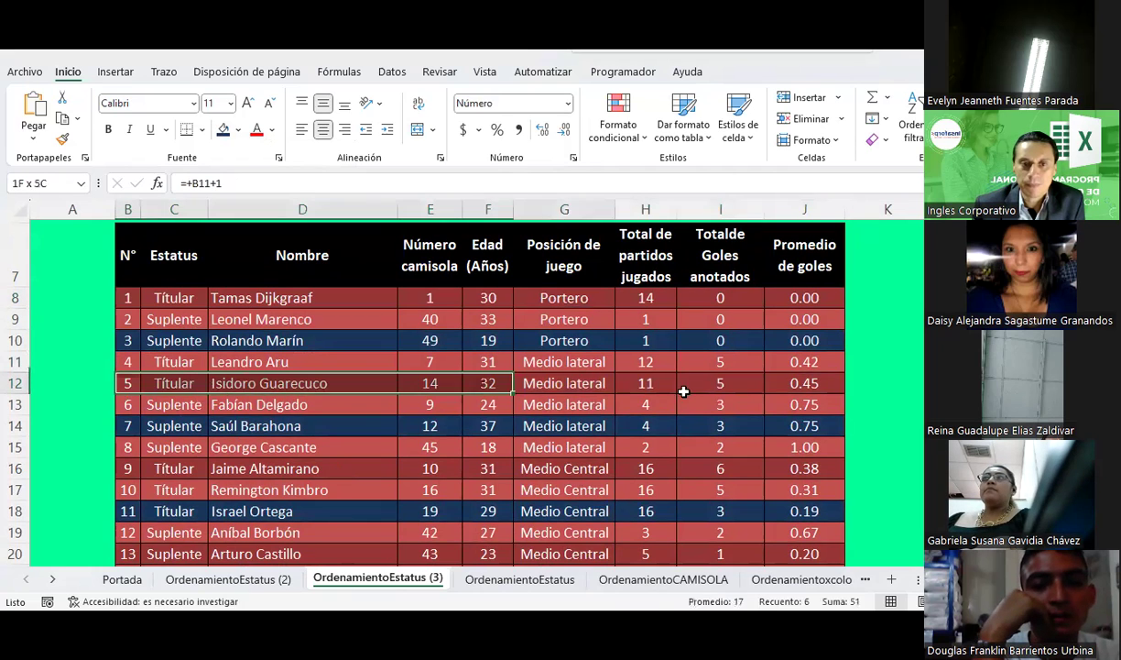
{"action": "left_click_drag", "start_coordinate": [824, 299], "coordinate": [142, 298]}
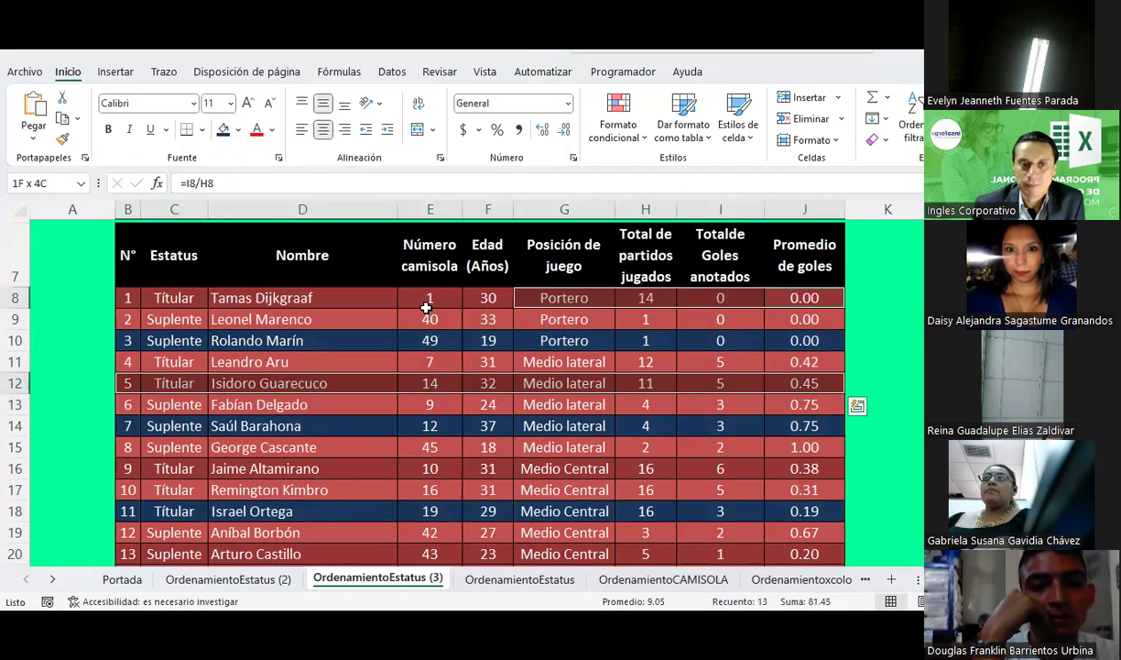
{"action": "scroll", "coordinate": [82, 407], "scroll_direction": "down", "scroll_amount": 1}
{"action": "mouse_move", "coordinate": [124, 404]}
{"action": "left_mouse_down"}
{"action": "mouse_move", "coordinate": [741, 418]}
{"action": "mouse_move", "coordinate": [775, 407]}
{"action": "left_mouse_up"}
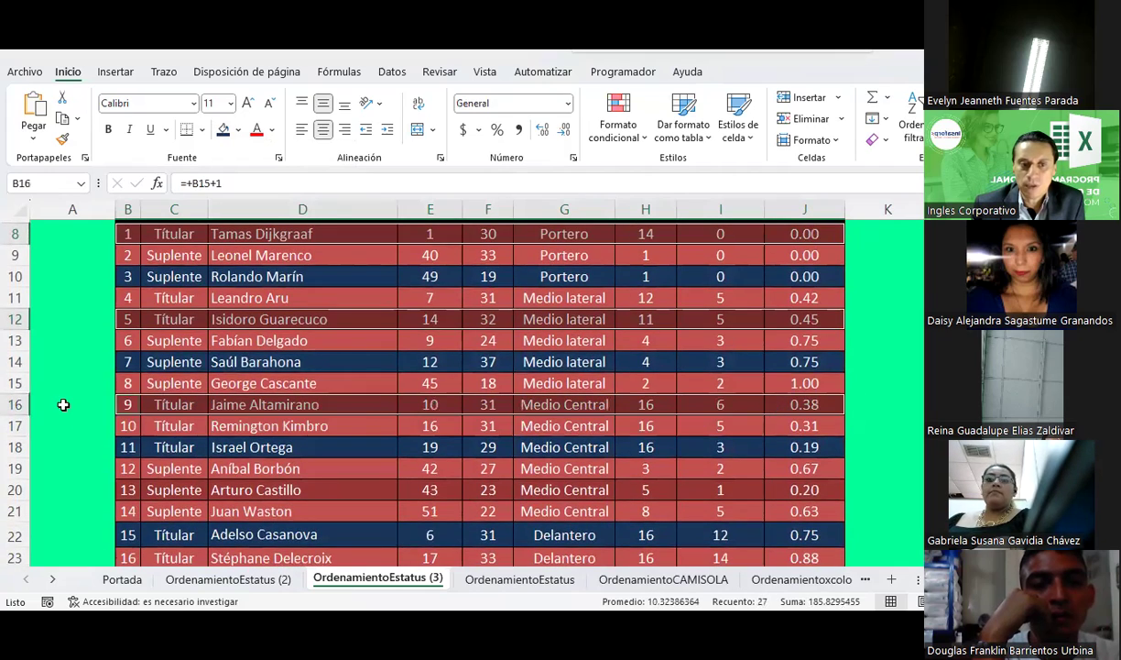
{"action": "scroll", "coordinate": [63, 404], "scroll_direction": "down", "scroll_amount": 2}
{"action": "left_click_drag", "start_coordinate": [128, 371], "coordinate": [815, 365]}
{"action": "left_click_drag", "start_coordinate": [138, 455], "coordinate": [833, 450]}
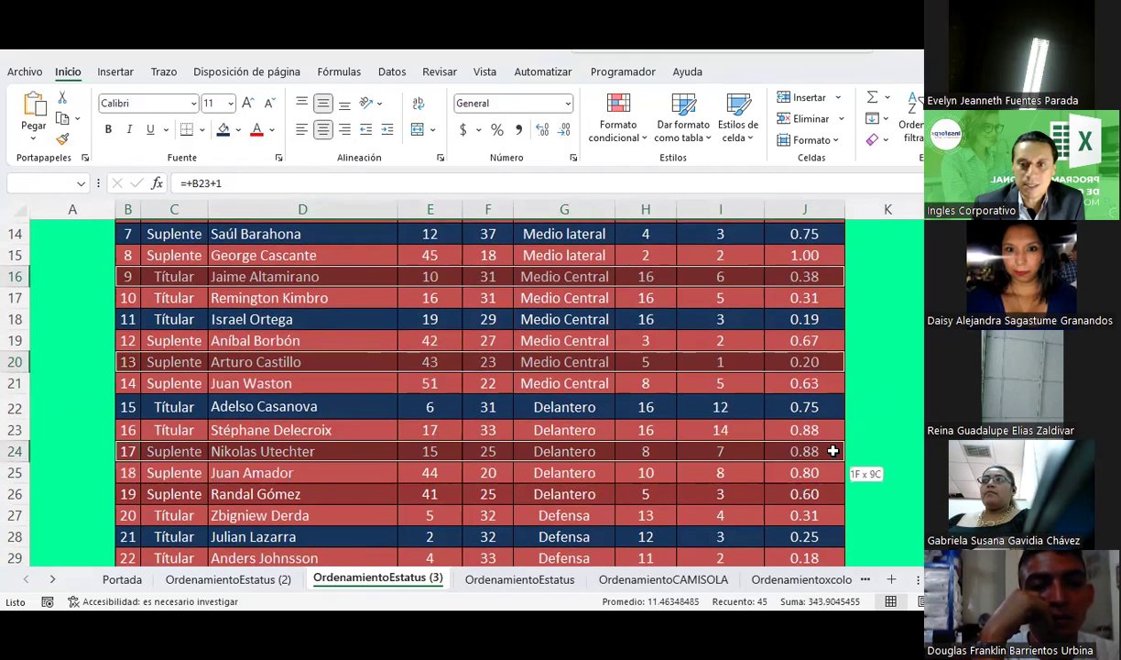
Fill the selected rows orange
{"action": "left_click", "coordinate": [239, 131]}
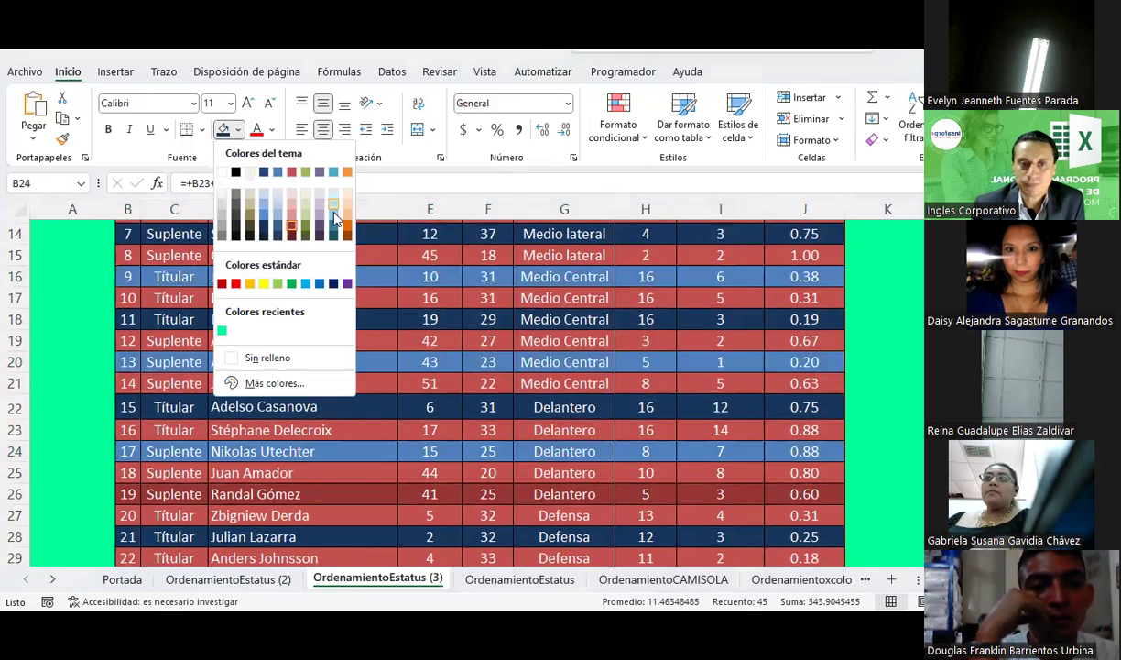
{"action": "left_click", "coordinate": [289, 233]}
{"action": "left_click", "coordinate": [431, 451]}
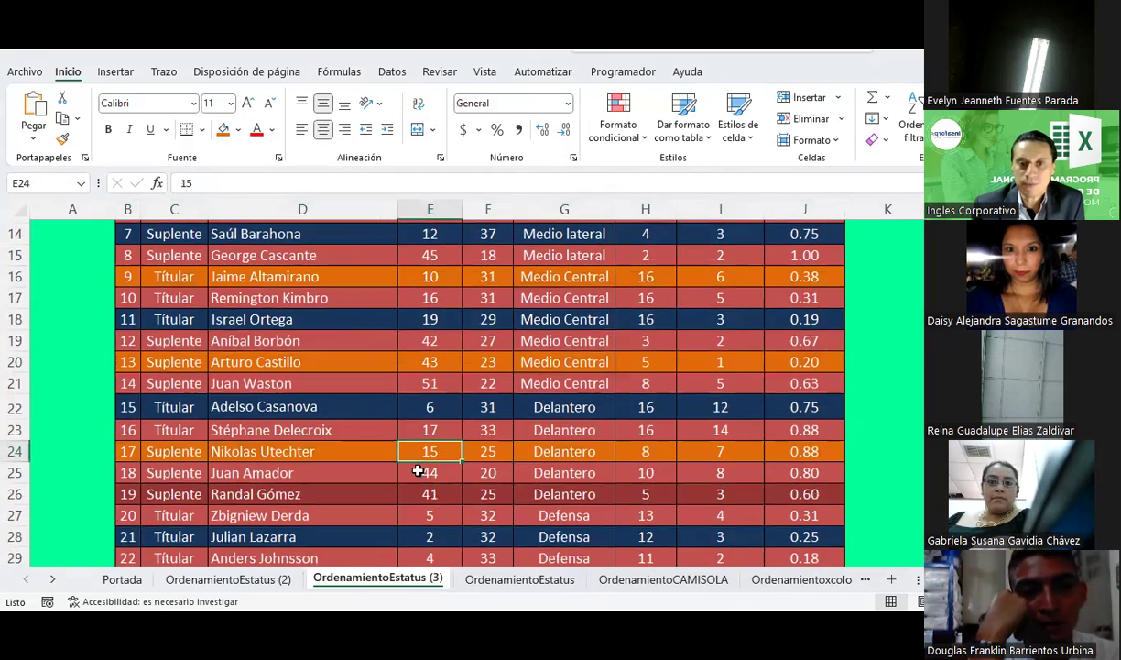
{"action": "scroll", "coordinate": [406, 447], "scroll_direction": "up", "scroll_amount": 3}
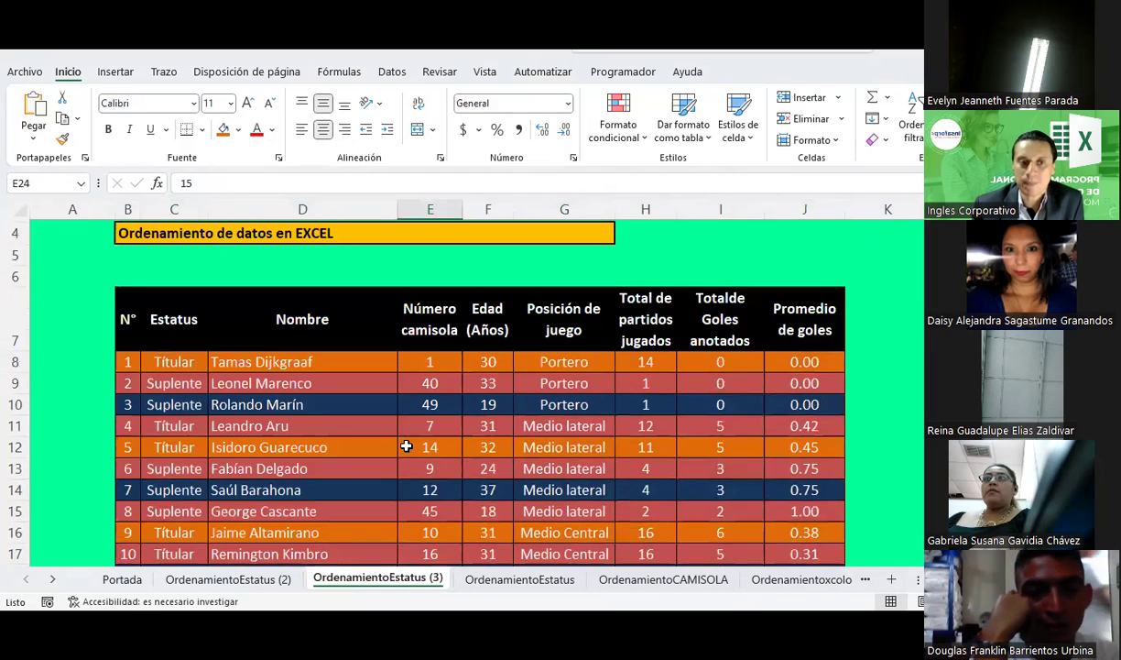
{"action": "scroll", "coordinate": [406, 446], "scroll_direction": "down", "scroll_amount": 1}
Select the whole table from the Estatus header through column J to the last row
{"action": "left_click", "coordinate": [162, 269]}
{"action": "key", "text": "shift+Right"}
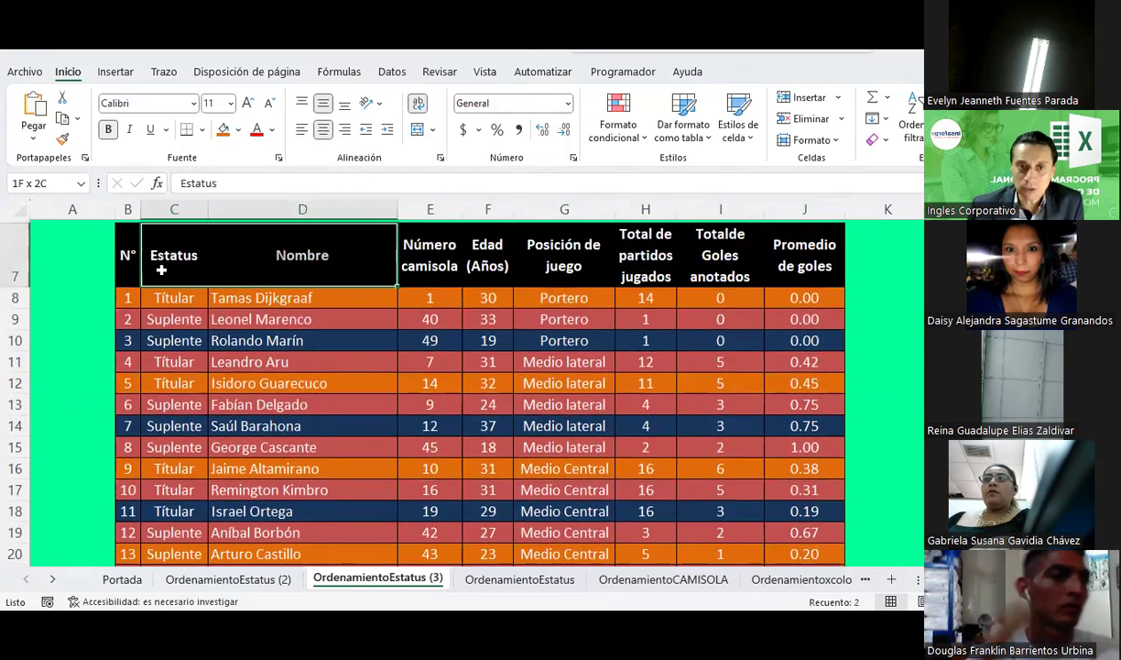
{"action": "key", "text": "shift+Right"}
{"action": "key", "text": "shift+Right"}
{"action": "key", "text": "shift+Right"}
{"action": "key", "text": "shift+Right"}
{"action": "key", "text": "shift+Right"}
{"action": "key", "text": "shift+Right"}
{"action": "key", "text": "ctrl+shift+Down"}
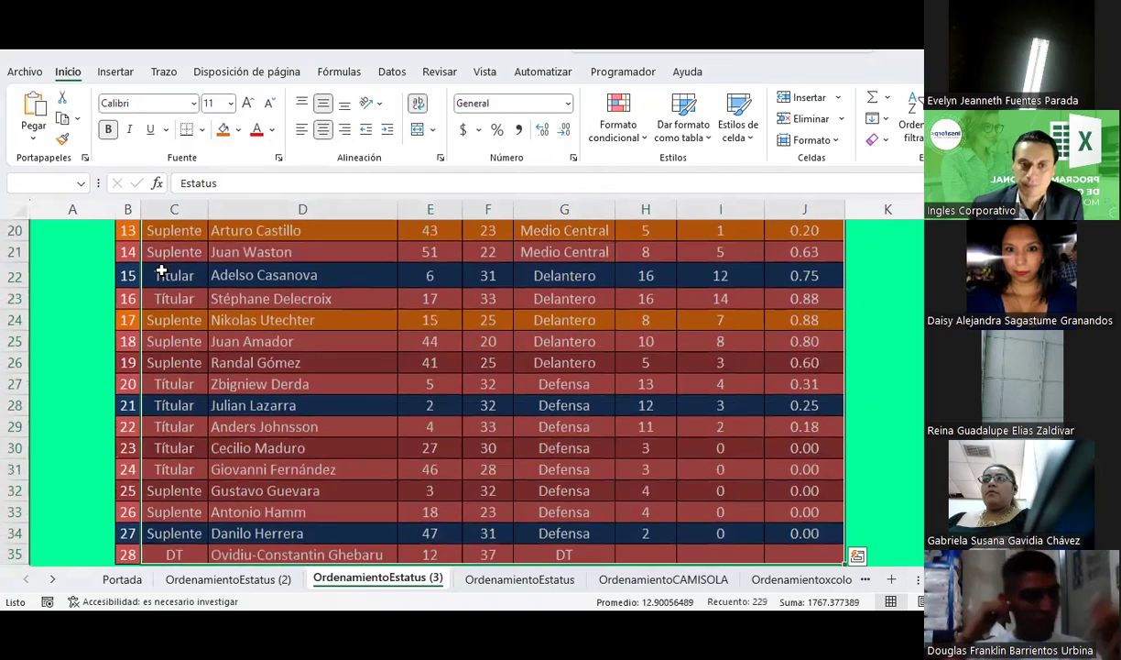
{"action": "left_click", "coordinate": [914, 131]}
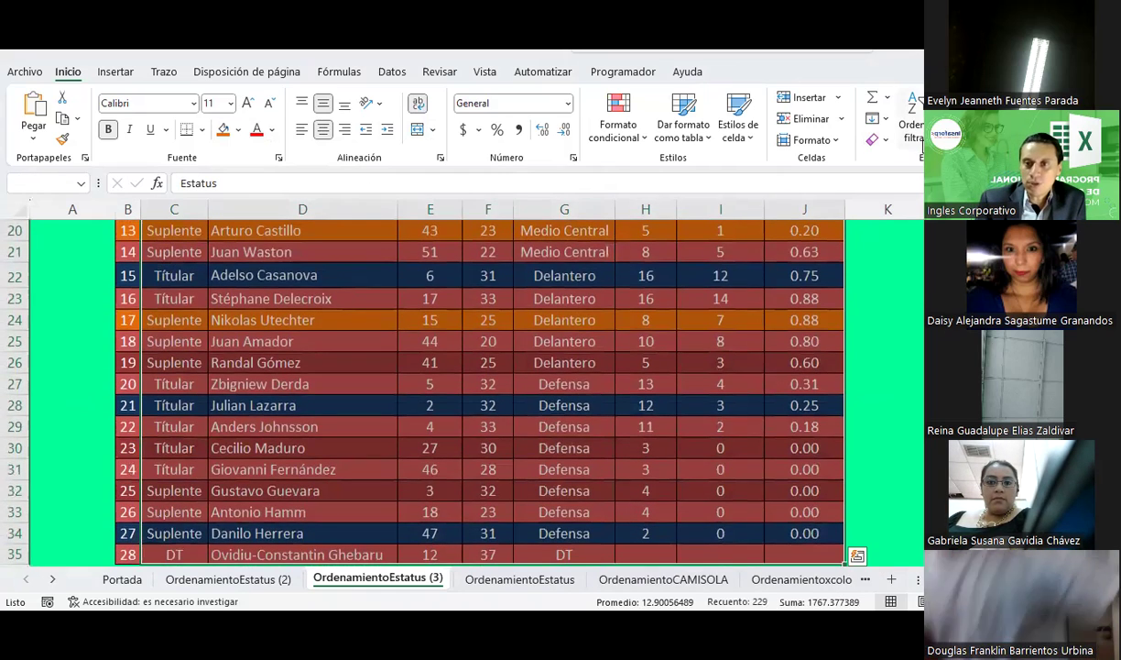
Custom-sort the table by Nombre cell colour, with dark blue rows at the top
{"action": "left_click", "coordinate": [907, 209]}
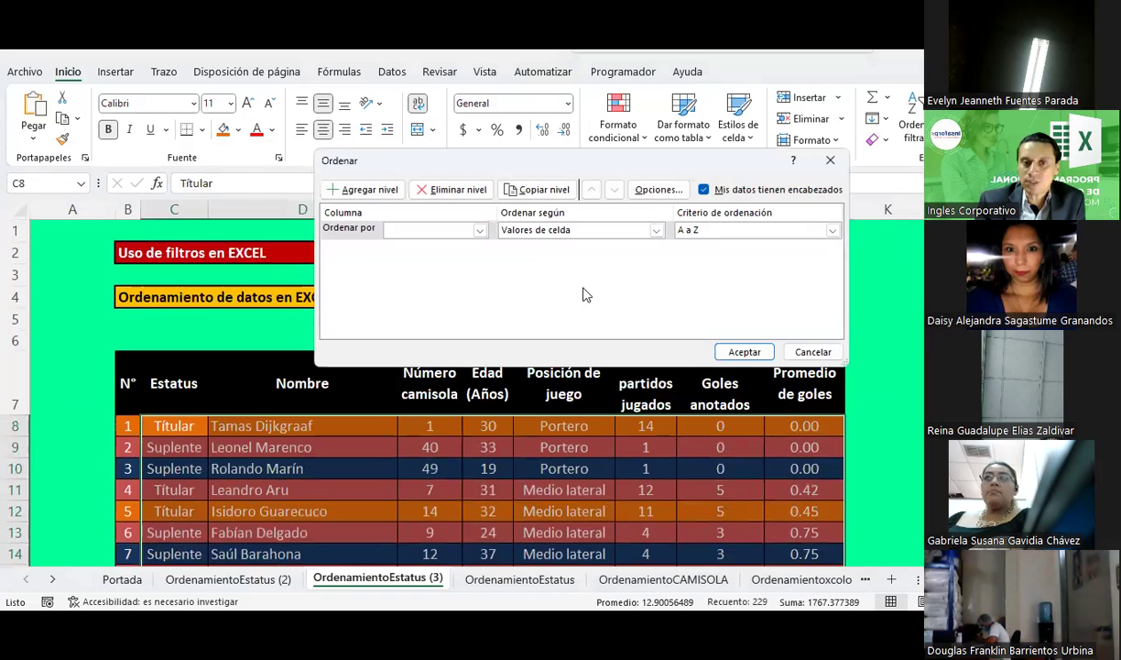
{"action": "left_click_drag", "start_coordinate": [450, 168], "coordinate": [400, 95]}
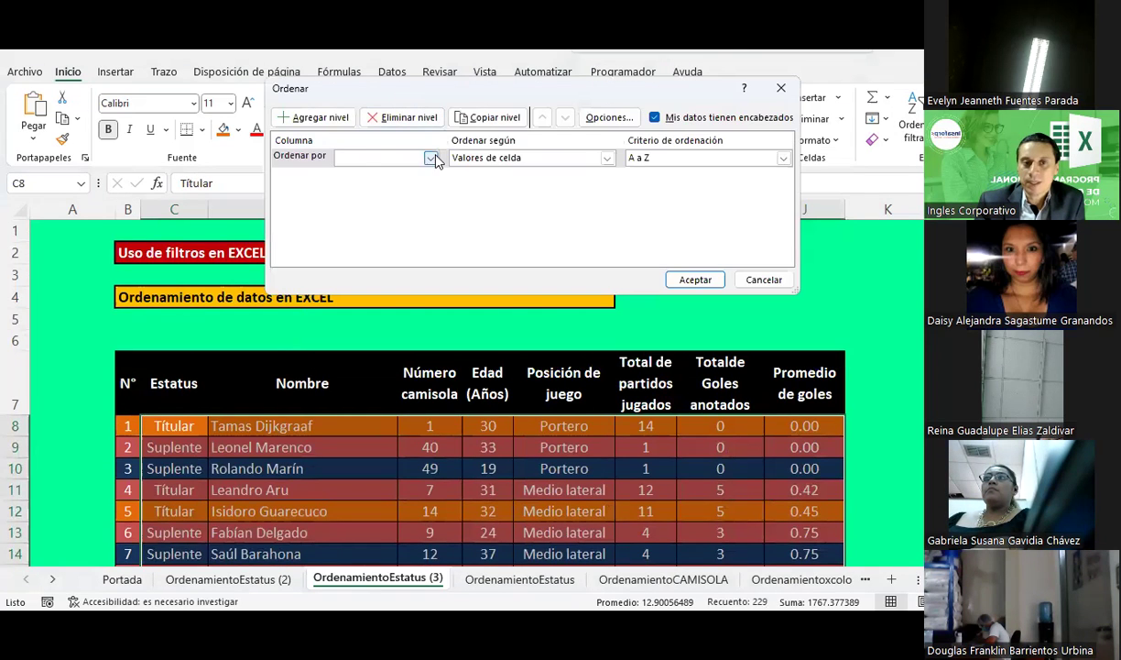
{"action": "left_click", "coordinate": [430, 157]}
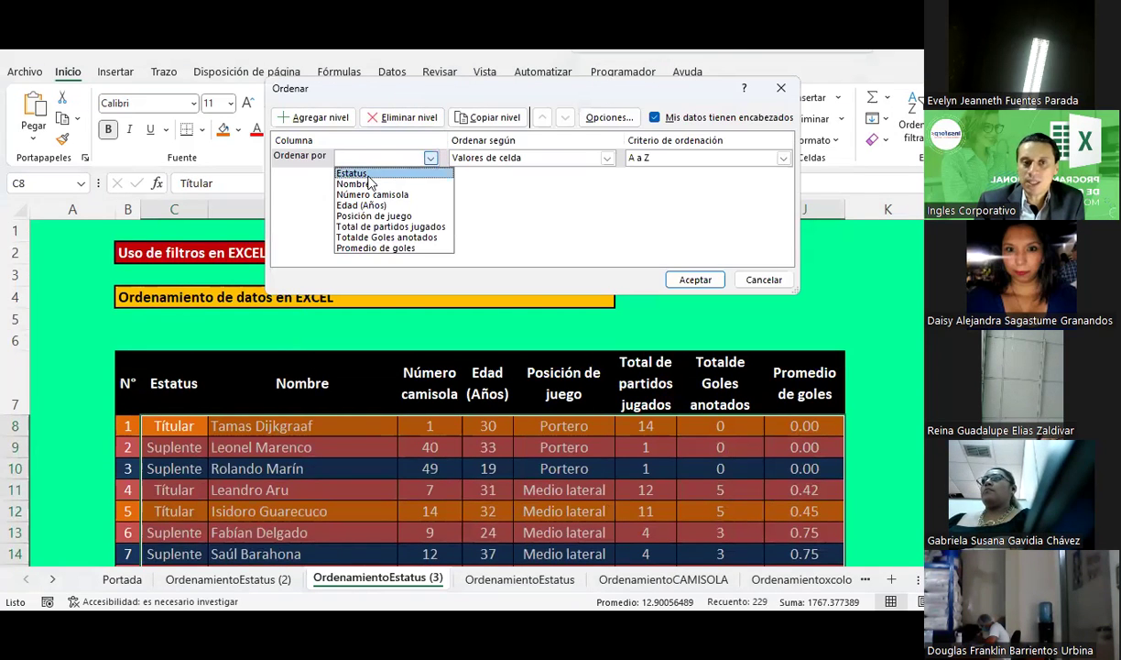
{"action": "left_click", "coordinate": [367, 184]}
{"action": "left_click", "coordinate": [471, 160]}
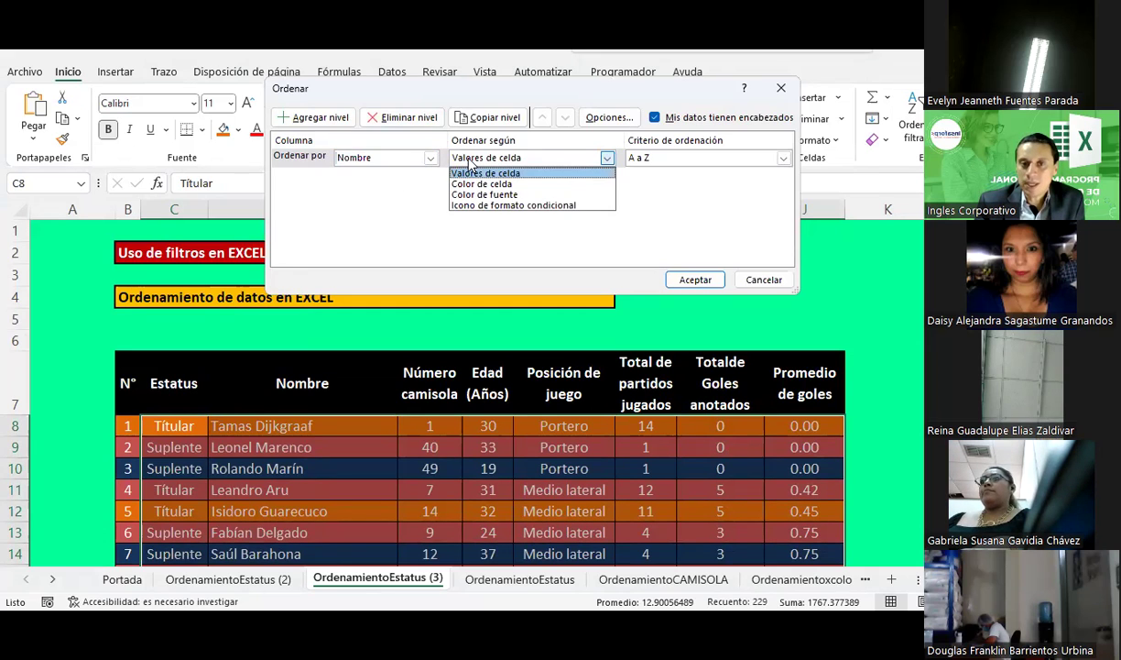
{"action": "left_click", "coordinate": [483, 184]}
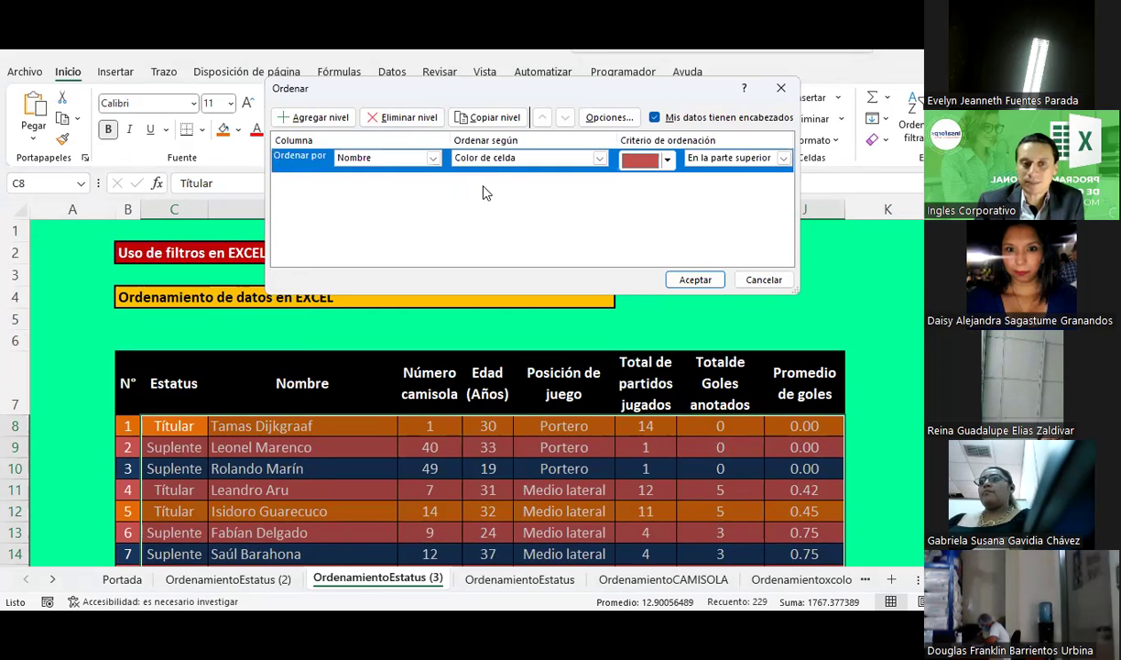
{"action": "left_click", "coordinate": [669, 163]}
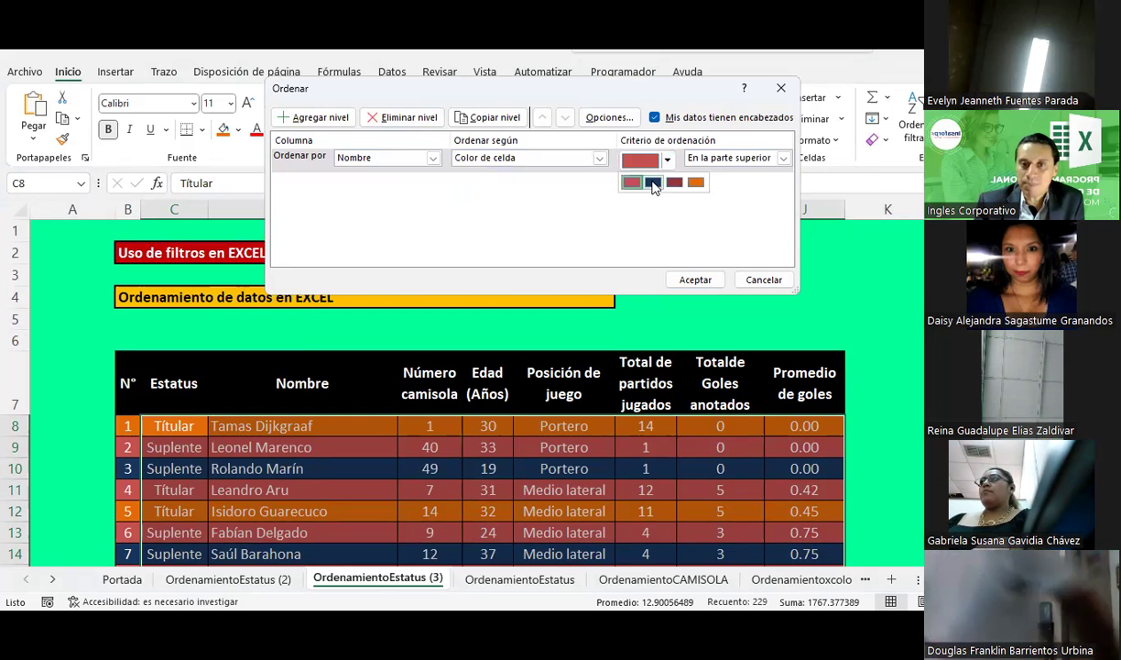
{"action": "left_click", "coordinate": [653, 184]}
{"action": "left_click", "coordinate": [748, 161]}
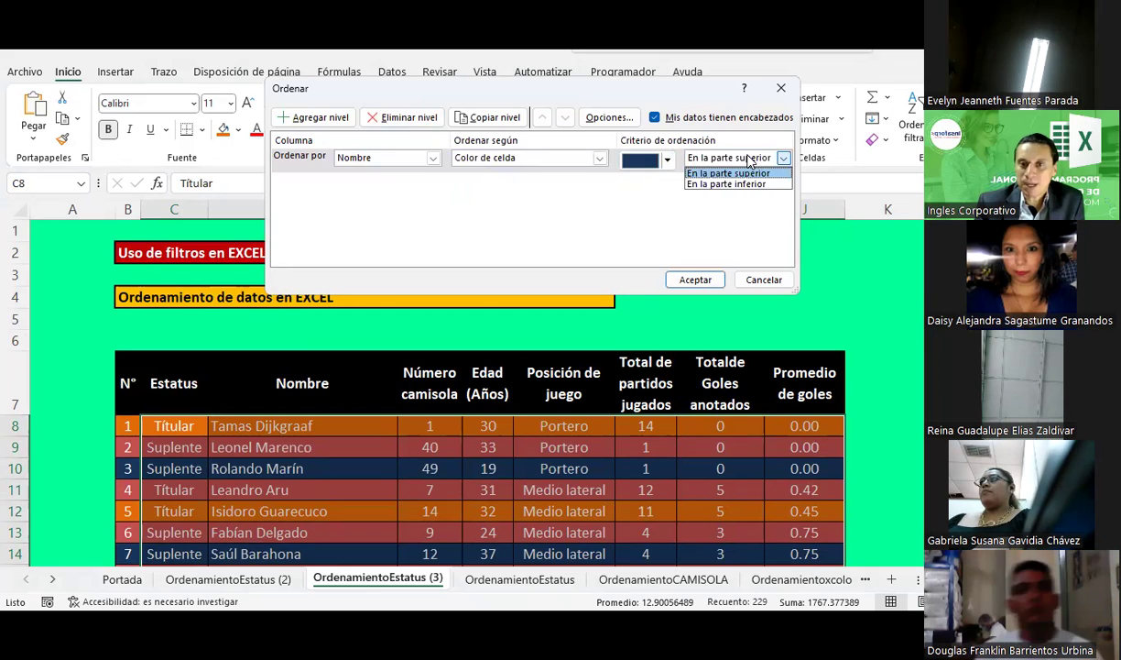
{"action": "left_click", "coordinate": [749, 161]}
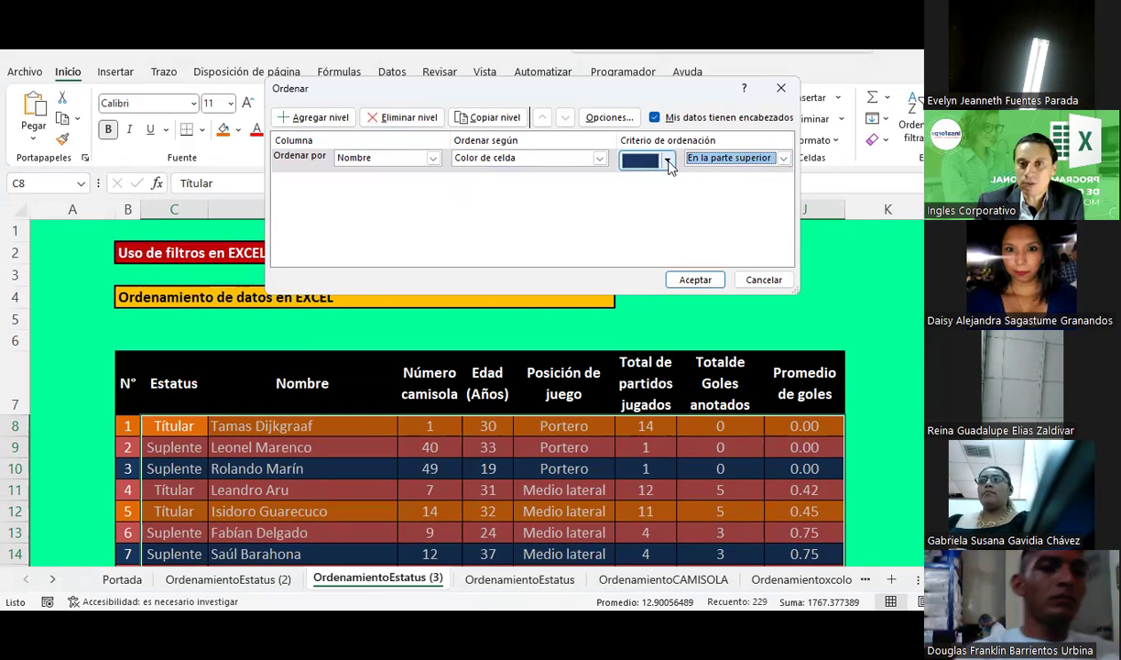
{"action": "left_click", "coordinate": [669, 163]}
{"action": "left_click", "coordinate": [653, 183]}
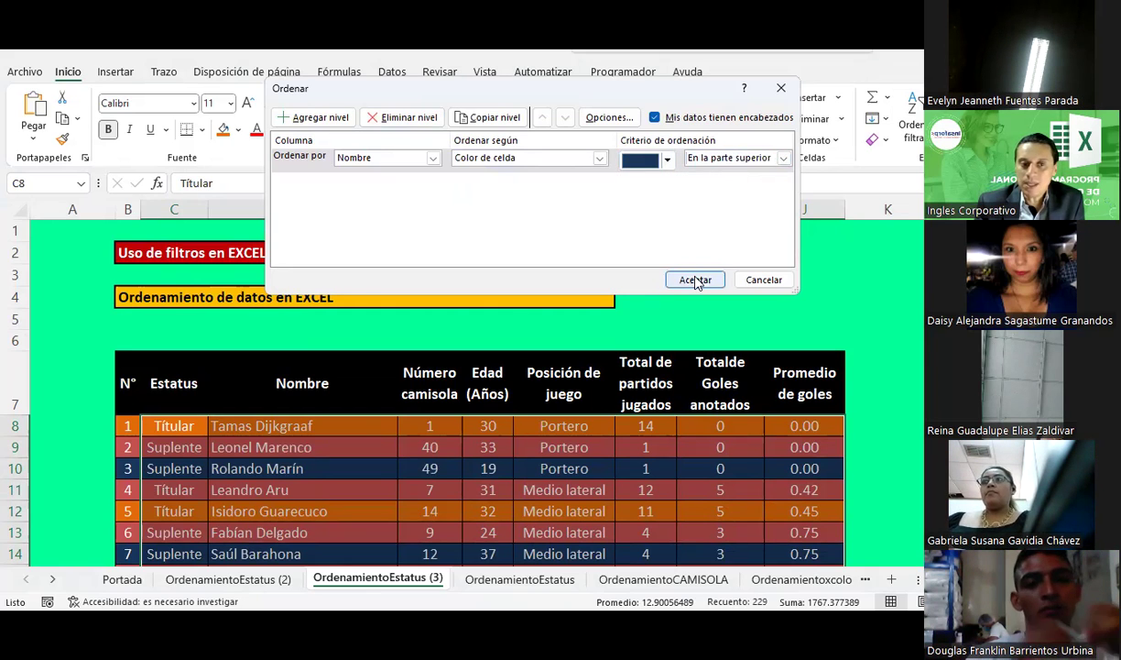
{"action": "left_click", "coordinate": [694, 280]}
{"action": "scroll", "coordinate": [332, 384], "scroll_direction": "down", "scroll_amount": 2}
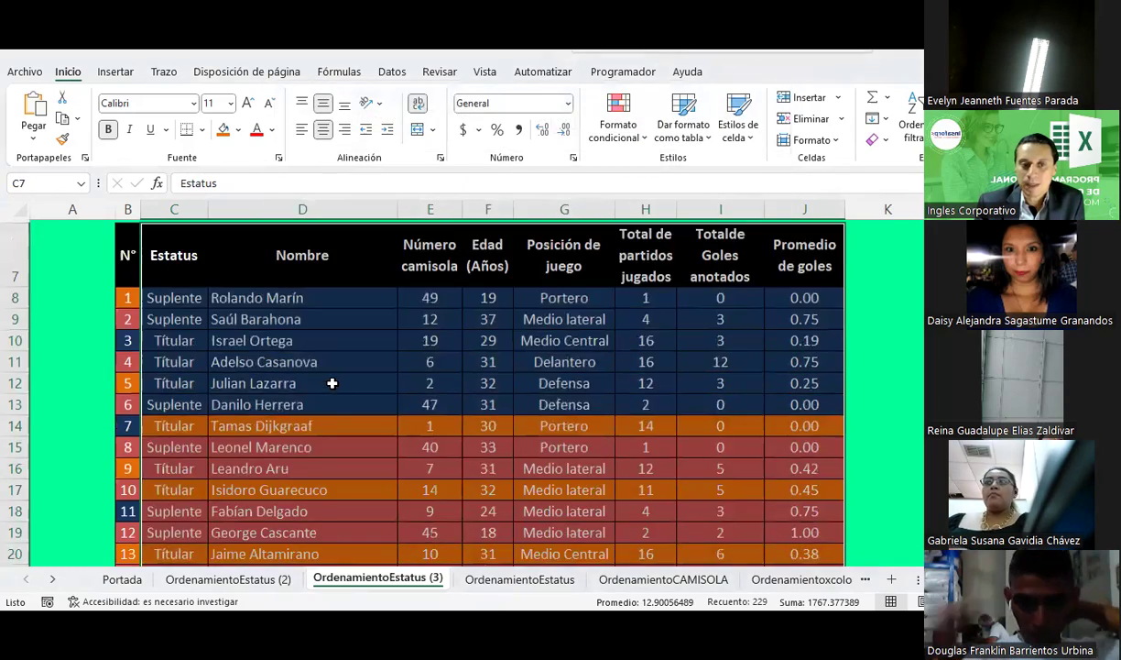
{"action": "scroll", "coordinate": [331, 384], "scroll_direction": "down", "scroll_amount": 2}
{"action": "scroll", "coordinate": [332, 384], "scroll_direction": "down", "scroll_amount": 4}
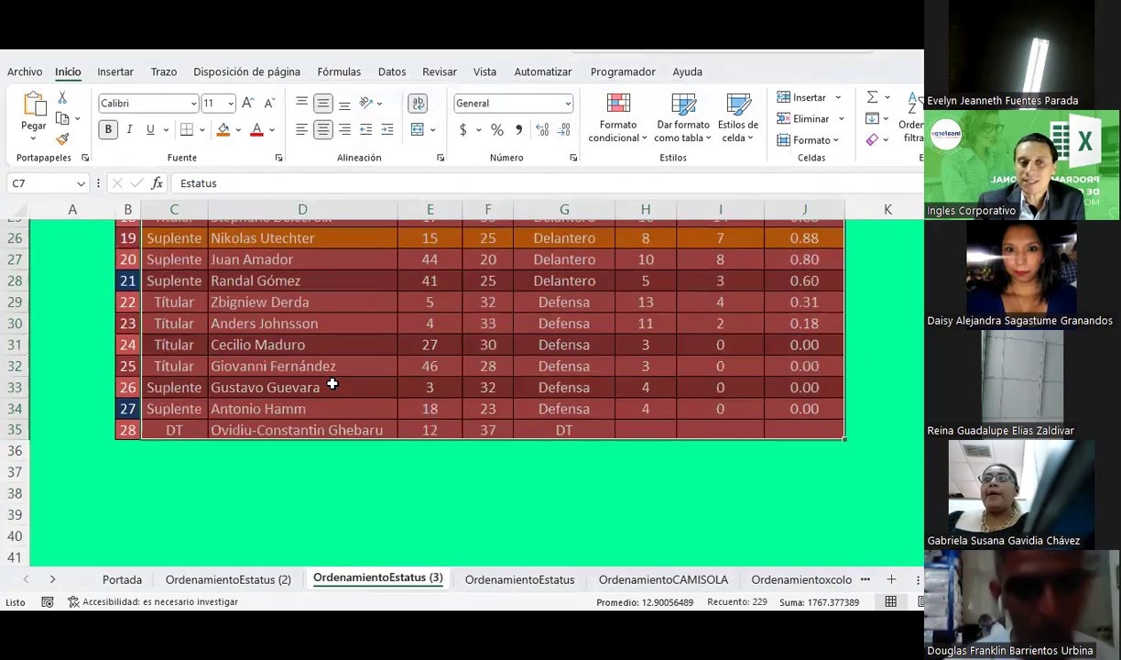
{"action": "scroll", "coordinate": [331, 384], "scroll_direction": "up", "scroll_amount": 5}
{"action": "scroll", "coordinate": [332, 383], "scroll_direction": "up", "scroll_amount": 2}
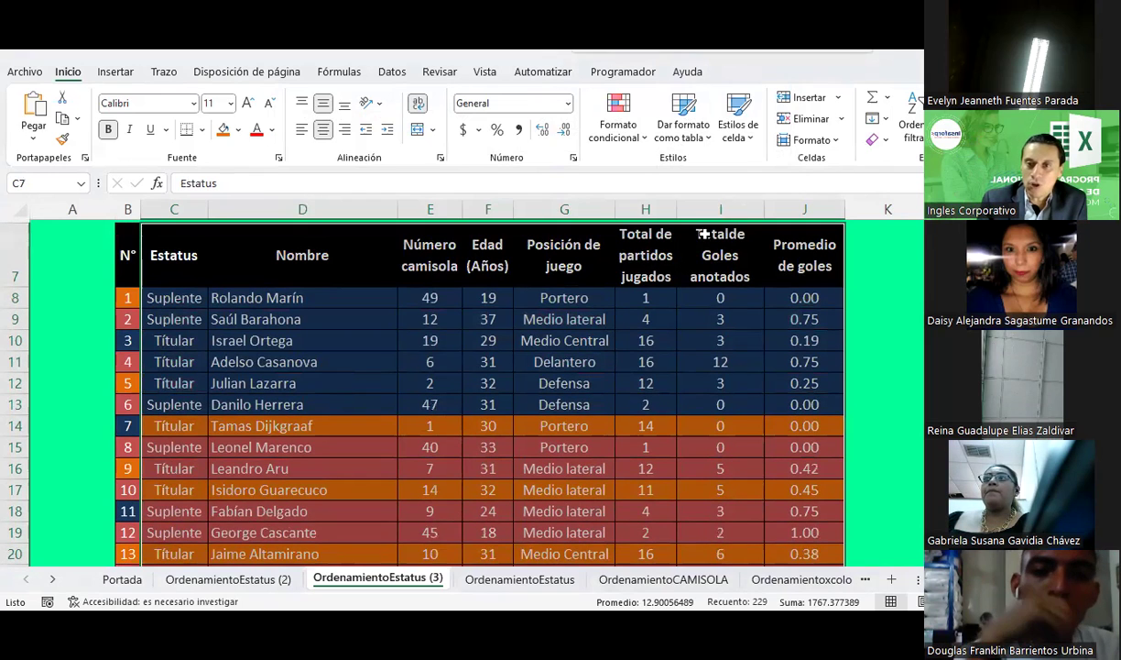
Reapply the custom sort by Nombre cell colour with the same settings
{"action": "left_click", "coordinate": [912, 115]}
{"action": "left_click", "coordinate": [916, 208]}
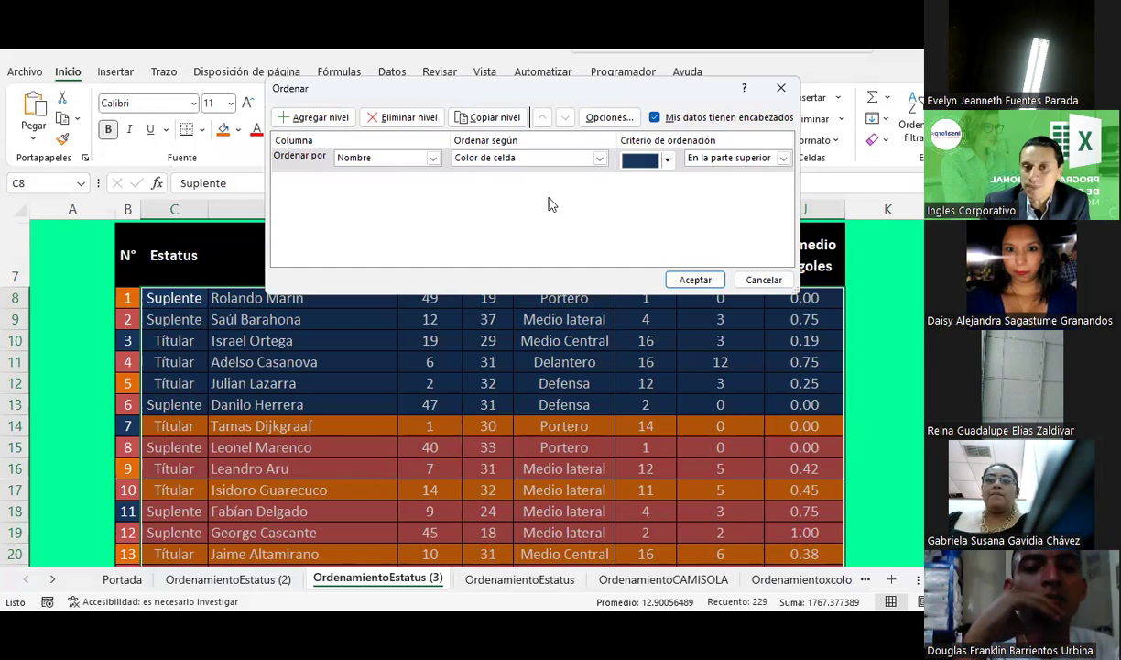
{"action": "left_click", "coordinate": [599, 157]}
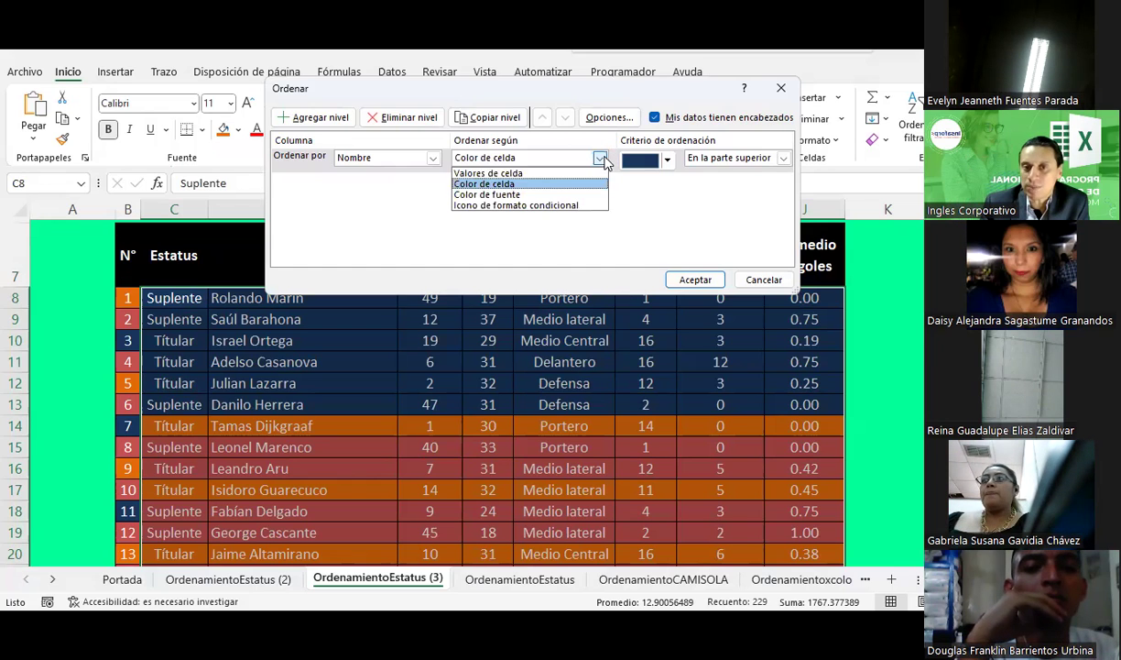
{"action": "left_click", "coordinate": [502, 185]}
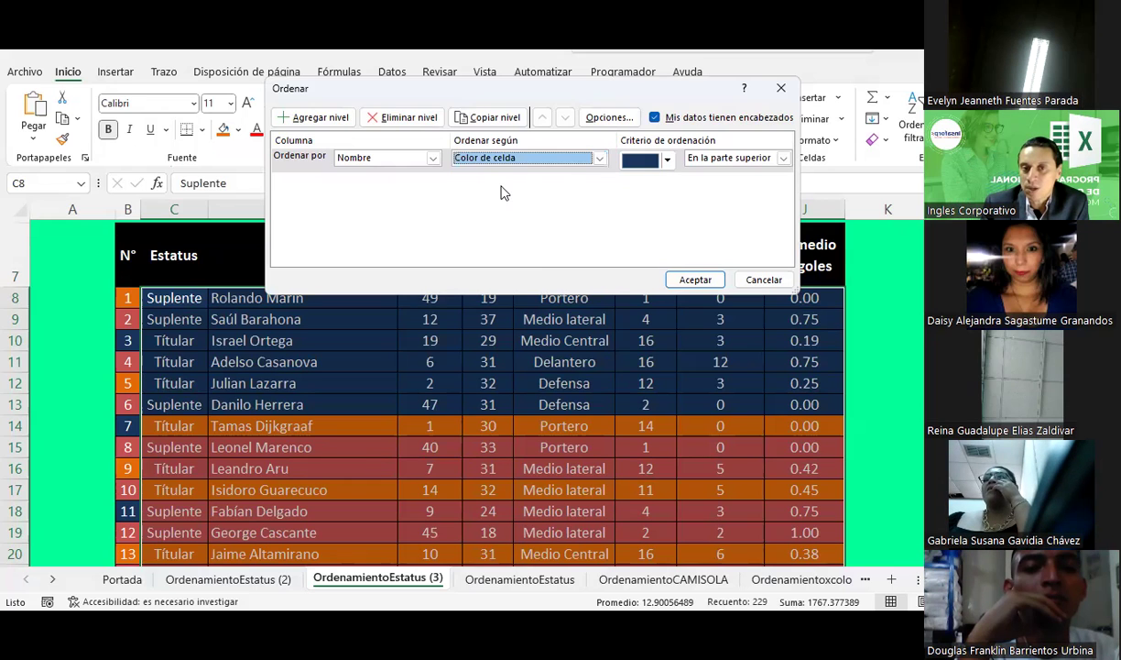
{"action": "left_click", "coordinate": [600, 158]}
{"action": "left_click", "coordinate": [600, 160]}
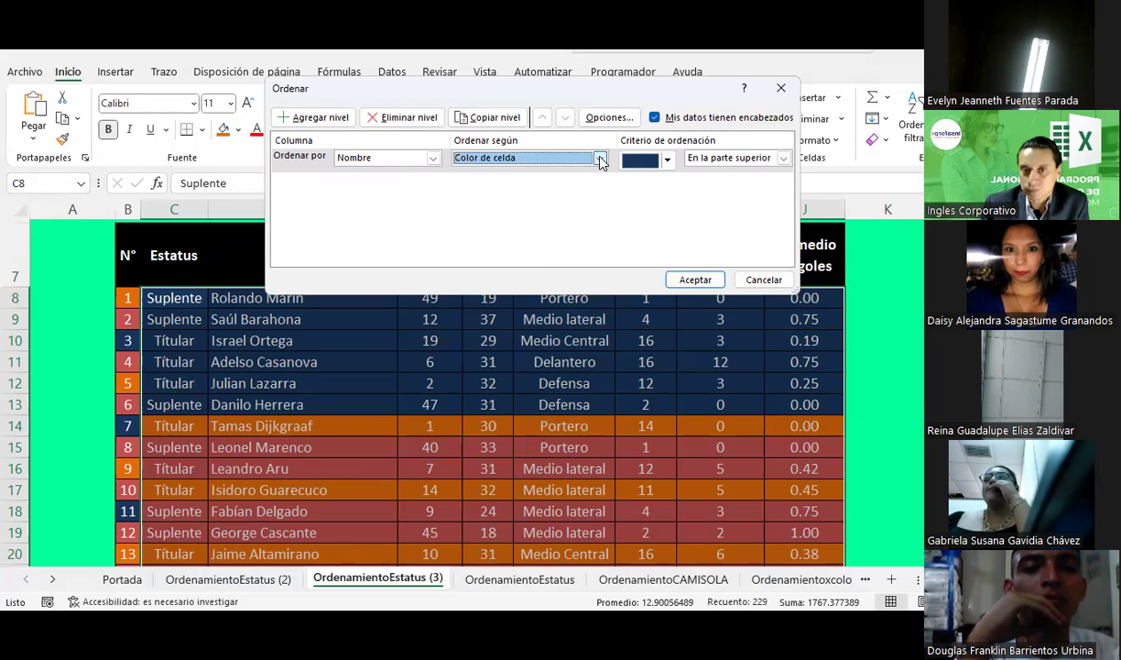
{"action": "left_click", "coordinate": [693, 280]}
{"action": "scroll", "coordinate": [375, 350], "scroll_direction": "down", "scroll_amount": 3}
{"action": "scroll", "coordinate": [375, 350], "scroll_direction": "up", "scroll_amount": 3}
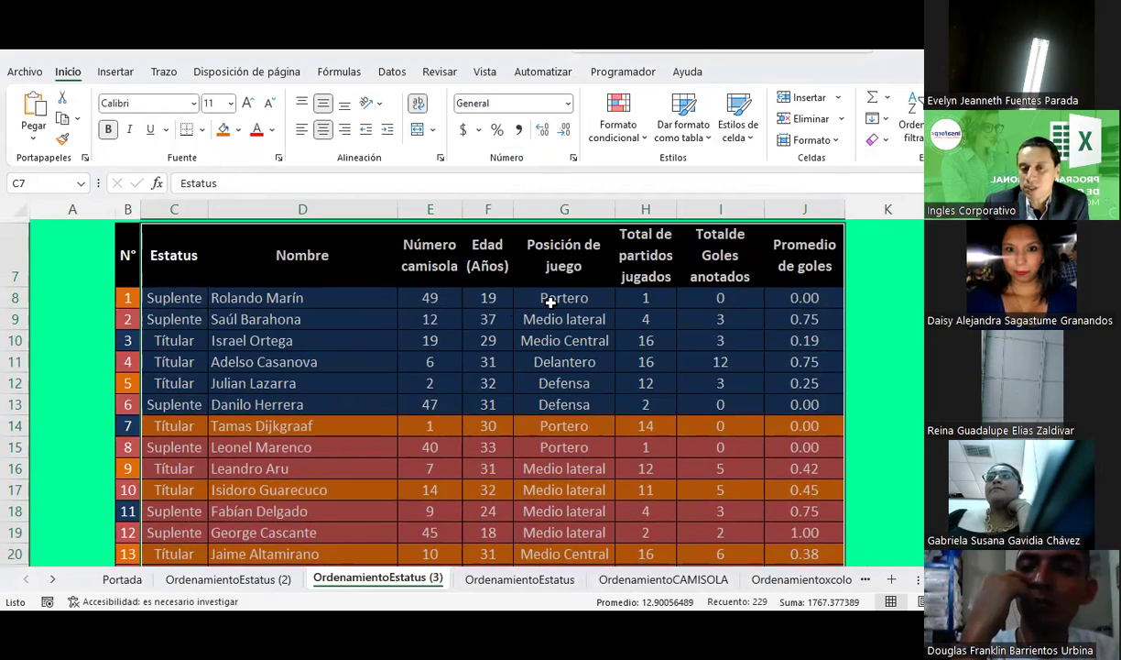
Make the text of table rows 24–25 yellow
{"action": "scroll", "coordinate": [302, 383], "scroll_direction": "down", "scroll_amount": 1}
{"action": "scroll", "coordinate": [302, 383], "scroll_direction": "down", "scroll_amount": 1}
{"action": "scroll", "coordinate": [302, 383], "scroll_direction": "down", "scroll_amount": 1}
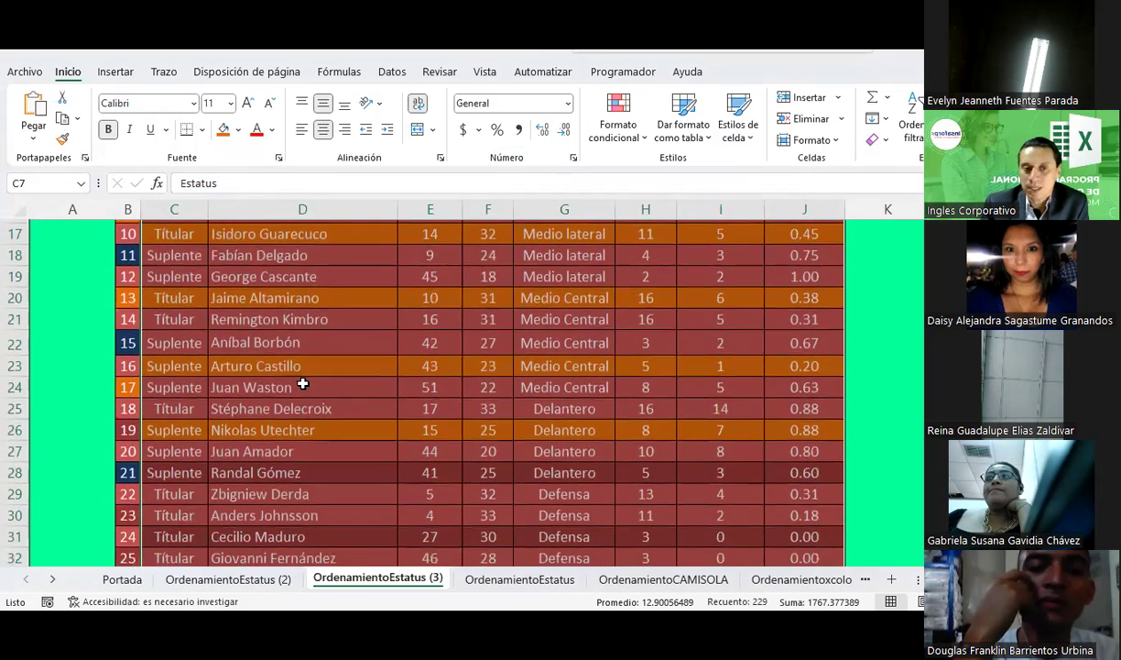
{"action": "left_click_drag", "start_coordinate": [181, 389], "coordinate": [806, 408]}
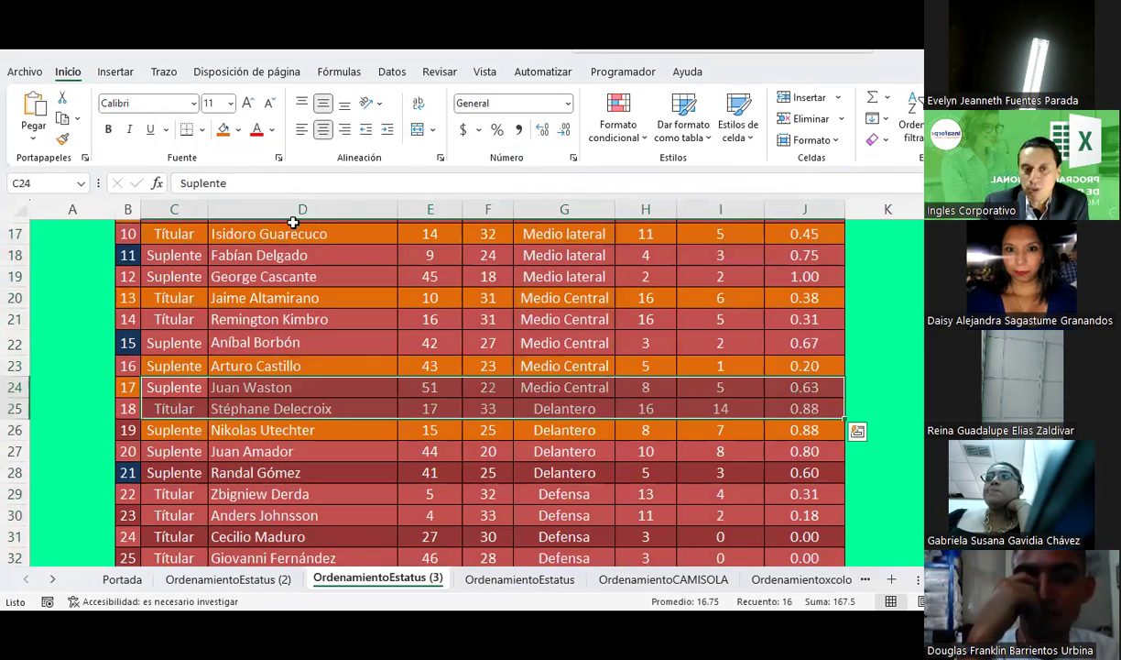
{"action": "left_click", "coordinate": [238, 131]}
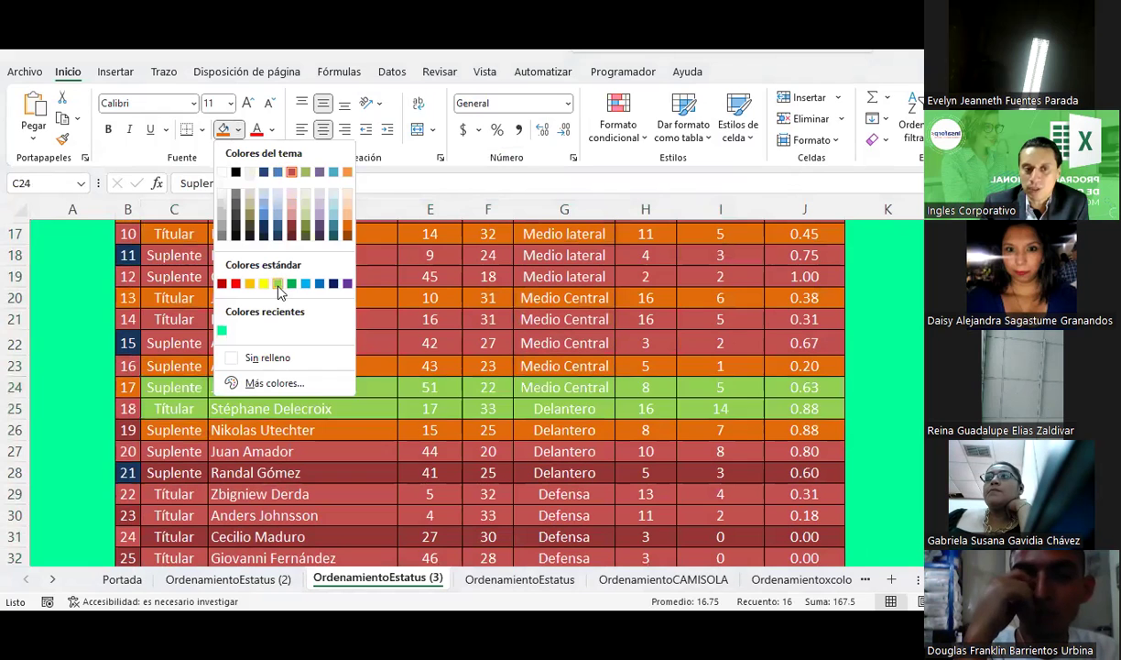
{"action": "left_click", "coordinate": [291, 226]}
{"action": "left_click", "coordinate": [272, 129]}
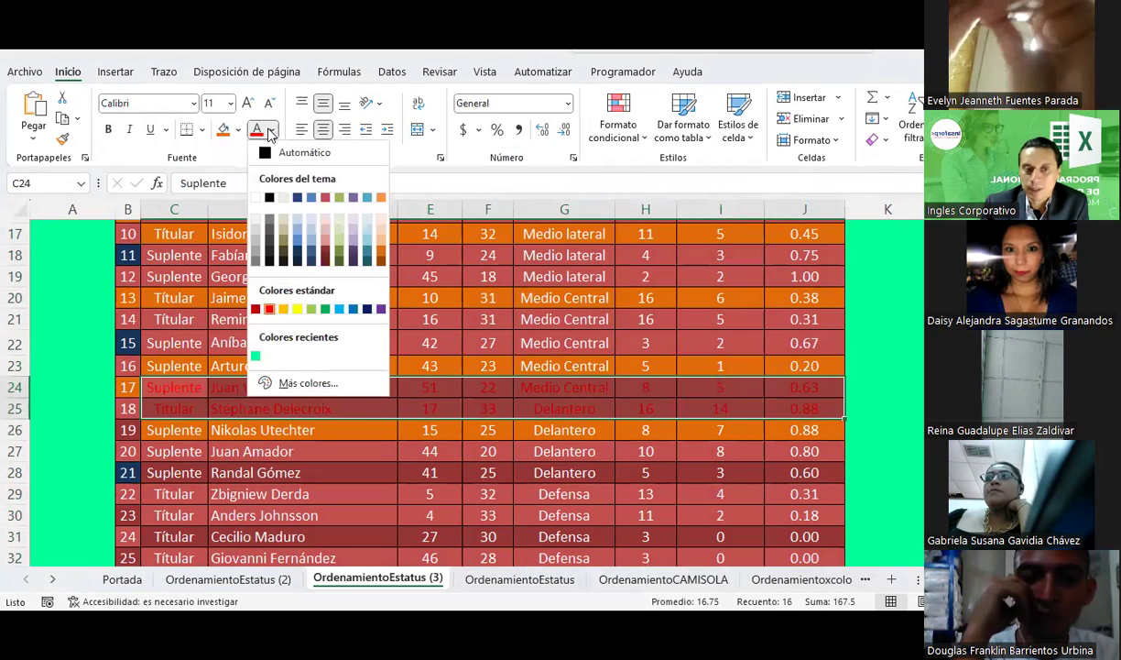
{"action": "left_click", "coordinate": [284, 309]}
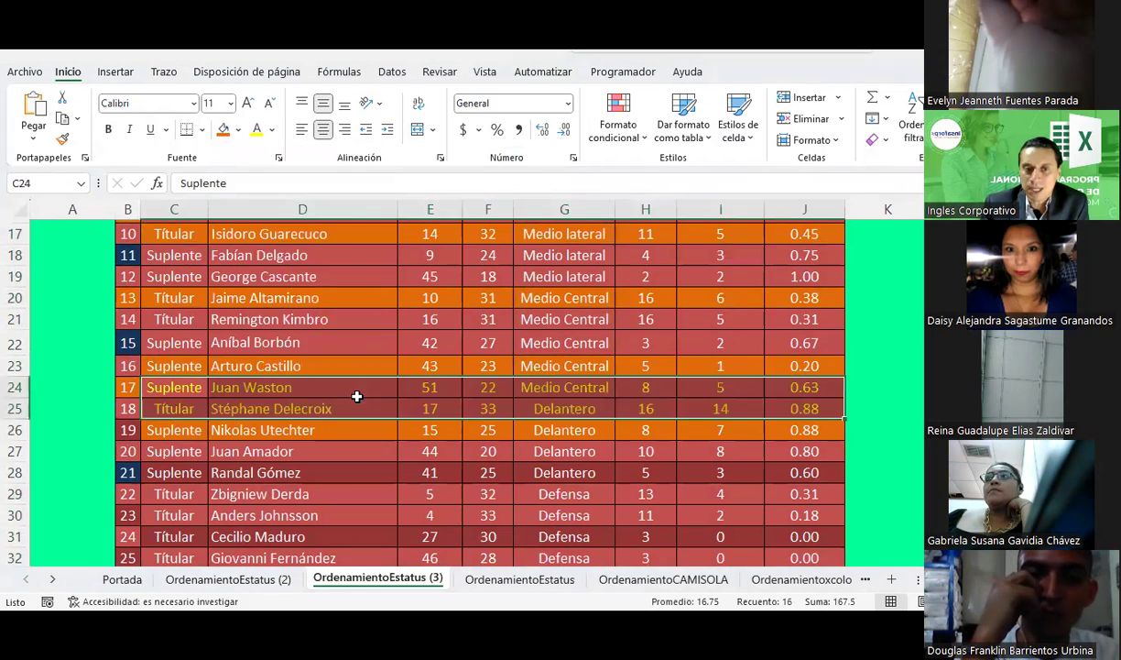
Select rows 29–30, then give rows 33–34 white text
{"action": "scroll", "coordinate": [222, 385], "scroll_direction": "down", "scroll_amount": 2}
{"action": "left_click_drag", "start_coordinate": [222, 386], "coordinate": [781, 365]}
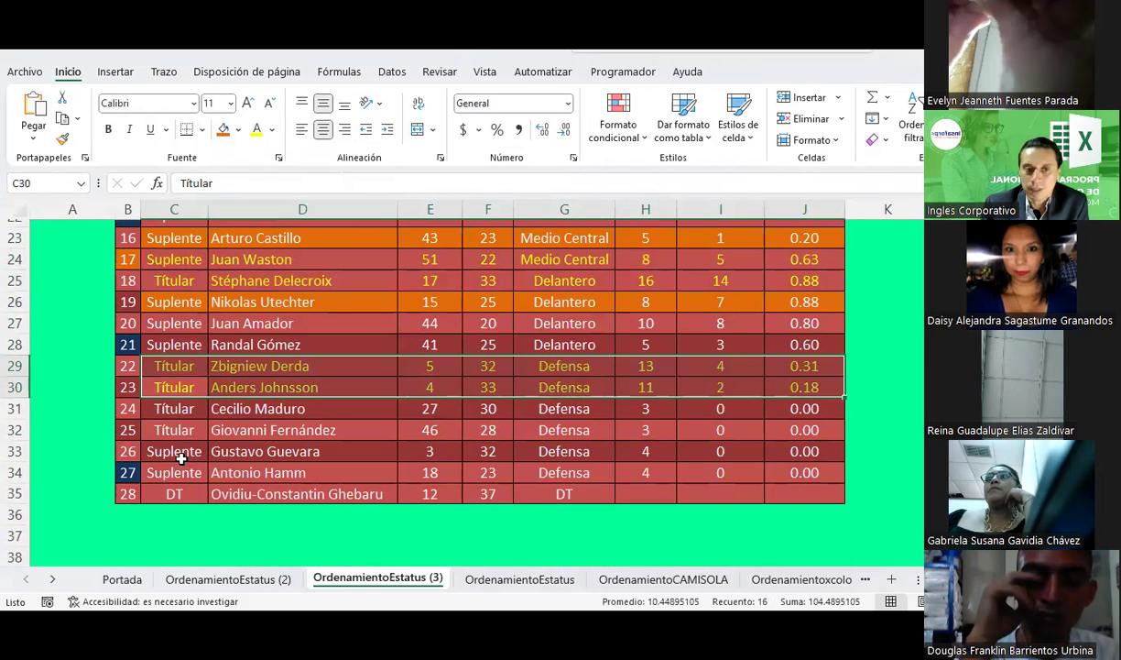
{"action": "left_click_drag", "start_coordinate": [174, 451], "coordinate": [806, 472]}
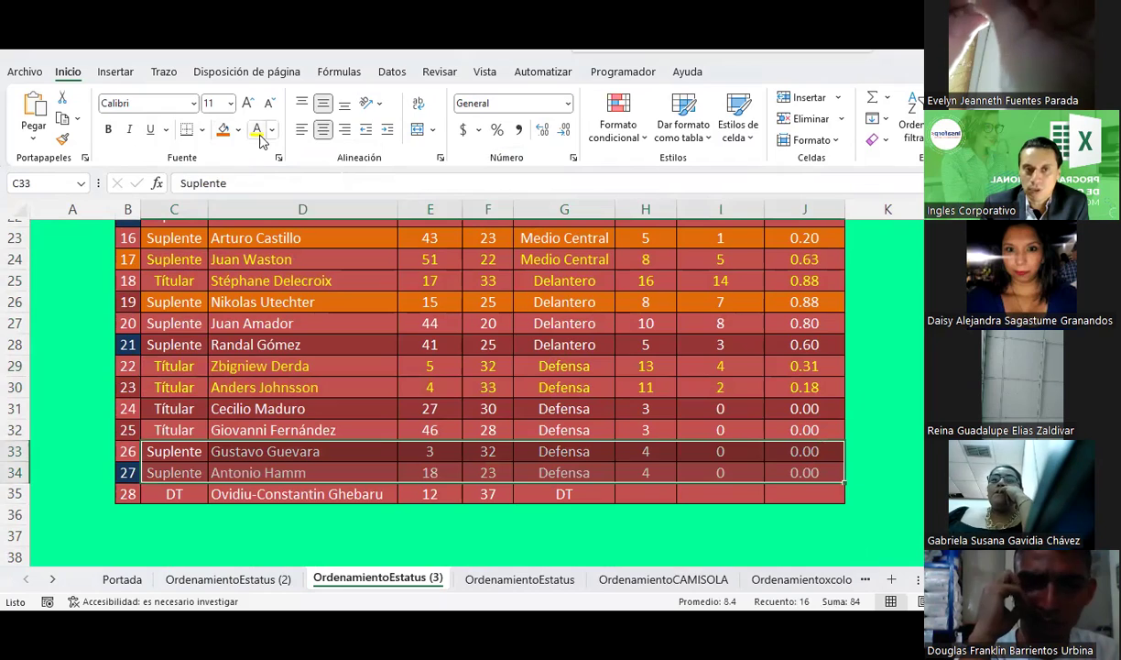
{"action": "left_click", "coordinate": [271, 130]}
{"action": "left_click", "coordinate": [257, 192]}
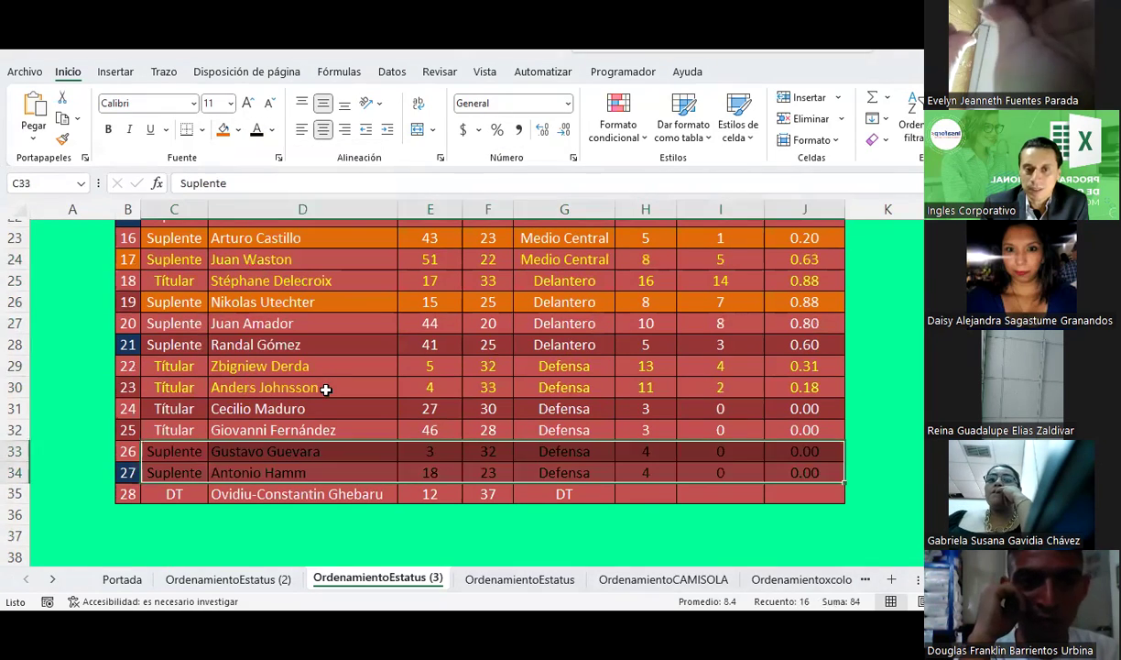
Select the whole table starting from the Estatus header
{"action": "left_click", "coordinate": [325, 390]}
{"action": "scroll", "coordinate": [325, 385], "scroll_direction": "up", "scroll_amount": 6}
{"action": "mouse_move", "coordinate": [161, 314]}
{"action": "left_mouse_down"}
{"action": "mouse_move", "coordinate": [816, 559]}
{"action": "mouse_move", "coordinate": [806, 534]}
{"action": "left_mouse_up"}
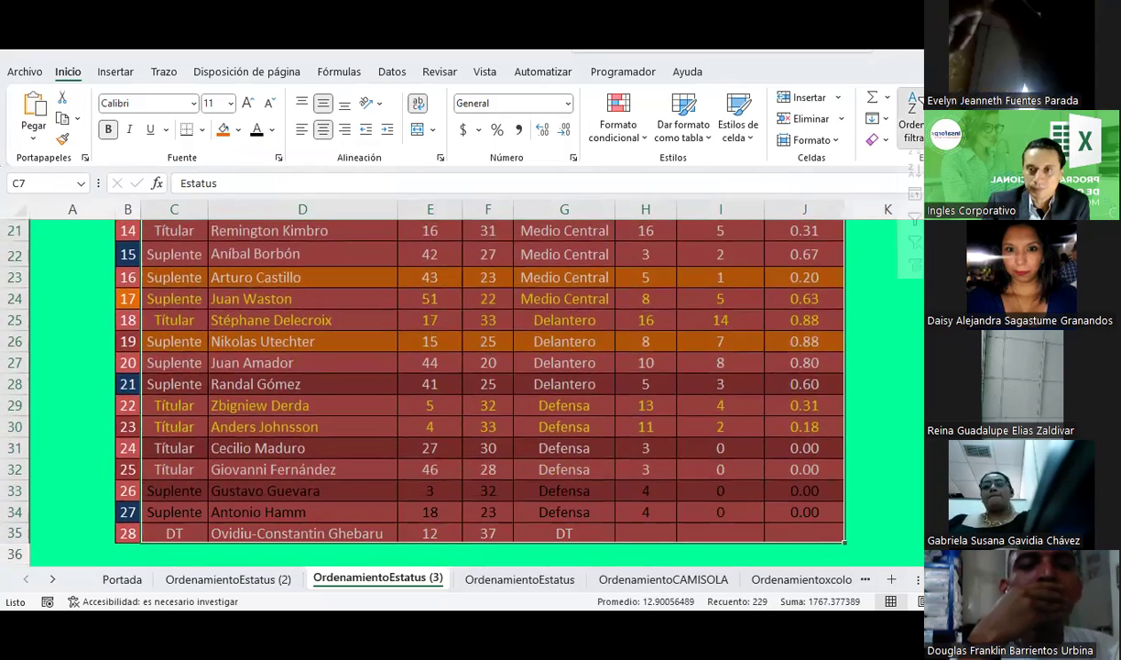
Custom-sort the table by yellow font colour, placing those rows at the bottom
{"action": "key", "text": "alt+h"}
{"action": "key", "text": "s"}
{"action": "key", "text": "u"}
{"action": "left_click", "coordinate": [493, 160]}
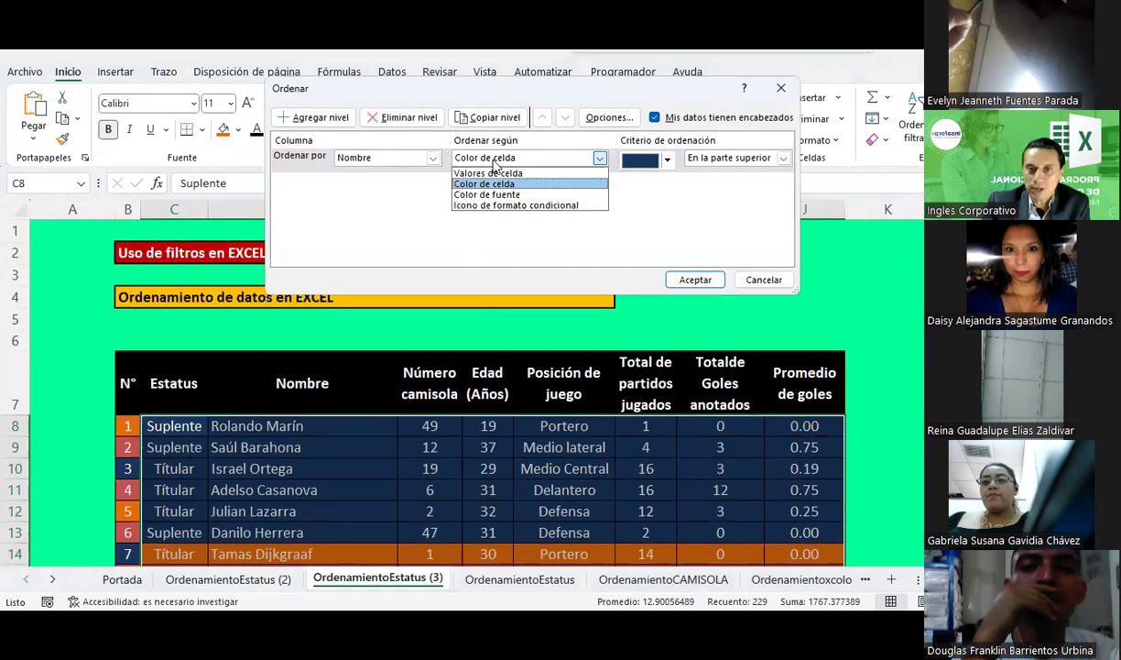
{"action": "left_click", "coordinate": [513, 191]}
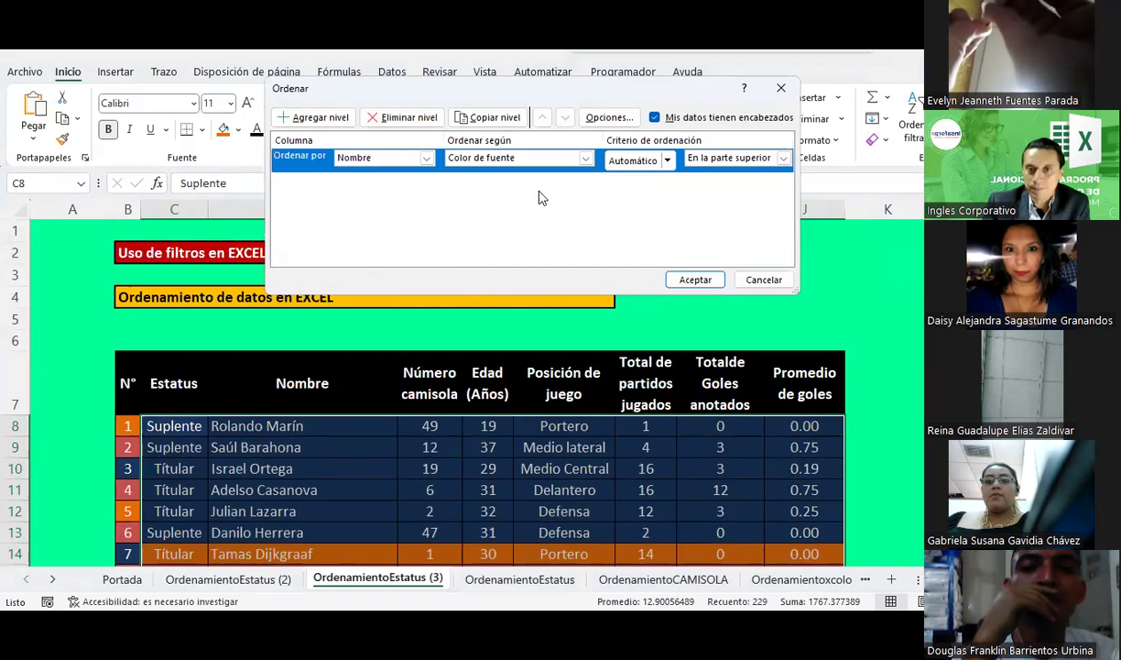
{"action": "left_click", "coordinate": [667, 161]}
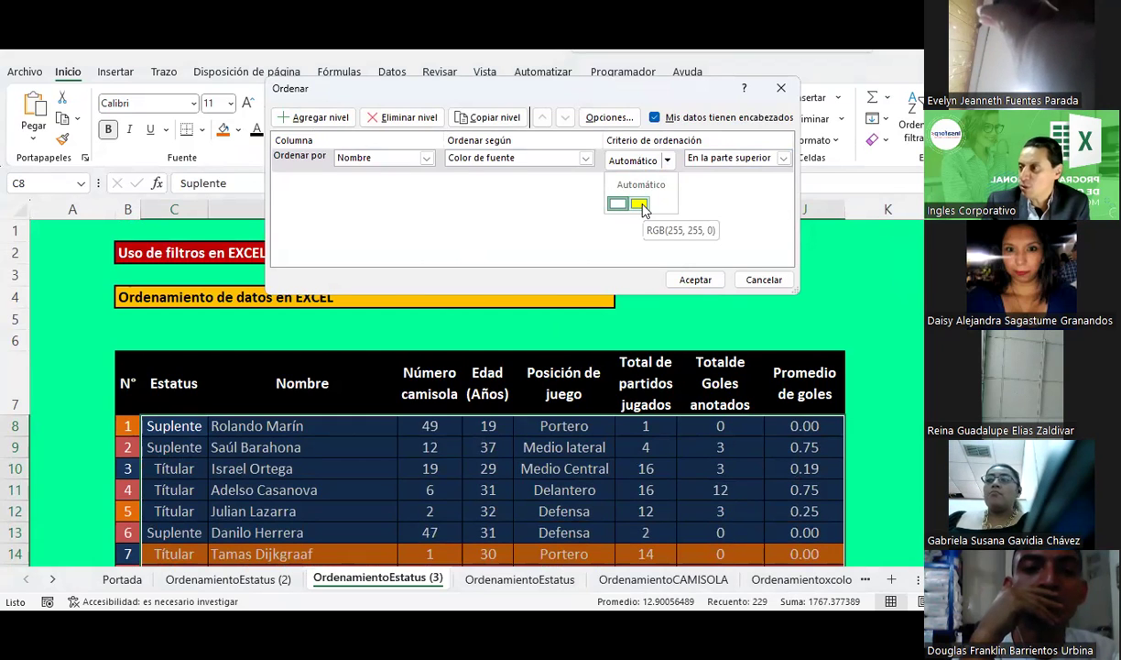
{"action": "left_click", "coordinate": [640, 205]}
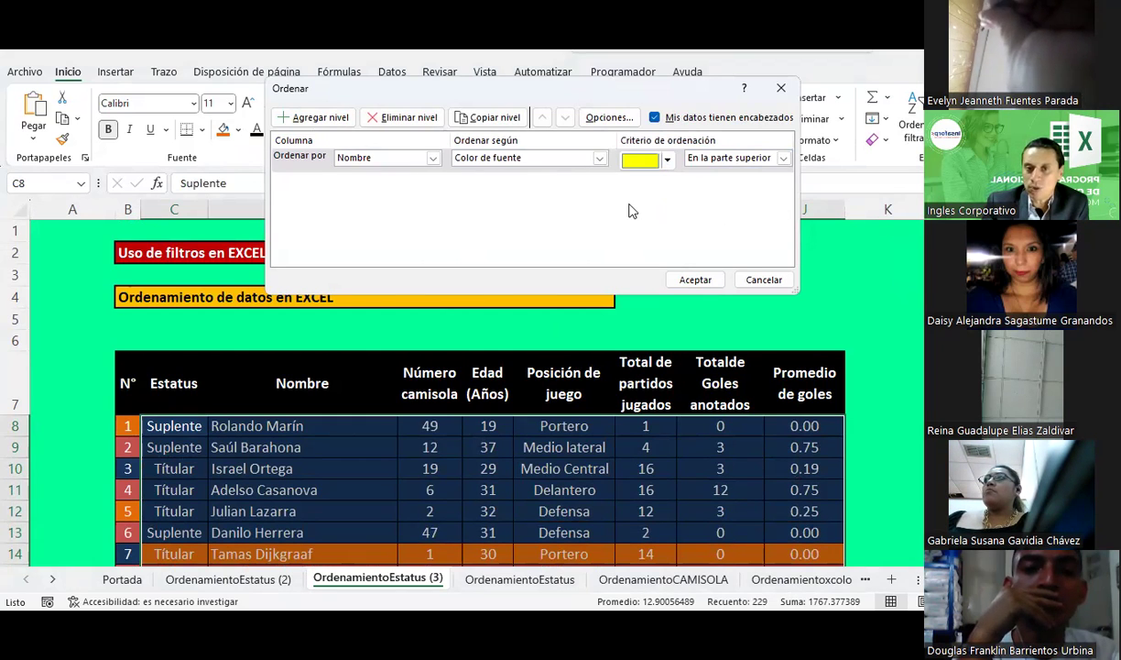
{"action": "left_click", "coordinate": [690, 157]}
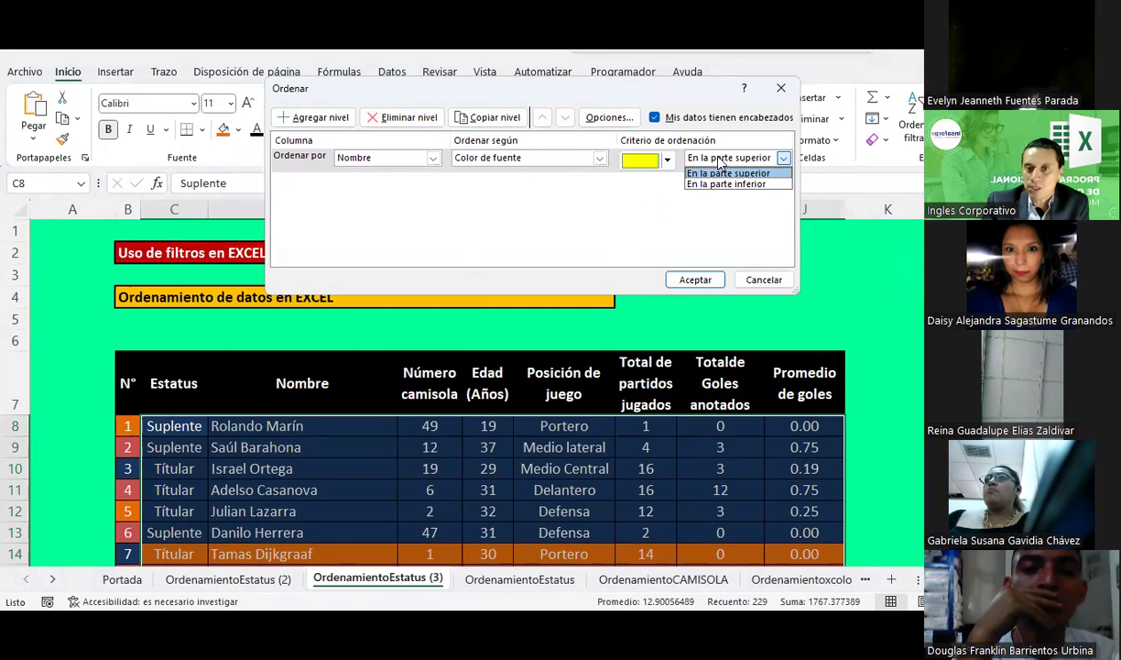
{"action": "left_click", "coordinate": [724, 183]}
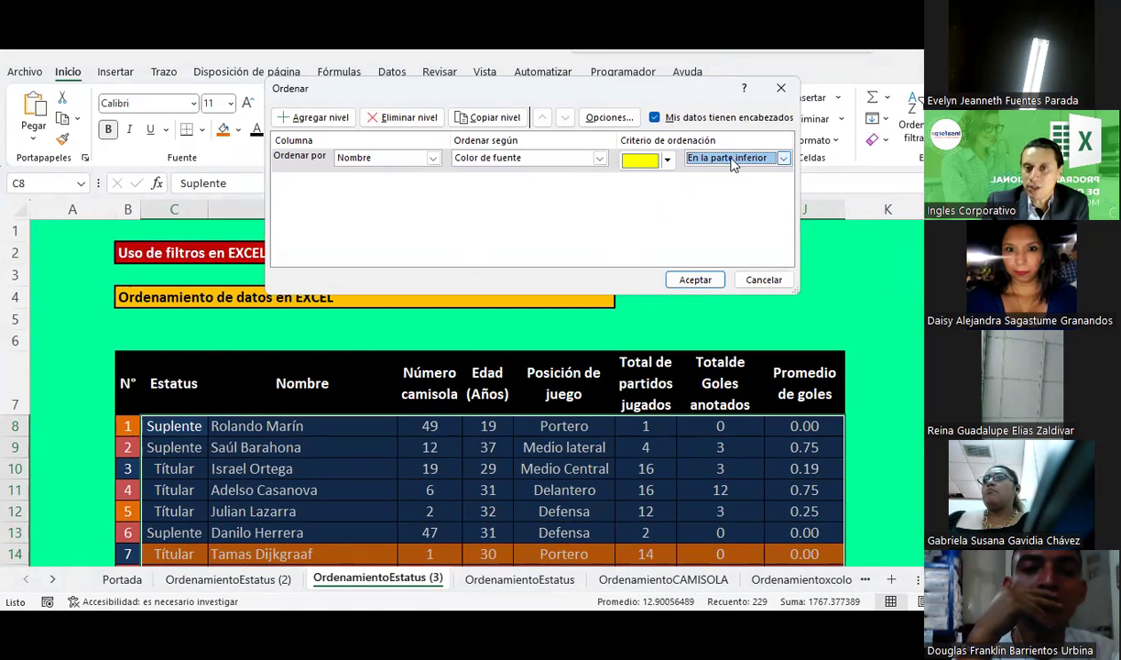
{"action": "left_click", "coordinate": [698, 282]}
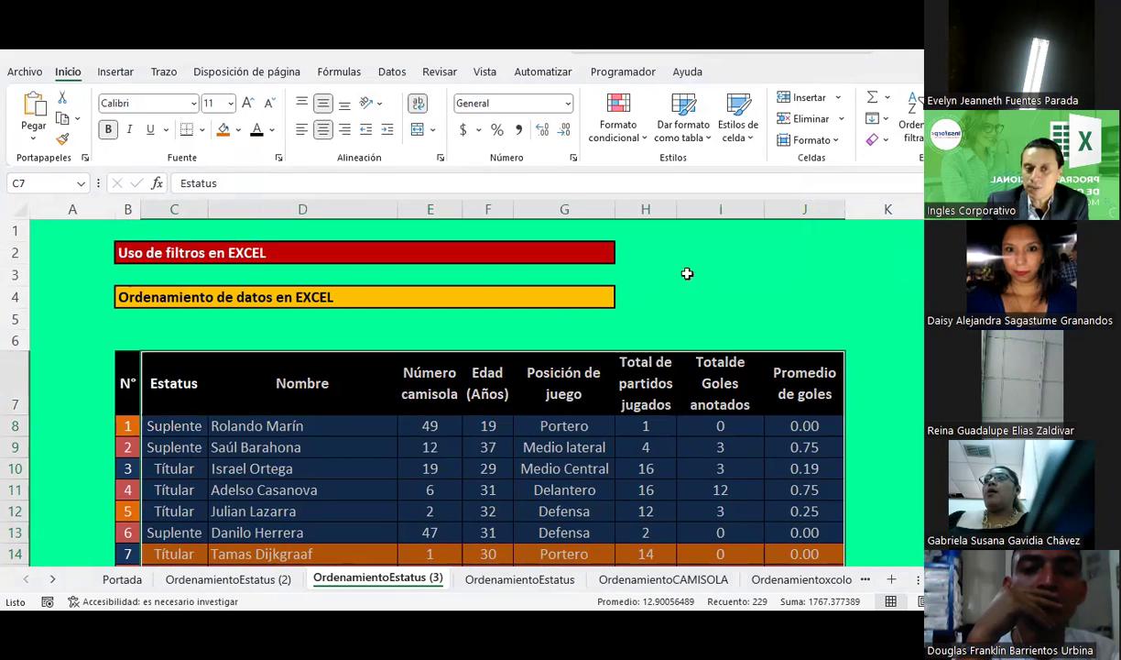
{"action": "scroll", "coordinate": [328, 345], "scroll_direction": "down", "scroll_amount": 3}
{"action": "scroll", "coordinate": [328, 345], "scroll_direction": "down", "scroll_amount": 2}
{"action": "scroll", "coordinate": [328, 345], "scroll_direction": "down", "scroll_amount": 2}
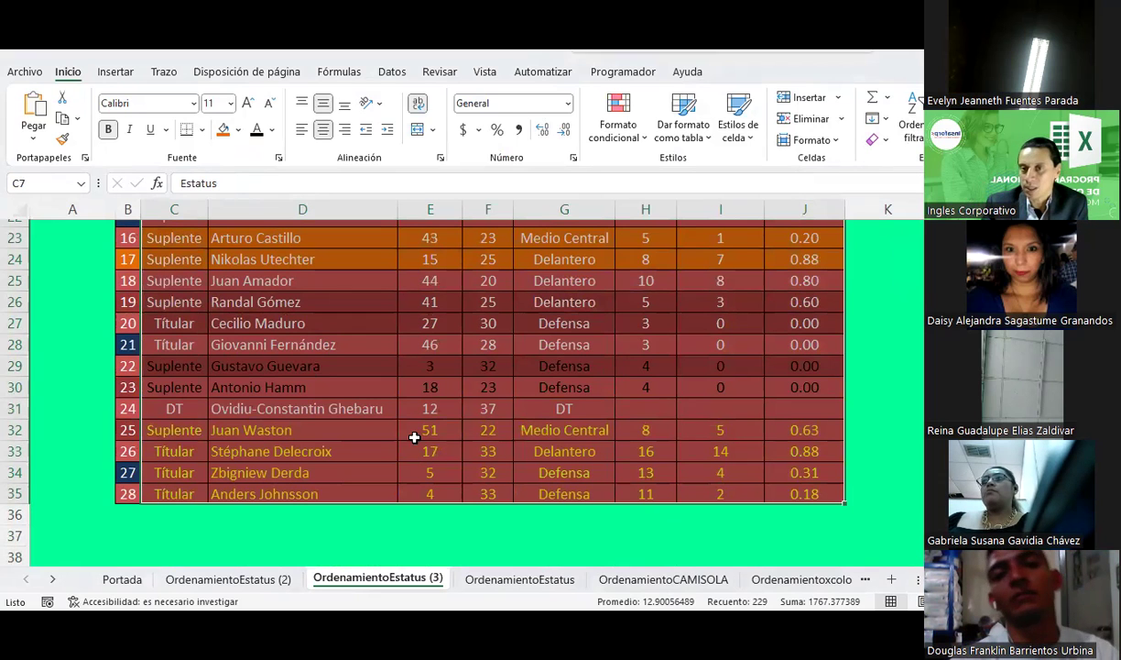
Re-sort by font colour with the yellow-text rows at the top instead
{"action": "left_click", "coordinate": [916, 128]}
{"action": "left_click", "coordinate": [898, 197]}
{"action": "left_click", "coordinate": [724, 161]}
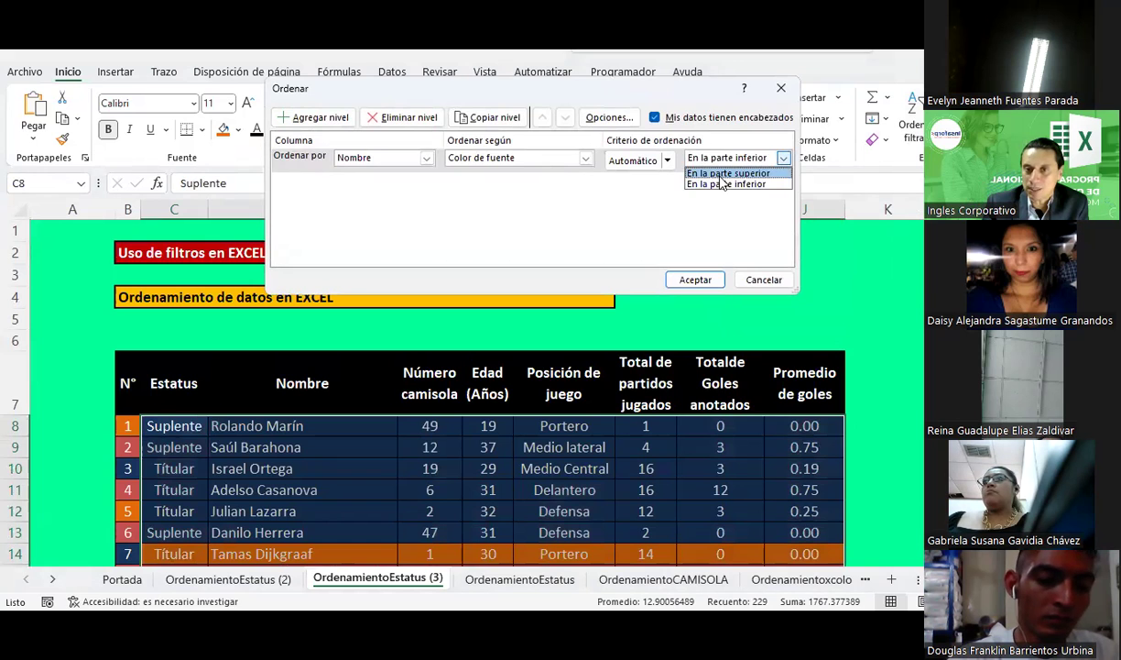
{"action": "left_click", "coordinate": [725, 174]}
{"action": "left_click", "coordinate": [693, 279]}
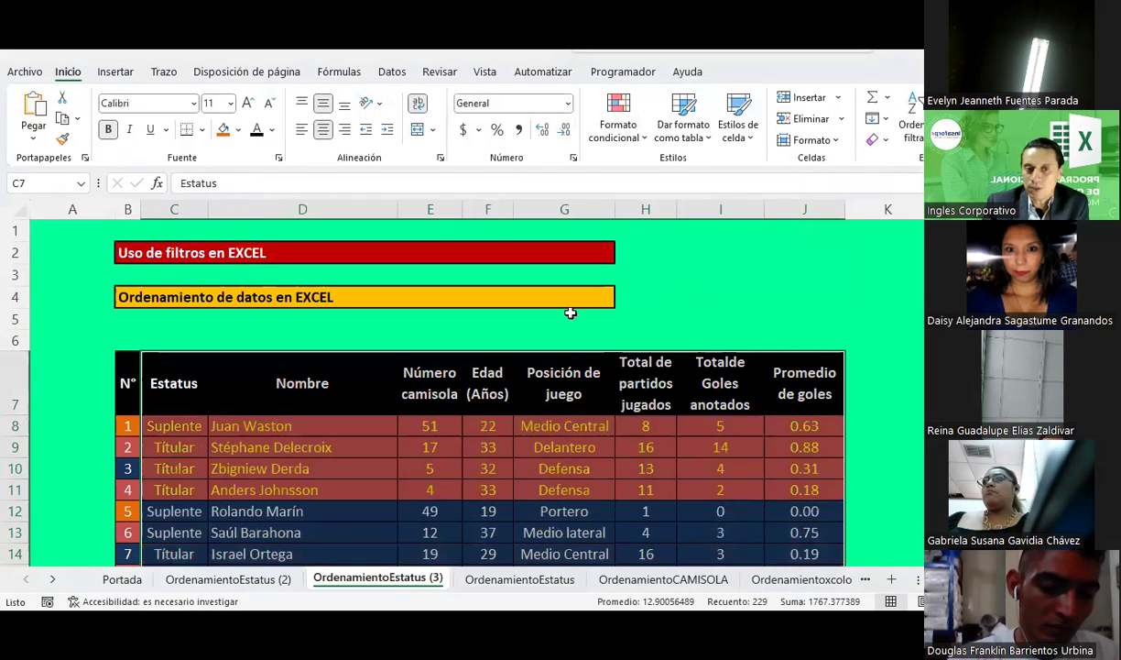
{"action": "scroll", "coordinate": [169, 385], "scroll_direction": "down", "scroll_amount": 1}
{"action": "scroll", "coordinate": [171, 378], "scroll_direction": "down", "scroll_amount": 1}
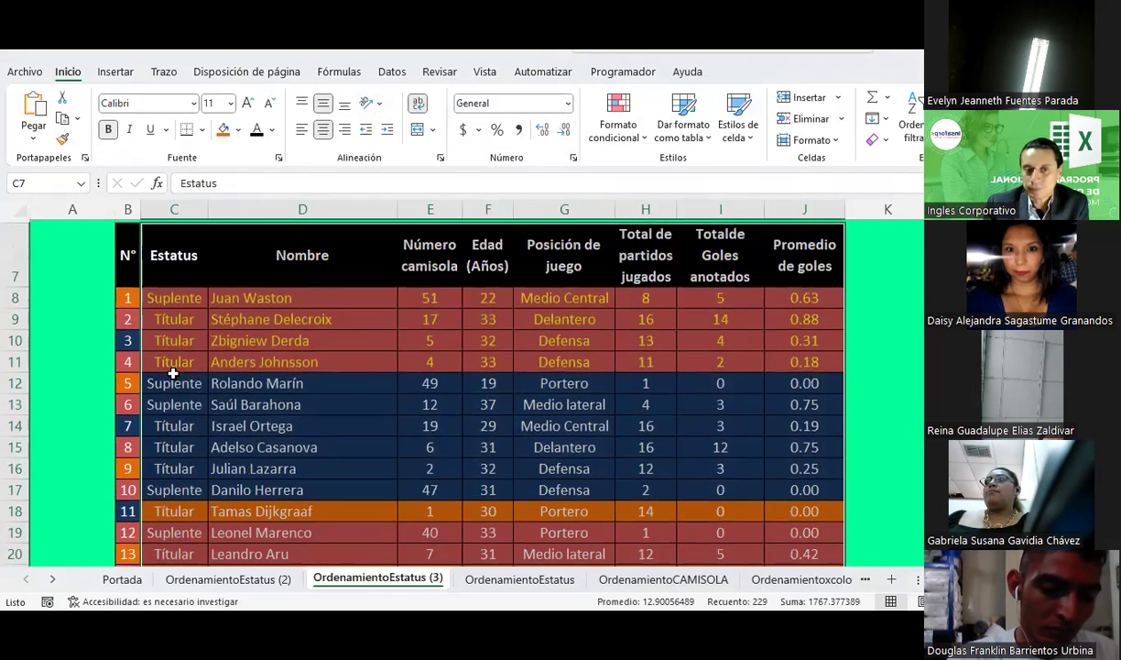
Click cell C12 in the sorted players table
{"action": "left_click", "coordinate": [173, 376]}
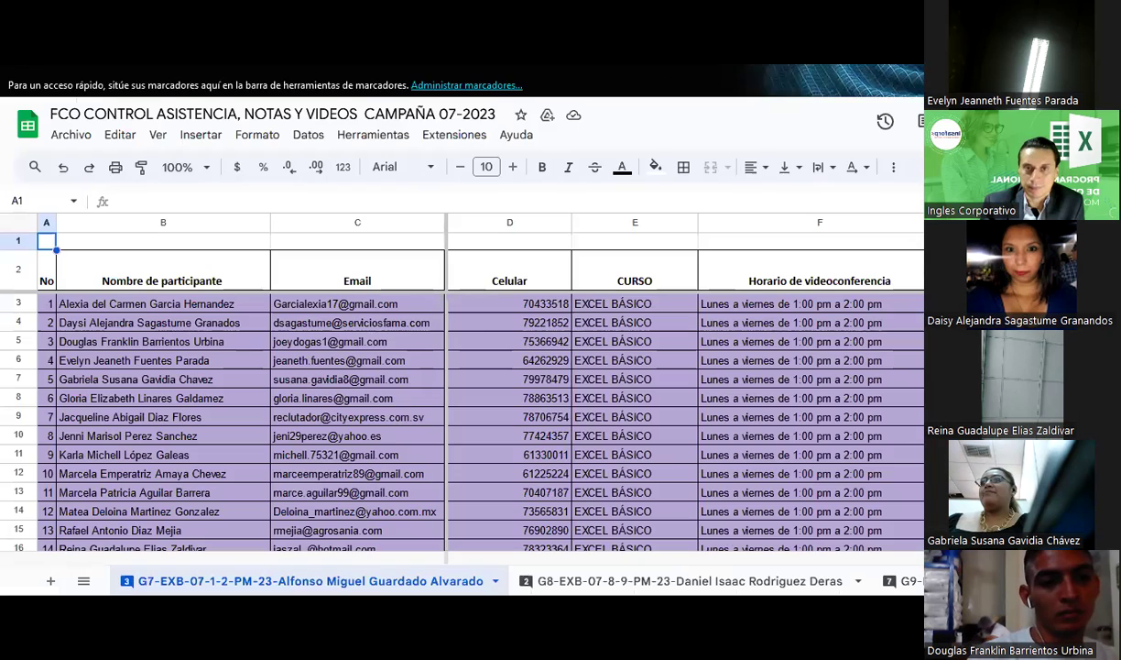
Paste the DÍA 11/08 header from R2 into S2 and edit it to DÍA 12/08
{"action": "left_click", "coordinate": [630, 379]}
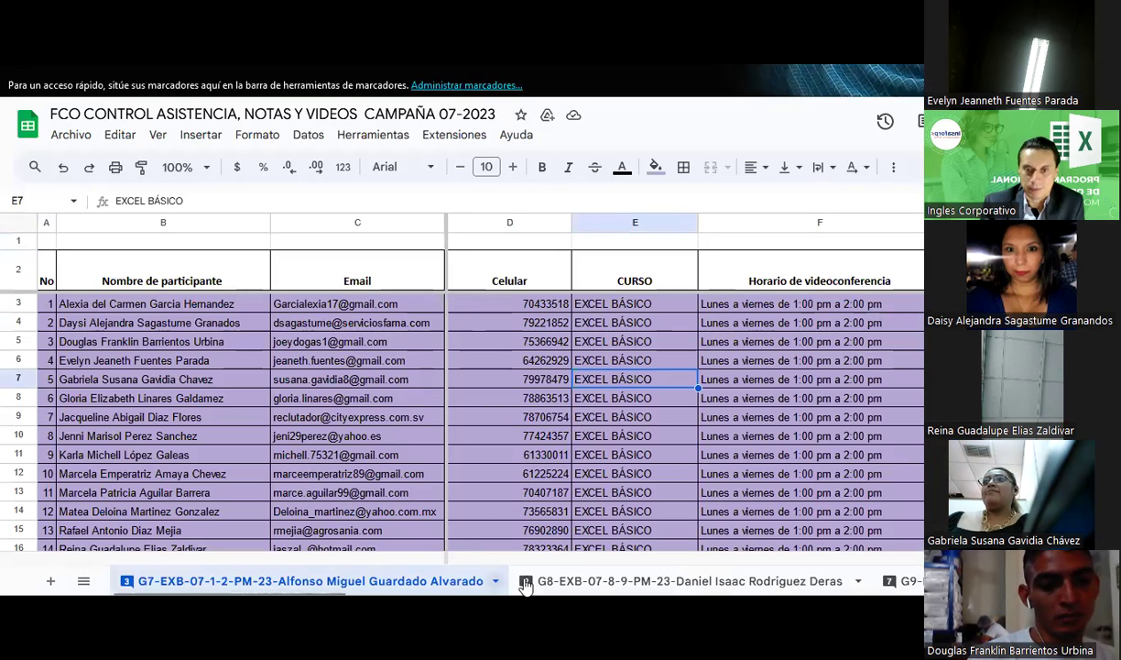
{"action": "mouse_move", "coordinate": [537, 563]}
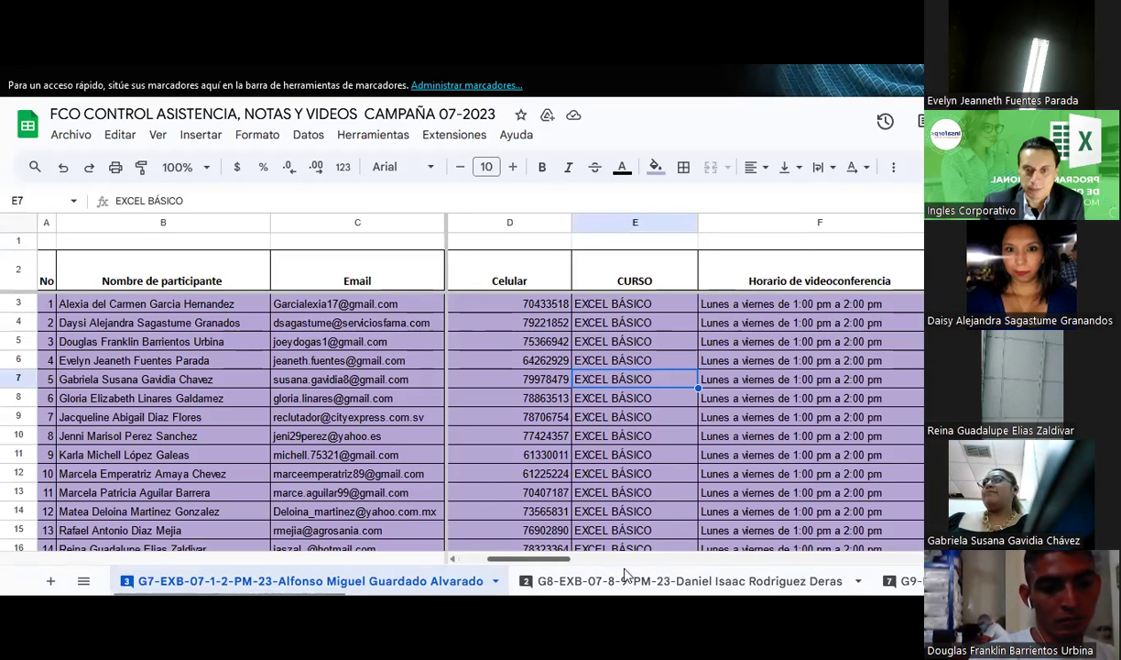
{"action": "scroll", "coordinate": [624, 573], "scroll_direction": "right", "scroll_amount": 5}
{"action": "scroll", "coordinate": [660, 575], "scroll_direction": "right", "scroll_amount": 5}
{"action": "scroll", "coordinate": [706, 577], "scroll_direction": "right", "scroll_amount": 3}
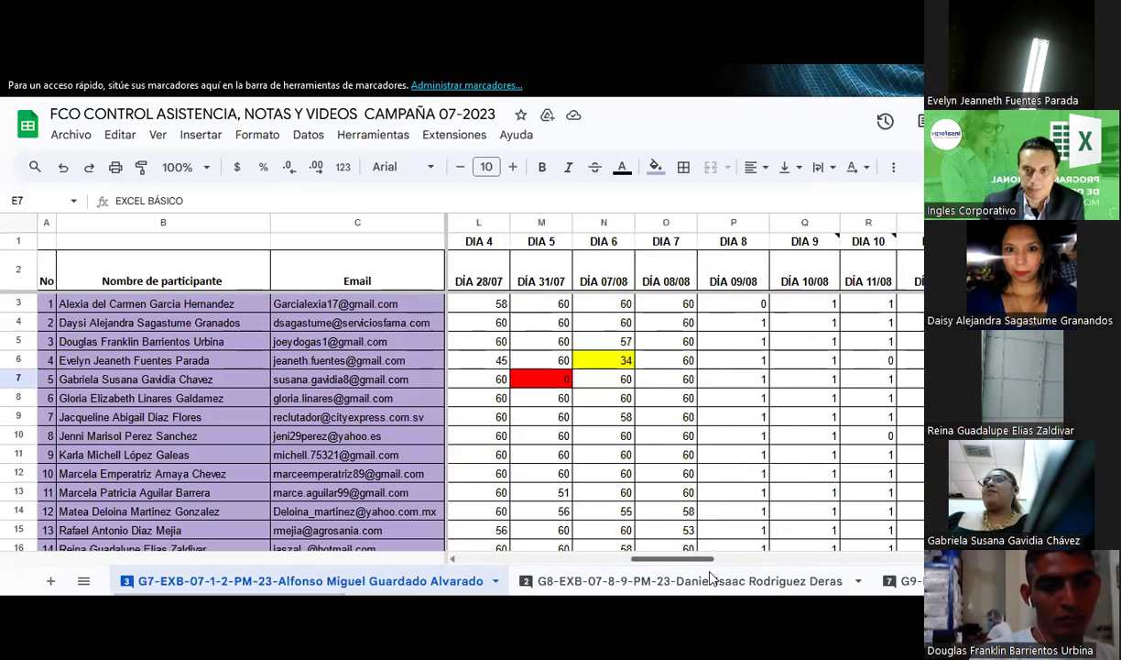
{"action": "scroll", "coordinate": [710, 576], "scroll_direction": "right", "scroll_amount": 2}
{"action": "scroll", "coordinate": [724, 575], "scroll_direction": "right", "scroll_amount": 1}
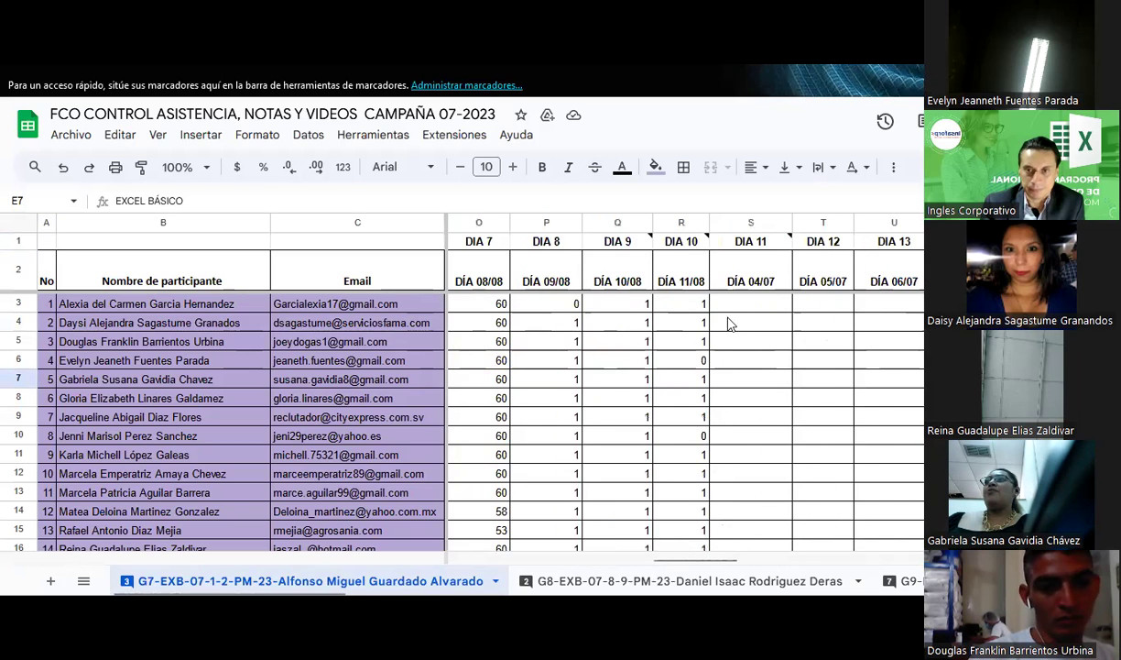
{"action": "left_click", "coordinate": [668, 286]}
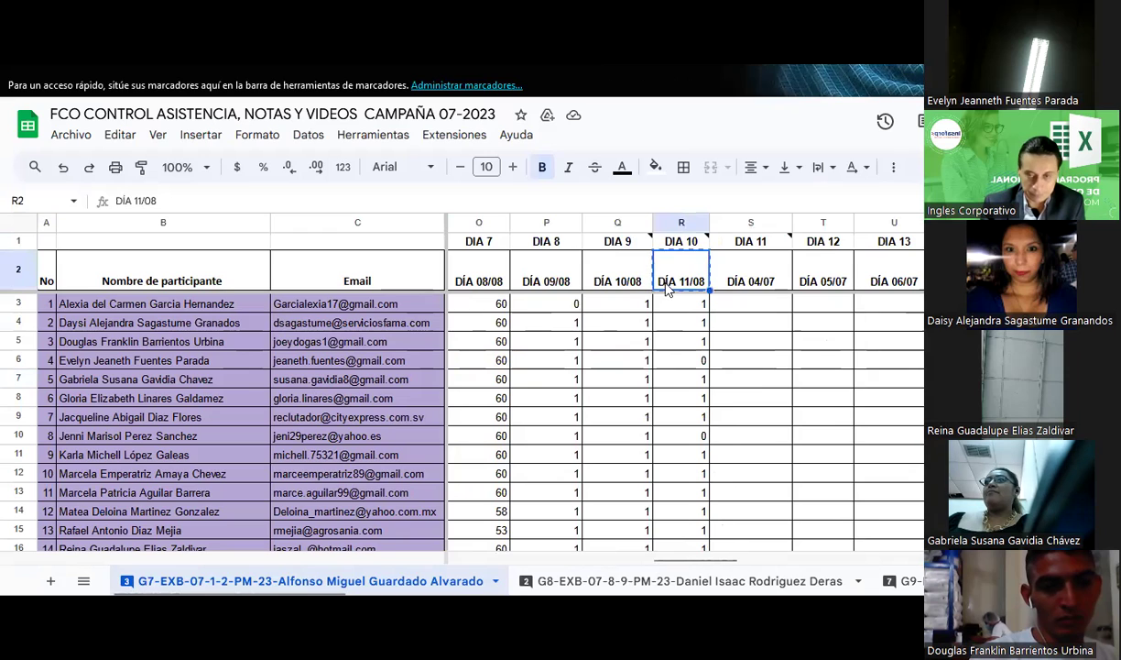
{"action": "left_click", "coordinate": [757, 273]}
{"action": "type", "text": "DÍA 11/08"}
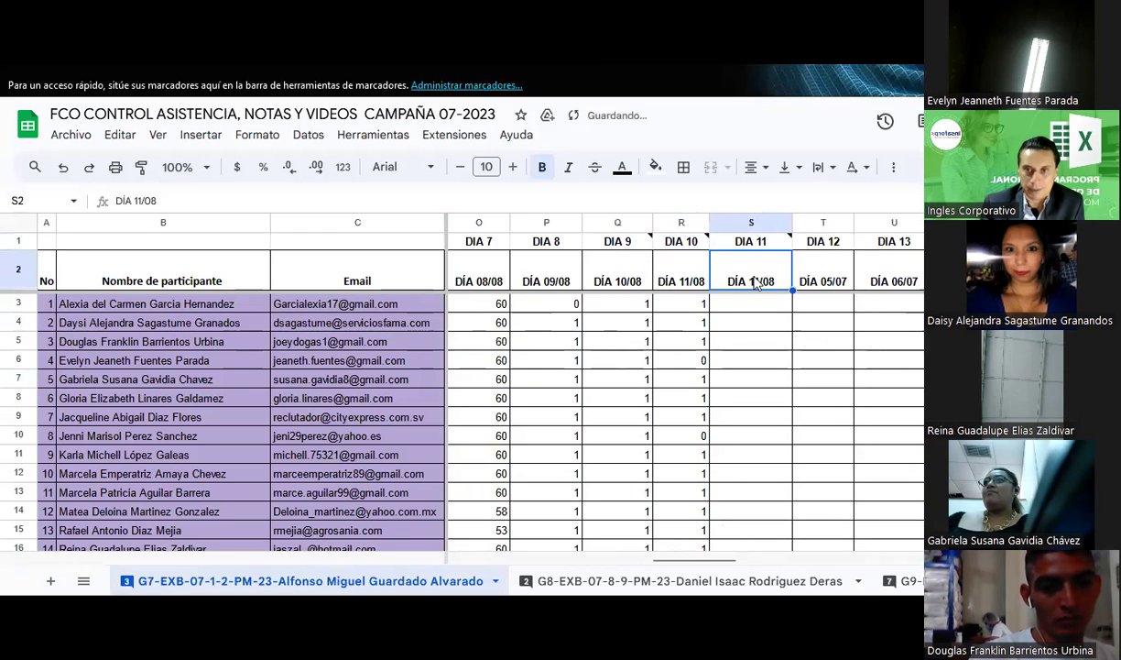
{"action": "double_click", "coordinate": [757, 285]}
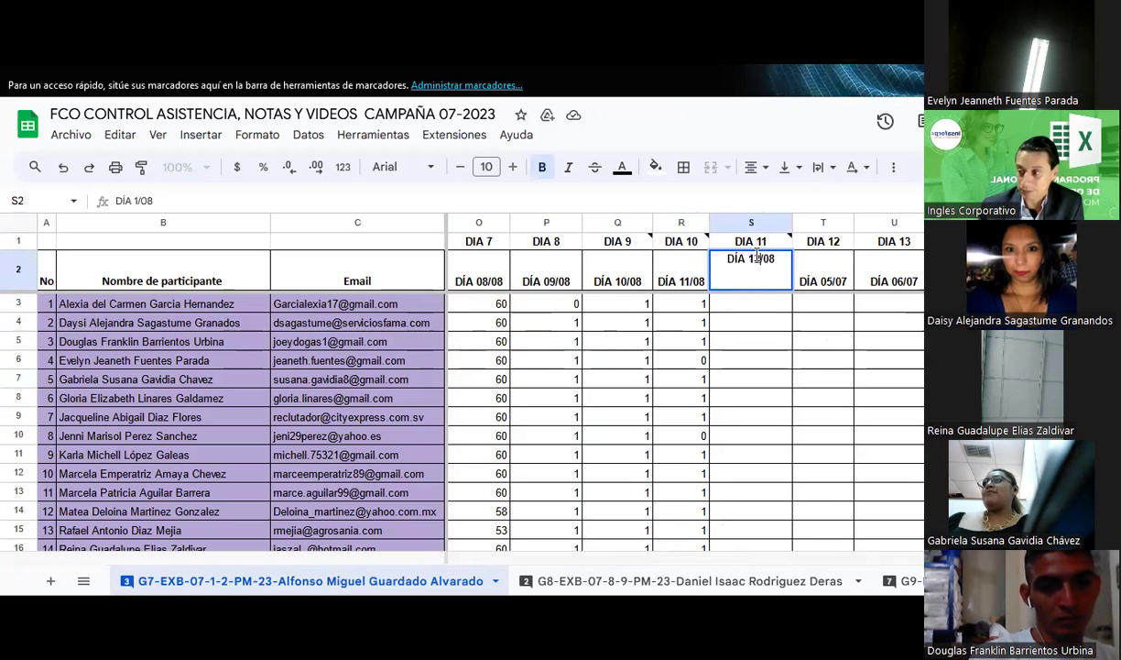
{"action": "type", "text": "2"}
{"action": "key", "text": "Return"}
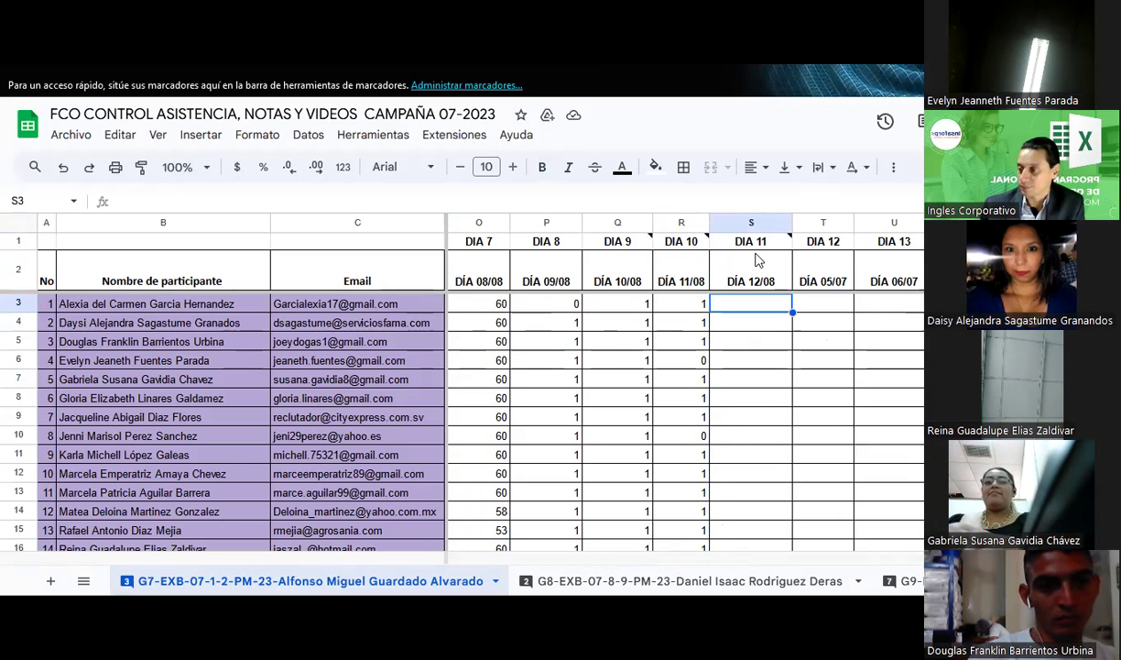
Enter attendance 1 for ten consecutive participants in the DÍA 12/08 column, starting at S3
{"action": "type", "text": "1"}
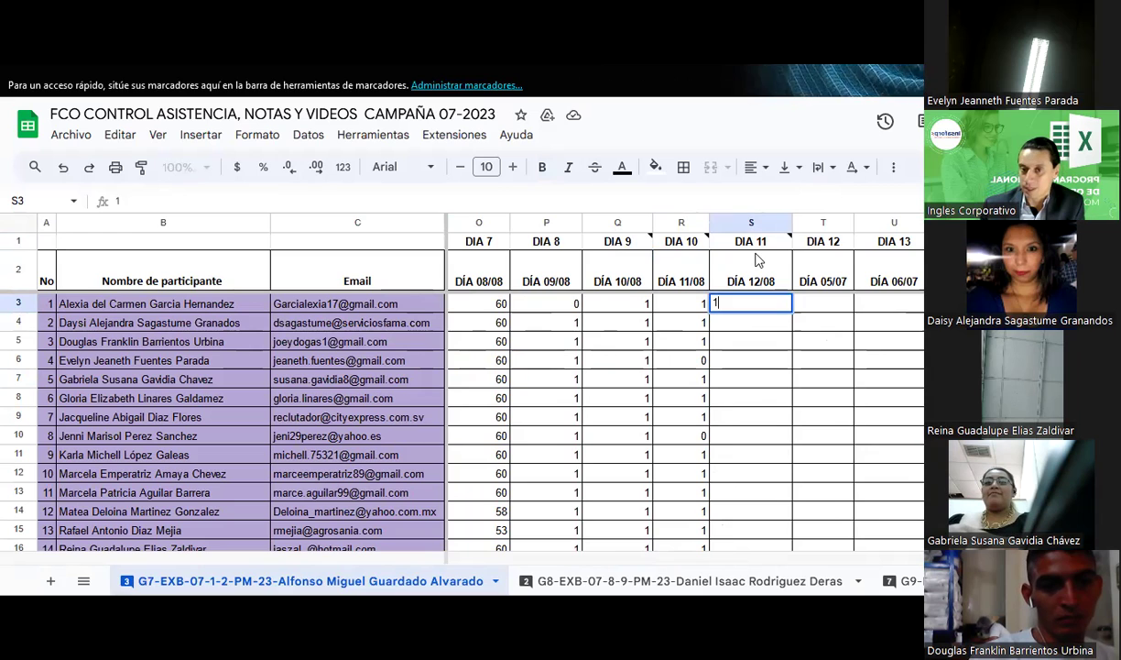
{"action": "key", "text": "Return"}
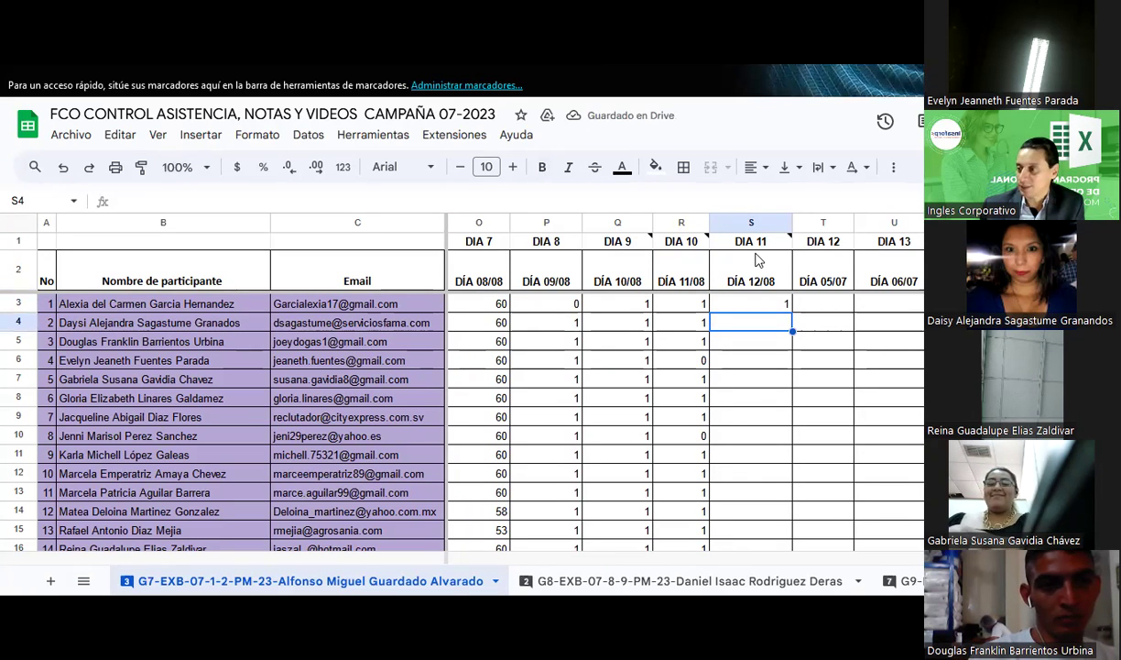
{"action": "type", "text": "1"}
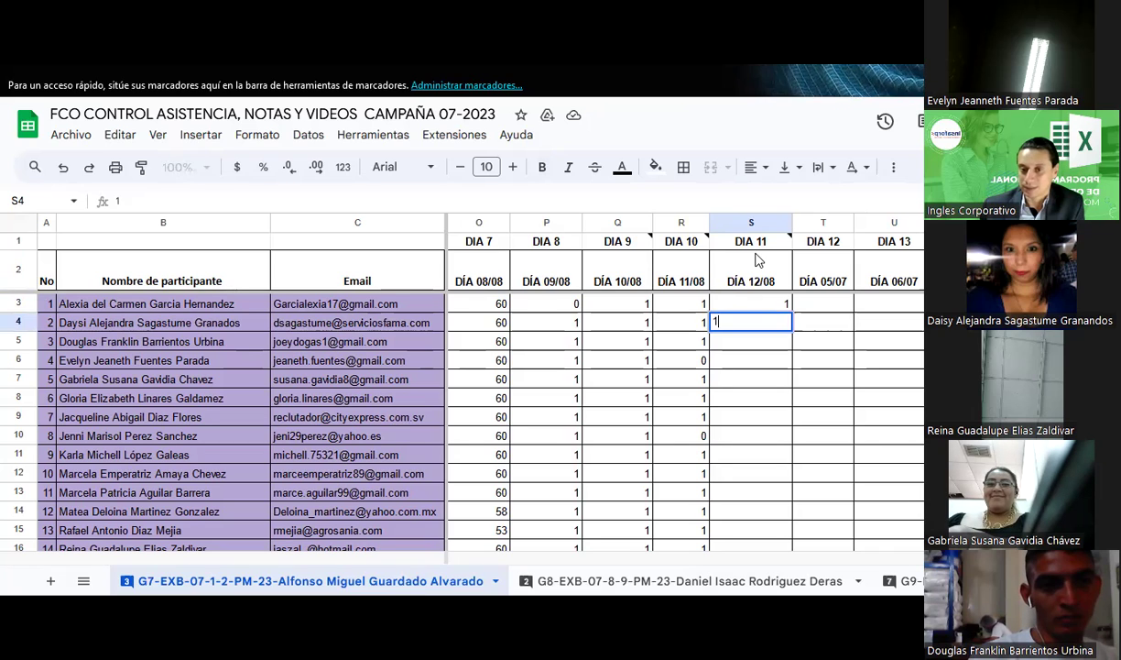
{"action": "key", "text": "Return"}
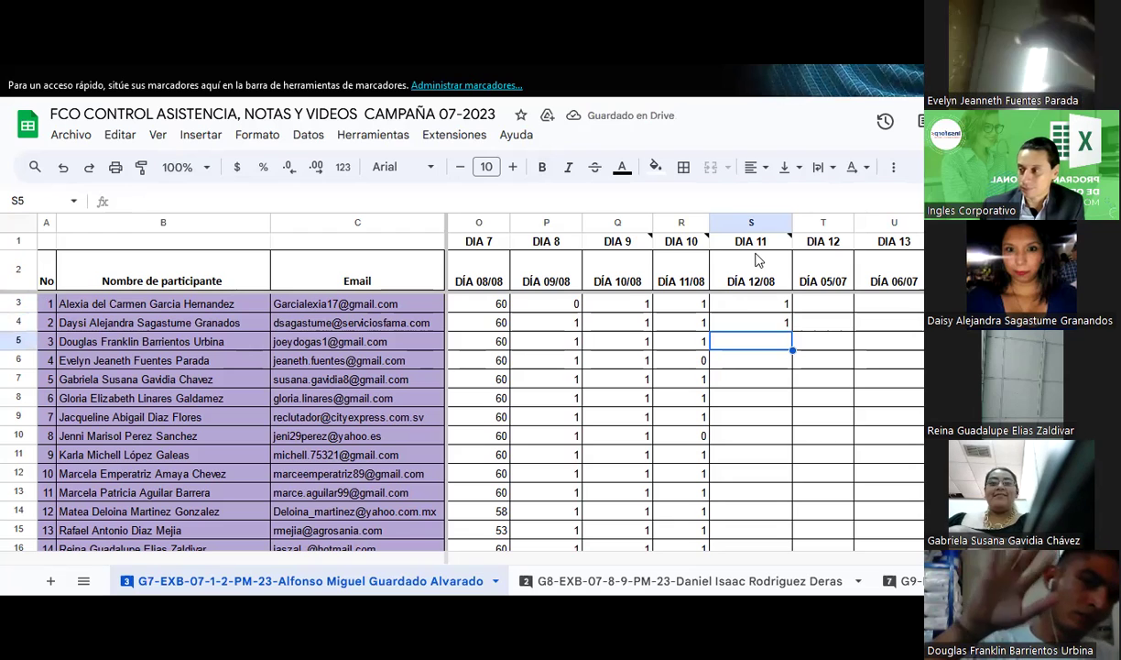
{"action": "type", "text": "1"}
{"action": "key", "text": "Return"}
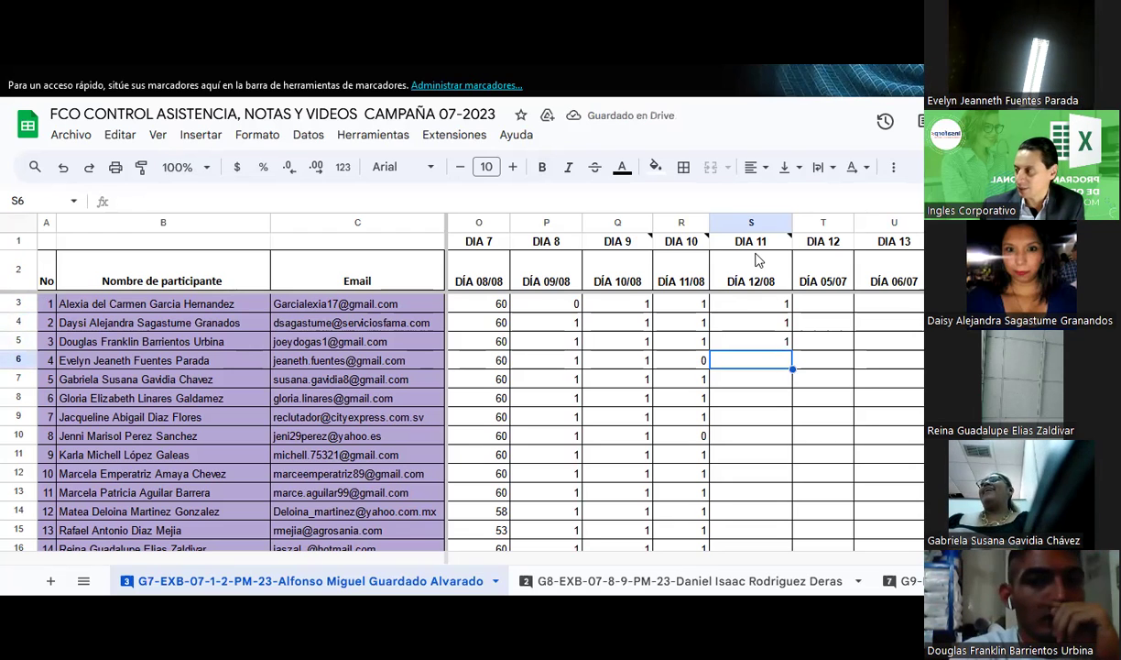
{"action": "type", "text": "1"}
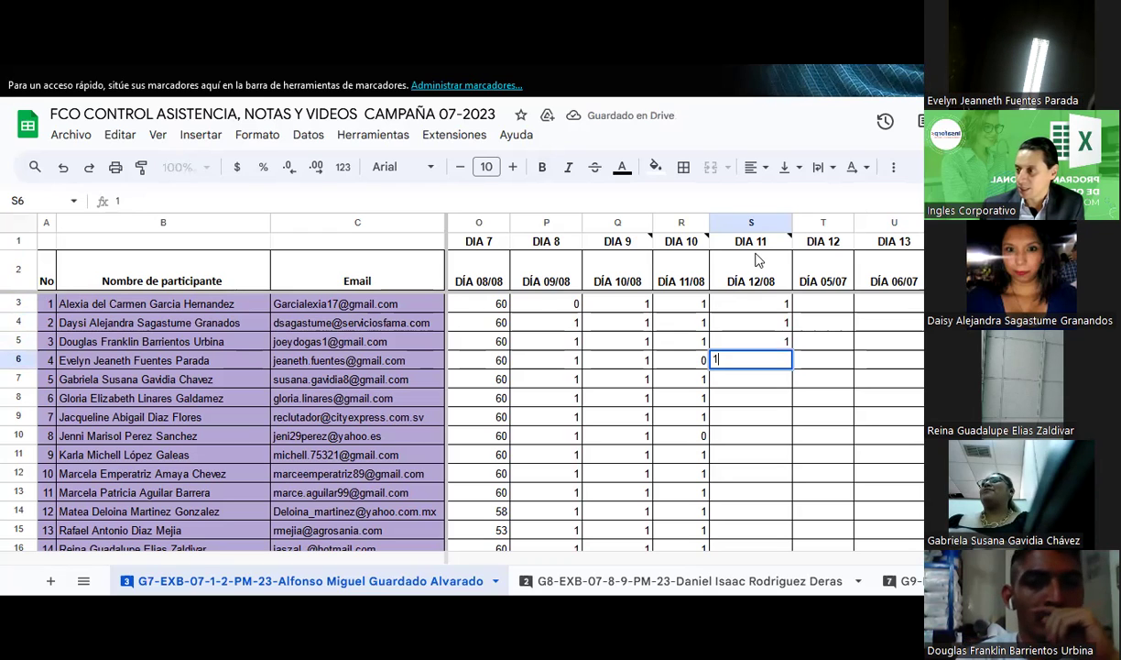
{"action": "key", "text": "Return"}
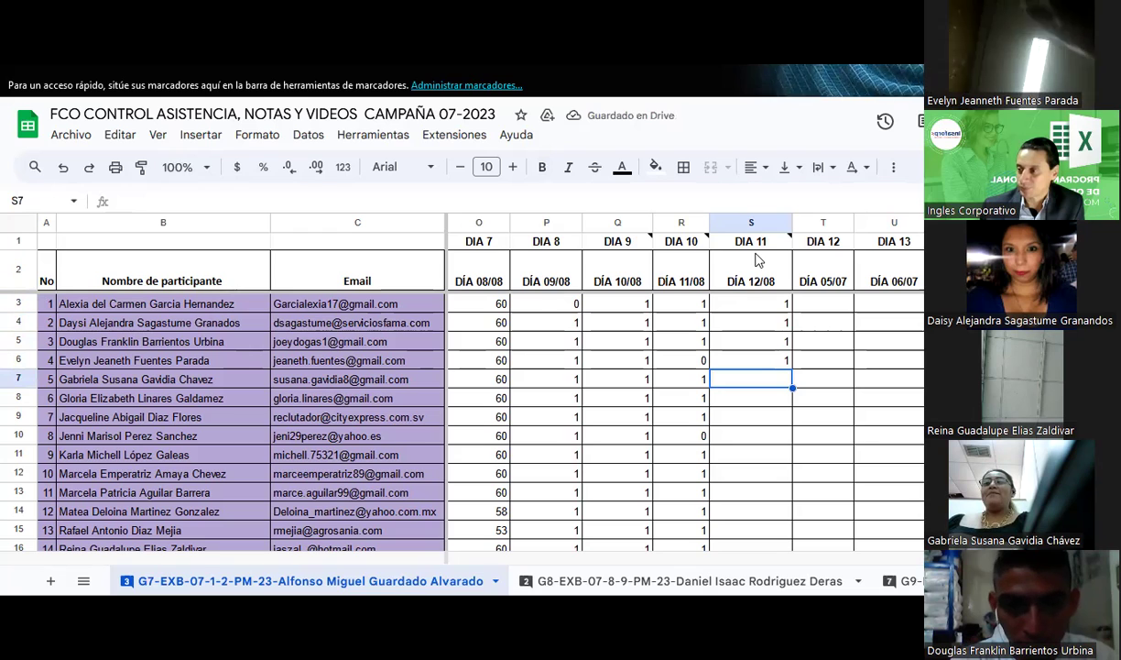
{"action": "type", "text": "1"}
{"action": "key", "text": "Return"}
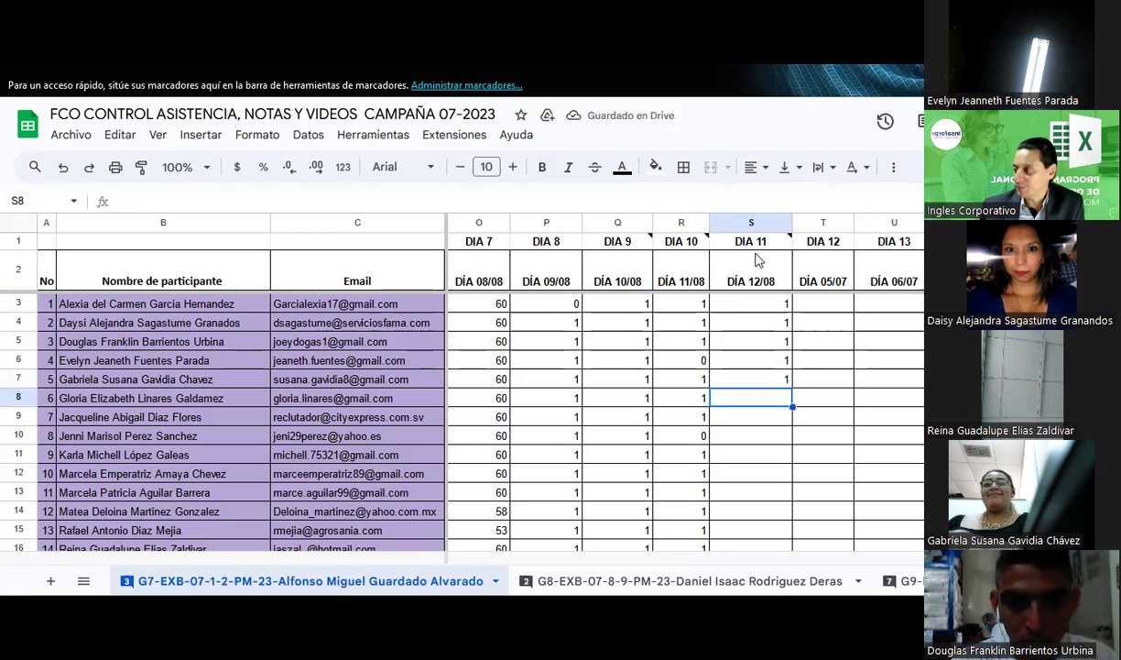
{"action": "type", "text": "1"}
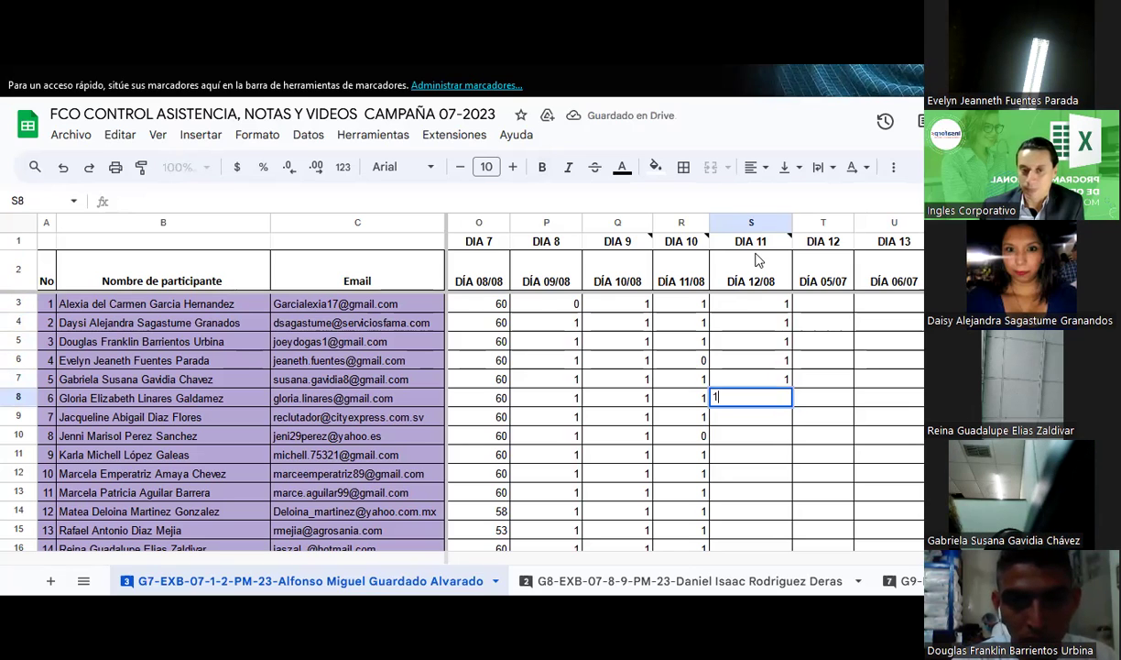
{"action": "key", "text": "Return"}
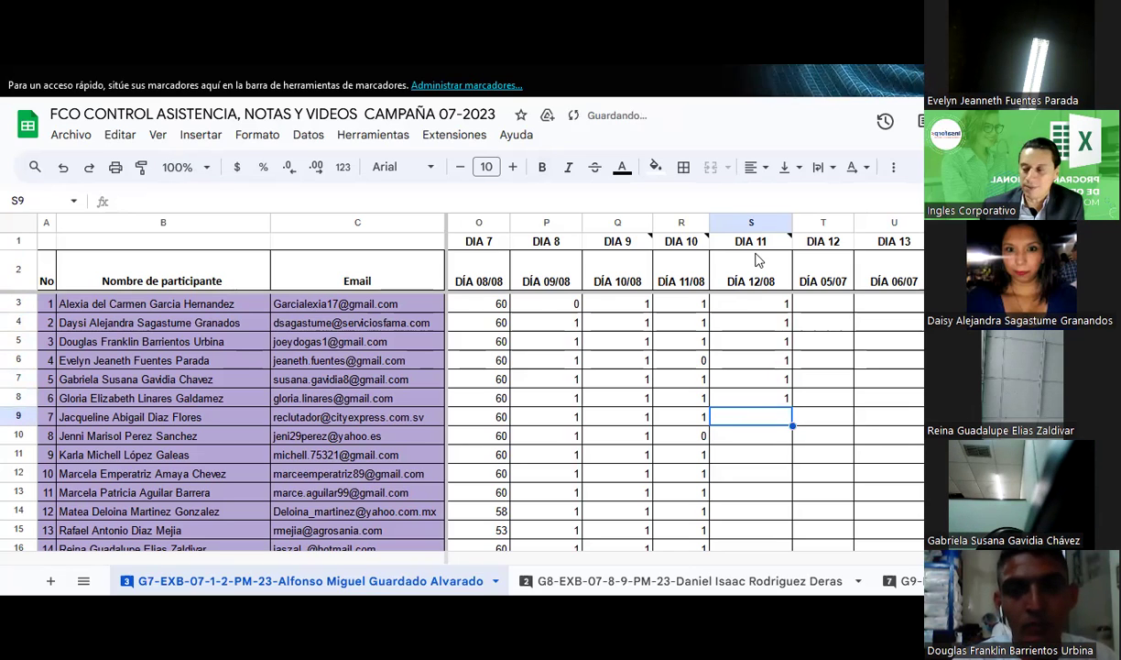
{"action": "type", "text": "1"}
{"action": "key", "text": "Return"}
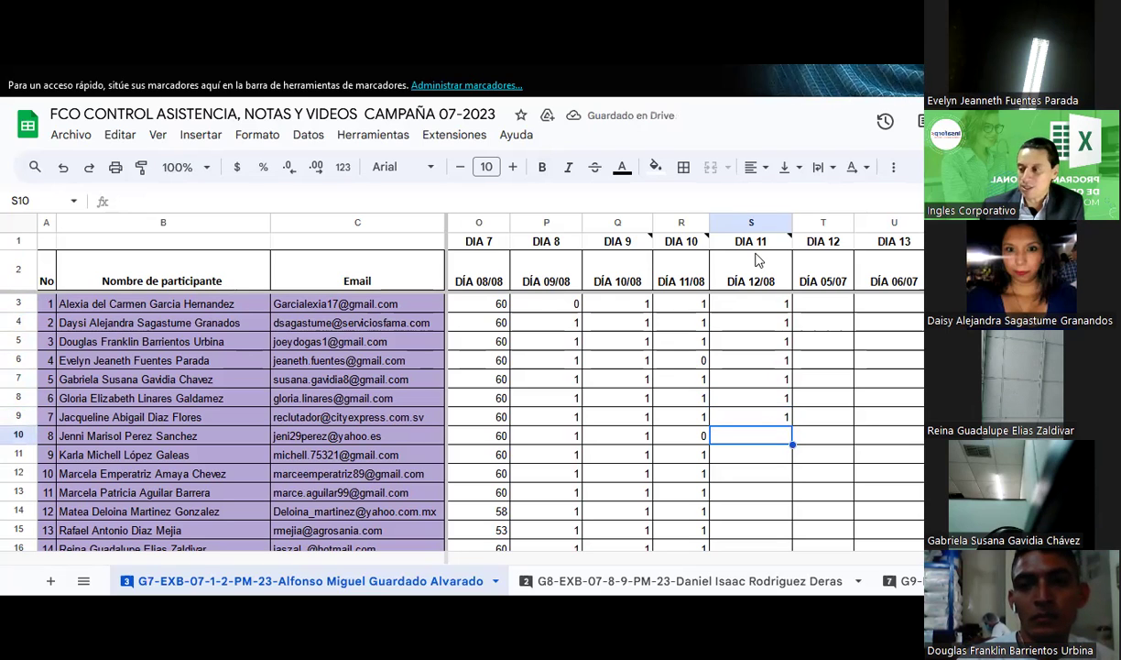
{"action": "type", "text": "1"}
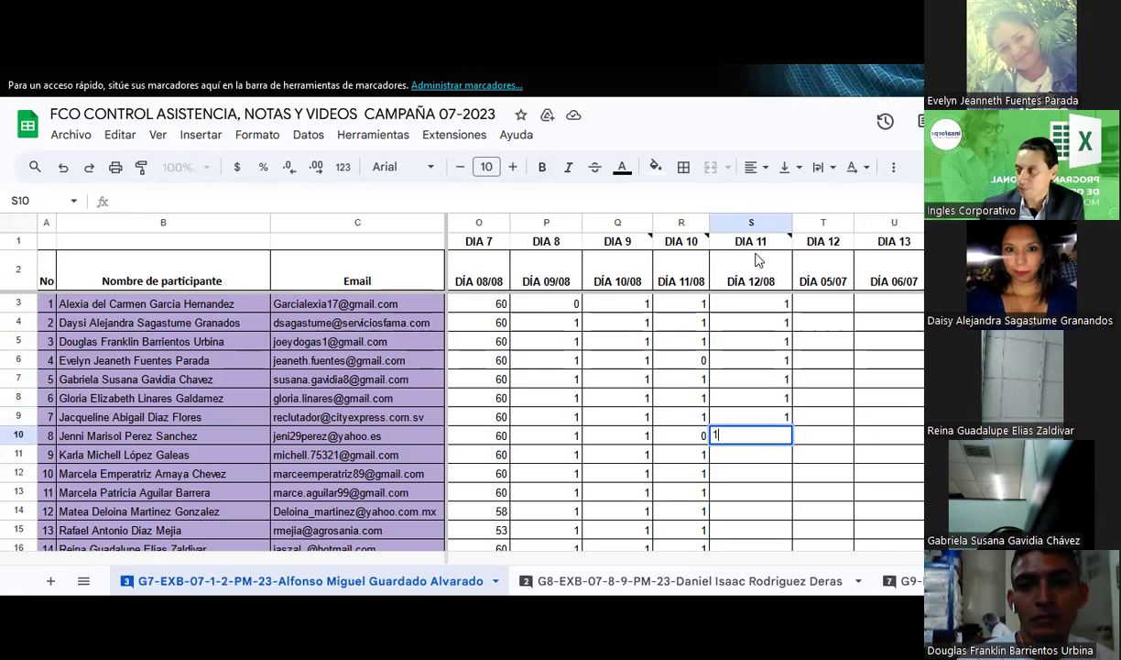
{"action": "key", "text": "Return"}
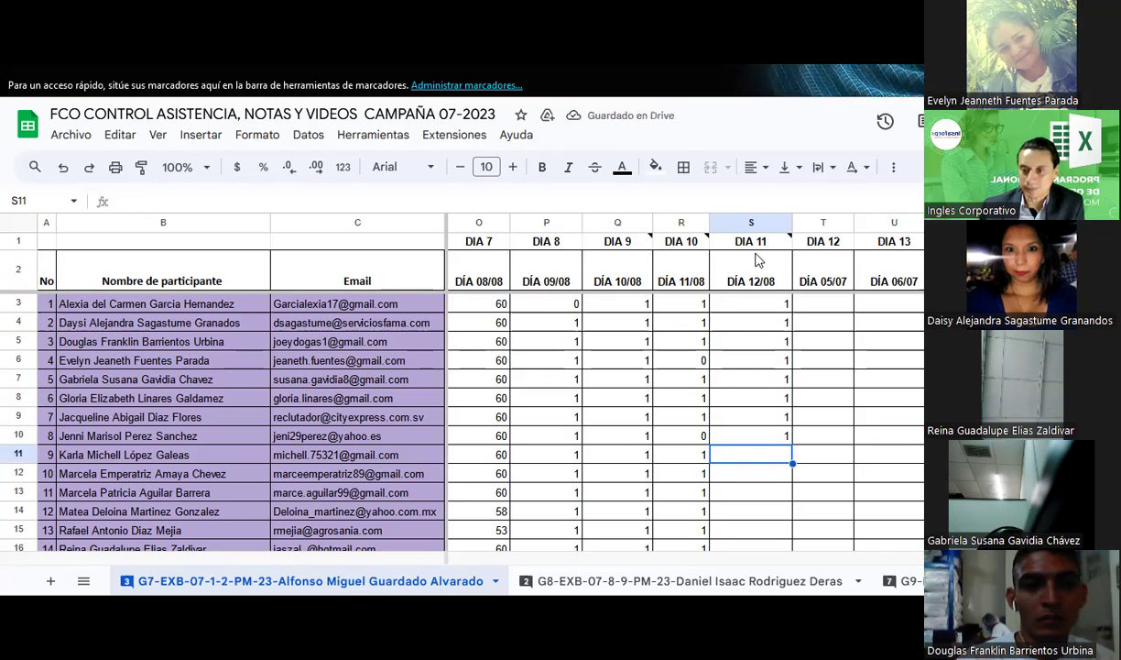
{"action": "type", "text": "1"}
{"action": "key", "text": "Return"}
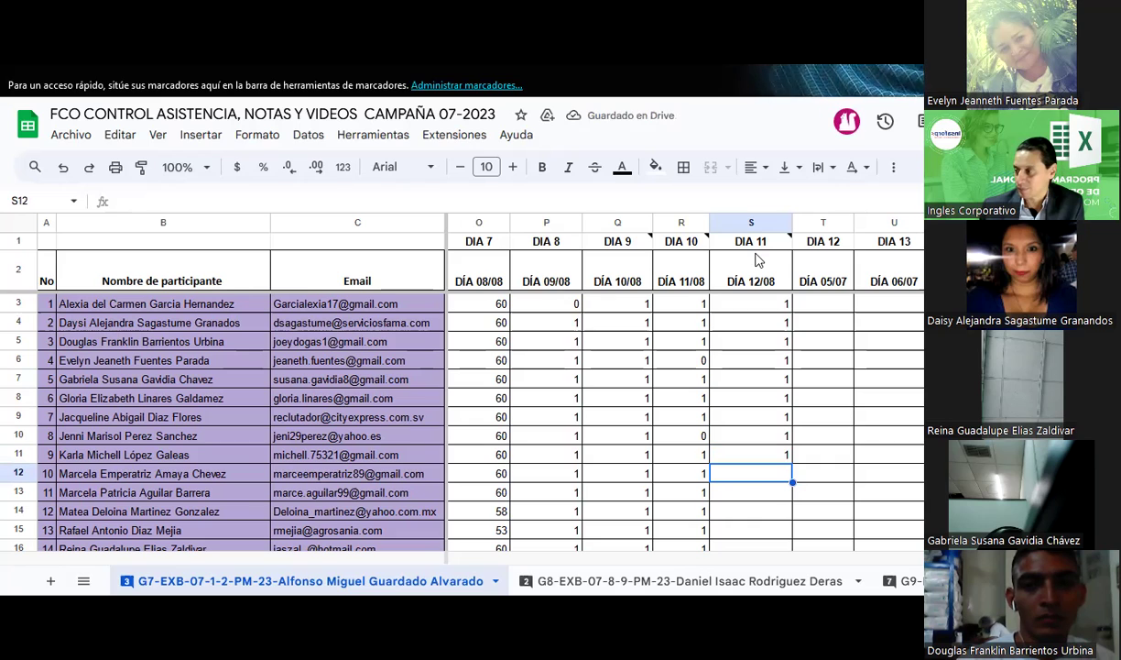
{"action": "type", "text": "1"}
{"action": "key", "text": "Return"}
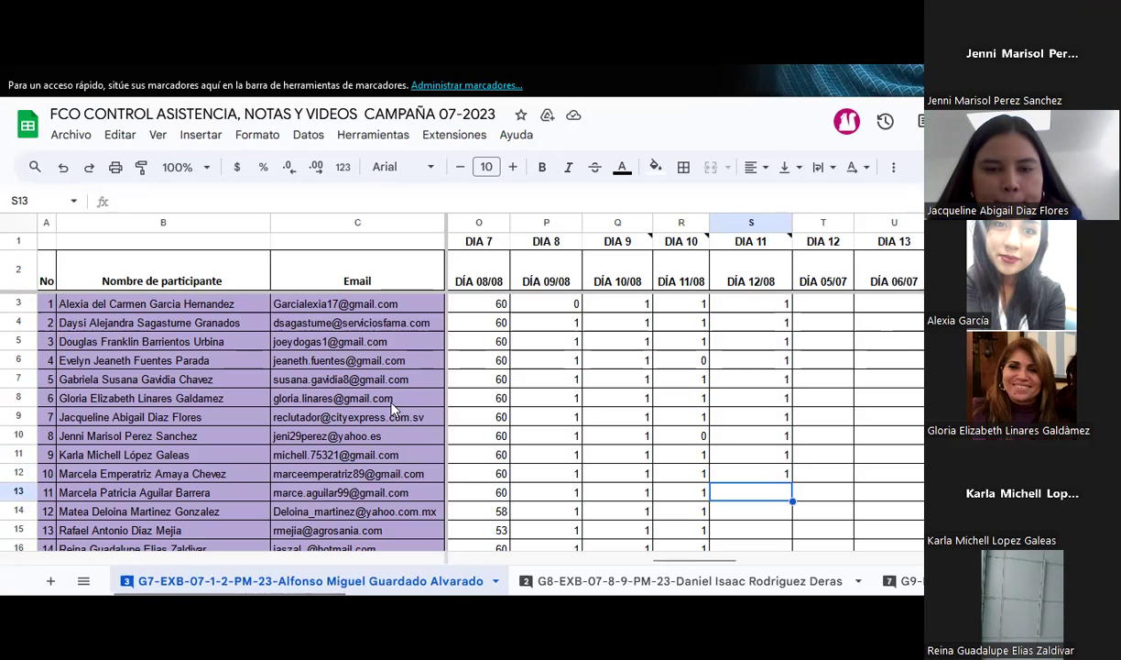
Enter 1 for participants 11–14, 0 for participant 15 and 1 for participant 16
{"action": "type", "text": "1"}
{"action": "key", "text": "Return"}
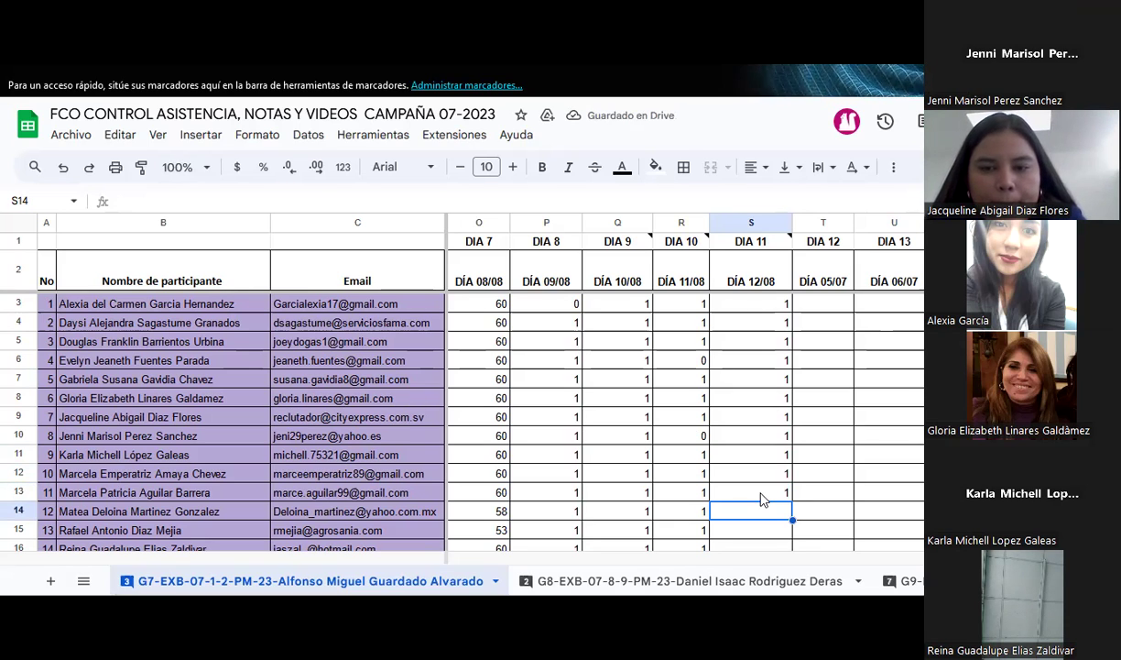
{"action": "type", "text": "1"}
{"action": "key", "text": "Return"}
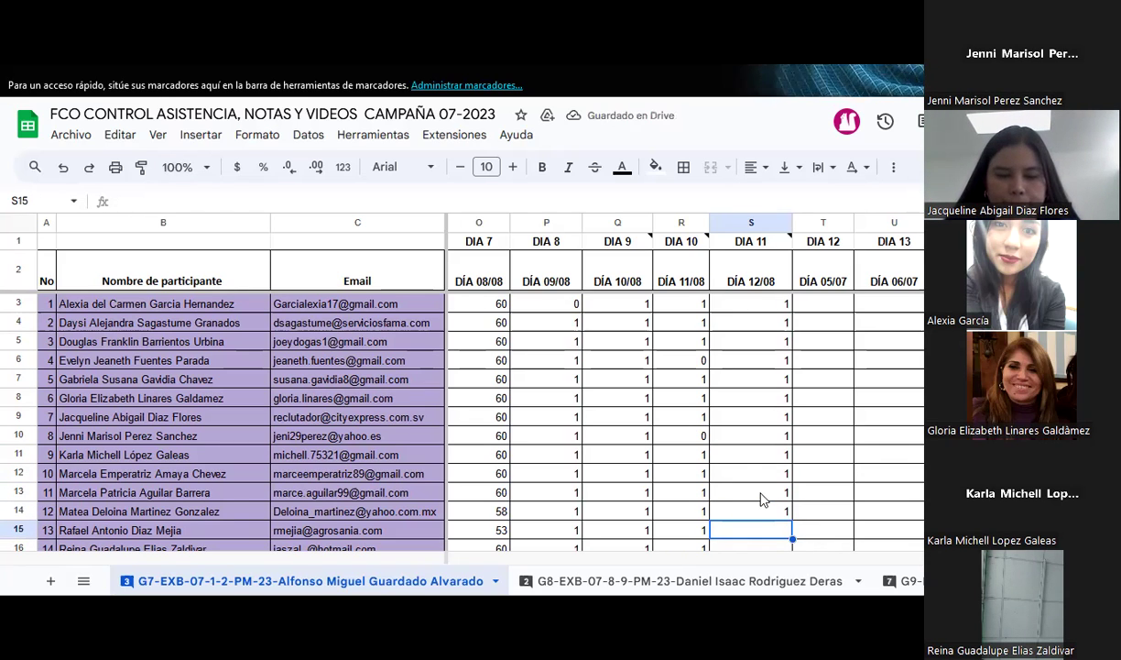
{"action": "type", "text": "1"}
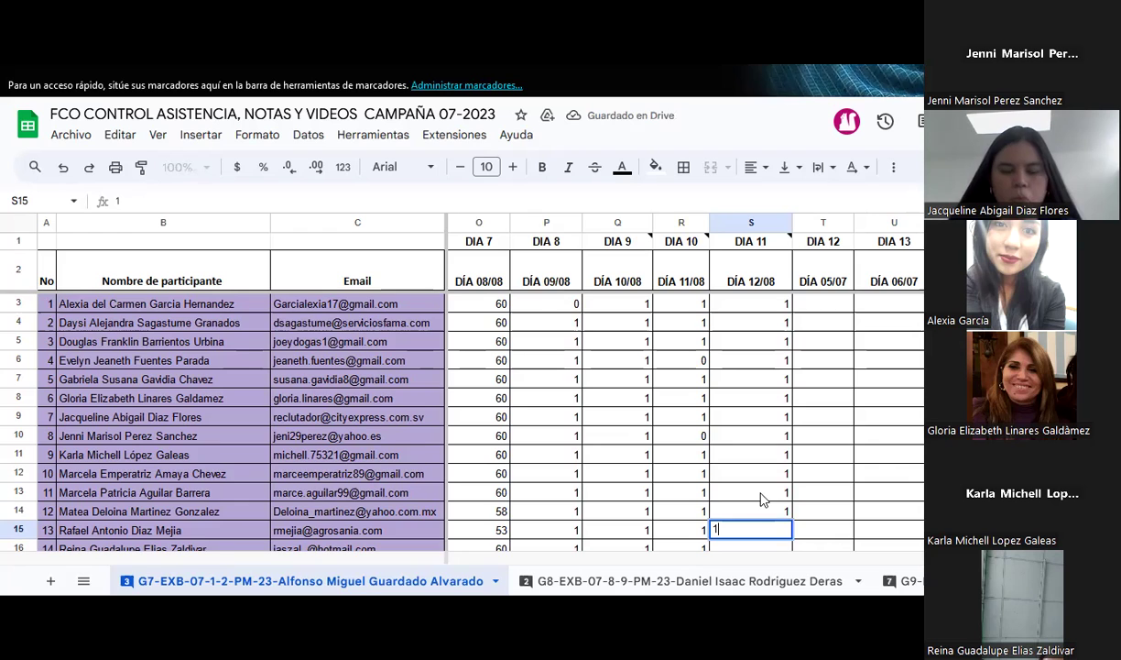
{"action": "key", "text": "Return"}
{"action": "scroll", "coordinate": [760, 499], "scroll_direction": "down", "scroll_amount": 2}
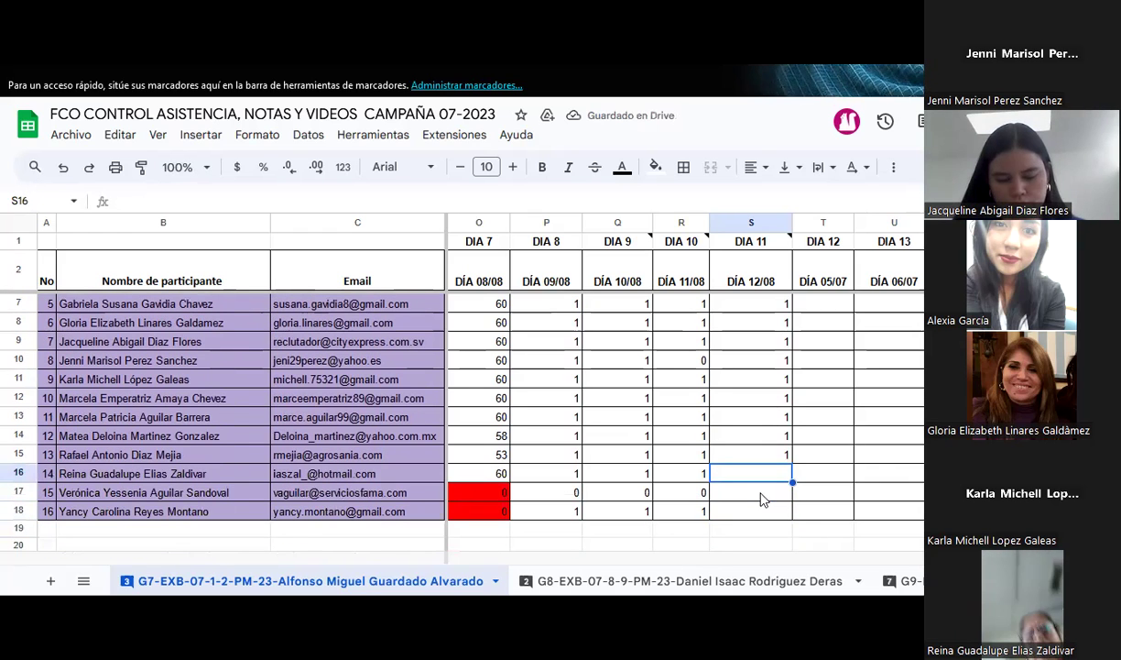
{"action": "type", "text": "1"}
{"action": "key", "text": "Return"}
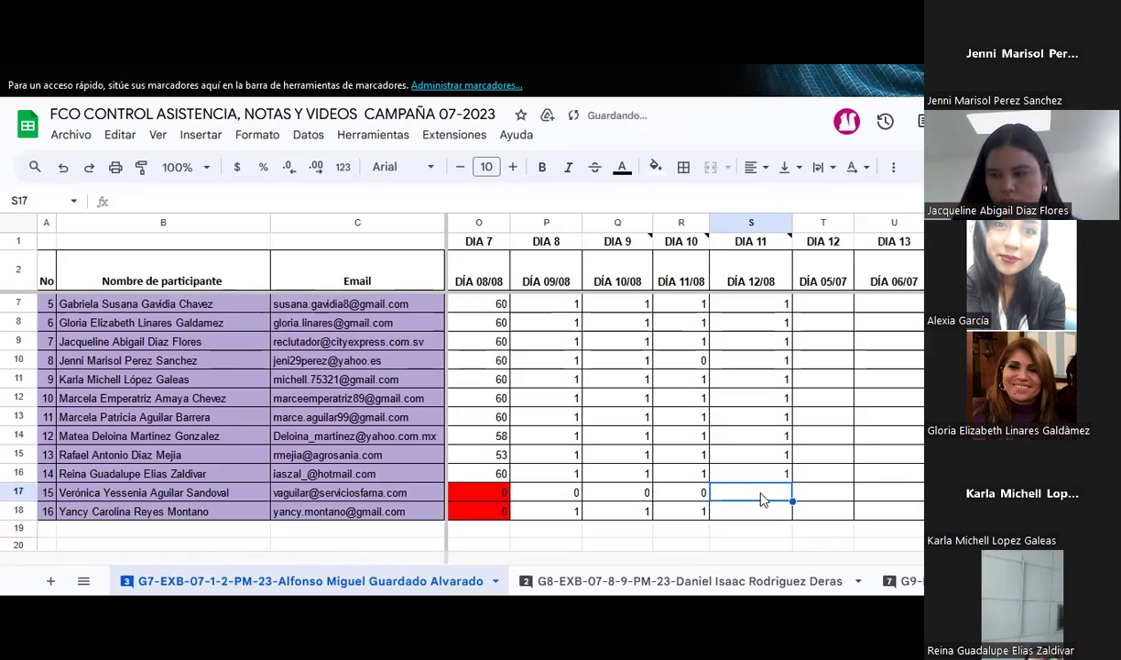
{"action": "type", "text": "0"}
{"action": "key", "text": "Return"}
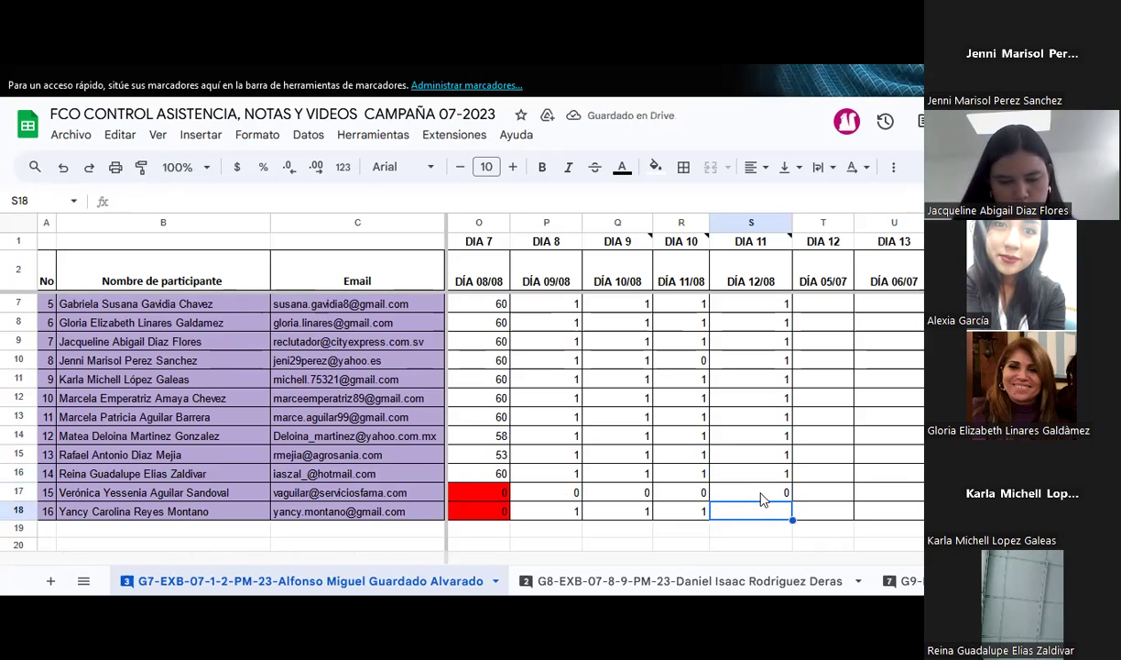
{"action": "type", "text": "1"}
{"action": "key", "text": "Return"}
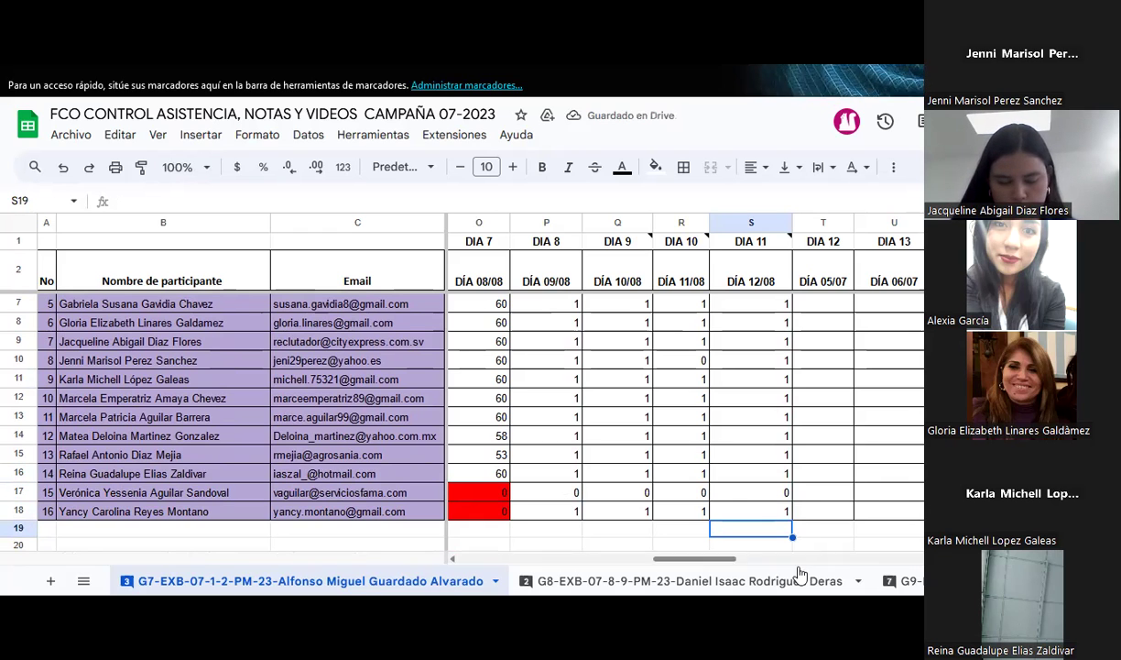
{"action": "key", "text": "alt+Tab"}
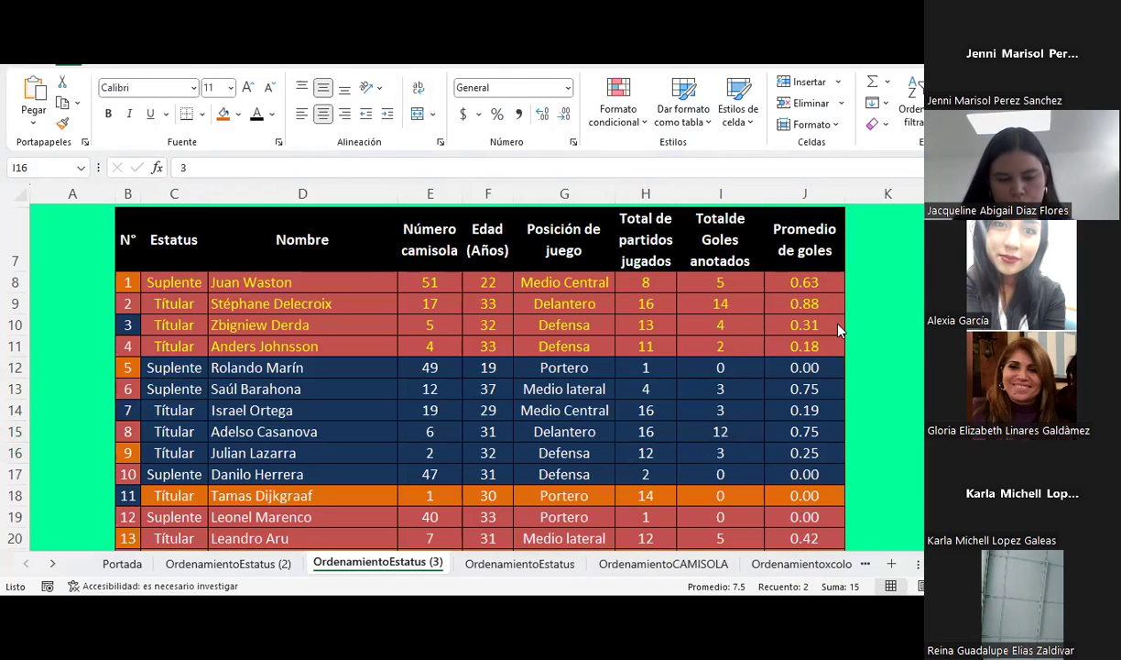
Review the OrdenamientoEstatus (3) sheet, then select the player table from C7 to J35
{"action": "left_click", "coordinate": [892, 321]}
{"action": "scroll", "coordinate": [892, 321], "scroll_direction": "up", "scroll_amount": 2}
{"action": "scroll", "coordinate": [891, 321], "scroll_direction": "down", "scroll_amount": 2}
{"action": "scroll", "coordinate": [891, 320], "scroll_direction": "down", "scroll_amount": 1}
{"action": "scroll", "coordinate": [892, 321], "scroll_direction": "down", "scroll_amount": 1}
{"action": "scroll", "coordinate": [891, 321], "scroll_direction": "down", "scroll_amount": 1}
{"action": "scroll", "coordinate": [892, 321], "scroll_direction": "down", "scroll_amount": 1}
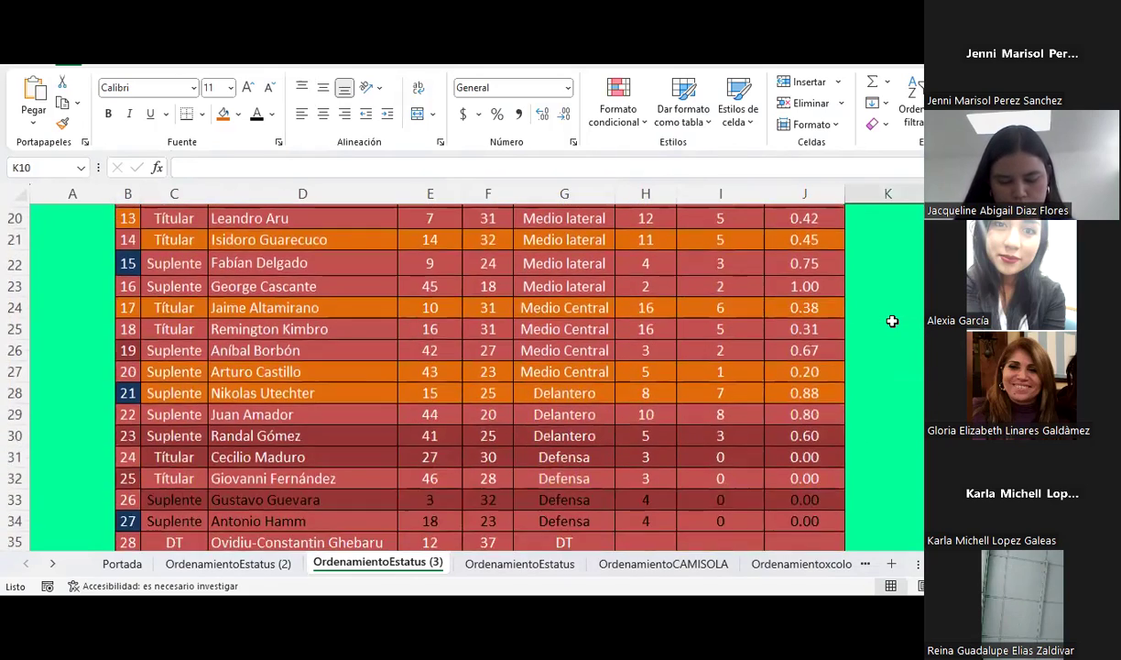
{"action": "scroll", "coordinate": [891, 320], "scroll_direction": "down", "scroll_amount": 1}
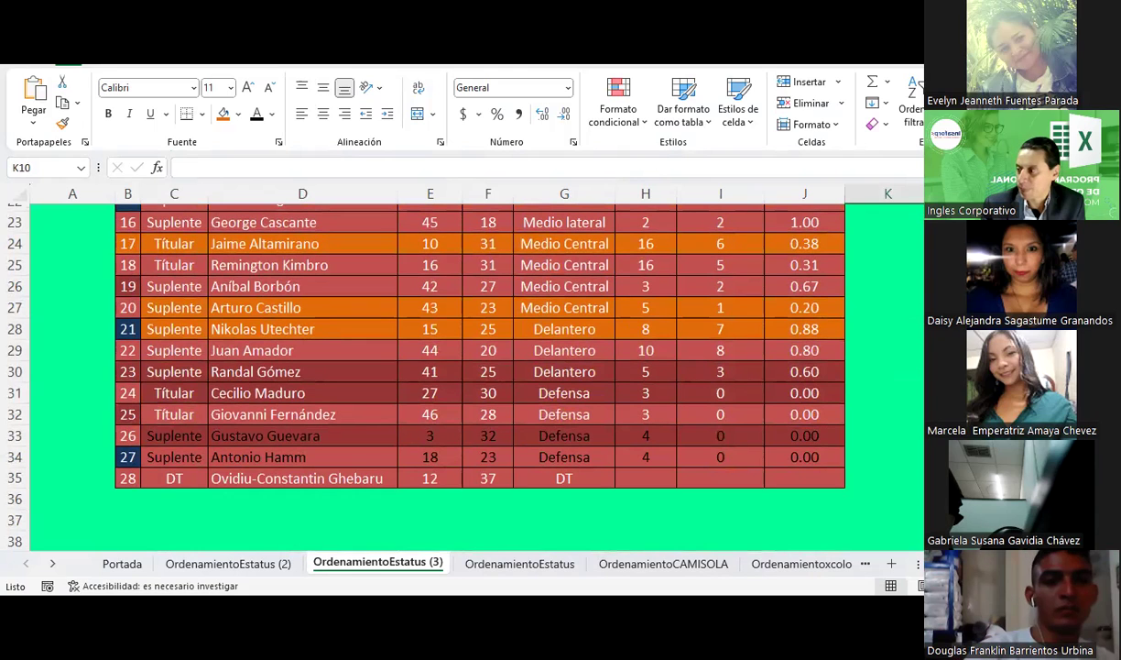
{"action": "left_click", "coordinate": [509, 389]}
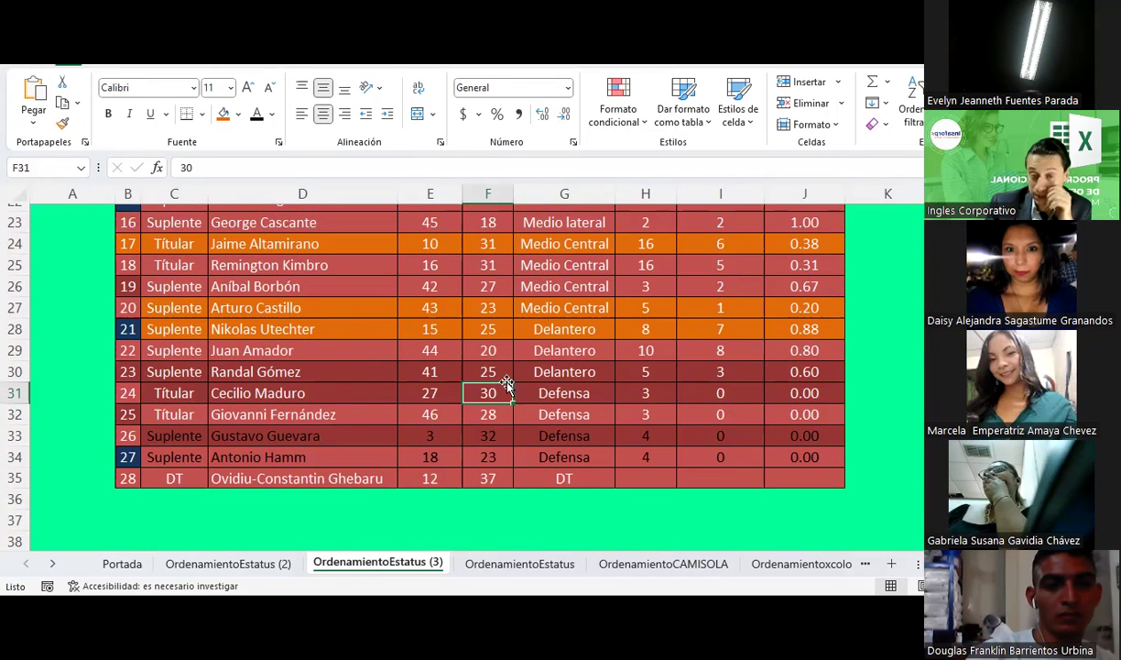
{"action": "scroll", "coordinate": [385, 339], "scroll_direction": "up", "scroll_amount": 2}
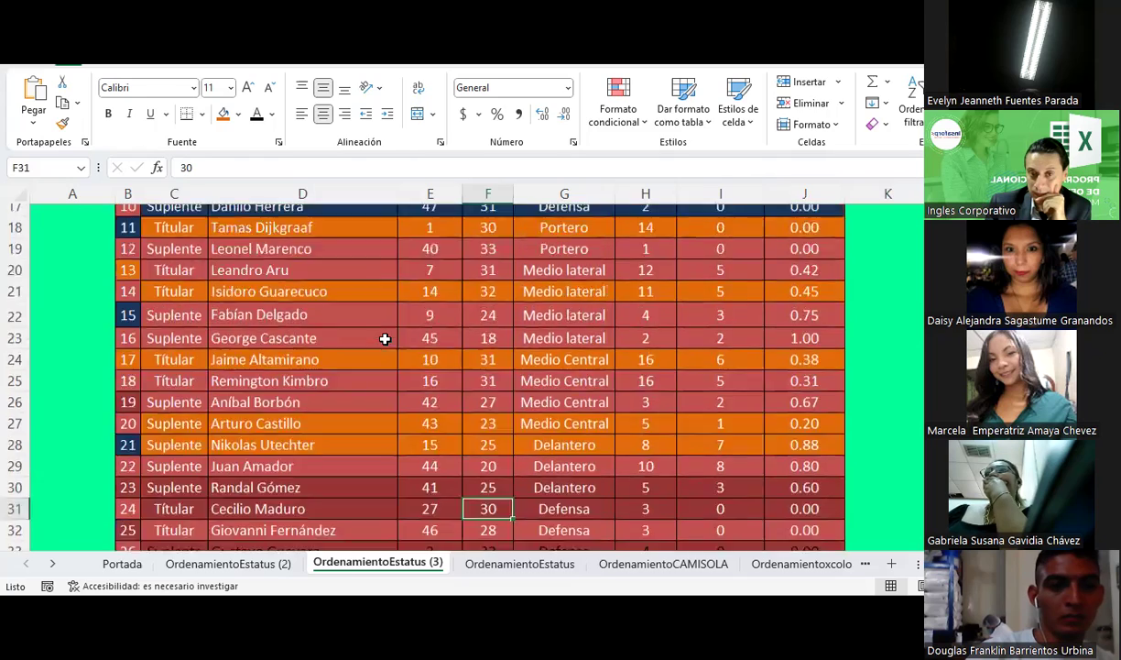
{"action": "scroll", "coordinate": [385, 339], "scroll_direction": "up", "scroll_amount": 2}
{"action": "scroll", "coordinate": [385, 339], "scroll_direction": "up", "scroll_amount": 1}
{"action": "scroll", "coordinate": [384, 339], "scroll_direction": "up", "scroll_amount": 1}
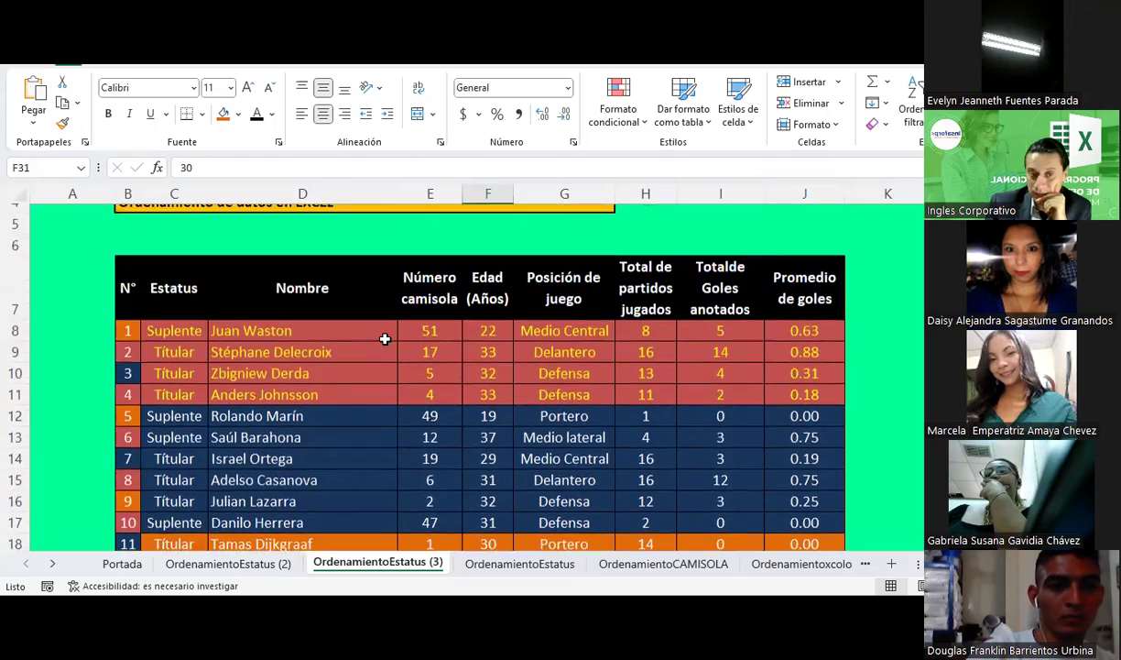
{"action": "scroll", "coordinate": [385, 339], "scroll_direction": "up", "scroll_amount": 1}
{"action": "scroll", "coordinate": [385, 339], "scroll_direction": "down", "scroll_amount": 1}
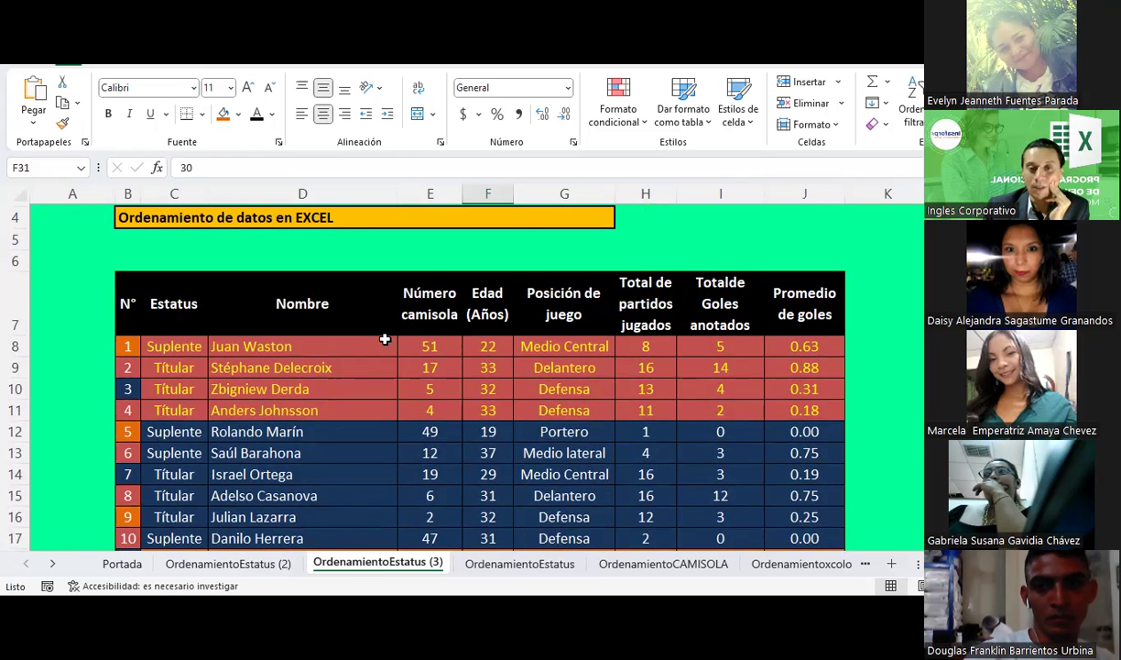
{"action": "left_click_drag", "start_coordinate": [165, 325], "coordinate": [845, 540]}
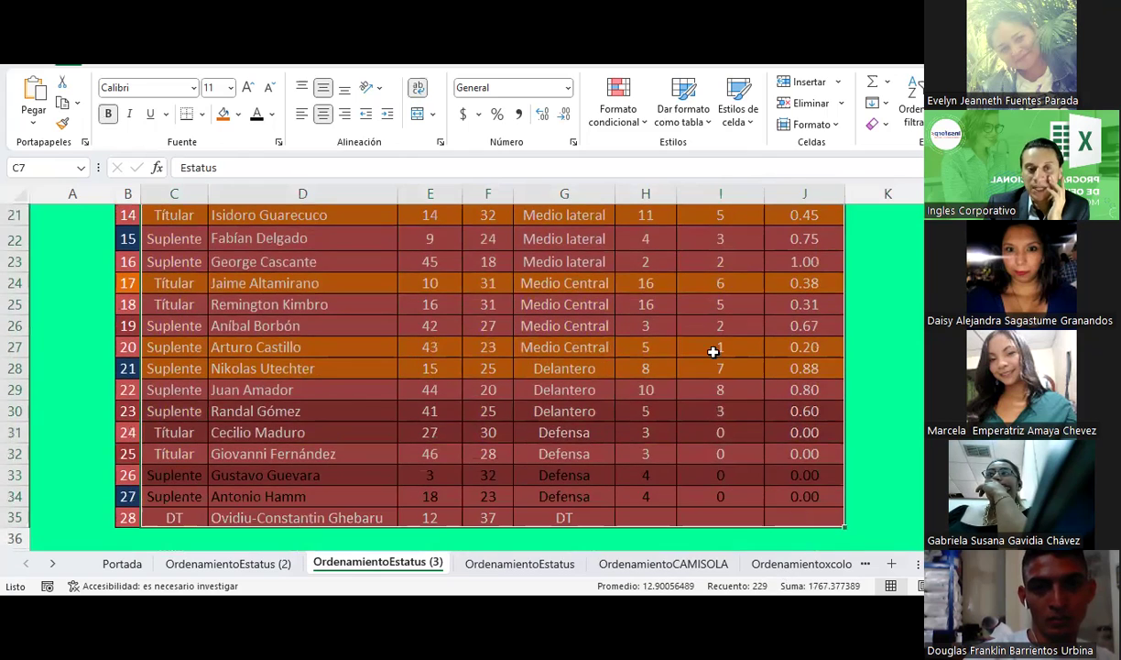
Custom-sort the selected table on Color de celda with orange En la parte superior
{"action": "scroll", "coordinate": [667, 276], "scroll_direction": "up", "scroll_amount": 5}
{"action": "left_click", "coordinate": [911, 103]}
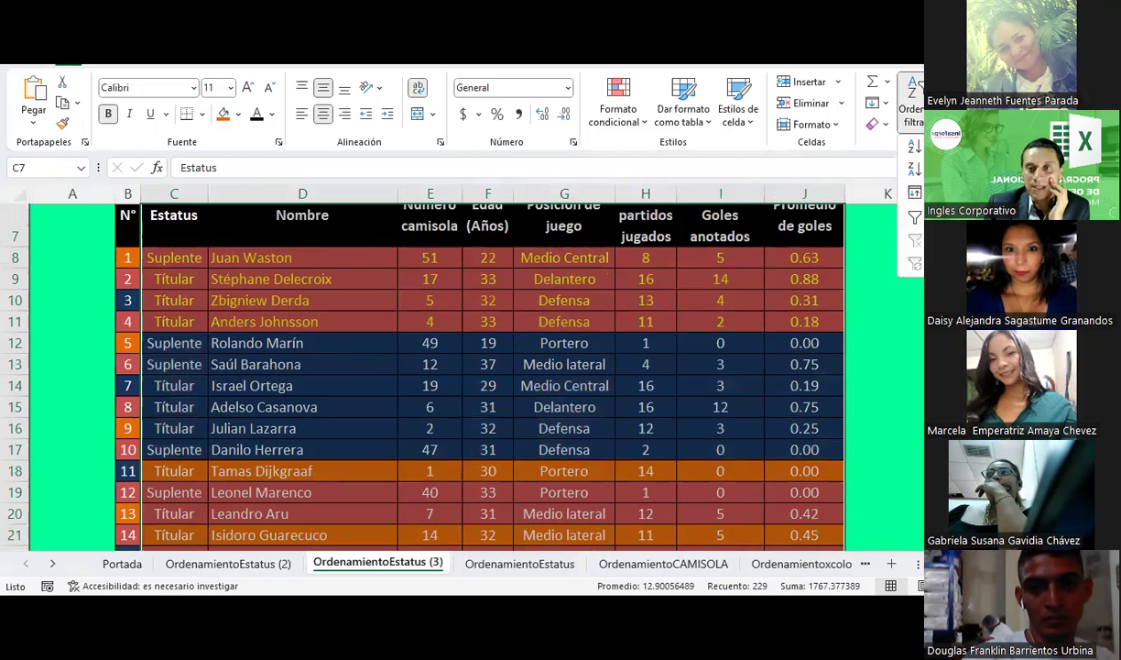
{"action": "left_click", "coordinate": [911, 192]}
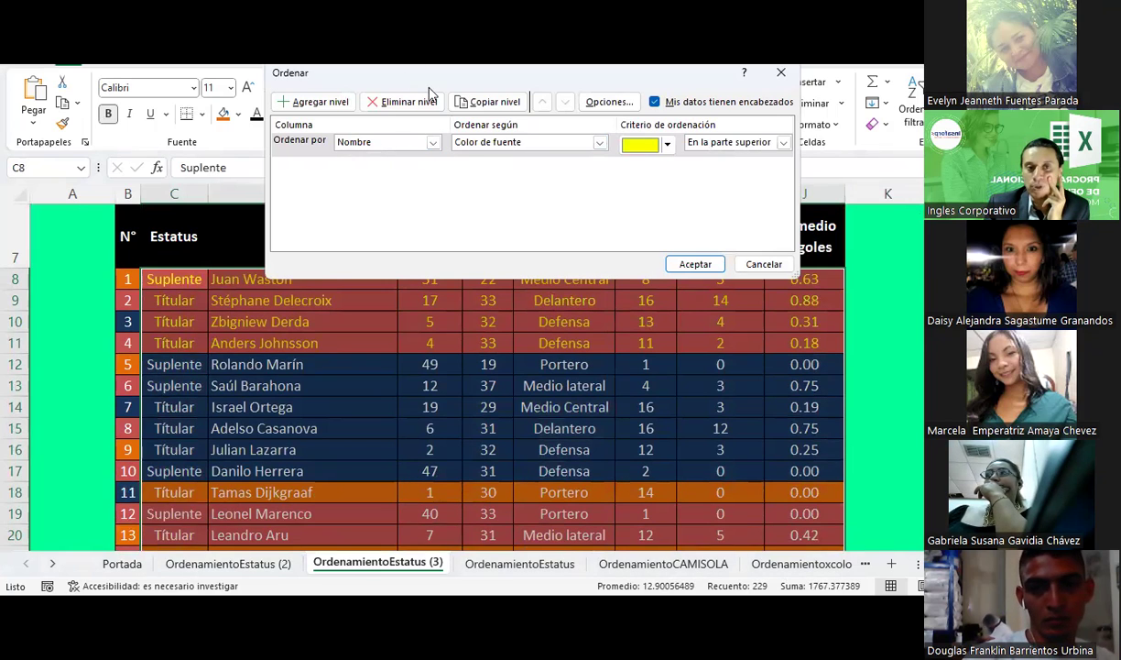
{"action": "left_click_drag", "start_coordinate": [429, 83], "coordinate": [556, 161]}
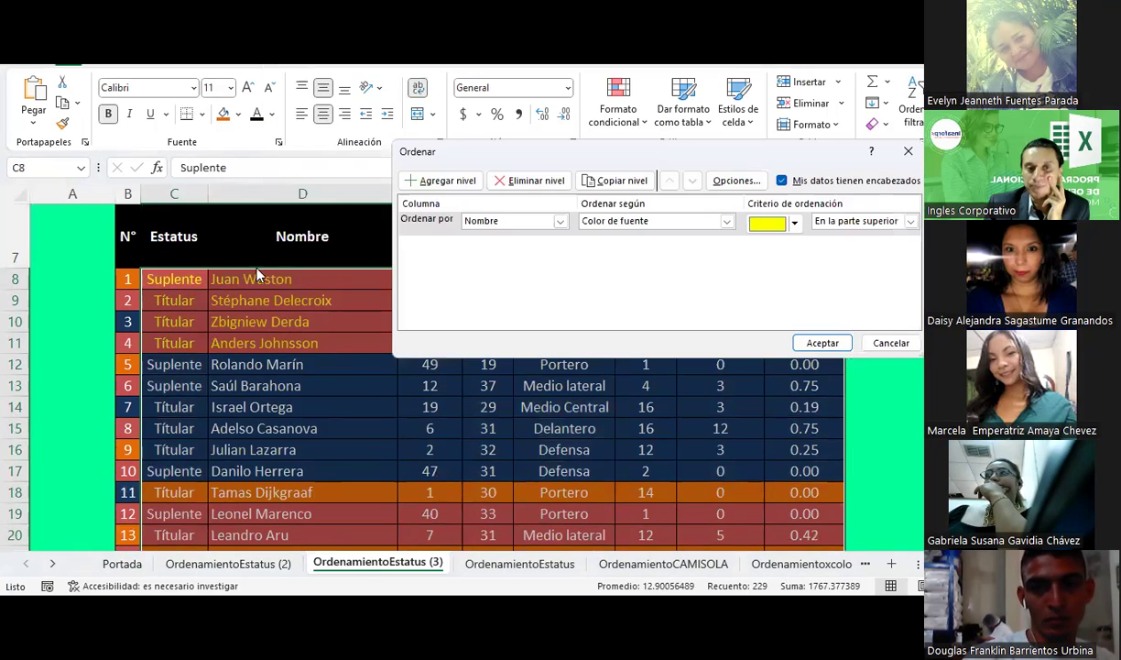
{"action": "left_click", "coordinate": [601, 221]}
{"action": "left_click", "coordinate": [636, 249]}
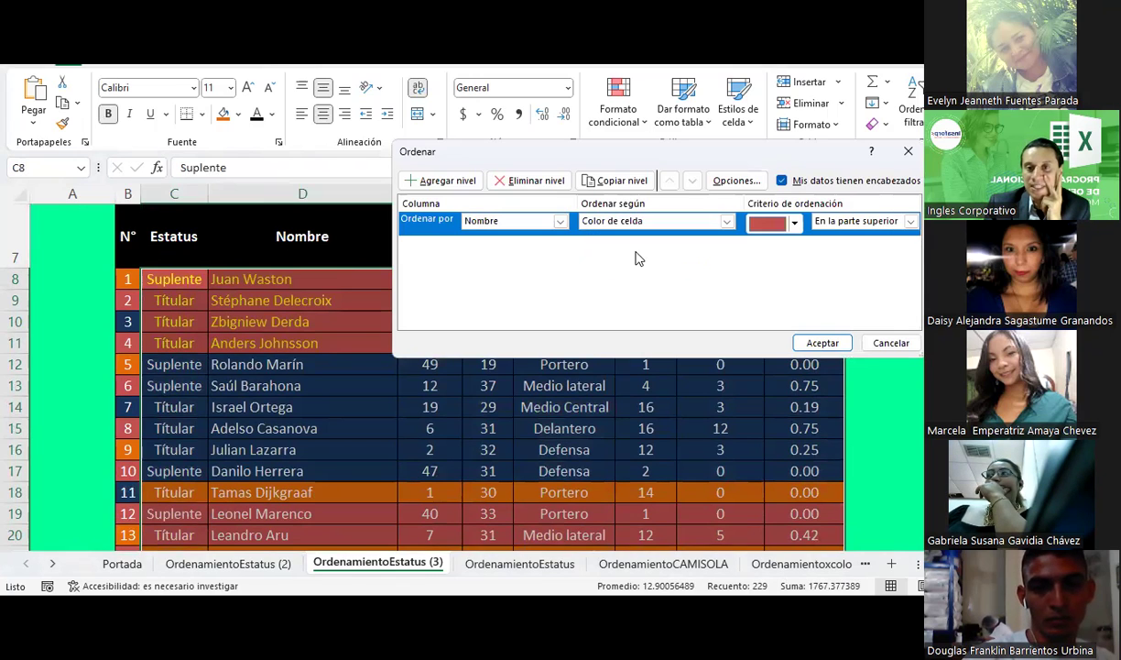
{"action": "left_click", "coordinate": [794, 222]}
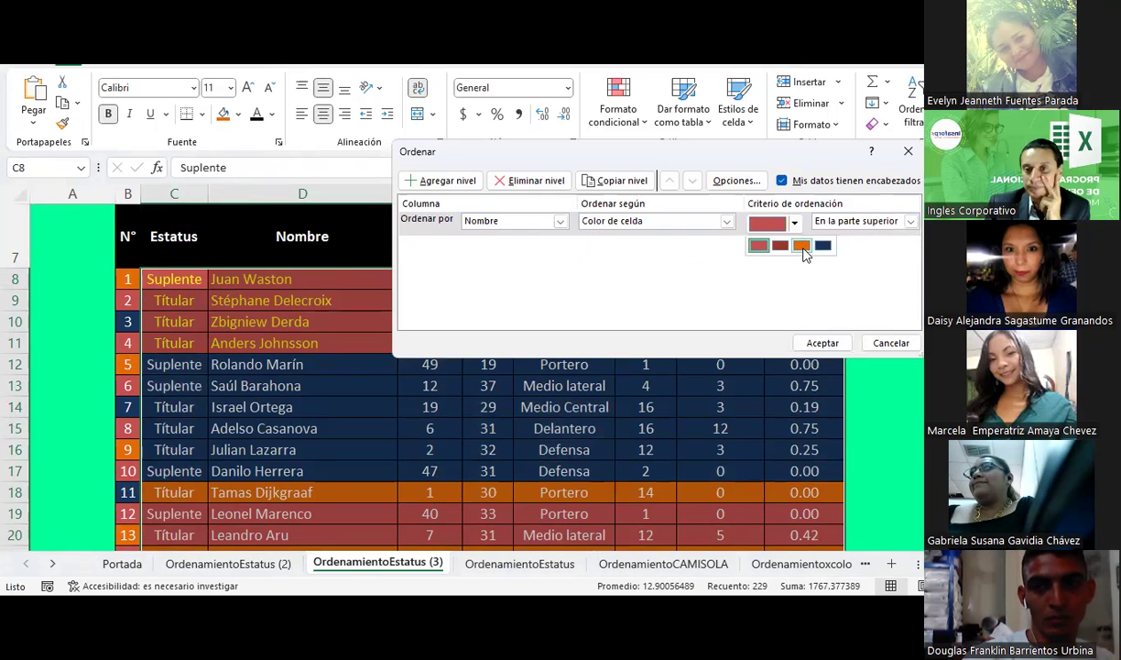
{"action": "left_click", "coordinate": [777, 236]}
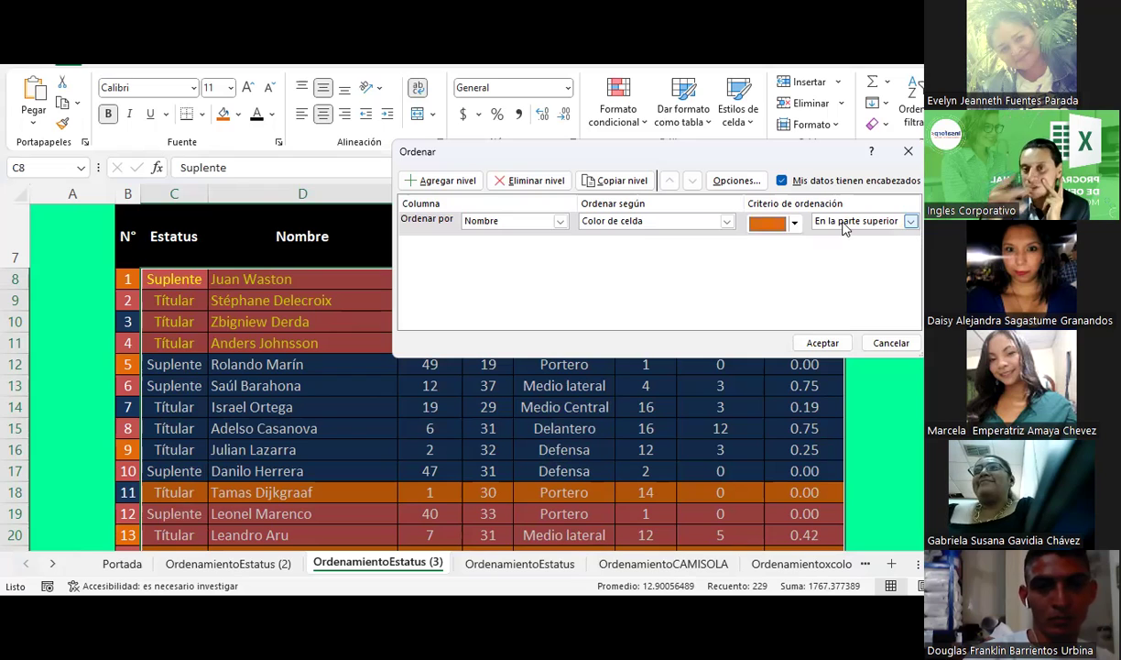
{"action": "left_click", "coordinate": [822, 342]}
{"action": "left_click", "coordinate": [174, 237]}
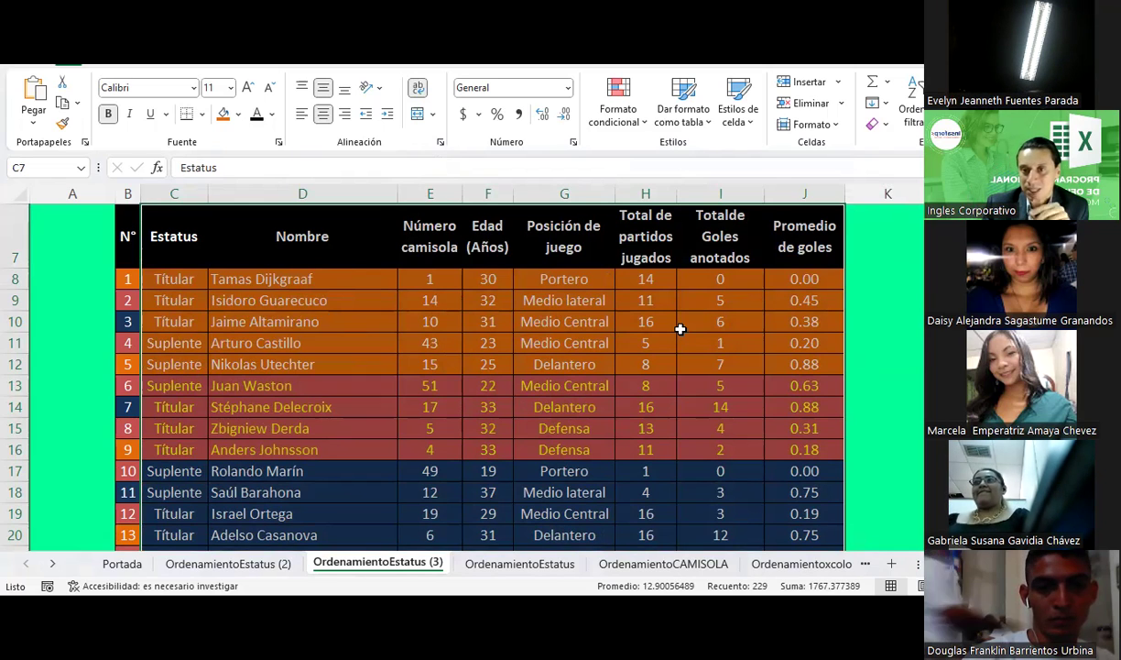
Custom-sort the table on Color de fuente with yellow on top, then clear the selection
{"action": "left_click", "coordinate": [913, 103]}
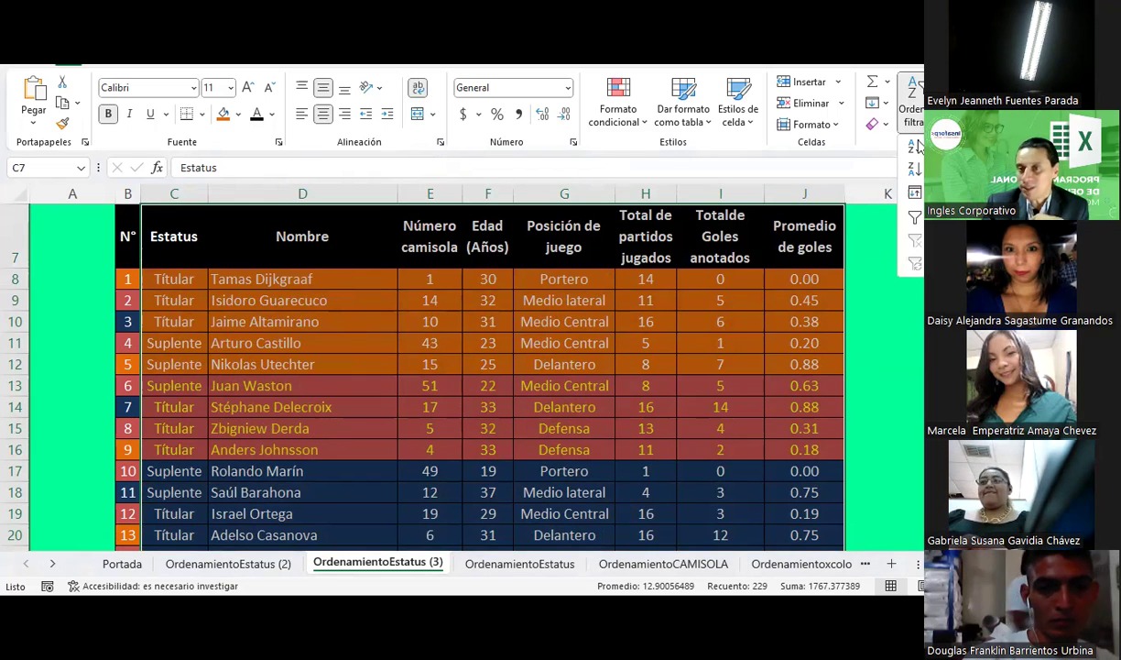
{"action": "left_click", "coordinate": [915, 192]}
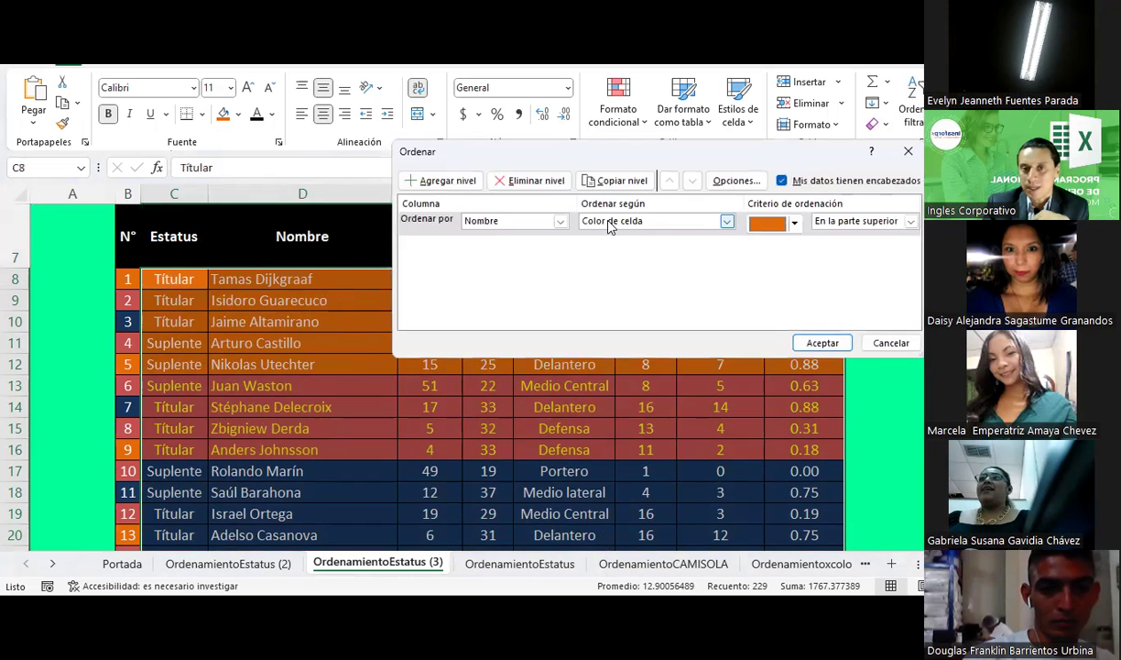
{"action": "left_click", "coordinate": [610, 226]}
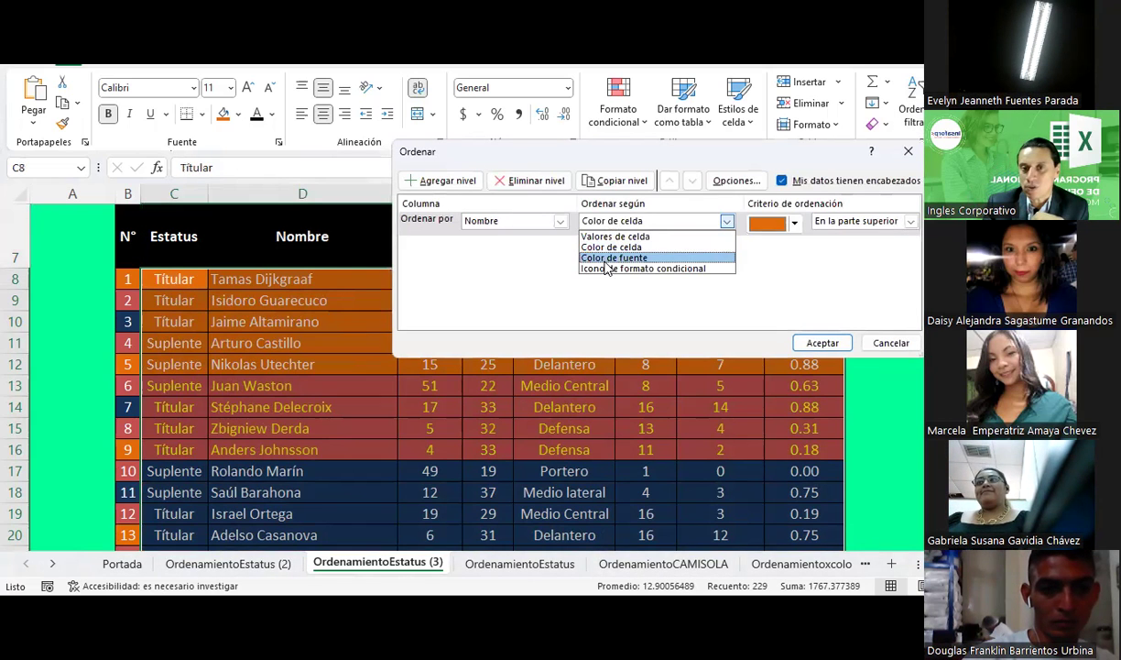
{"action": "left_click", "coordinate": [694, 256]}
{"action": "left_click", "coordinate": [793, 223]}
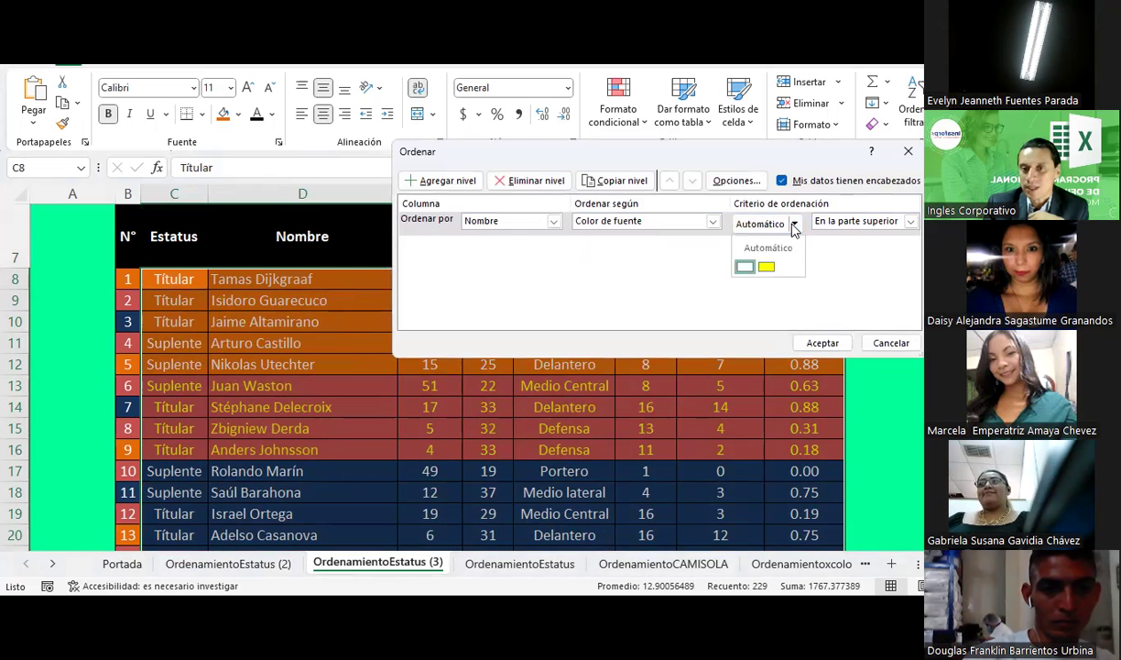
{"action": "left_click", "coordinate": [743, 263]}
{"action": "left_click", "coordinate": [823, 342]}
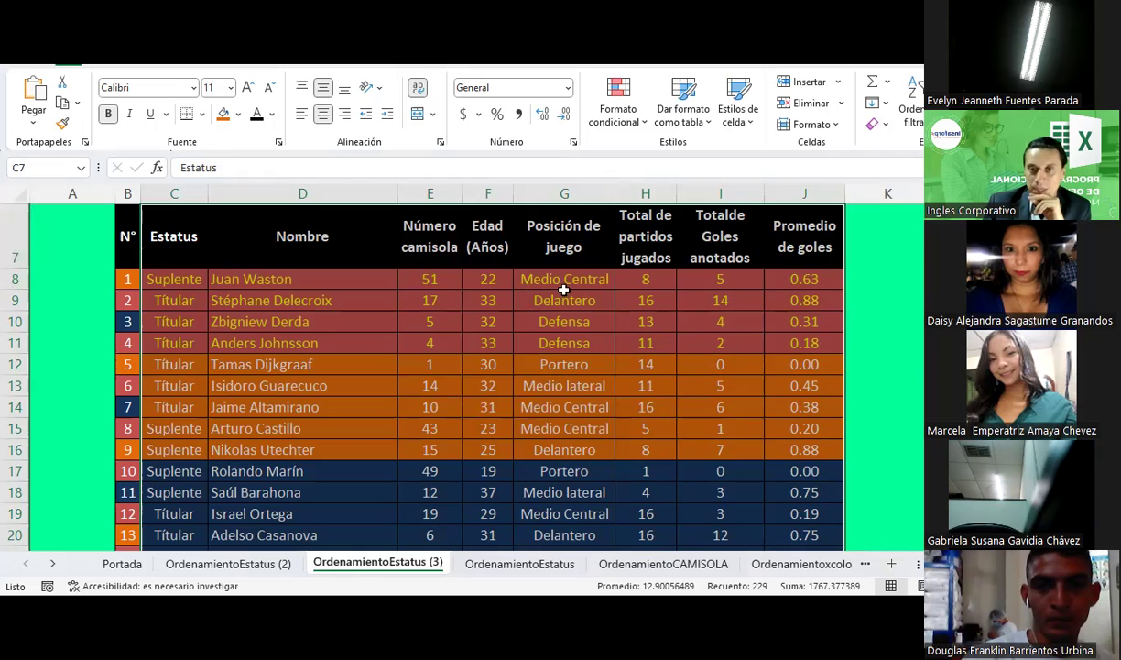
{"action": "left_click", "coordinate": [953, 343]}
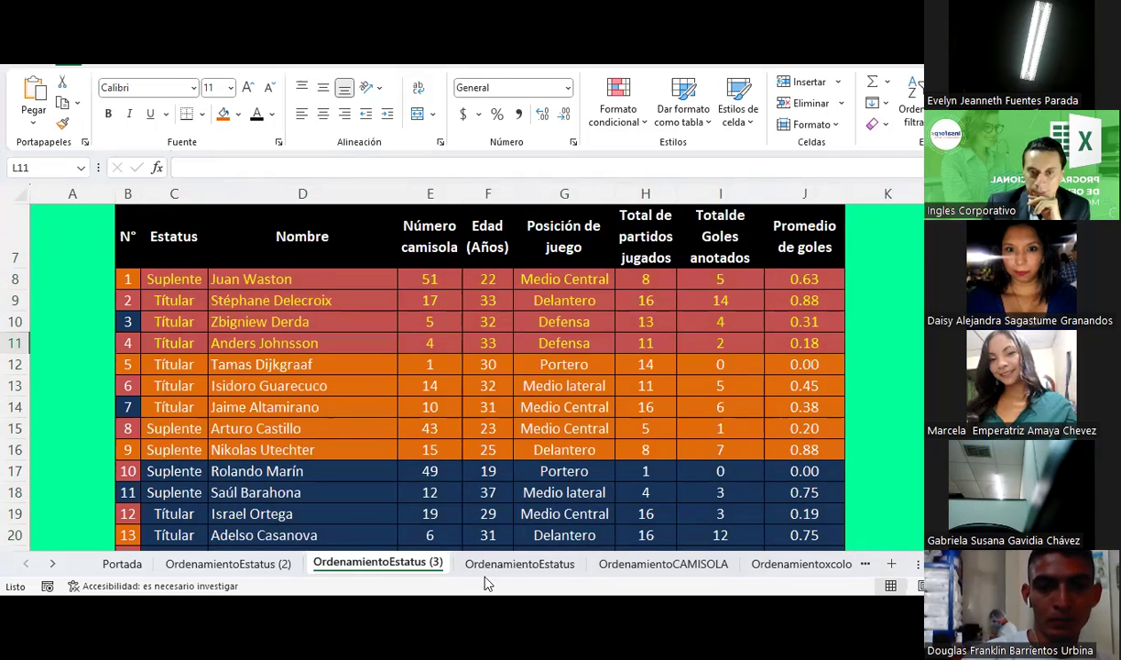
Browse the OrdenamientoEstatus and Ordenamientoxcolor sheets, then return to OrdenamientoCAMISOLA
{"action": "left_click", "coordinate": [526, 565]}
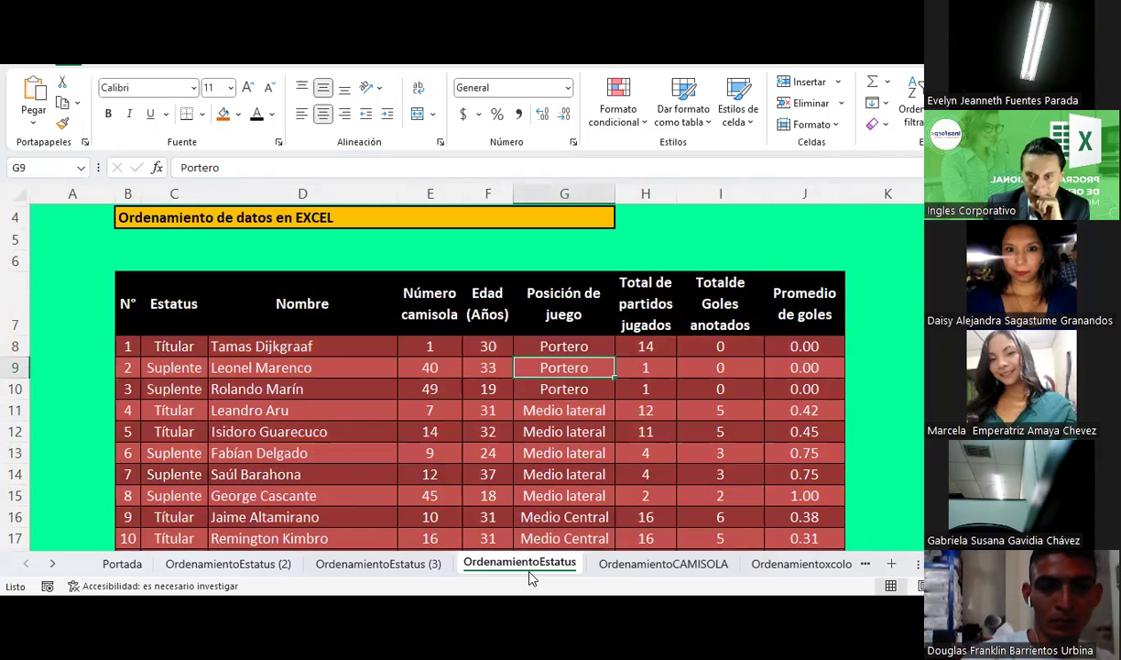
{"action": "left_click", "coordinate": [632, 564]}
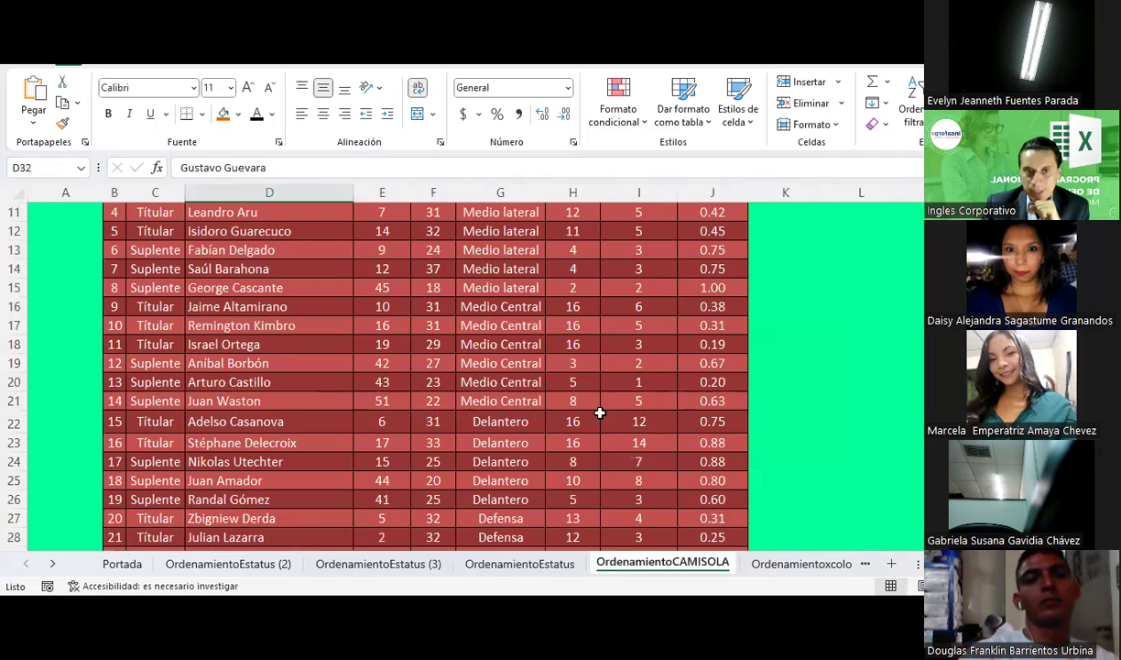
{"action": "scroll", "coordinate": [598, 404], "scroll_direction": "up", "scroll_amount": 1}
{"action": "scroll", "coordinate": [595, 396], "scroll_direction": "up", "scroll_amount": 2}
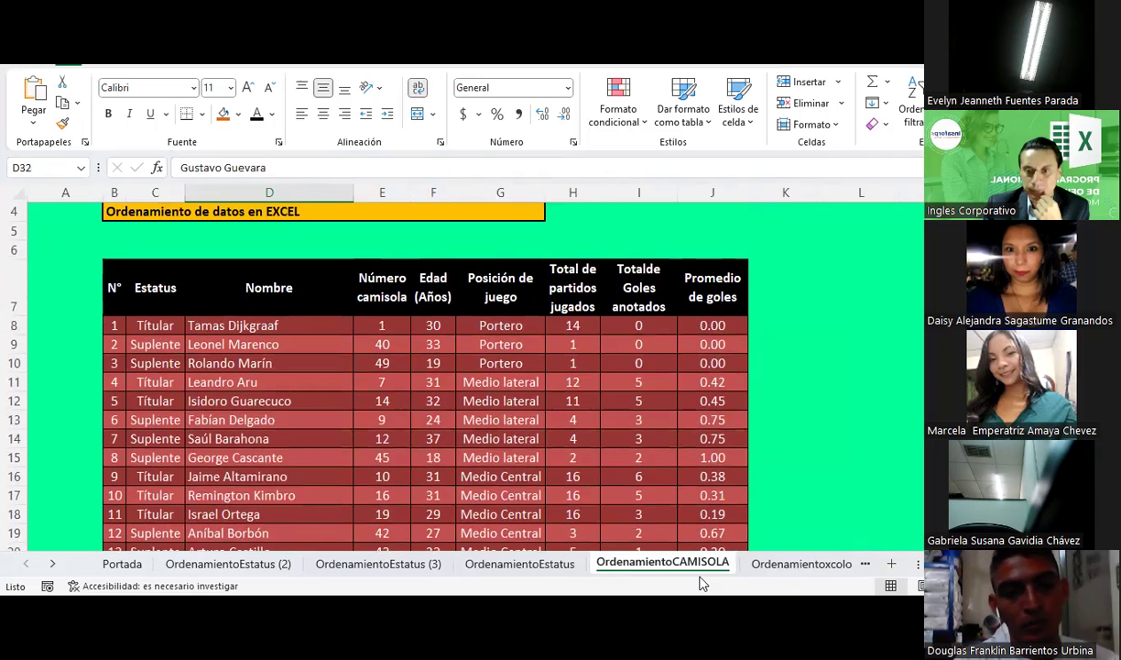
{"action": "left_click", "coordinate": [800, 566]}
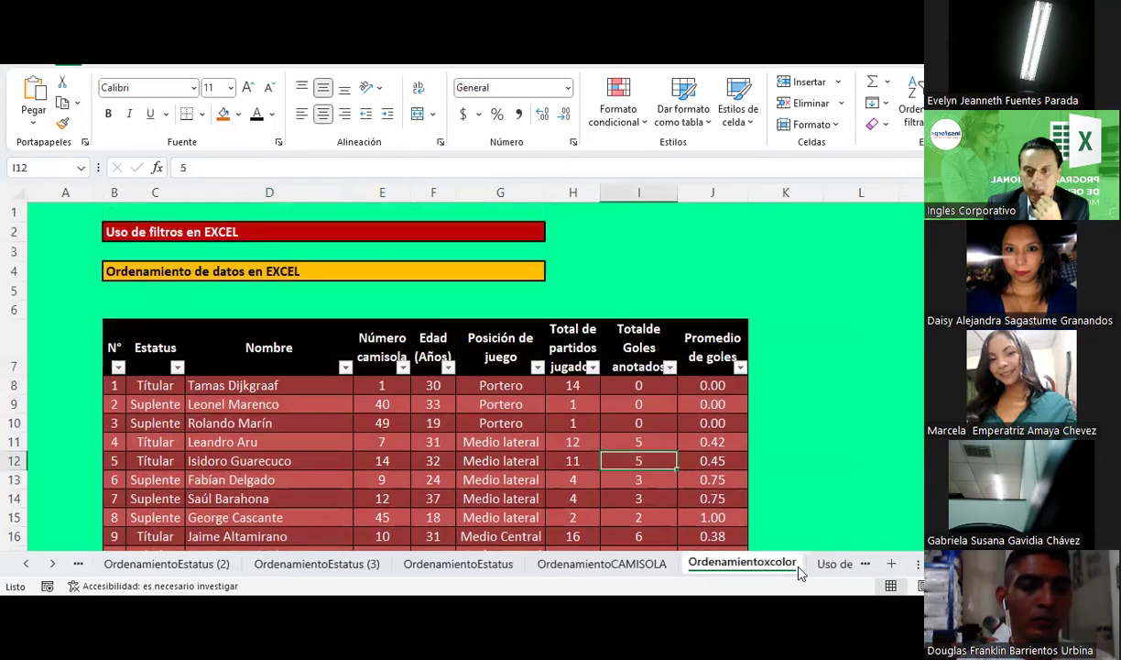
{"action": "left_click", "coordinate": [630, 566]}
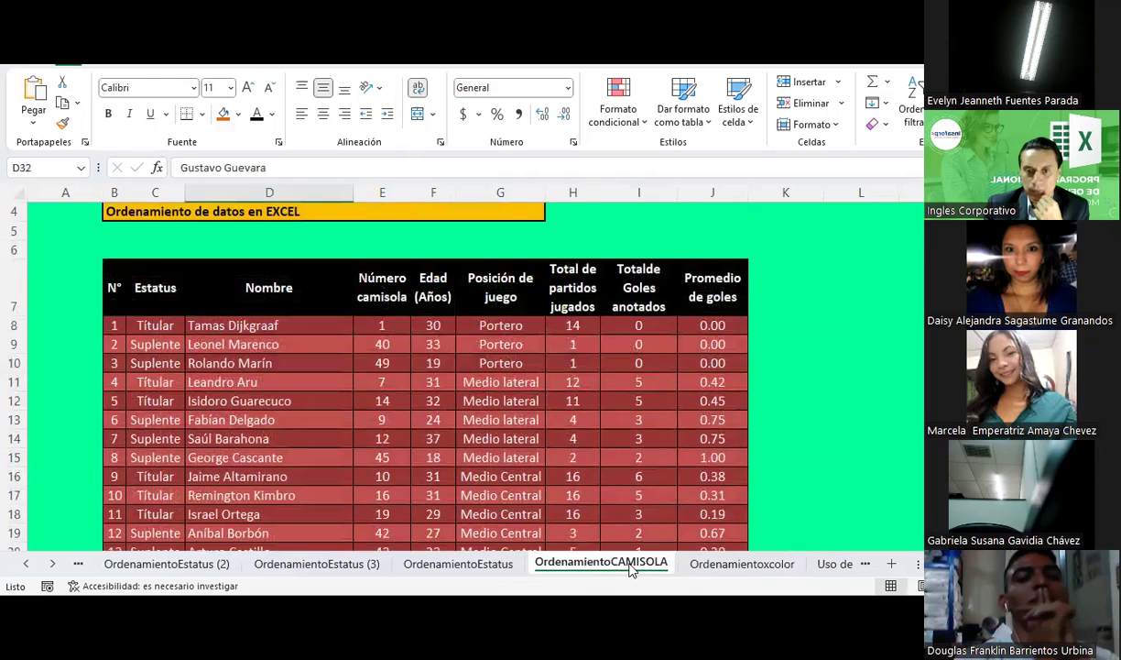
{"action": "left_click", "coordinate": [847, 565]}
{"action": "left_click", "coordinate": [450, 564]}
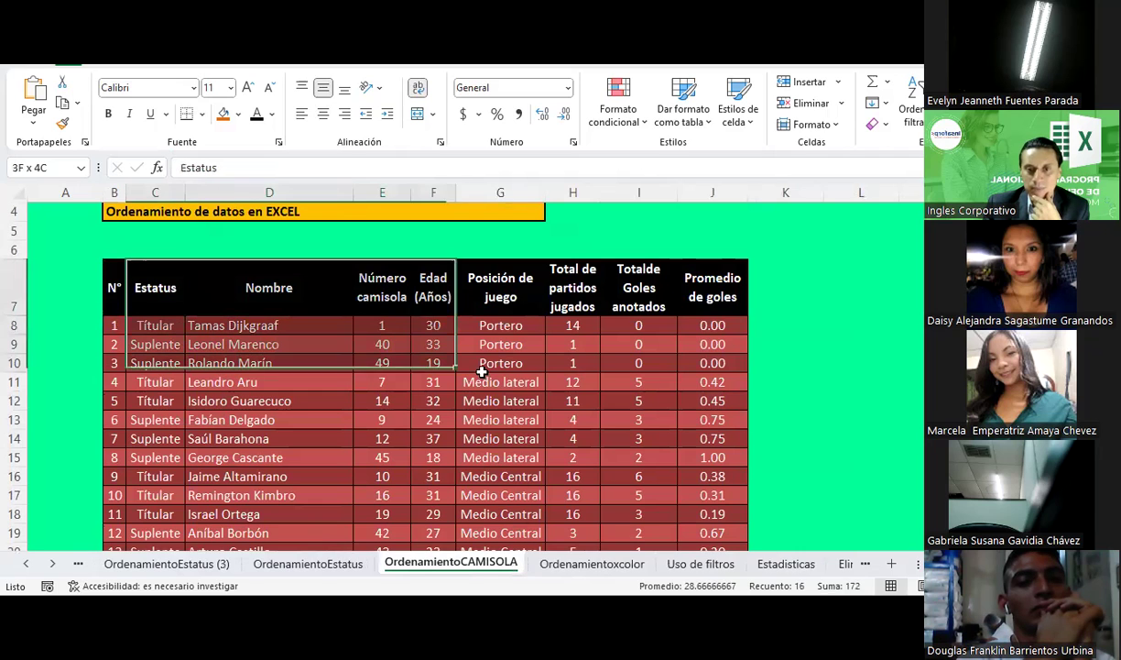
{"action": "left_click_drag", "start_coordinate": [144, 287], "coordinate": [712, 530]}
{"action": "left_click", "coordinate": [433, 514]}
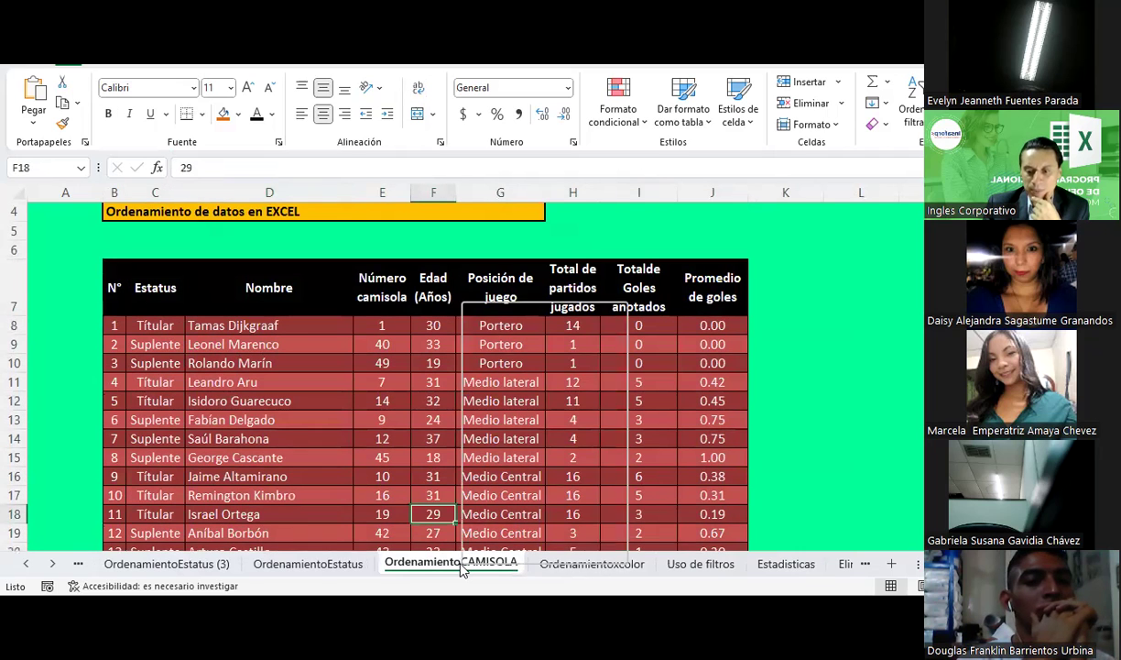
Duplicate OrdenamientoCAMISOLA via Mover o copiar with Crear una copia ticked
{"action": "right_click", "coordinate": [463, 568]}
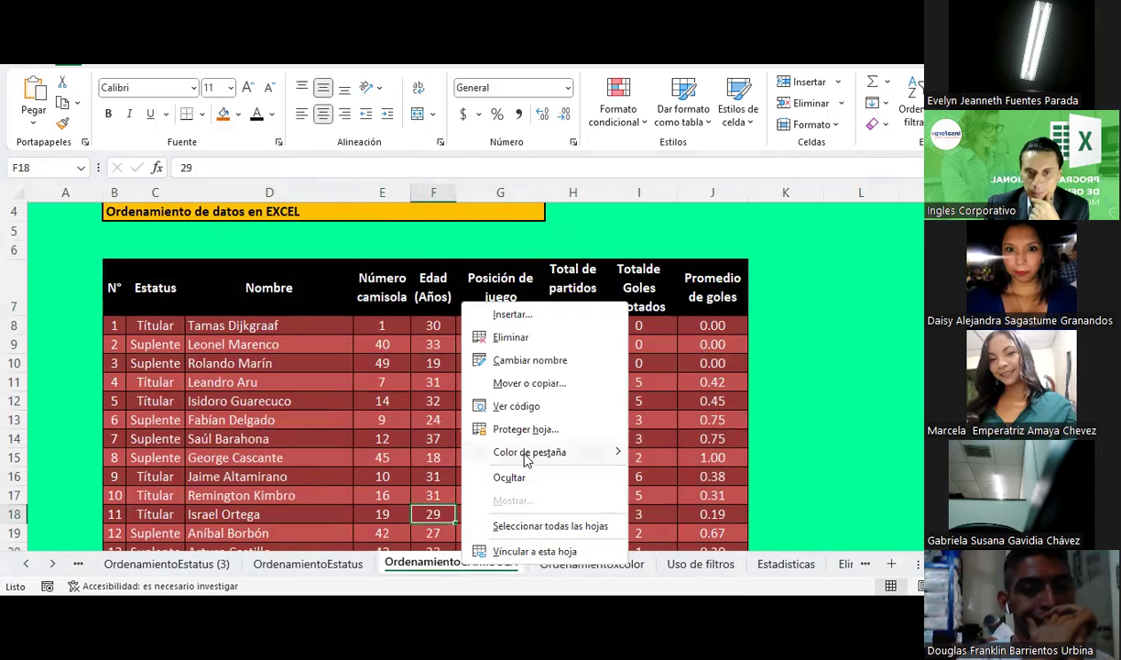
{"action": "left_click", "coordinate": [527, 389]}
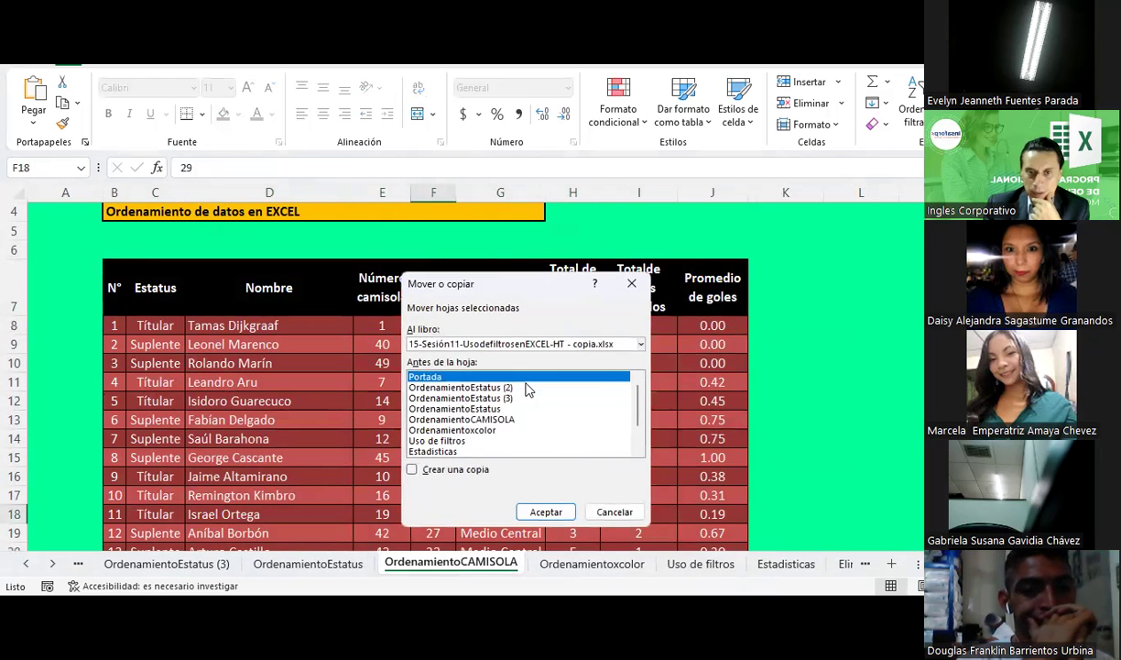
{"action": "left_click", "coordinate": [489, 422]}
{"action": "left_click", "coordinate": [463, 469]}
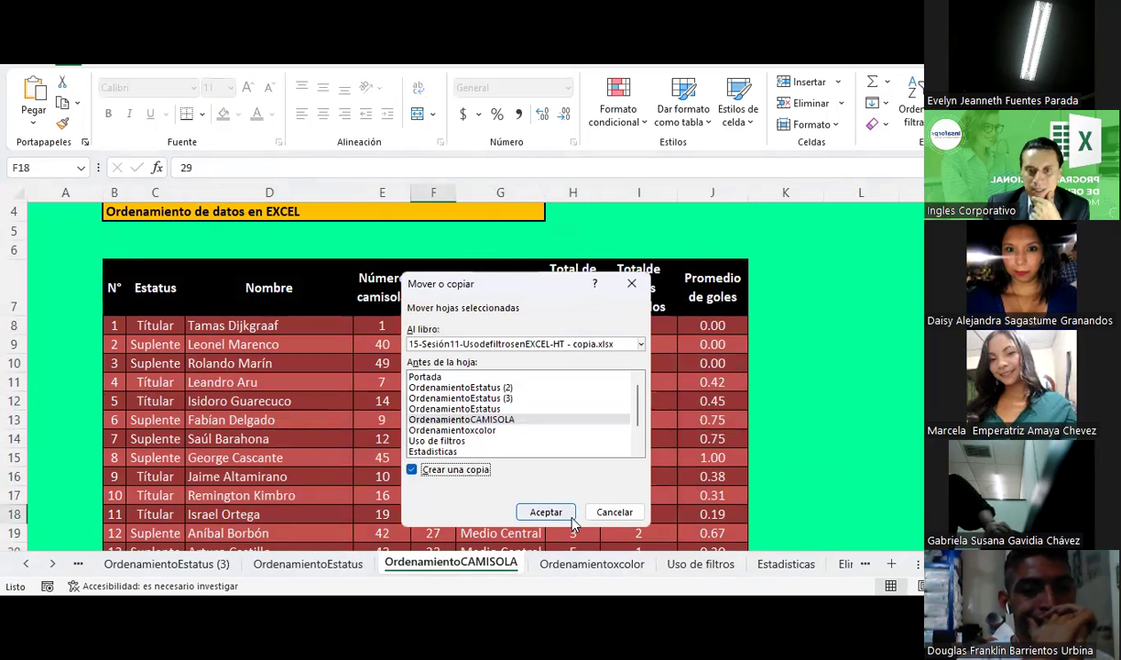
{"action": "left_click", "coordinate": [568, 514]}
Select the whole player table from the Estatus header on the copied sheet
{"action": "left_click", "coordinate": [501, 458]}
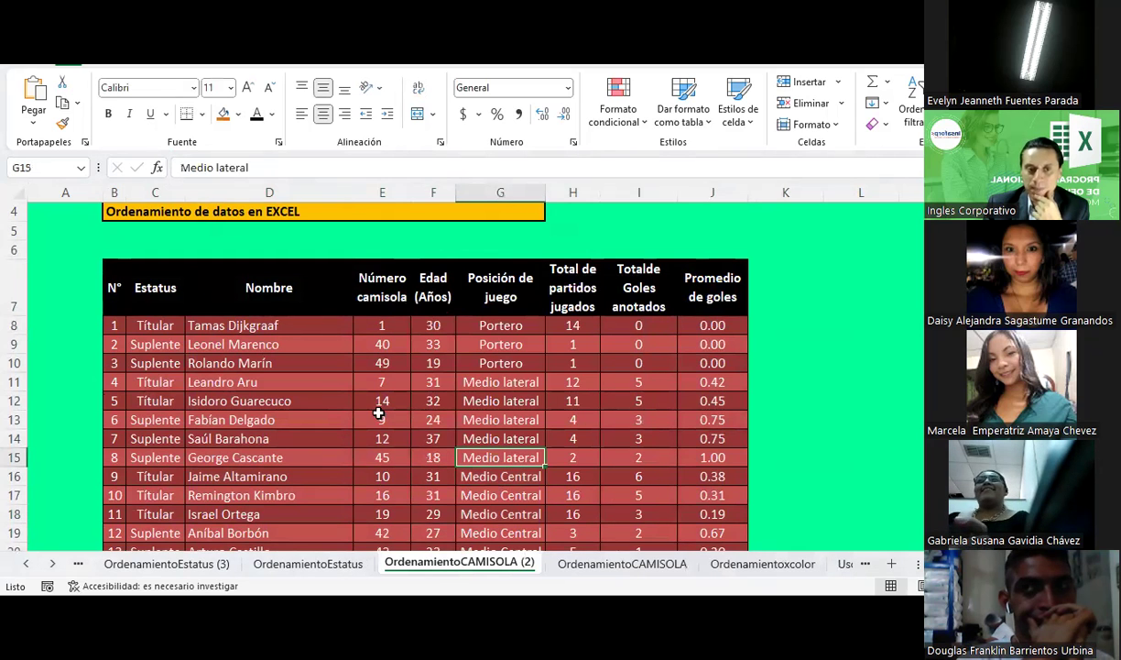
{"action": "mouse_move", "coordinate": [165, 290]}
{"action": "left_mouse_down"}
{"action": "mouse_move", "coordinate": [712, 584]}
{"action": "mouse_move", "coordinate": [709, 536]}
{"action": "left_mouse_up"}
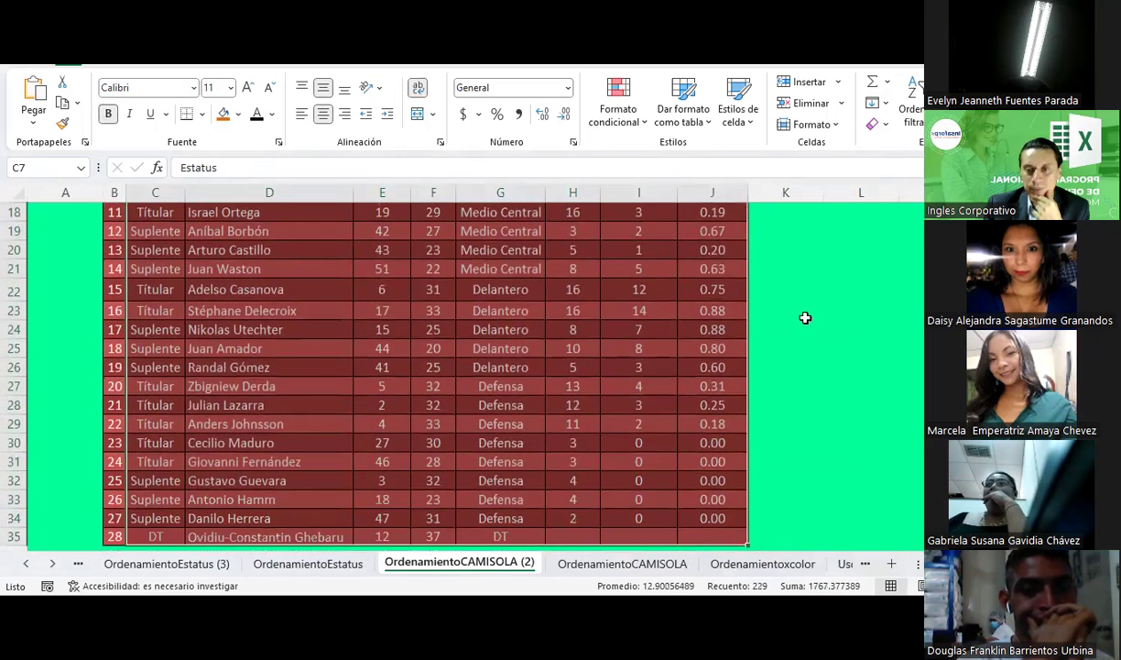
{"action": "scroll", "coordinate": [806, 315], "scroll_direction": "up", "scroll_amount": 3}
{"action": "left_click", "coordinate": [914, 115]}
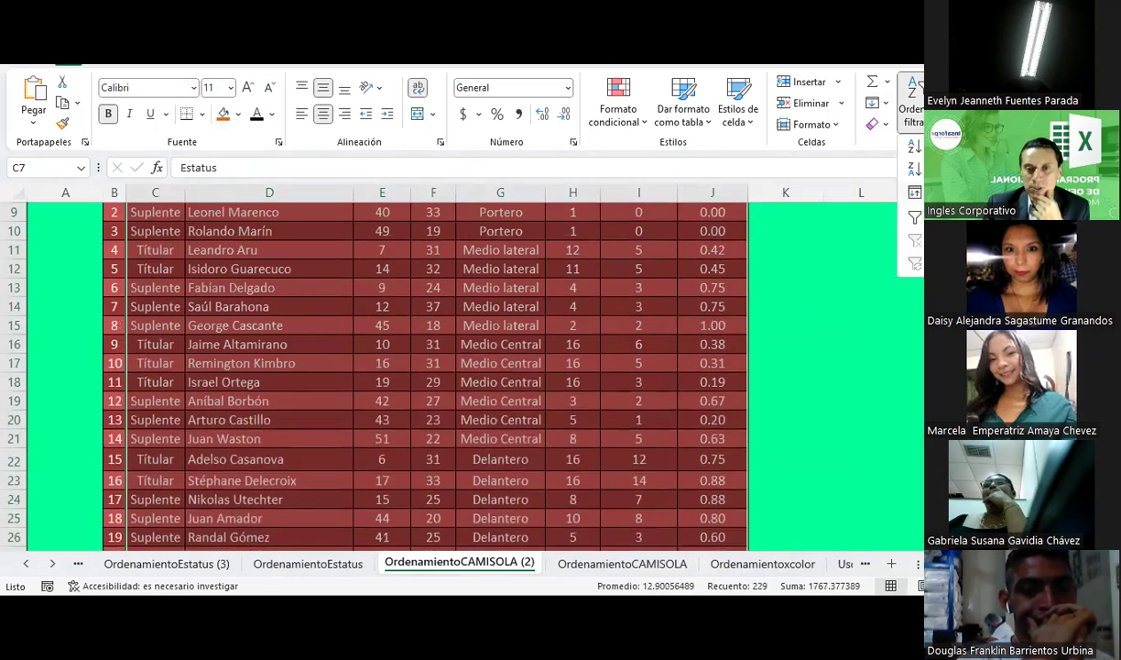
Custom-sort by Número camisola on Valores de celda, De menor a mayor
{"action": "left_click", "coordinate": [915, 192]}
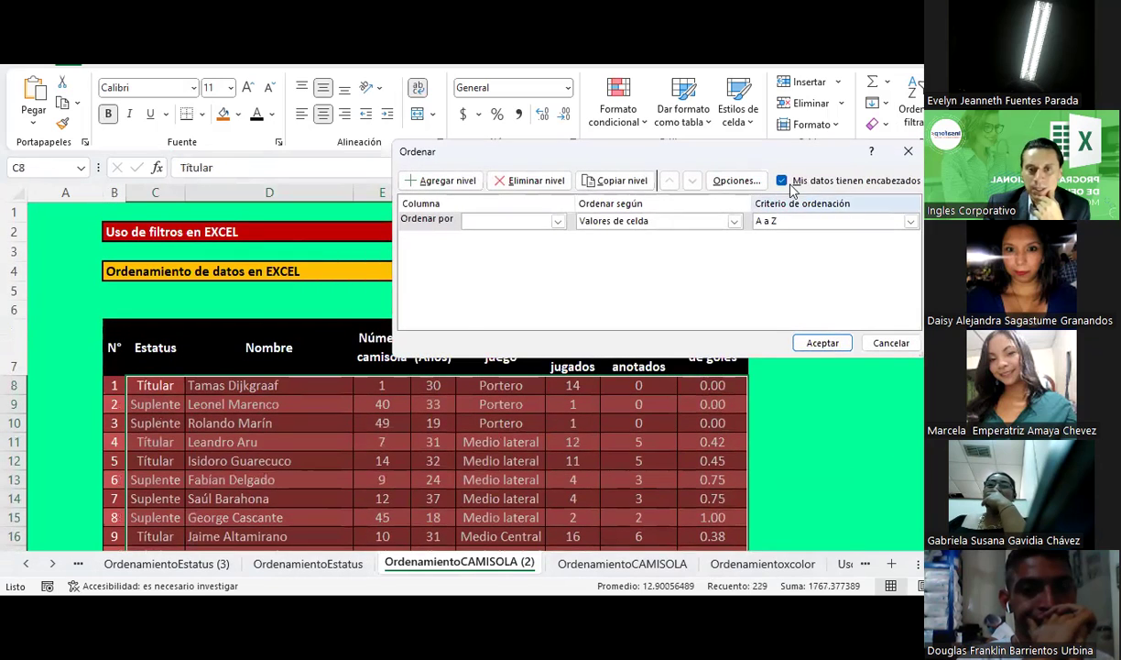
{"action": "left_click", "coordinate": [558, 221]}
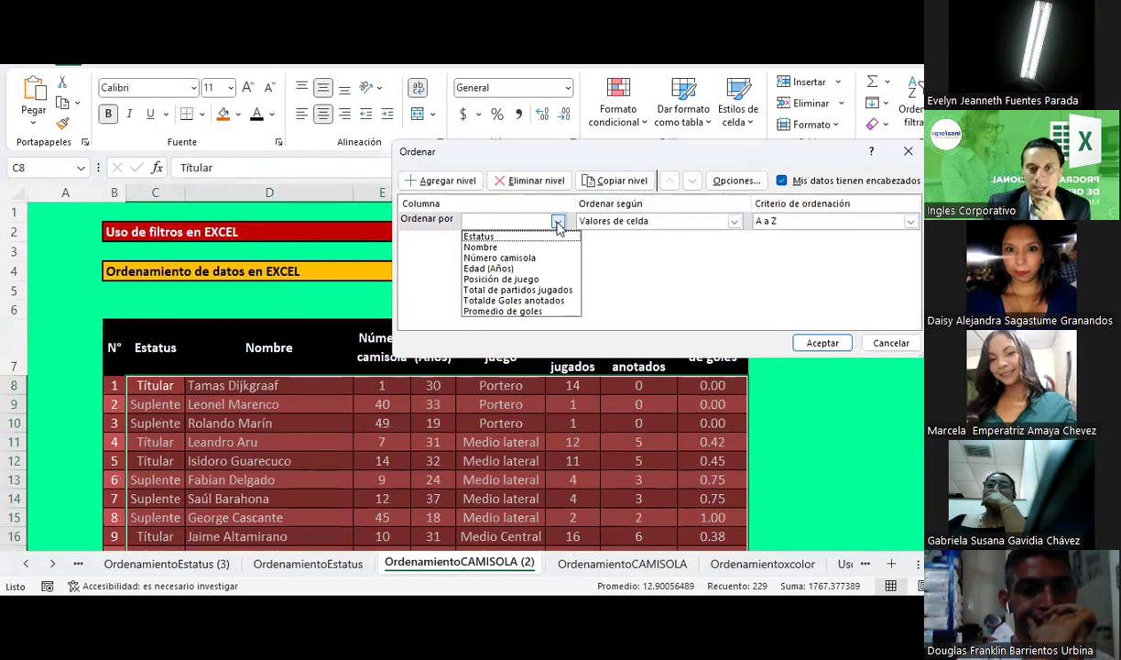
{"action": "left_click", "coordinate": [516, 258]}
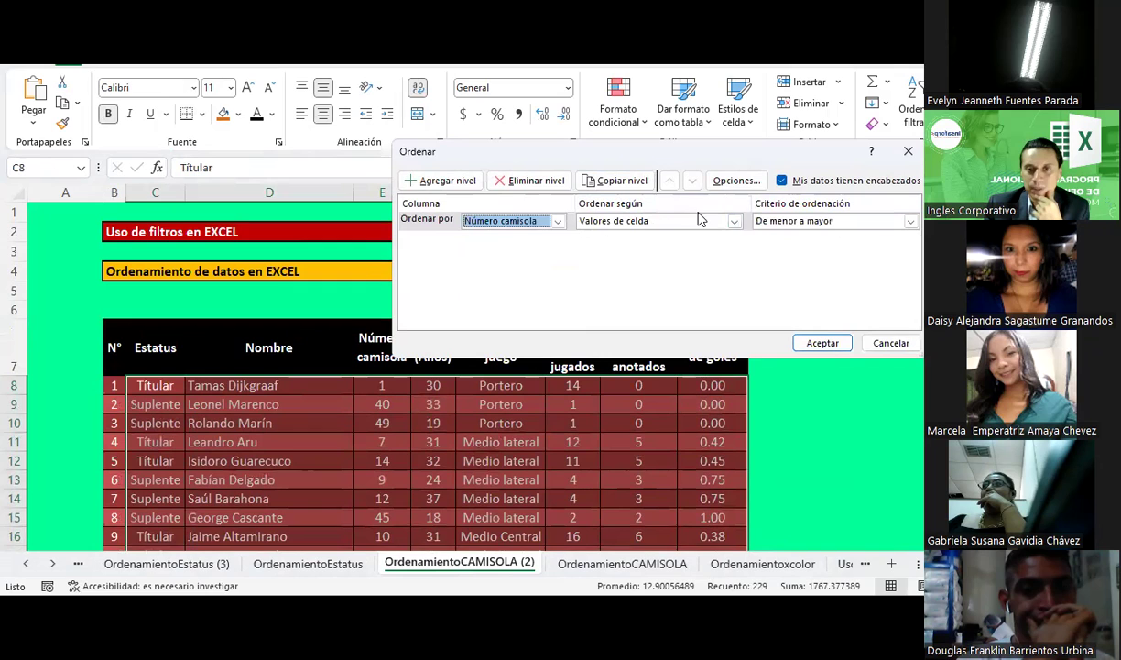
{"action": "left_click_drag", "start_coordinate": [642, 150], "coordinate": [528, 74]}
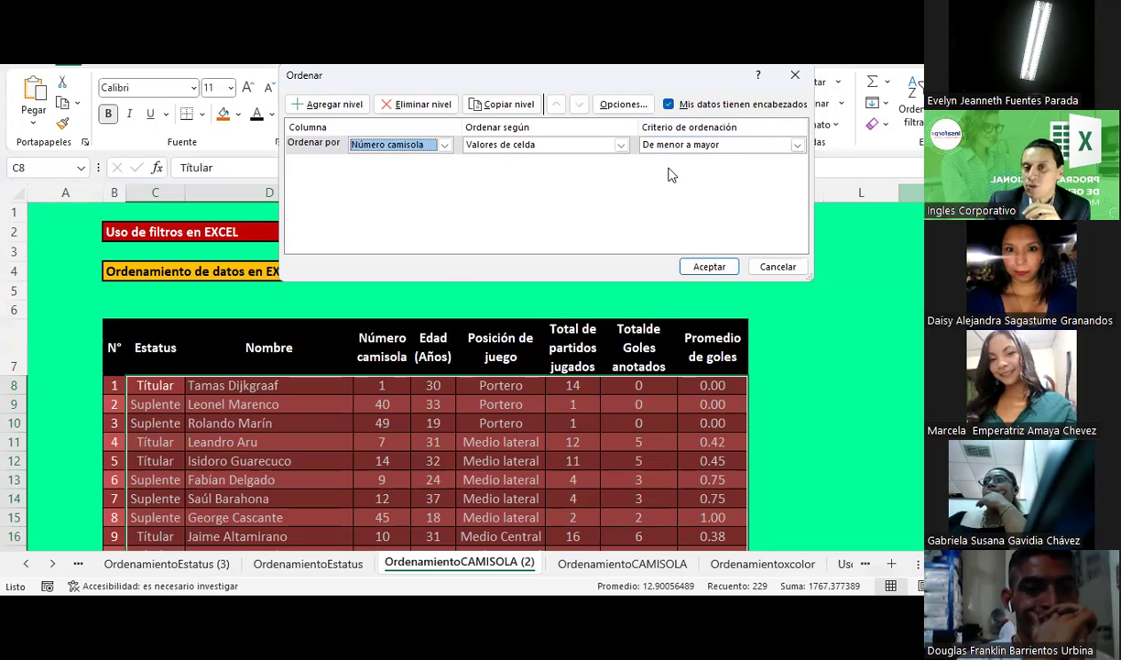
{"action": "left_click", "coordinate": [796, 148]}
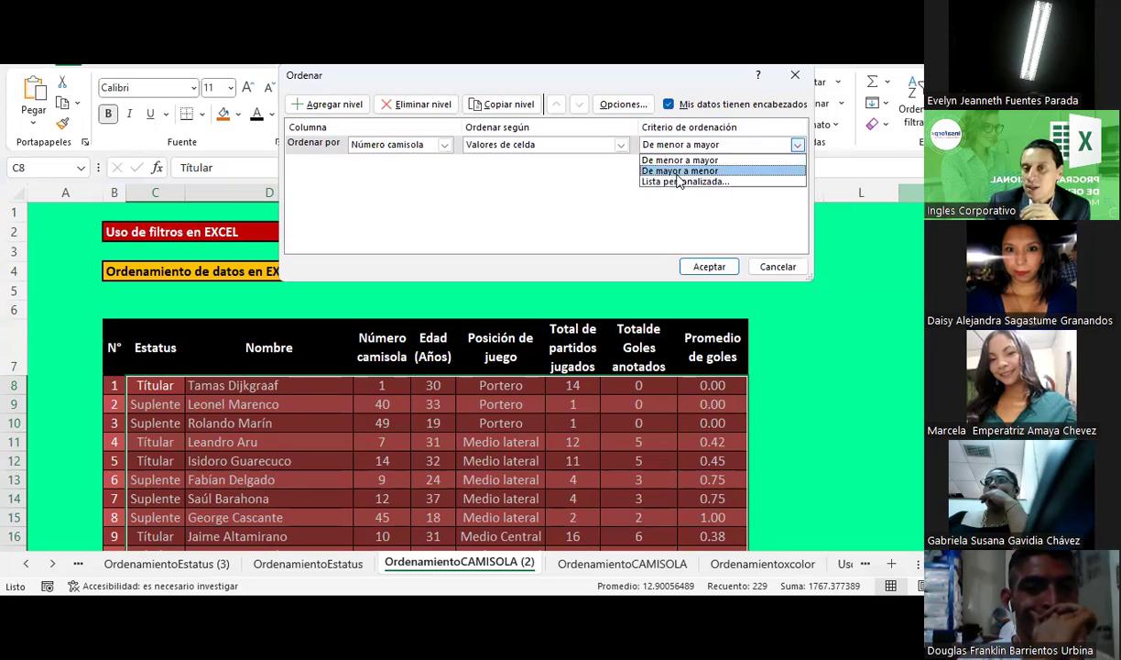
{"action": "left_click", "coordinate": [548, 170]}
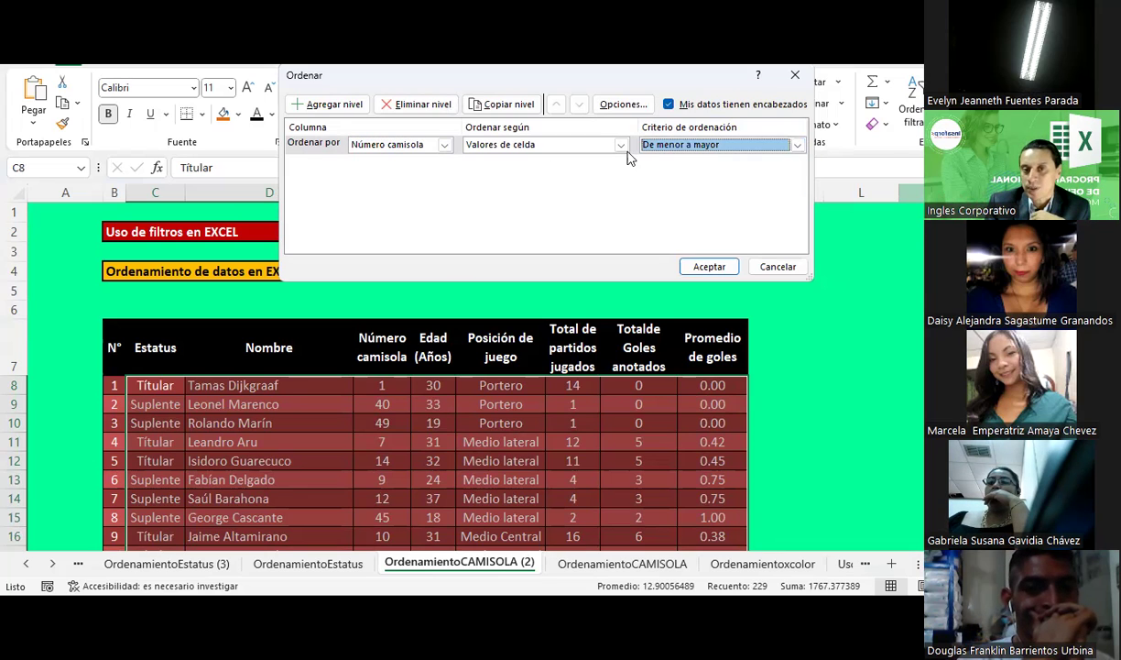
{"action": "left_click", "coordinate": [587, 147]}
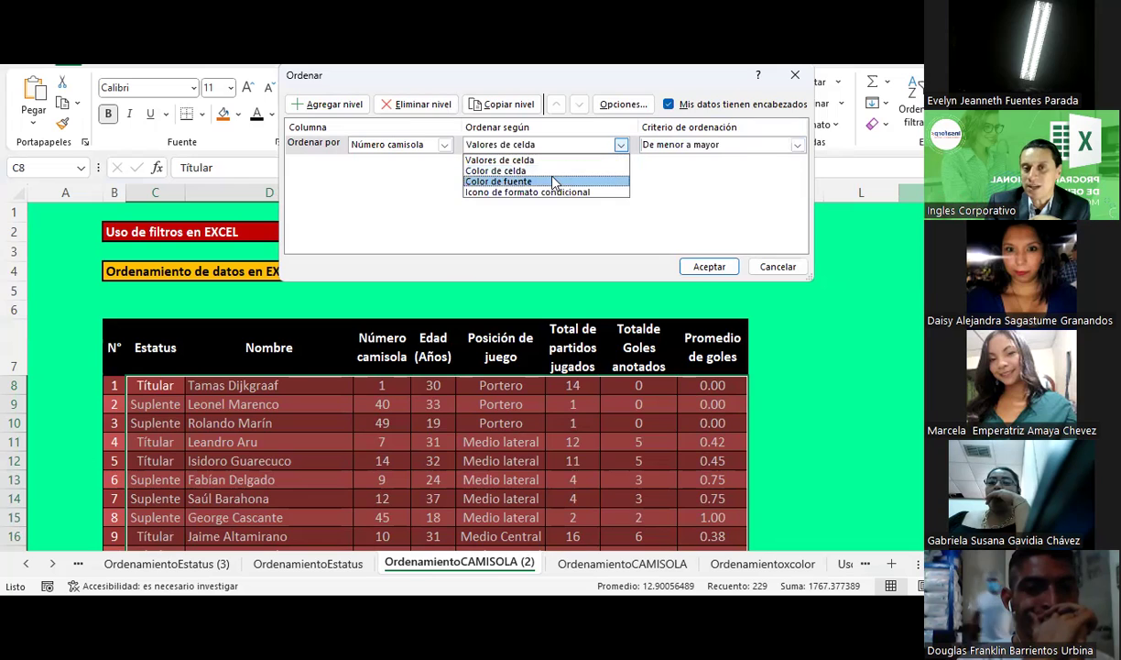
{"action": "left_click", "coordinate": [623, 252]}
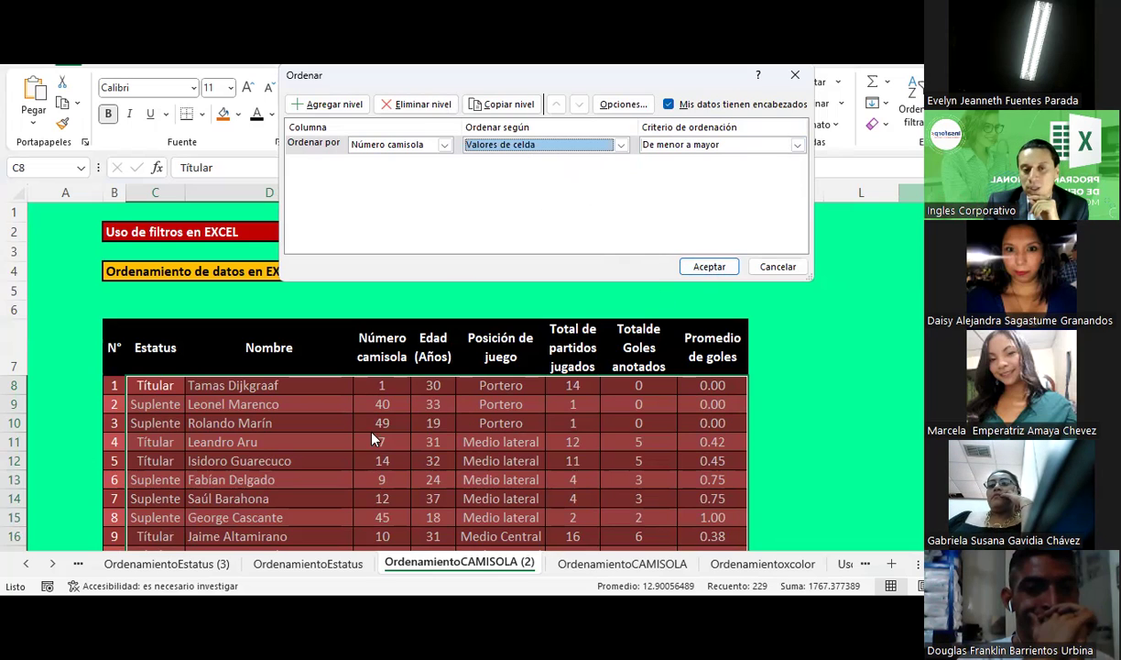
{"action": "left_click", "coordinate": [710, 266]}
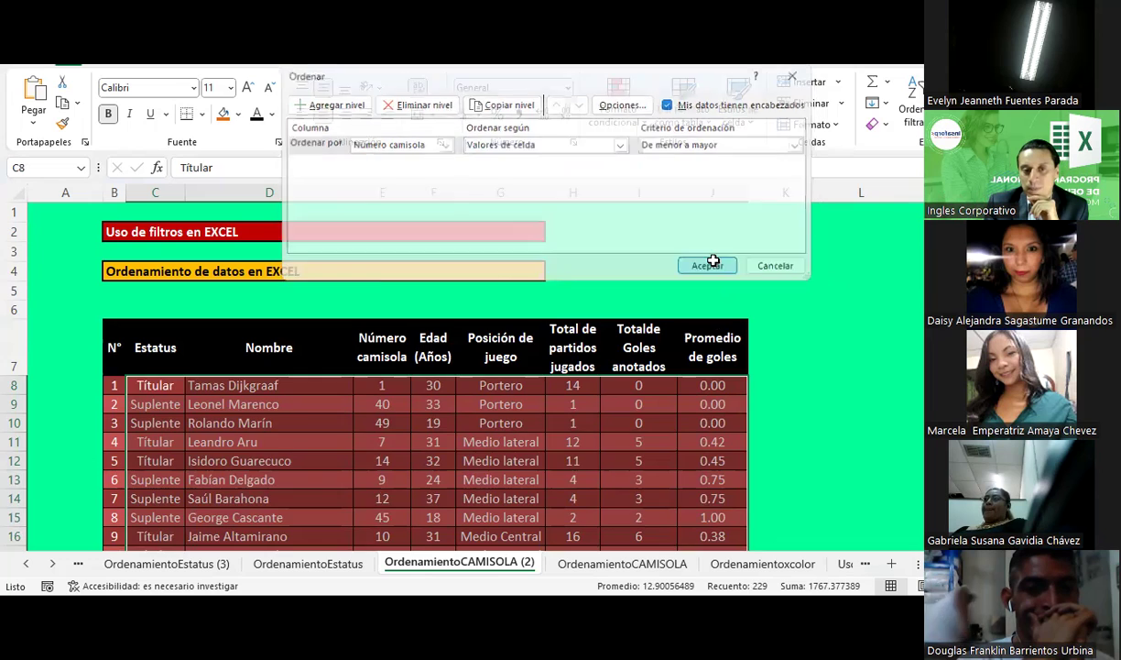
Scroll through the table to check the ascending jersey-number order
{"action": "scroll", "coordinate": [309, 337], "scroll_direction": "down", "scroll_amount": 1}
{"action": "scroll", "coordinate": [309, 338], "scroll_direction": "down", "scroll_amount": 1}
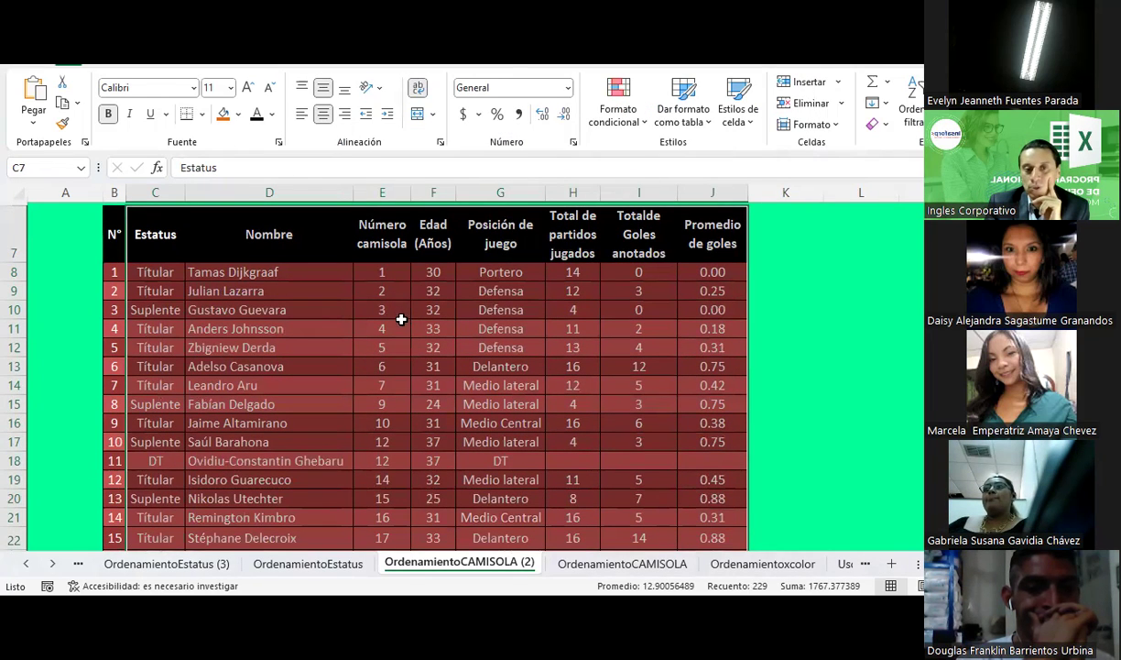
{"action": "scroll", "coordinate": [406, 373], "scroll_direction": "down", "scroll_amount": 1}
{"action": "scroll", "coordinate": [405, 373], "scroll_direction": "down", "scroll_amount": 2}
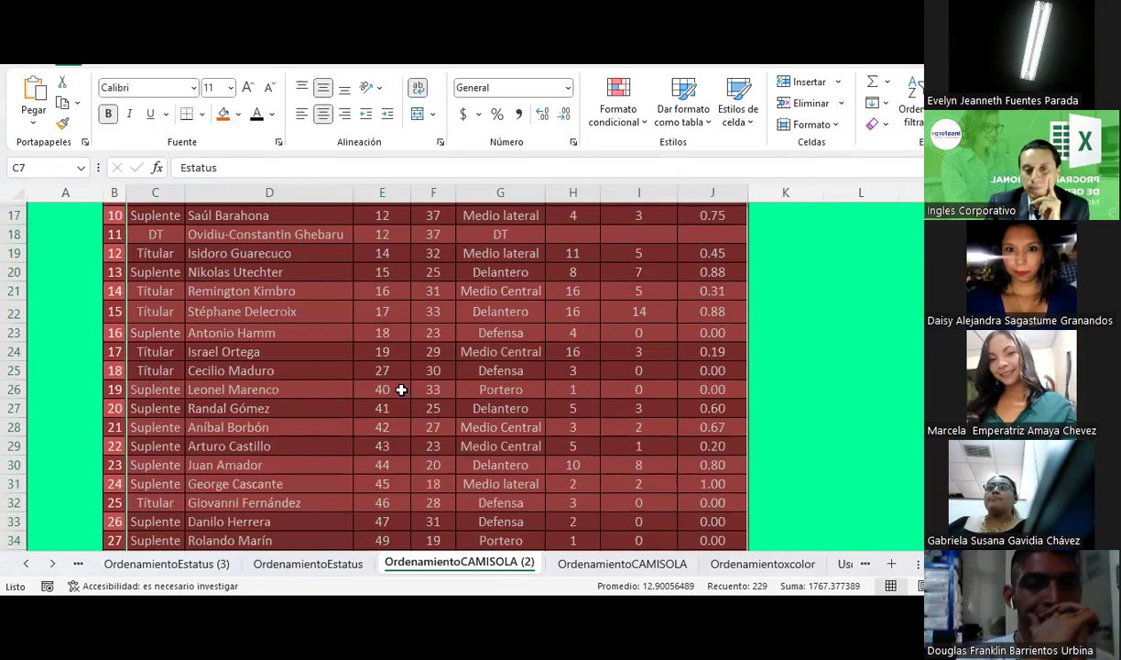
{"action": "scroll", "coordinate": [403, 385], "scroll_direction": "down", "scroll_amount": 2}
{"action": "scroll", "coordinate": [403, 386], "scroll_direction": "up", "scroll_amount": 5}
{"action": "scroll", "coordinate": [407, 377], "scroll_direction": "up", "scroll_amount": 1}
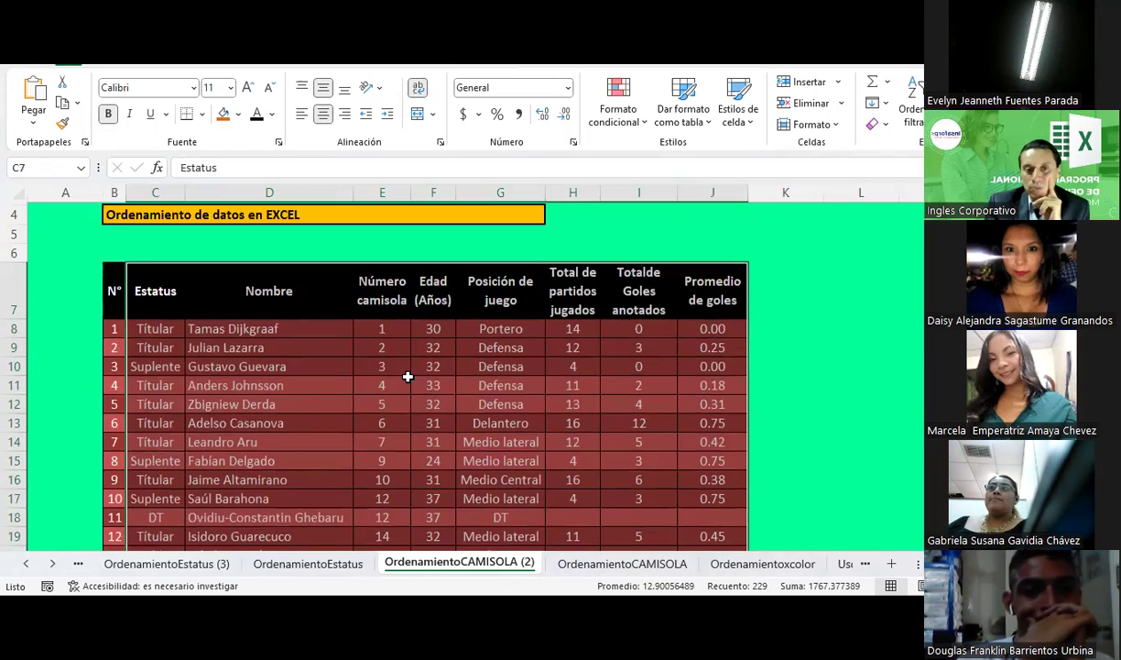
{"action": "scroll", "coordinate": [408, 376], "scroll_direction": "down", "scroll_amount": 1}
{"action": "scroll", "coordinate": [408, 377], "scroll_direction": "down", "scroll_amount": 1}
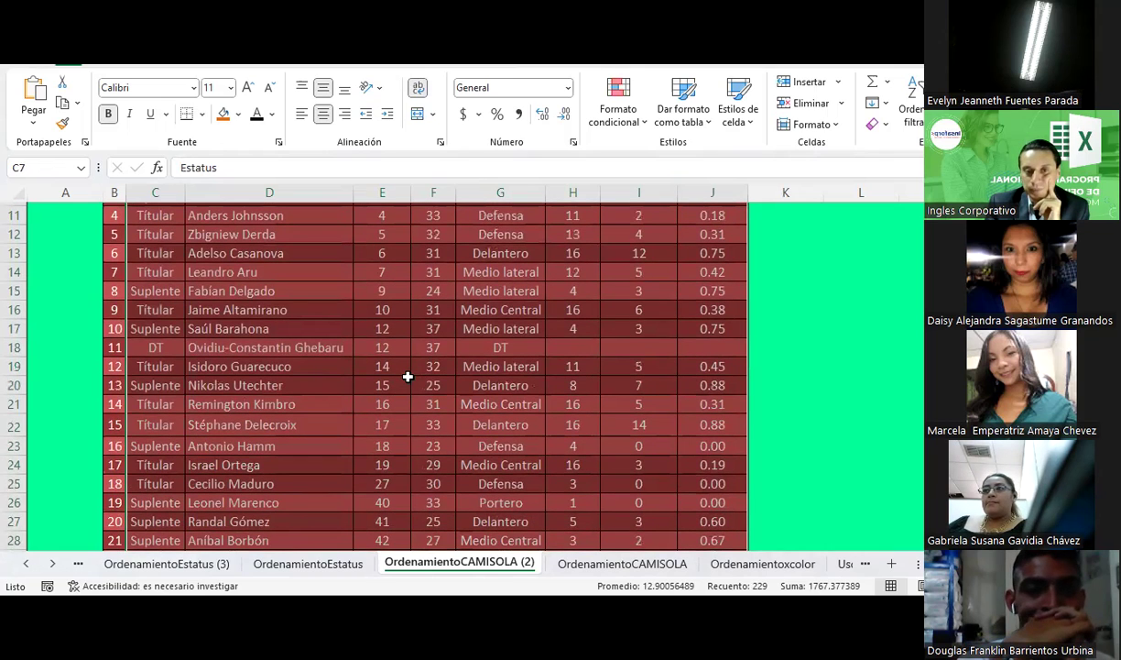
{"action": "scroll", "coordinate": [408, 377], "scroll_direction": "up", "scroll_amount": 1}
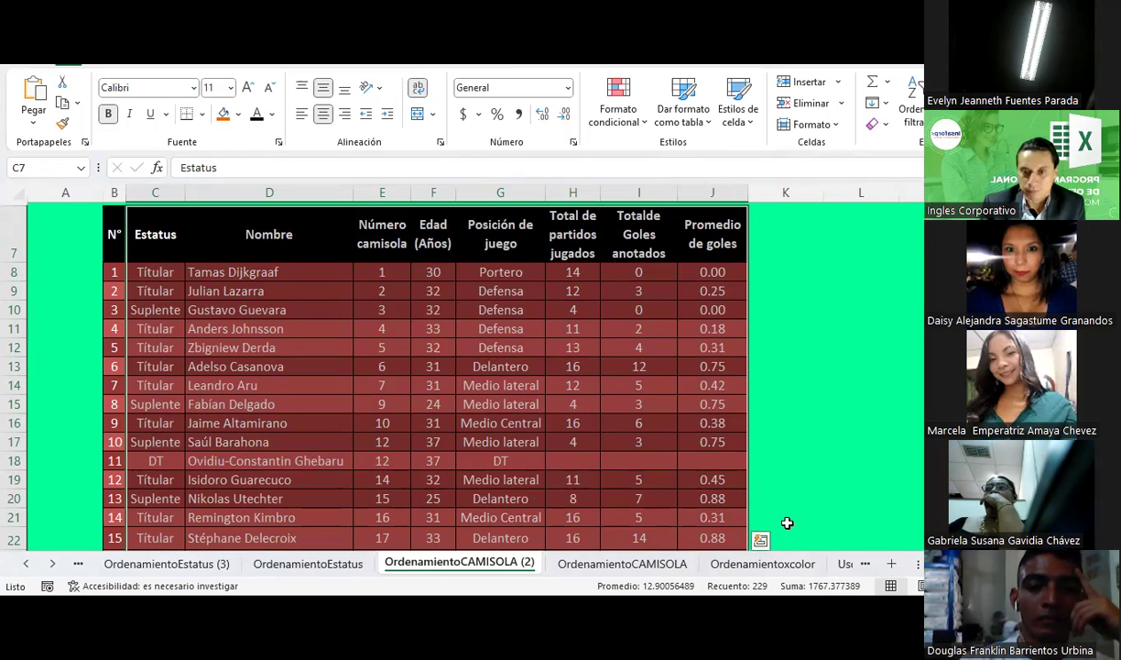
Undo the previous sort and return to the player table
{"action": "left_click", "coordinate": [916, 503]}
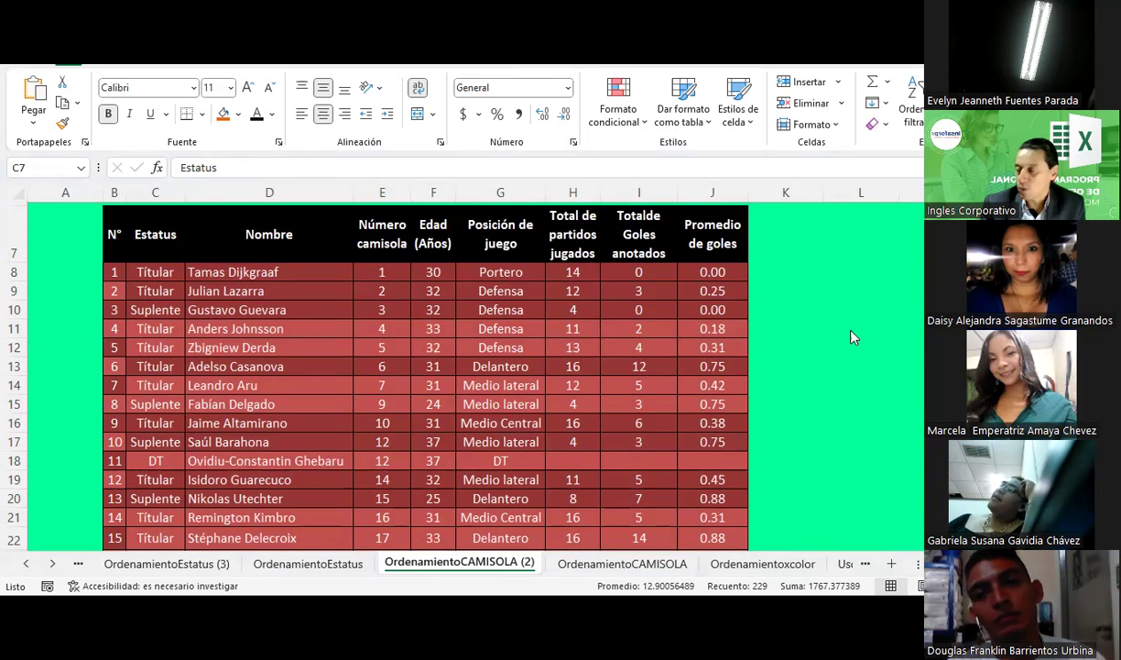
{"action": "key", "text": "alt+Tab"}
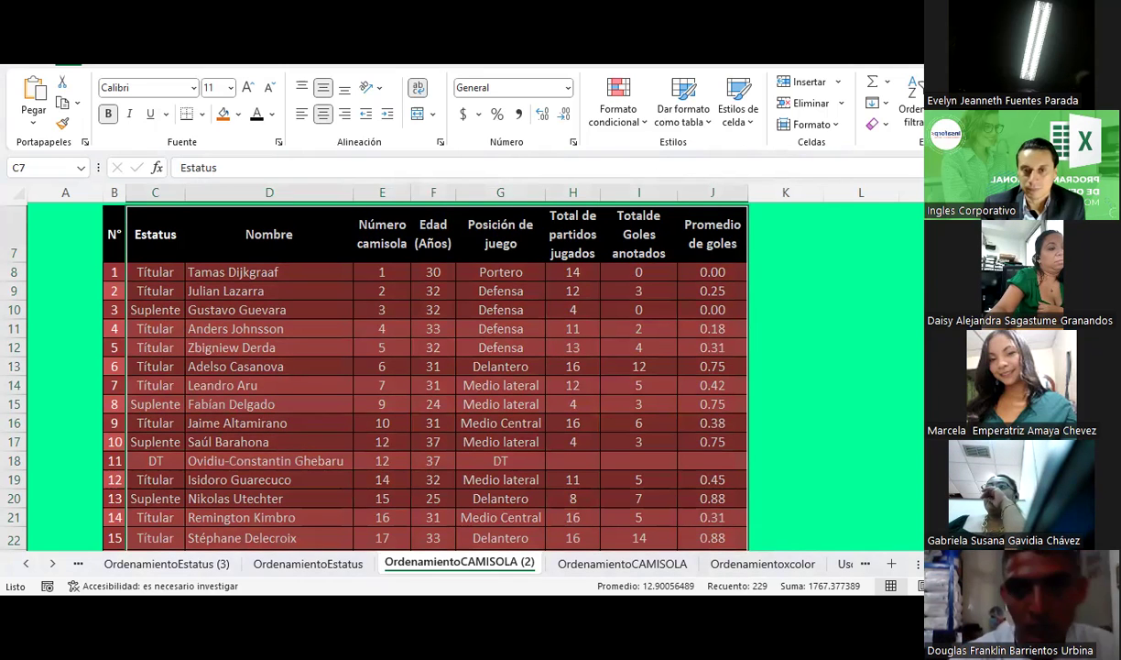
{"action": "key", "text": "Return"}
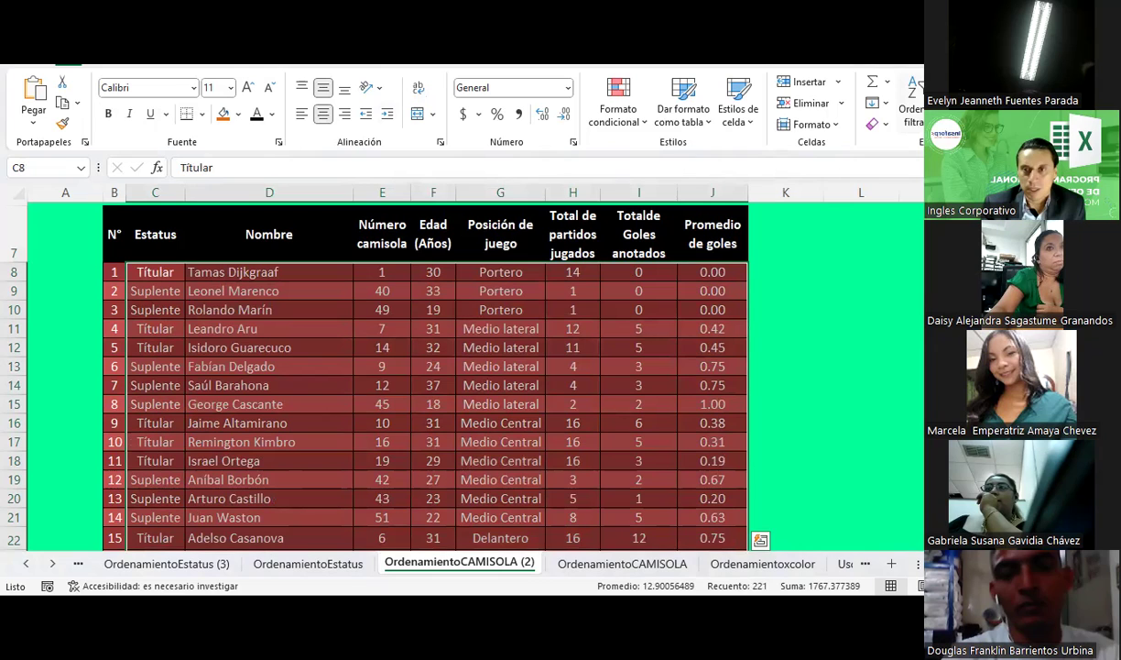
{"action": "key", "text": "Return"}
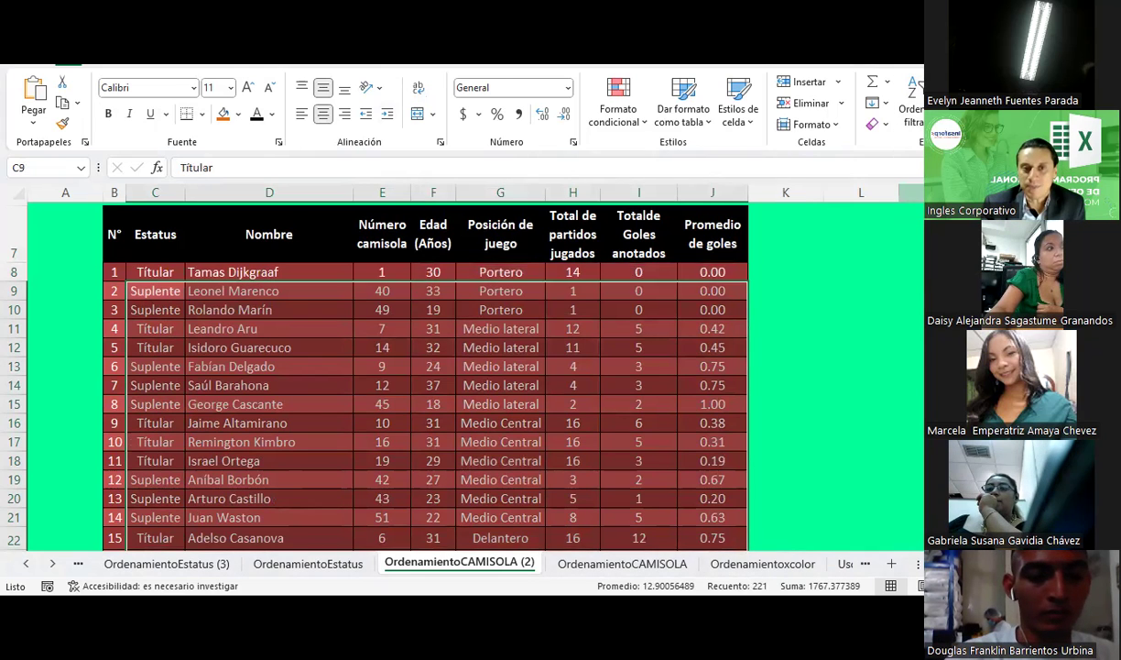
Re-sort with 'Mis datos tienen encabezados' unchecked, by Columna E, De menor a mayor
{"action": "key", "text": "alt+a"}
{"action": "key", "text": "s"}
{"action": "key", "text": "s"}
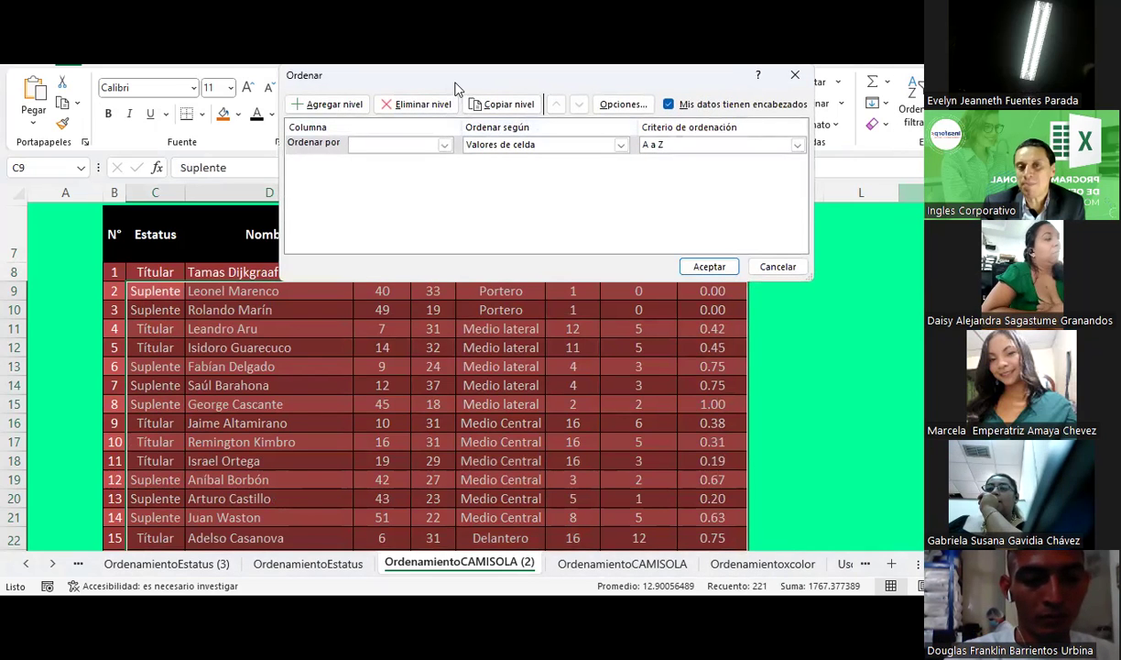
{"action": "left_click_drag", "start_coordinate": [455, 88], "coordinate": [540, 340]}
{"action": "left_click", "coordinate": [754, 356]}
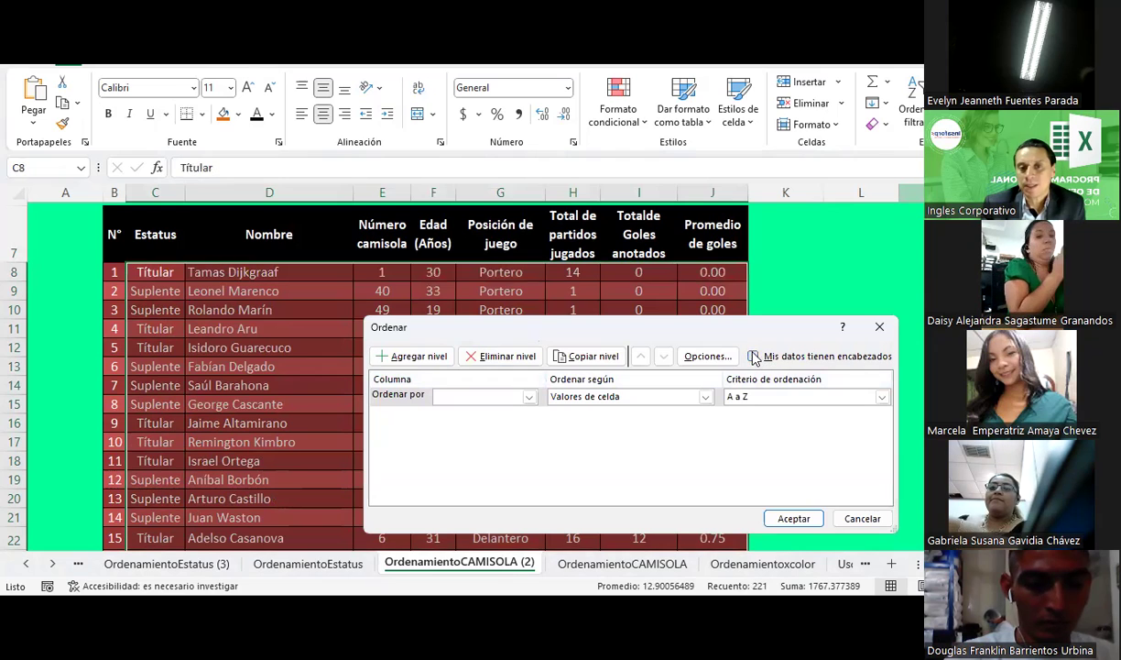
{"action": "left_click", "coordinate": [529, 396]}
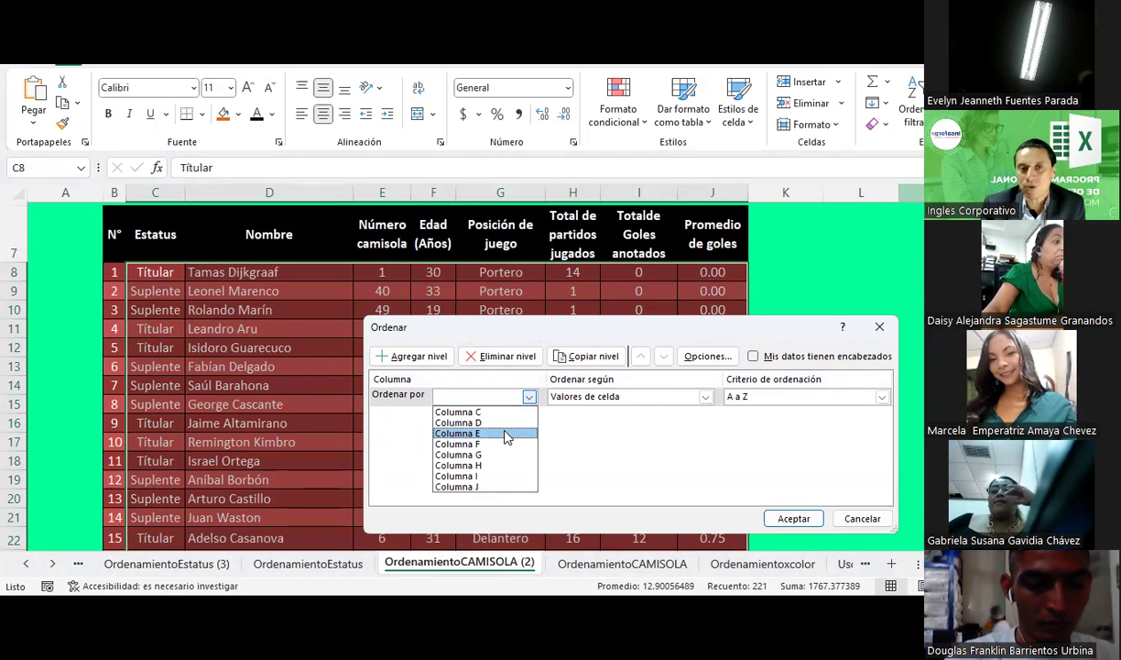
{"action": "left_click", "coordinate": [482, 432]}
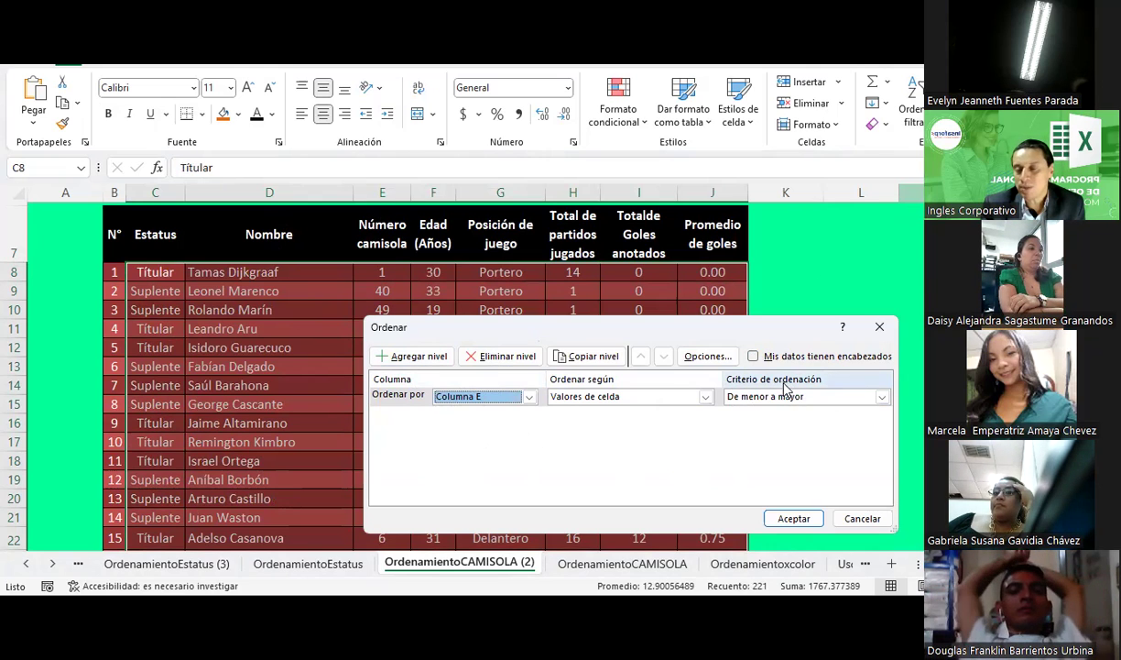
{"action": "left_click", "coordinate": [794, 520]}
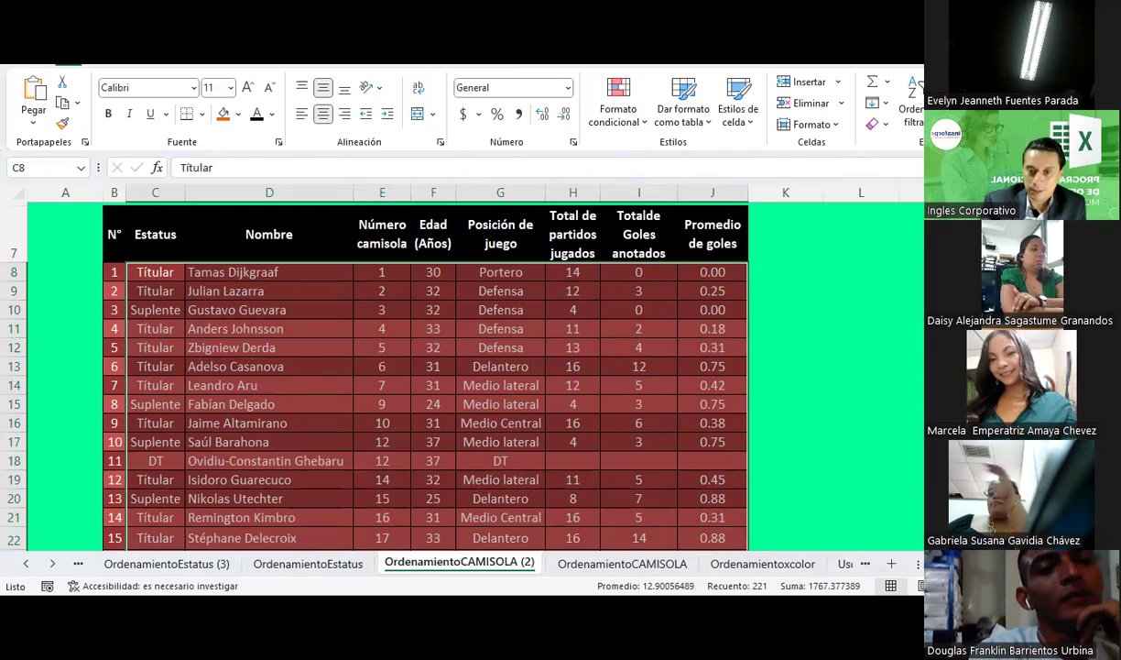
On the Ordenamientoxcolor sheet, select the whole player table from Estatus down
{"action": "left_click", "coordinate": [762, 564]}
{"action": "scroll", "coordinate": [461, 302], "scroll_direction": "down", "scroll_amount": 2}
{"action": "scroll", "coordinate": [458, 339], "scroll_direction": "down", "scroll_amount": 2}
{"action": "scroll", "coordinate": [459, 339], "scroll_direction": "down", "scroll_amount": 4}
{"action": "scroll", "coordinate": [458, 339], "scroll_direction": "up", "scroll_amount": 8}
{"action": "scroll", "coordinate": [458, 339], "scroll_direction": "up", "scroll_amount": 1}
{"action": "scroll", "coordinate": [458, 339], "scroll_direction": "down", "scroll_amount": 1}
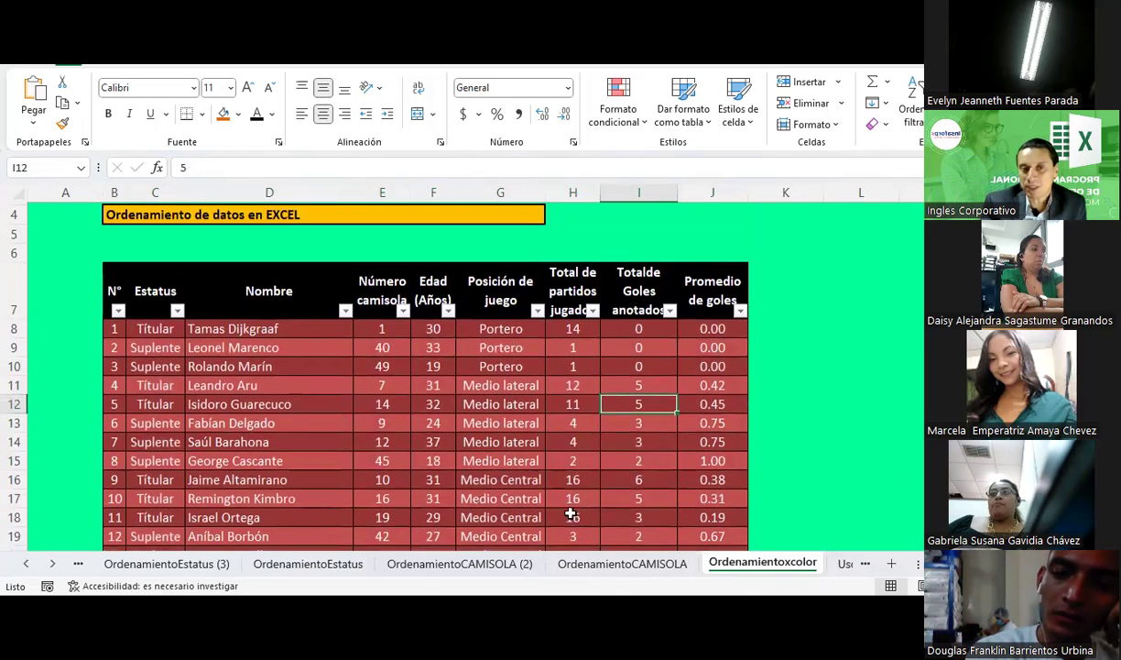
{"action": "mouse_move", "coordinate": [170, 291]}
{"action": "left_mouse_down"}
{"action": "mouse_move", "coordinate": [715, 573]}
{"action": "mouse_move", "coordinate": [708, 515]}
{"action": "left_mouse_up"}
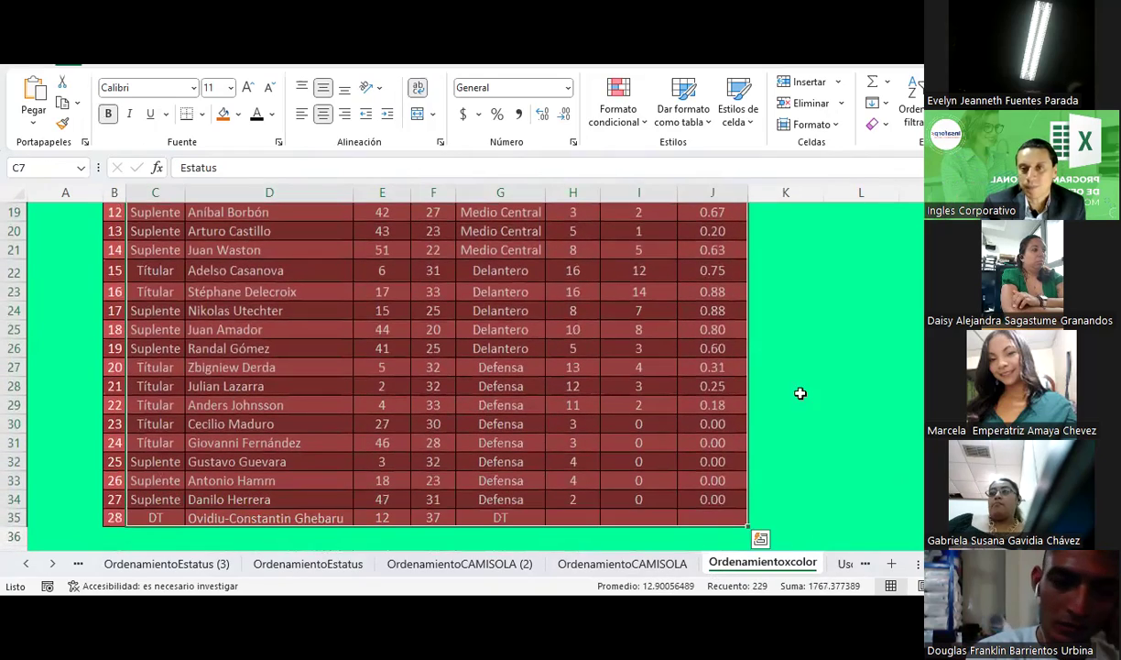
{"action": "scroll", "coordinate": [872, 260], "scroll_direction": "up", "scroll_amount": 3}
{"action": "scroll", "coordinate": [872, 262], "scroll_direction": "up", "scroll_amount": 3}
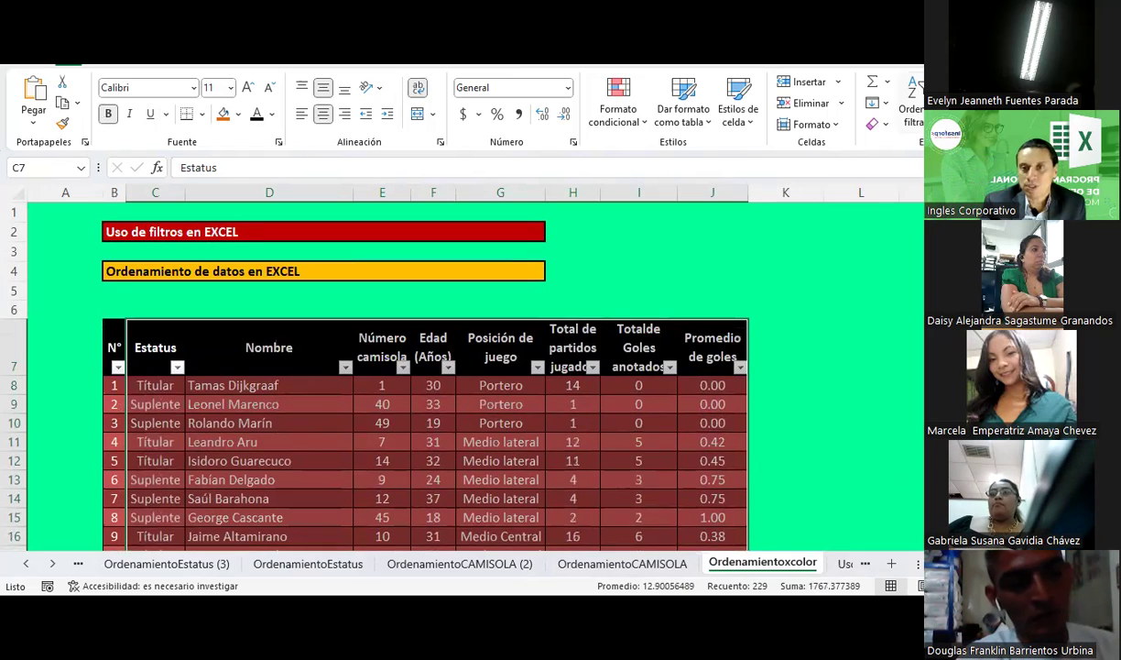
Start a custom sort with the Nombre column as the key, A to Z
{"action": "left_click", "coordinate": [913, 99]}
{"action": "left_click", "coordinate": [915, 192]}
{"action": "left_click", "coordinate": [529, 396]}
{"action": "left_click", "coordinate": [489, 424]}
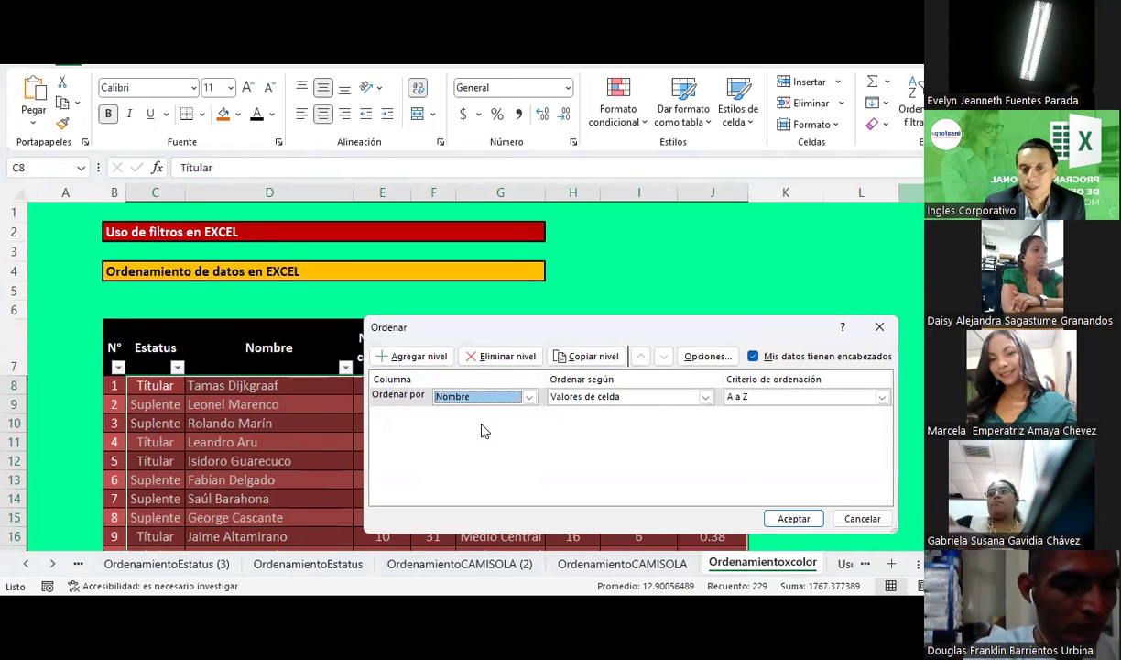
{"action": "left_click", "coordinate": [882, 396]}
{"action": "left_click", "coordinate": [813, 412]}
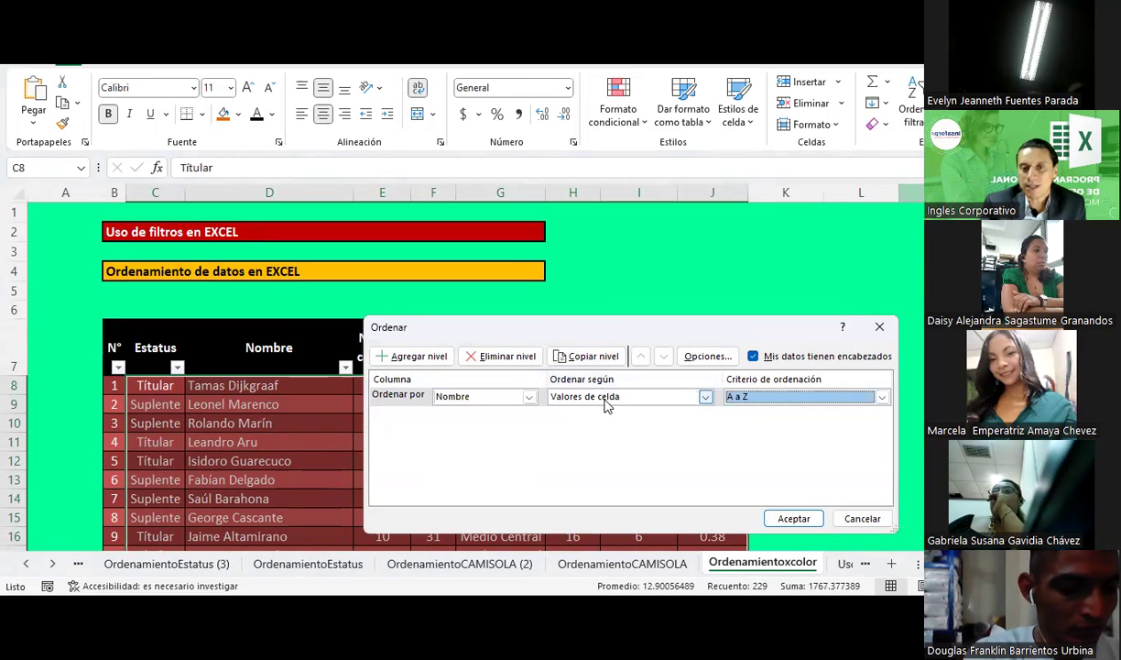
{"action": "left_click", "coordinate": [603, 397]}
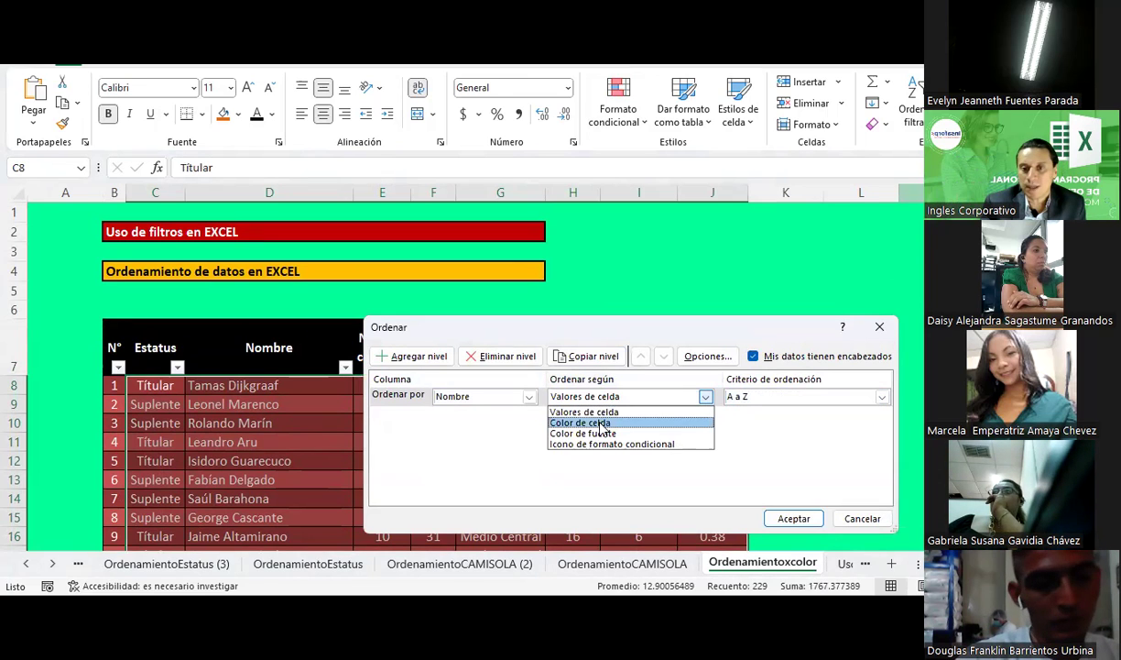
{"action": "left_click", "coordinate": [600, 331]}
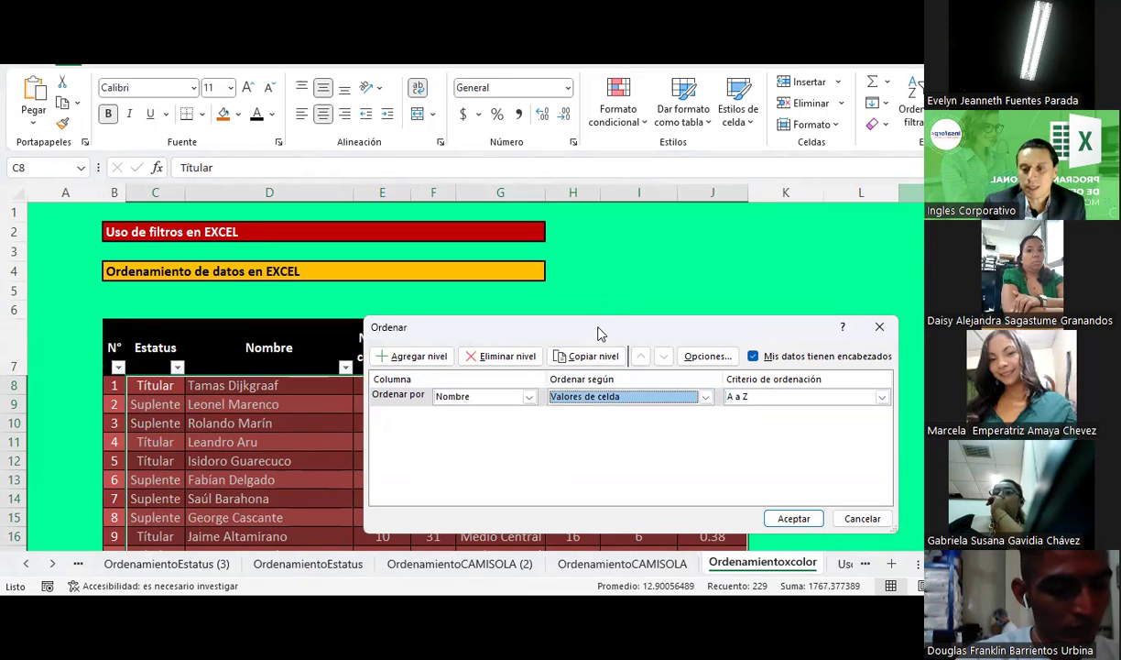
Change the Nombre sort to cell colour, with the red shade on top
{"action": "left_click_drag", "start_coordinate": [692, 324], "coordinate": [702, 324]}
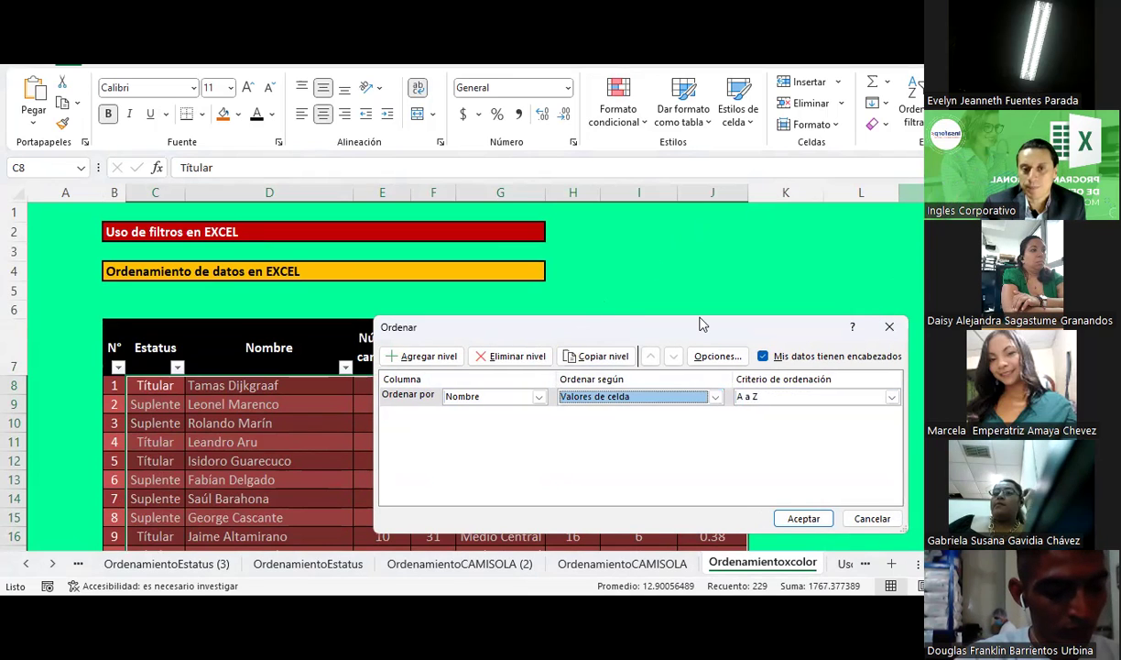
{"action": "left_click", "coordinate": [537, 176]}
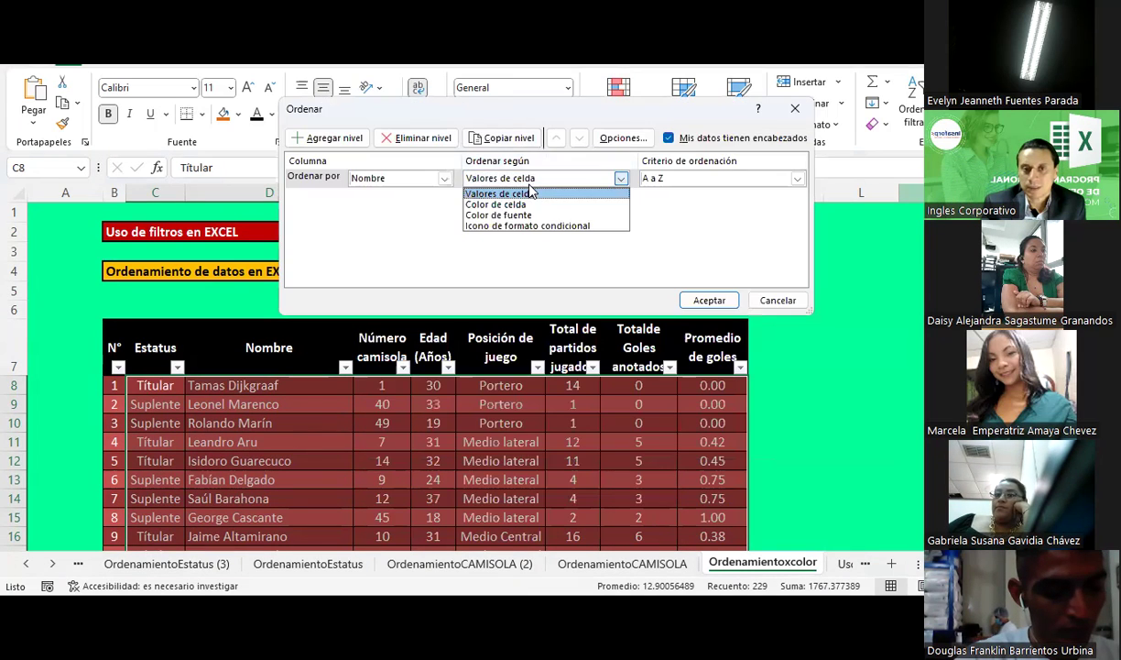
{"action": "left_click", "coordinate": [508, 204]}
{"action": "left_click", "coordinate": [682, 182]}
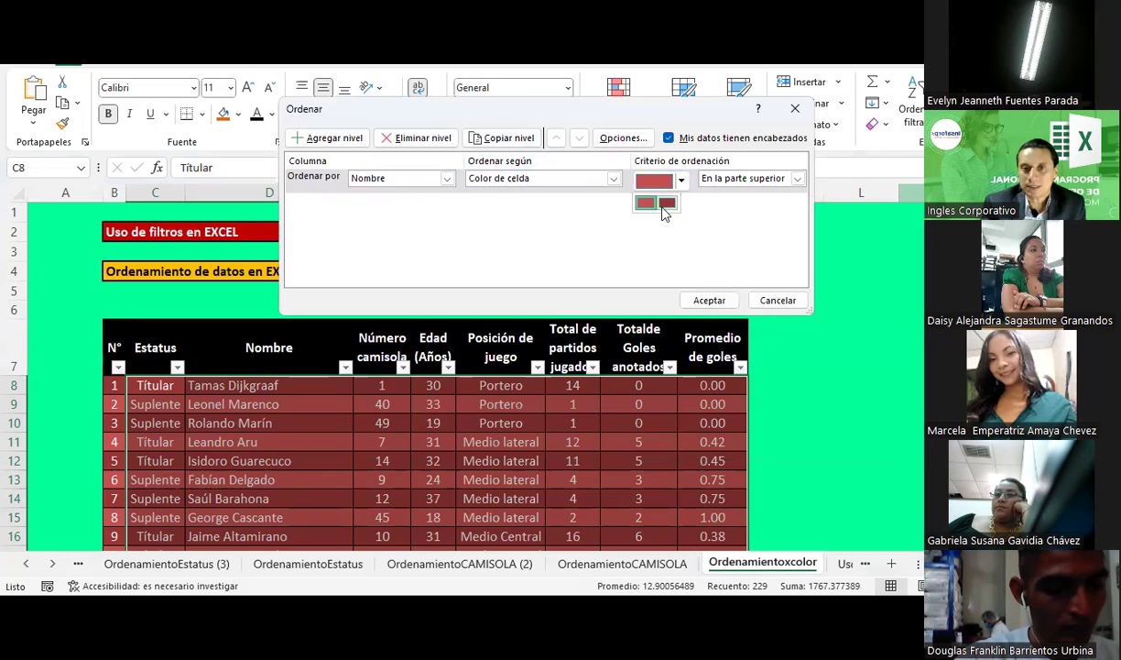
{"action": "left_click", "coordinate": [672, 204]}
{"action": "left_click", "coordinate": [680, 180]}
{"action": "left_click", "coordinate": [645, 204]}
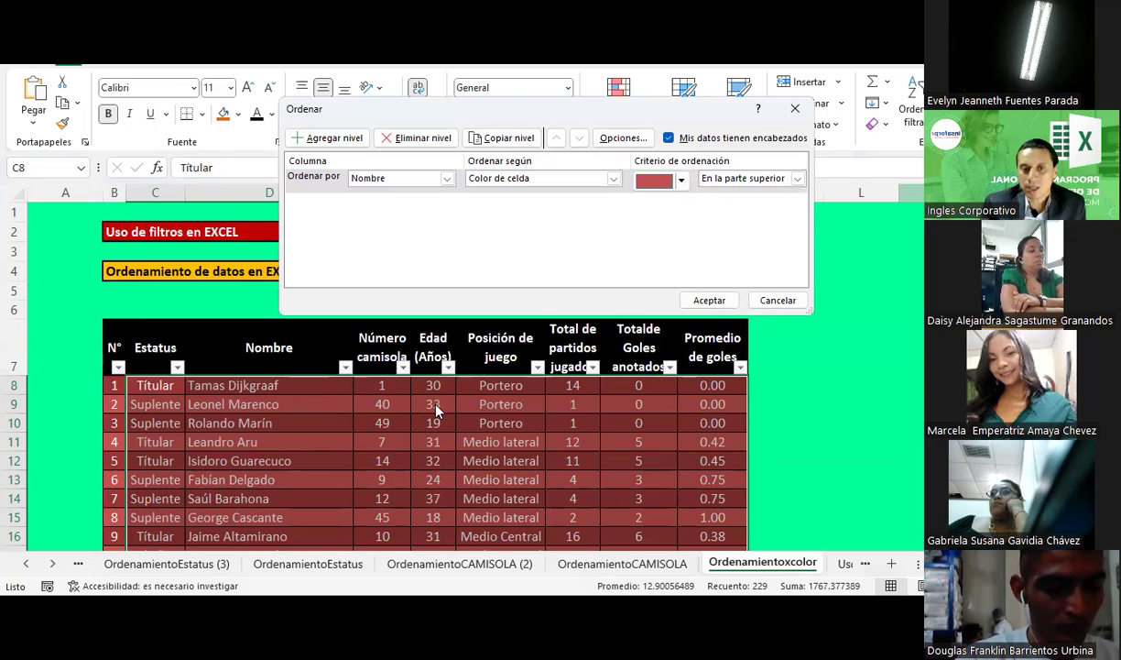
{"action": "left_click", "coordinate": [709, 299]}
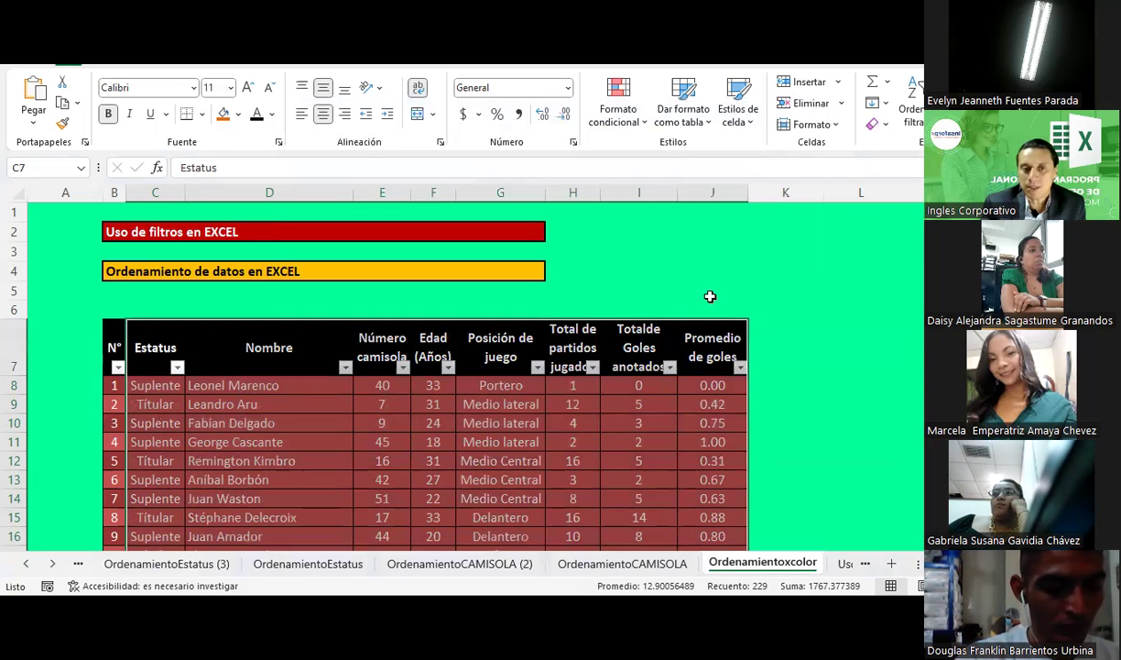
{"action": "scroll", "coordinate": [301, 367], "scroll_direction": "down", "scroll_amount": 3}
{"action": "scroll", "coordinate": [331, 347], "scroll_direction": "down", "scroll_amount": 3}
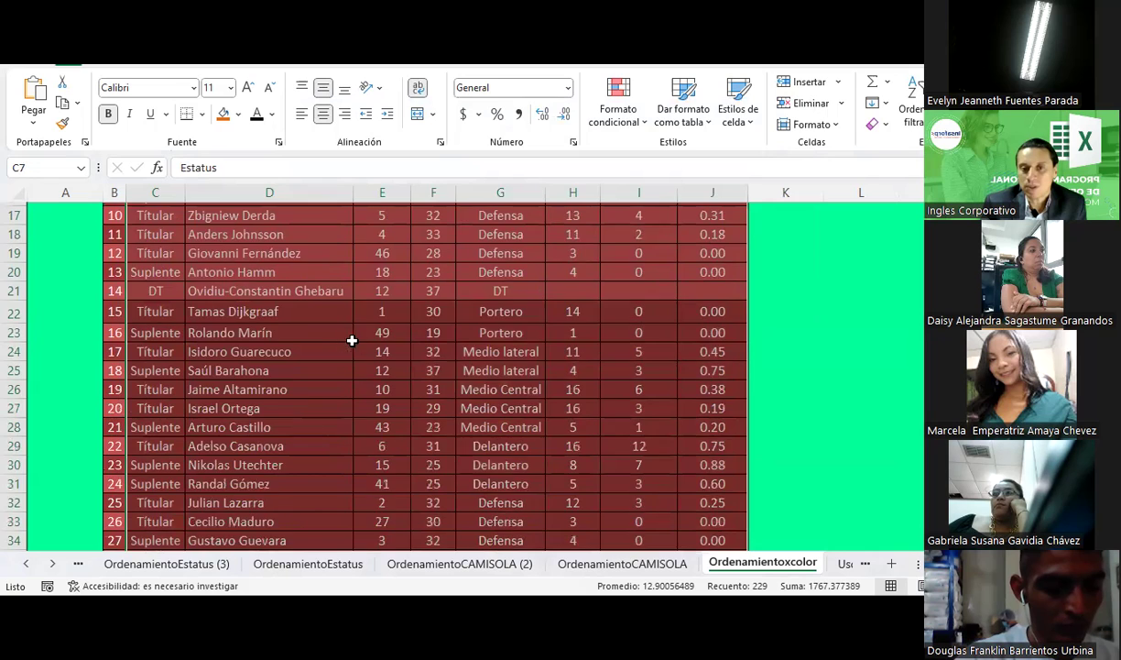
{"action": "scroll", "coordinate": [590, 370], "scroll_direction": "down", "scroll_amount": 2}
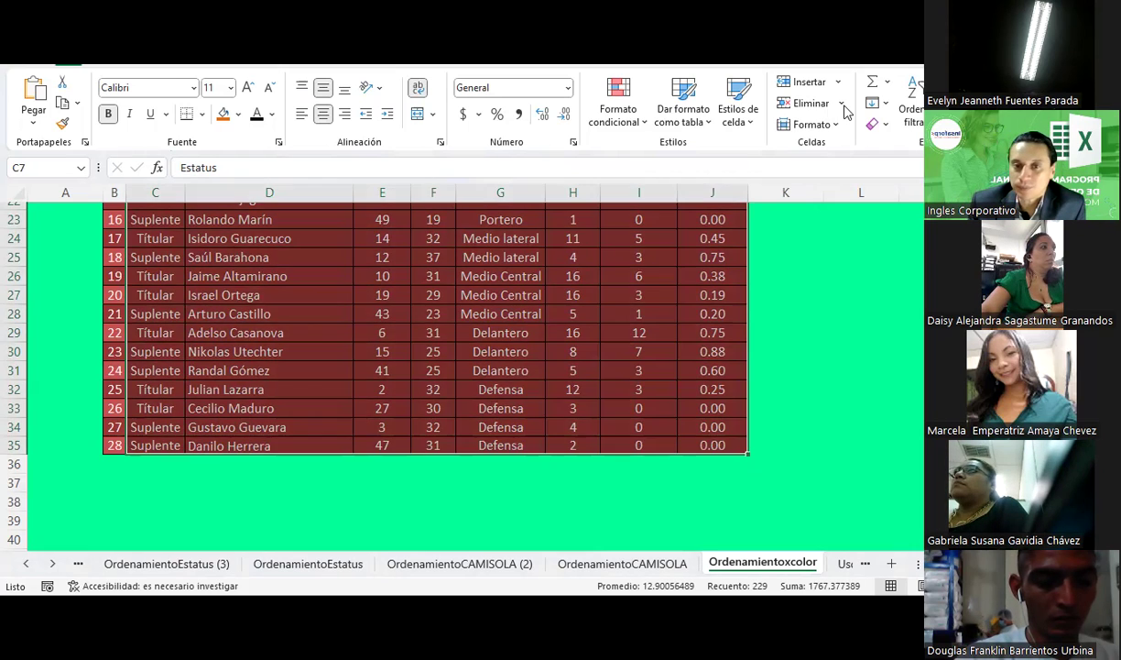
{"action": "left_click", "coordinate": [743, 371]}
{"action": "scroll", "coordinate": [80, 339], "scroll_direction": "up", "scroll_amount": 5}
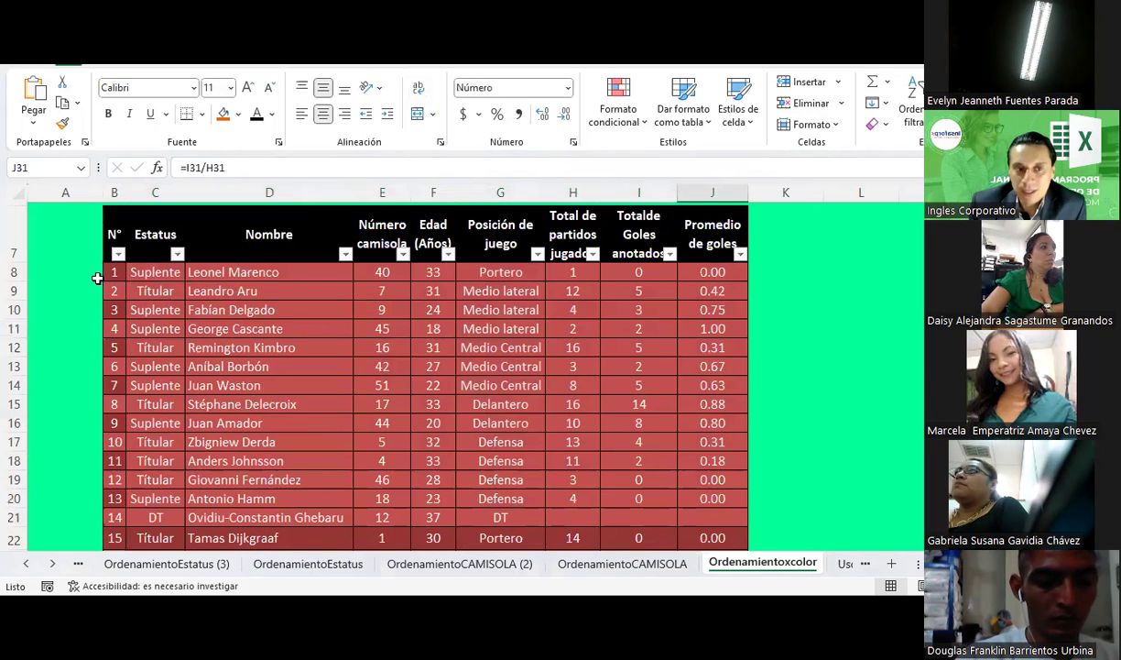
{"action": "left_click_drag", "start_coordinate": [112, 271], "coordinate": [114, 440]}
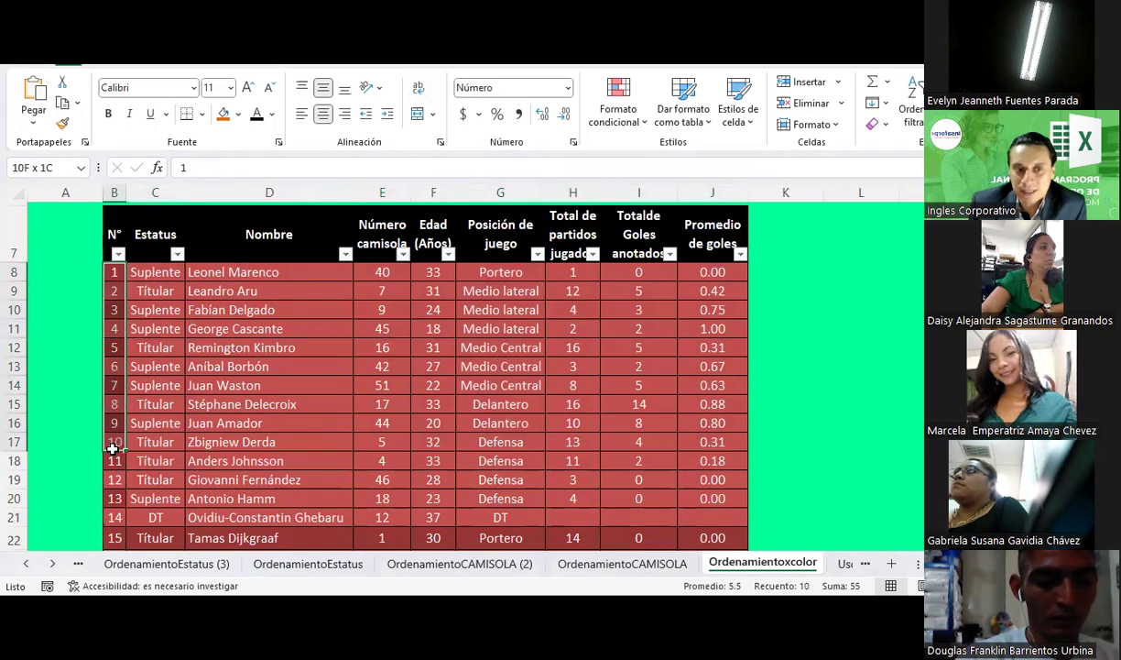
{"action": "left_click", "coordinate": [246, 327]}
{"action": "left_click_drag", "start_coordinate": [156, 237], "coordinate": [715, 462]}
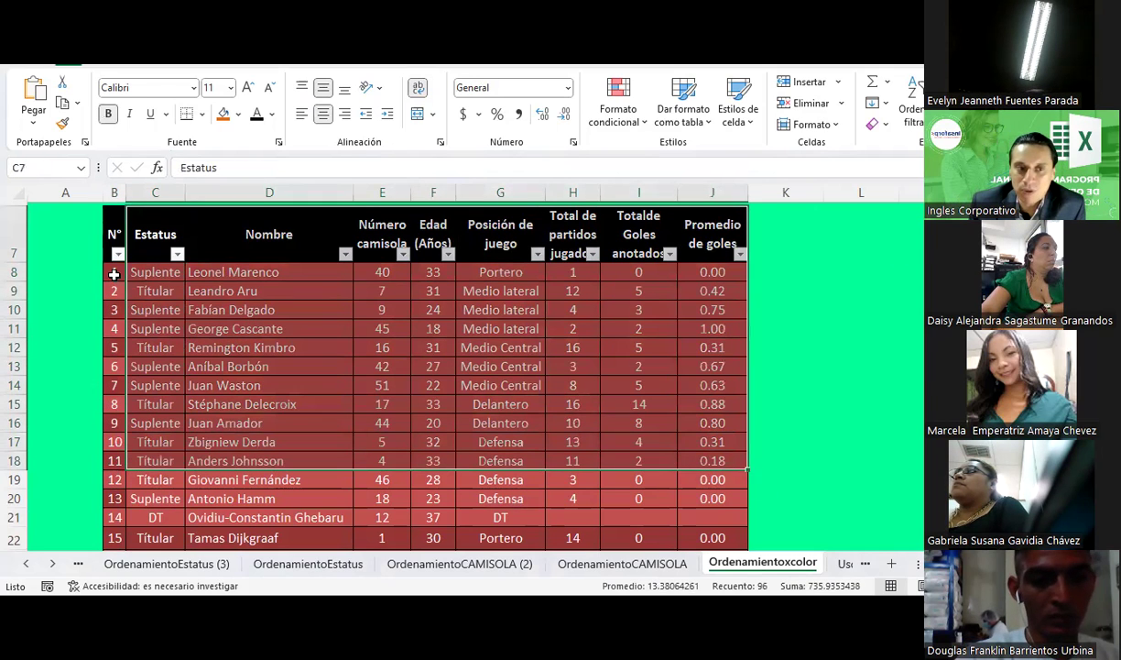
{"action": "left_click_drag", "start_coordinate": [114, 272], "coordinate": [127, 337]}
{"action": "left_click_drag", "start_coordinate": [114, 272], "coordinate": [105, 440]}
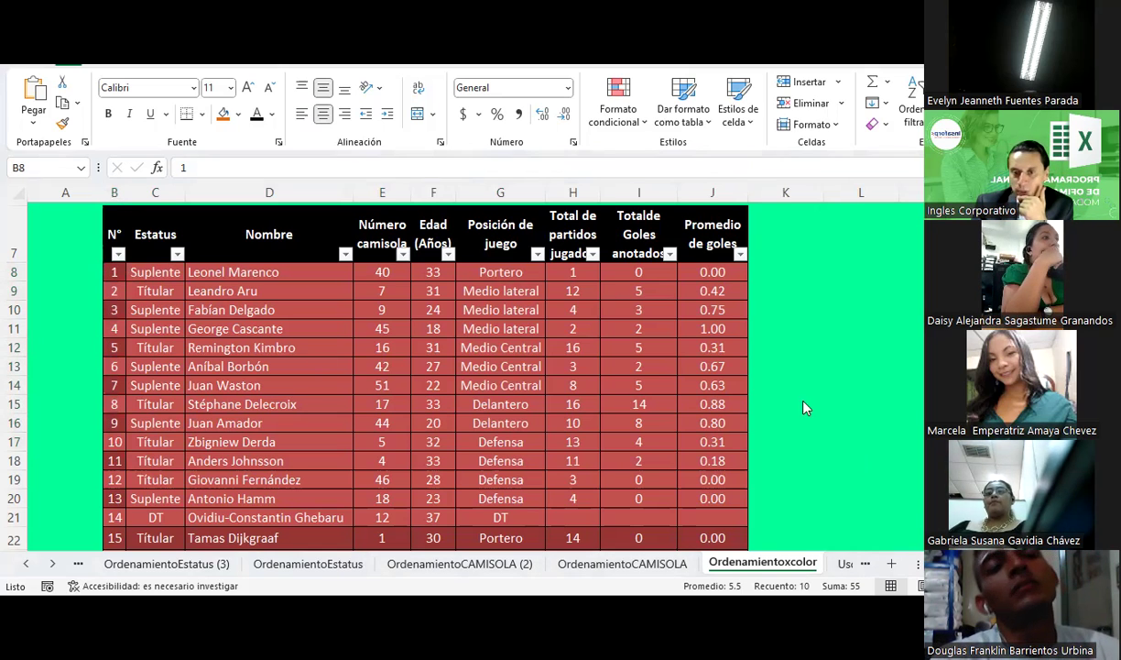
On the Uso de filtros sheet, select the filter table's header row
{"action": "left_click", "coordinate": [844, 563]}
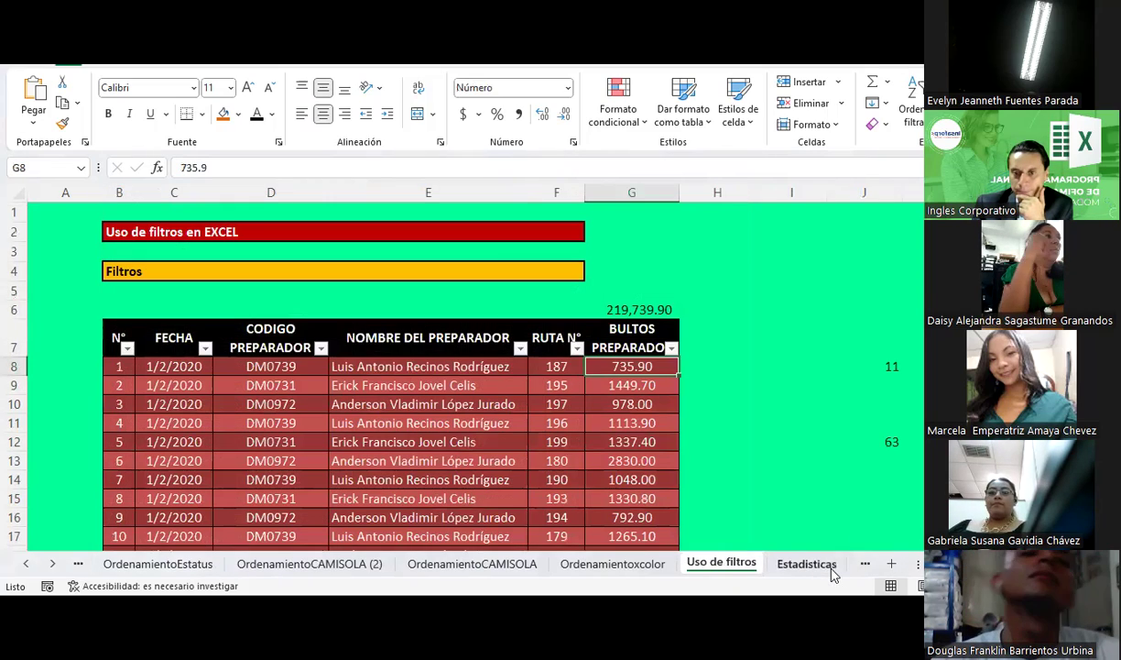
{"action": "scroll", "coordinate": [758, 393], "scroll_direction": "down", "scroll_amount": 2}
{"action": "scroll", "coordinate": [758, 392], "scroll_direction": "down", "scroll_amount": 5}
{"action": "scroll", "coordinate": [758, 392], "scroll_direction": "up", "scroll_amount": 7}
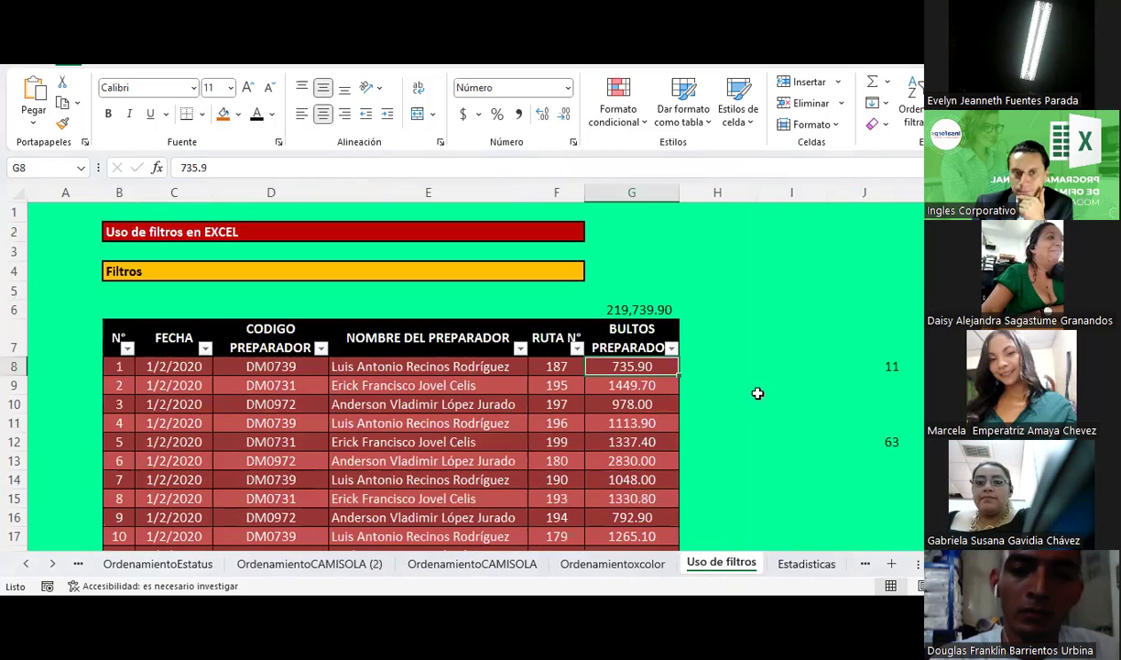
{"action": "left_click_drag", "start_coordinate": [110, 332], "coordinate": [649, 332]}
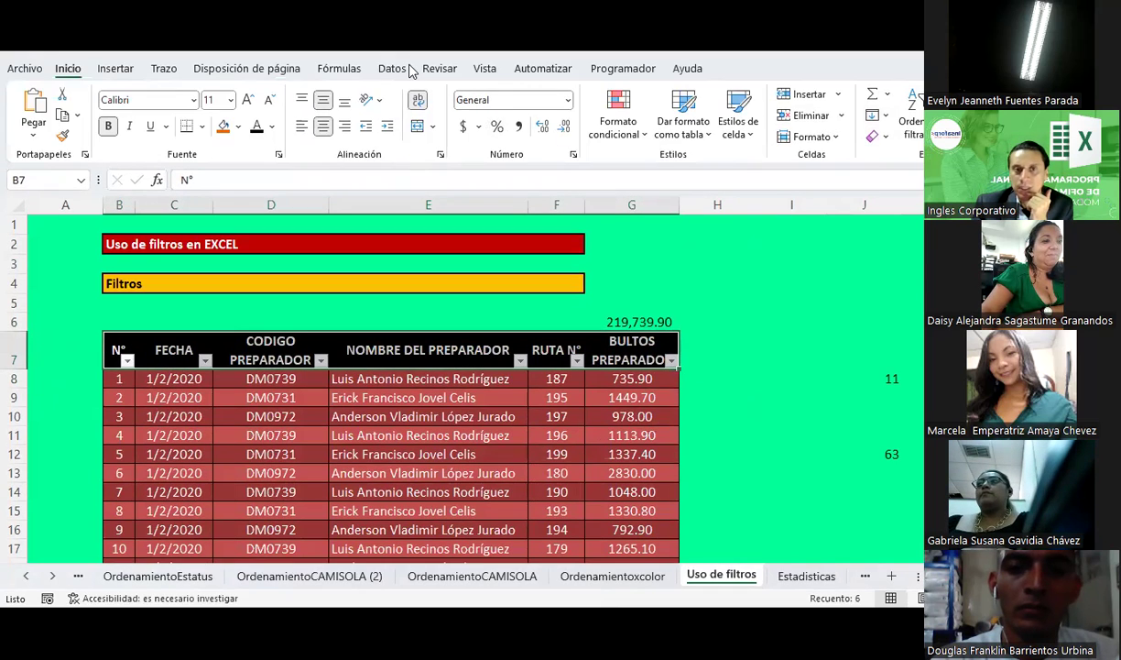
Turn off filtering from the Datos tab and select the FECHA dates in column C
{"action": "left_click", "coordinate": [392, 68]}
{"action": "left_click", "coordinate": [572, 122]}
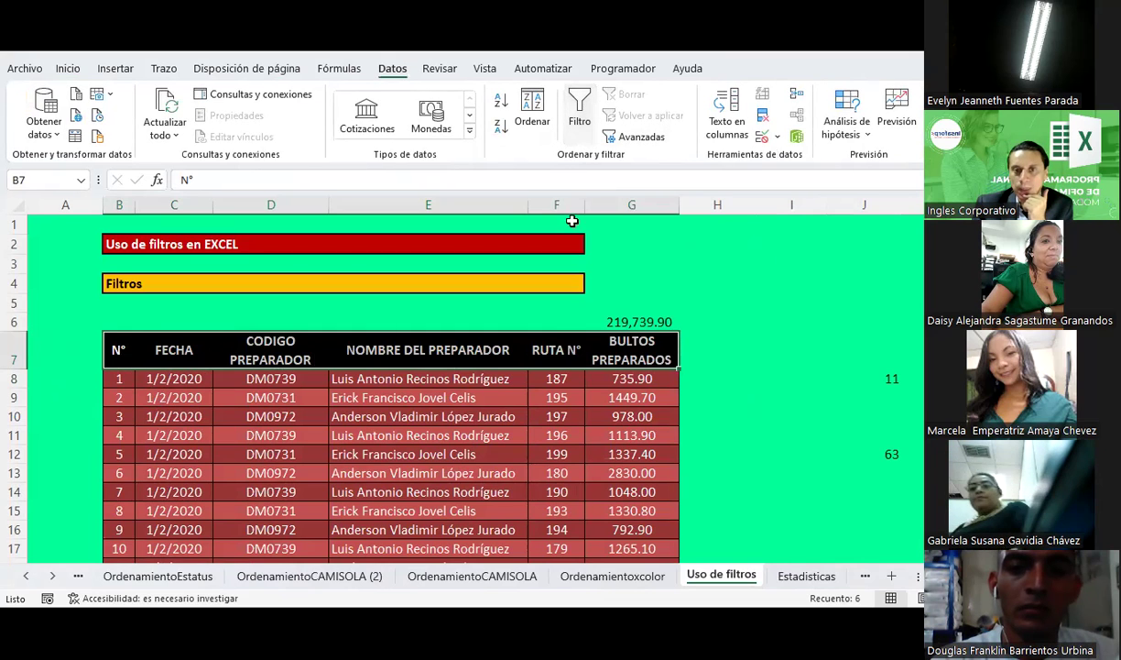
{"action": "scroll", "coordinate": [559, 328], "scroll_direction": "down", "scroll_amount": 2}
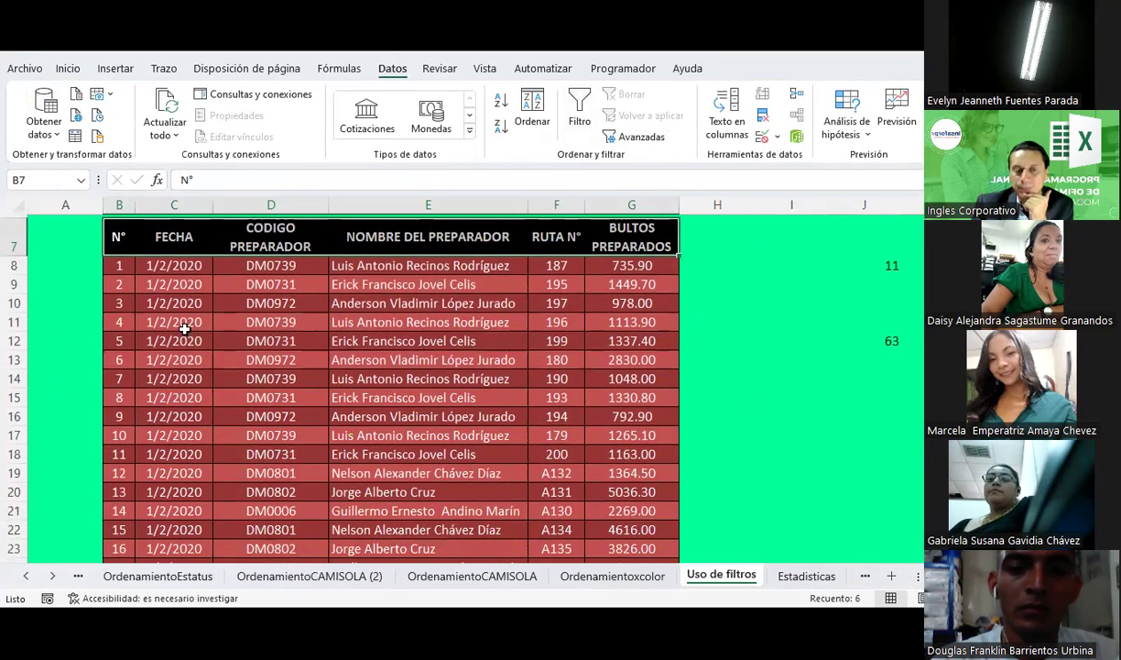
{"action": "left_click_drag", "start_coordinate": [174, 271], "coordinate": [174, 594]}
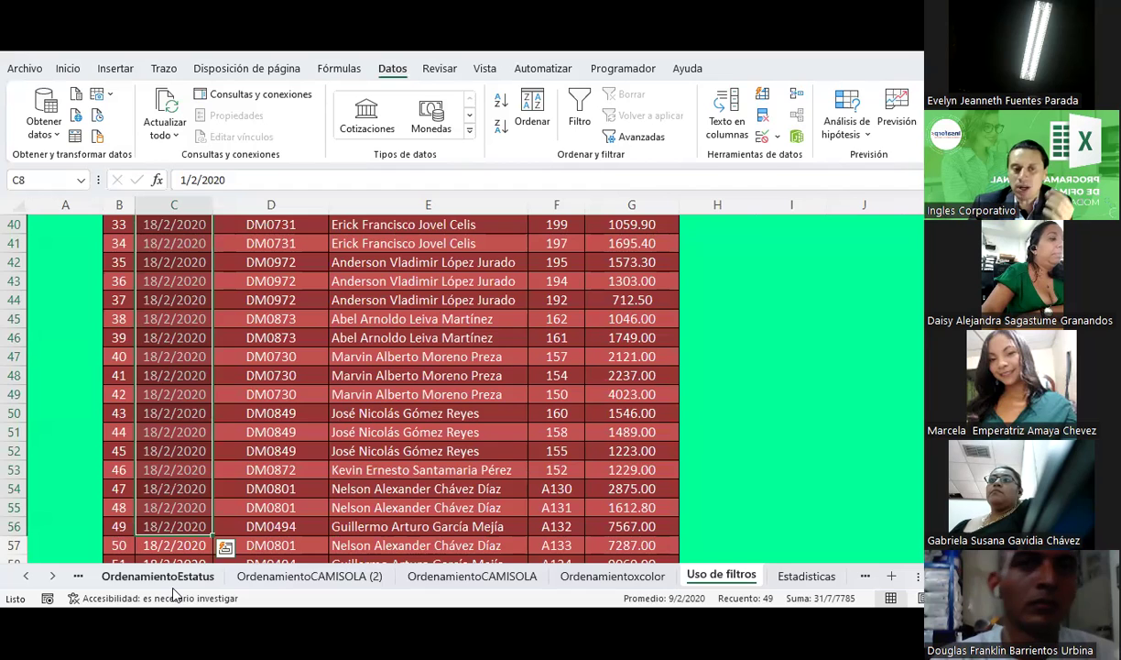
{"action": "scroll", "coordinate": [173, 591], "scroll_direction": "down", "scroll_amount": 8}
{"action": "scroll", "coordinate": [173, 591], "scroll_direction": "down", "scroll_amount": 6}
{"action": "scroll", "coordinate": [173, 593], "scroll_direction": "down", "scroll_amount": 7}
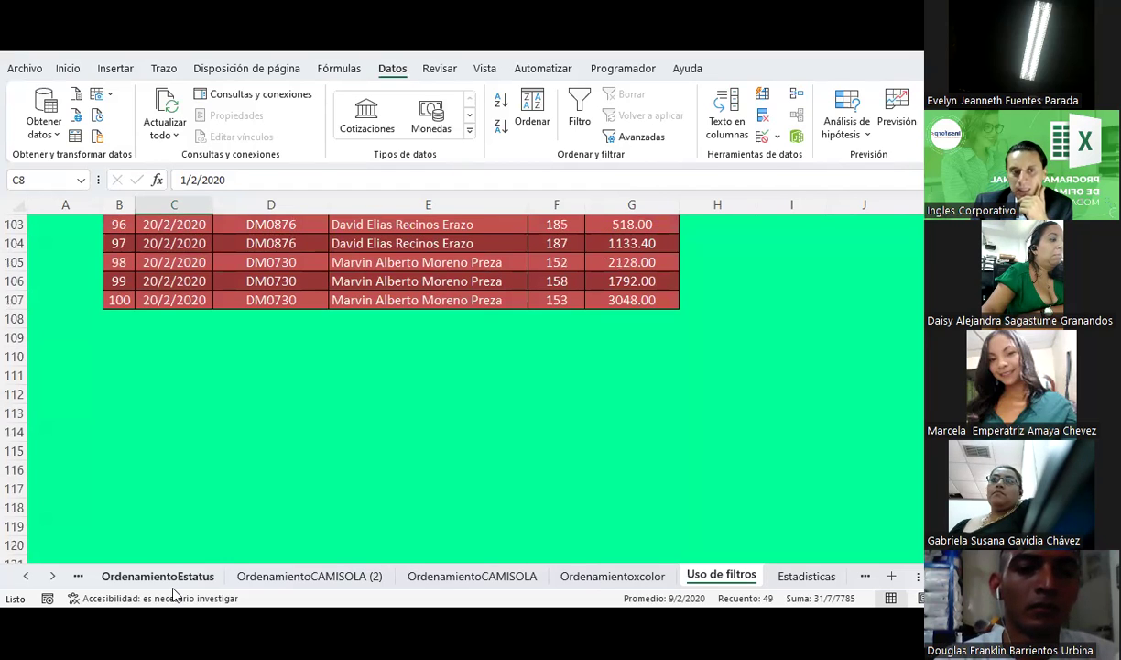
{"action": "scroll", "coordinate": [173, 591], "scroll_direction": "up", "scroll_amount": 5}
{"action": "scroll", "coordinate": [173, 592], "scroll_direction": "up", "scroll_amount": 5}
{"action": "scroll", "coordinate": [174, 591], "scroll_direction": "up", "scroll_amount": 2}
{"action": "scroll", "coordinate": [173, 592], "scroll_direction": "up", "scroll_amount": 6}
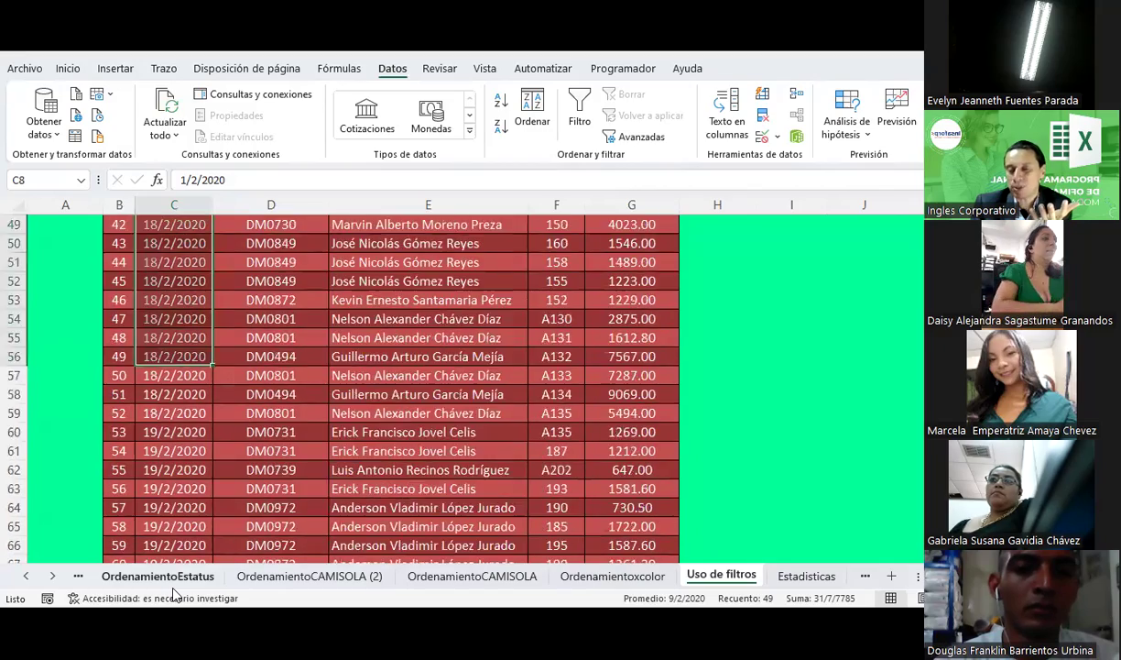
{"action": "scroll", "coordinate": [173, 592], "scroll_direction": "up", "scroll_amount": 12}
{"action": "scroll", "coordinate": [173, 592], "scroll_direction": "up", "scroll_amount": 4}
{"action": "scroll", "coordinate": [174, 592], "scroll_direction": "down", "scroll_amount": 2}
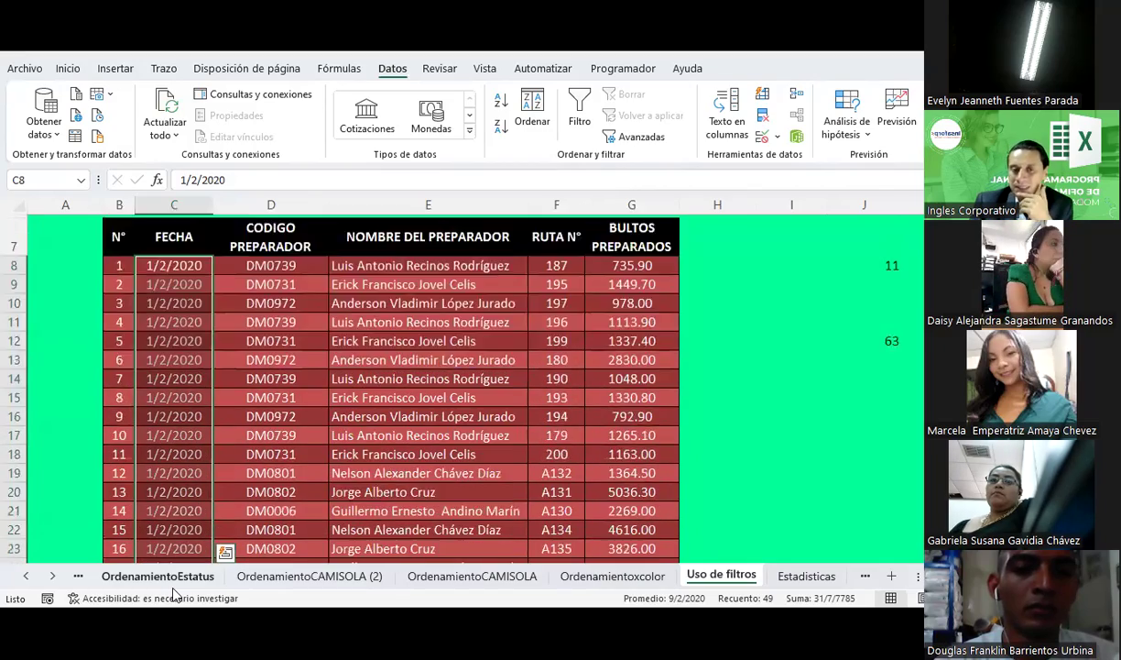
{"action": "scroll", "coordinate": [173, 593], "scroll_direction": "up", "scroll_amount": 1}
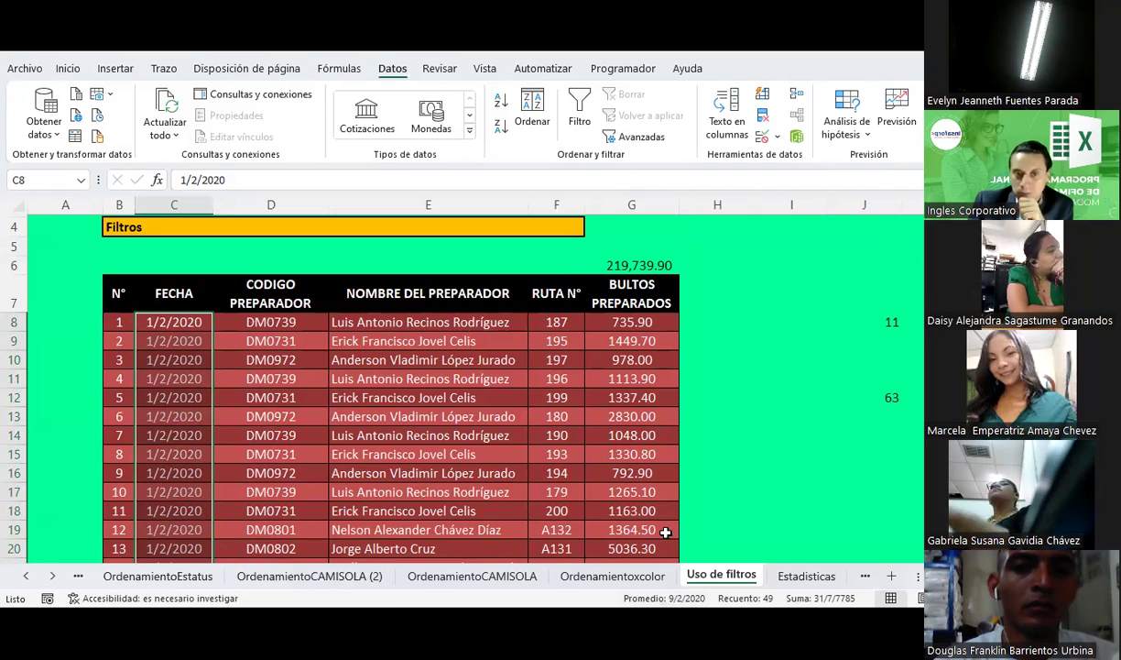
{"action": "left_click", "coordinate": [254, 356]}
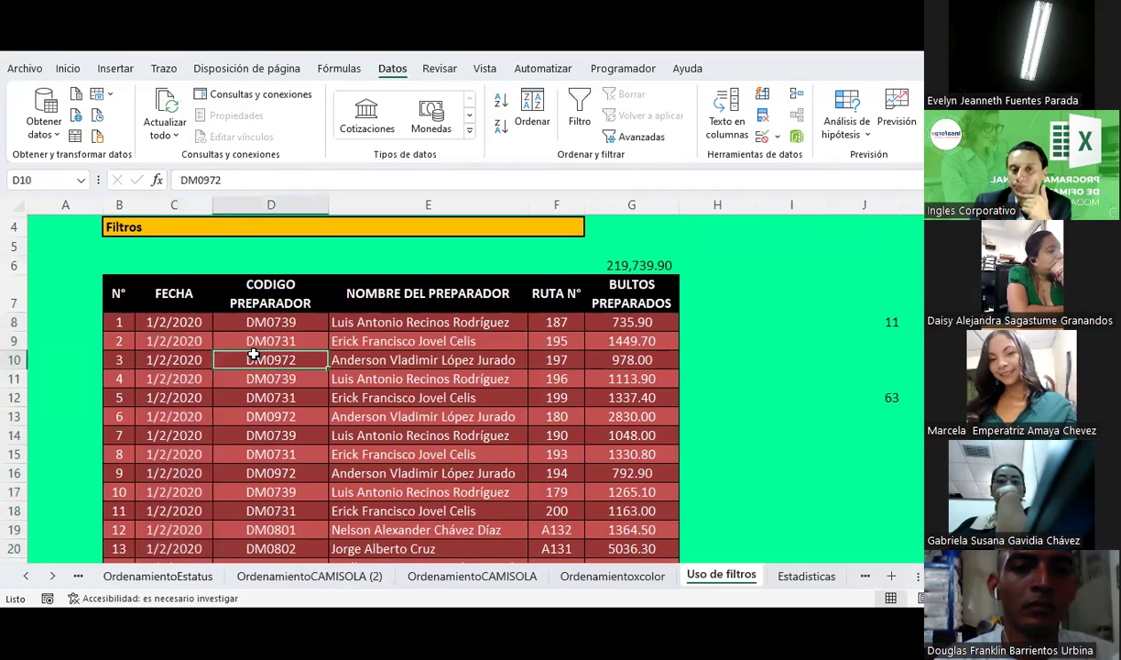
{"action": "left_click", "coordinate": [445, 326]}
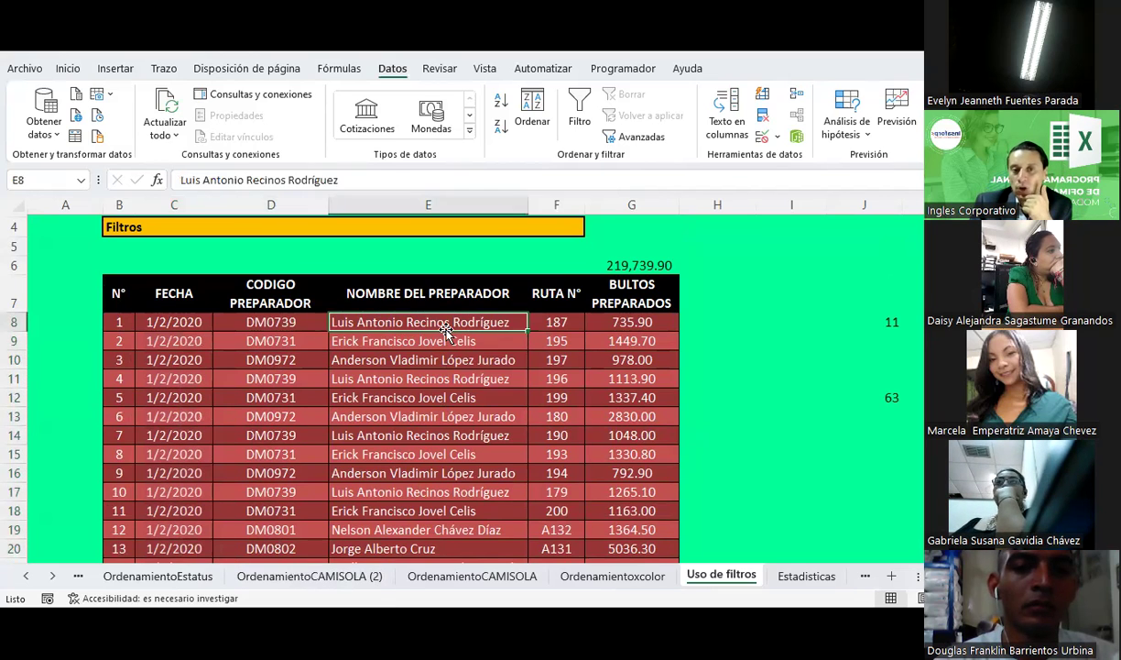
{"action": "left_click", "coordinate": [553, 323]}
{"action": "left_click", "coordinate": [600, 321]}
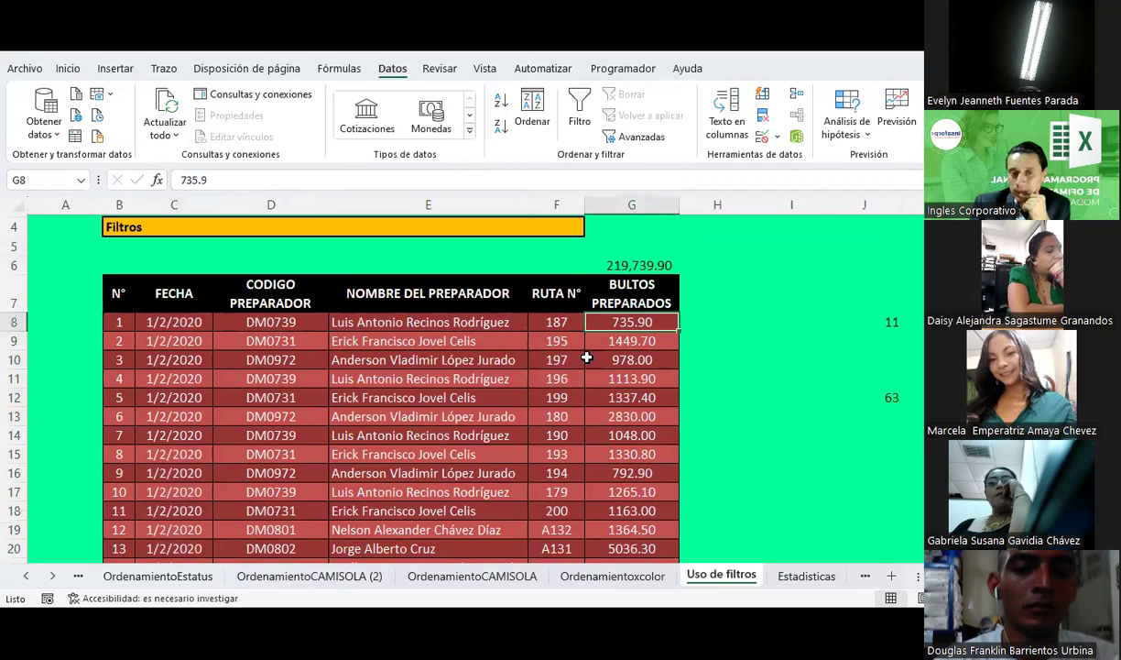
{"action": "left_click", "coordinate": [332, 321]}
{"action": "left_click", "coordinate": [367, 397]}
{"action": "left_click", "coordinate": [394, 473]}
{"action": "left_click", "coordinate": [401, 495]}
{"action": "scroll", "coordinate": [401, 500], "scroll_direction": "down", "scroll_amount": 1}
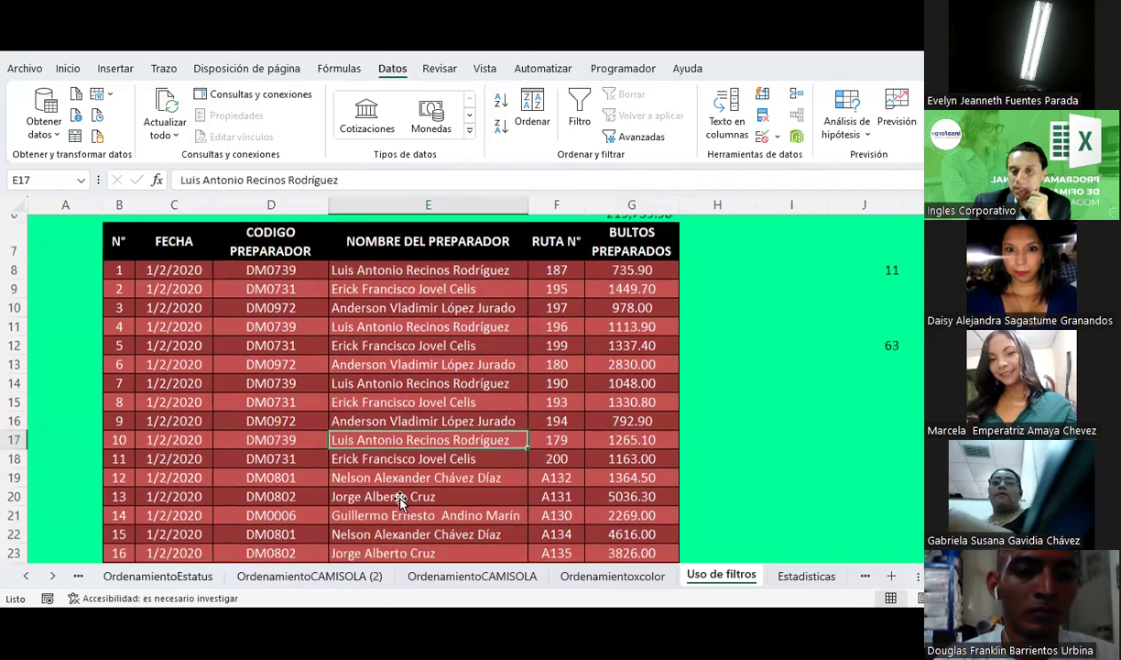
{"action": "left_click", "coordinate": [389, 494]}
{"action": "scroll", "coordinate": [401, 458], "scroll_direction": "down", "scroll_amount": 2}
{"action": "left_click", "coordinate": [401, 458]}
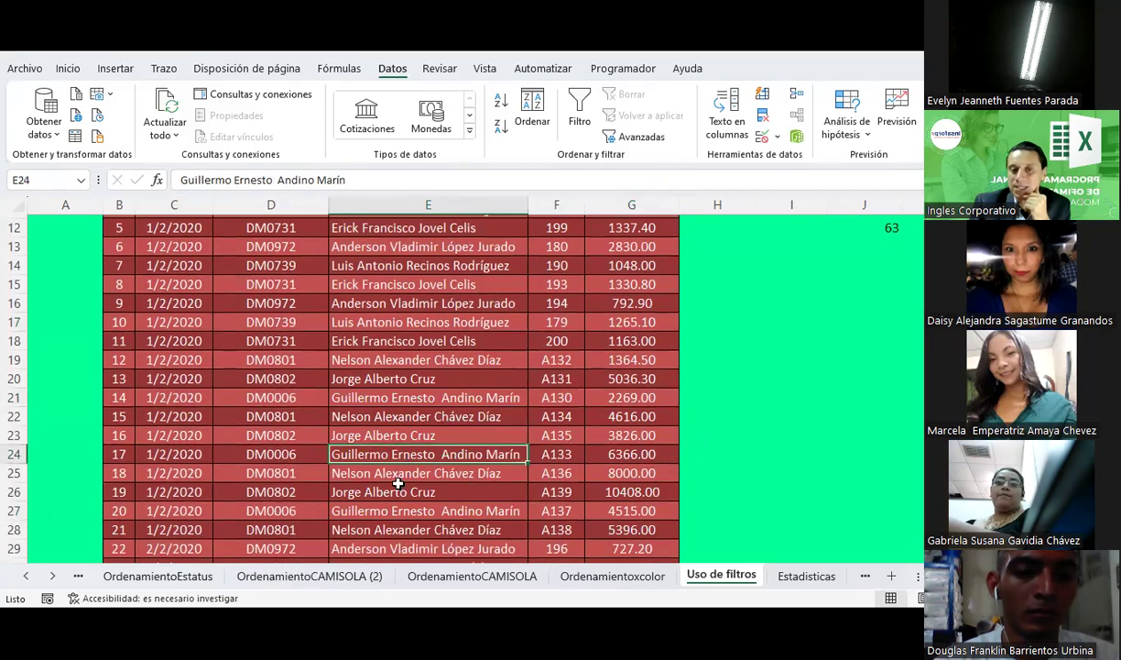
{"action": "scroll", "coordinate": [400, 458], "scroll_direction": "down", "scroll_amount": 2}
{"action": "scroll", "coordinate": [400, 458], "scroll_direction": "down", "scroll_amount": 2}
{"action": "left_click", "coordinate": [398, 485]}
{"action": "scroll", "coordinate": [398, 485], "scroll_direction": "down", "scroll_amount": 2}
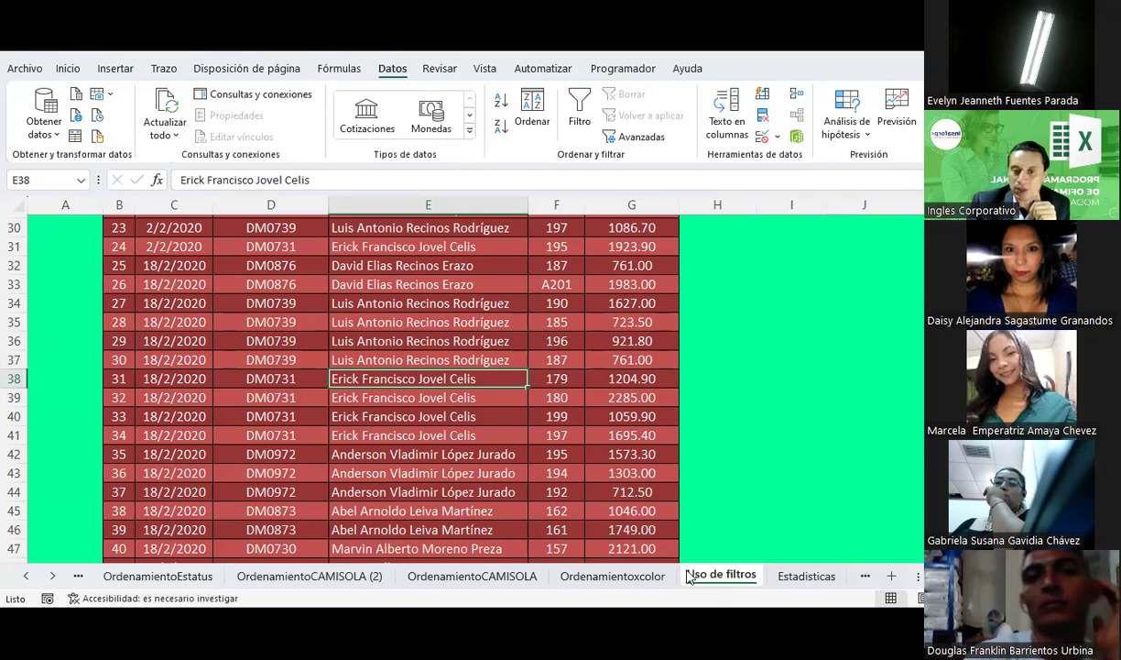
Copy the Uso de filtros sheet with Mover o copiar, then select header cell B7
{"action": "right_click", "coordinate": [724, 575]}
{"action": "left_click", "coordinate": [769, 374]}
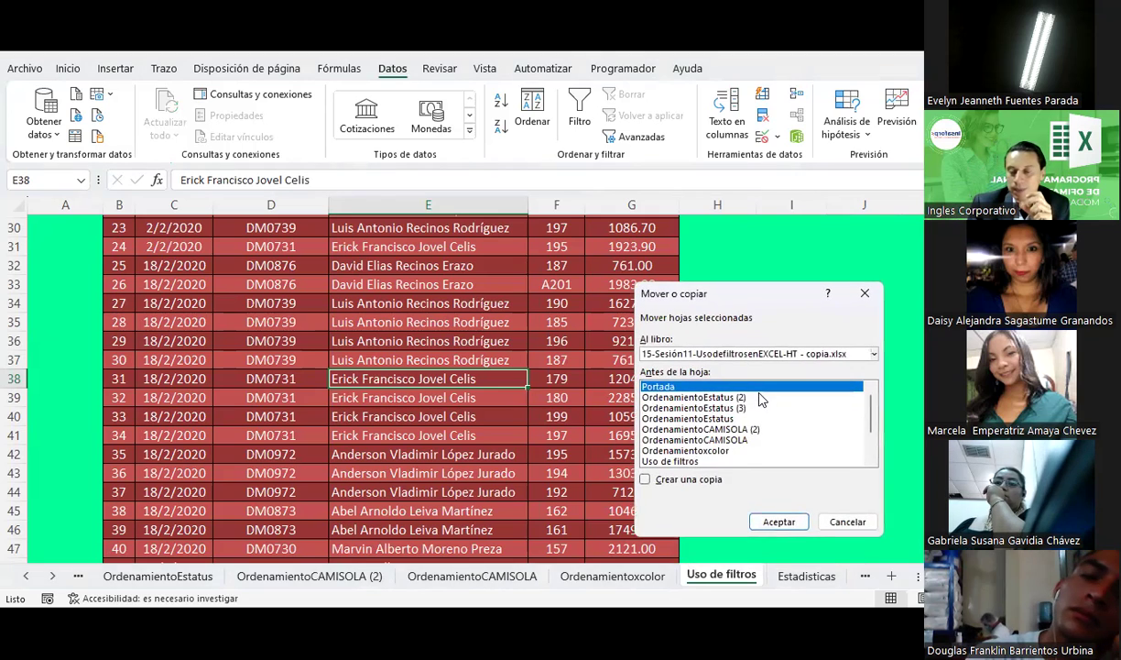
{"action": "left_click", "coordinate": [689, 462]}
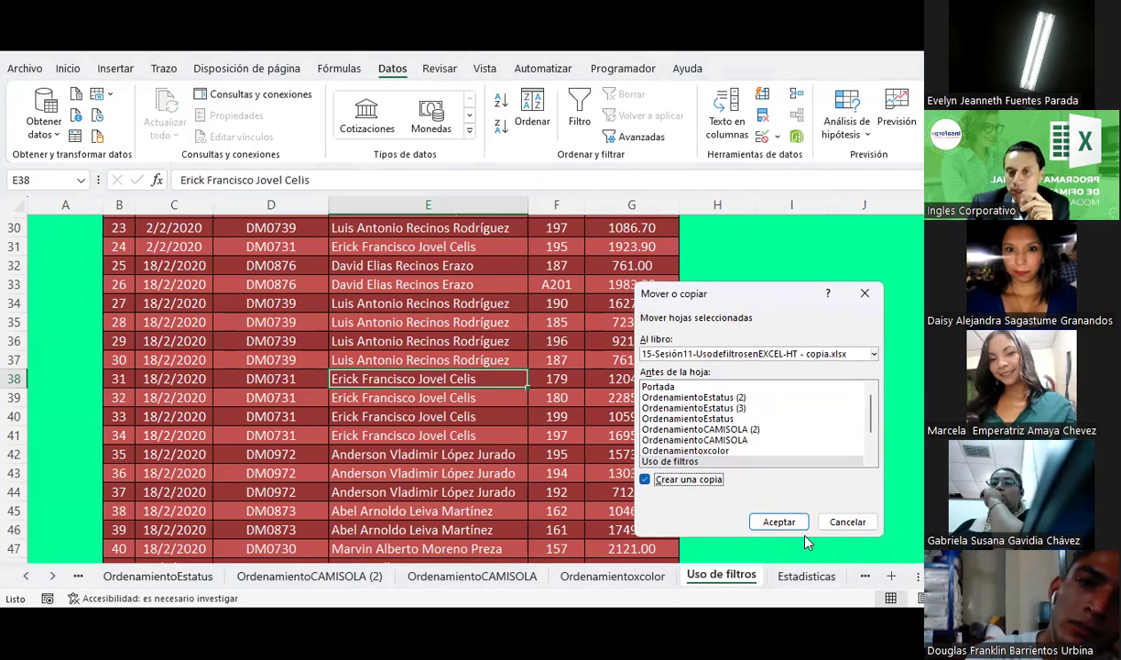
{"action": "left_click", "coordinate": [780, 521]}
{"action": "scroll", "coordinate": [337, 383], "scroll_direction": "up", "scroll_amount": 7}
{"action": "scroll", "coordinate": [337, 383], "scroll_direction": "up", "scroll_amount": 3}
{"action": "left_click", "coordinate": [117, 347]}
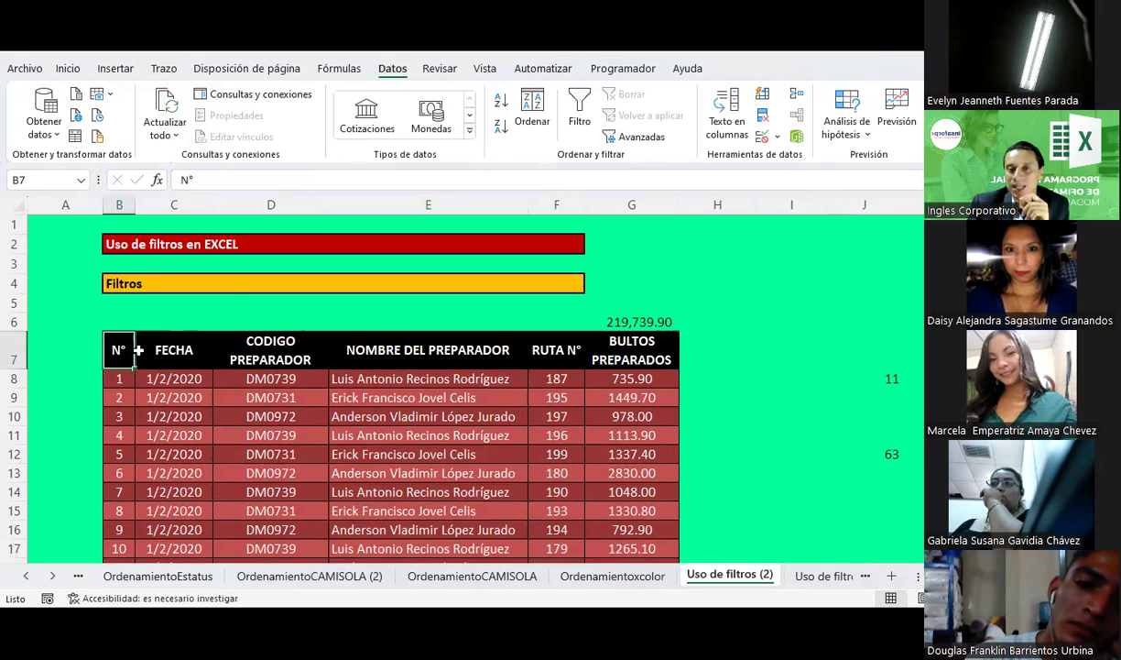
Toggle filtering off, select header cells B7:G7, and switch filtering back on
{"action": "left_click", "coordinate": [579, 108]}
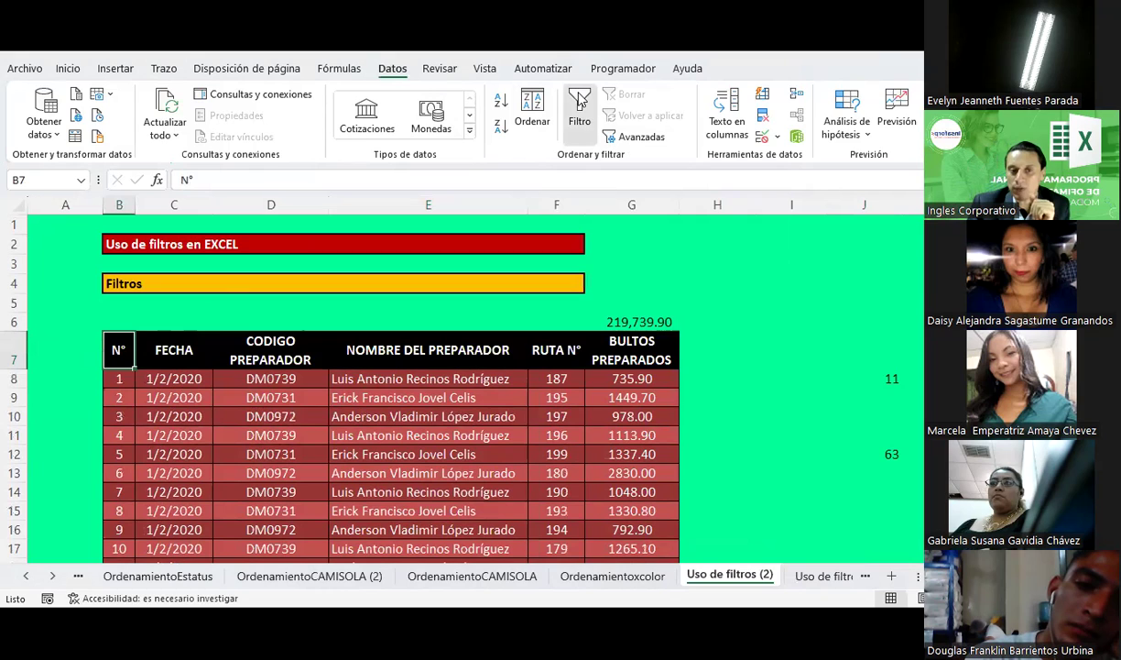
{"action": "left_click", "coordinate": [370, 415]}
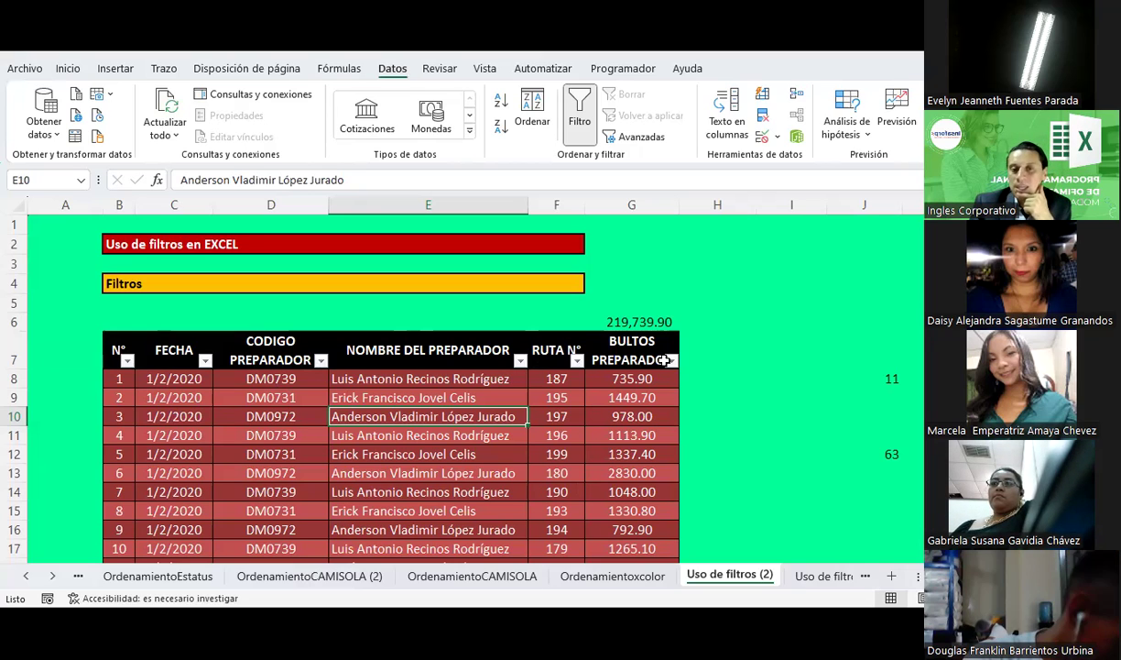
{"action": "left_click", "coordinate": [418, 395]}
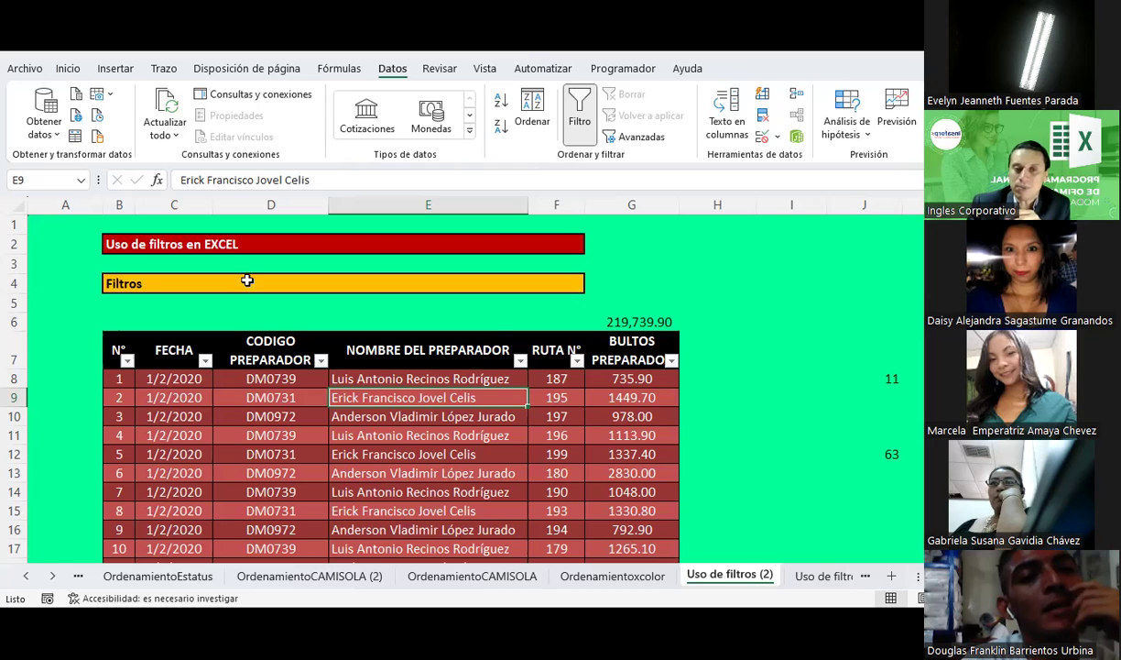
{"action": "left_click", "coordinate": [580, 115]}
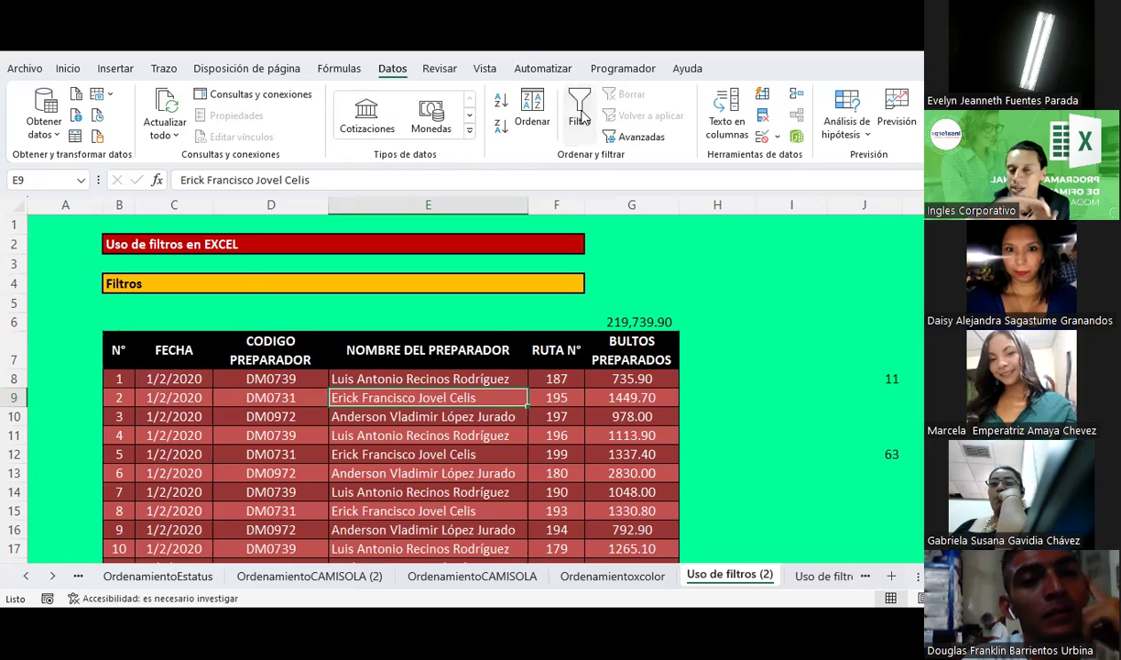
{"action": "left_click_drag", "start_coordinate": [115, 351], "coordinate": [629, 346]}
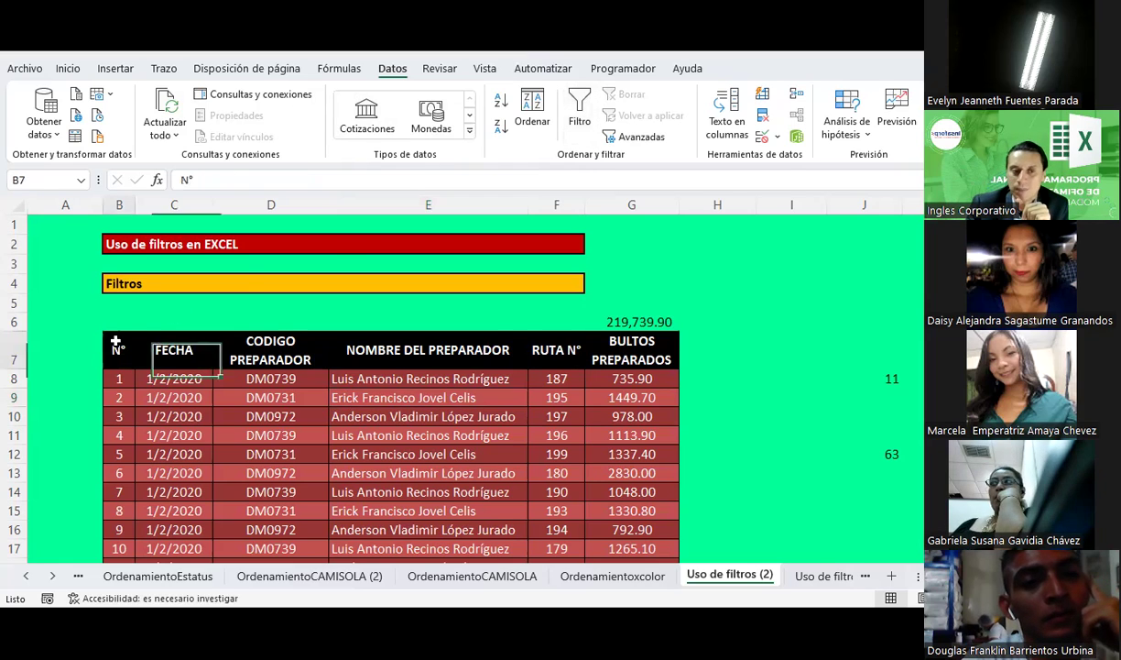
{"action": "left_click", "coordinate": [580, 114]}
{"action": "left_click", "coordinate": [555, 416]}
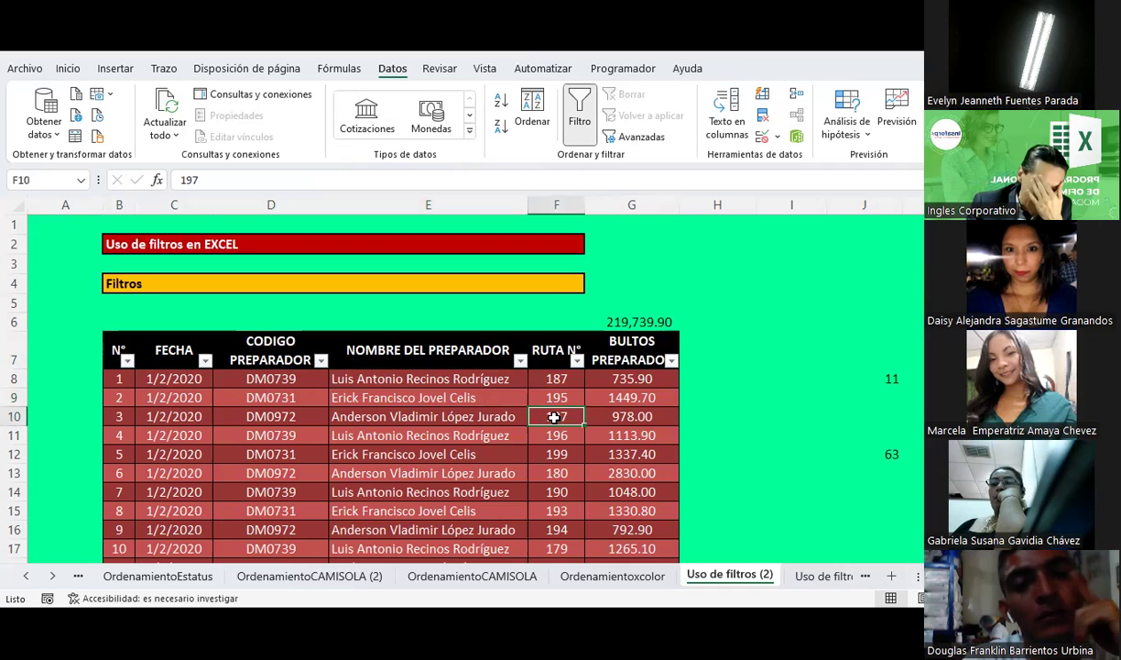
{"action": "left_click", "coordinate": [469, 394]}
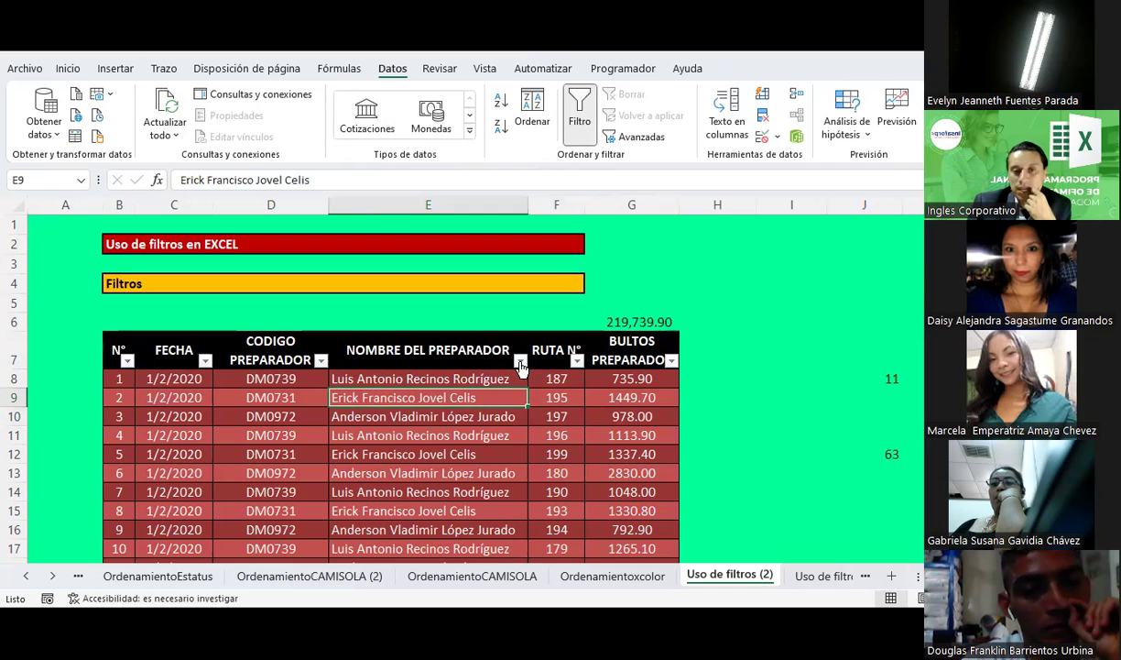
Try a name search in the NOMBRE DEL PREPARADOR filter, then cancel and reopen it
{"action": "left_click", "coordinate": [521, 362]}
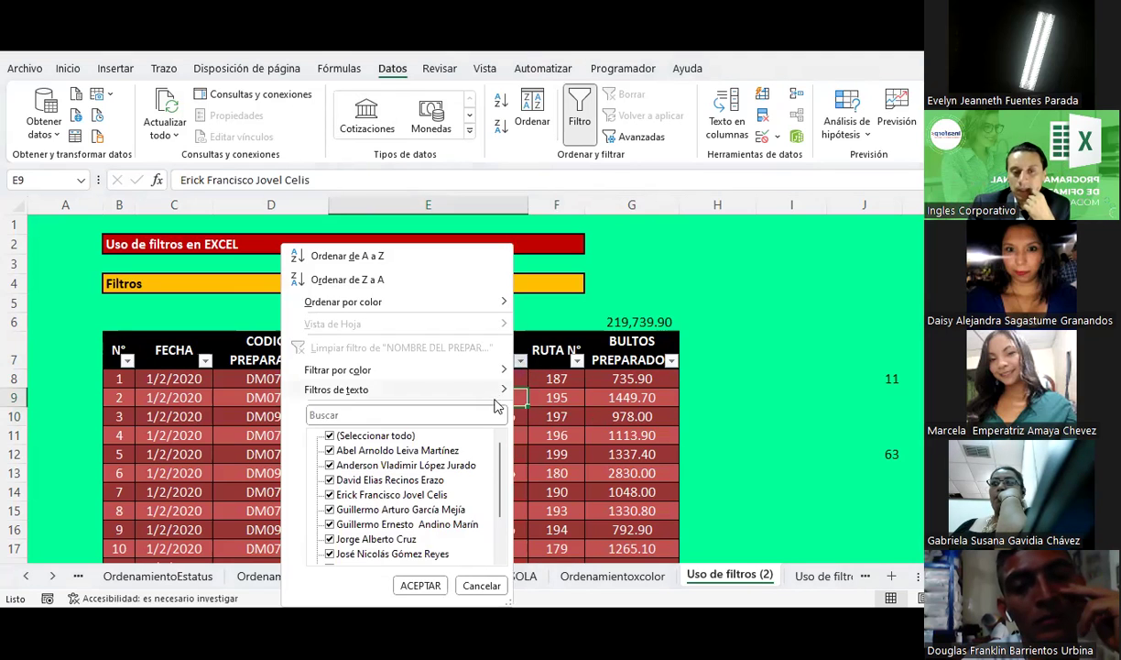
{"action": "left_click", "coordinate": [446, 414]}
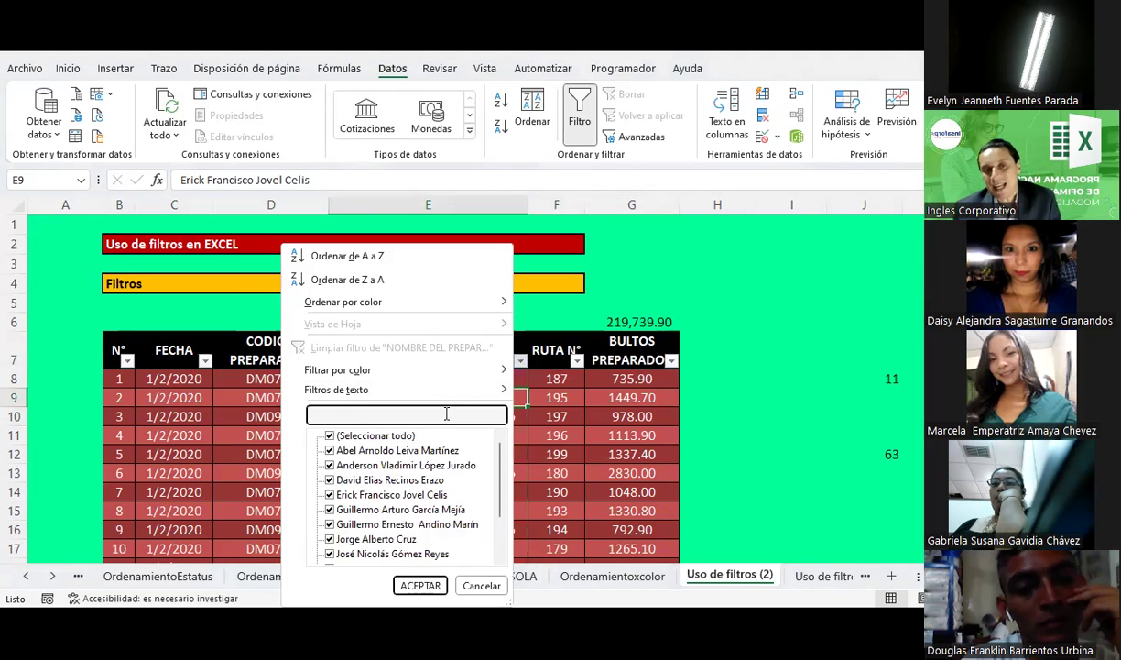
{"action": "type", "text": "Lu"}
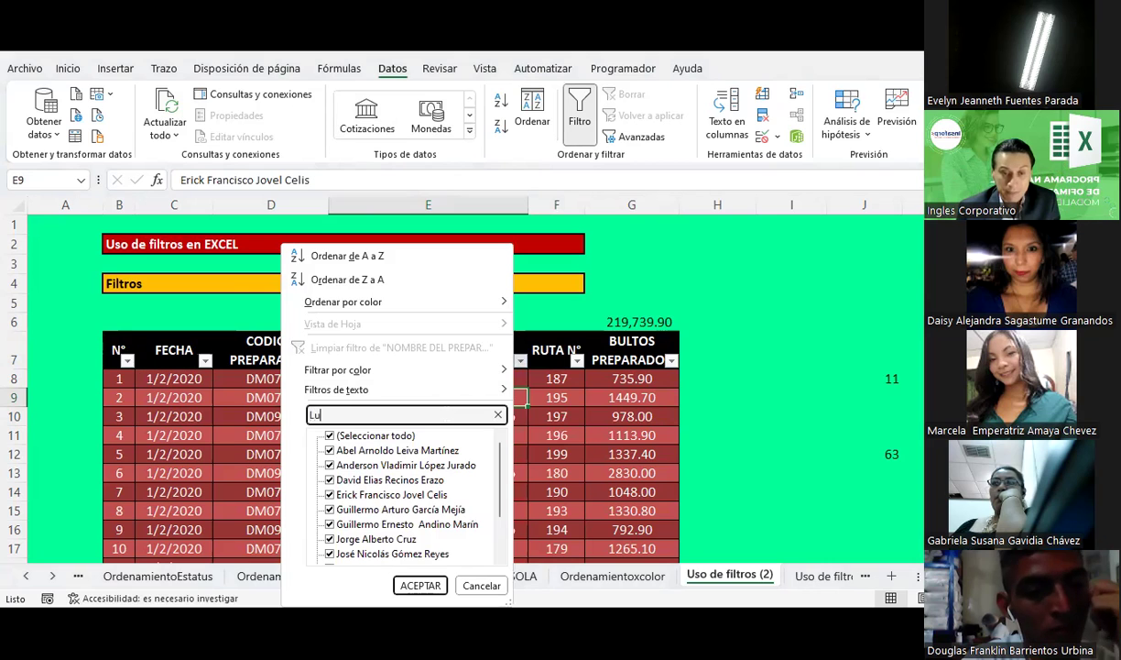
{"action": "key", "text": "BackSpace"}
{"action": "key", "text": "BackSpace"}
{"action": "key", "text": "BackSpace"}
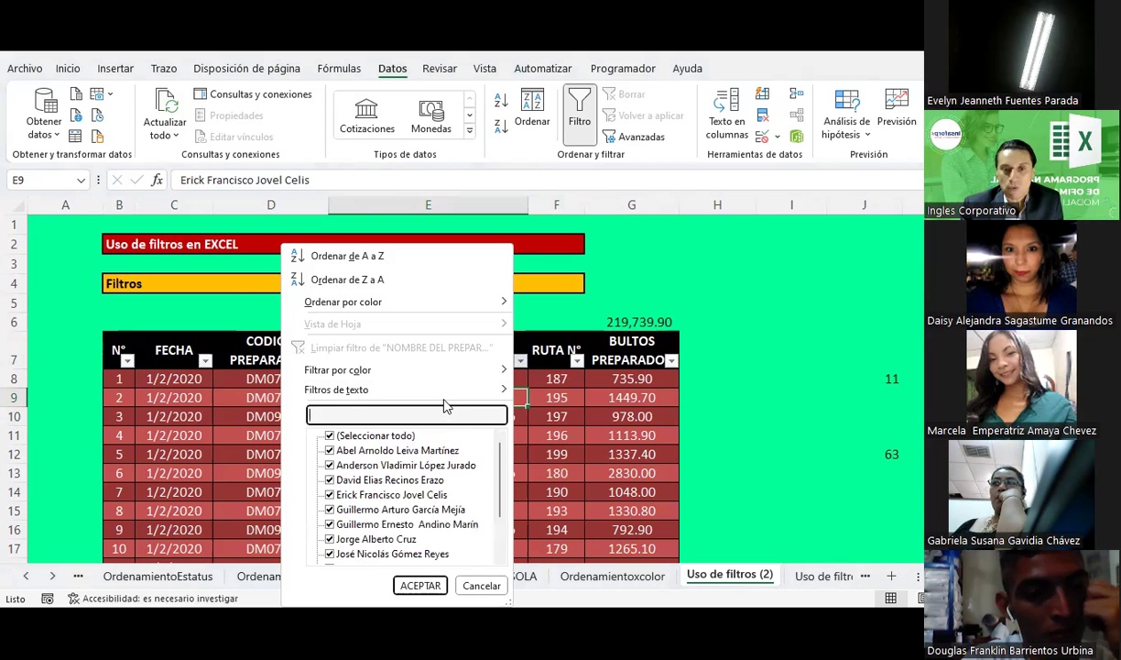
{"action": "key", "text": "Escape"}
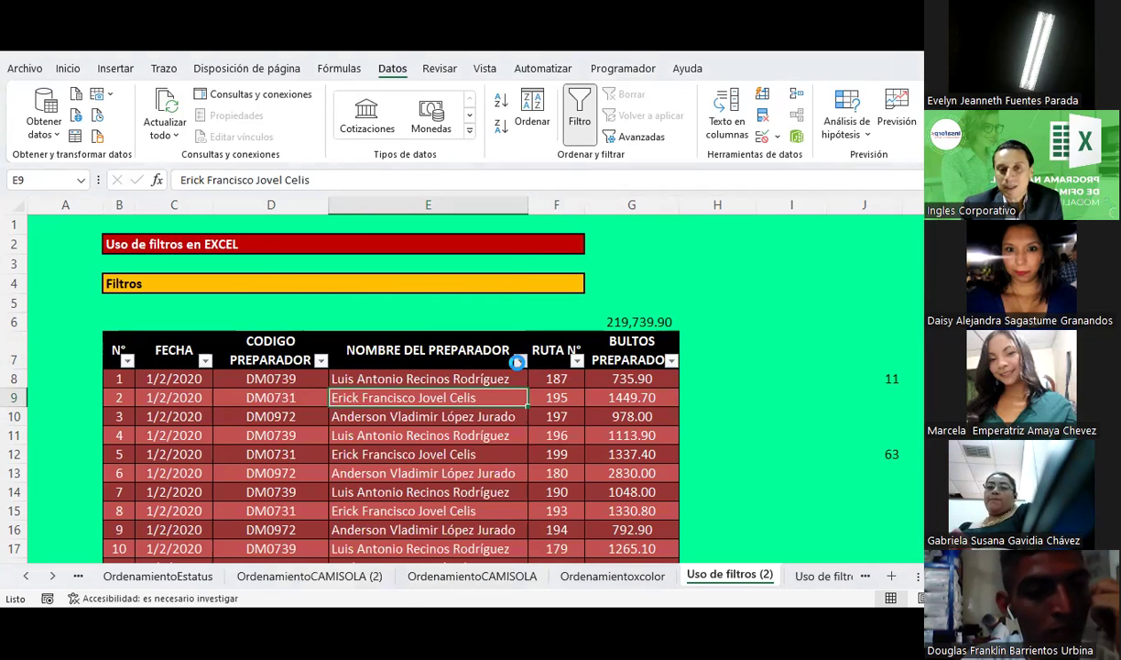
{"action": "left_click", "coordinate": [519, 360]}
{"action": "scroll", "coordinate": [500, 461], "scroll_direction": "down", "scroll_amount": 2}
{"action": "scroll", "coordinate": [499, 461], "scroll_direction": "down", "scroll_amount": 2}
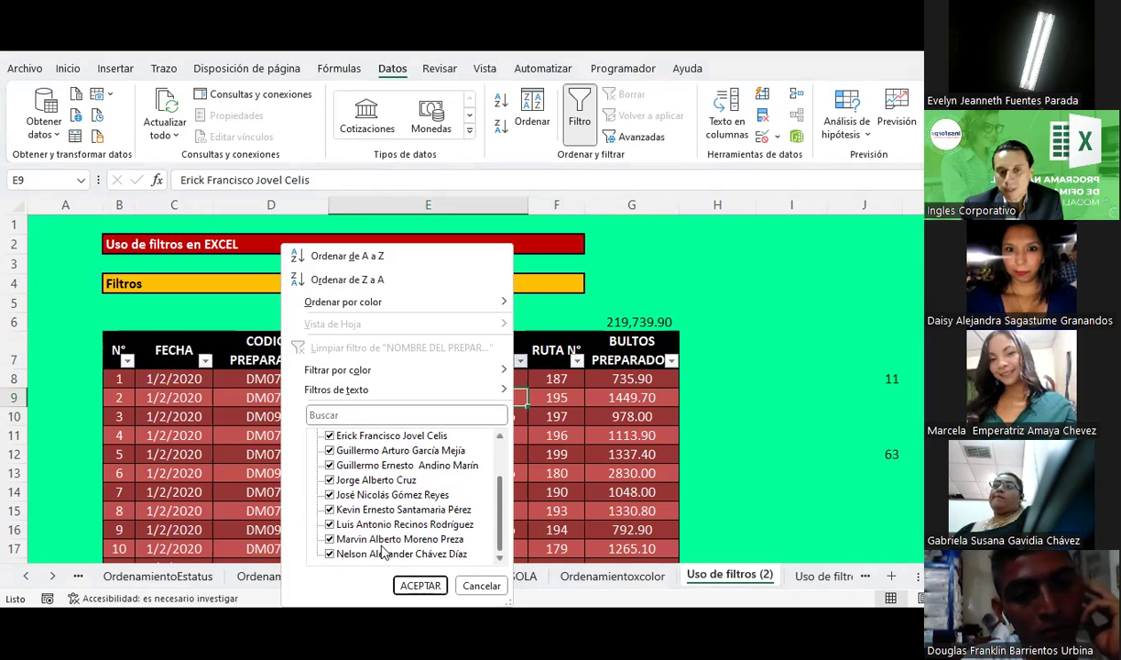
{"action": "scroll", "coordinate": [392, 519], "scroll_direction": "up", "scroll_amount": 3}
{"action": "scroll", "coordinate": [392, 519], "scroll_direction": "up", "scroll_amount": 1}
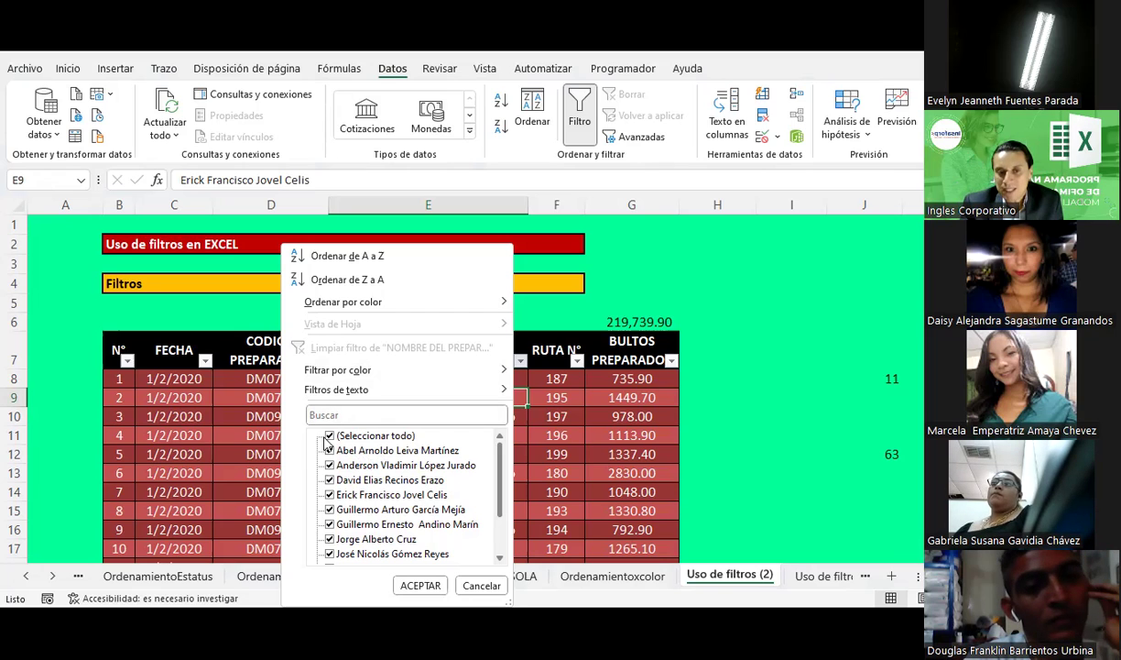
Filter NOMBRE DEL PREPARADOR to the single preparer by searching their name, leaving 14 rows
{"action": "left_click", "coordinate": [328, 437]}
{"action": "left_click", "coordinate": [330, 438]}
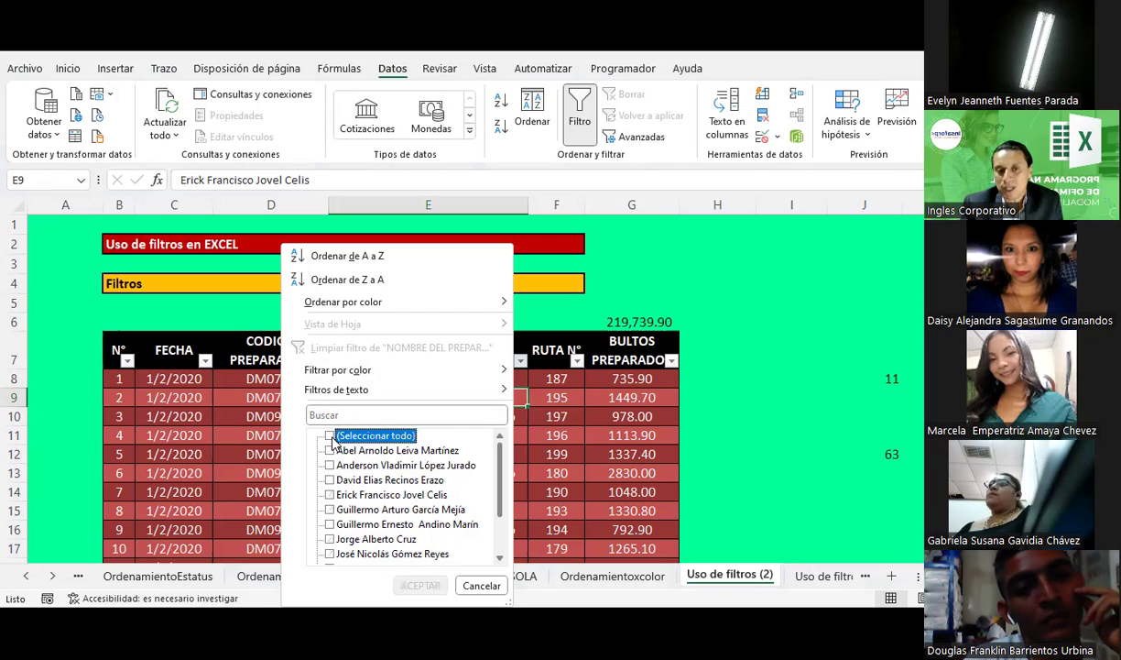
{"action": "scroll", "coordinate": [389, 472], "scroll_direction": "down", "scroll_amount": 1}
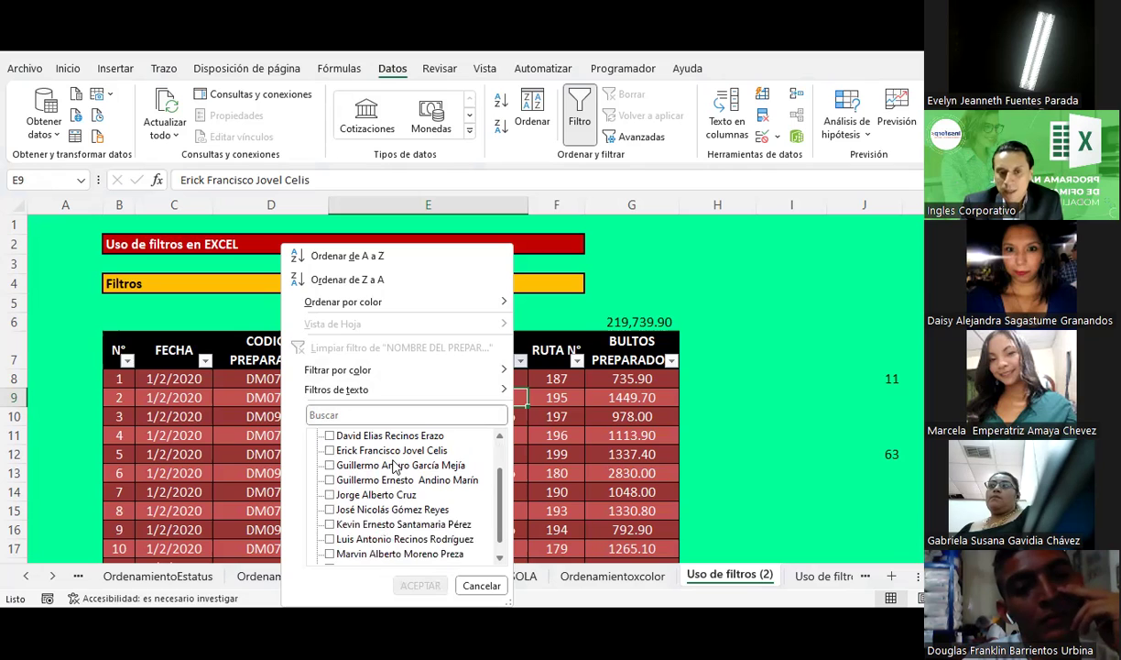
{"action": "scroll", "coordinate": [394, 467], "scroll_direction": "down", "scroll_amount": 1}
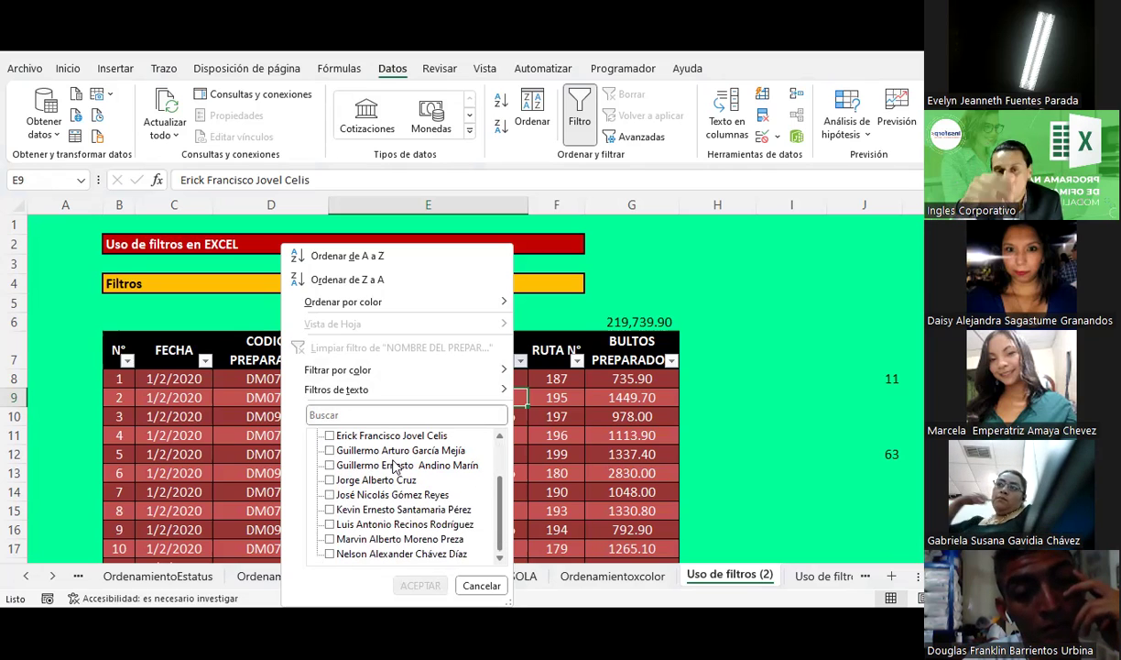
{"action": "left_click", "coordinate": [329, 525]}
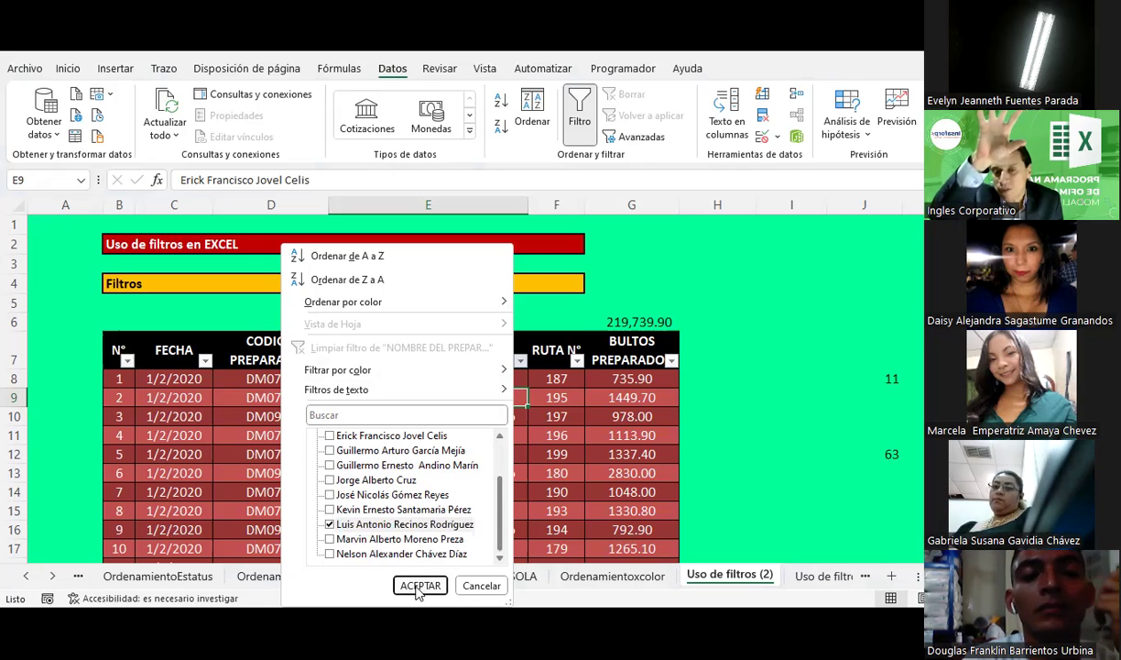
{"action": "scroll", "coordinate": [379, 483], "scroll_direction": "up", "scroll_amount": 2}
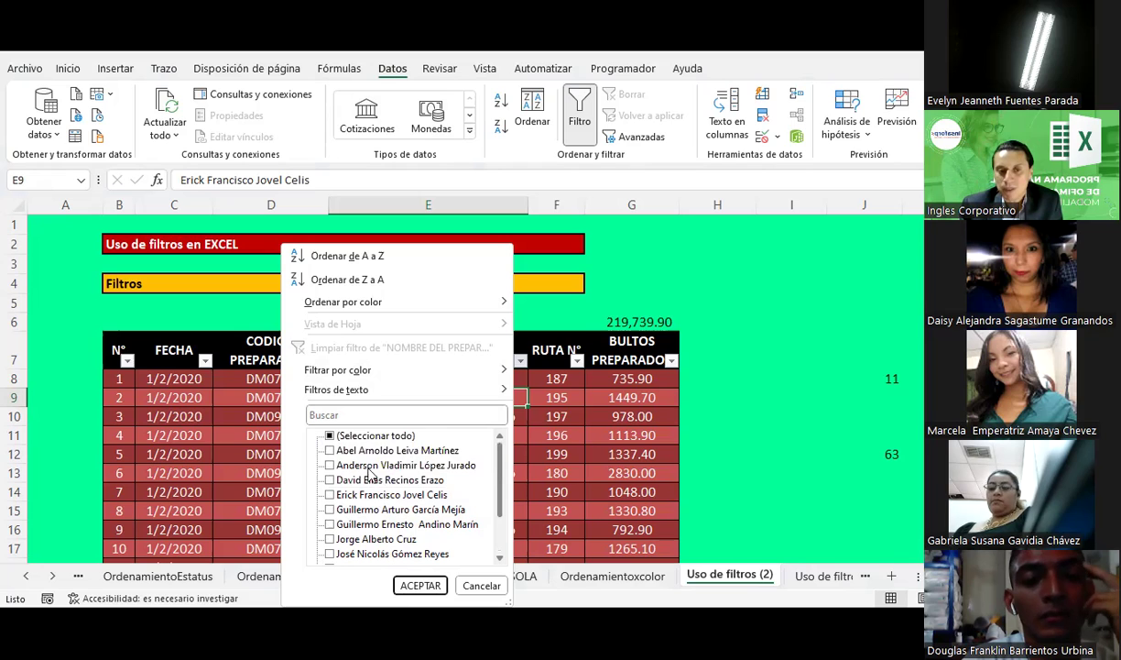
{"action": "left_click", "coordinate": [329, 436]}
{"action": "left_click", "coordinate": [338, 415]}
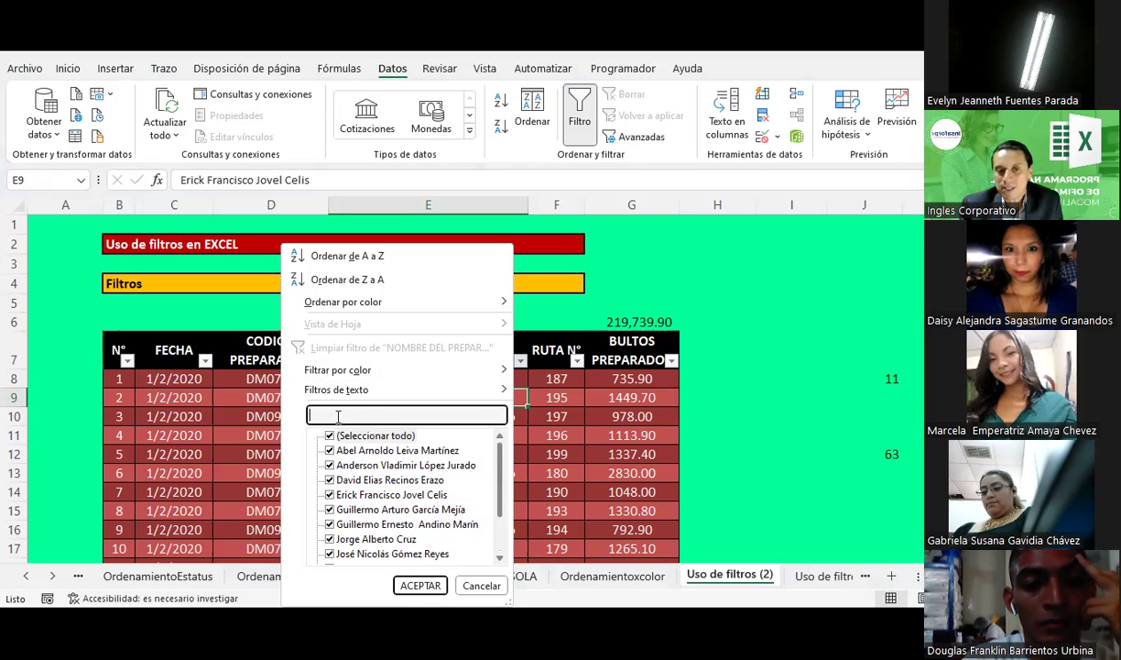
{"action": "type", "text": "luis"}
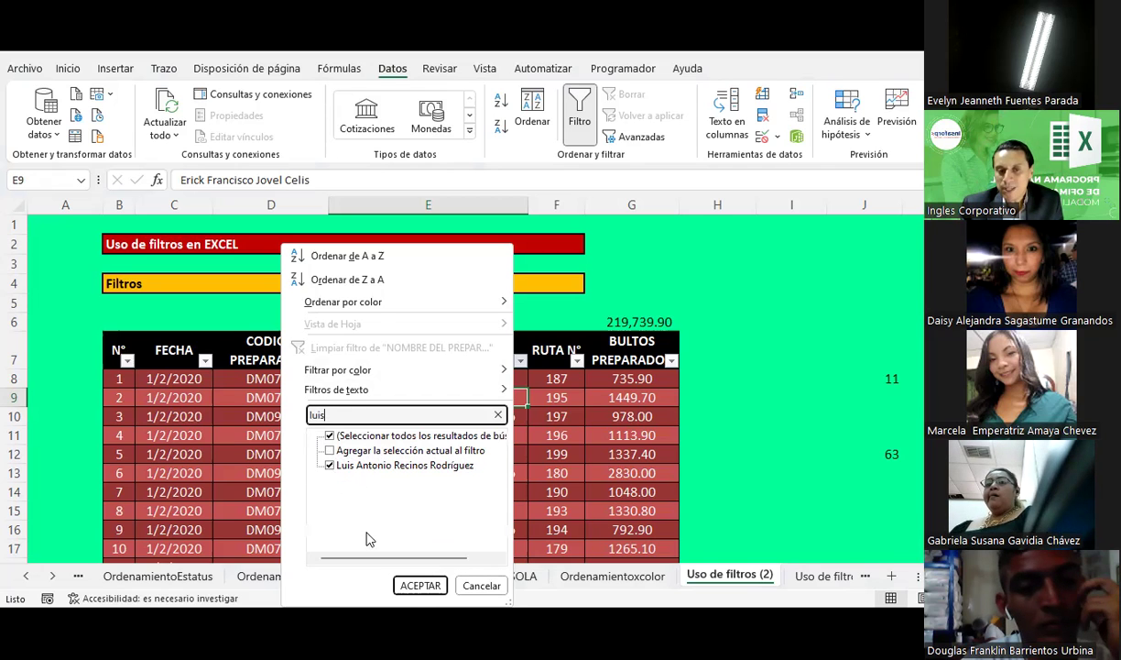
{"action": "left_click", "coordinate": [422, 591]}
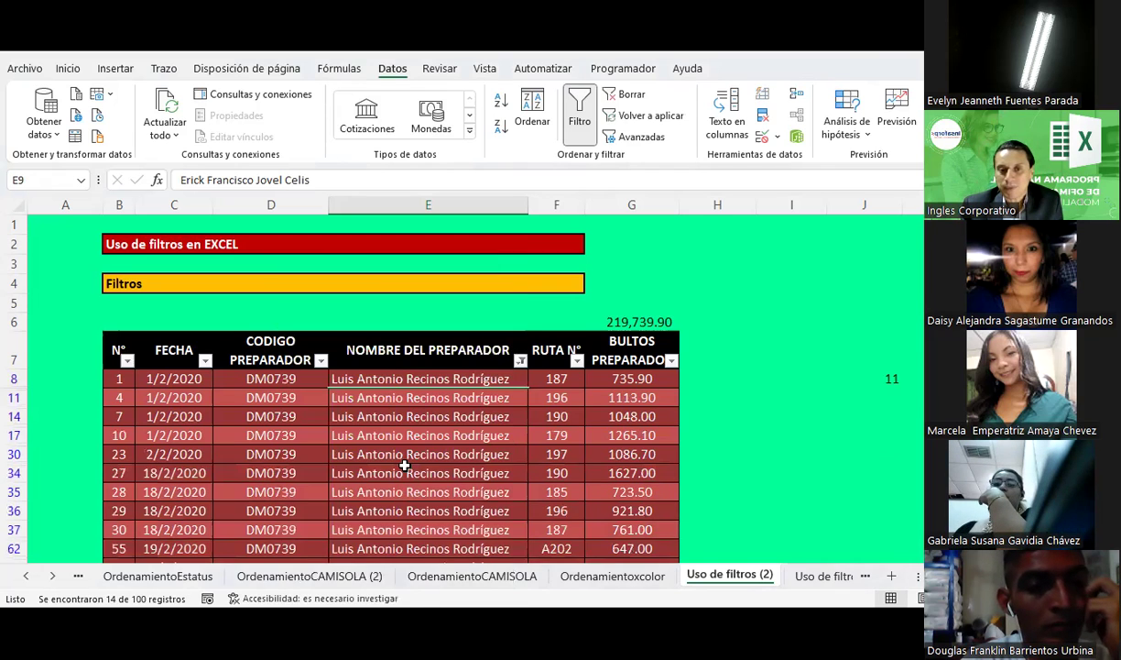
{"action": "scroll", "coordinate": [404, 465], "scroll_direction": "down", "scroll_amount": 2}
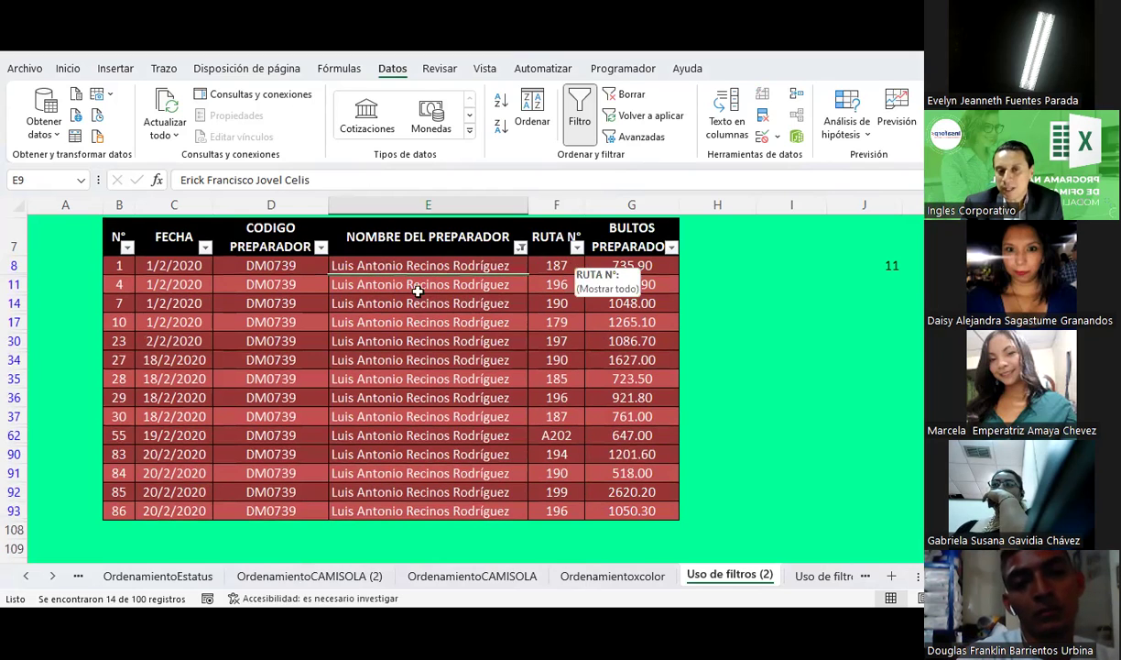
Filter the RUTA N° column to route 190
{"action": "left_click", "coordinate": [577, 247]}
{"action": "type", "text": "190"}
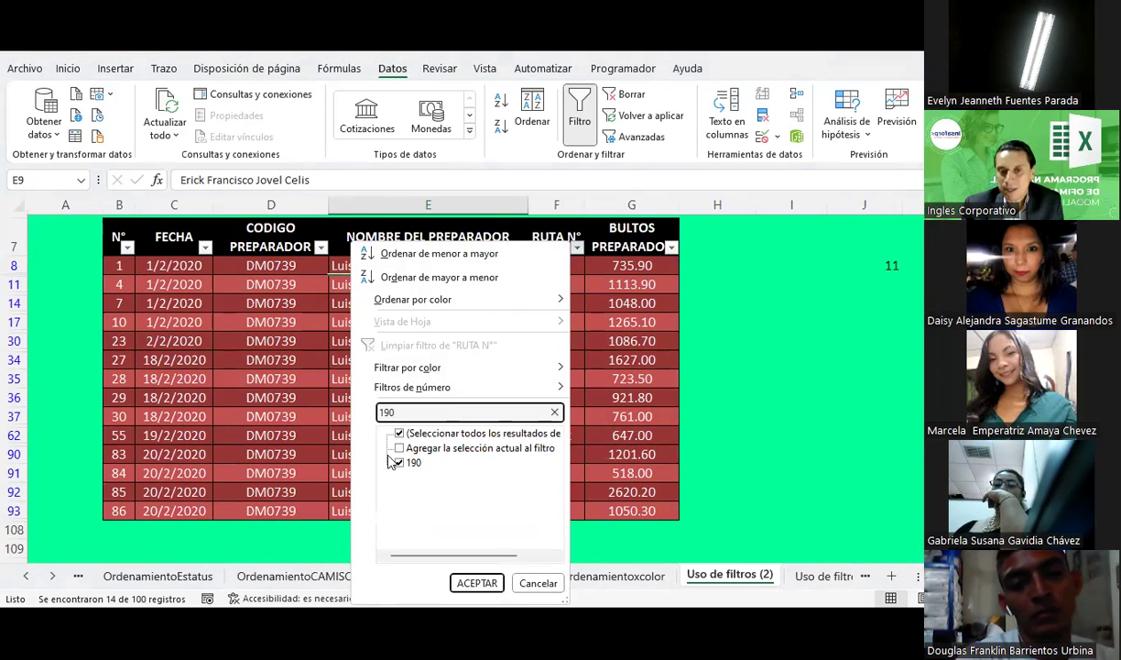
{"action": "left_click", "coordinate": [474, 584]}
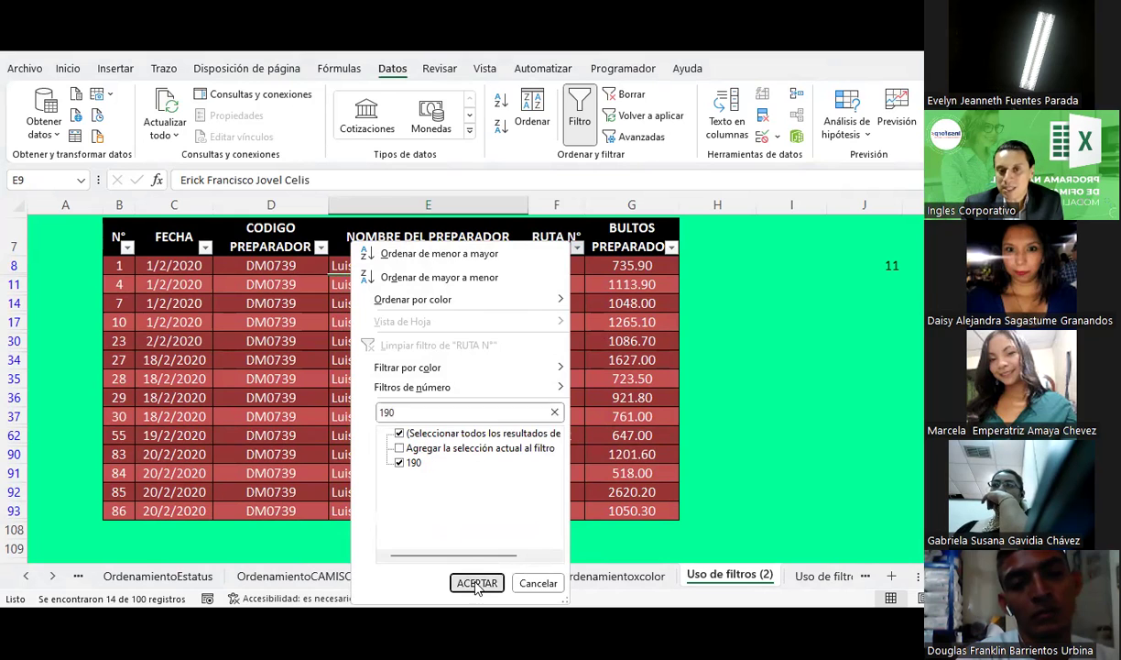
{"action": "left_click", "coordinate": [458, 463]}
{"action": "scroll", "coordinate": [458, 463], "scroll_direction": "up", "scroll_amount": 1}
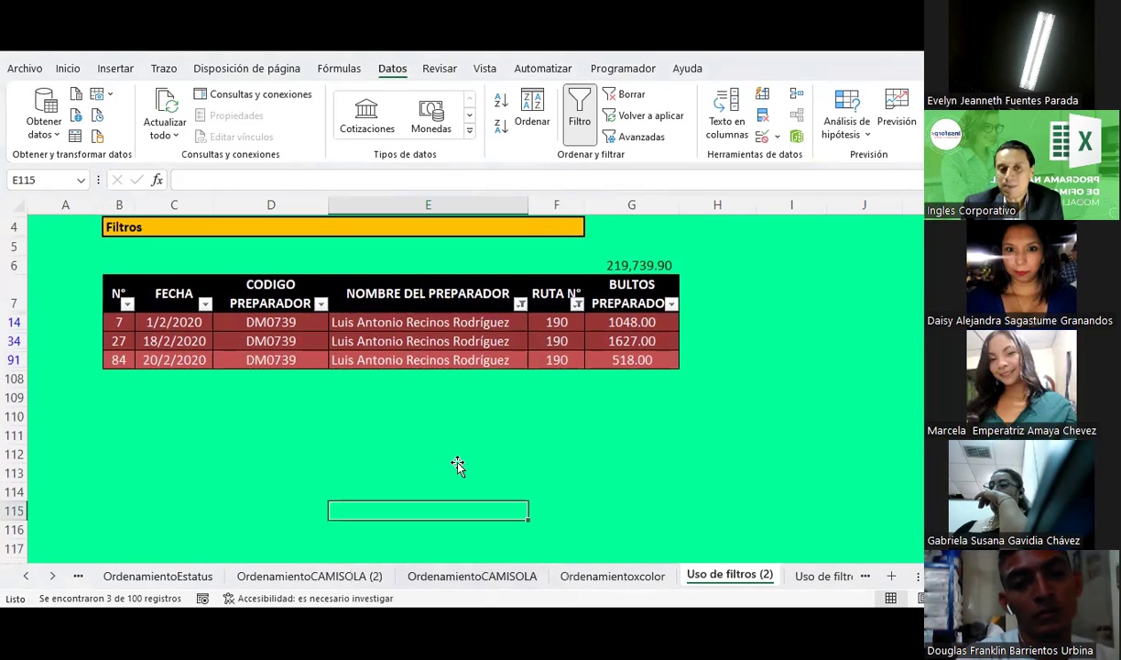
Select the three bultos values (1048.00, 1627.00, 518.00) to check their 3193.00 total
{"action": "left_click", "coordinate": [176, 321]}
{"action": "left_click", "coordinate": [174, 361]}
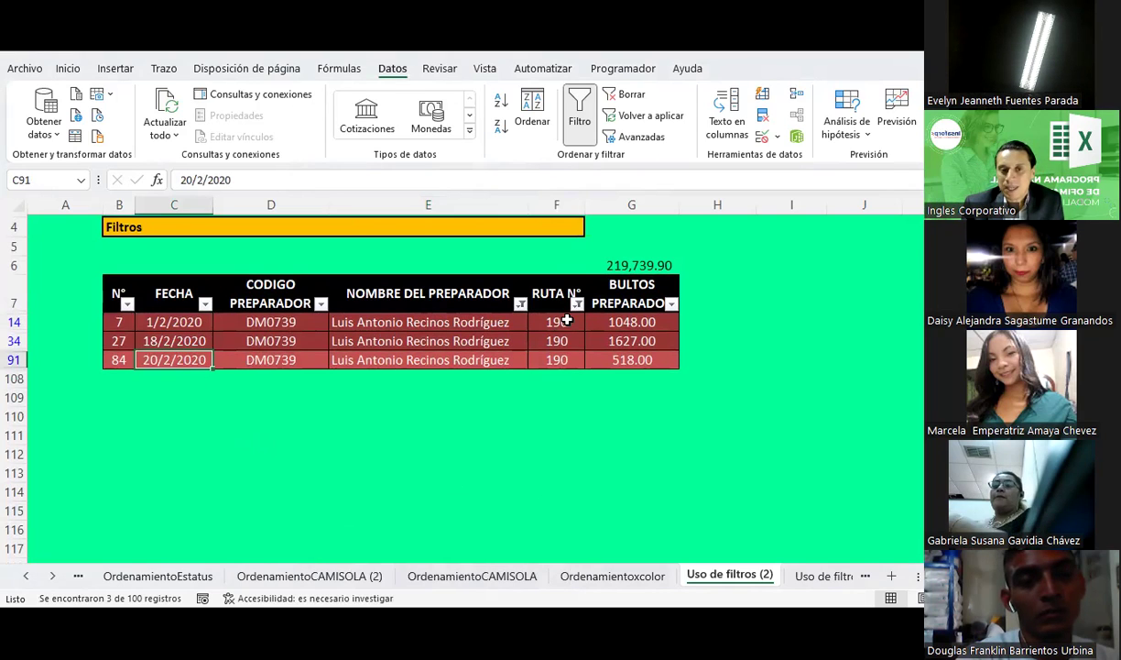
{"action": "left_click", "coordinate": [494, 320]}
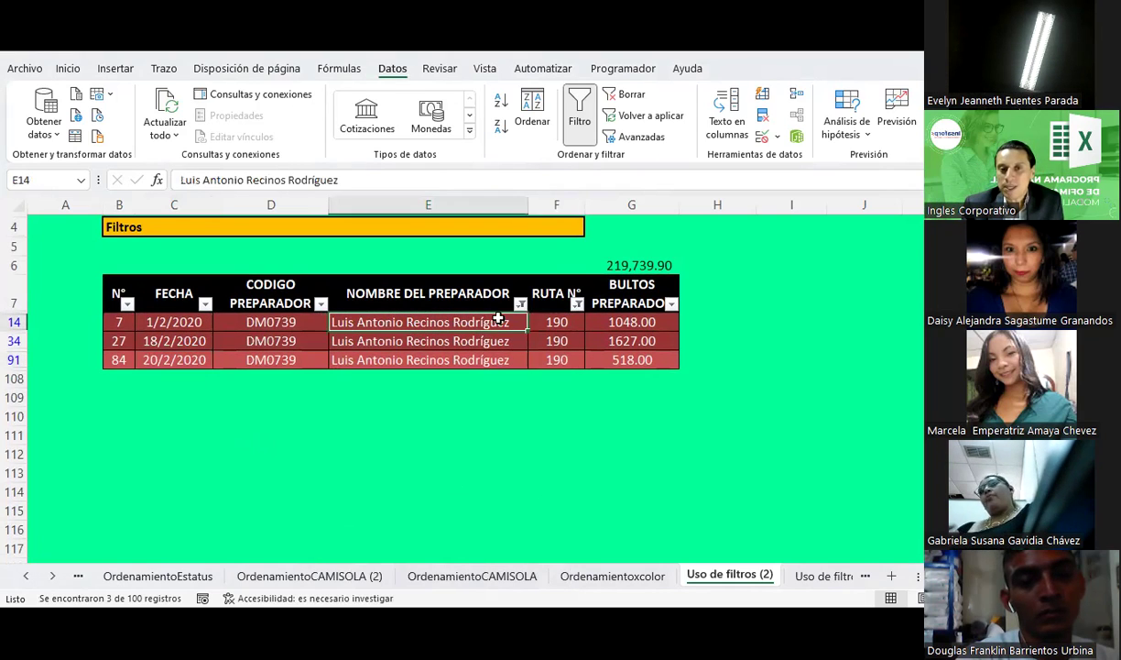
{"action": "left_click", "coordinate": [560, 318]}
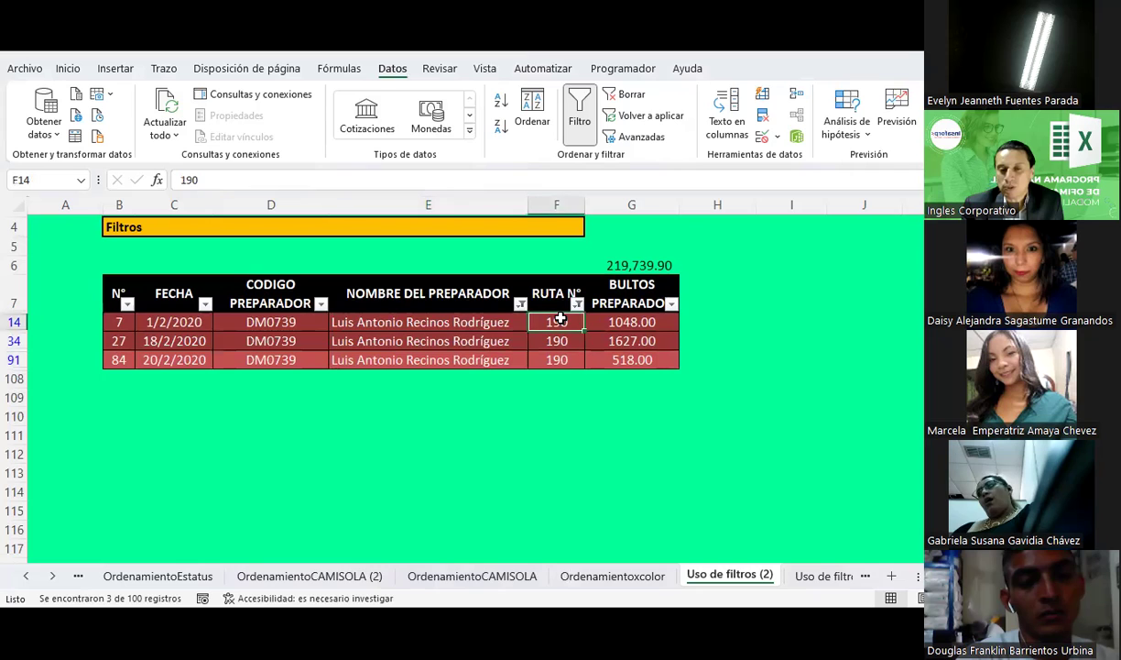
{"action": "left_click", "coordinate": [612, 323]}
{"action": "left_click", "coordinate": [612, 342]}
{"action": "left_click", "coordinate": [611, 363]}
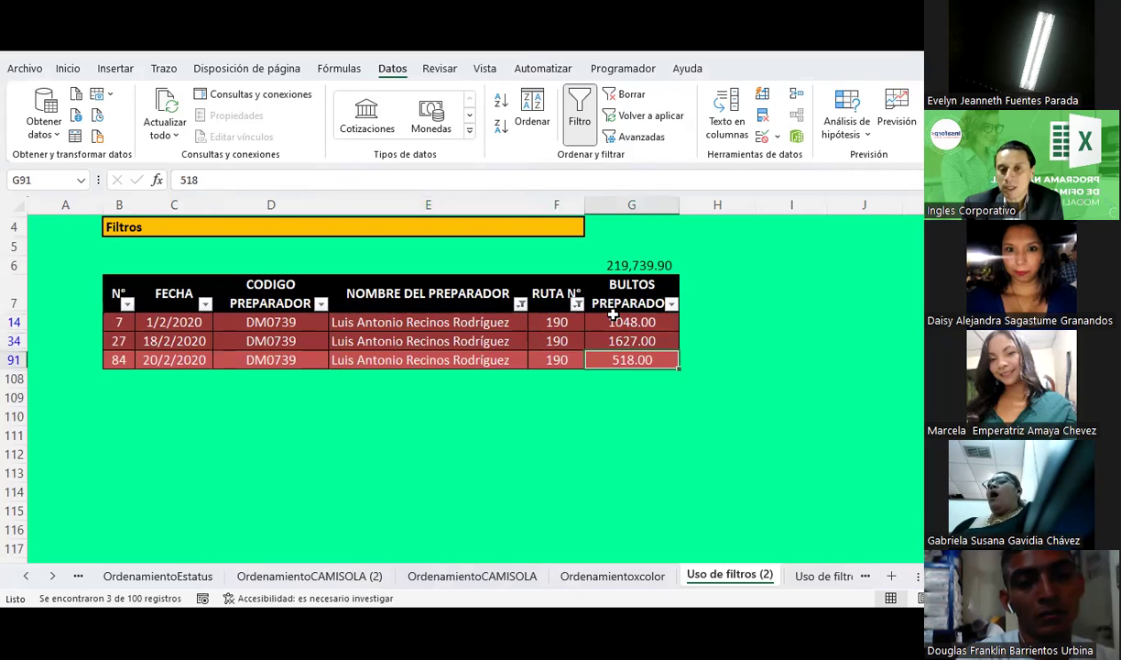
{"action": "left_click_drag", "start_coordinate": [612, 321], "coordinate": [633, 361]}
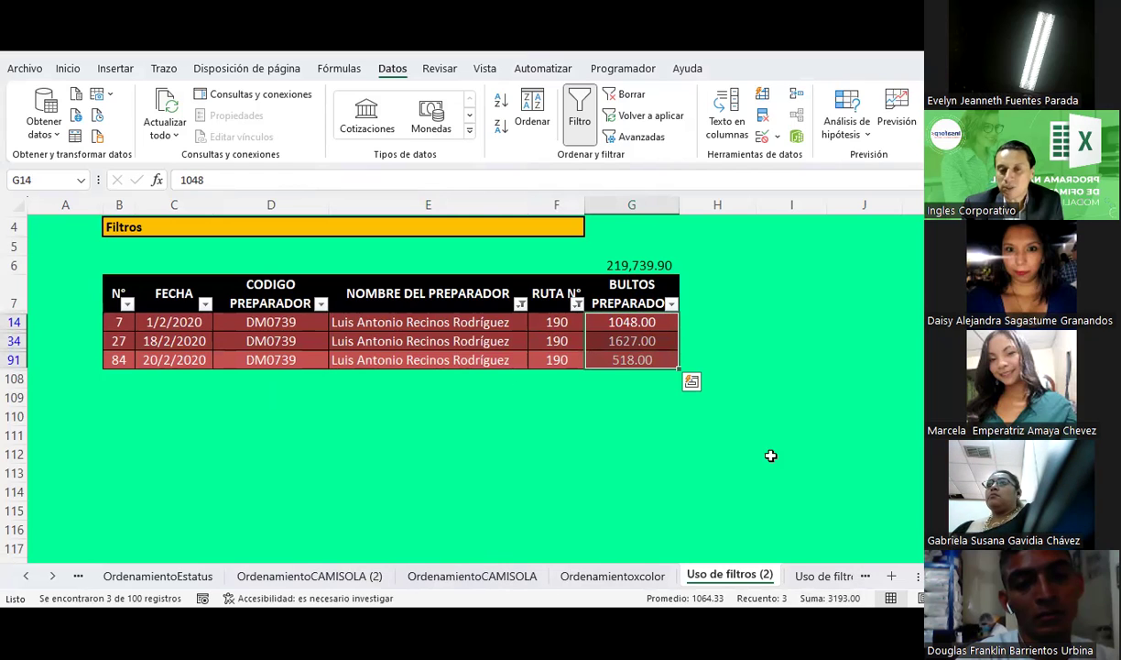
{"action": "left_click", "coordinate": [451, 413]}
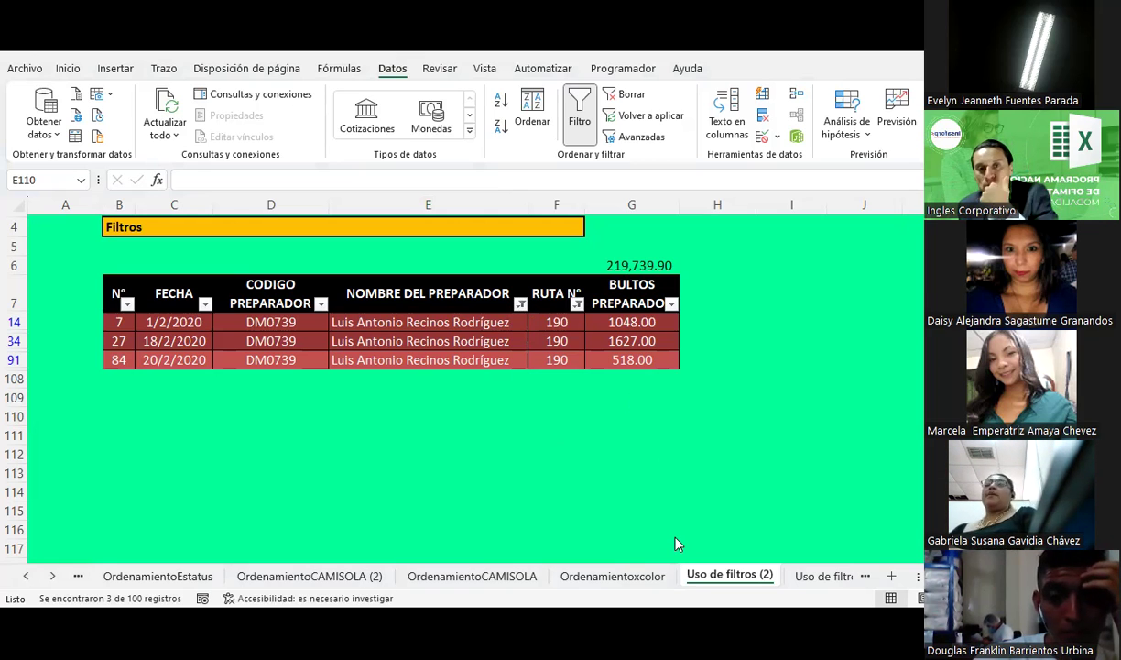
Filter BULTOS PREPARADOS to only the 518.00 value
{"action": "left_click", "coordinate": [671, 305]}
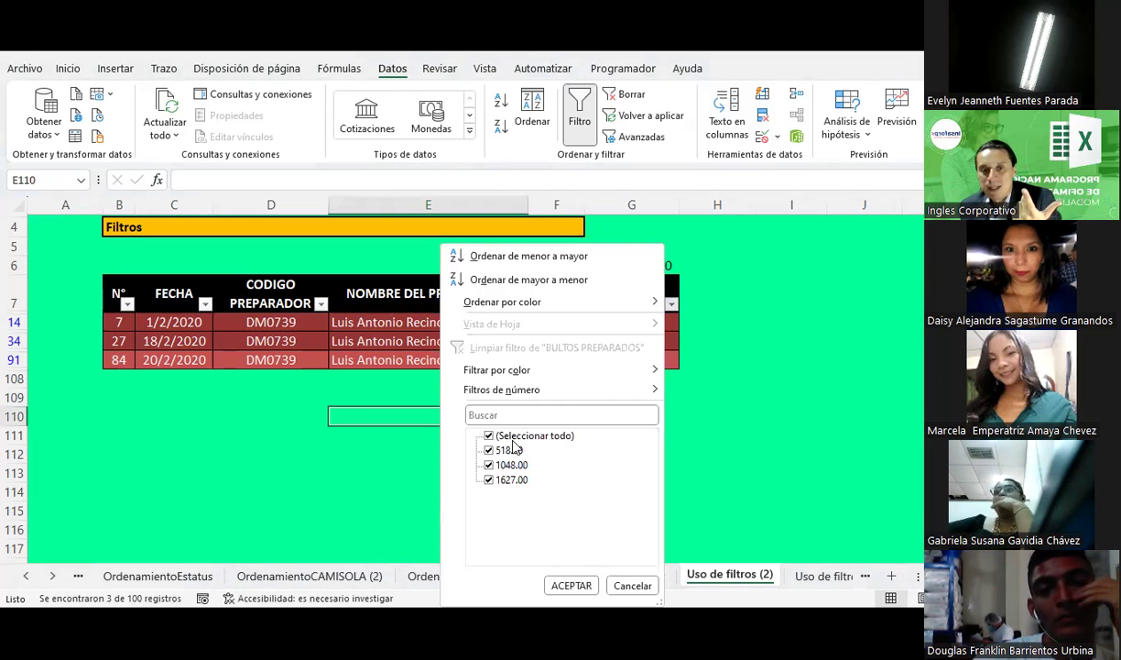
{"action": "left_click", "coordinate": [514, 441]}
{"action": "left_click", "coordinate": [506, 450]}
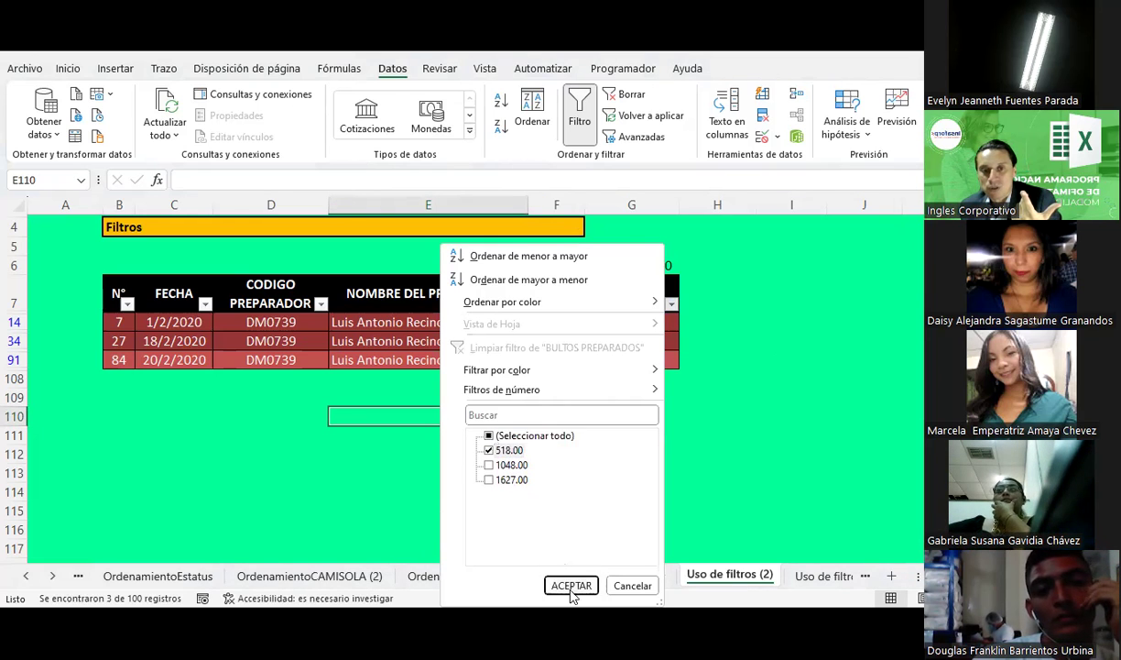
{"action": "left_click", "coordinate": [571, 584]}
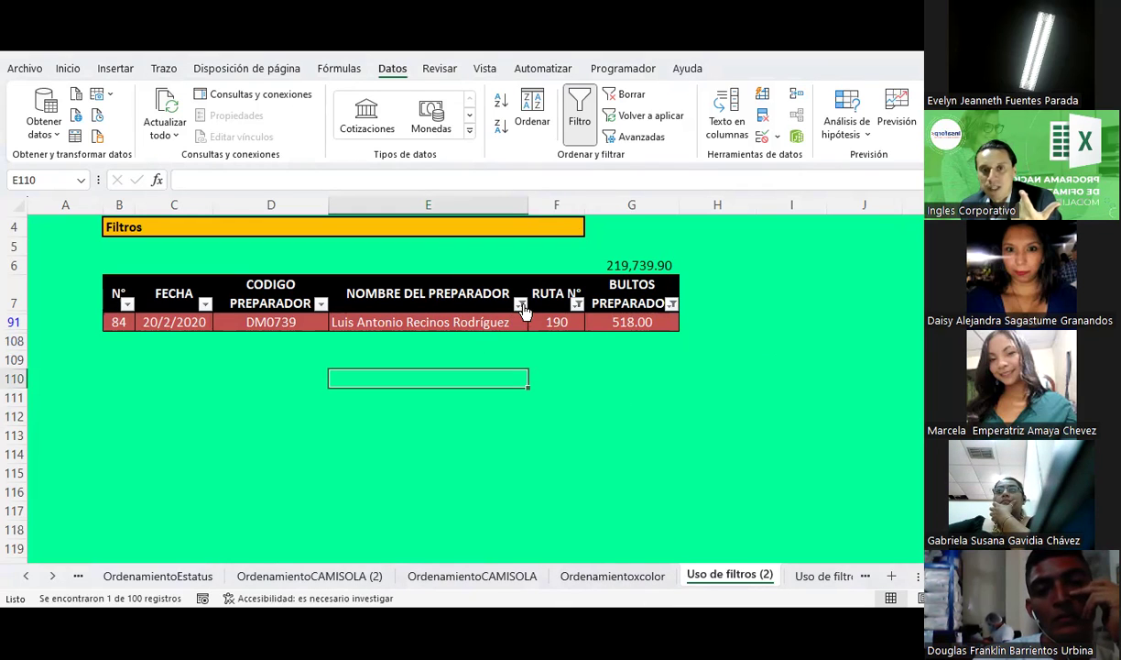
{"action": "mouse_move", "coordinate": [521, 316]}
{"action": "mouse_move", "coordinate": [579, 318]}
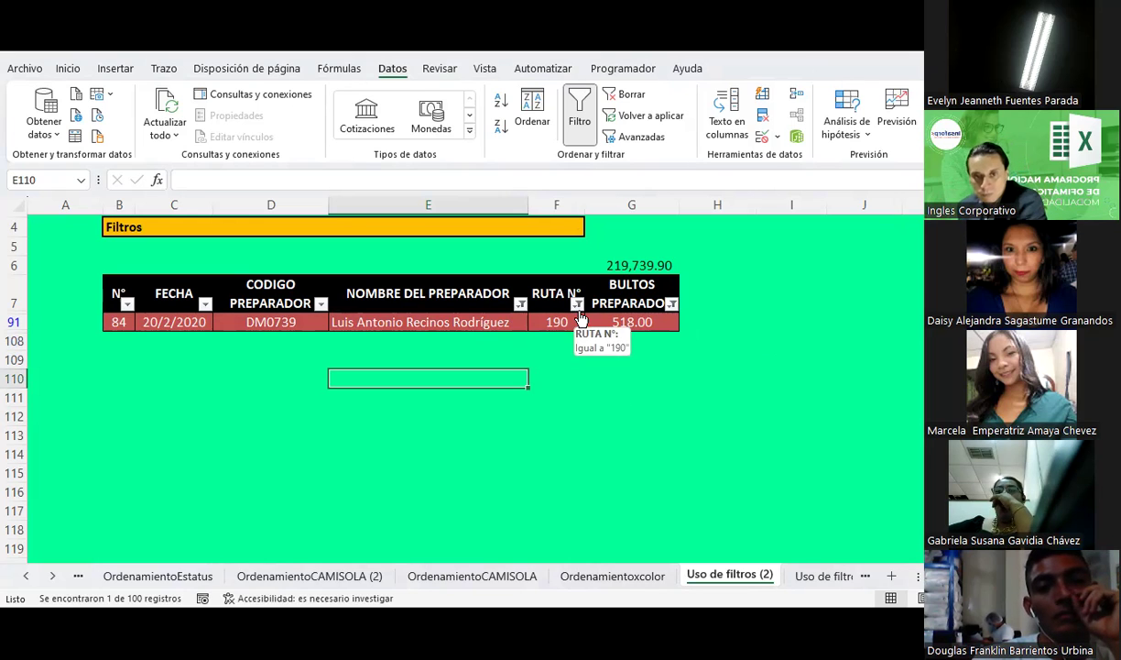
{"action": "left_click", "coordinate": [601, 392]}
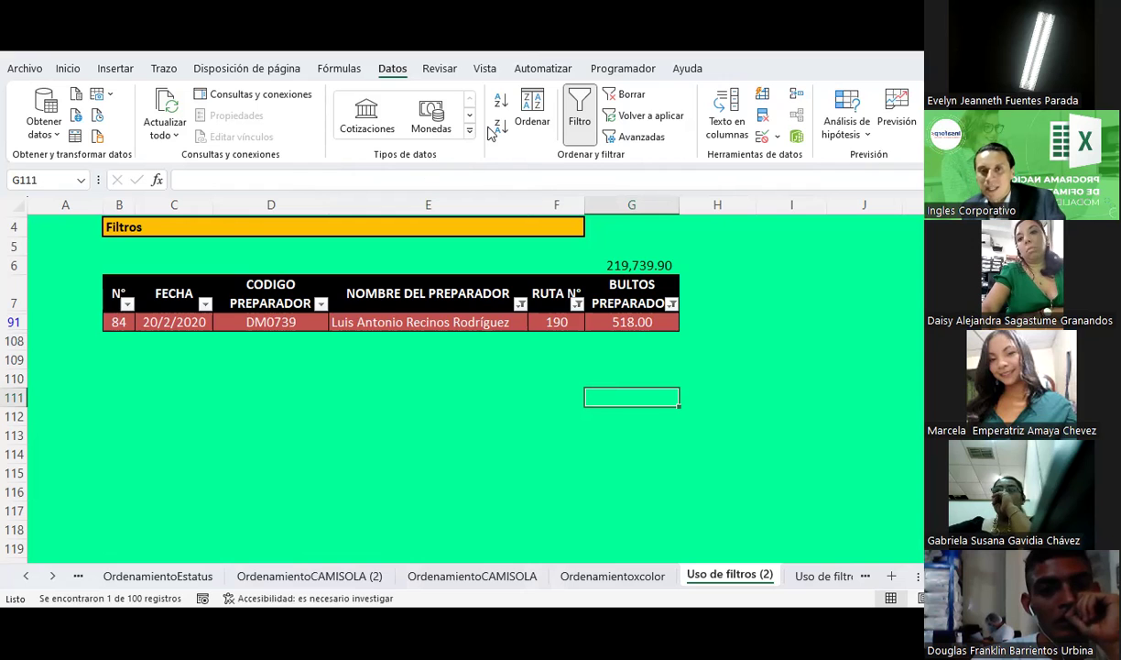
Turn filtering off and back on from B7 so every row shows with fresh drop-downs
{"action": "left_click", "coordinate": [581, 108]}
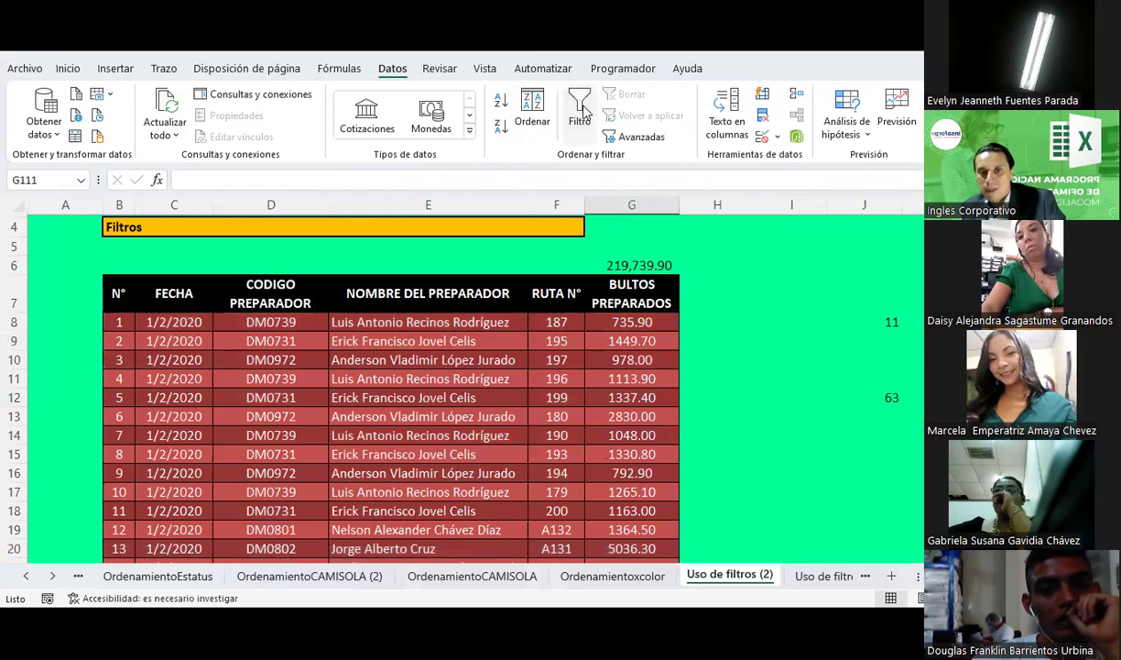
{"action": "left_click_drag", "start_coordinate": [122, 295], "coordinate": [475, 280]}
{"action": "left_click", "coordinate": [113, 296]}
{"action": "left_click", "coordinate": [580, 108]}
{"action": "left_click", "coordinate": [487, 431]}
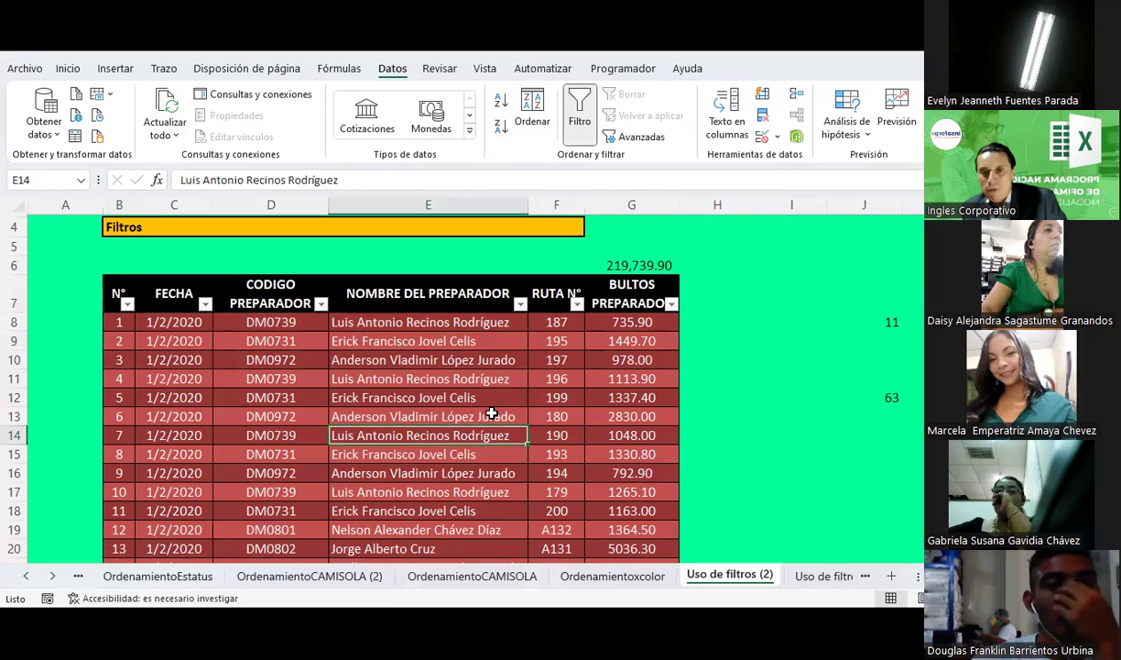
{"action": "left_click", "coordinate": [589, 313]}
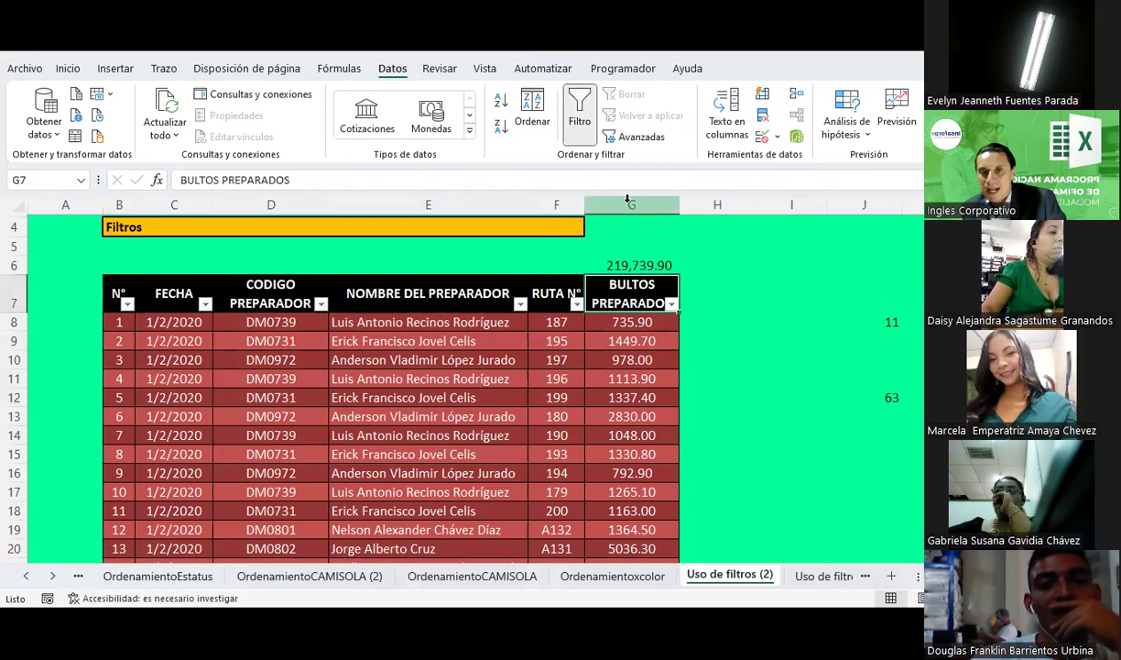
{"action": "left_click", "coordinate": [627, 199]}
{"action": "left_click", "coordinate": [633, 358]}
{"action": "scroll", "coordinate": [622, 357], "scroll_direction": "down", "scroll_amount": 1}
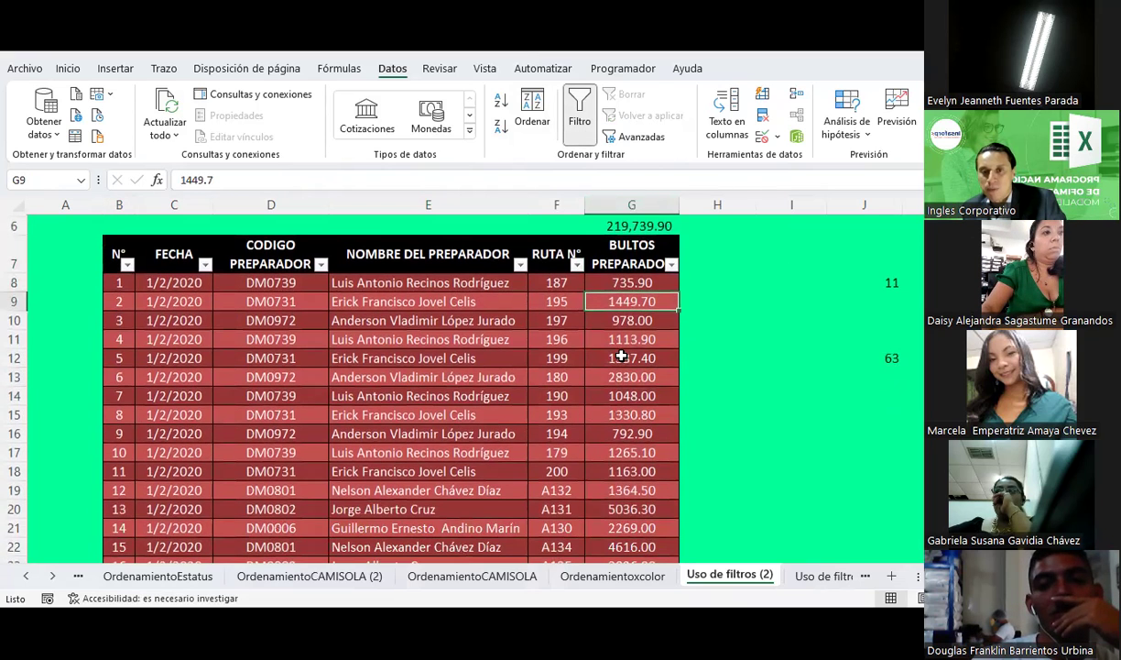
From the BULTOS PREPARADOS drop-down, choose Filtros de número > Menor que
{"action": "left_click", "coordinate": [671, 266]}
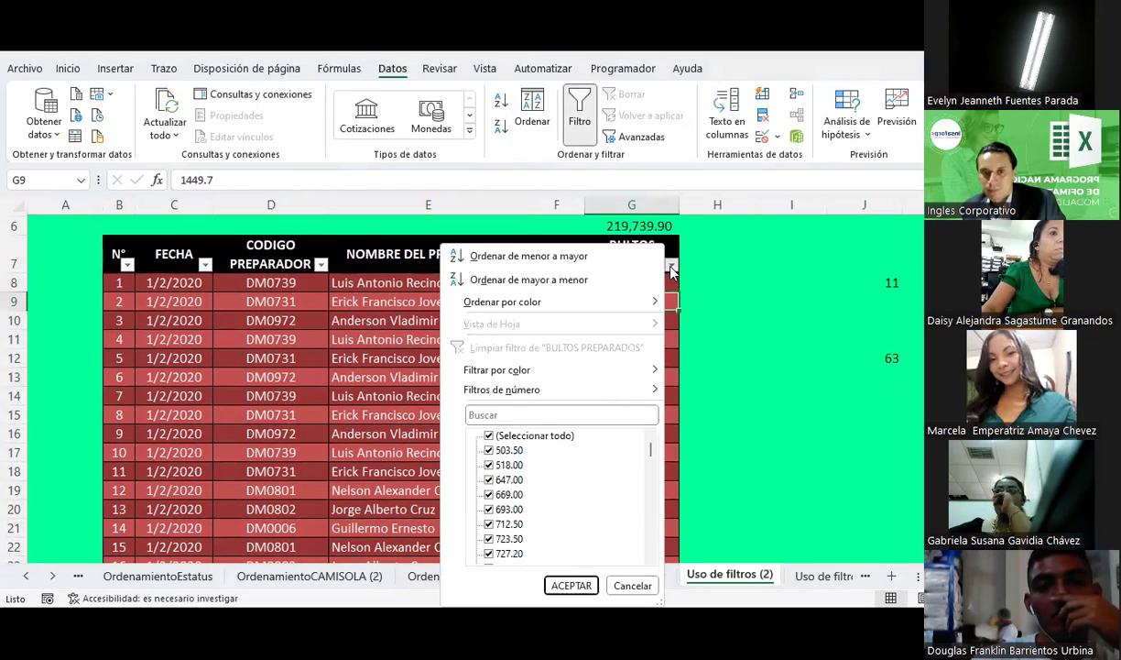
{"action": "mouse_move", "coordinate": [502, 371]}
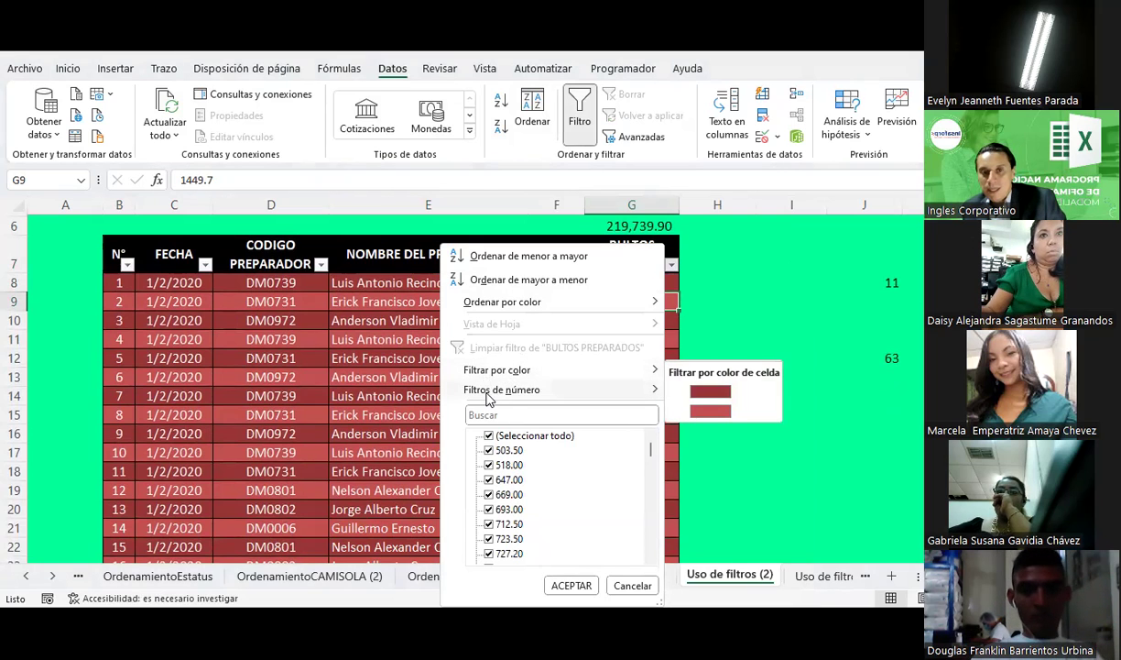
{"action": "mouse_move", "coordinate": [489, 392]}
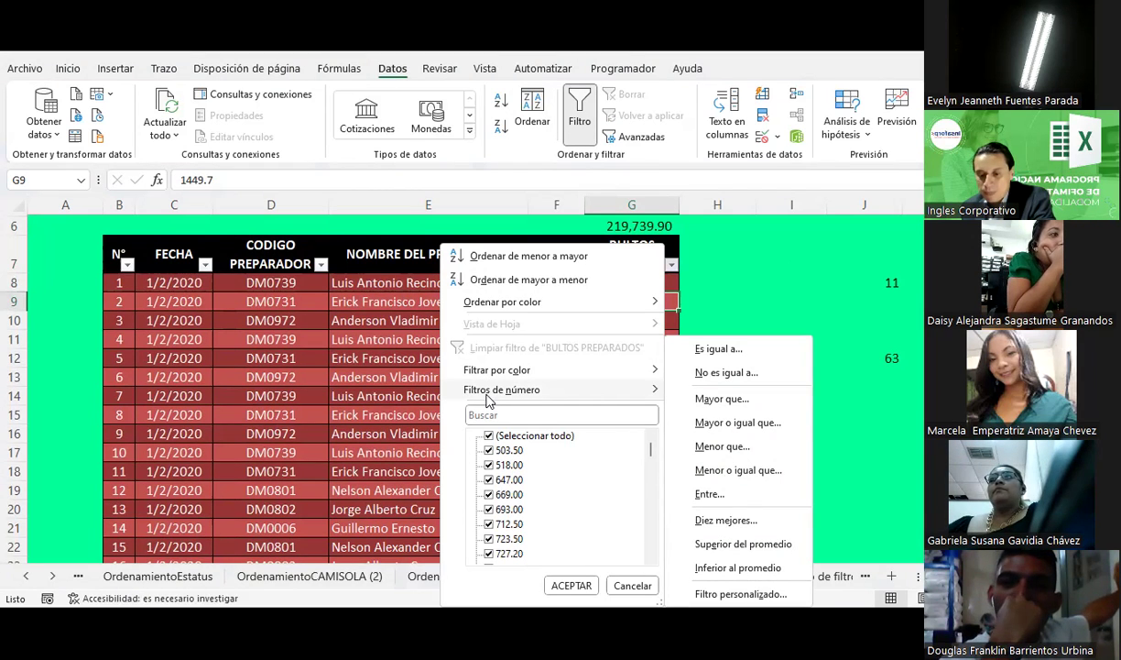
{"action": "left_click", "coordinate": [536, 399]}
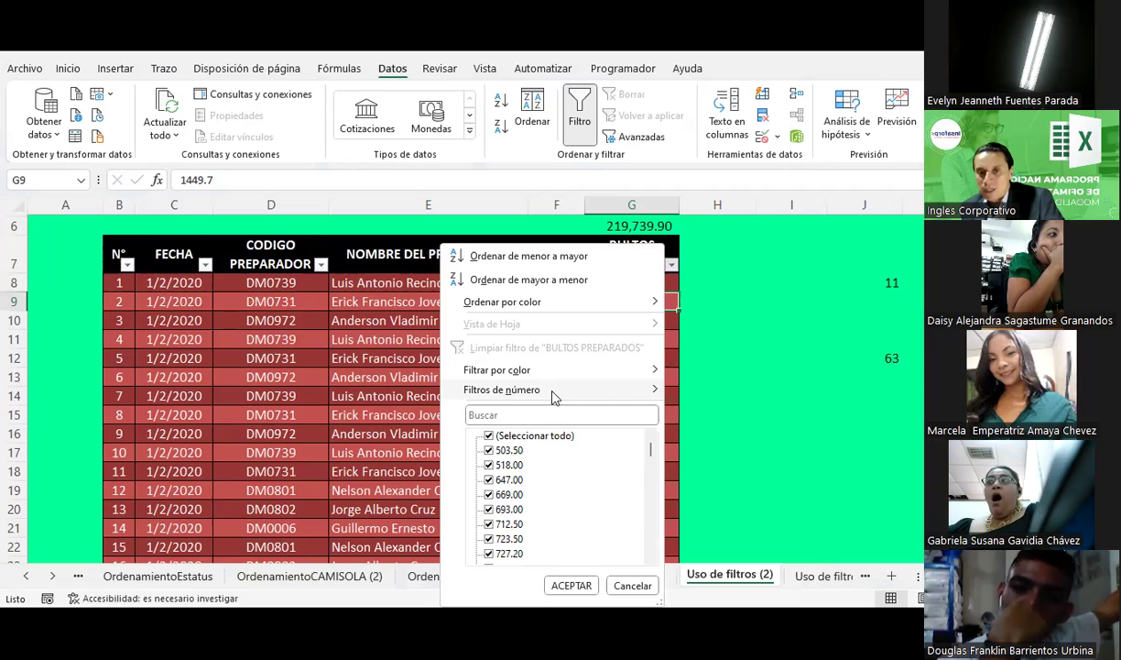
{"action": "left_click", "coordinate": [656, 397]}
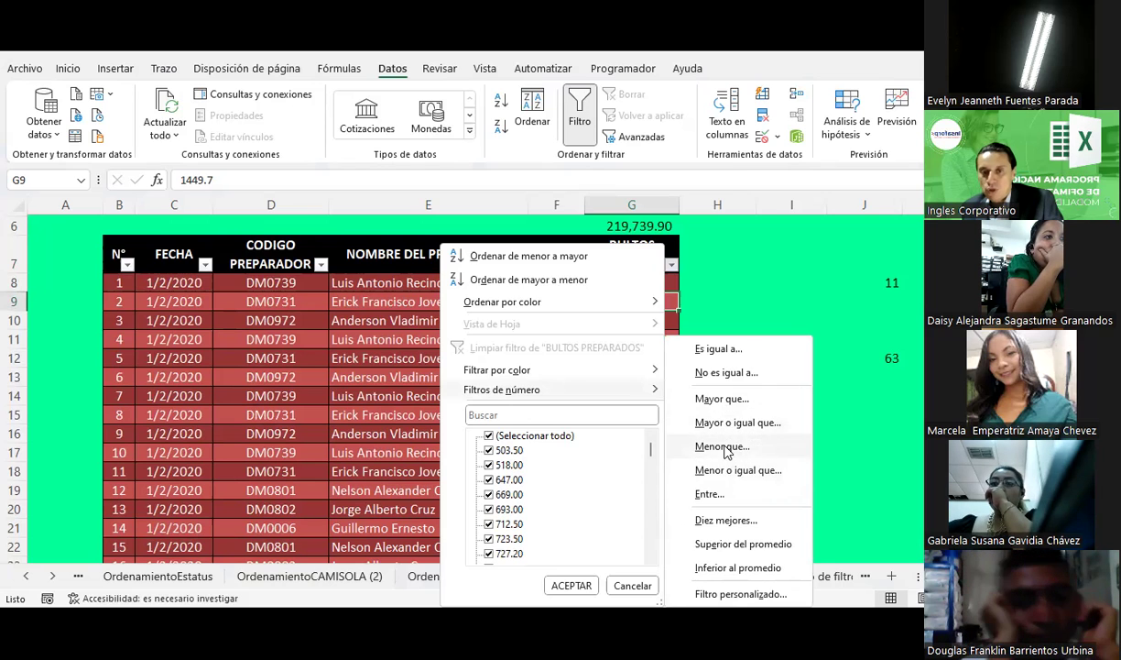
{"action": "left_click", "coordinate": [725, 448]}
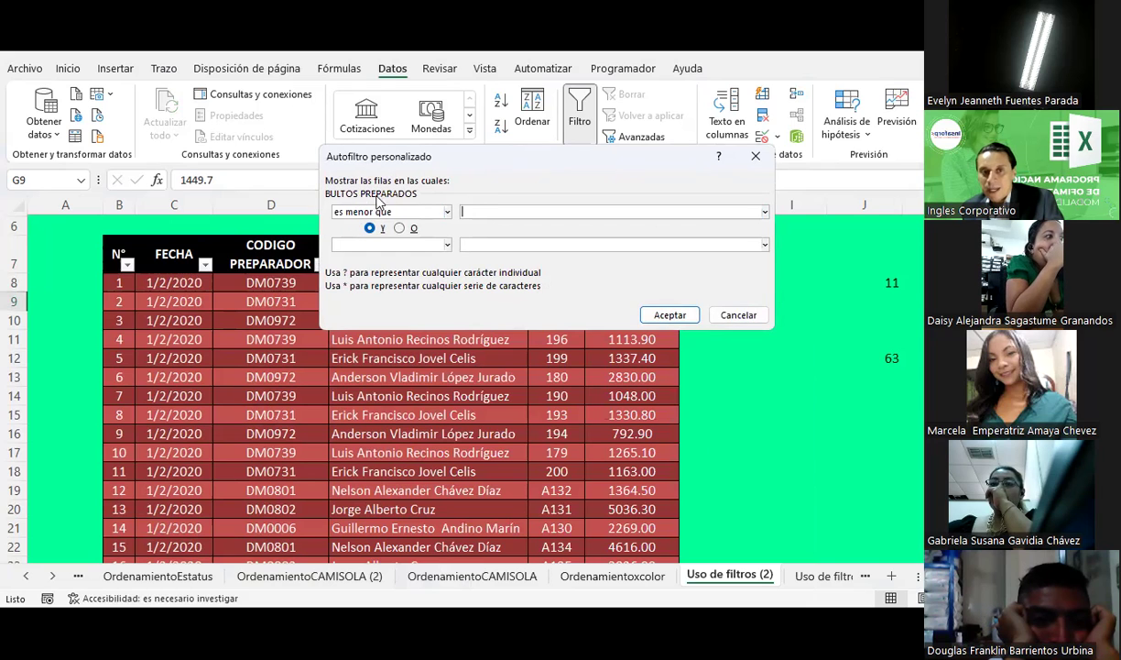
Set the first condition to 'es mayor o igual a' 650
{"action": "left_click_drag", "start_coordinate": [384, 157], "coordinate": [559, 327]}
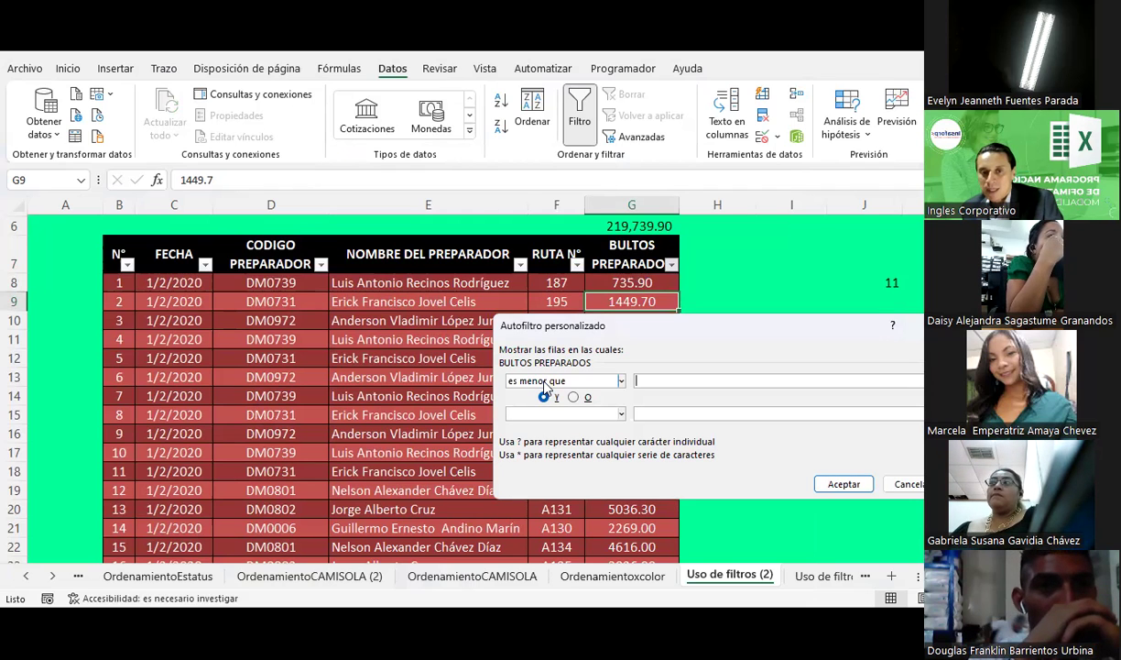
{"action": "left_click", "coordinate": [624, 383]}
{"action": "scroll", "coordinate": [620, 413], "scroll_direction": "up", "scroll_amount": 2}
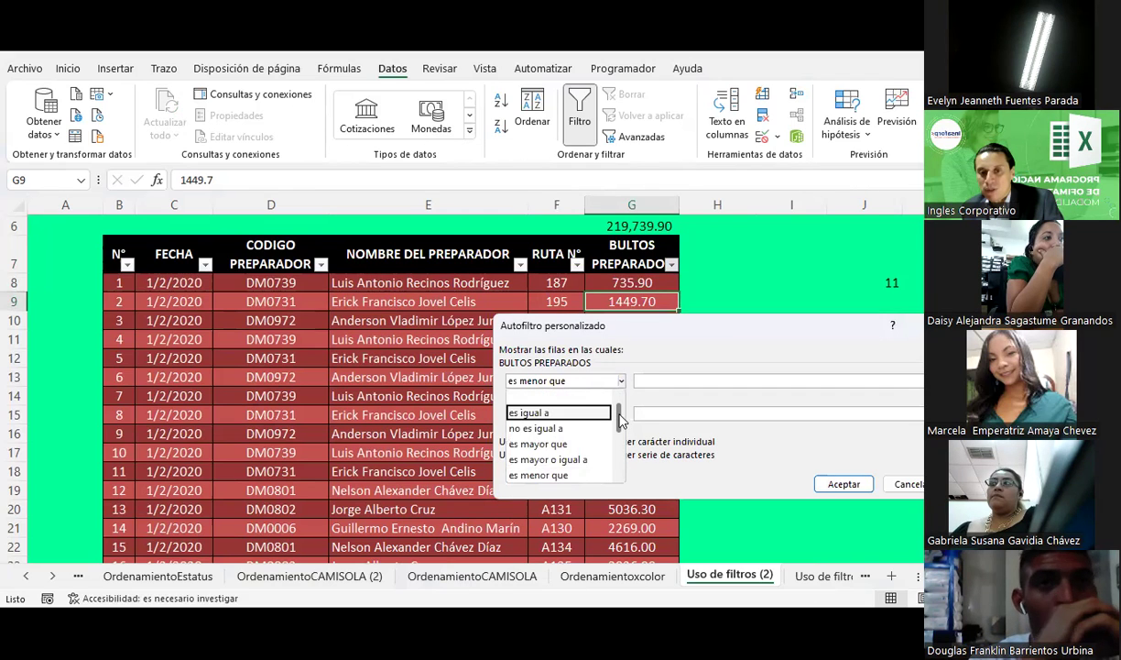
{"action": "left_click_drag", "start_coordinate": [621, 420], "coordinate": [633, 461]}
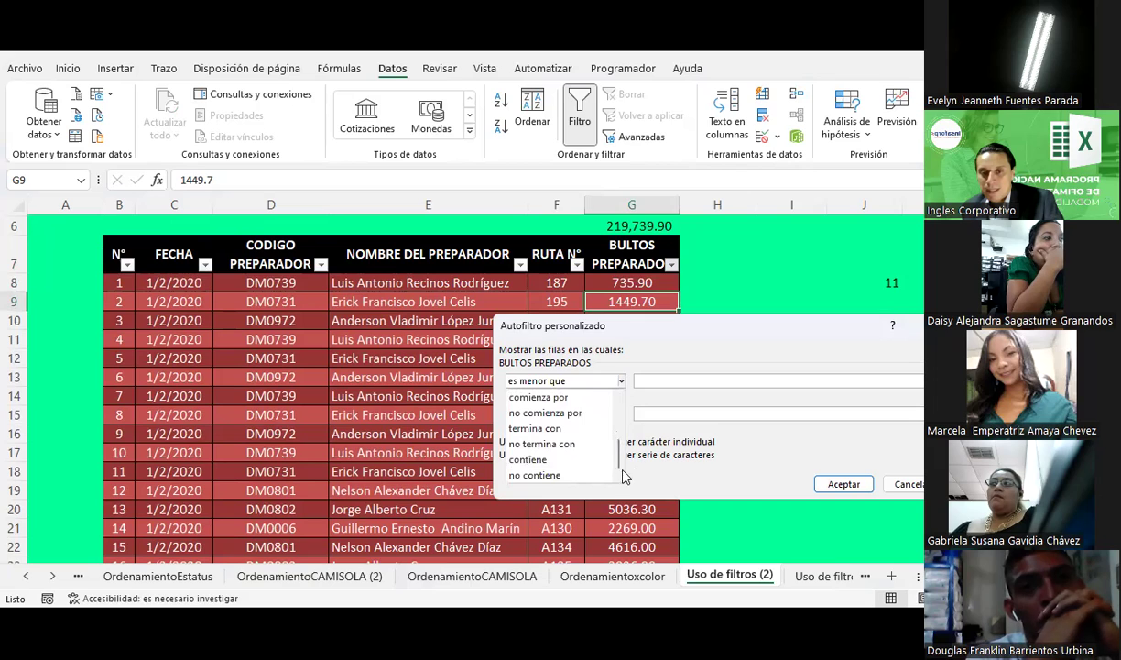
{"action": "scroll", "coordinate": [568, 435], "scroll_direction": "up", "scroll_amount": 1}
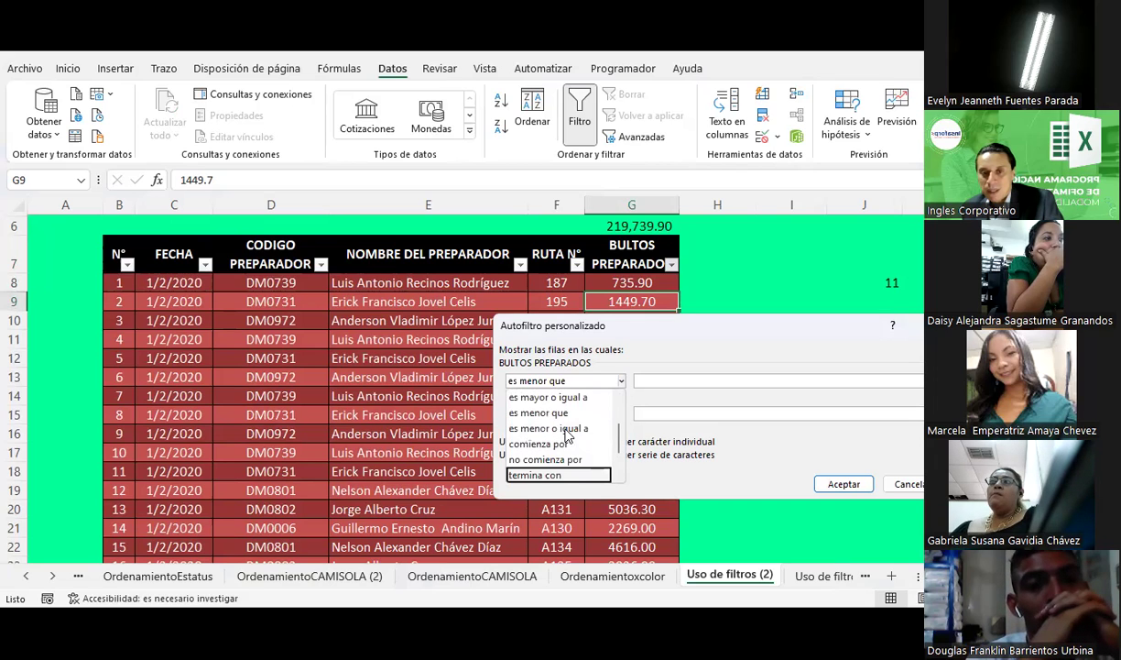
{"action": "left_click", "coordinate": [554, 397]}
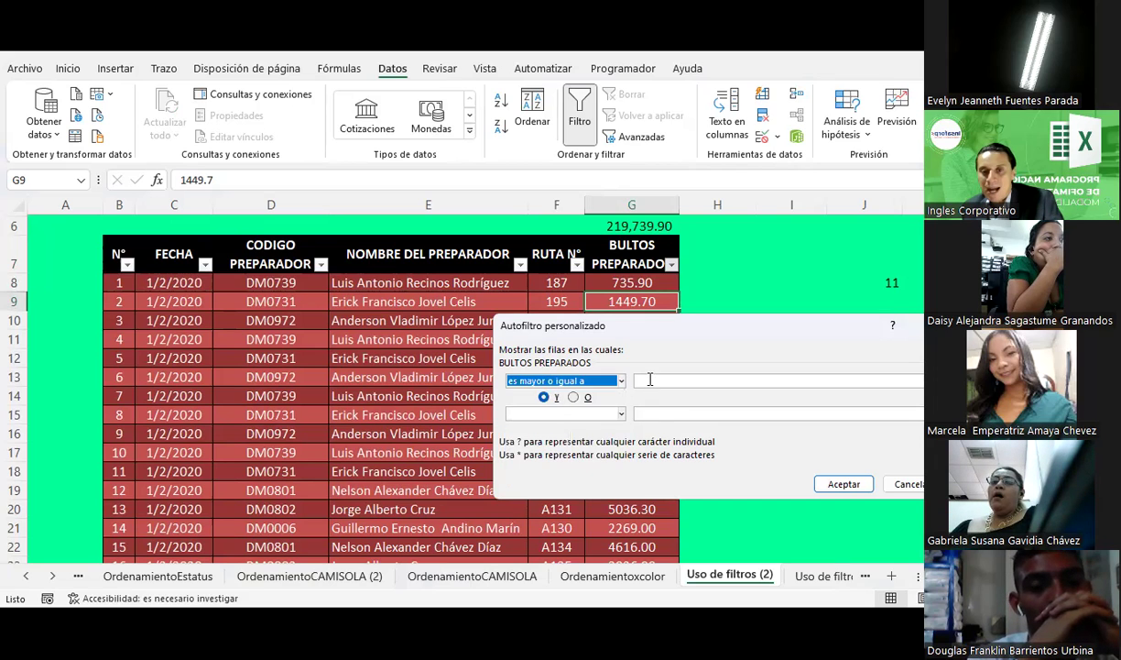
{"action": "left_click", "coordinate": [649, 379]}
{"action": "type", "text": "650"}
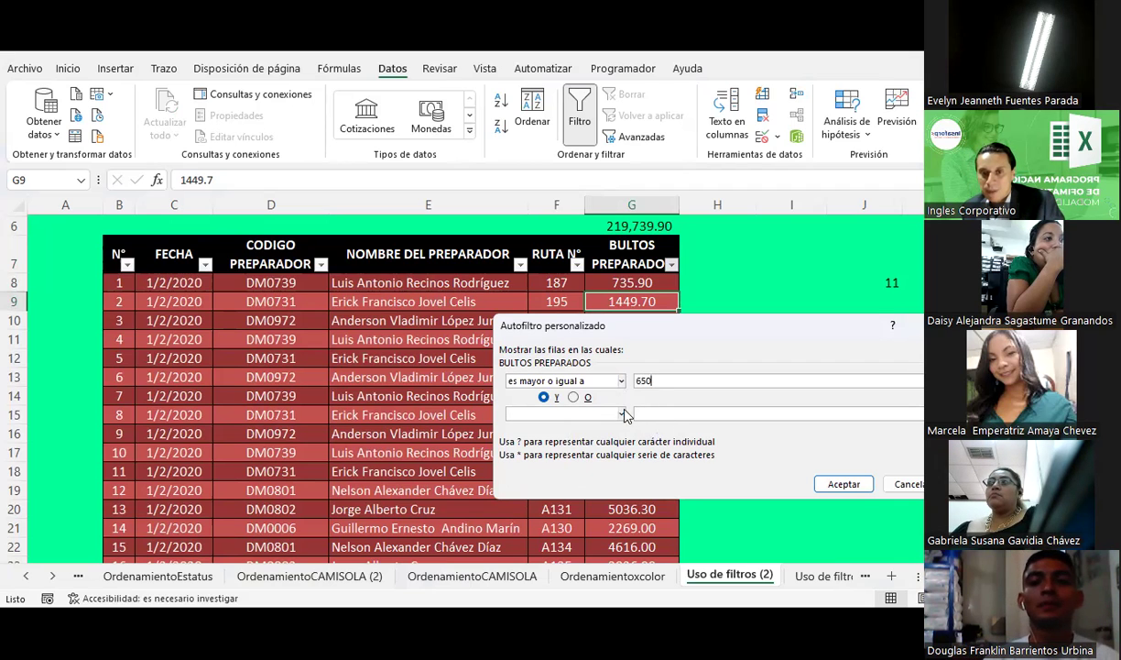
Add 'es menor o igual a' 825 as the second condition, joined with Y, and apply
{"action": "left_click", "coordinate": [619, 417]}
{"action": "scroll", "coordinate": [570, 486], "scroll_direction": "down", "scroll_amount": 1}
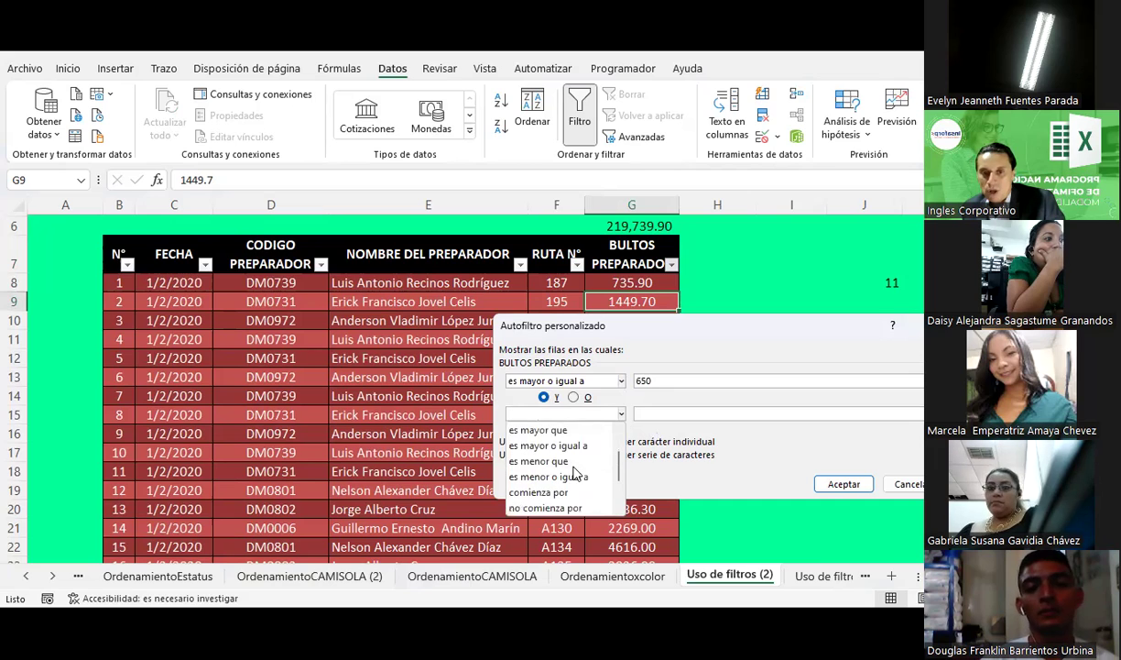
{"action": "left_click", "coordinate": [549, 478]}
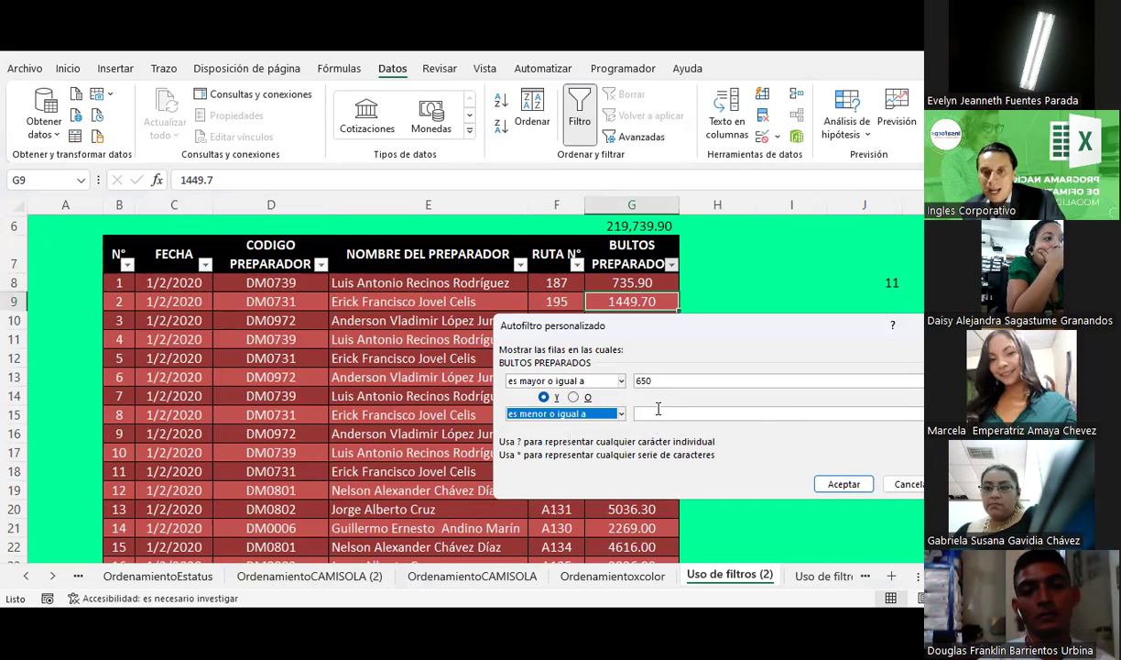
{"action": "left_click", "coordinate": [658, 412]}
{"action": "type", "text": "825"}
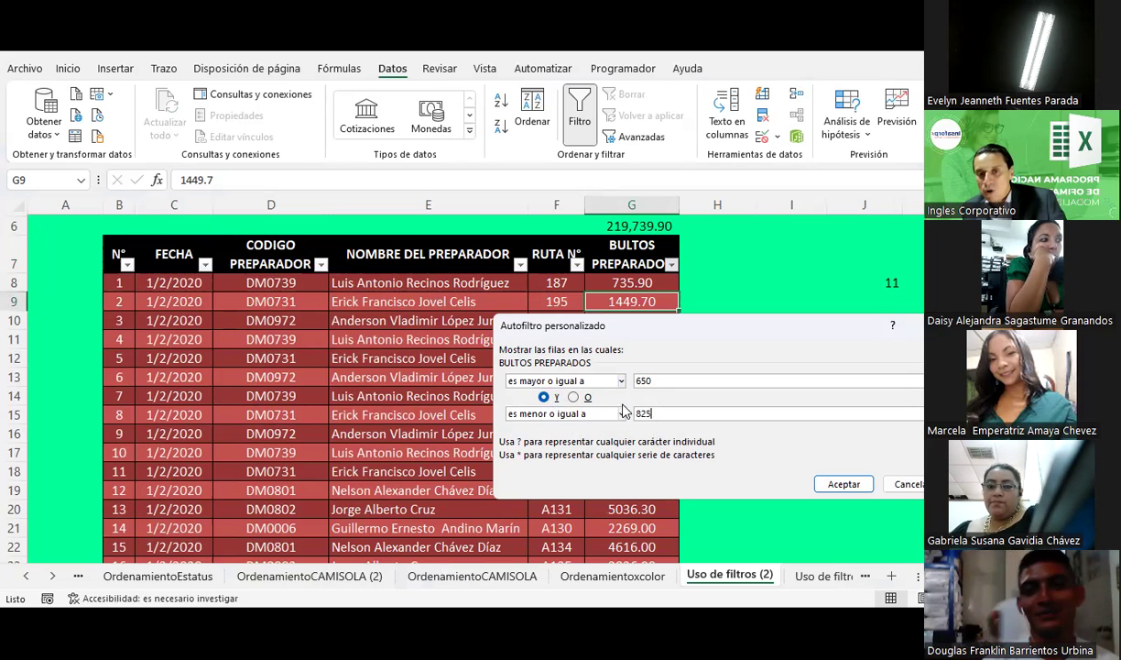
{"action": "left_click", "coordinate": [574, 397]}
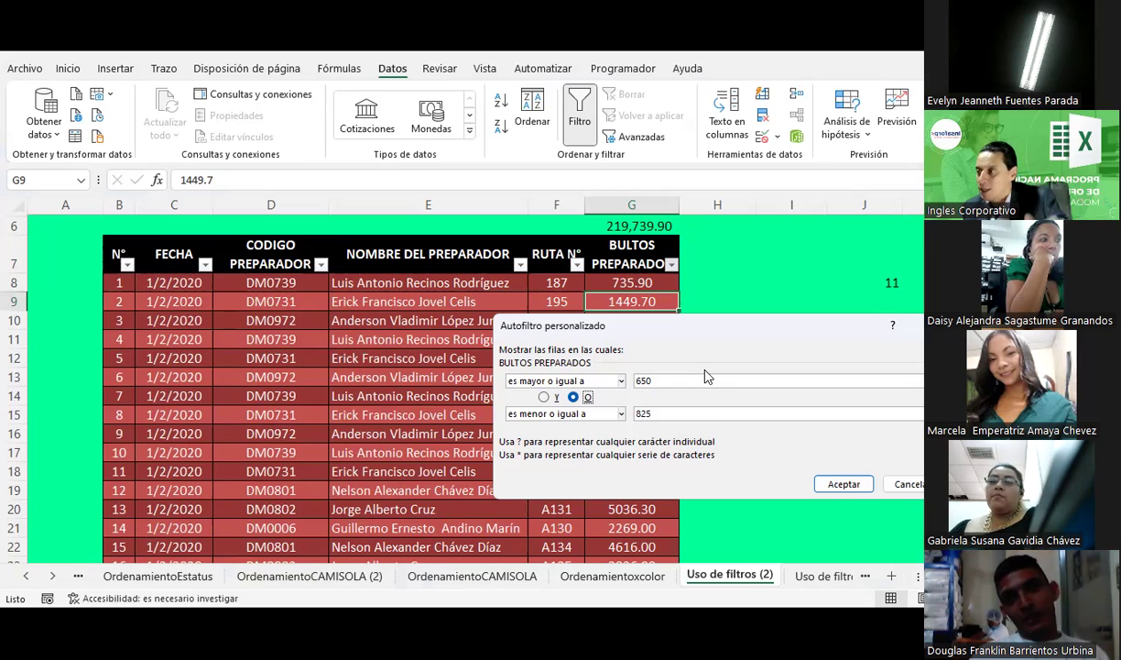
{"action": "left_click", "coordinate": [544, 396]}
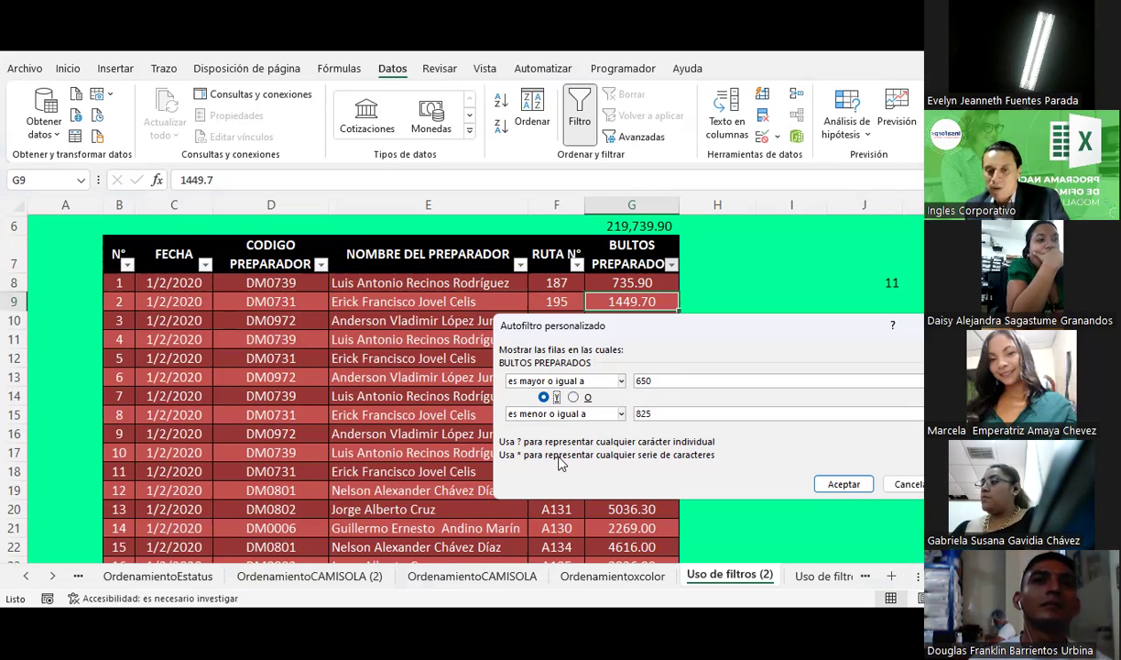
{"action": "left_click", "coordinate": [843, 484]}
Review the 11 filtered rows by selecting names E8:E97 and bultos values G8 and G97
{"action": "left_click", "coordinate": [422, 470]}
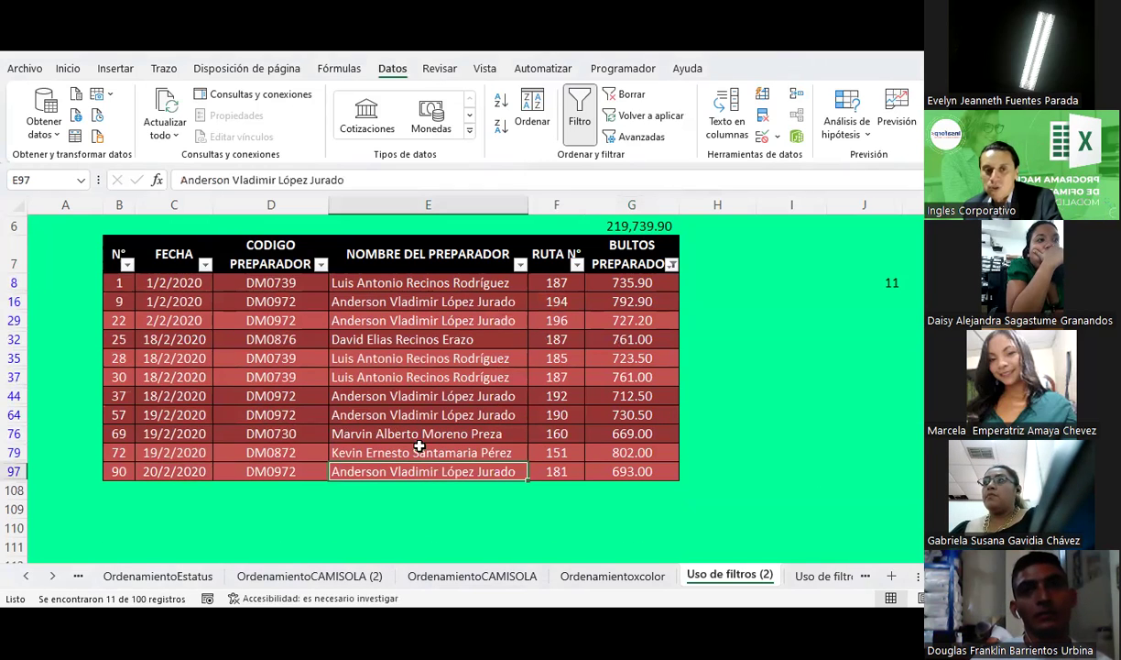
{"action": "left_click_drag", "start_coordinate": [362, 273], "coordinate": [383, 464]}
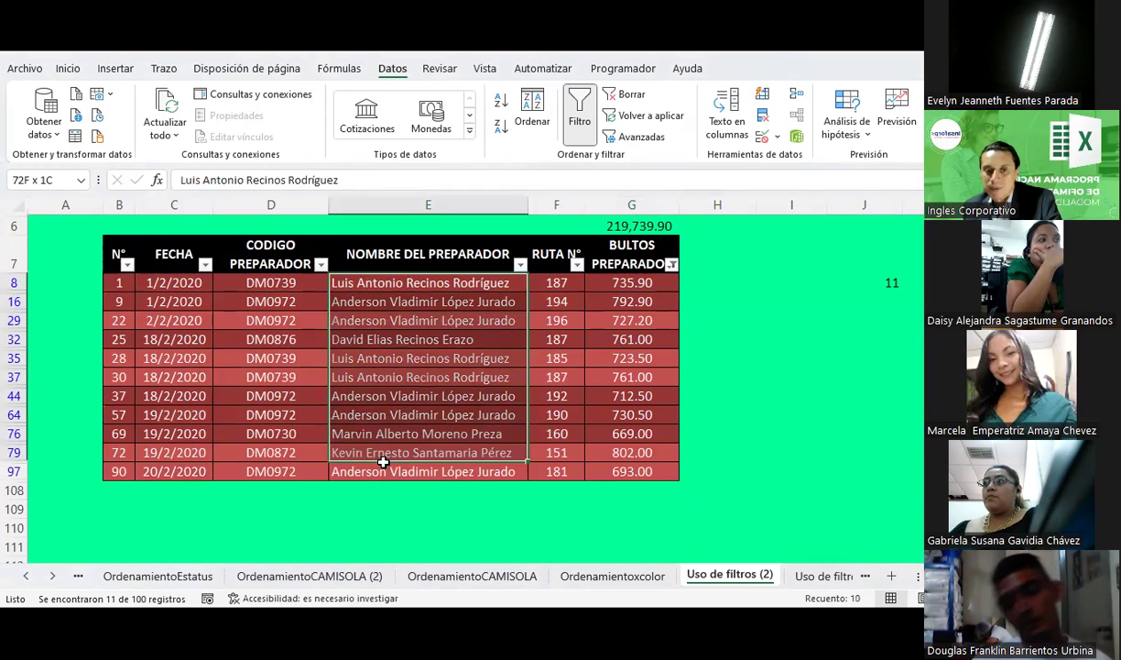
{"action": "left_click_drag", "start_coordinate": [383, 465], "coordinate": [383, 465]}
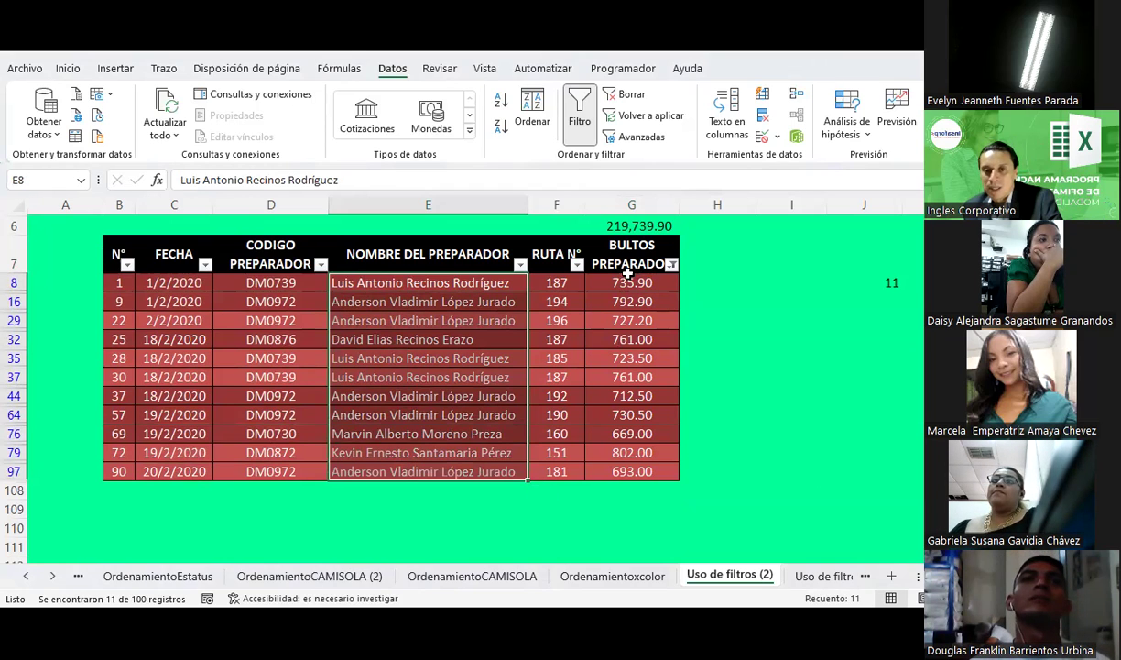
{"action": "left_click", "coordinate": [629, 278]}
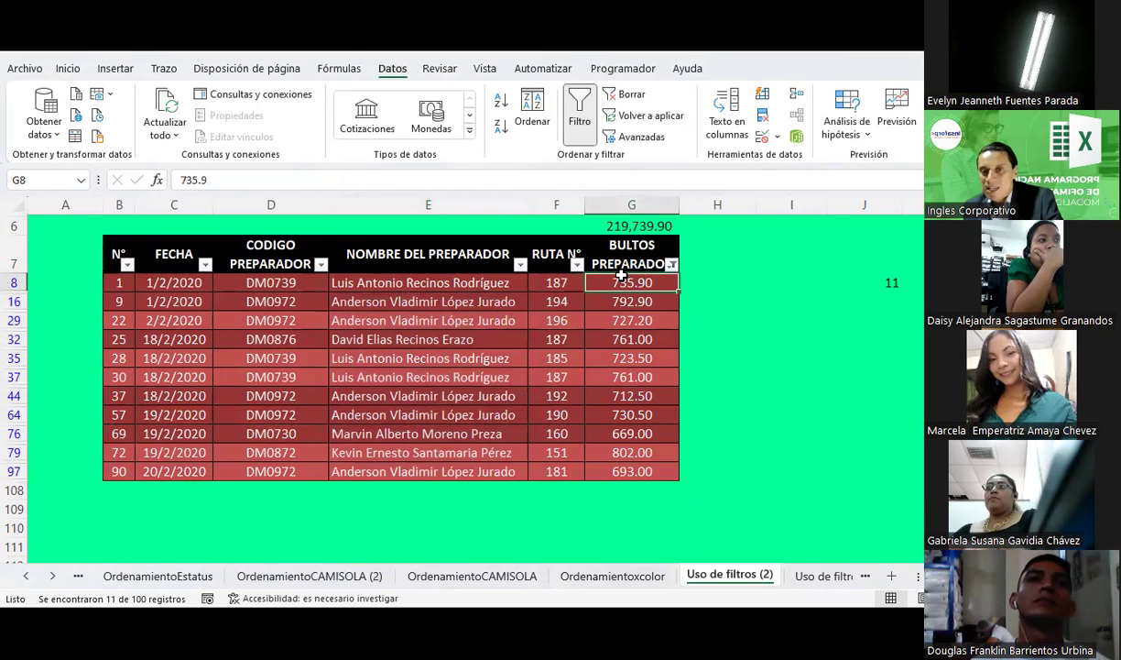
{"action": "left_click", "coordinate": [621, 469]}
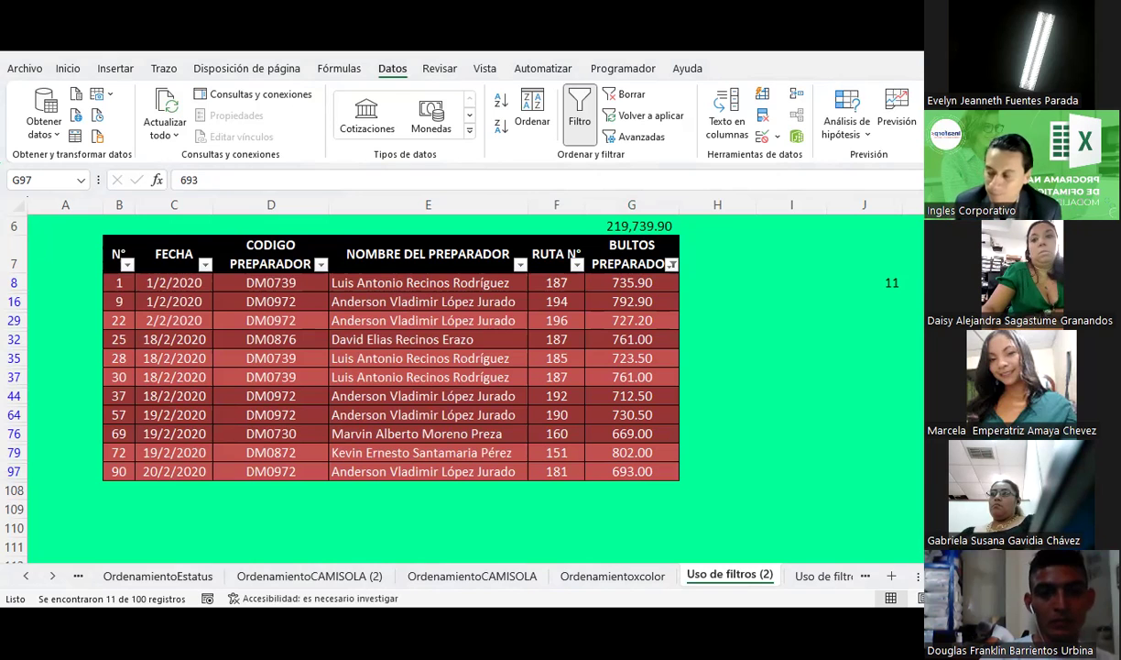
{"action": "left_click", "coordinate": [820, 575]}
{"action": "left_click", "coordinate": [820, 576]}
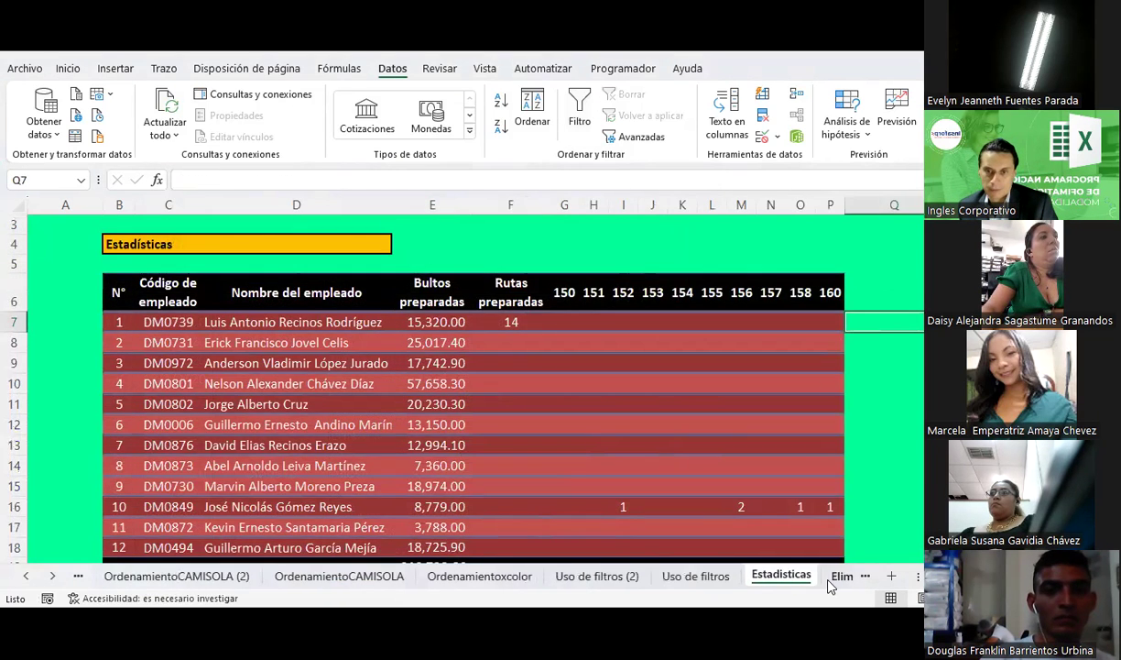
{"action": "left_click", "coordinate": [829, 579]}
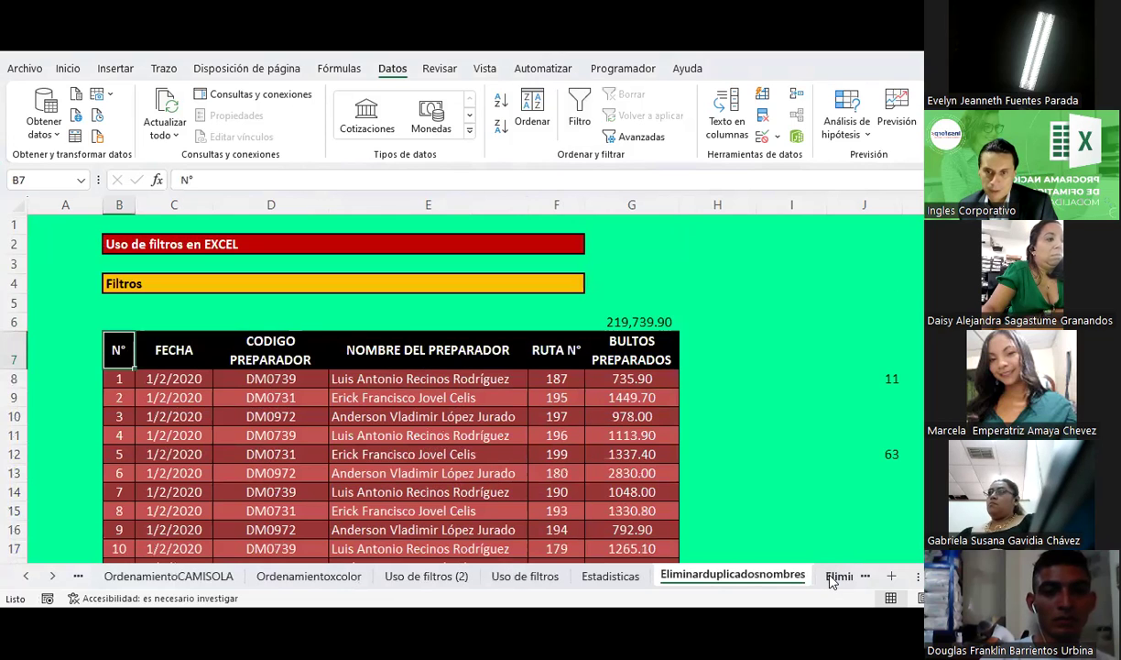
{"action": "left_click", "coordinate": [832, 579]}
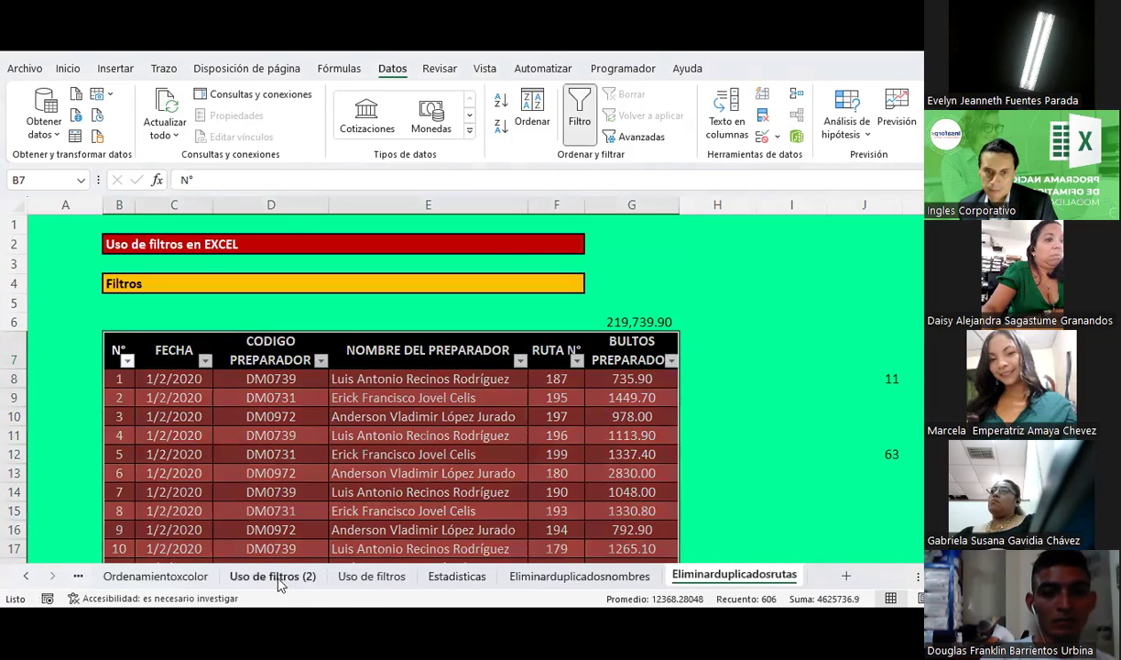
{"action": "left_click", "coordinate": [271, 574]}
{"action": "left_click", "coordinate": [172, 578]}
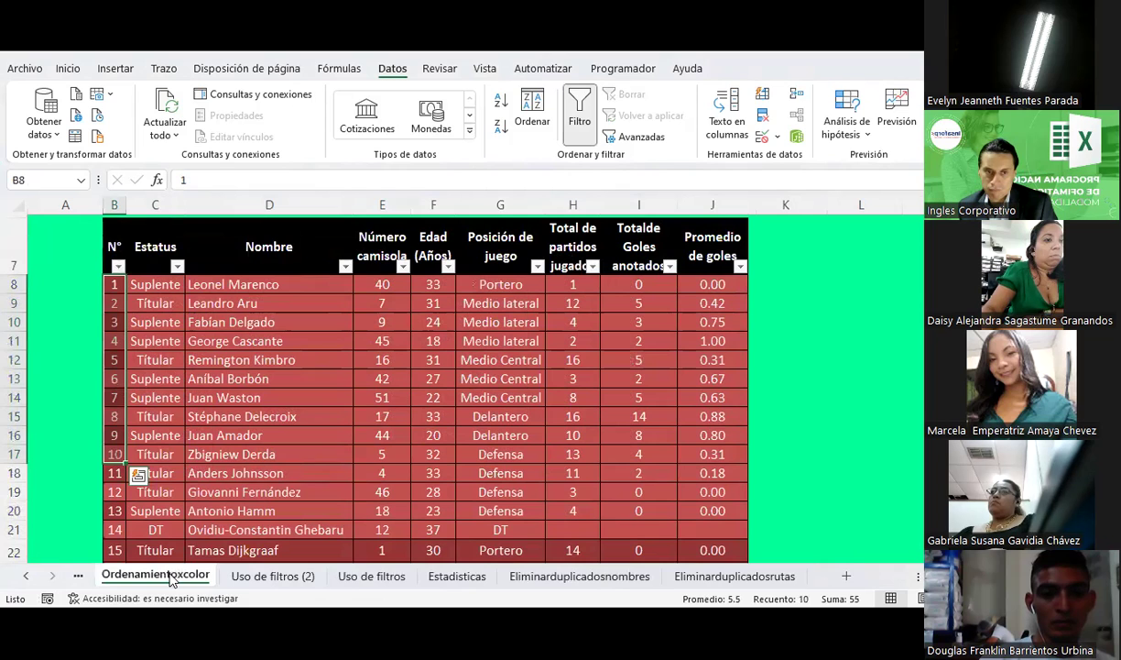
{"action": "left_click", "coordinate": [302, 574]}
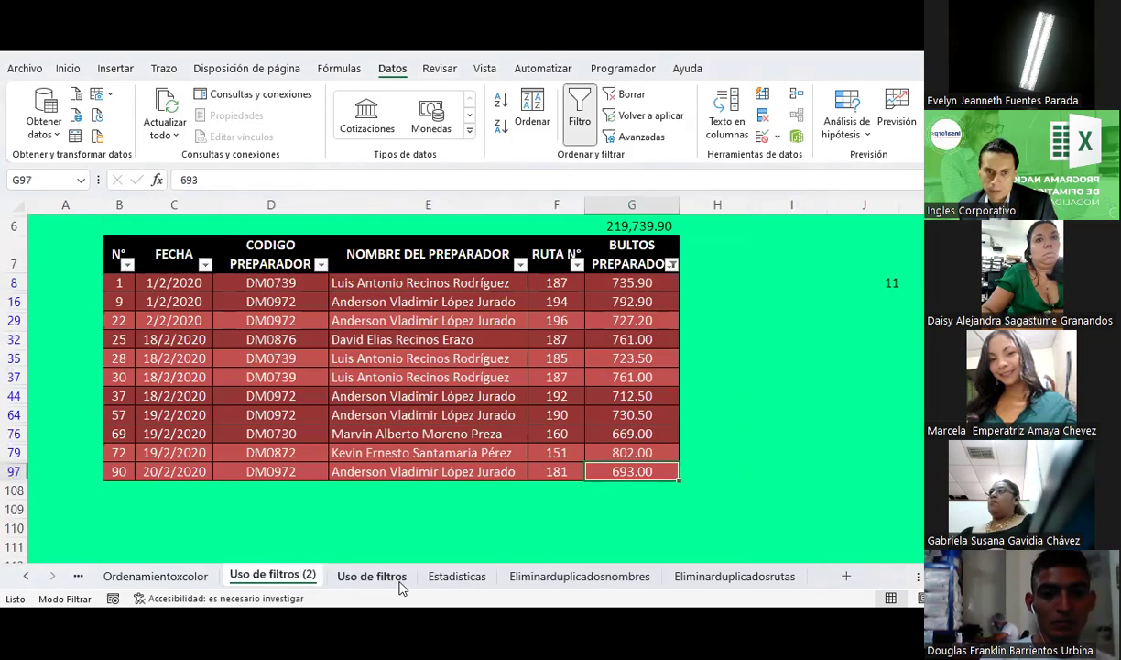
{"action": "left_click", "coordinate": [400, 579]}
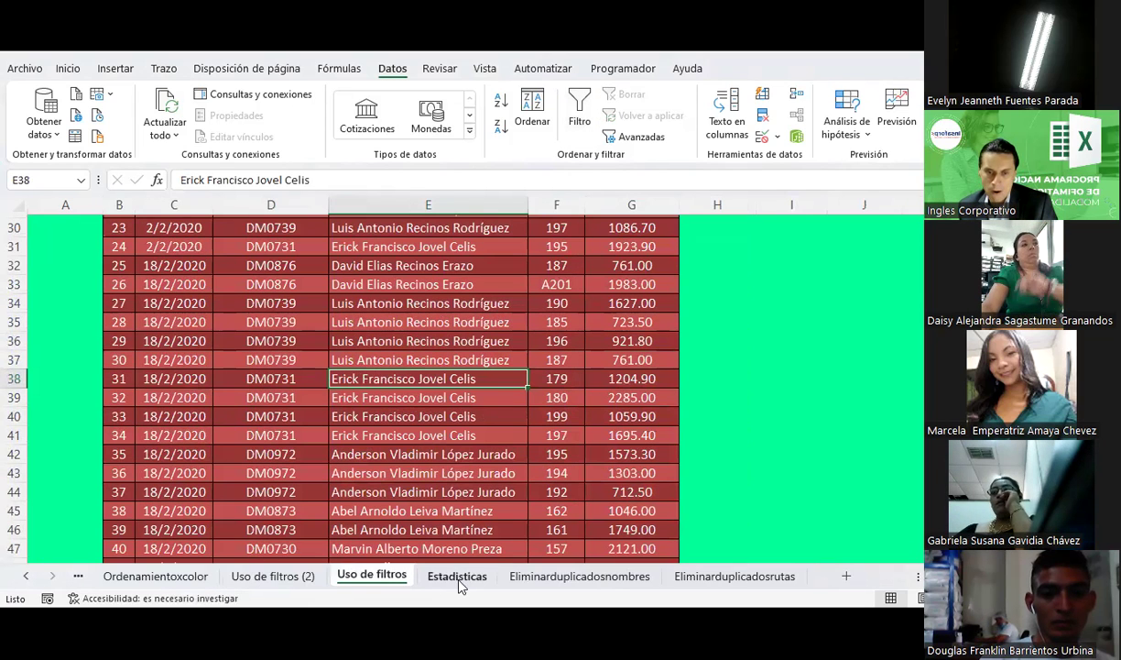
{"action": "left_click", "coordinate": [272, 575]}
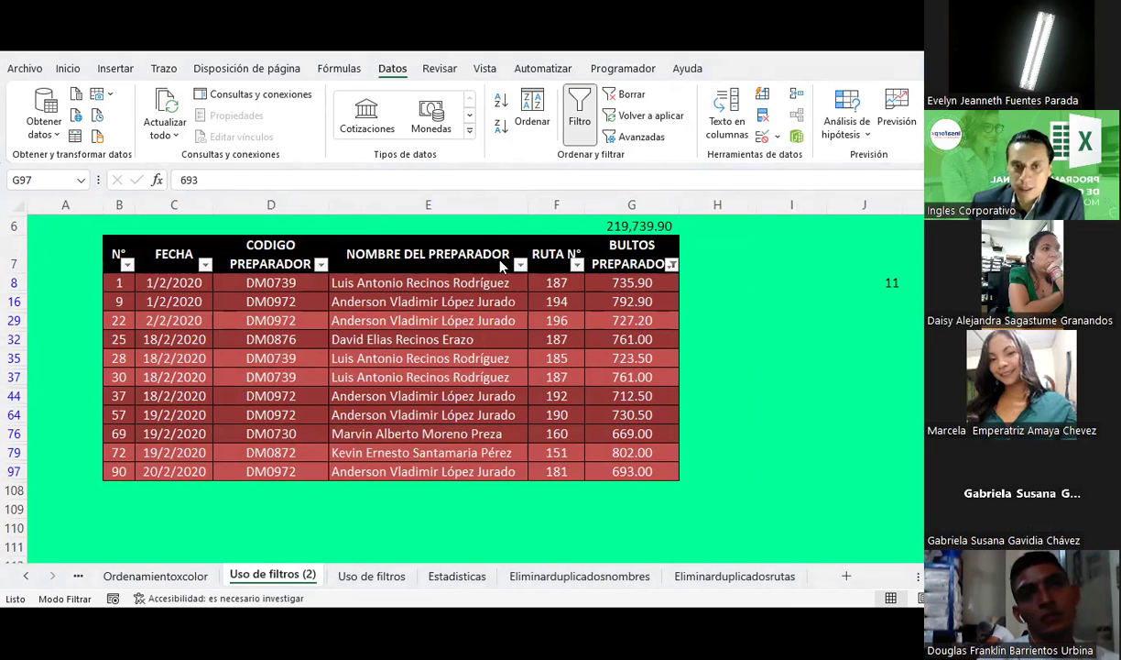
Remove the BULTOS PREPARADOS filter so every data row shows again
{"action": "left_click", "coordinate": [672, 264]}
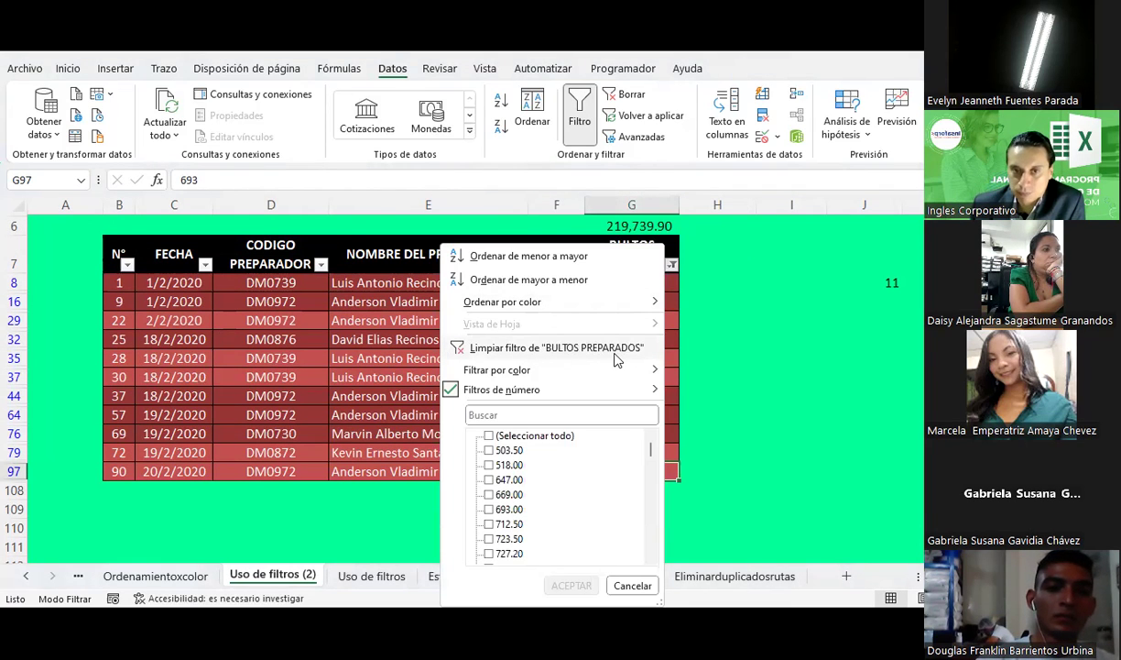
{"action": "left_click", "coordinate": [616, 348]}
{"action": "left_click", "coordinate": [206, 396]}
Select row 32 from column C to G
{"action": "scroll", "coordinate": [202, 400], "scroll_direction": "down", "scroll_amount": 4}
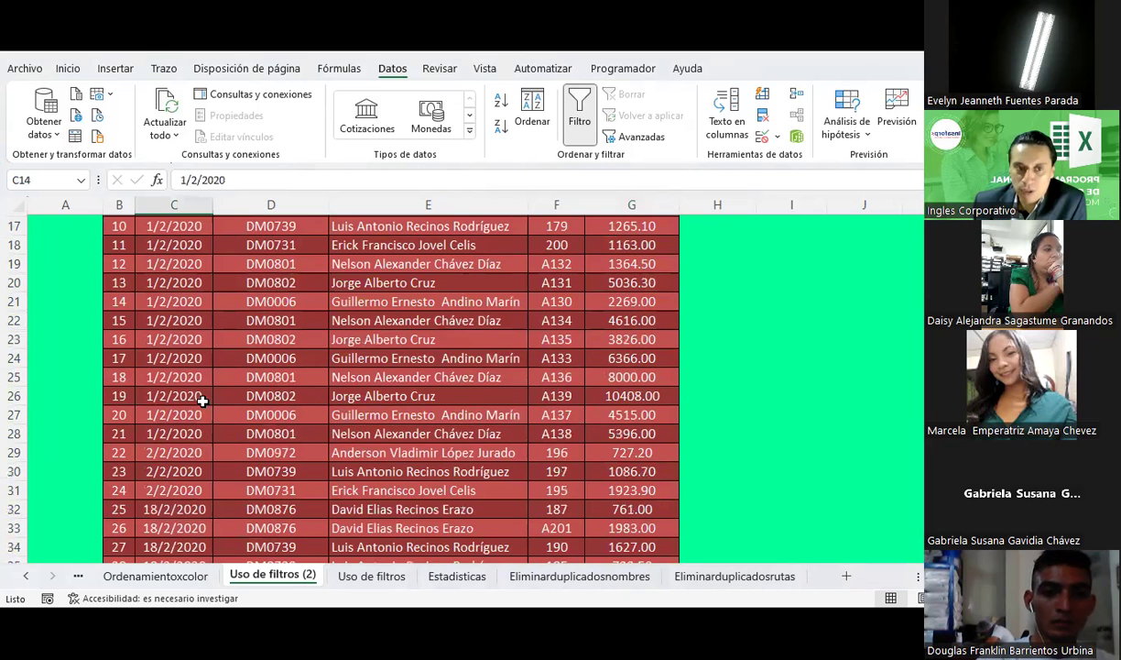
{"action": "scroll", "coordinate": [203, 400], "scroll_direction": "down", "scroll_amount": 2}
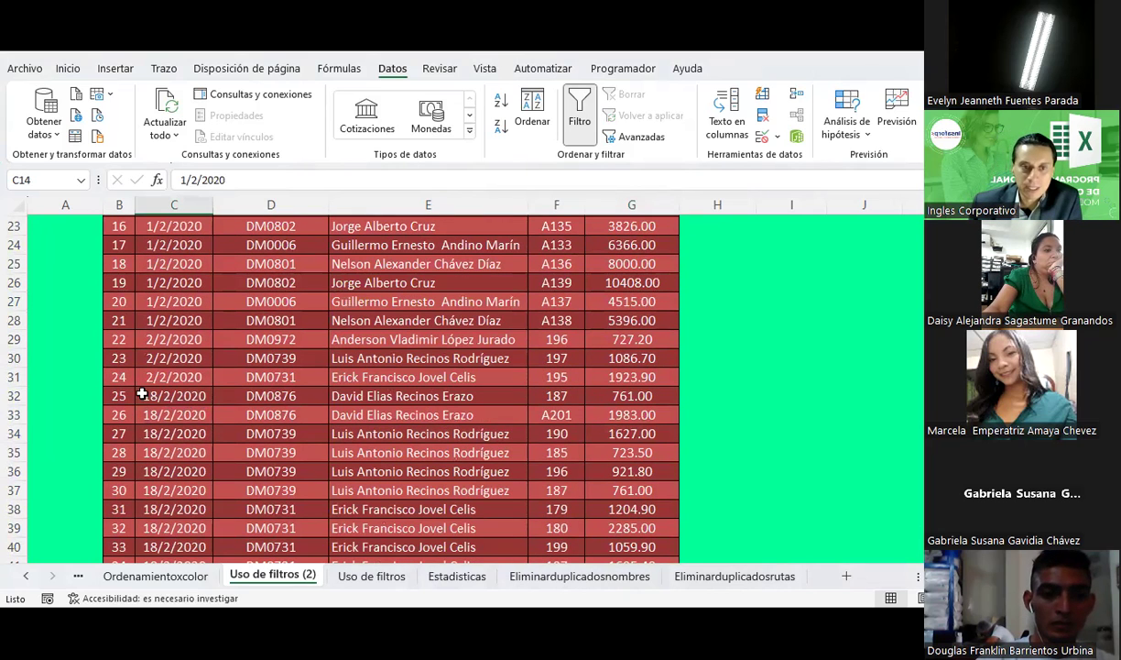
{"action": "left_click_drag", "start_coordinate": [142, 395], "coordinate": [641, 396]}
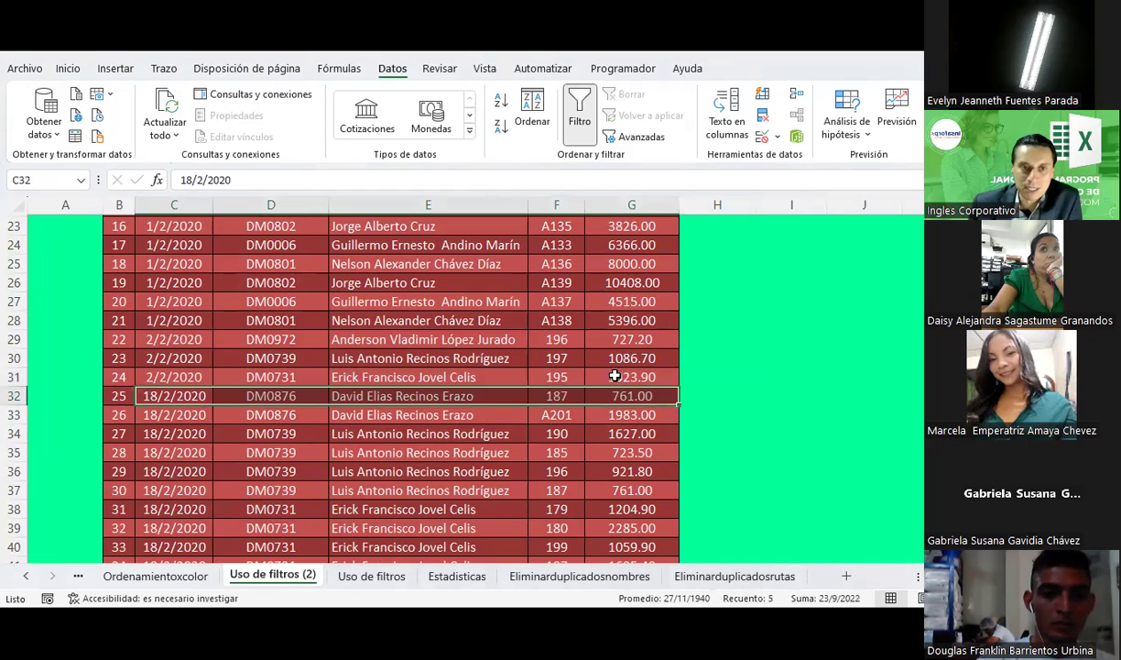
On the Inicio tab, fill rows 32 and 36 (columns C to G) orange
{"action": "left_click", "coordinate": [68, 71]}
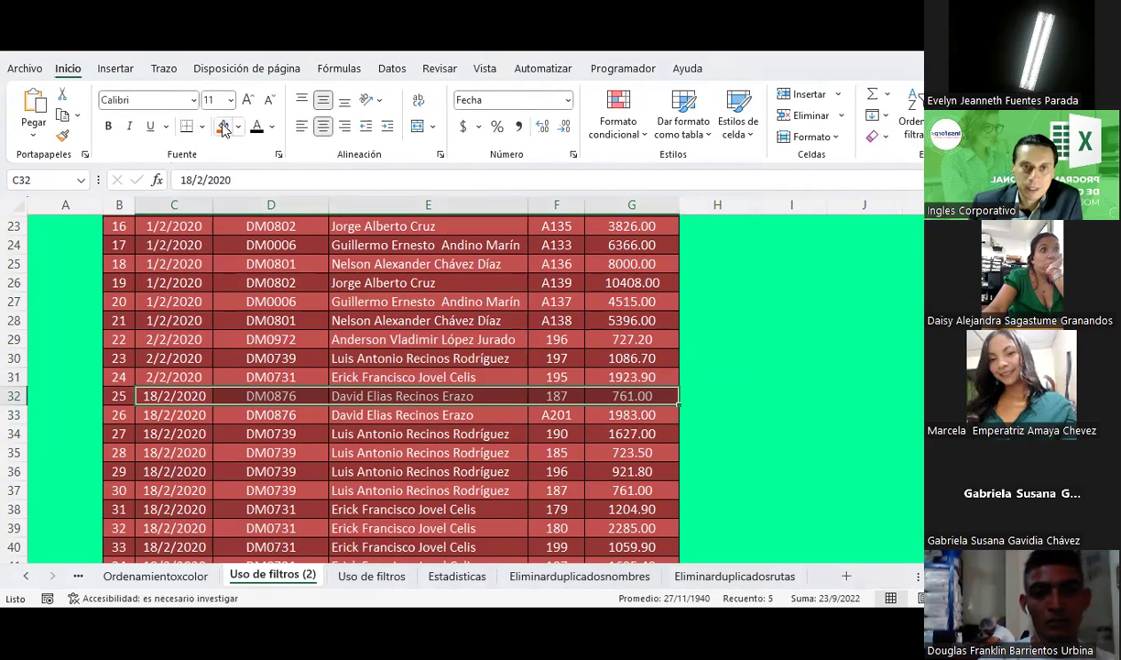
{"action": "left_click", "coordinate": [223, 126]}
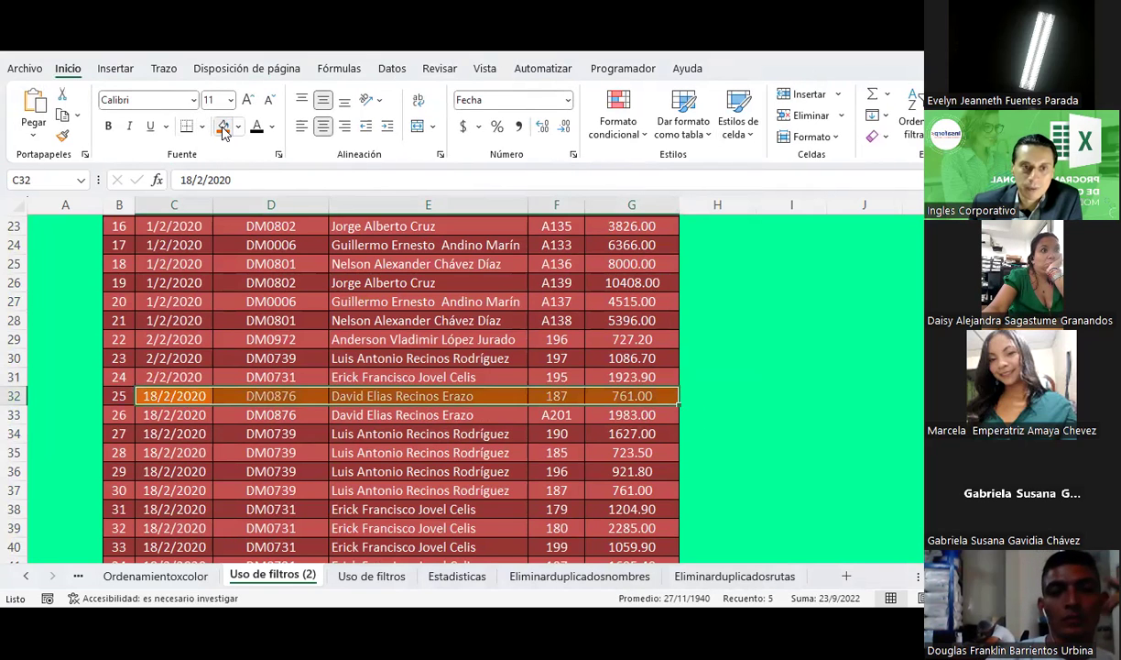
{"action": "left_click", "coordinate": [187, 471]}
{"action": "left_click_drag", "start_coordinate": [291, 473], "coordinate": [618, 480]}
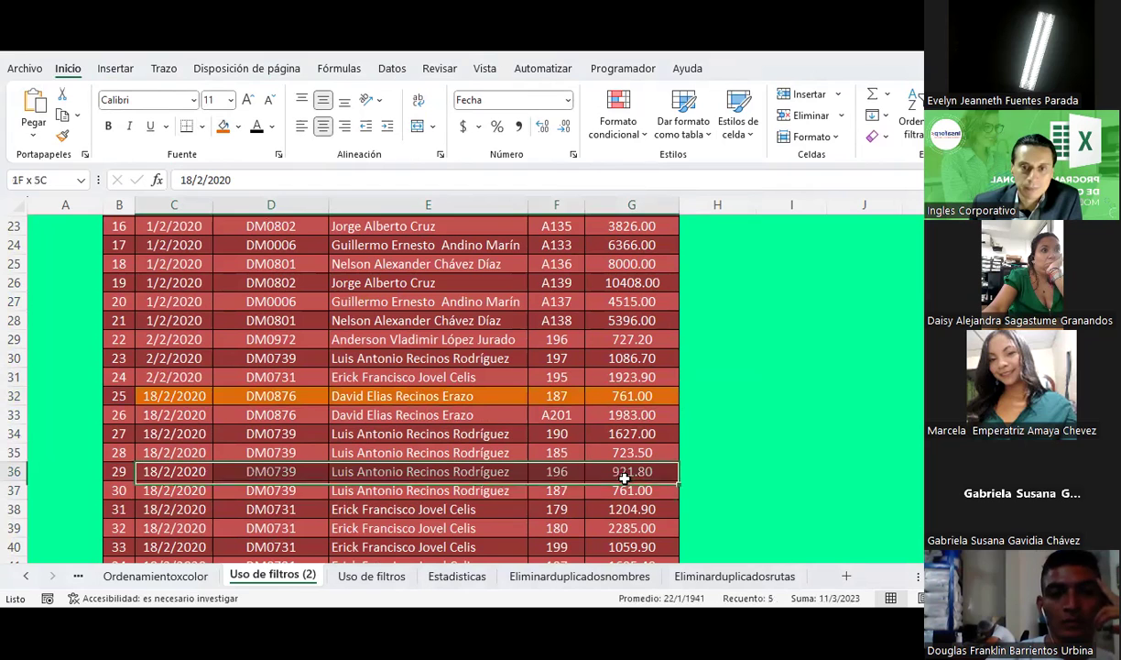
{"action": "left_click", "coordinate": [223, 126]}
Fill rows 39 and 41 orange across columns C to G
{"action": "scroll", "coordinate": [262, 291], "scroll_direction": "down", "scroll_amount": 1}
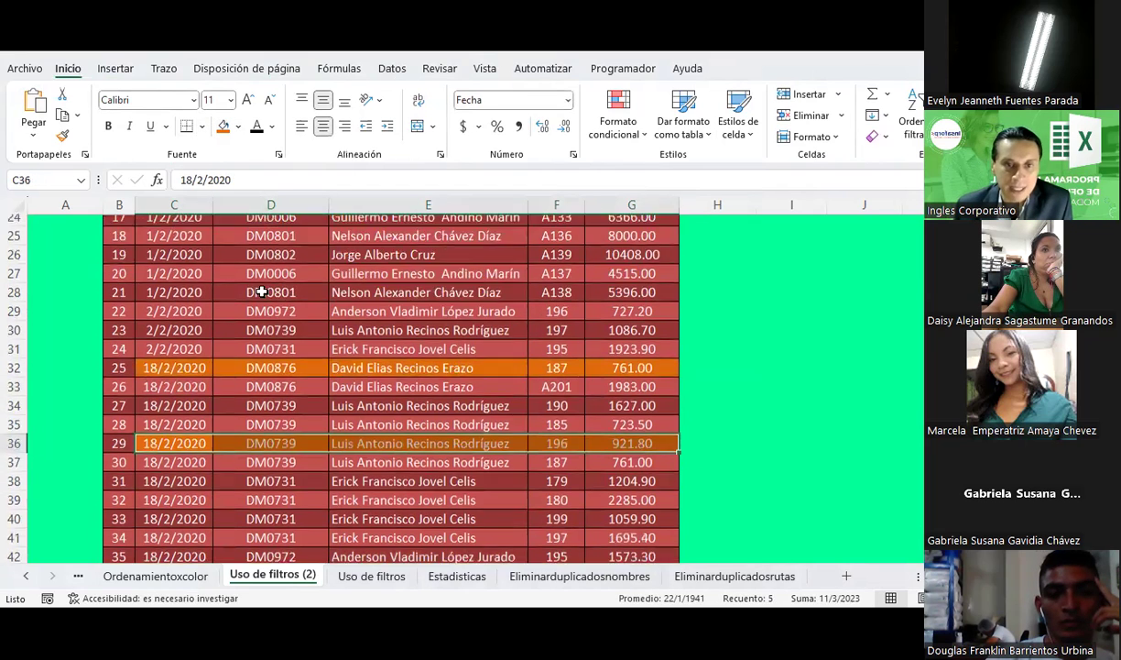
{"action": "scroll", "coordinate": [329, 395], "scroll_direction": "down", "scroll_amount": 1}
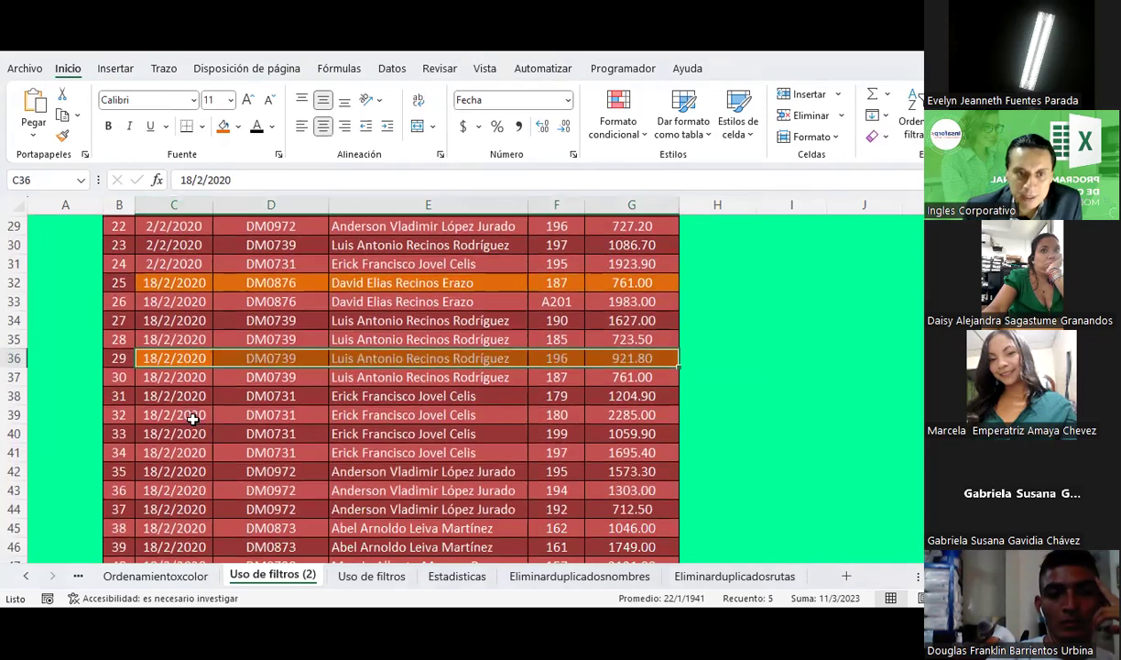
{"action": "left_click_drag", "start_coordinate": [193, 418], "coordinate": [623, 415]}
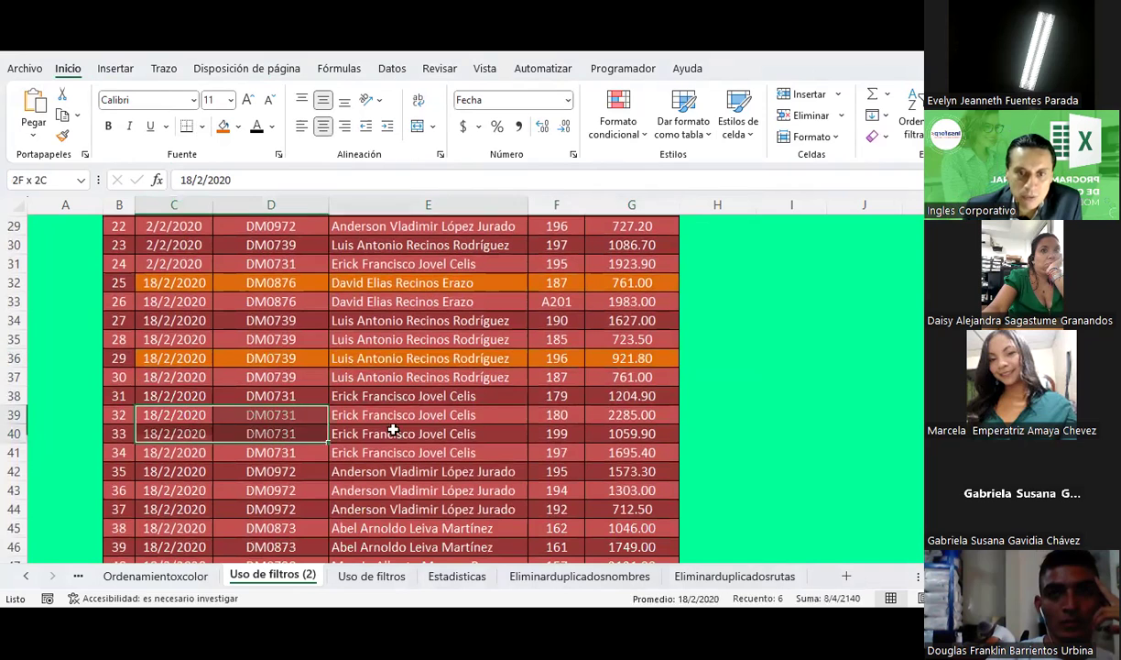
{"action": "left_click", "coordinate": [226, 130]}
{"action": "mouse_move", "coordinate": [187, 435]}
{"action": "left_mouse_down"}
{"action": "mouse_move", "coordinate": [601, 441]}
{"action": "mouse_move", "coordinate": [606, 453]}
{"action": "left_mouse_up"}
{"action": "left_click", "coordinate": [224, 127]}
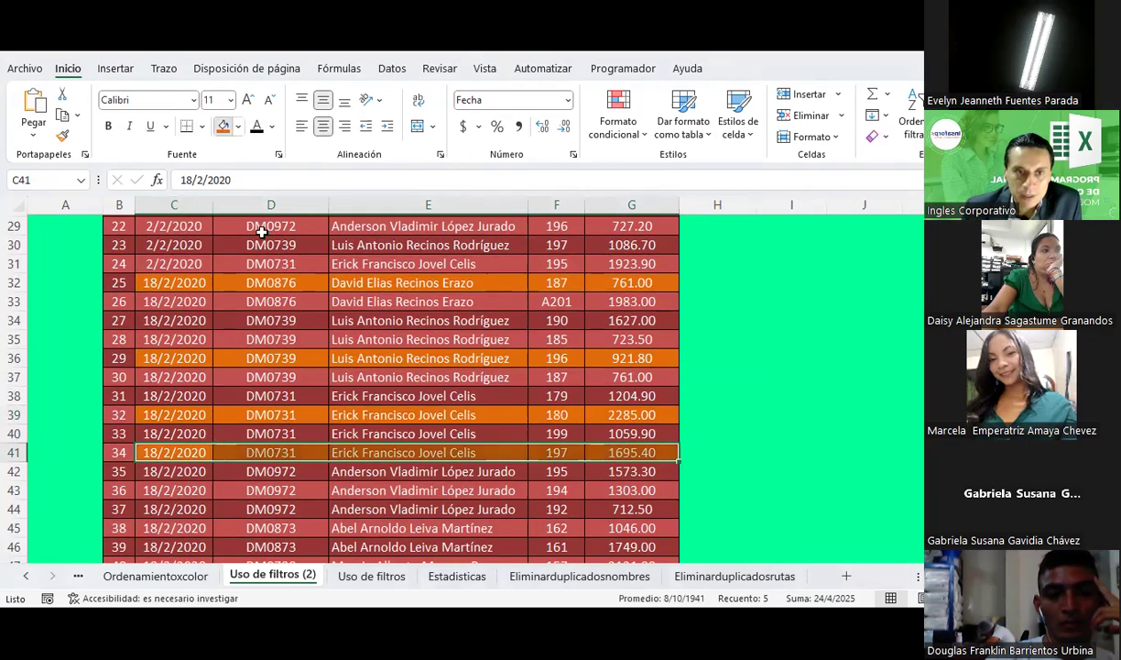
Fill rows 45, 49 and 51 orange across columns C to G
{"action": "scroll", "coordinate": [275, 412], "scroll_direction": "down", "scroll_amount": 3}
{"action": "left_click_drag", "start_coordinate": [195, 358], "coordinate": [601, 357]}
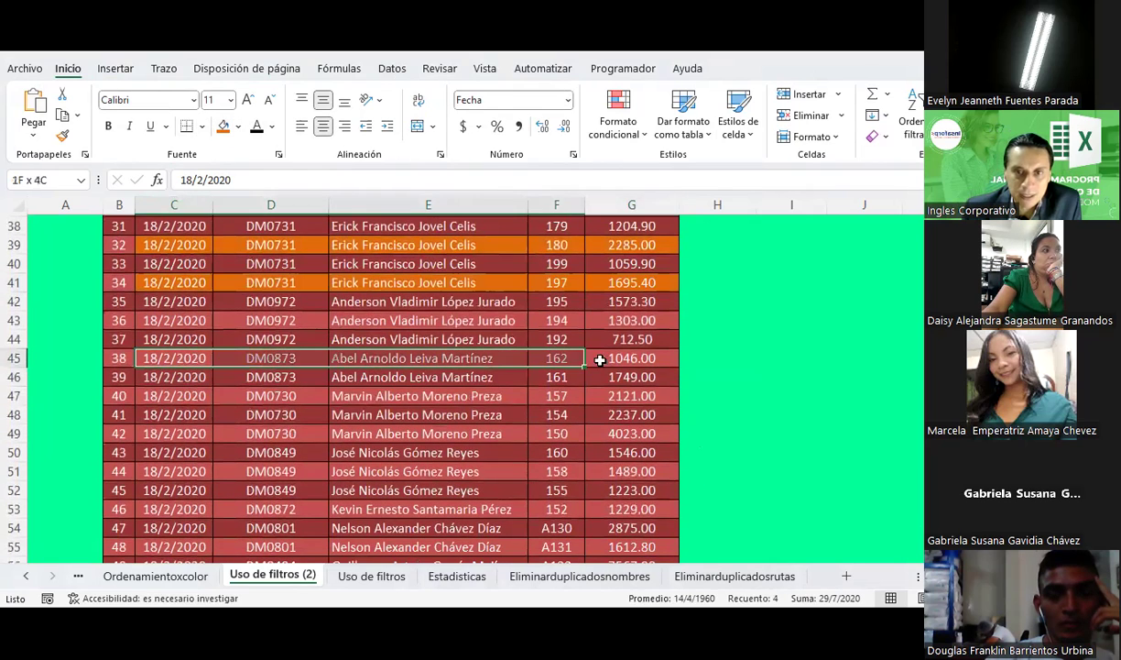
{"action": "left_click", "coordinate": [223, 127]}
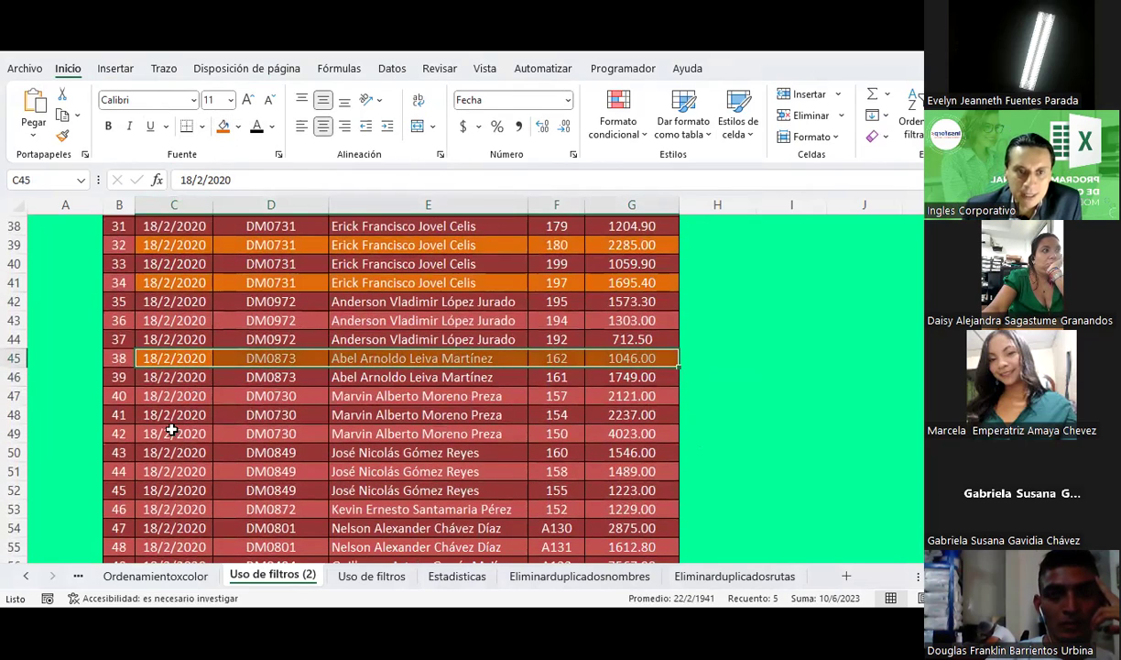
{"action": "left_click_drag", "start_coordinate": [172, 432], "coordinate": [633, 433]}
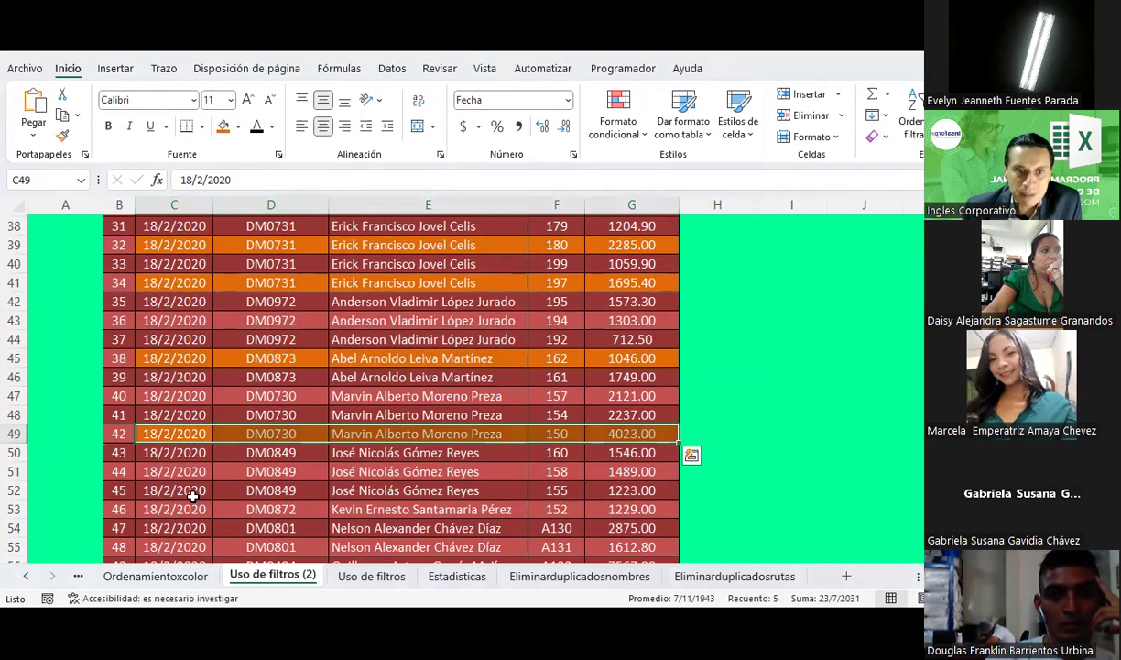
{"action": "left_click_drag", "start_coordinate": [179, 471], "coordinate": [631, 471]}
{"action": "left_click", "coordinate": [224, 127]}
Fill rows 57 and 72 orange across columns C to G
{"action": "scroll", "coordinate": [330, 387], "scroll_direction": "down", "scroll_amount": 3}
{"action": "left_click_drag", "start_coordinate": [200, 415], "coordinate": [623, 419]}
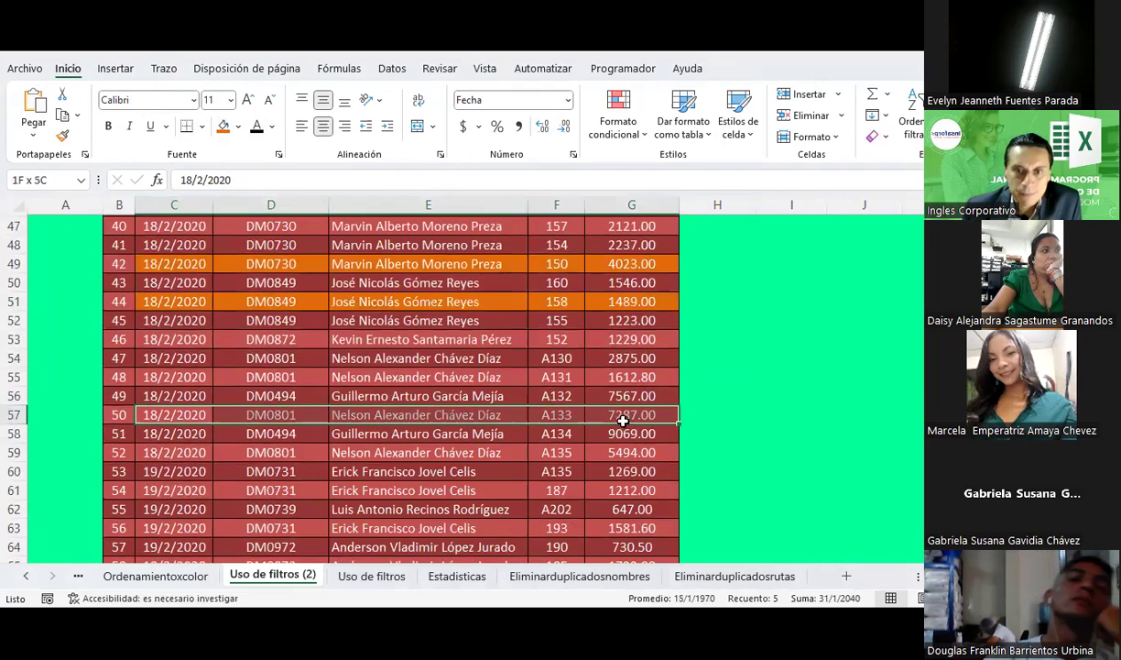
{"action": "left_click", "coordinate": [224, 128]}
{"action": "scroll", "coordinate": [266, 287], "scroll_direction": "down", "scroll_amount": 5}
{"action": "scroll", "coordinate": [269, 287], "scroll_direction": "down", "scroll_amount": 1}
{"action": "left_click_drag", "start_coordinate": [188, 358], "coordinate": [632, 359]}
{"action": "left_click", "coordinate": [223, 127]}
Fill rows 77, 81 and 87 orange across columns C to G
{"action": "scroll", "coordinate": [289, 341], "scroll_direction": "down", "scroll_amount": 2}
{"action": "left_click_drag", "start_coordinate": [185, 342], "coordinate": [632, 339]}
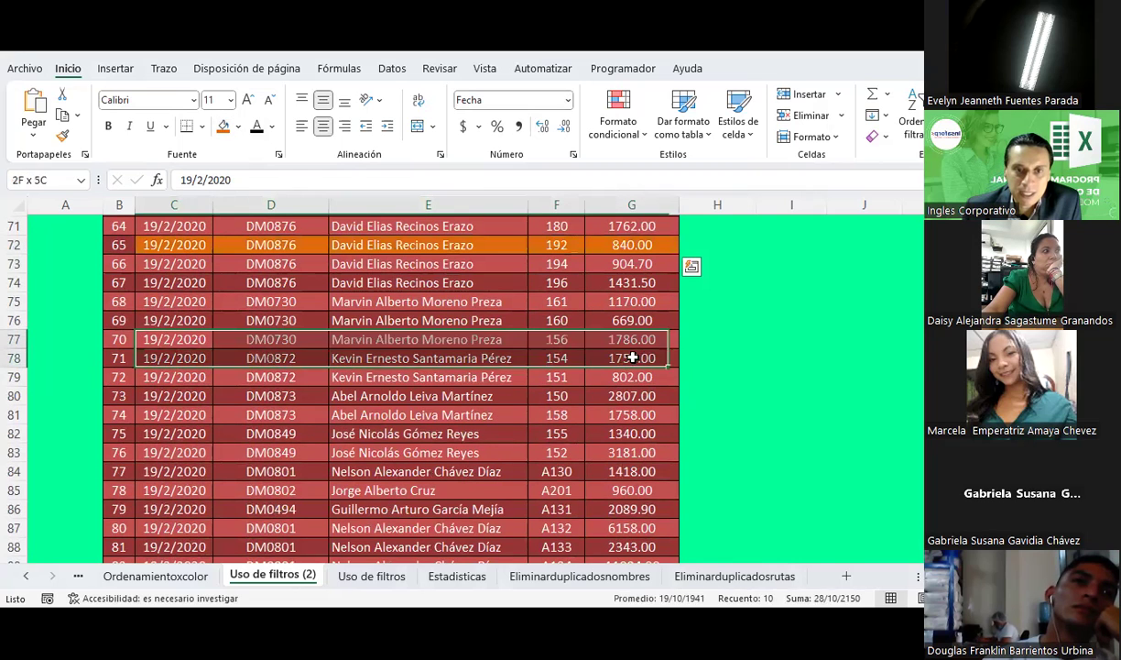
{"action": "left_click", "coordinate": [224, 127]}
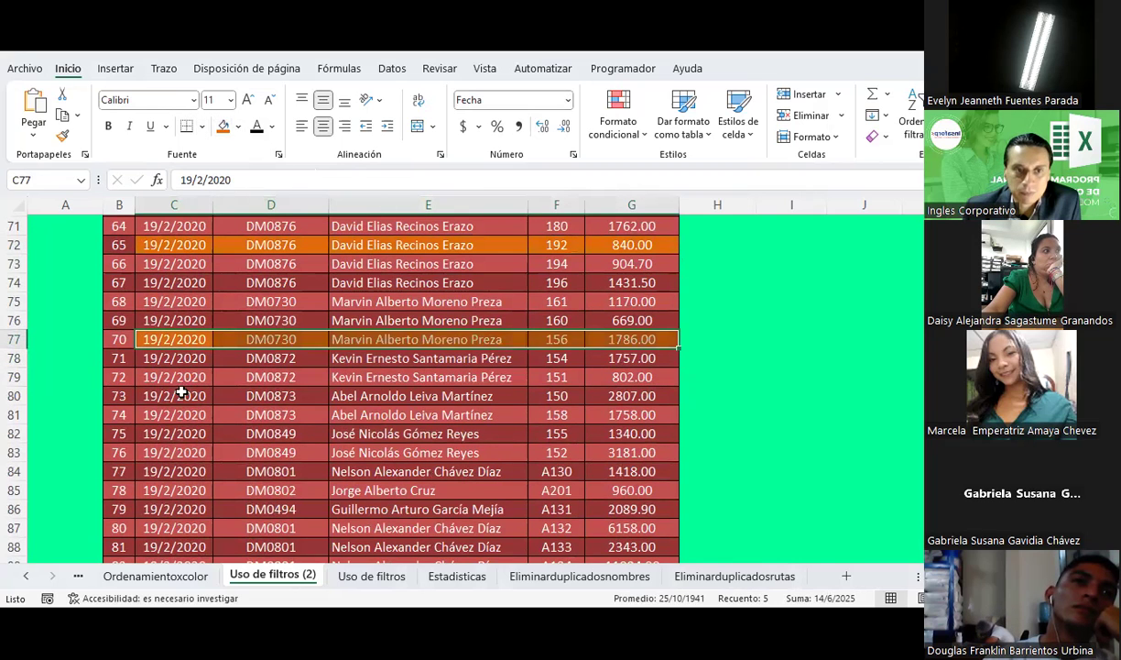
{"action": "left_click_drag", "start_coordinate": [181, 414], "coordinate": [592, 413]}
{"action": "left_click", "coordinate": [223, 128]}
{"action": "scroll", "coordinate": [310, 362], "scroll_direction": "down", "scroll_amount": 3}
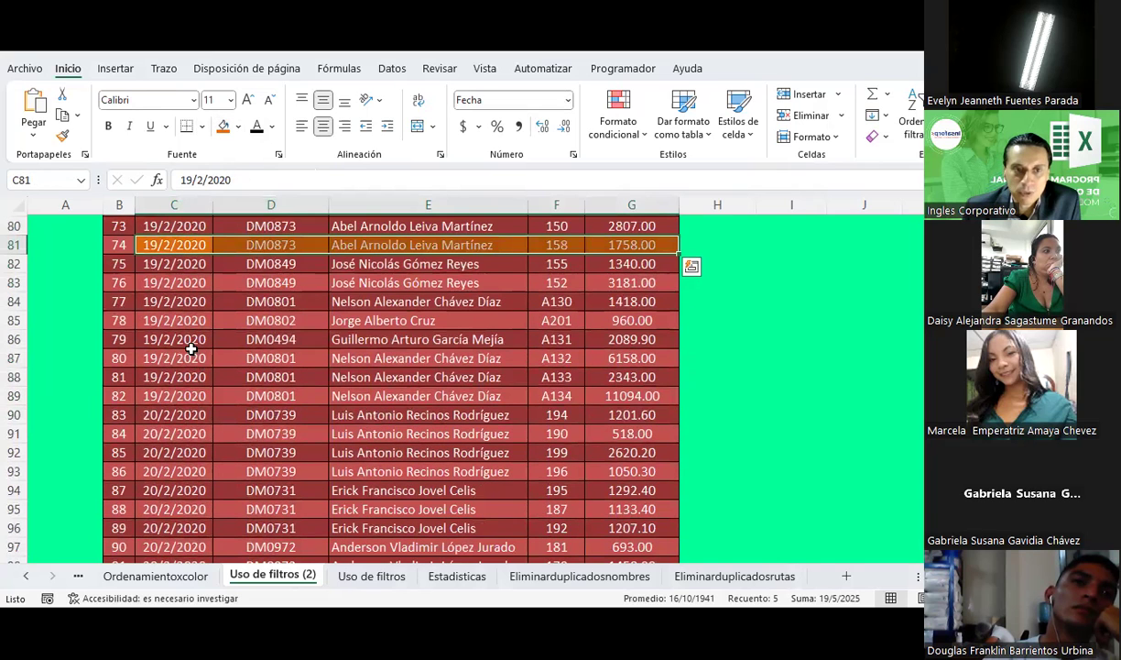
{"action": "left_click_drag", "start_coordinate": [188, 358], "coordinate": [646, 358]}
{"action": "left_click", "coordinate": [224, 127]}
Fill rows 92, 94 and 98 orange, then return to the top of the table
{"action": "left_click_drag", "start_coordinate": [178, 453], "coordinate": [646, 453]}
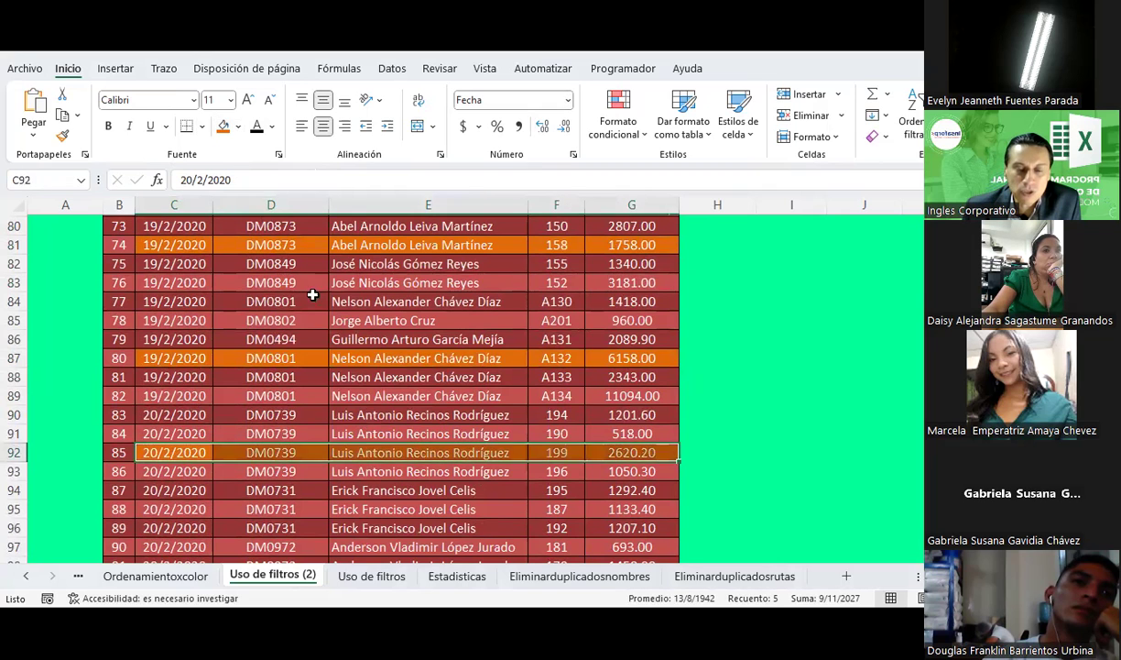
{"action": "scroll", "coordinate": [211, 368], "scroll_direction": "down", "scroll_amount": 2}
{"action": "left_click_drag", "start_coordinate": [198, 377], "coordinate": [646, 377]}
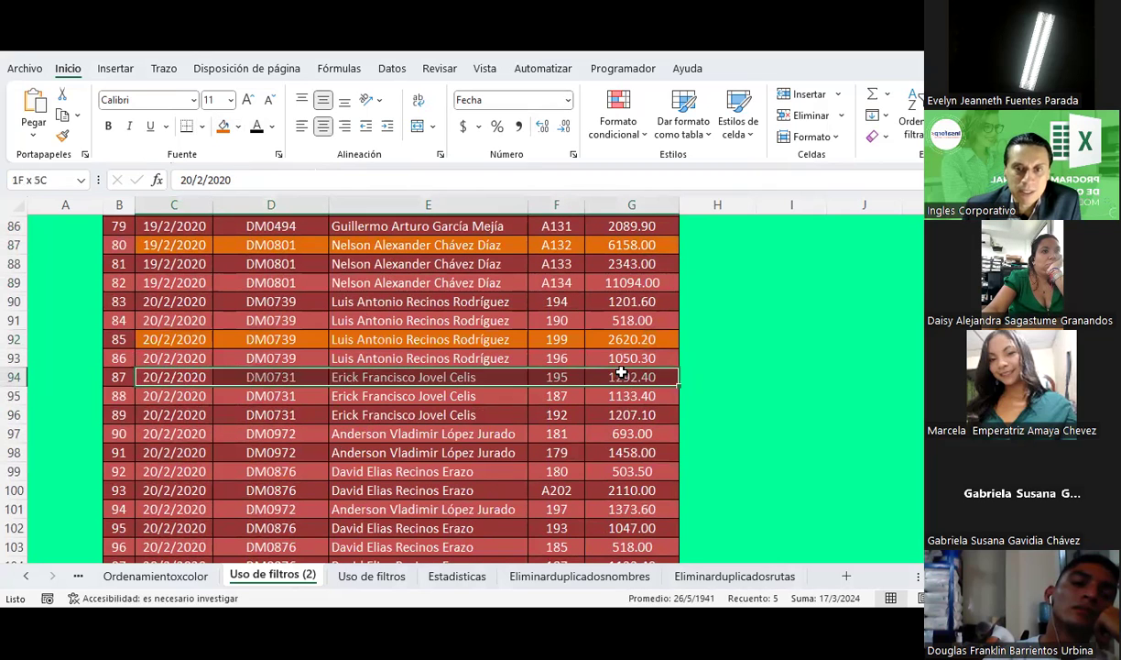
{"action": "left_click", "coordinate": [223, 127]}
{"action": "left_click_drag", "start_coordinate": [183, 453], "coordinate": [646, 453]}
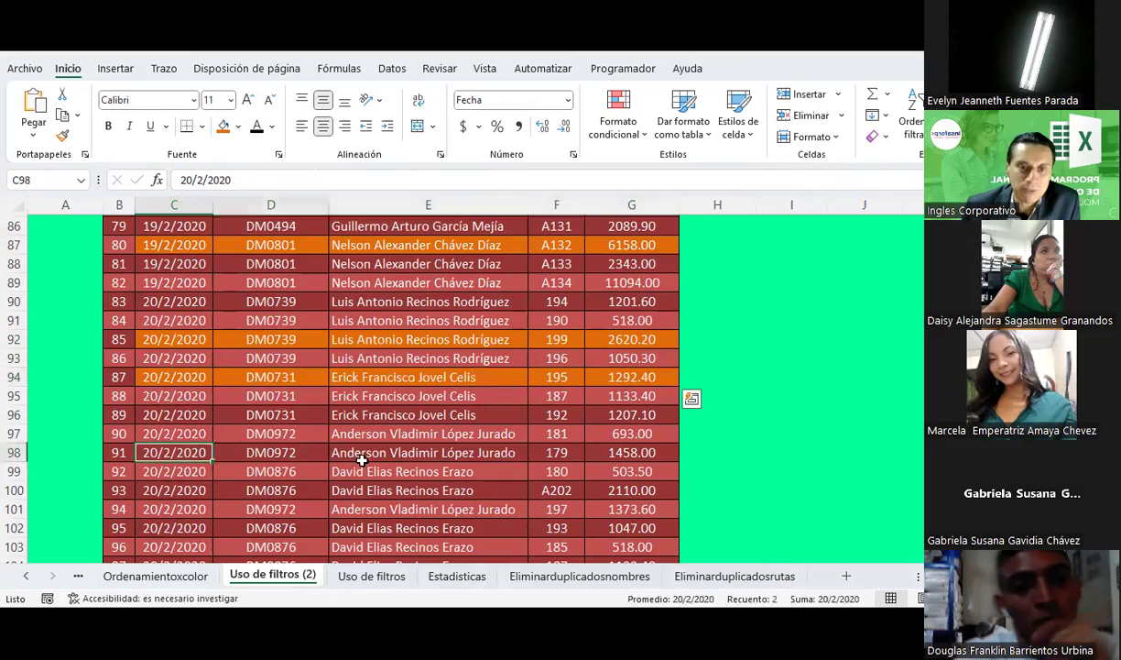
{"action": "left_click", "coordinate": [224, 127]}
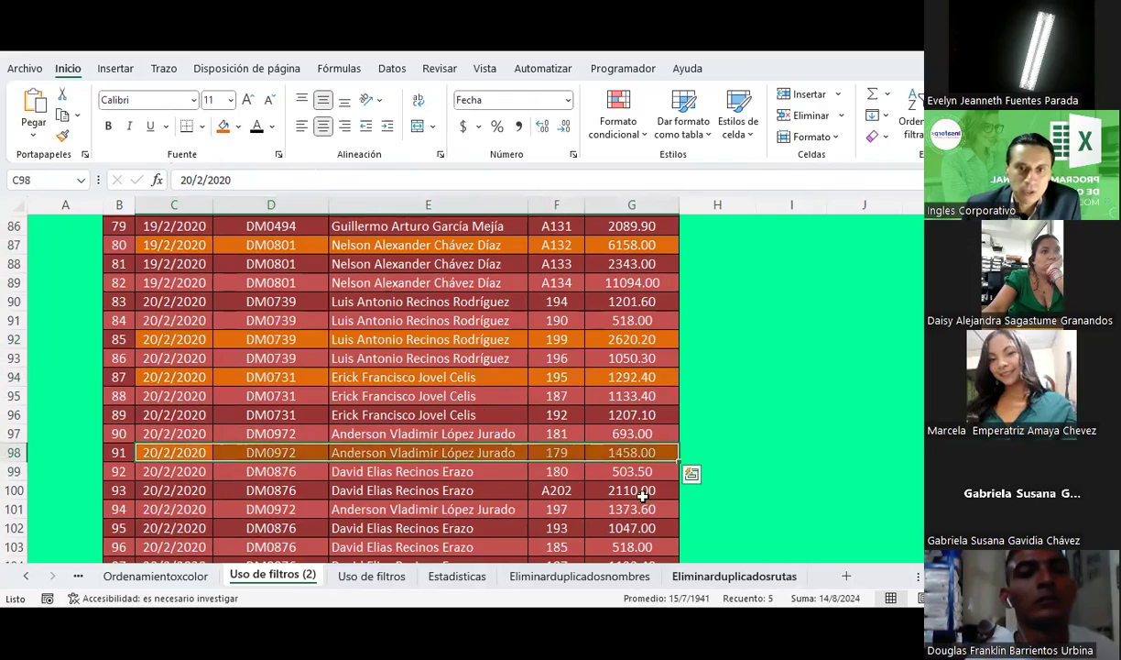
{"action": "scroll", "coordinate": [611, 441], "scroll_direction": "up", "scroll_amount": 11}
{"action": "scroll", "coordinate": [611, 441], "scroll_direction": "up", "scroll_amount": 2}
{"action": "scroll", "coordinate": [611, 440], "scroll_direction": "up", "scroll_amount": 5}
{"action": "scroll", "coordinate": [611, 441], "scroll_direction": "up", "scroll_amount": 2}
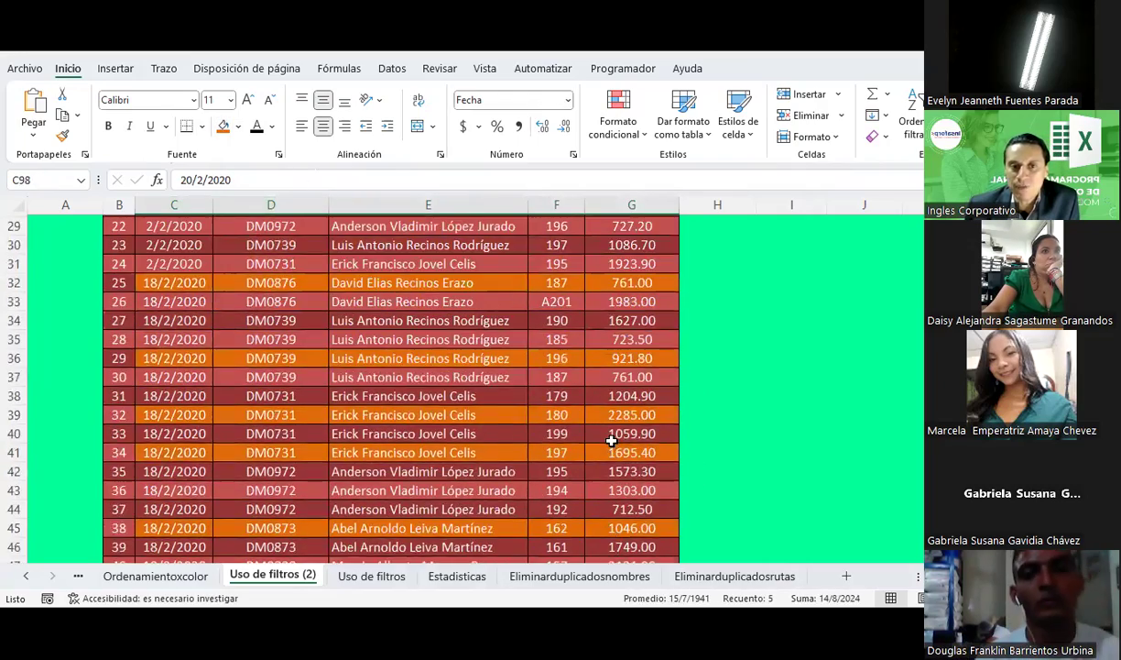
{"action": "scroll", "coordinate": [365, 325], "scroll_direction": "up", "scroll_amount": 4}
{"action": "scroll", "coordinate": [365, 326], "scroll_direction": "up", "scroll_amount": 4}
{"action": "scroll", "coordinate": [365, 326], "scroll_direction": "up", "scroll_amount": 2}
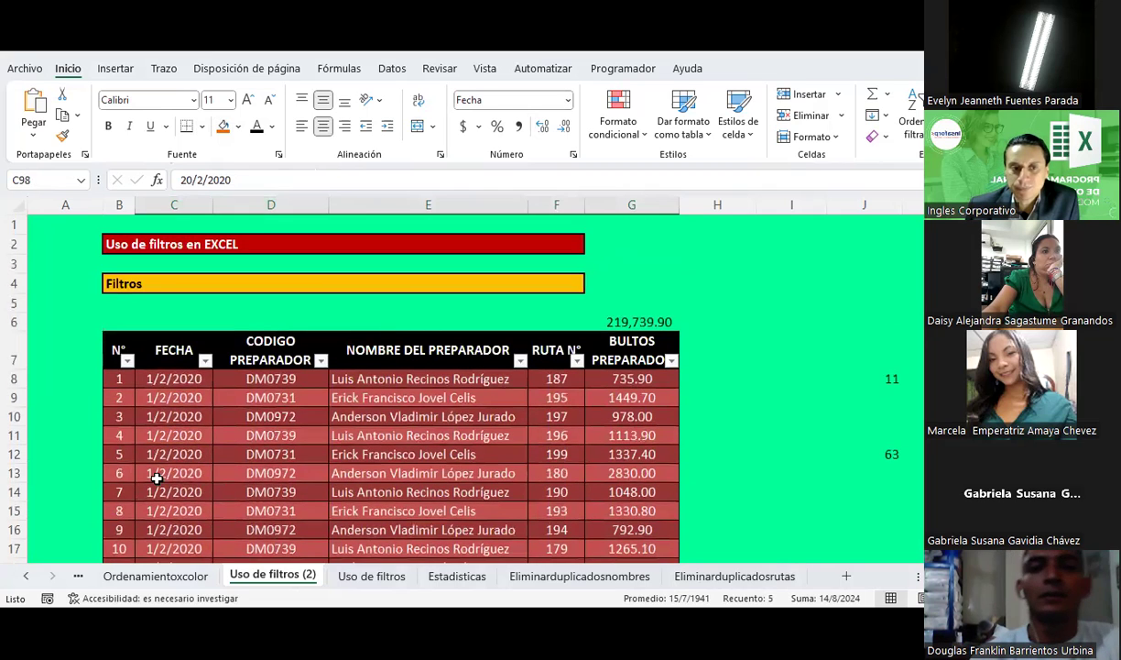
Fill C13:G13 orange, then filter NOMBRE DEL PREPARADOR by orange cell color, leaving 16 records
{"action": "left_click_drag", "start_coordinate": [156, 473], "coordinate": [631, 472]}
{"action": "left_click", "coordinate": [224, 128]}
{"action": "left_click", "coordinate": [495, 416]}
{"action": "left_click", "coordinate": [516, 359]}
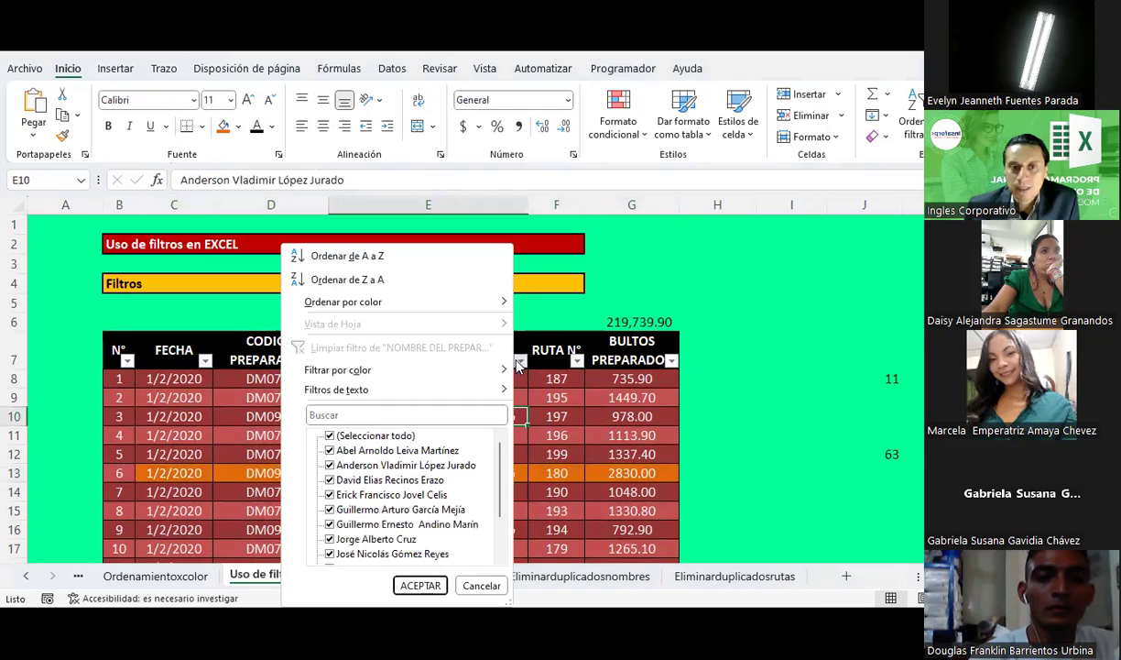
{"action": "key", "text": "Escape"}
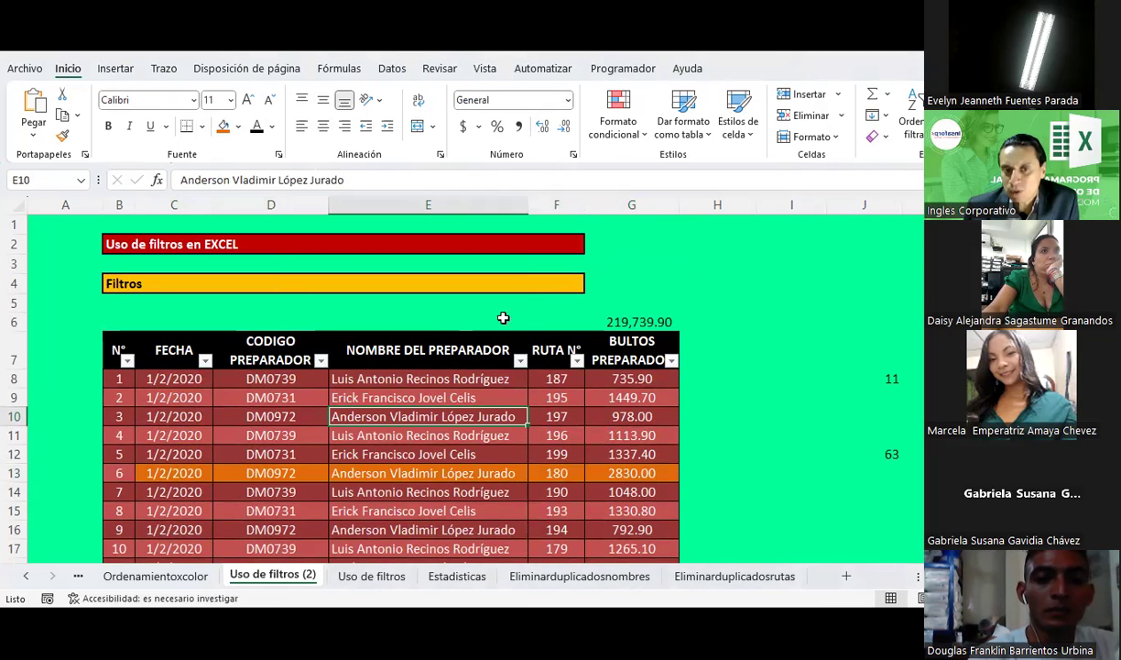
{"action": "left_click", "coordinate": [521, 365]}
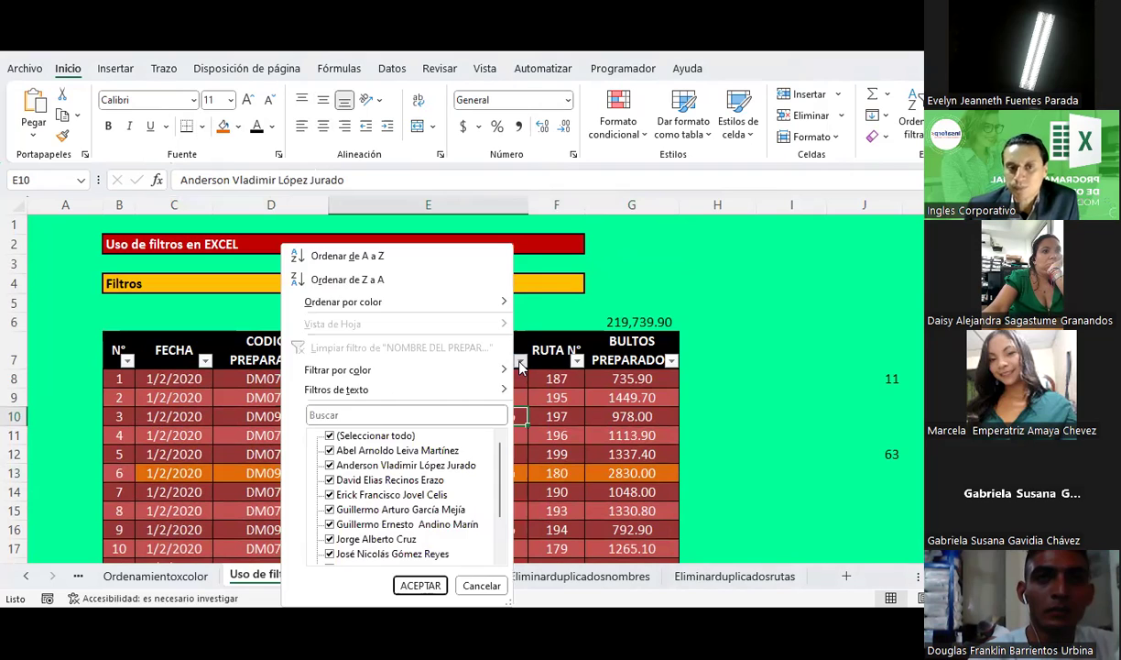
{"action": "mouse_move", "coordinate": [352, 377]}
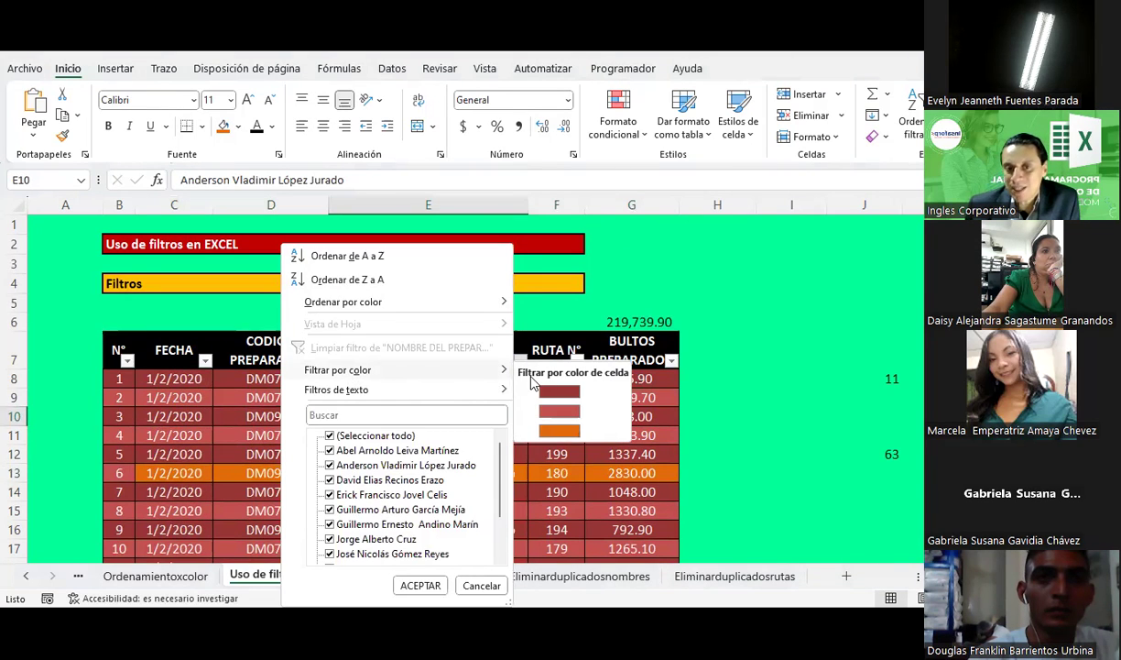
{"action": "left_click", "coordinate": [564, 431]}
{"action": "scroll", "coordinate": [568, 432], "scroll_direction": "down", "scroll_amount": 2}
{"action": "scroll", "coordinate": [567, 433], "scroll_direction": "down", "scroll_amount": 2}
{"action": "scroll", "coordinate": [567, 432], "scroll_direction": "up", "scroll_amount": 1}
{"action": "scroll", "coordinate": [567, 433], "scroll_direction": "up", "scroll_amount": 1}
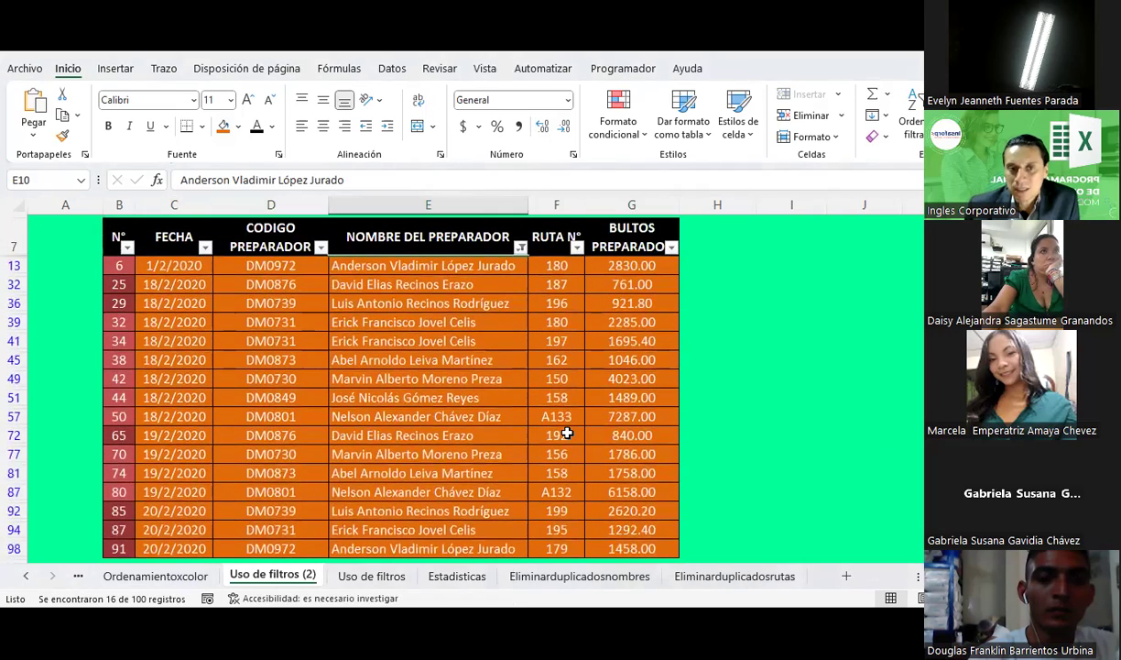
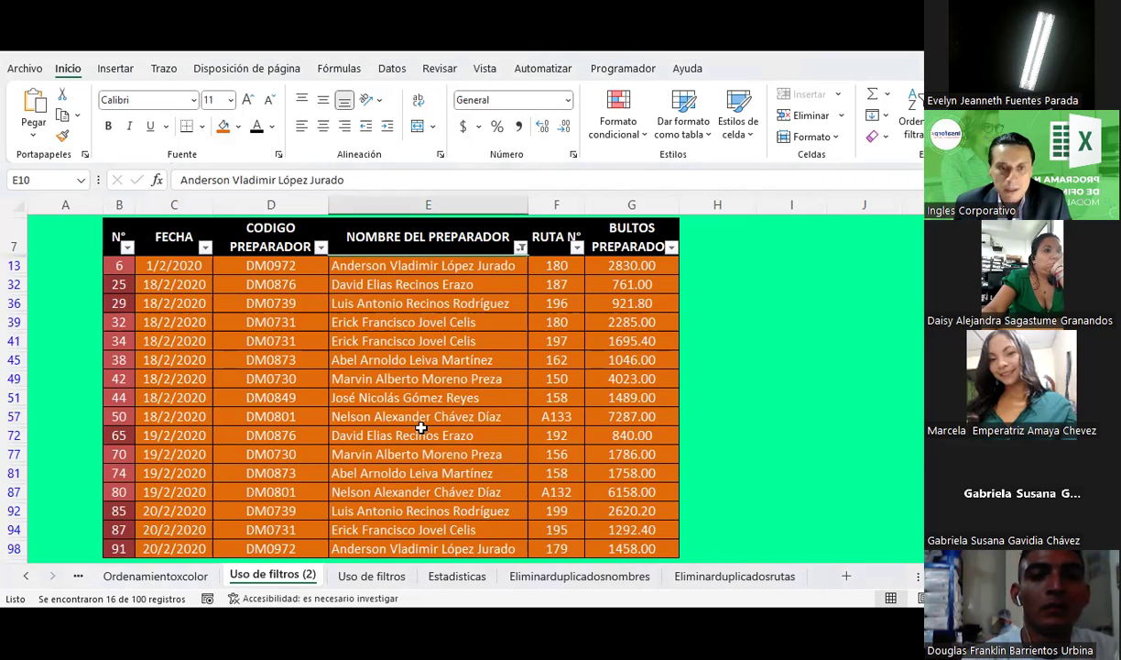
Open the NOMBRE DEL PREPARADOR filter list and close it without changes
{"action": "scroll", "coordinate": [420, 428], "scroll_direction": "up", "scroll_amount": 1}
{"action": "left_click", "coordinate": [520, 303]}
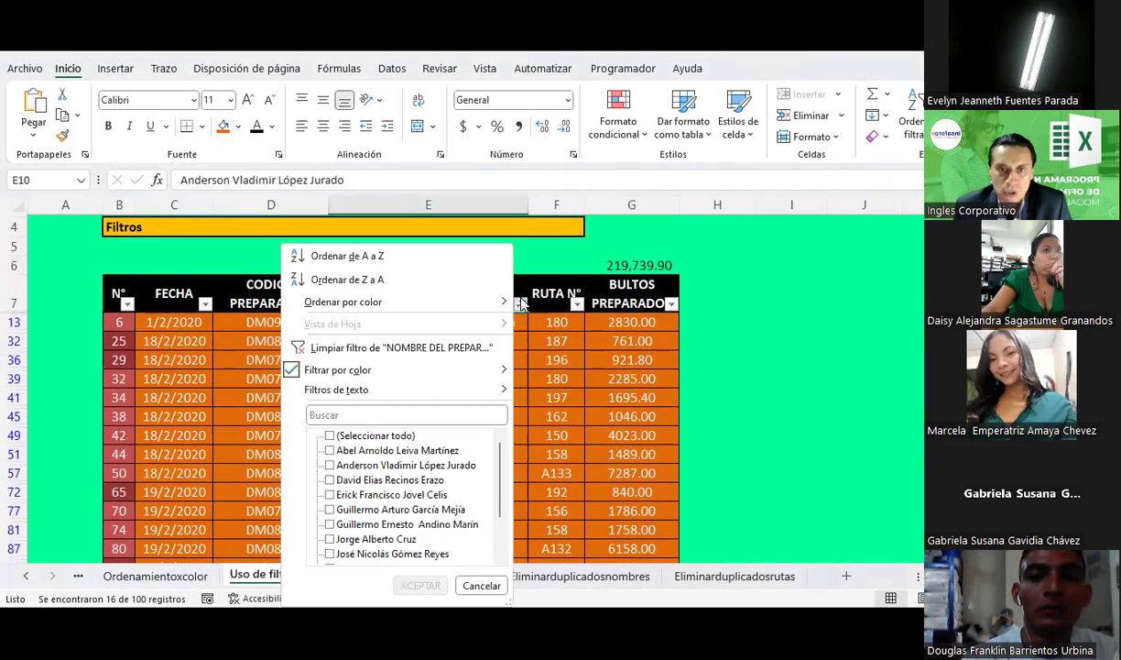
{"action": "left_click", "coordinate": [574, 364]}
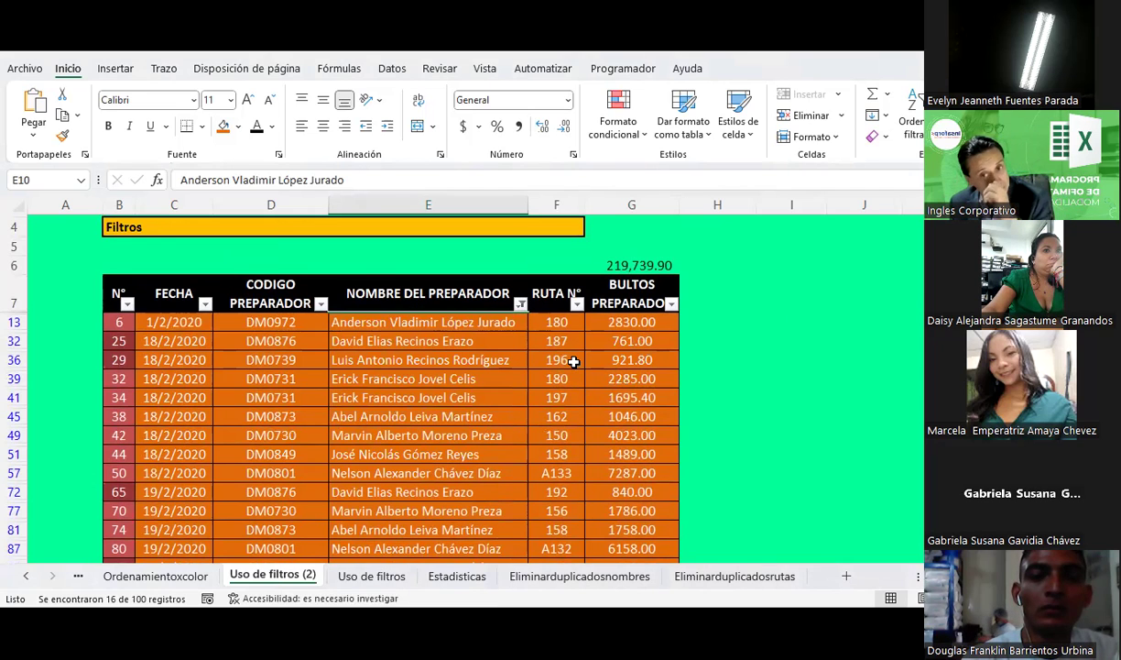
Review the Uso de filtros table from its N° header, then move to the Estadísticas sheet
{"action": "left_click", "coordinate": [400, 587]}
{"action": "scroll", "coordinate": [417, 428], "scroll_direction": "up", "scroll_amount": 4}
{"action": "scroll", "coordinate": [417, 427], "scroll_direction": "up", "scroll_amount": 3}
{"action": "scroll", "coordinate": [417, 428], "scroll_direction": "up", "scroll_amount": 3}
{"action": "left_click", "coordinate": [119, 350]}
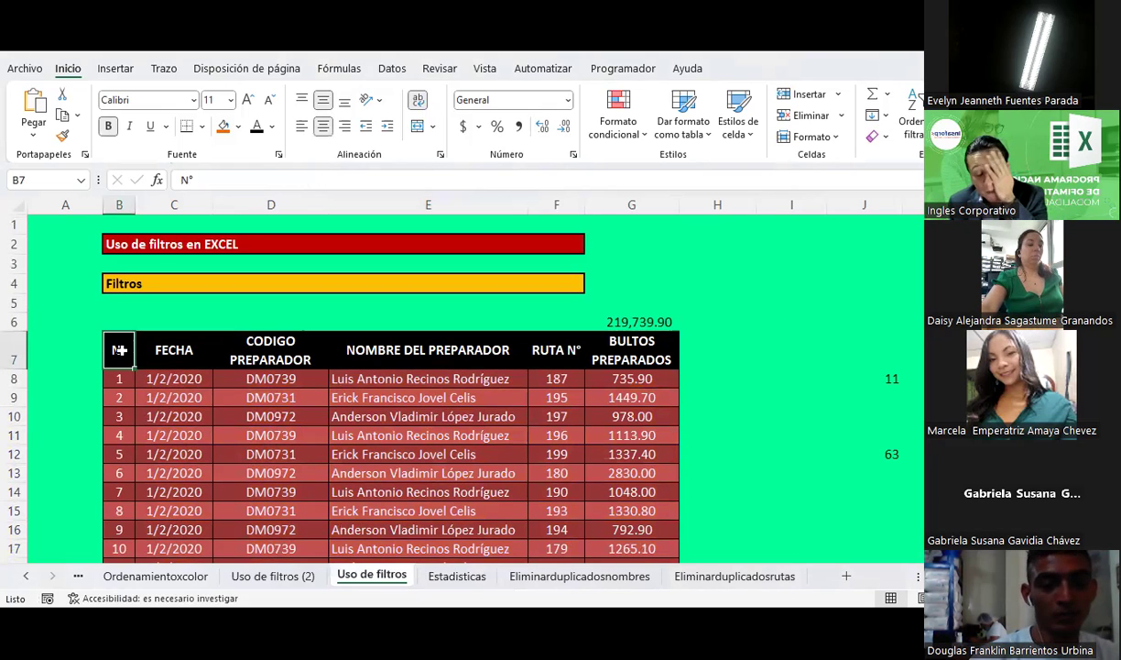
{"action": "left_click", "coordinate": [337, 399]}
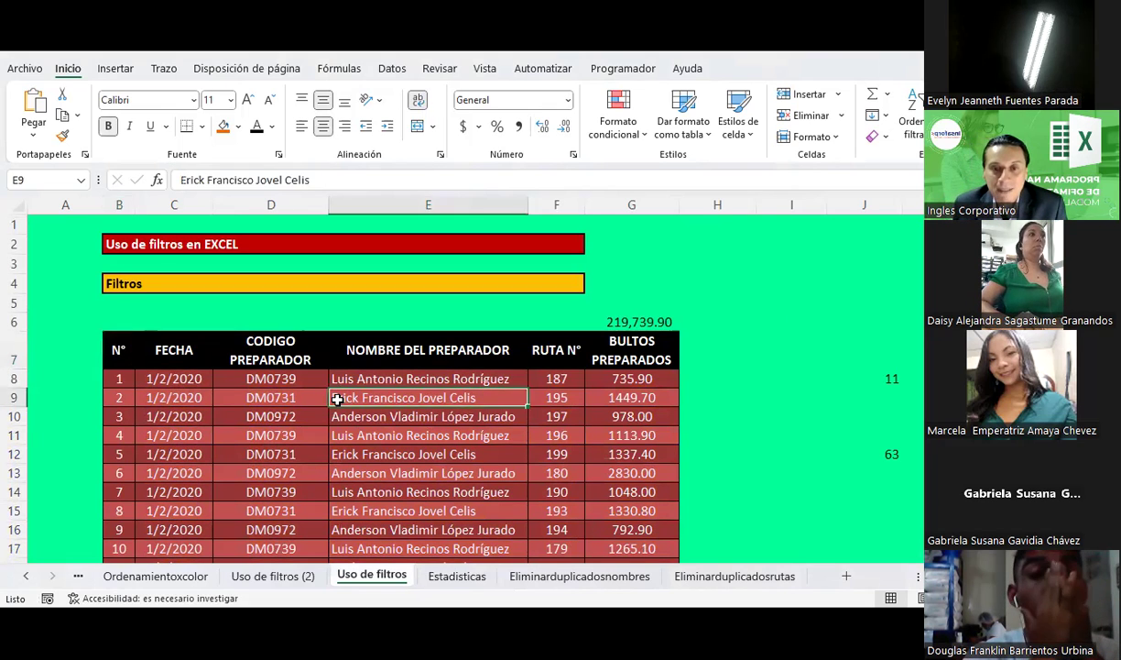
{"action": "scroll", "coordinate": [337, 400], "scroll_direction": "down", "scroll_amount": 4}
{"action": "scroll", "coordinate": [337, 394], "scroll_direction": "down", "scroll_amount": 6}
{"action": "left_click", "coordinate": [463, 578]}
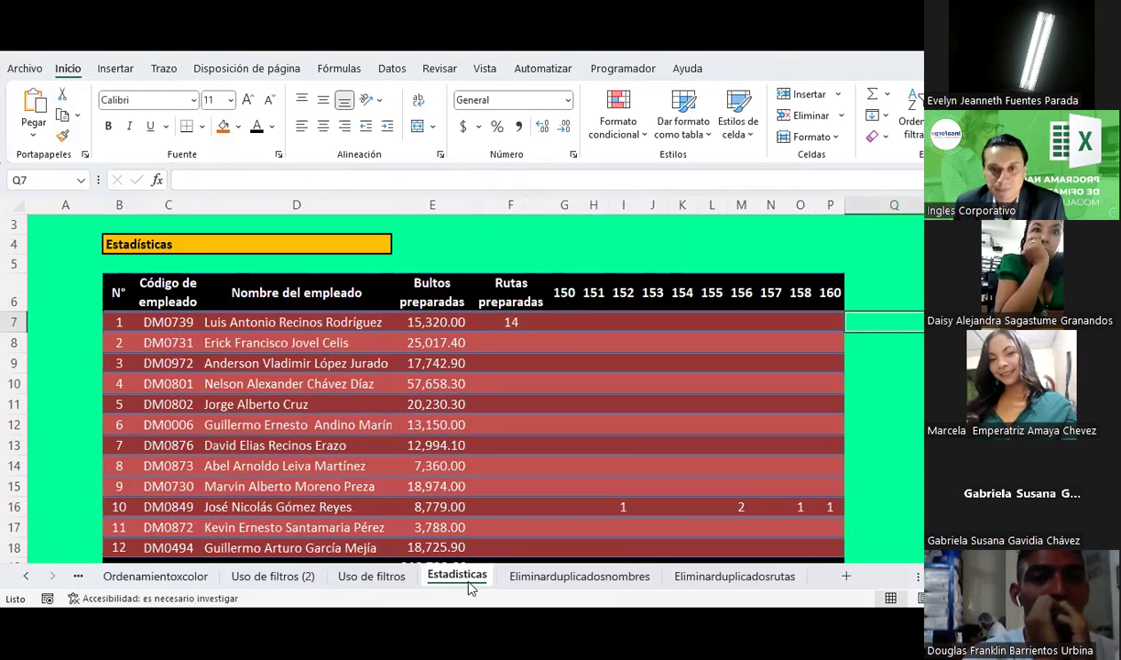
Delete the 14 from the first employee's Rutas preparadas cell F7
{"action": "left_click", "coordinate": [432, 383]}
{"action": "scroll", "coordinate": [432, 383], "scroll_direction": "down", "scroll_amount": 1}
{"action": "left_click", "coordinate": [500, 261]}
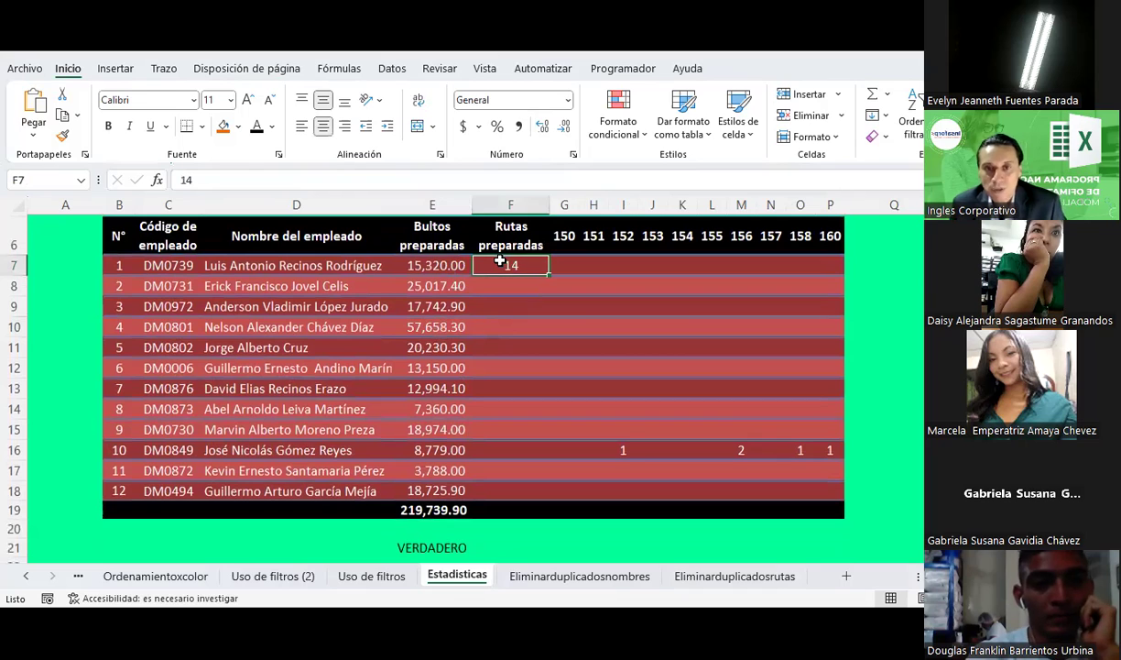
{"action": "key", "text": "Delete"}
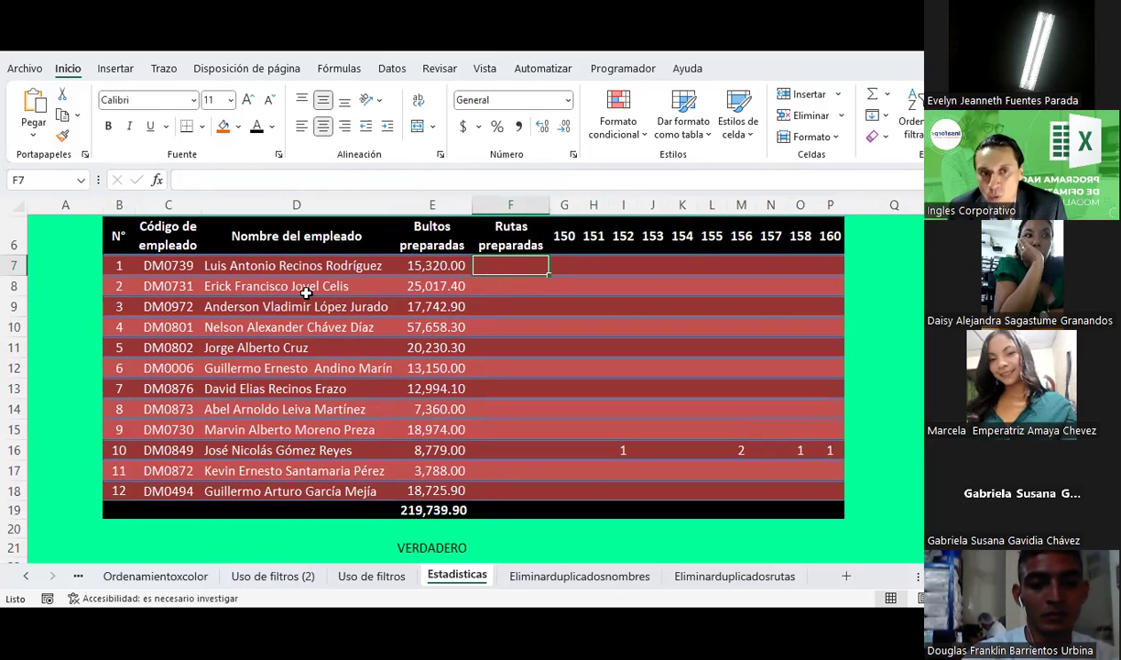
On Uso de filtros, turn on Datos > Filtro for the table headers
{"action": "left_click", "coordinate": [371, 575]}
{"action": "scroll", "coordinate": [400, 372], "scroll_direction": "up", "scroll_amount": 3}
{"action": "scroll", "coordinate": [425, 386], "scroll_direction": "up", "scroll_amount": 3}
{"action": "scroll", "coordinate": [424, 385], "scroll_direction": "up", "scroll_amount": 4}
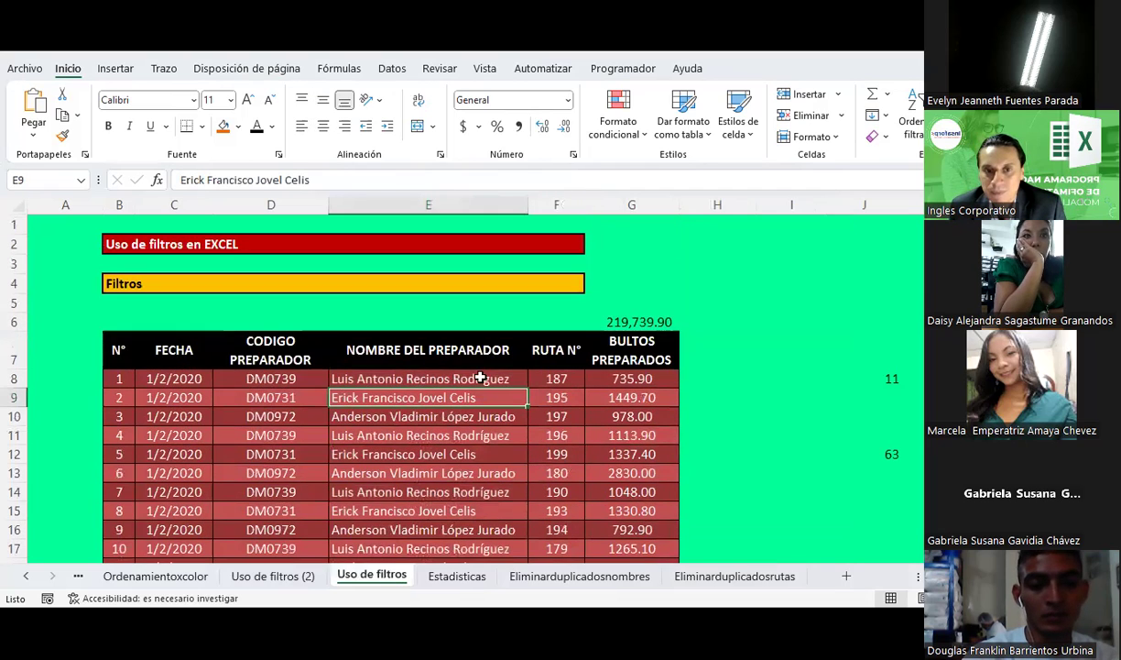
{"action": "left_click", "coordinate": [120, 350]}
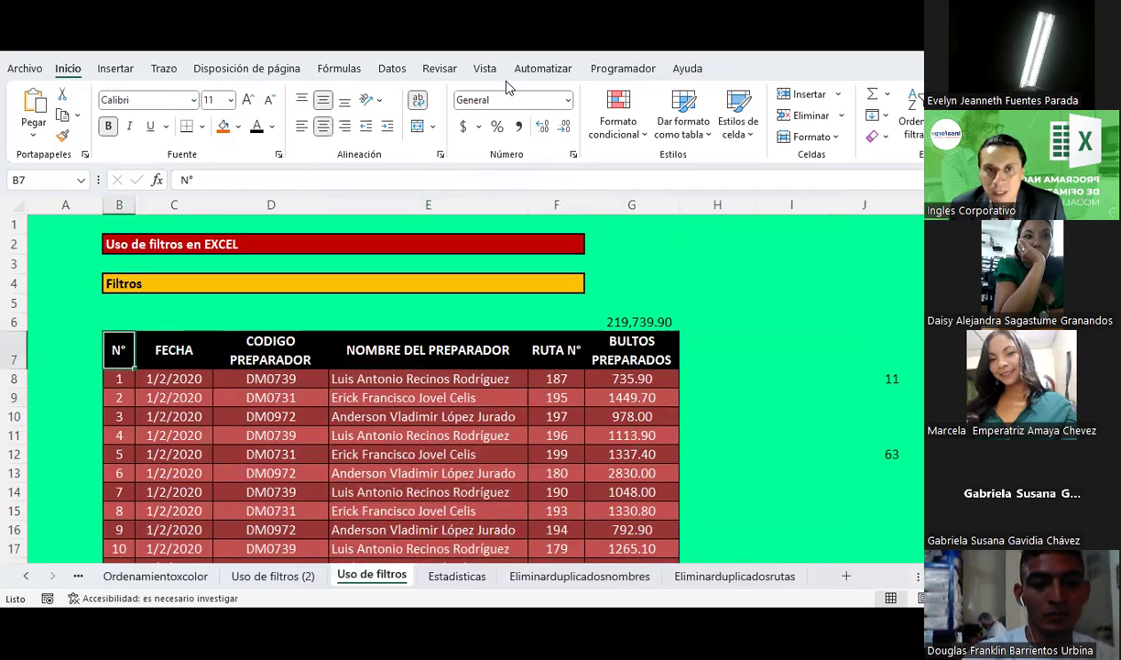
{"action": "left_click", "coordinate": [392, 69]}
{"action": "left_click", "coordinate": [579, 110]}
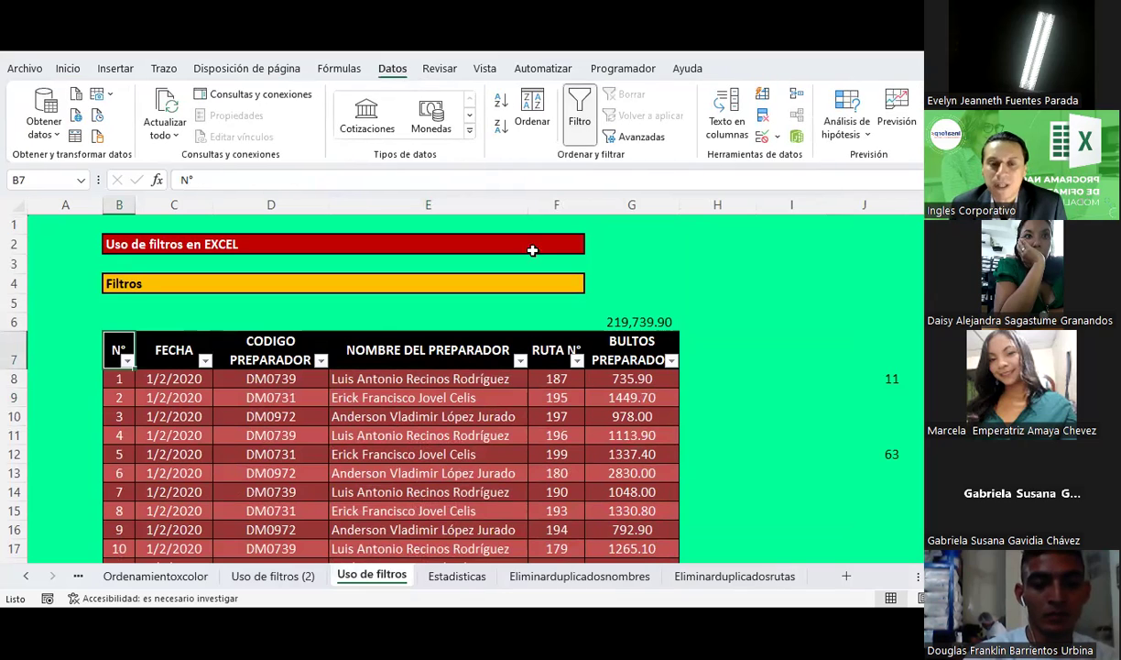
Filter NOMBRE DEL PREPARADOR by searching 'lui', leaving 14 of 100 records
{"action": "left_click", "coordinate": [519, 360]}
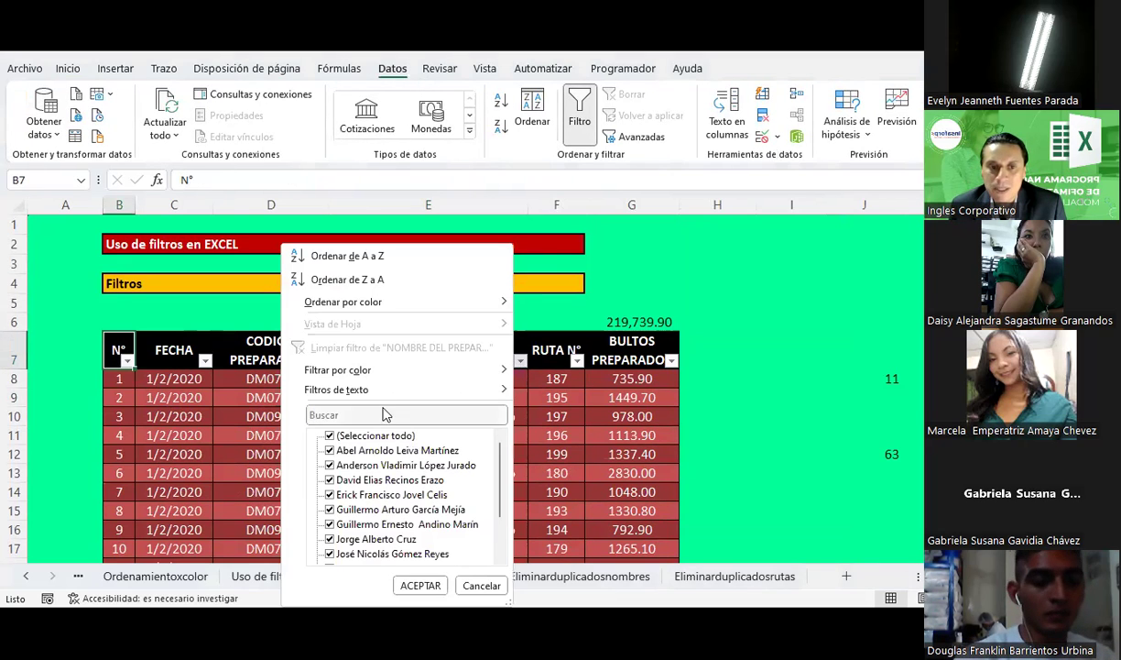
{"action": "left_click", "coordinate": [392, 414]}
{"action": "type", "text": "lui"}
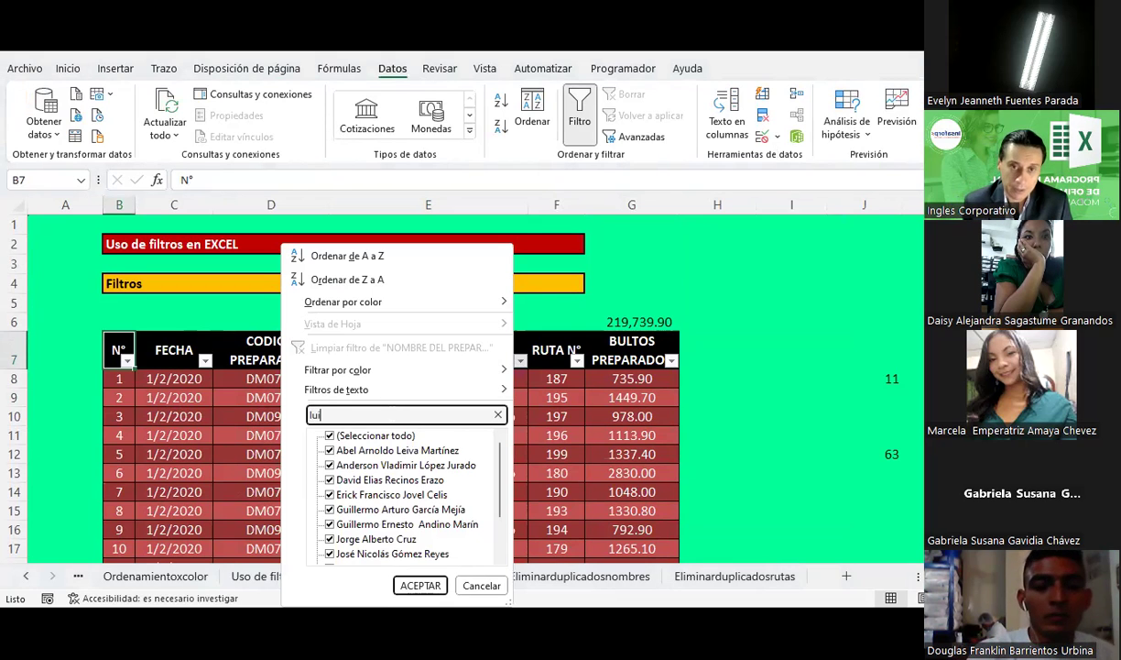
{"action": "left_click", "coordinate": [418, 582]}
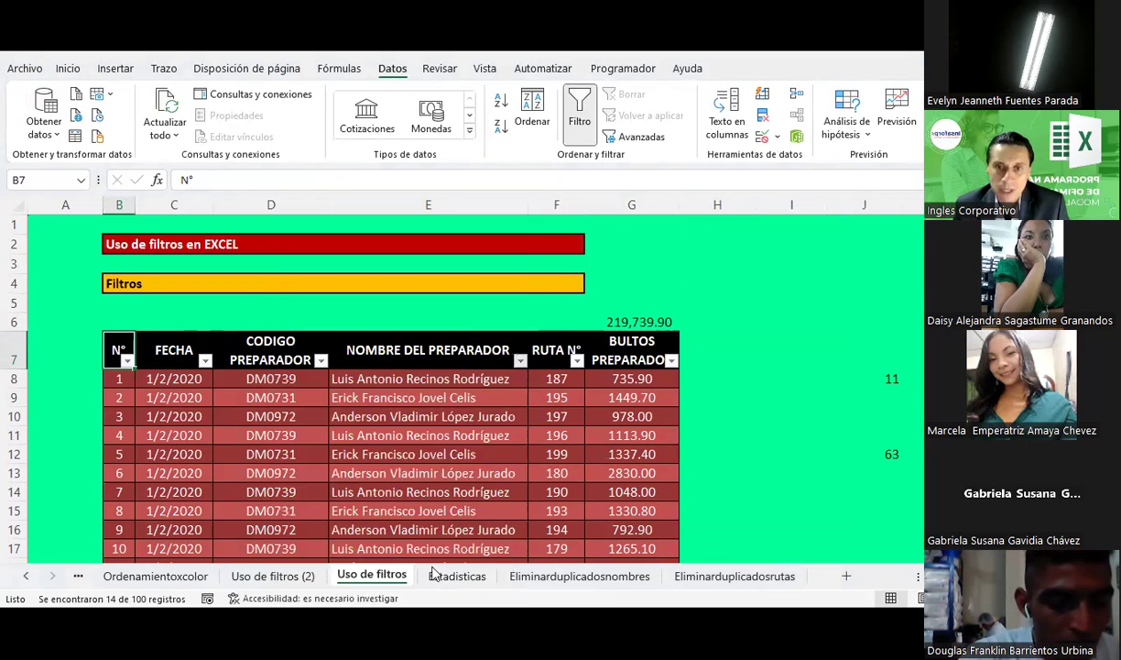
{"action": "scroll", "coordinate": [386, 409], "scroll_direction": "down", "scroll_amount": 2}
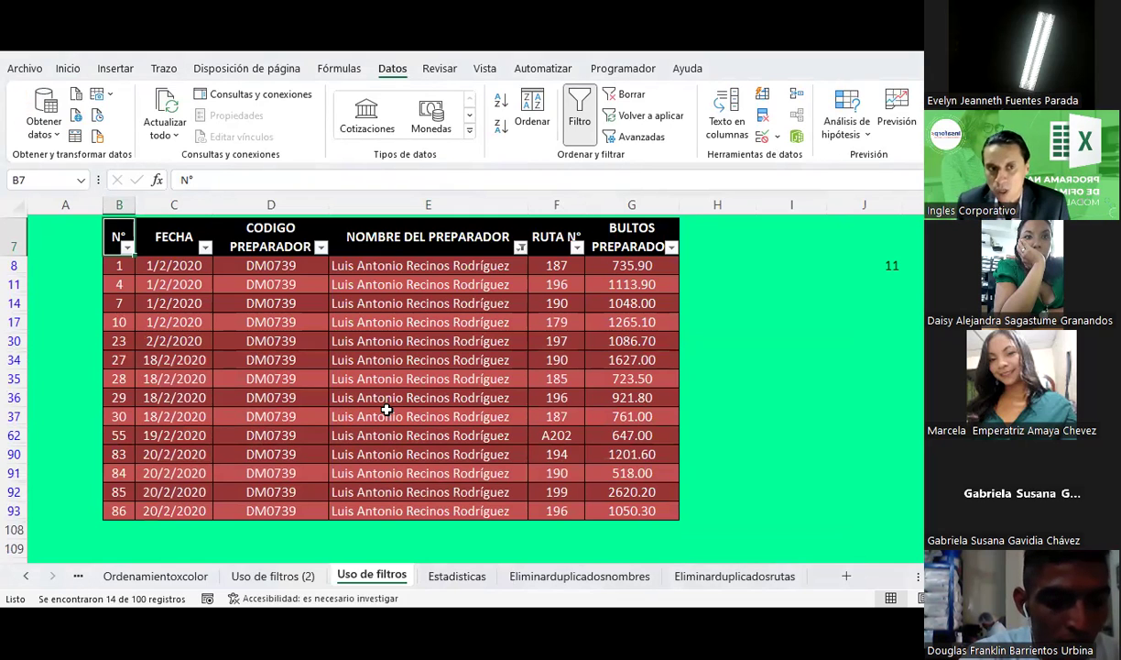
Select the visible RUTA N° cells F8:F93 to confirm a count of 14 routes
{"action": "left_click", "coordinate": [559, 265]}
{"action": "left_click", "coordinate": [559, 285]}
{"action": "left_click", "coordinate": [560, 305]}
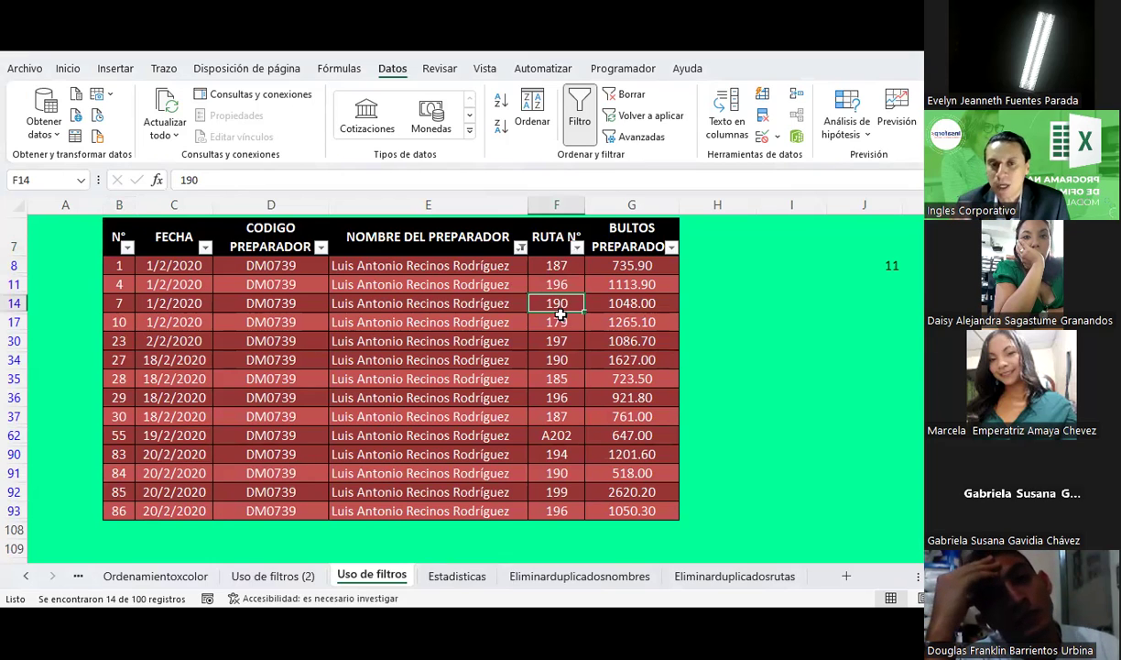
{"action": "mouse_move", "coordinate": [556, 265]}
{"action": "left_mouse_down"}
{"action": "mouse_move", "coordinate": [572, 492]}
{"action": "mouse_move", "coordinate": [559, 511]}
{"action": "left_mouse_up"}
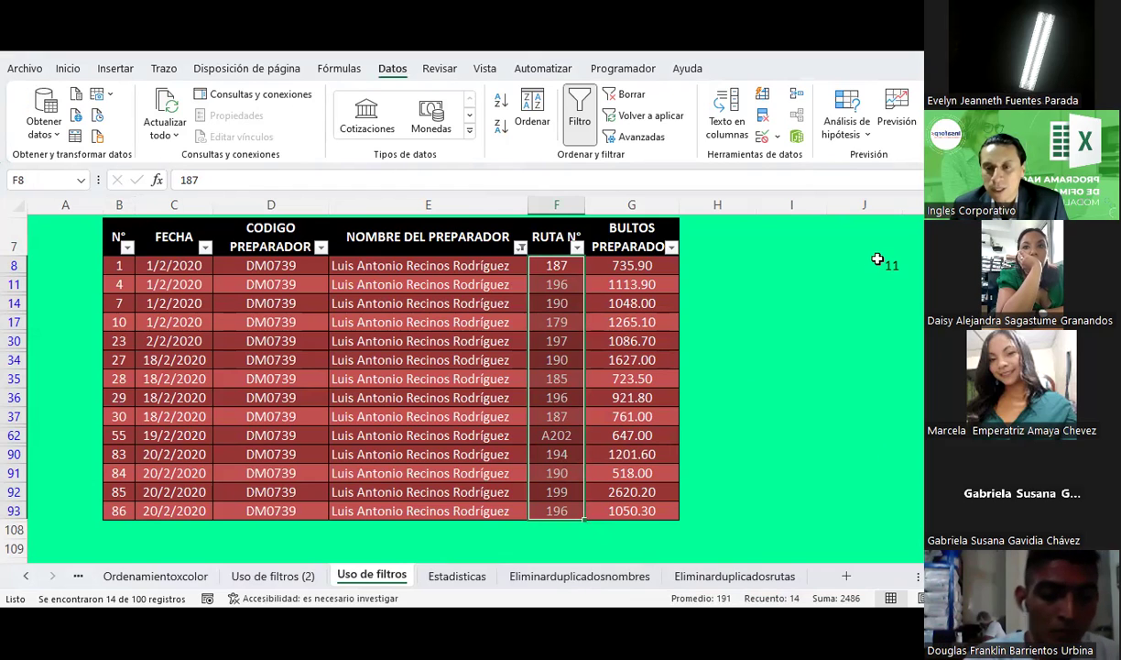
{"action": "left_click", "coordinate": [884, 264]}
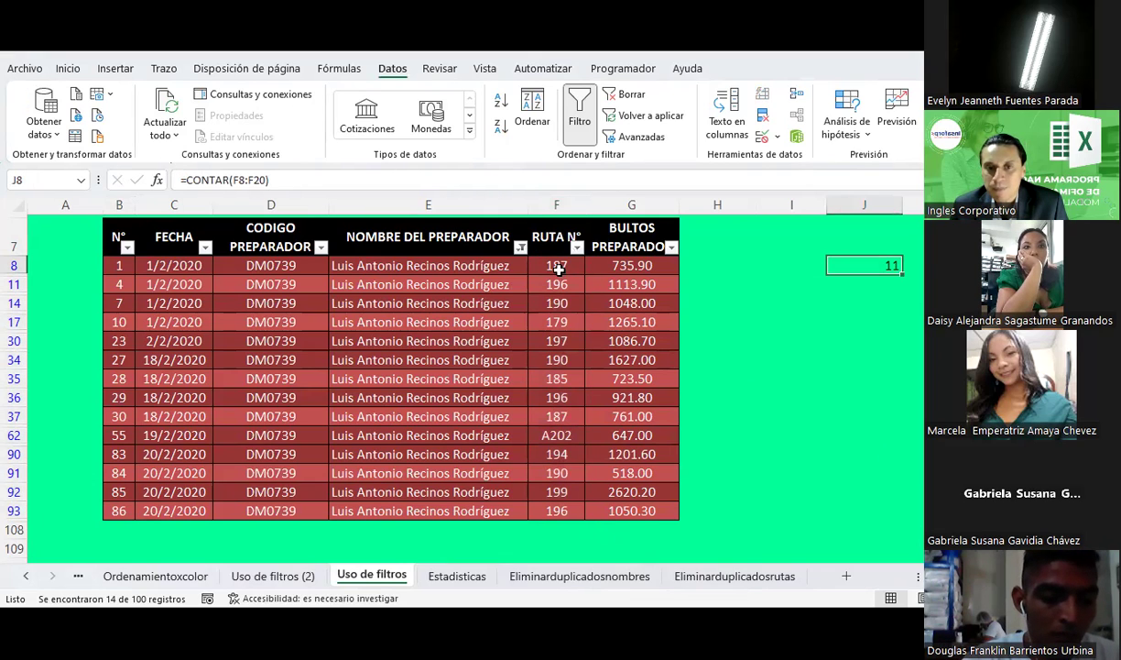
{"action": "left_click_drag", "start_coordinate": [559, 266], "coordinate": [561, 510]}
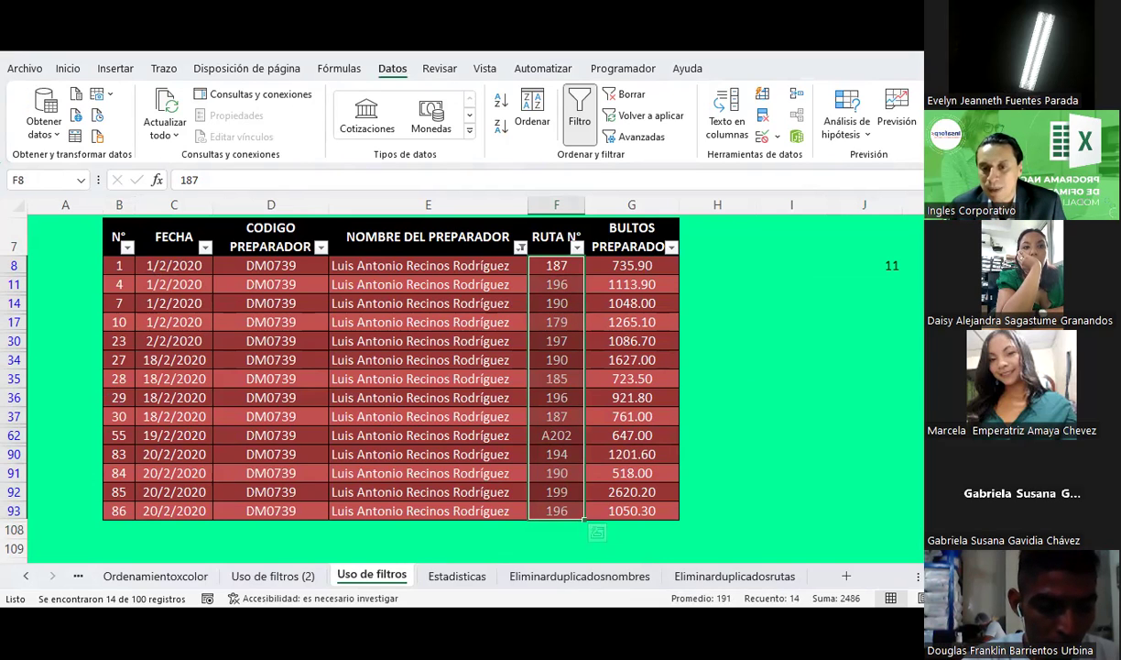
{"action": "left_click", "coordinate": [458, 575]}
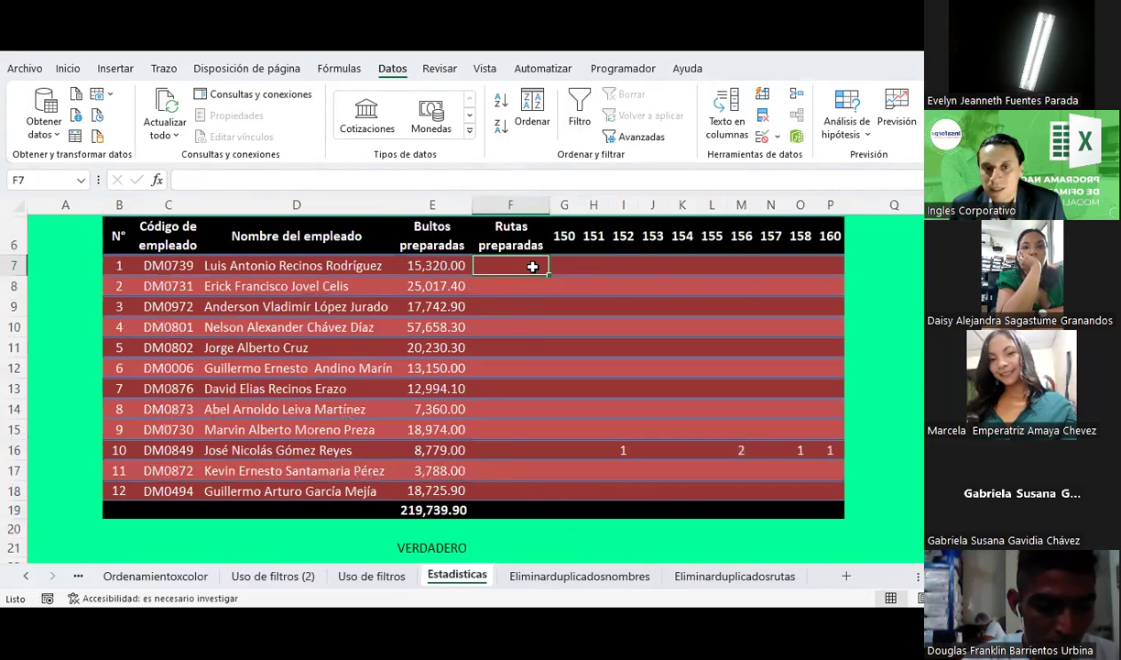
Enter 14 in F7 as the first employee's Rutas preparadas
{"action": "type", "text": "14"}
{"action": "key", "text": "Return"}
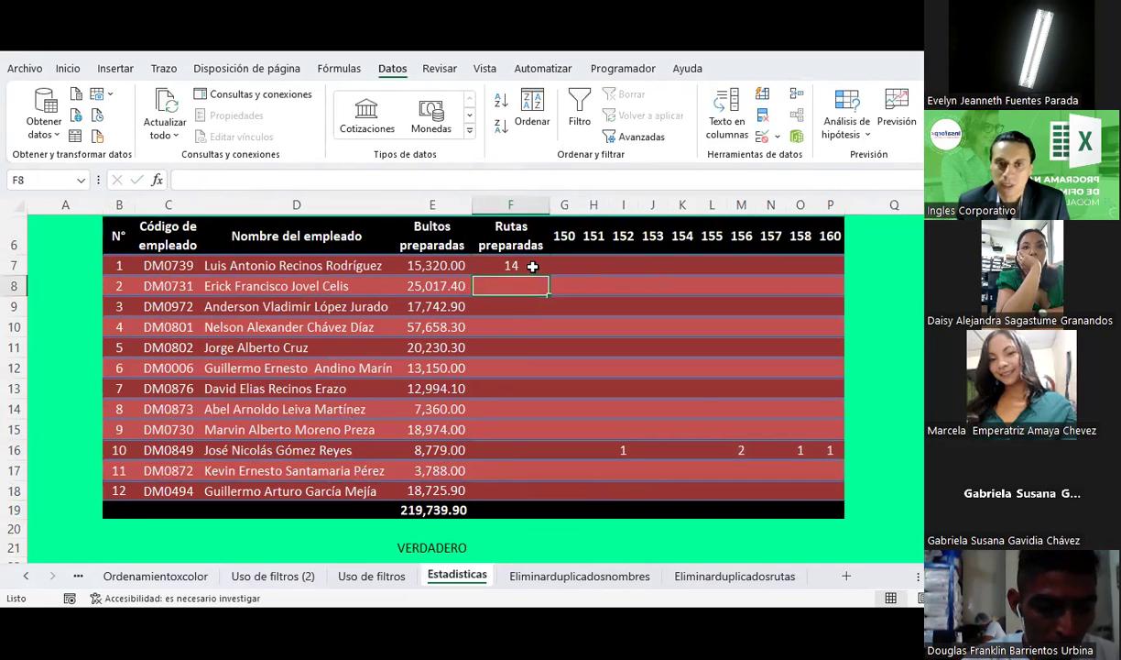
{"action": "left_click", "coordinate": [385, 575]}
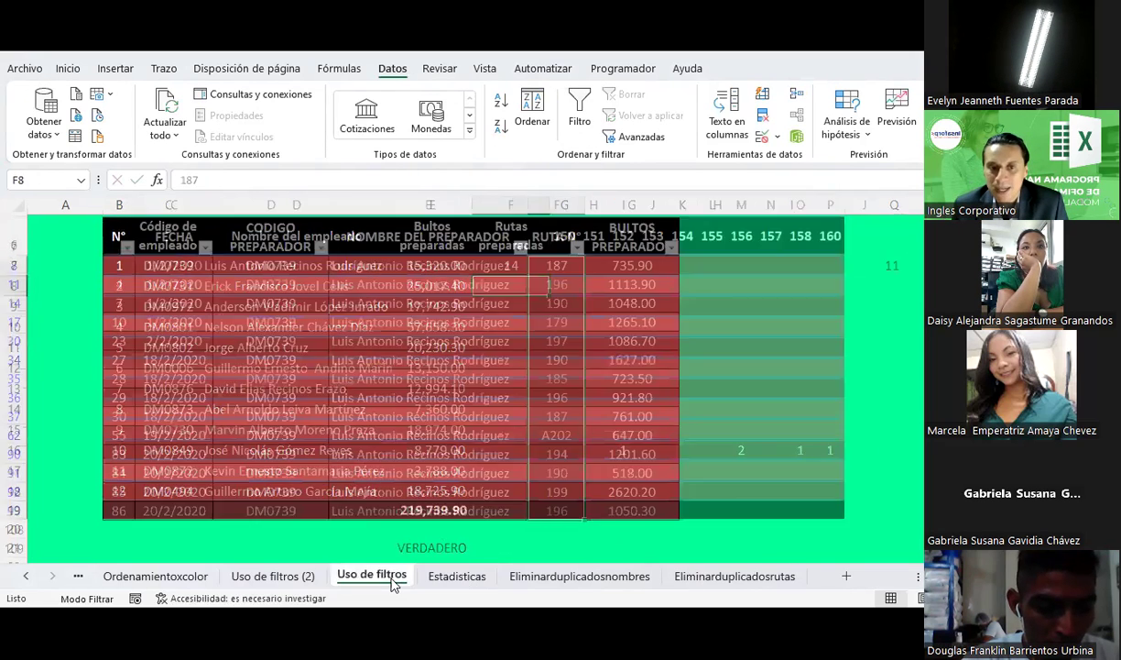
Filter preparer names by 'erick' and select the second employee's 18 route cells in column F
{"action": "left_click", "coordinate": [521, 248]}
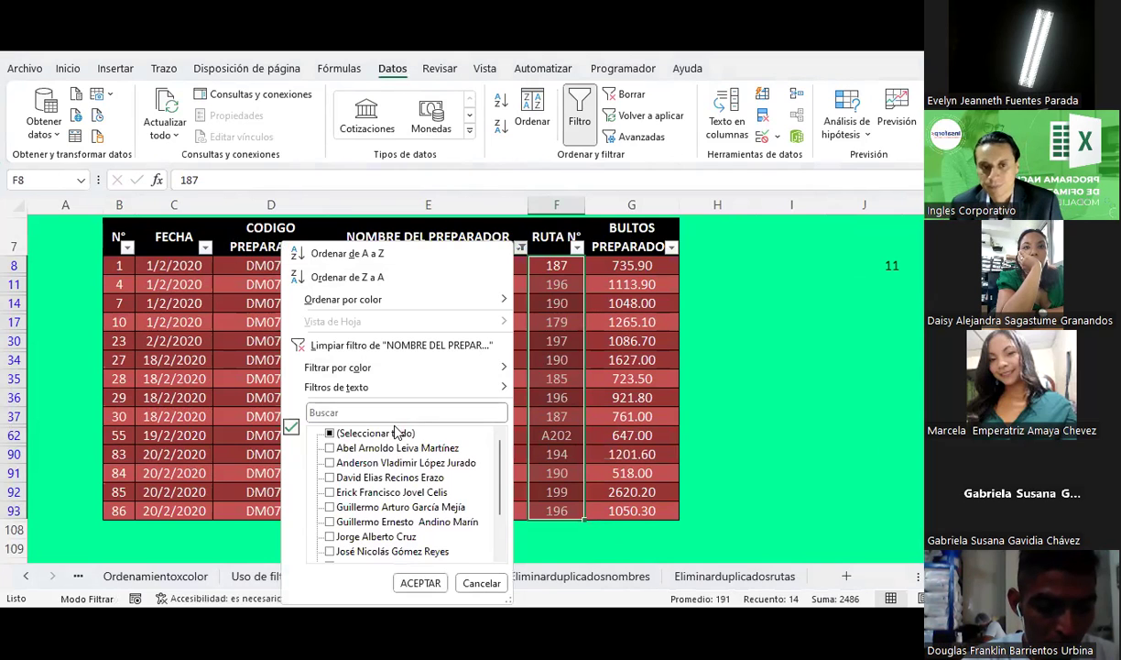
{"action": "type", "text": "eri"}
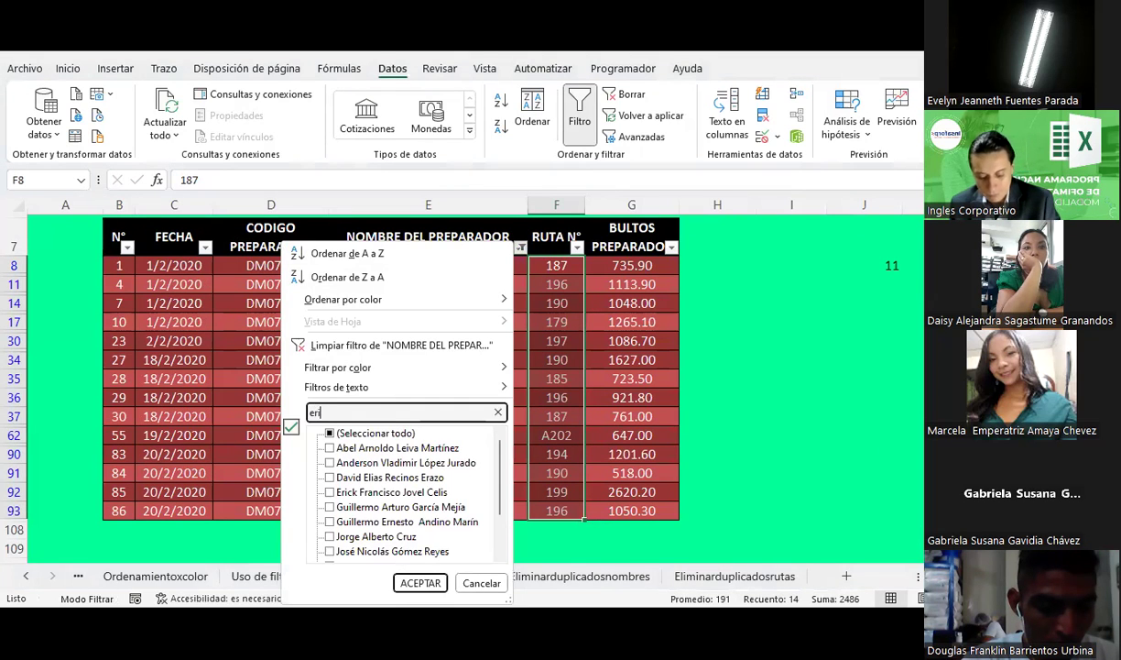
{"action": "type", "text": "ck"}
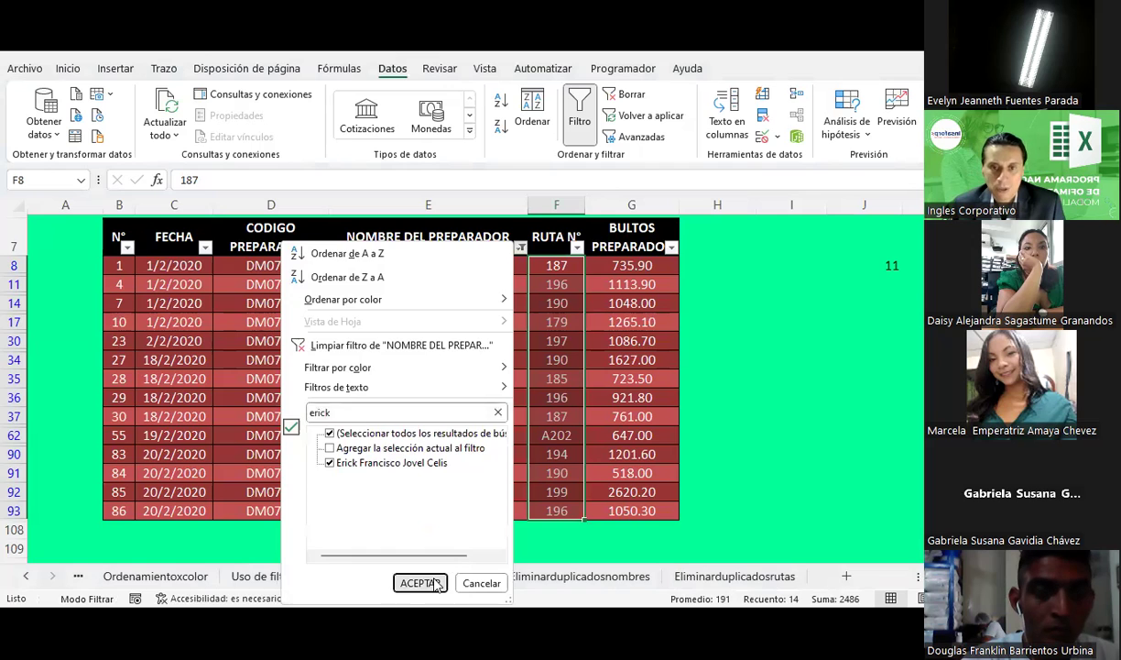
{"action": "left_click", "coordinate": [420, 582]}
{"action": "left_click", "coordinate": [807, 377]}
{"action": "left_click", "coordinate": [564, 272]}
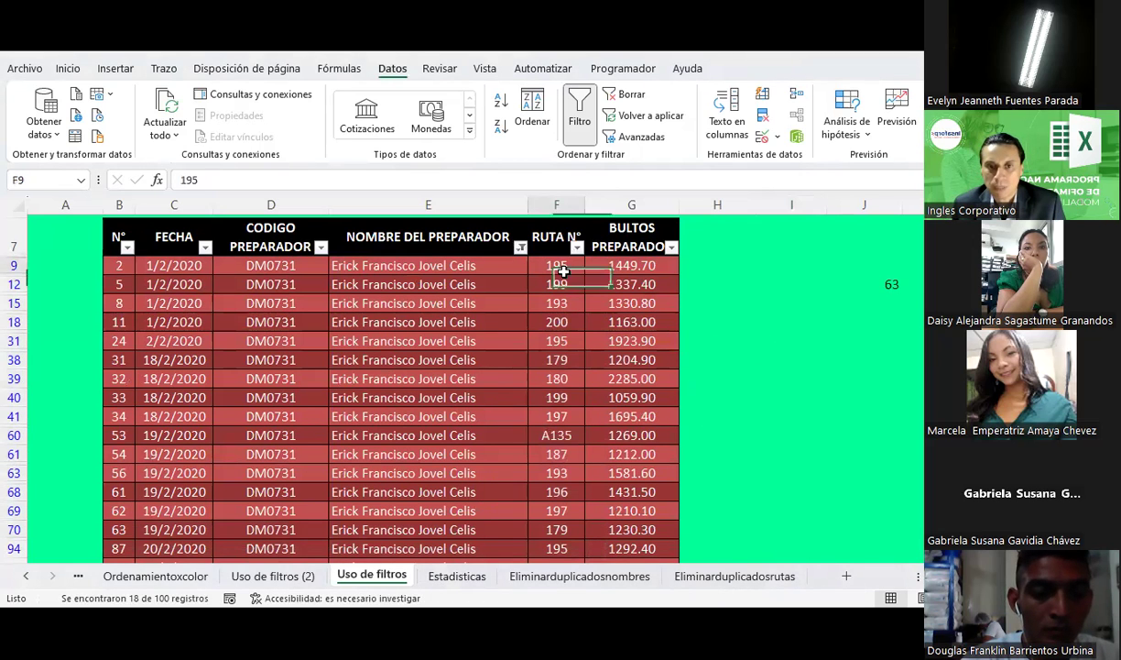
{"action": "left_click_drag", "start_coordinate": [563, 272], "coordinate": [639, 577]}
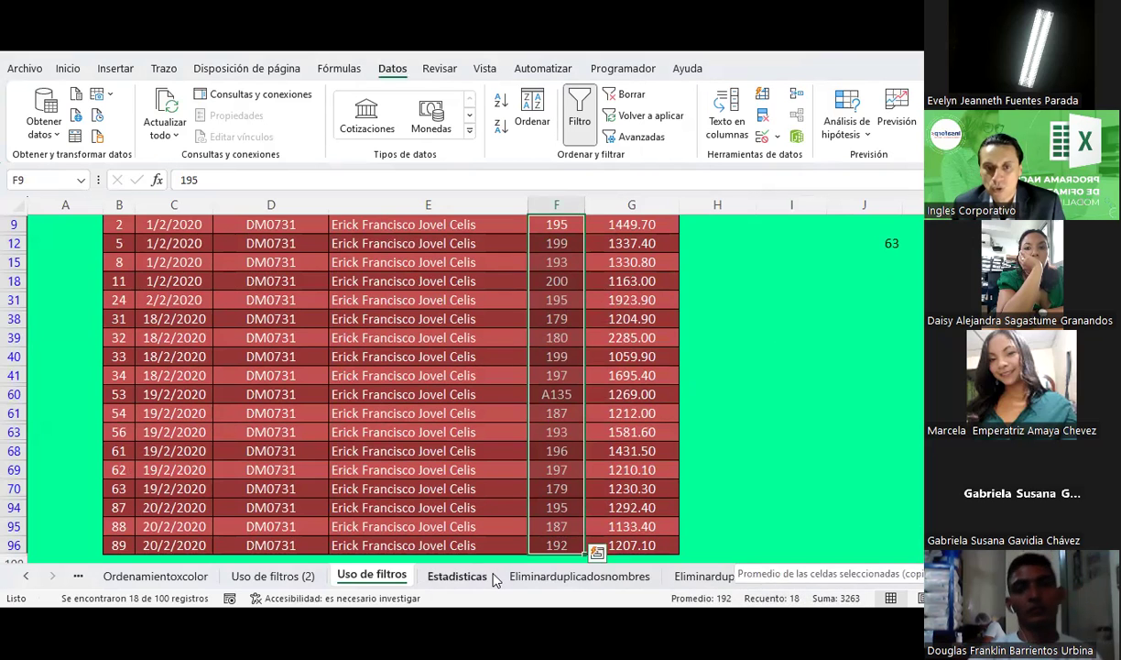
{"action": "left_click", "coordinate": [457, 576]}
Enter 18 in F8 as the second employee's Rutas preparadas, then select cell F16
{"action": "type", "text": "18"}
{"action": "key", "text": "Return"}
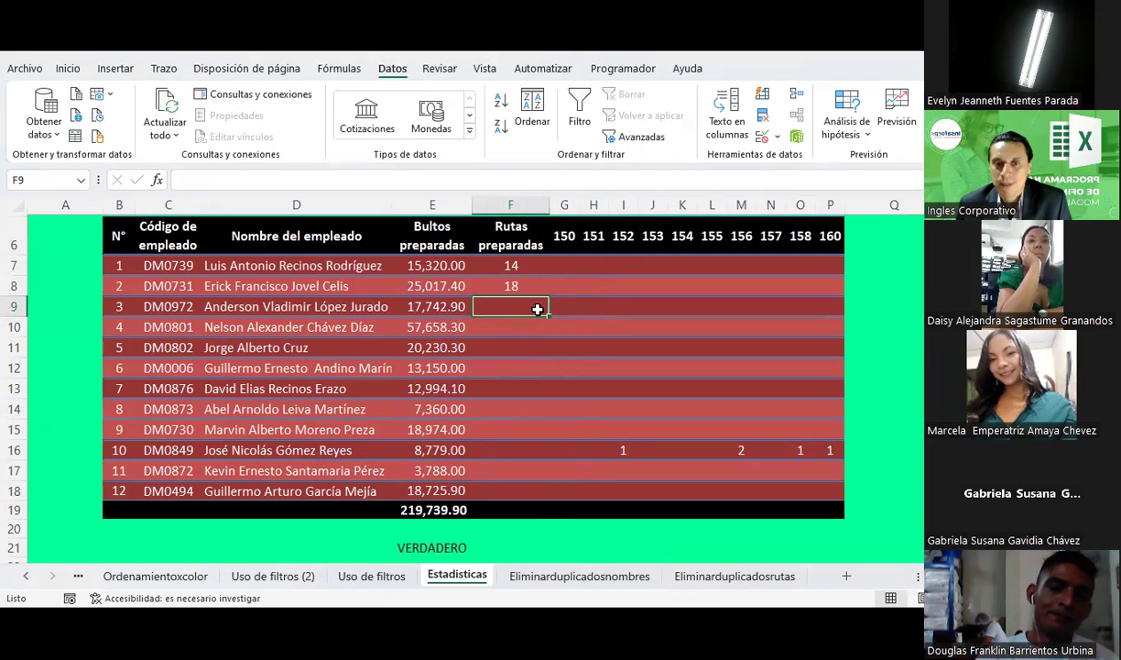
{"action": "scroll", "coordinate": [534, 308], "scroll_direction": "up", "scroll_amount": 1}
{"action": "left_click_drag", "start_coordinate": [511, 293], "coordinate": [510, 529]}
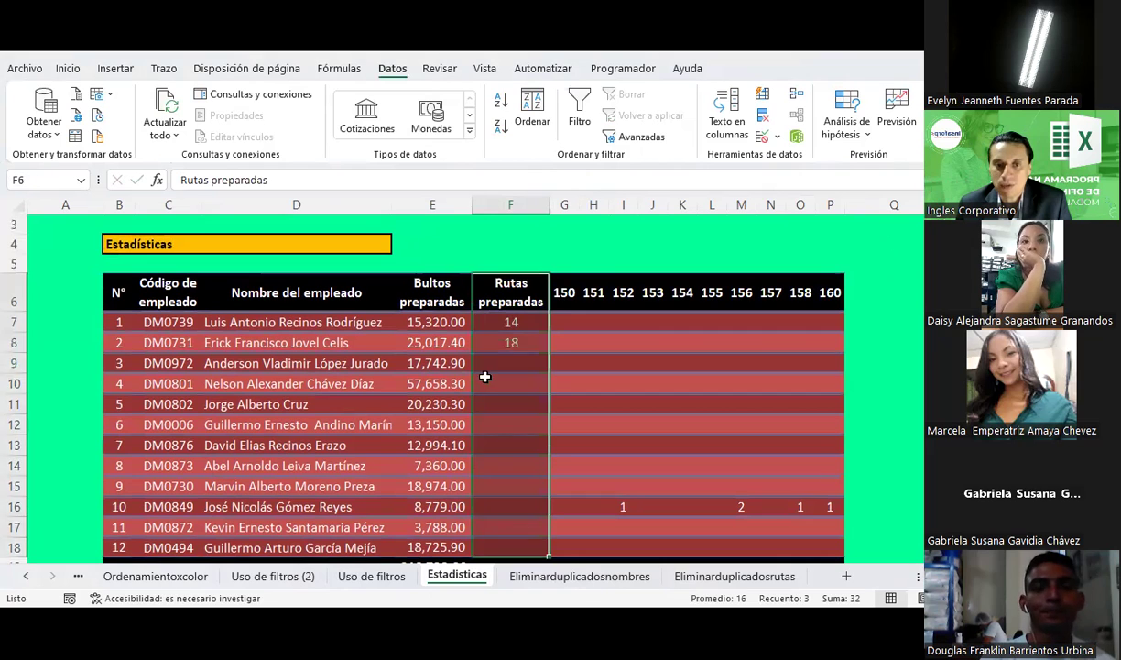
{"action": "left_click", "coordinate": [505, 505]}
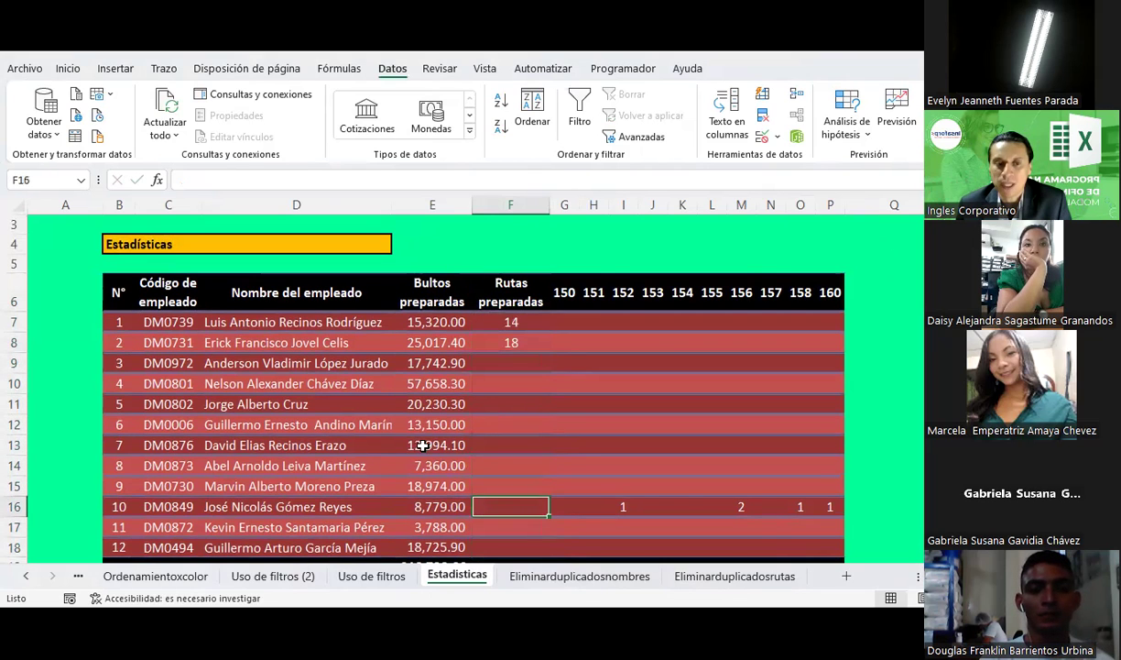
{"action": "scroll", "coordinate": [404, 425], "scroll_direction": "down", "scroll_amount": 1}
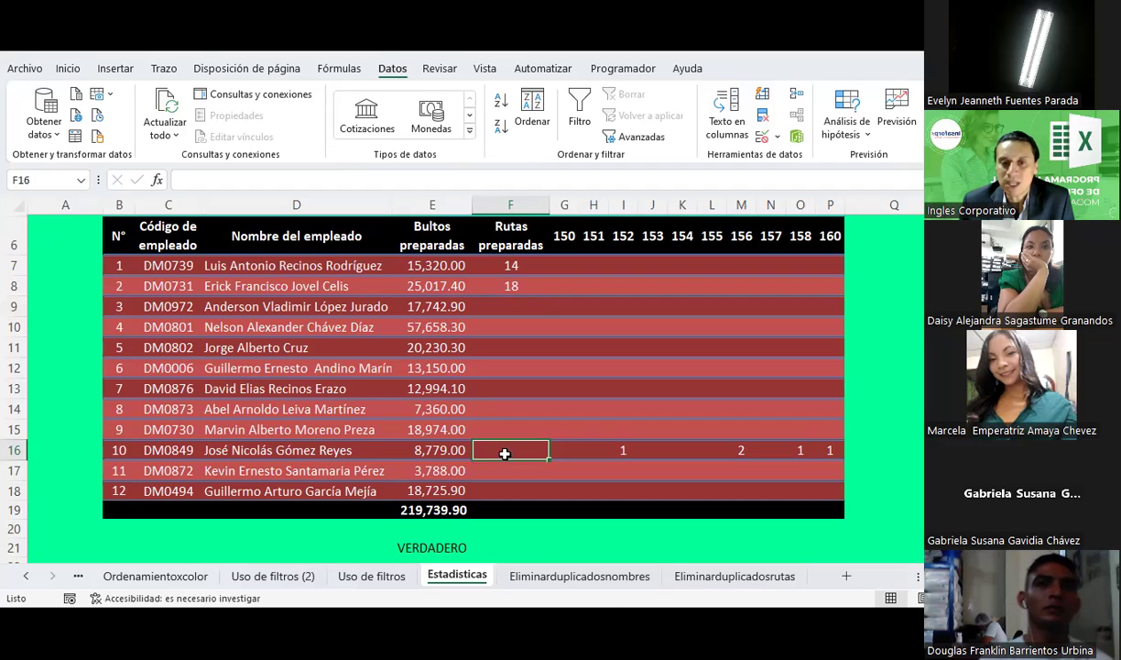
Delete the stray values in I16:P16 under the 150–160 route headers and review rows 14–17
{"action": "left_click", "coordinate": [565, 239]}
{"action": "left_click", "coordinate": [703, 403]}
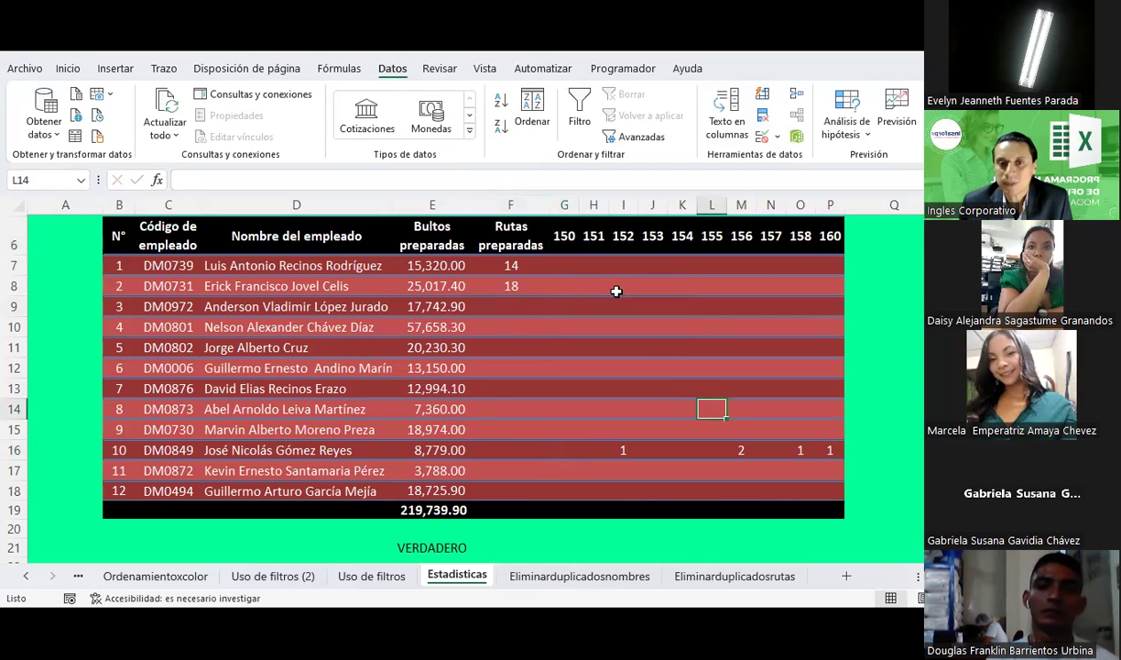
{"action": "left_click_drag", "start_coordinate": [568, 238], "coordinate": [830, 235]}
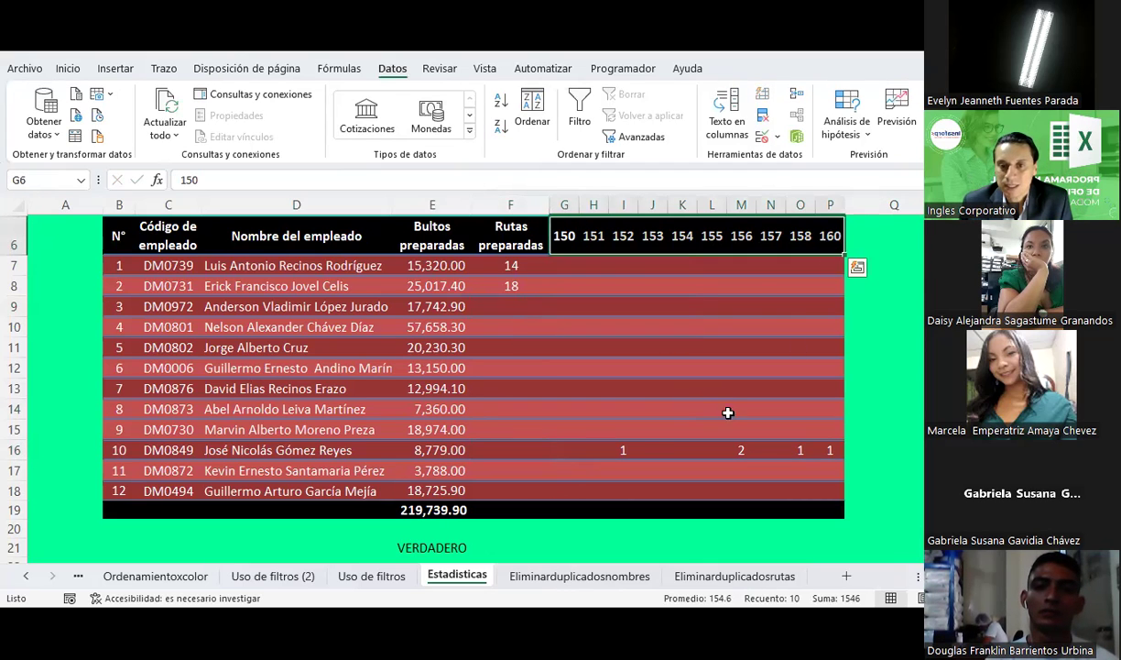
{"action": "left_click_drag", "start_coordinate": [615, 448], "coordinate": [831, 449]}
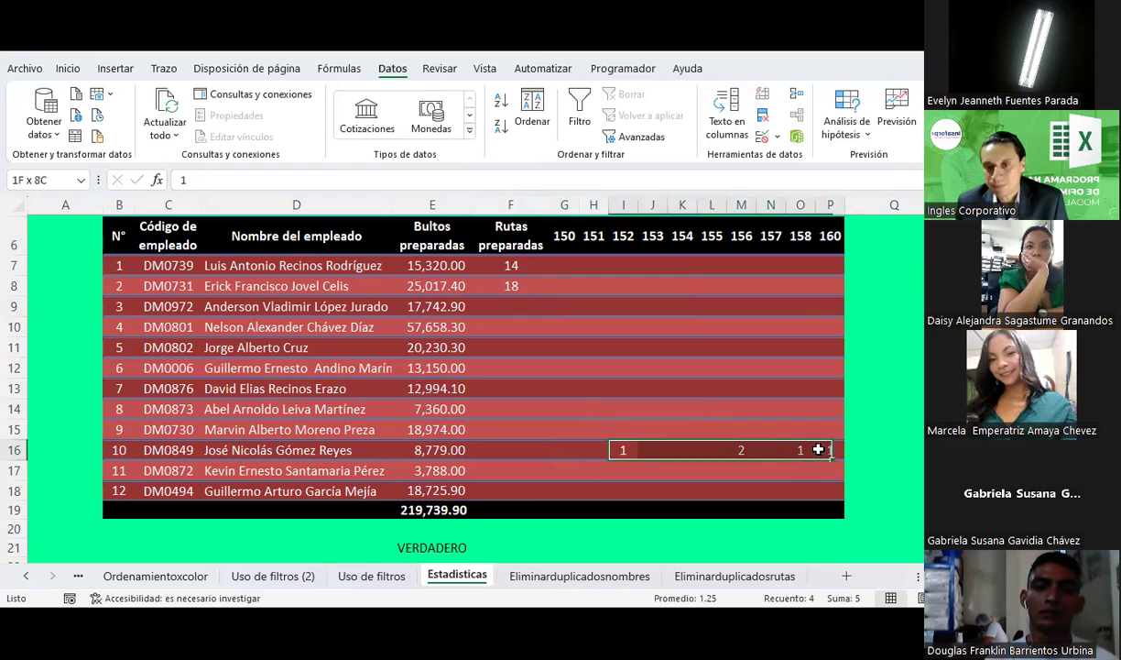
{"action": "key", "text": "Delete"}
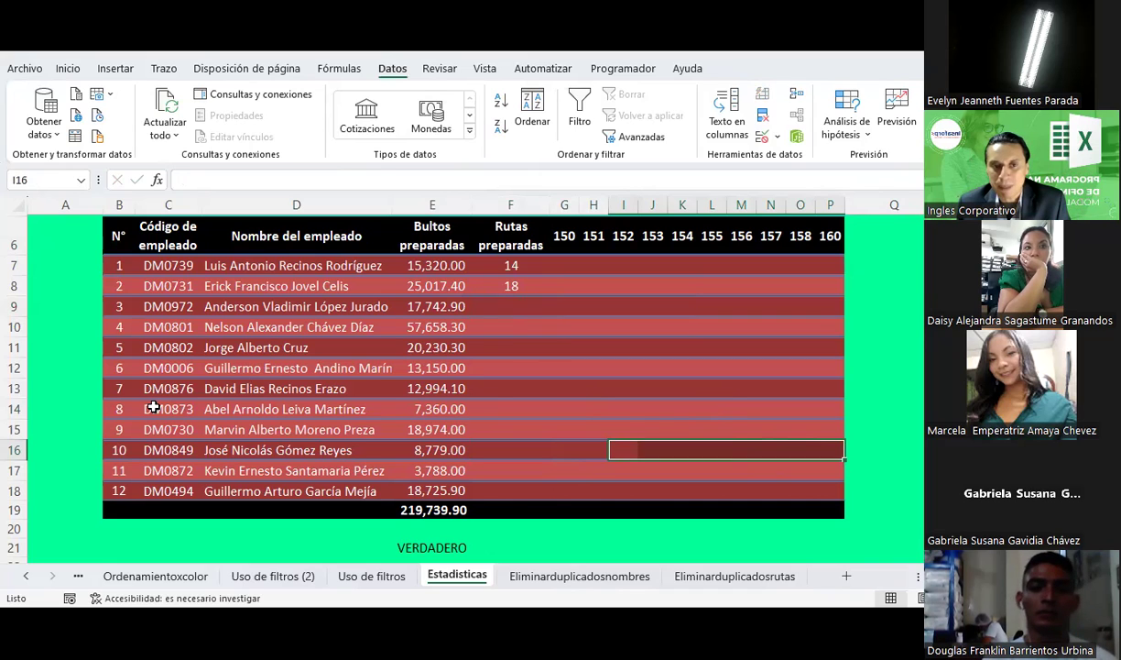
{"action": "left_click_drag", "start_coordinate": [174, 413], "coordinate": [257, 438]}
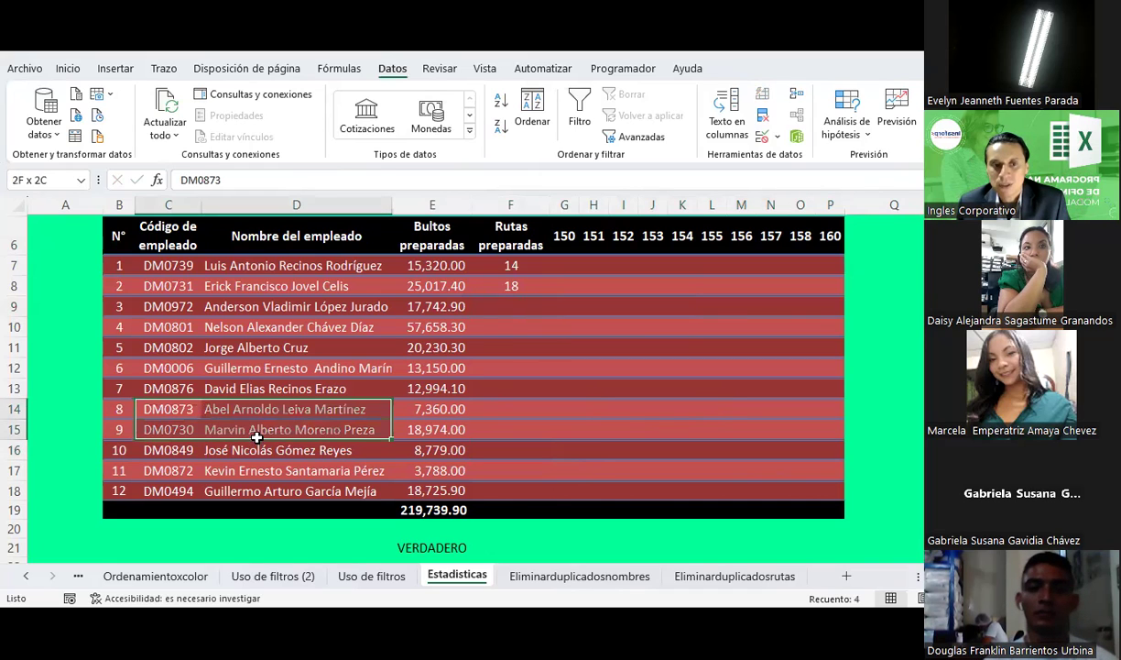
{"action": "left_click", "coordinate": [259, 447]}
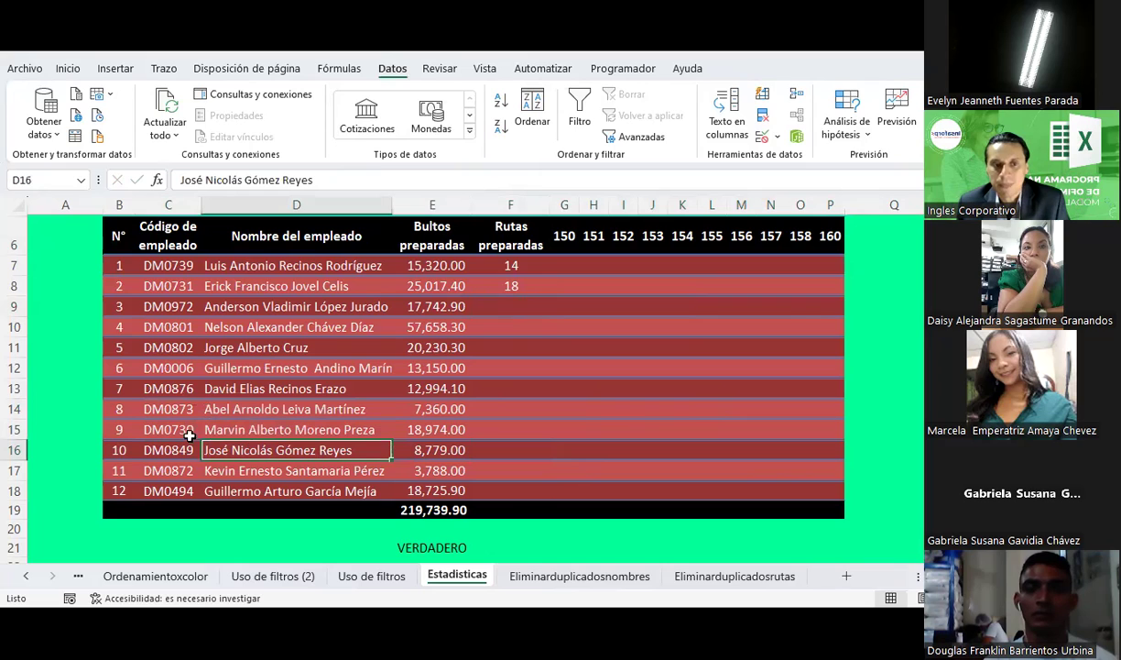
{"action": "left_click_drag", "start_coordinate": [112, 408], "coordinate": [107, 474]}
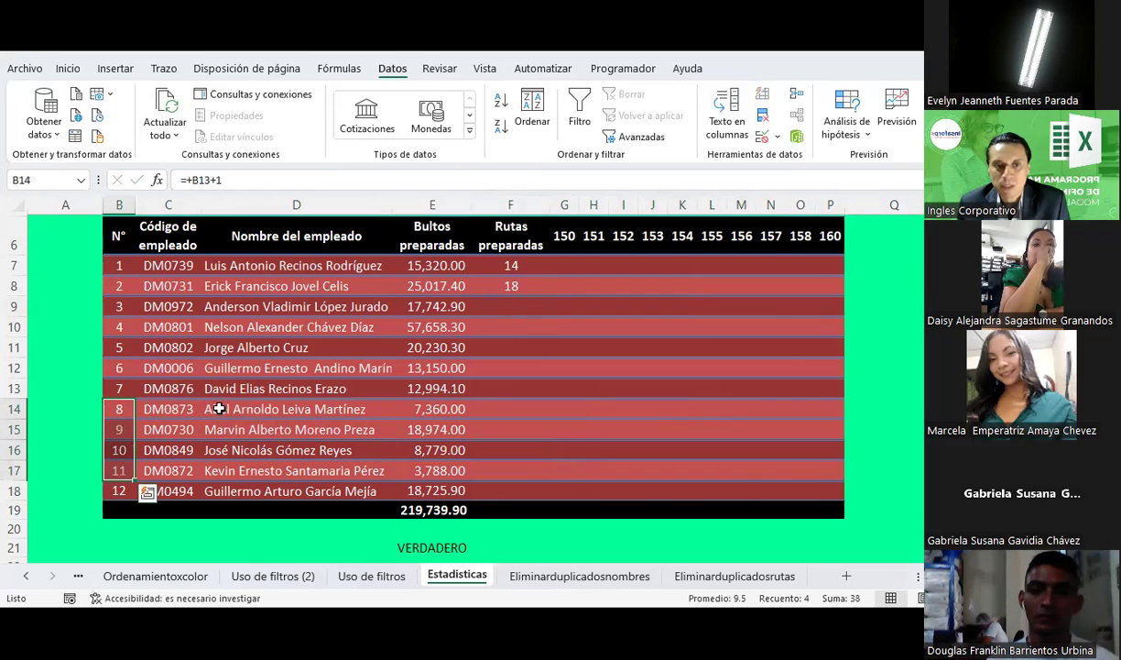
On Uso de filtros, clear the preparer-name filter and filter RUTA N° to 150 only
{"action": "left_click", "coordinate": [366, 580]}
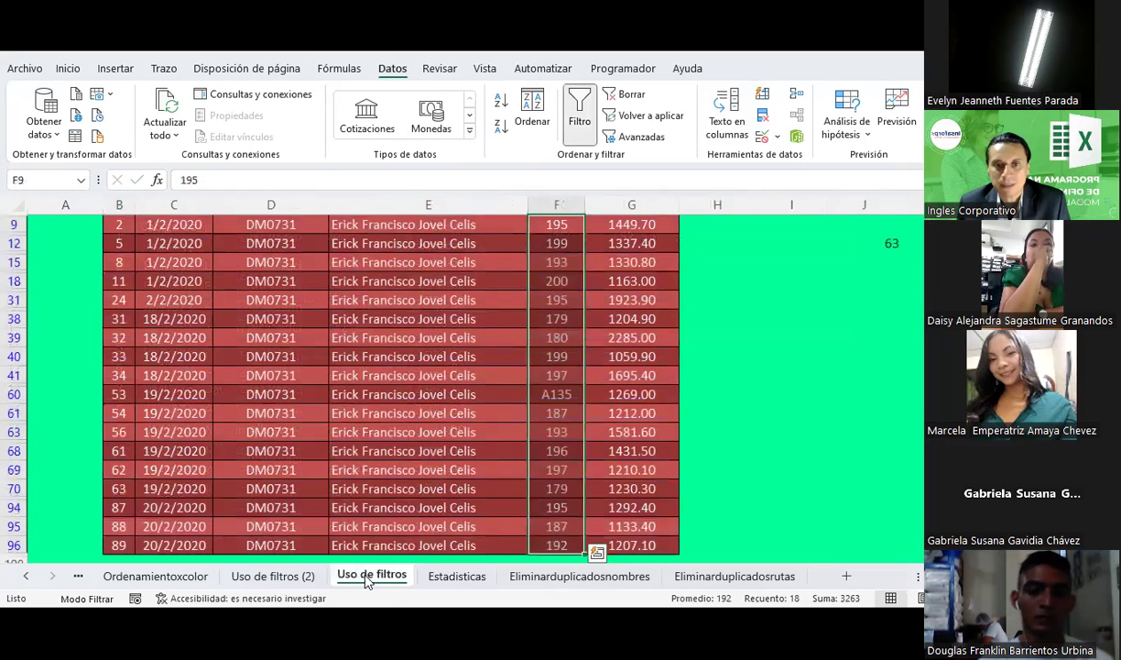
{"action": "left_click", "coordinate": [451, 425]}
{"action": "scroll", "coordinate": [450, 426], "scroll_direction": "up", "scroll_amount": 2}
{"action": "left_click", "coordinate": [520, 361]}
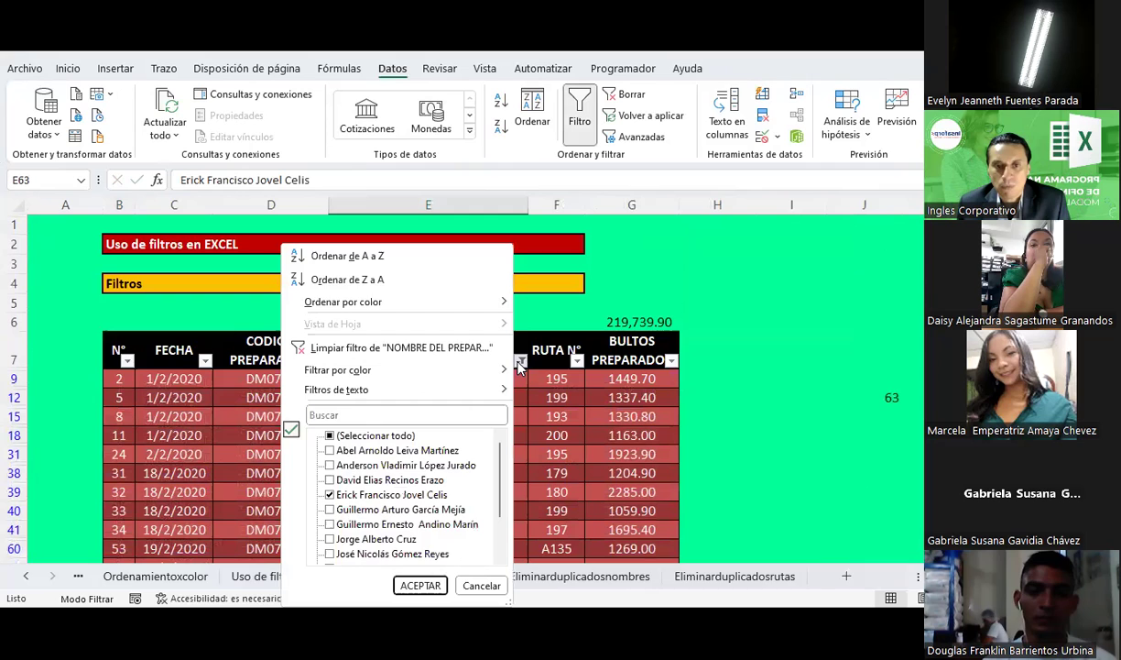
{"action": "left_click", "coordinate": [353, 344]}
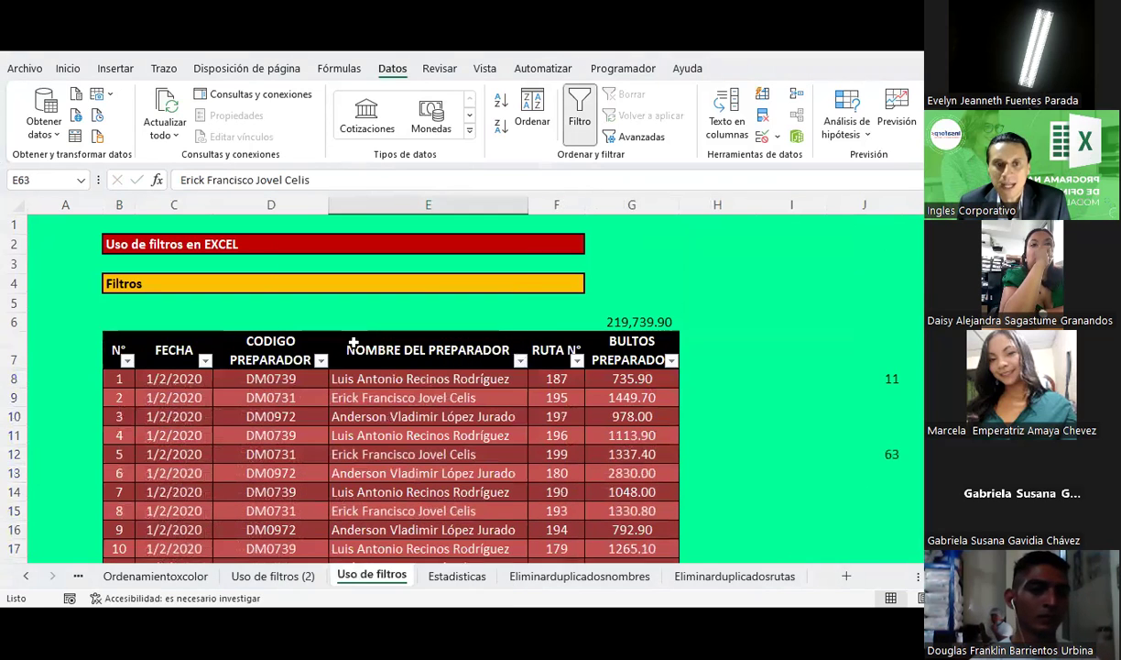
{"action": "left_click", "coordinate": [544, 391]}
{"action": "left_click", "coordinate": [576, 361]}
{"action": "left_click", "coordinate": [400, 435]}
{"action": "left_click", "coordinate": [400, 450]}
{"action": "left_click", "coordinate": [475, 585]}
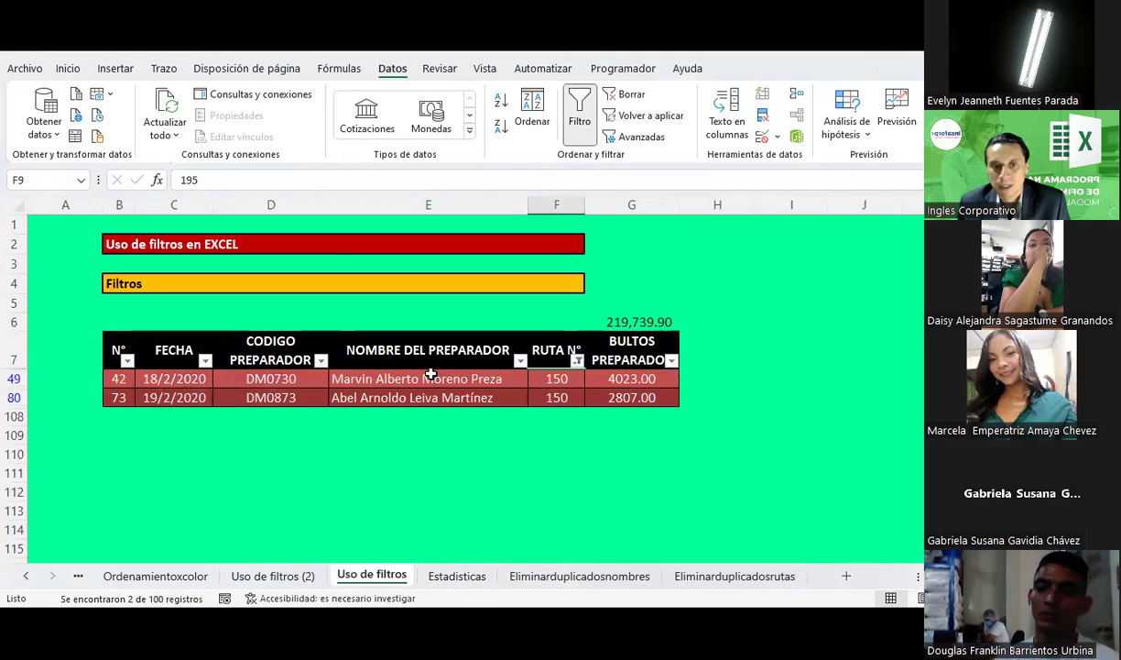
Mark a 1 under route 150 for employees 8 and 9 in cells G14 and G15
{"action": "scroll", "coordinate": [472, 420], "scroll_direction": "down", "scroll_amount": 1}
{"action": "left_click", "coordinate": [380, 492]}
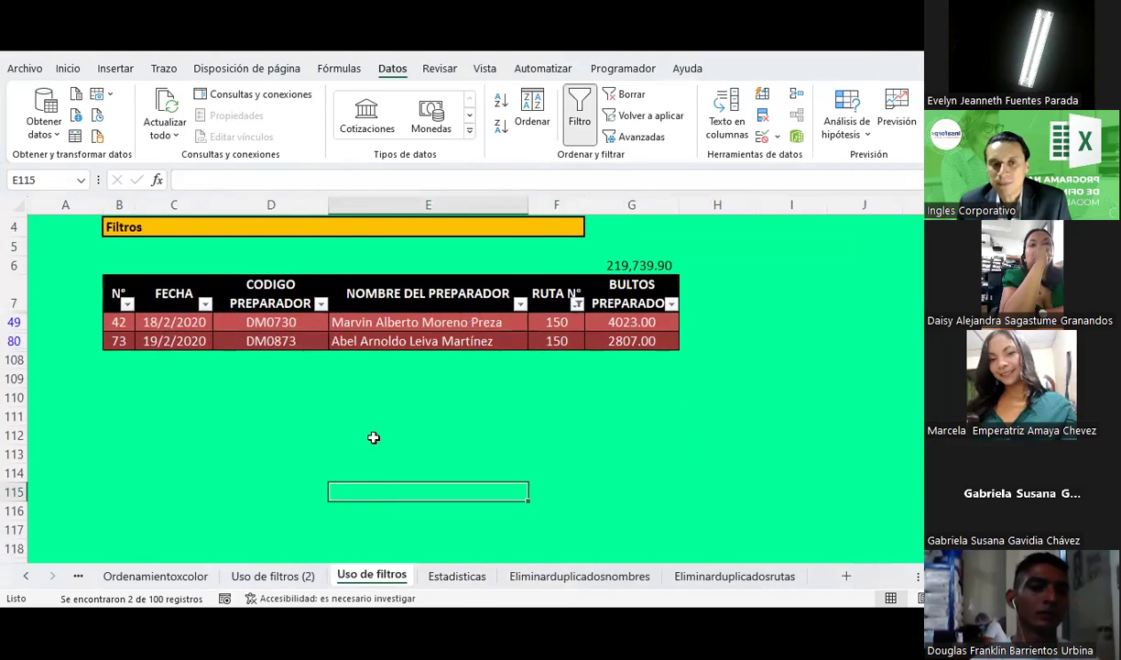
{"action": "left_click", "coordinate": [370, 318]}
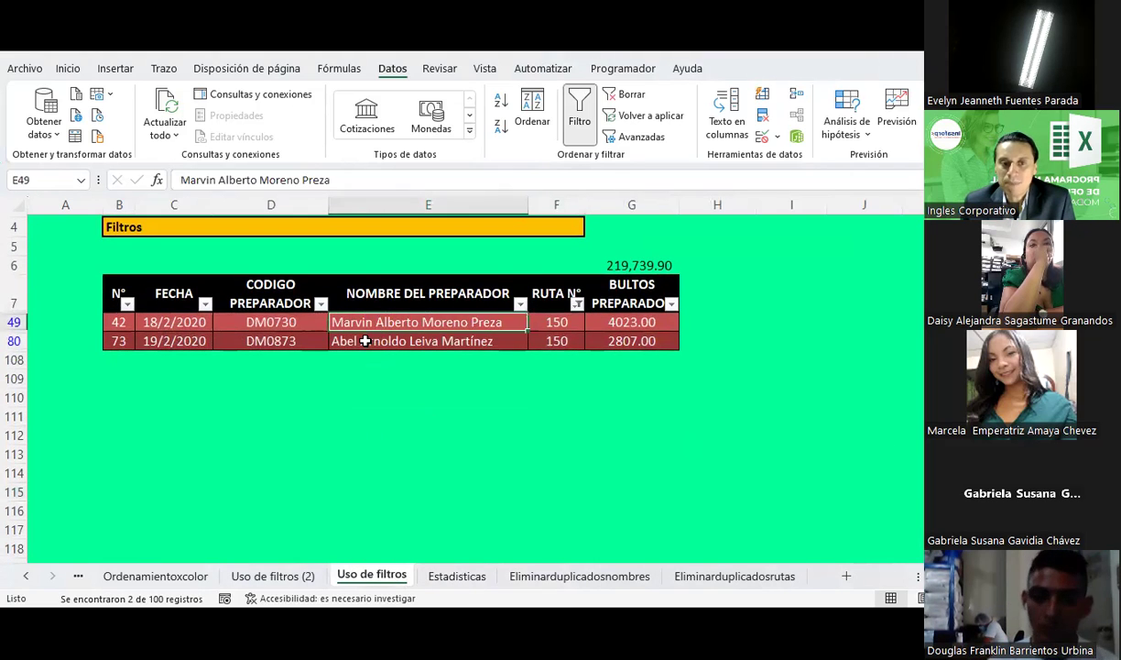
{"action": "left_click", "coordinate": [353, 341]}
{"action": "left_click", "coordinate": [456, 578]}
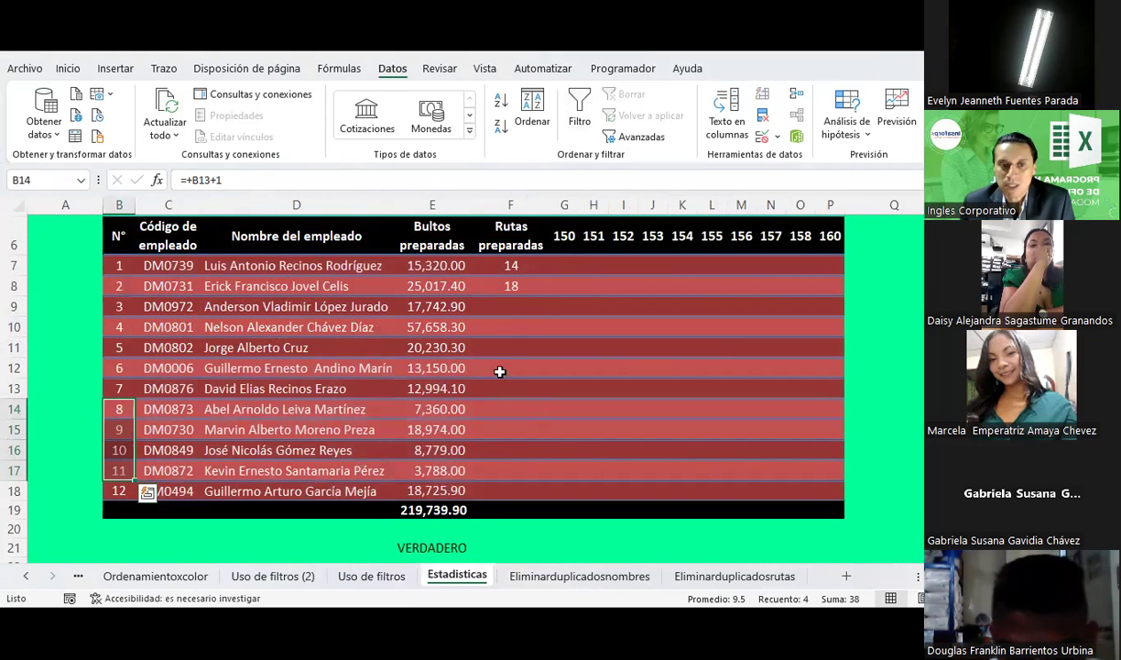
{"action": "left_click", "coordinate": [569, 426]}
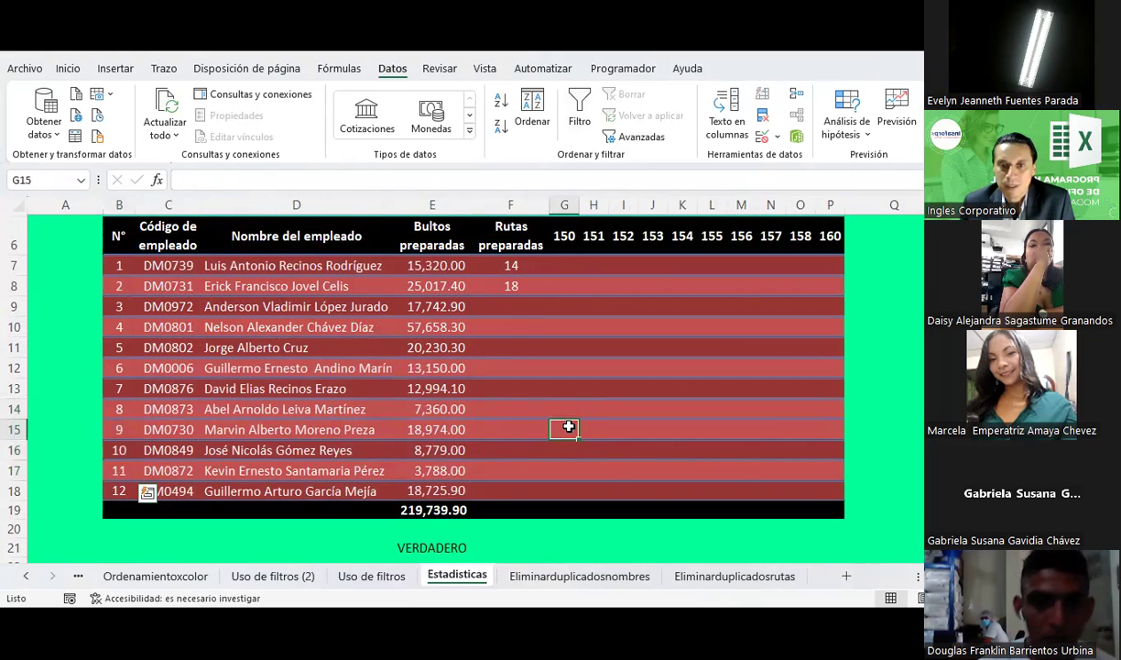
{"action": "type", "text": "1"}
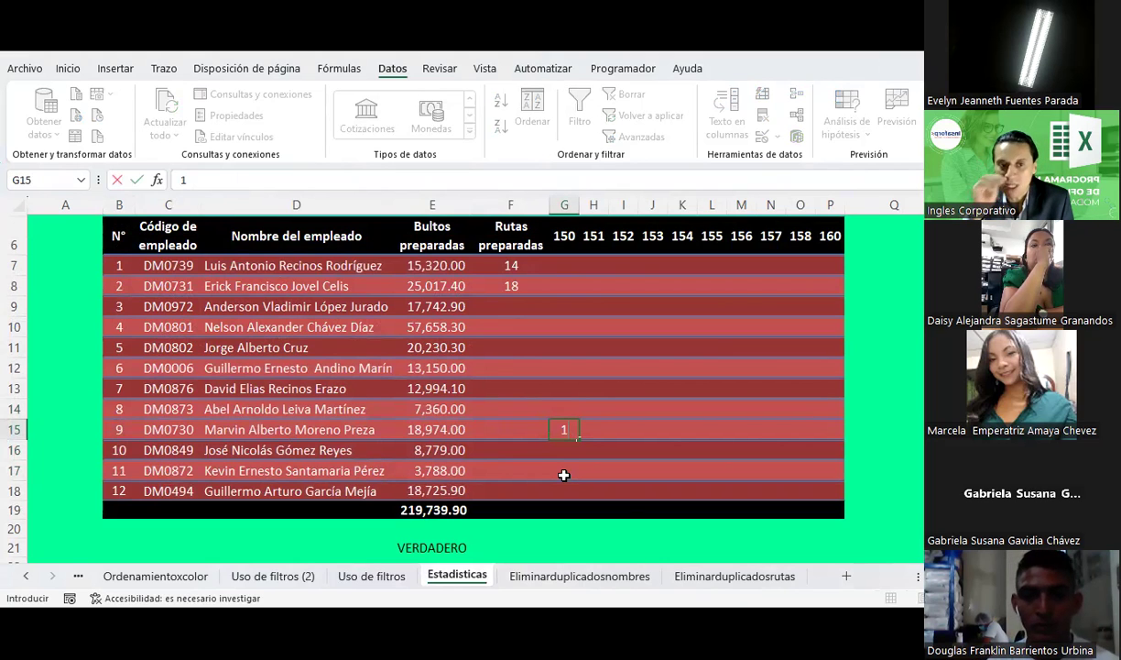
{"action": "left_click", "coordinate": [565, 403]}
{"action": "type", "text": "1"}
{"action": "left_click", "coordinate": [532, 471]}
{"action": "left_click", "coordinate": [595, 409]}
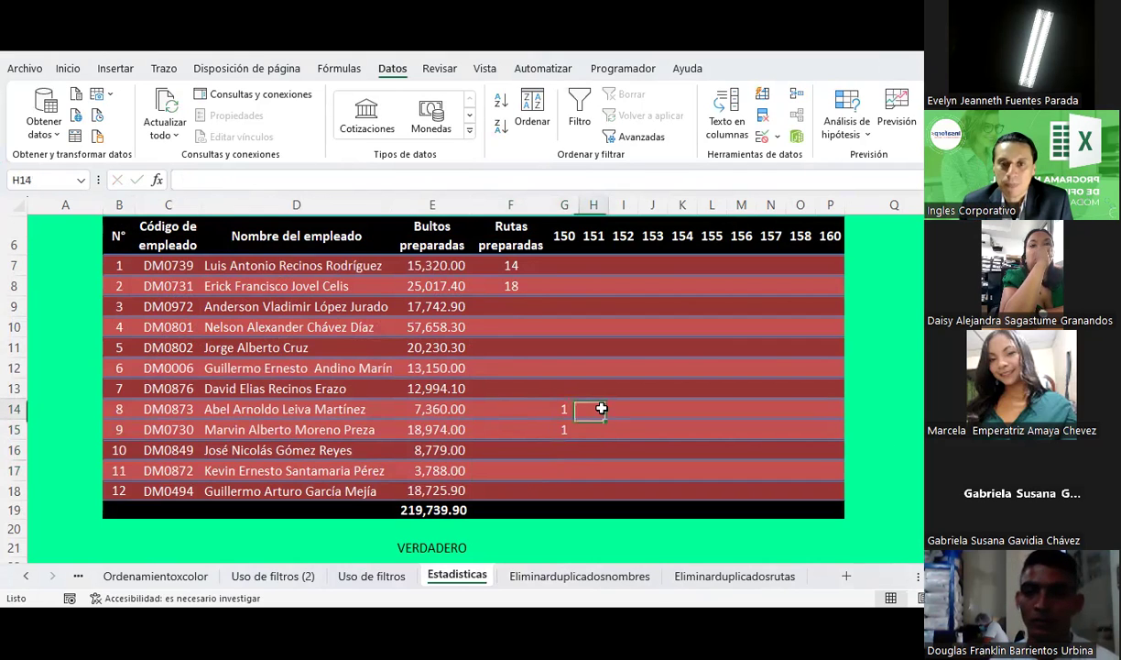
{"action": "left_click", "coordinate": [372, 575]}
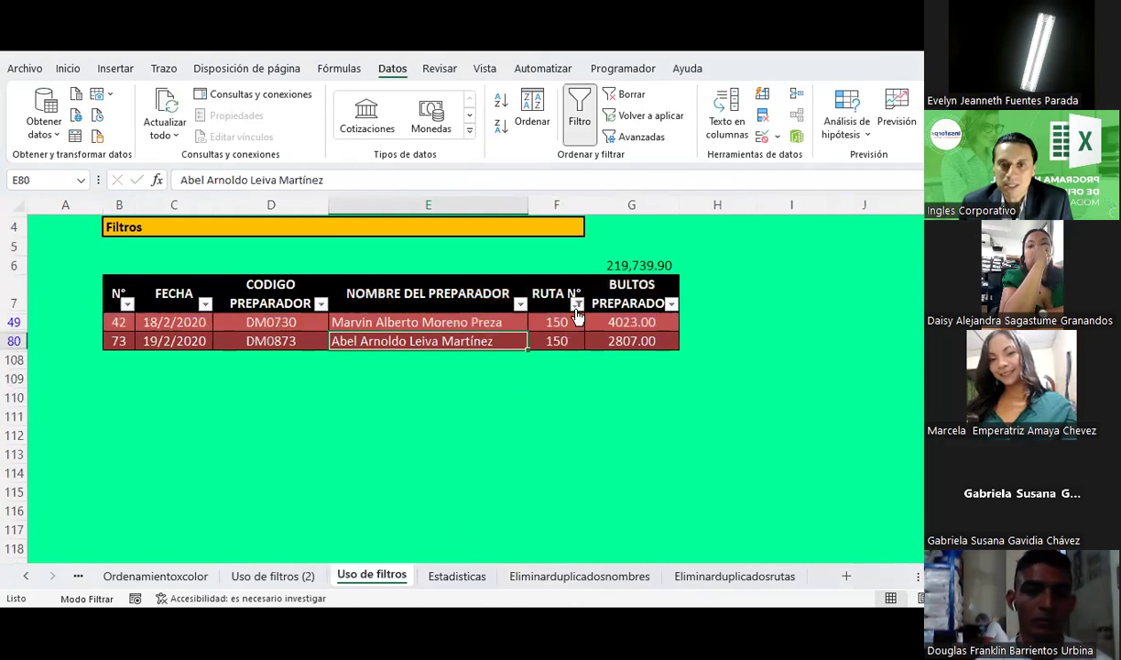
Filter RUTA N° to 151 and mark a 1 in H17 for employee 11
{"action": "left_click", "coordinate": [577, 303]}
{"action": "left_click", "coordinate": [400, 464]}
{"action": "left_click", "coordinate": [399, 450]}
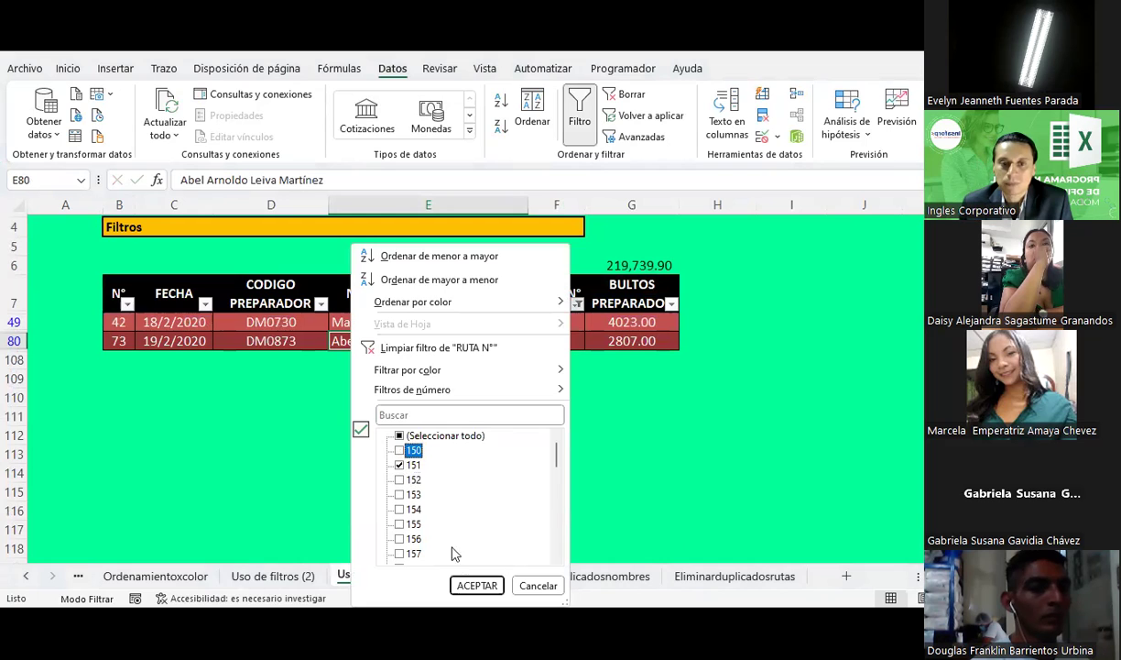
{"action": "left_click", "coordinate": [469, 587]}
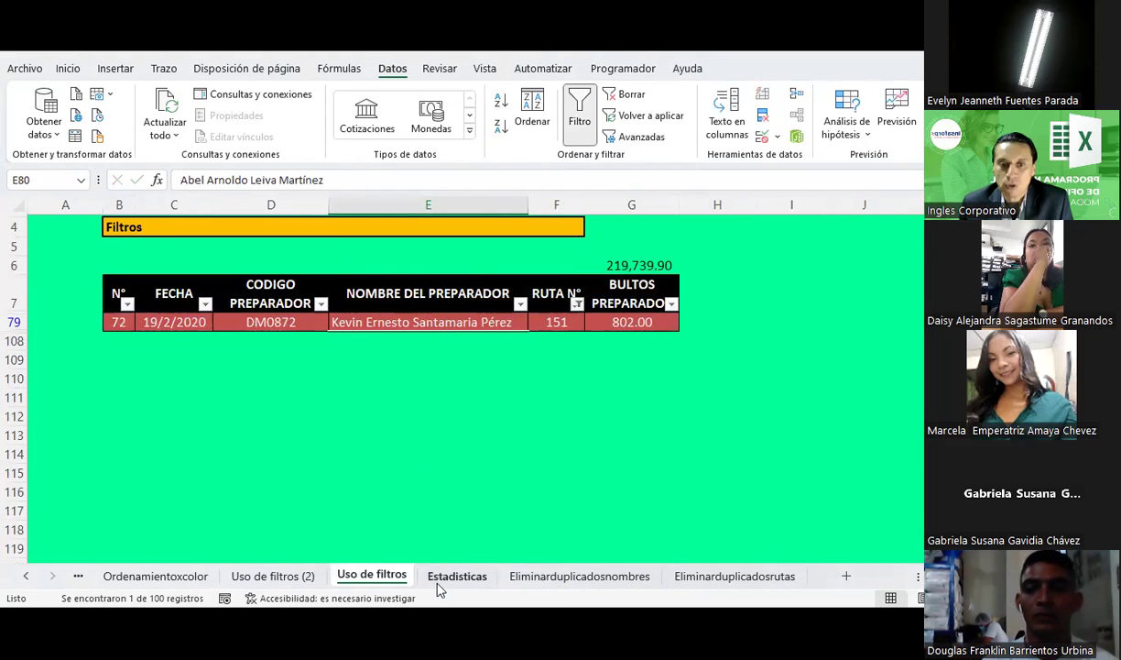
{"action": "left_click", "coordinate": [456, 575]}
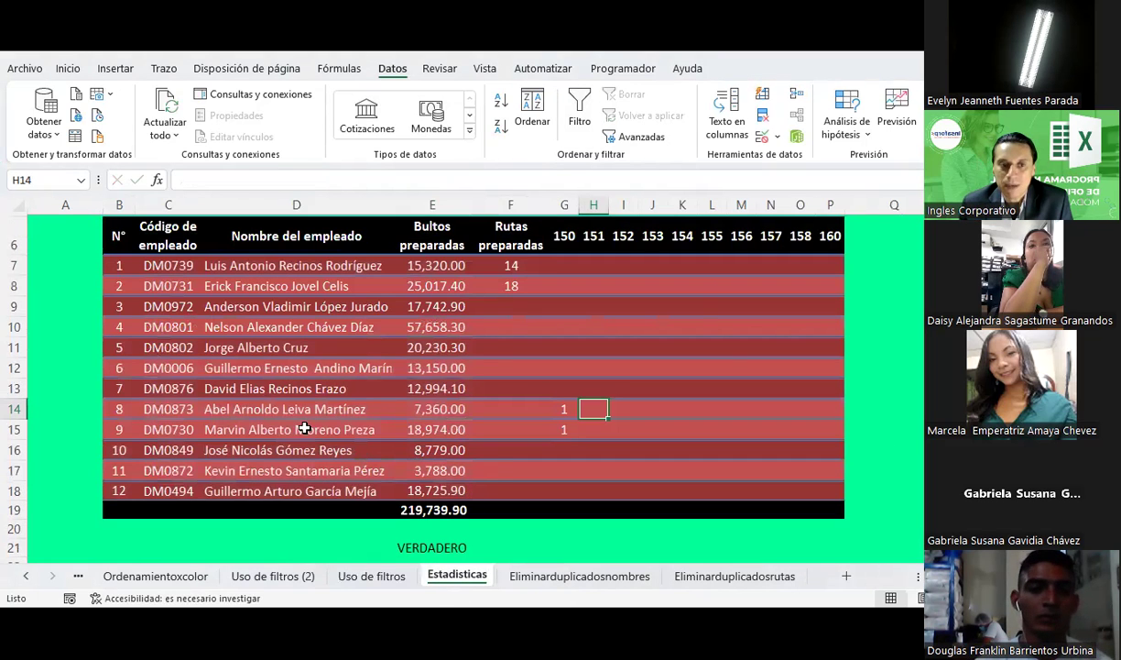
{"action": "left_click", "coordinate": [594, 470]}
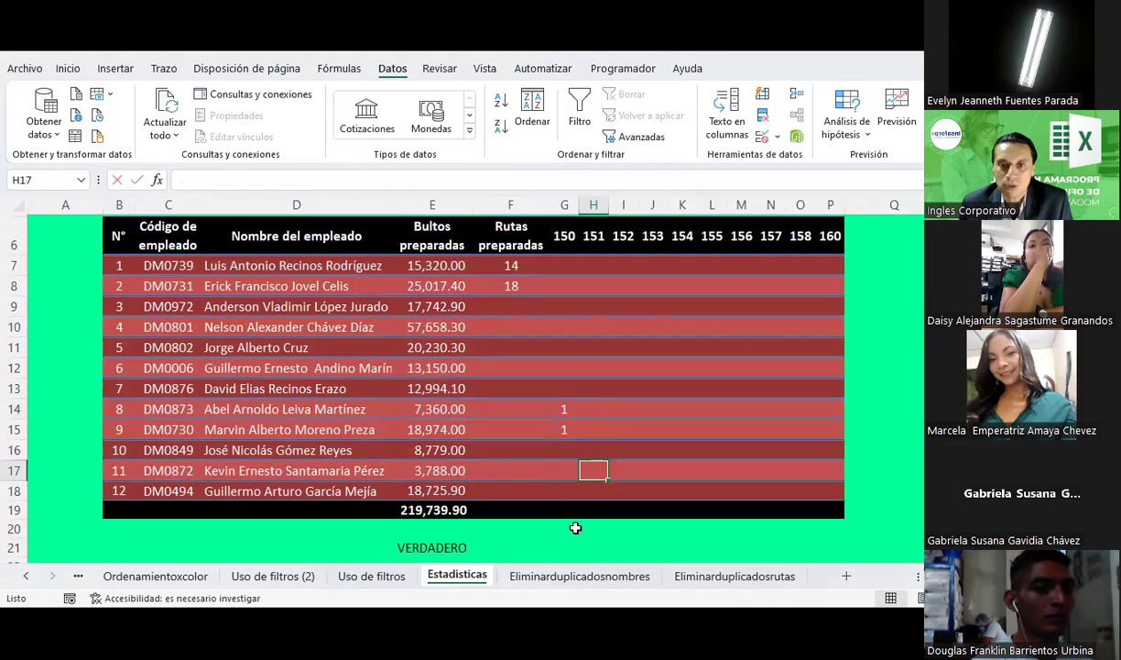
{"action": "type", "text": "1"}
Change the RUTA N° filter on Uso de filtros to route 152
{"action": "left_click", "coordinate": [376, 577]}
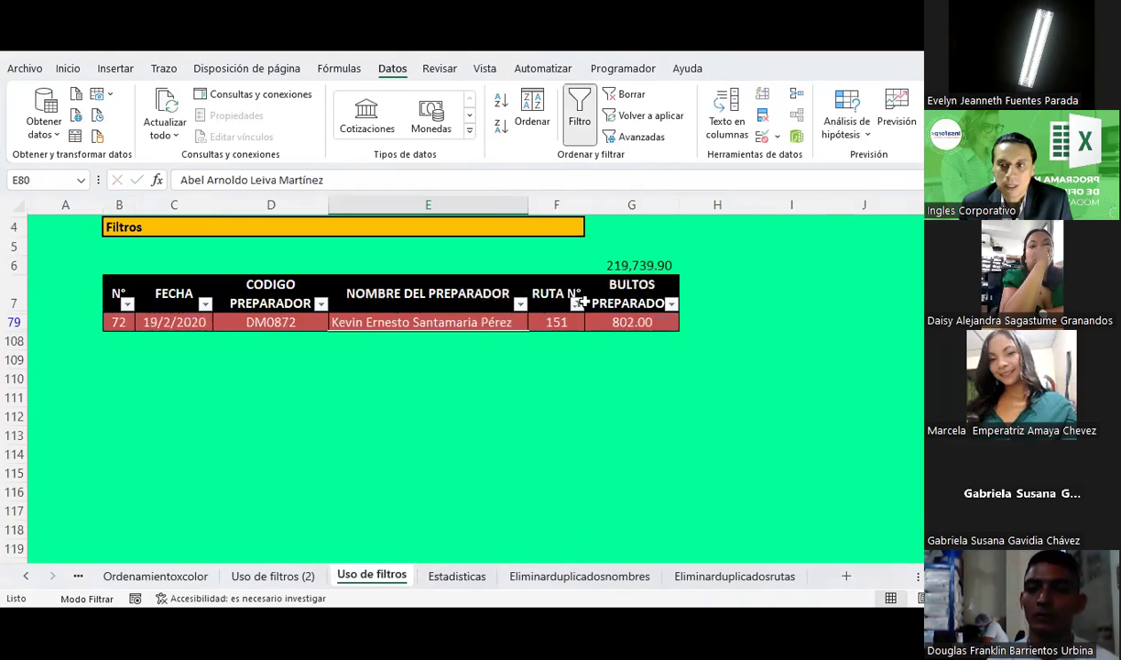
{"action": "left_click", "coordinate": [578, 303]}
{"action": "left_click", "coordinate": [412, 465]}
{"action": "left_click", "coordinate": [476, 585]}
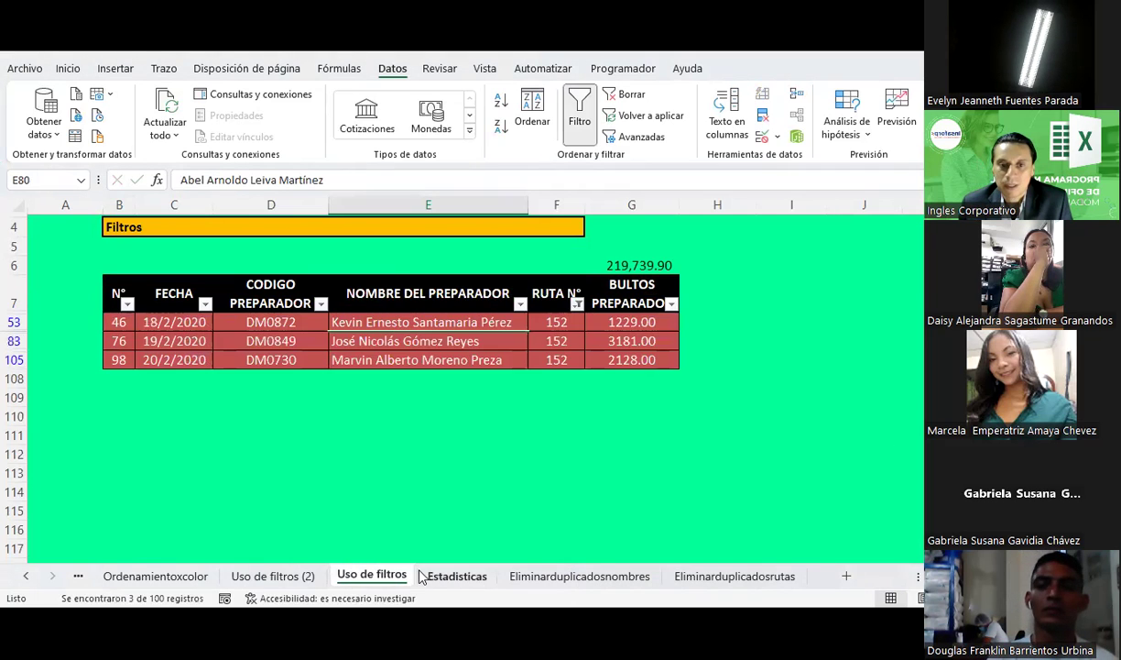
{"action": "left_click", "coordinate": [456, 576]}
{"action": "left_click", "coordinate": [398, 577]}
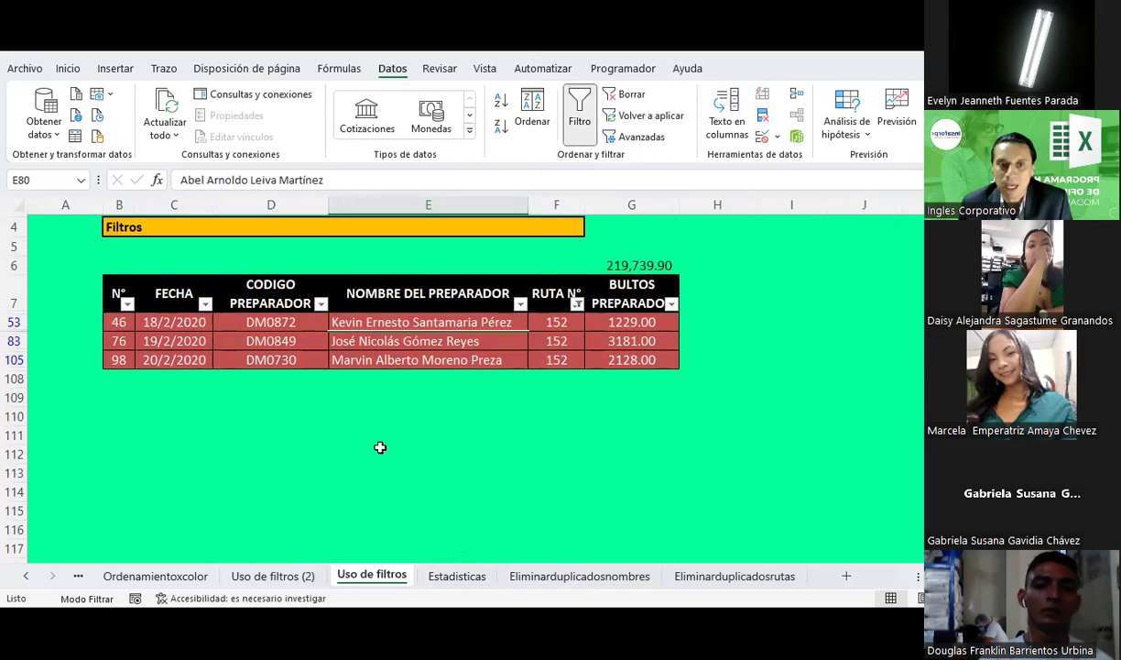
Mark a 1 under route 152 in I17, I16 and I15 for employees 11, 10 and 9
{"action": "left_click", "coordinate": [455, 577]}
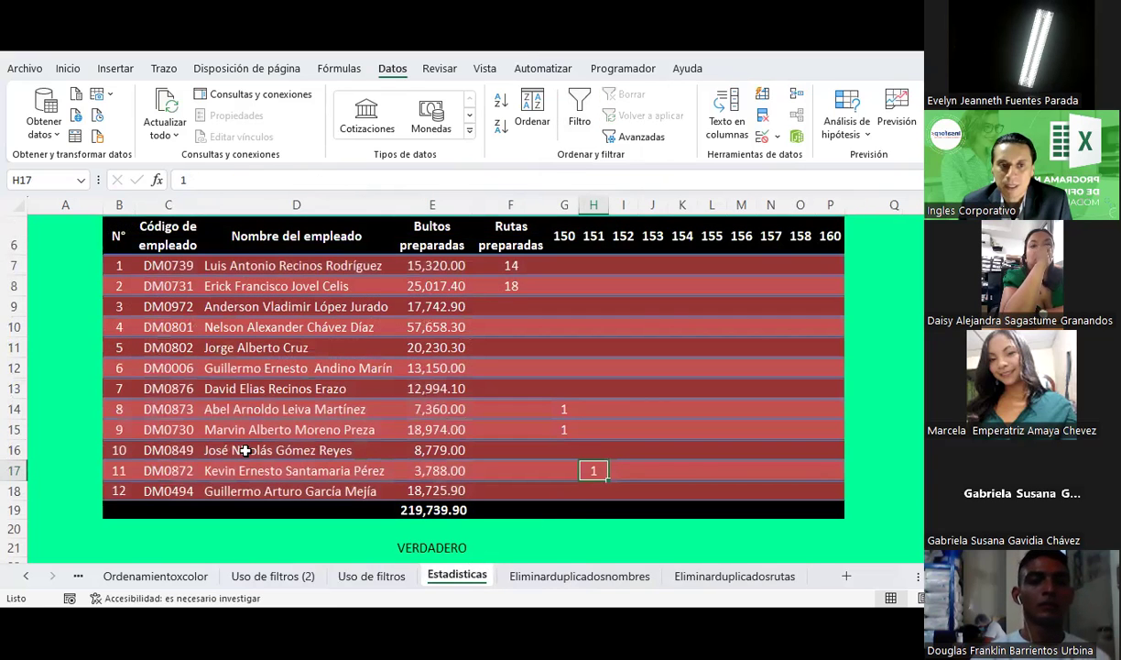
{"action": "left_click", "coordinate": [626, 471]}
{"action": "type", "text": "1"}
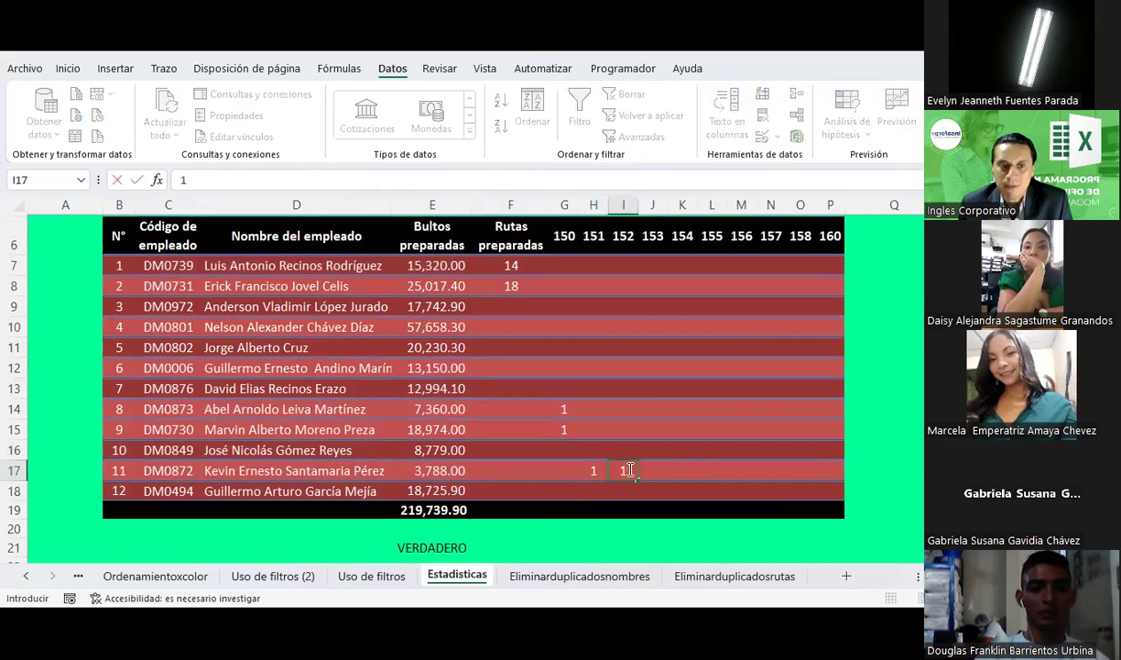
{"action": "left_click", "coordinate": [621, 450]}
{"action": "type", "text": "1"}
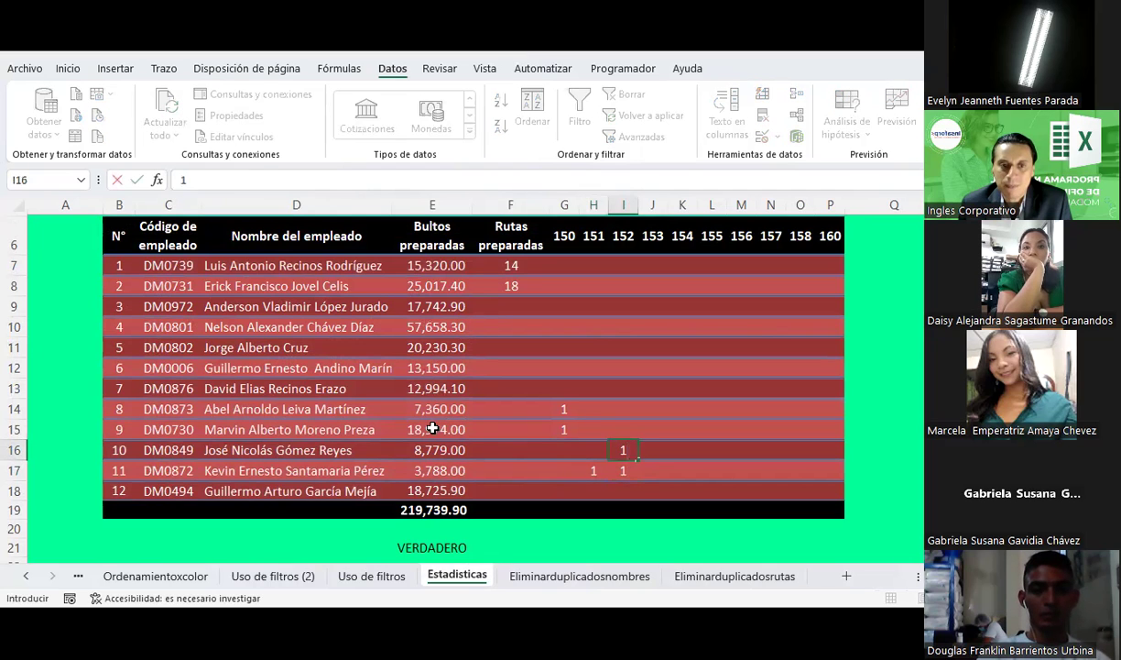
{"action": "left_click", "coordinate": [621, 427]}
{"action": "type", "text": "1"}
{"action": "left_click", "coordinate": [682, 450]}
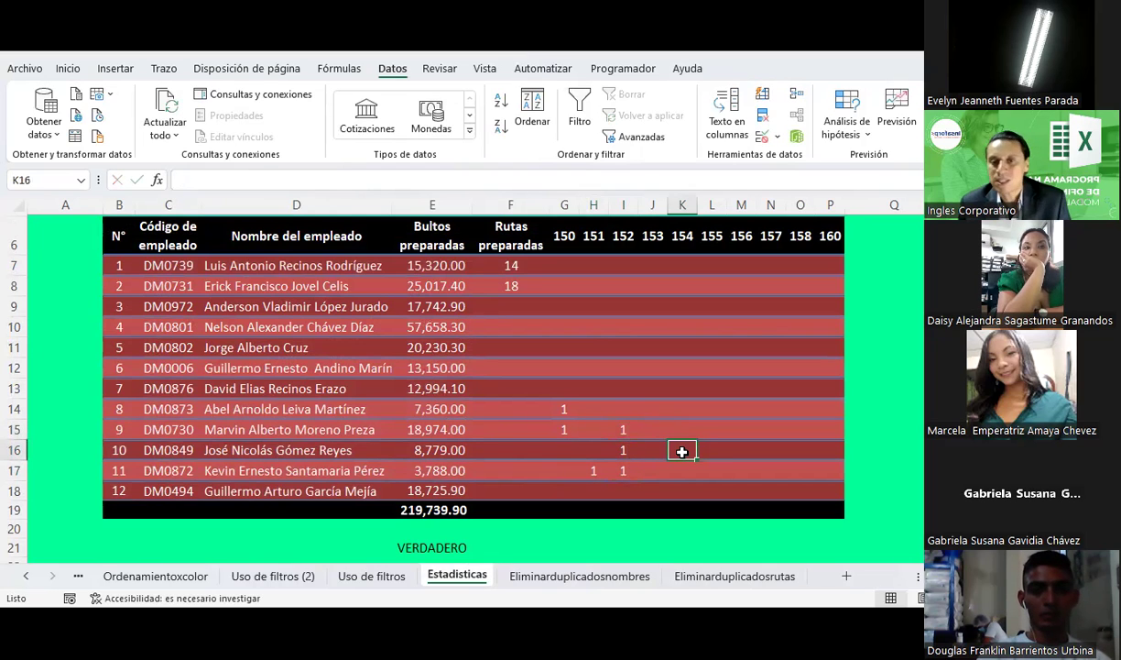